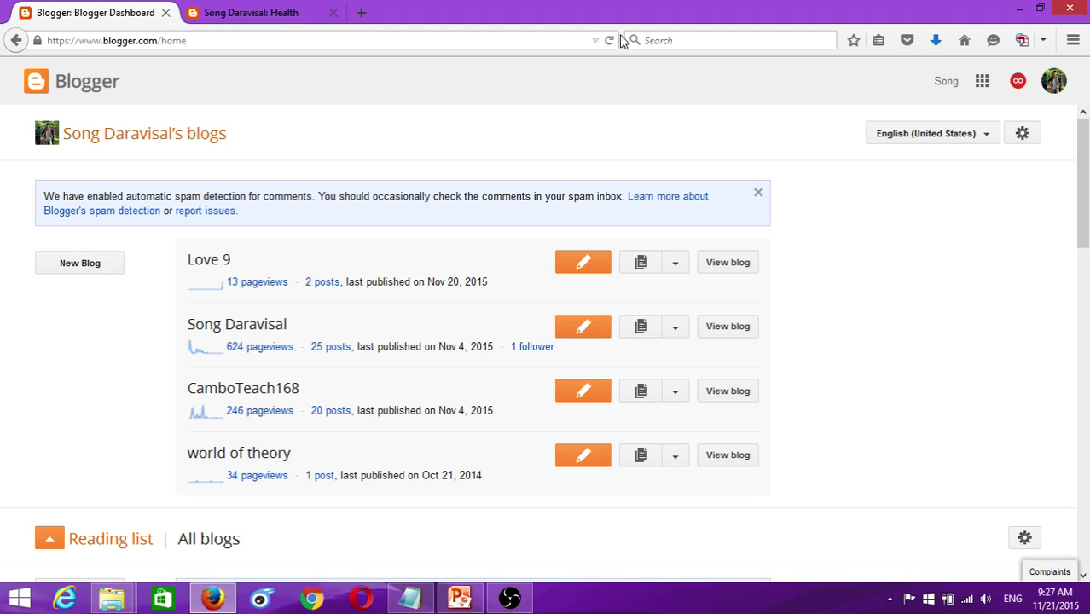
- Open the Create a new blog form from the Blogger dashboard
left_click(71, 271)
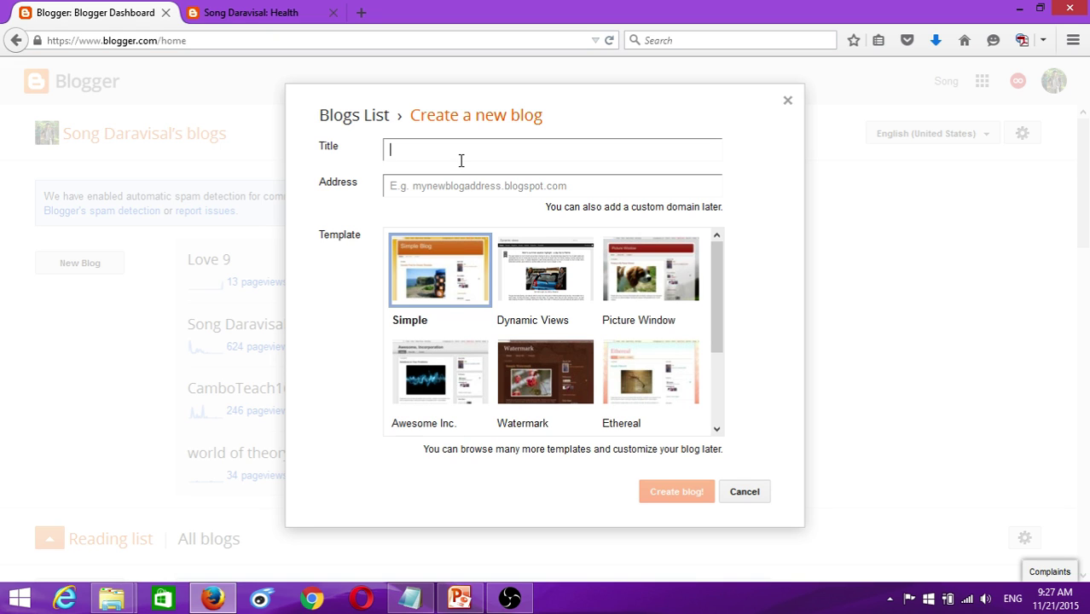
- Compare with the existing blog's Health page and enter Love2016 as the title
left_click(251, 13)
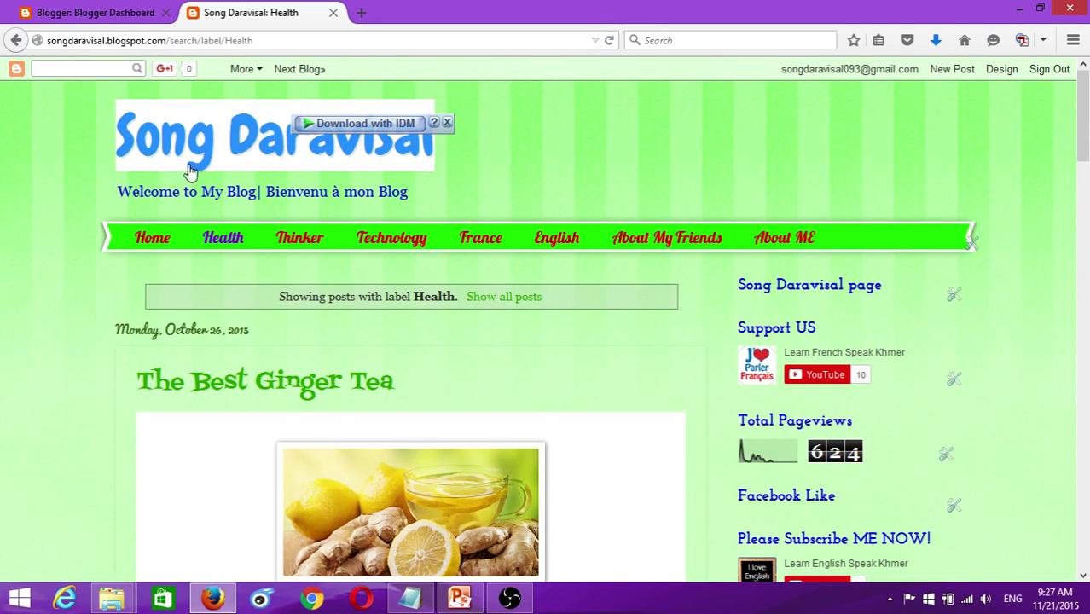
left_click(98, 13)
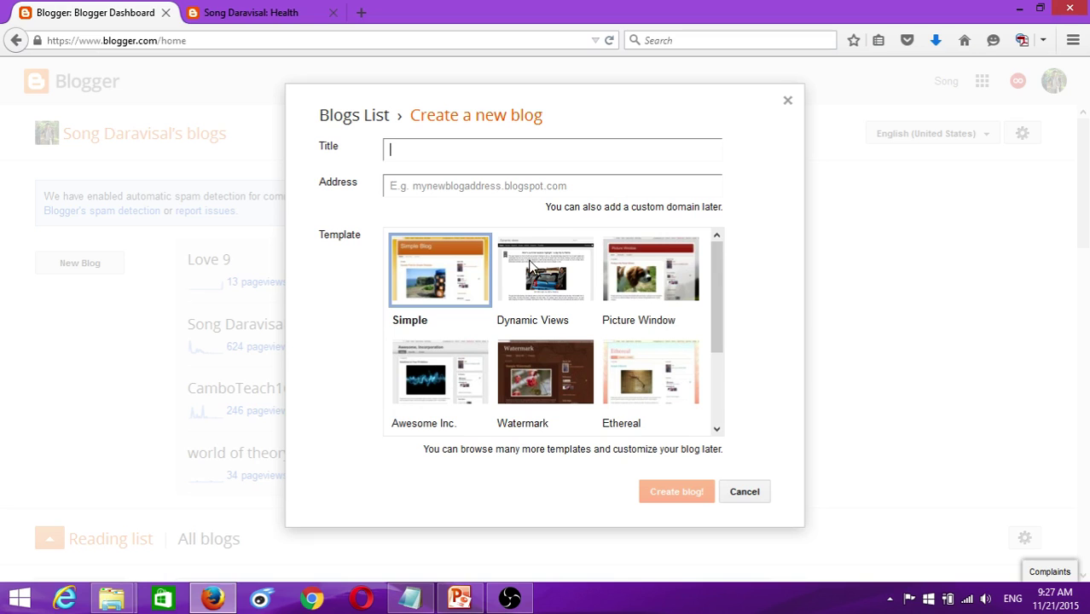
left_click(257, 12)
left_click(98, 13)
type("Love2016")
- Check the existing blog's web address as an example for the new address
left_click(475, 187)
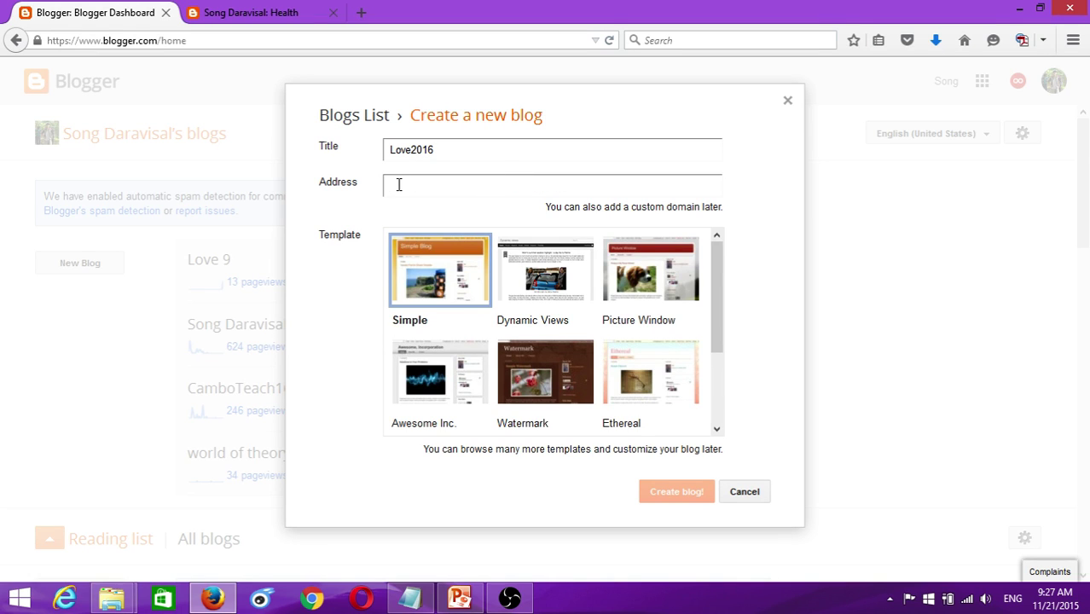
left_click(226, 13)
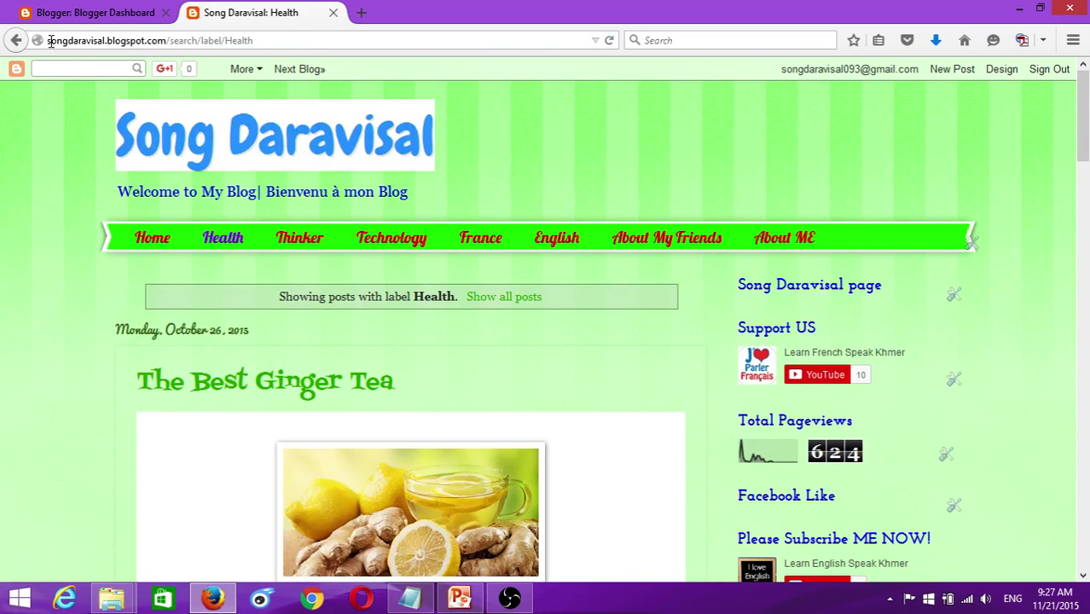
left_click_drag(49, 40, 167, 40)
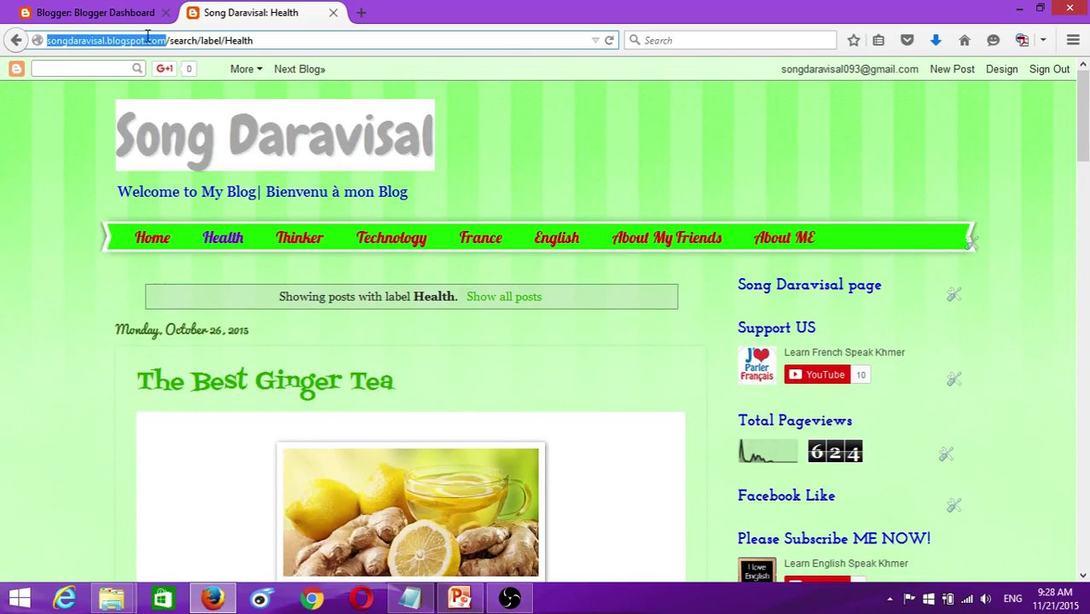
left_click(127, 12)
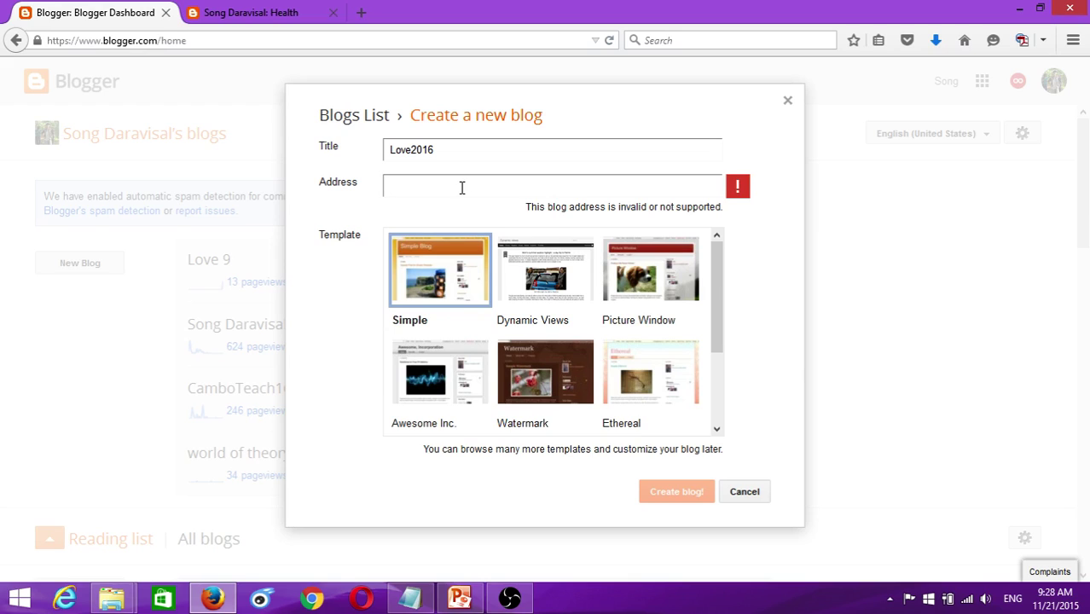
- Try love and then khmerTeach as the blog's address name
type("ove")
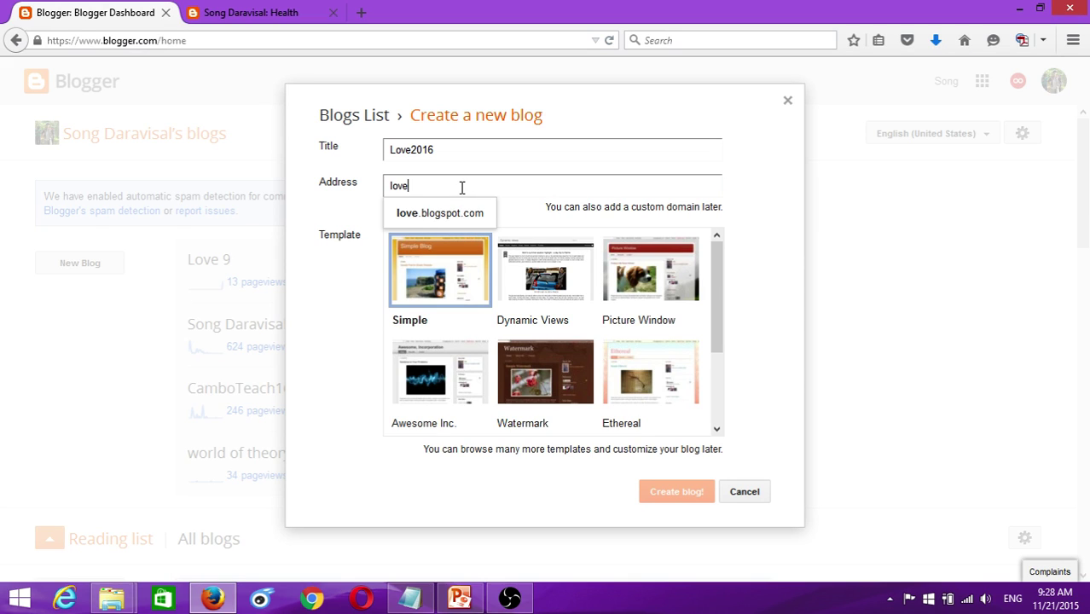
key("Return")
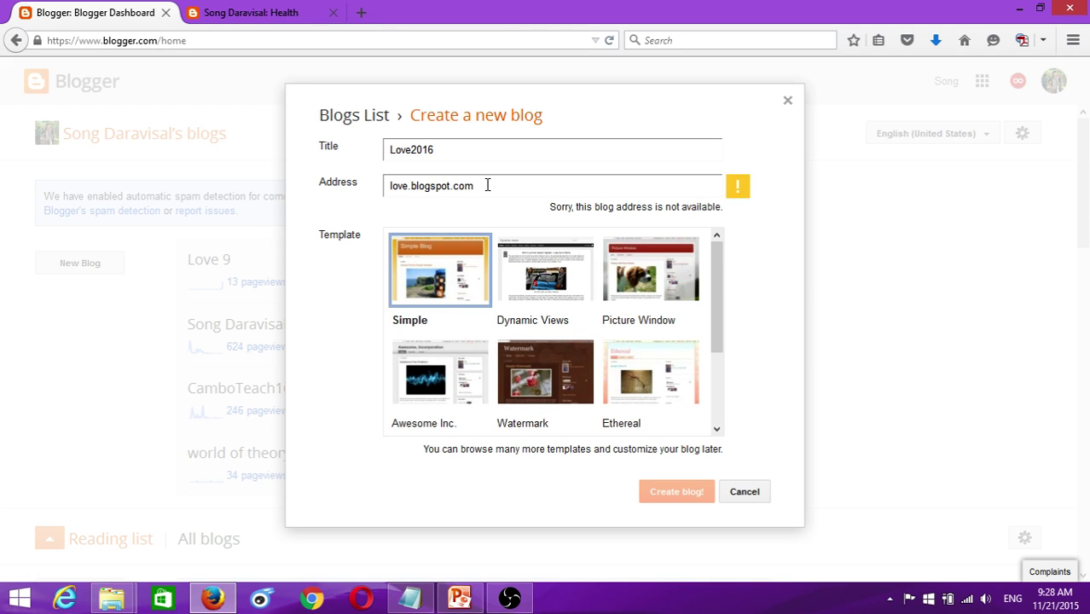
key("shift+Left")
key("shift+Left")
key("shift+Left")
type("C")
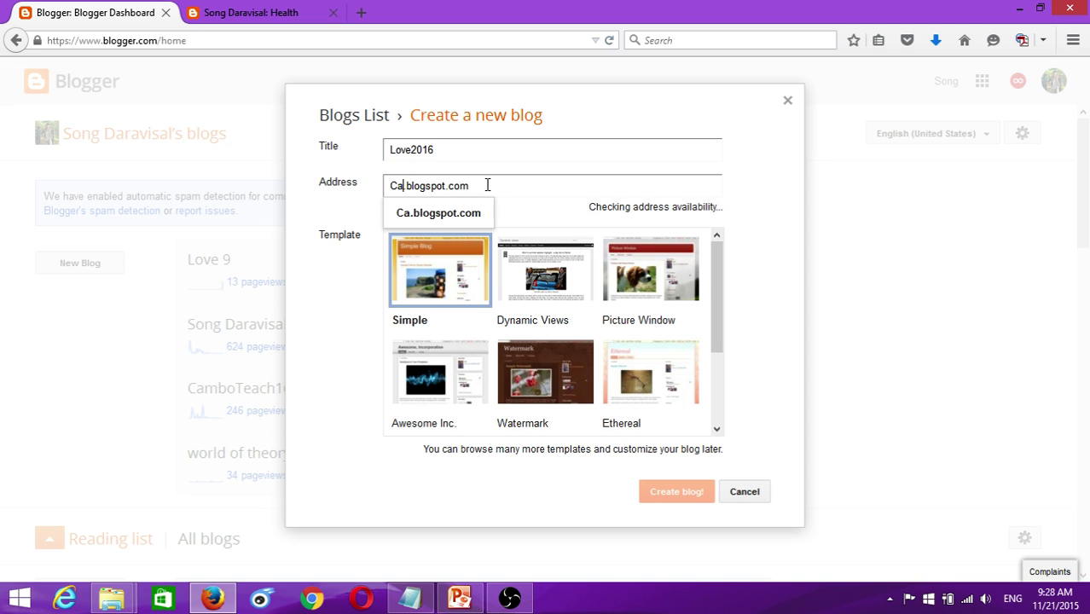
key("BackSpace")
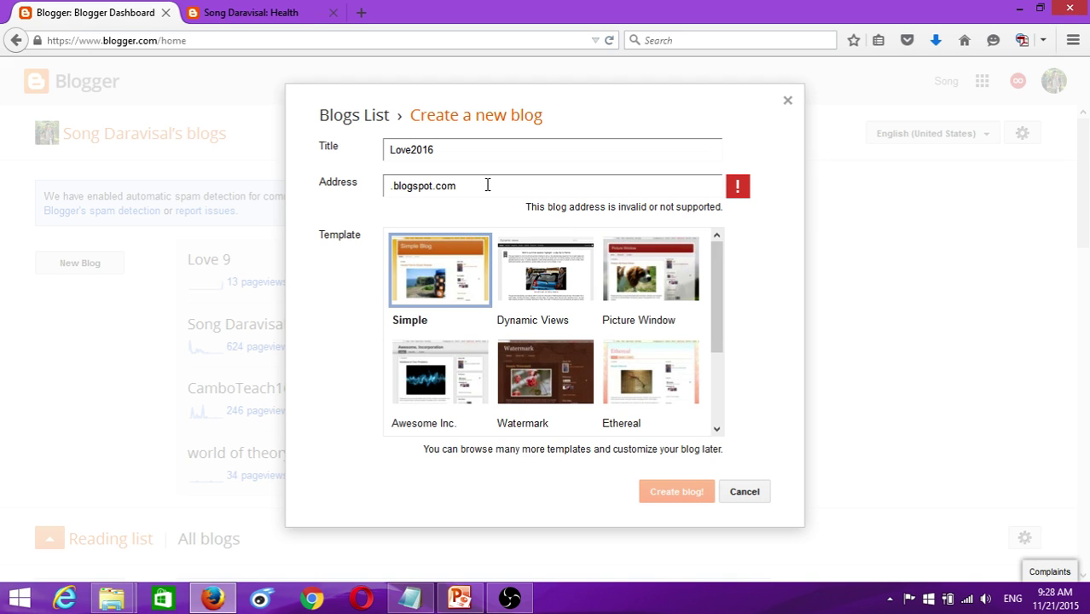
type("khmer")
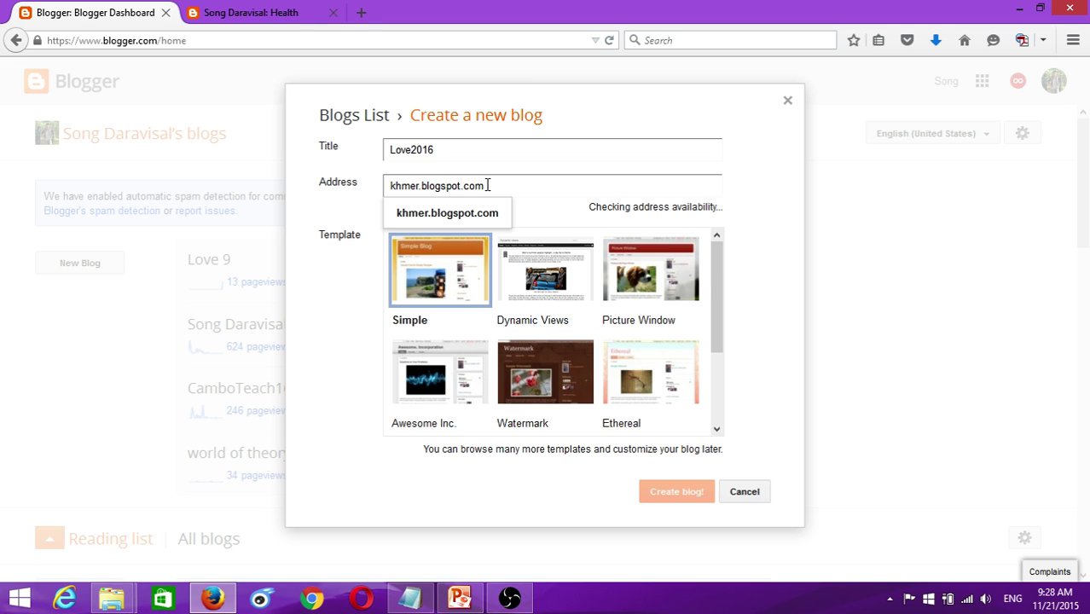
type("Teach")
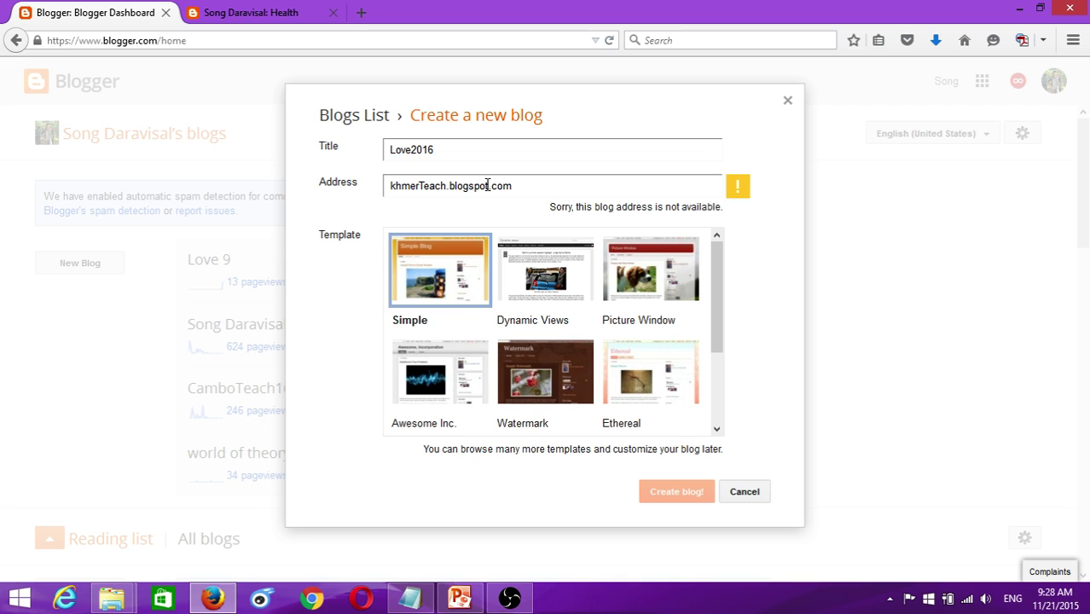
- Replace it with Combotopteach and accept the available Combotopteach.blogspot.com address
left_click_drag(446, 190, 378, 186)
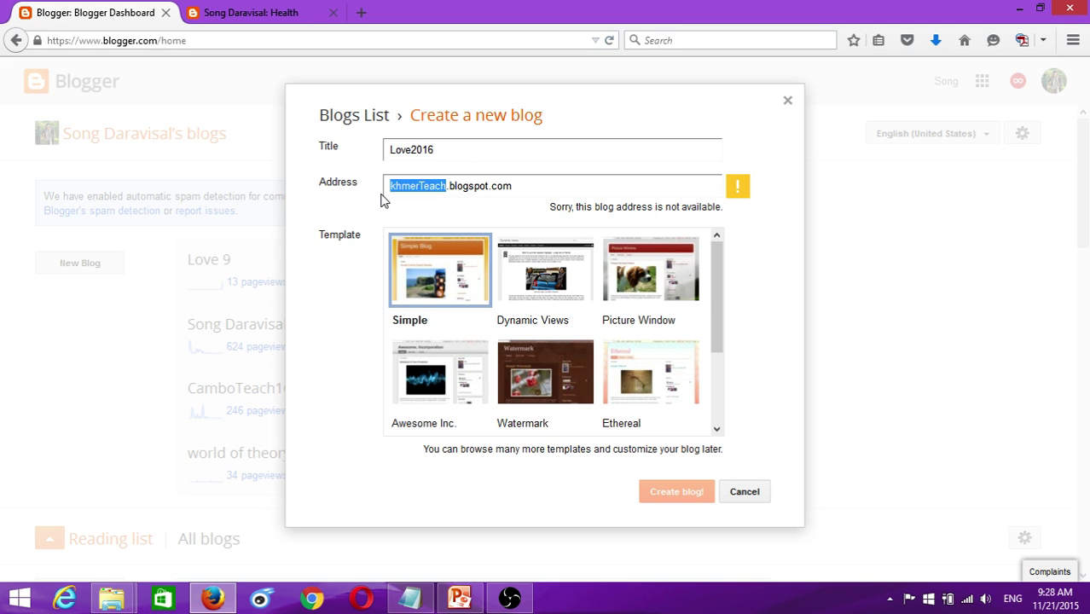
type("Combo")
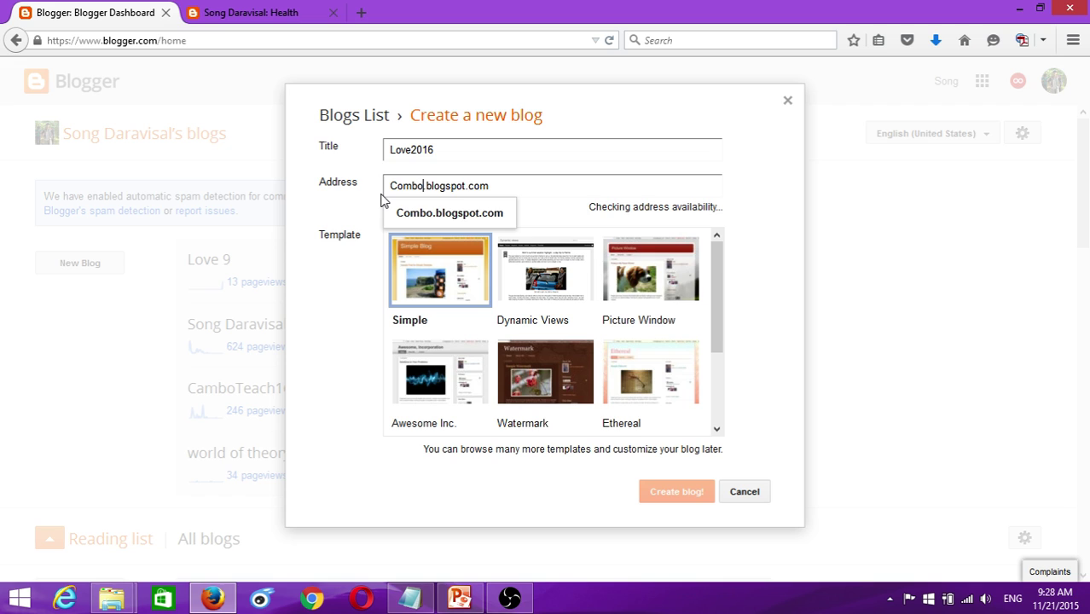
type("-")
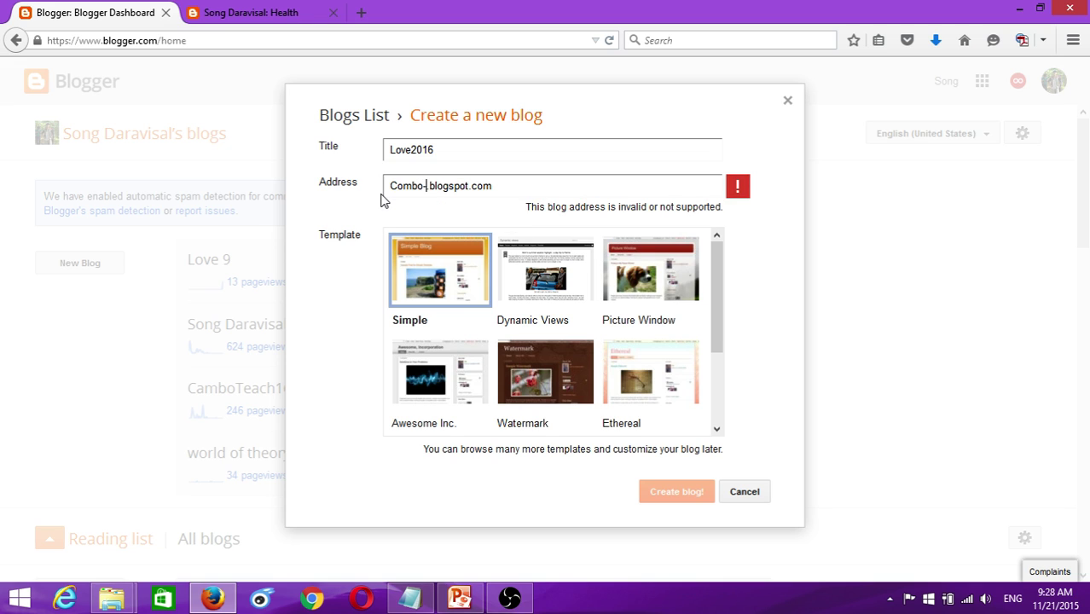
key("BackSpace")
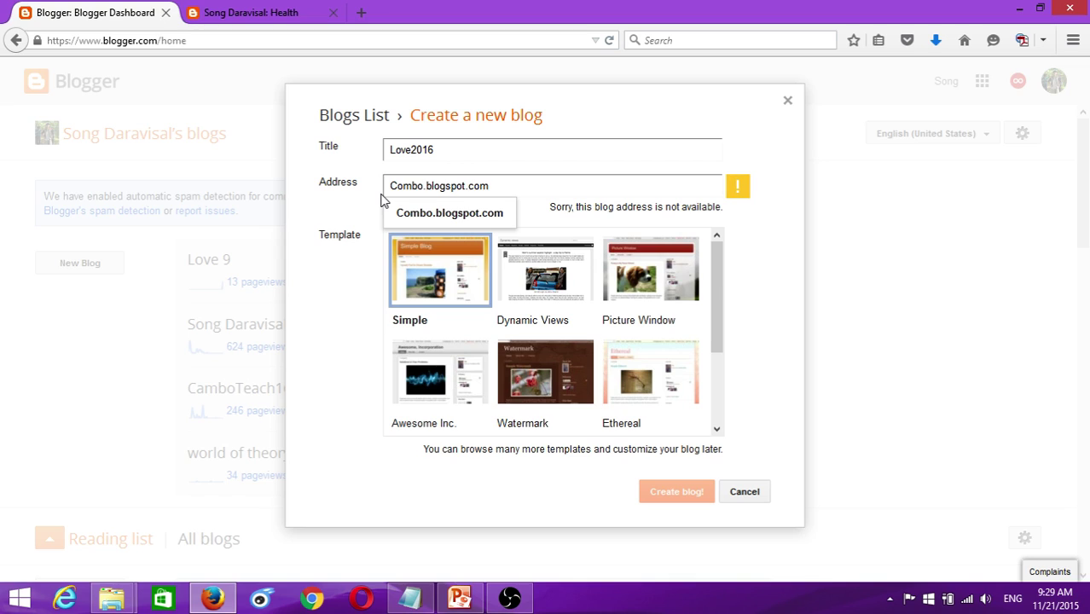
type("topte")
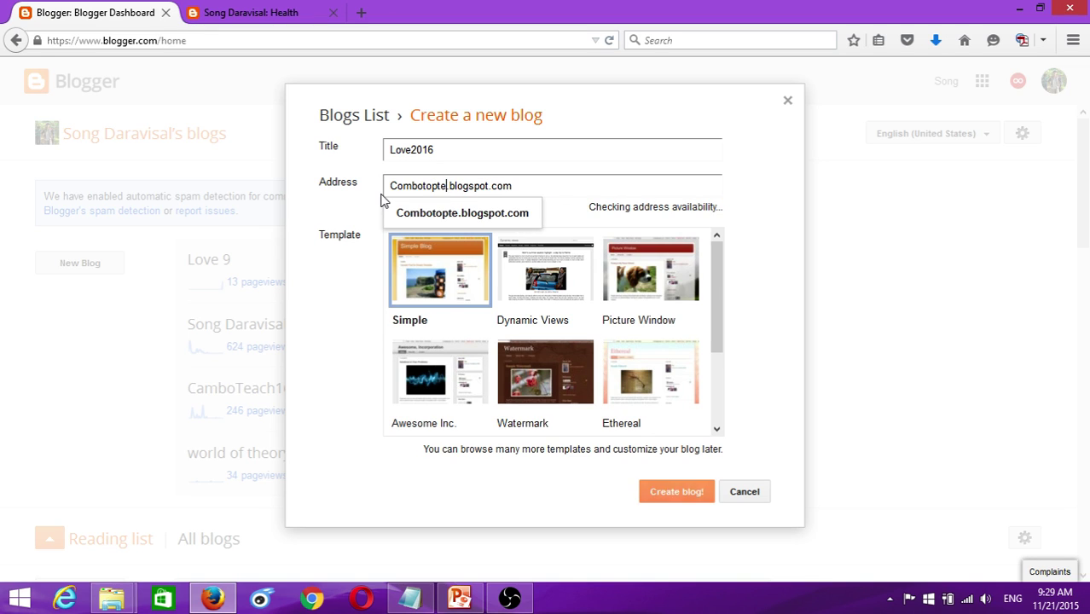
type("ch")
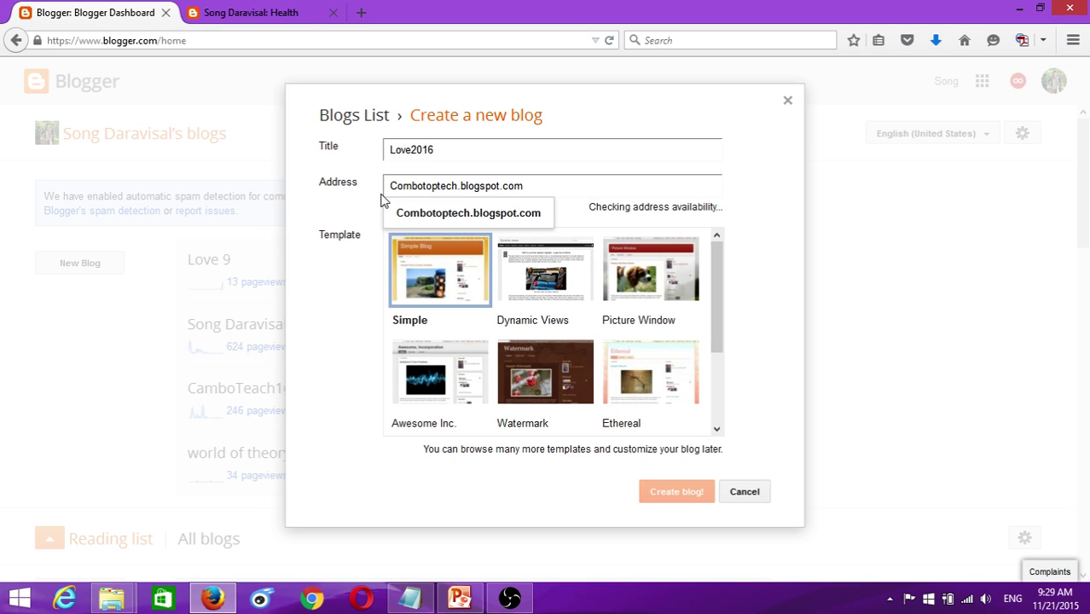
key("BackSpace")
key("BackSpace")
type("ach")
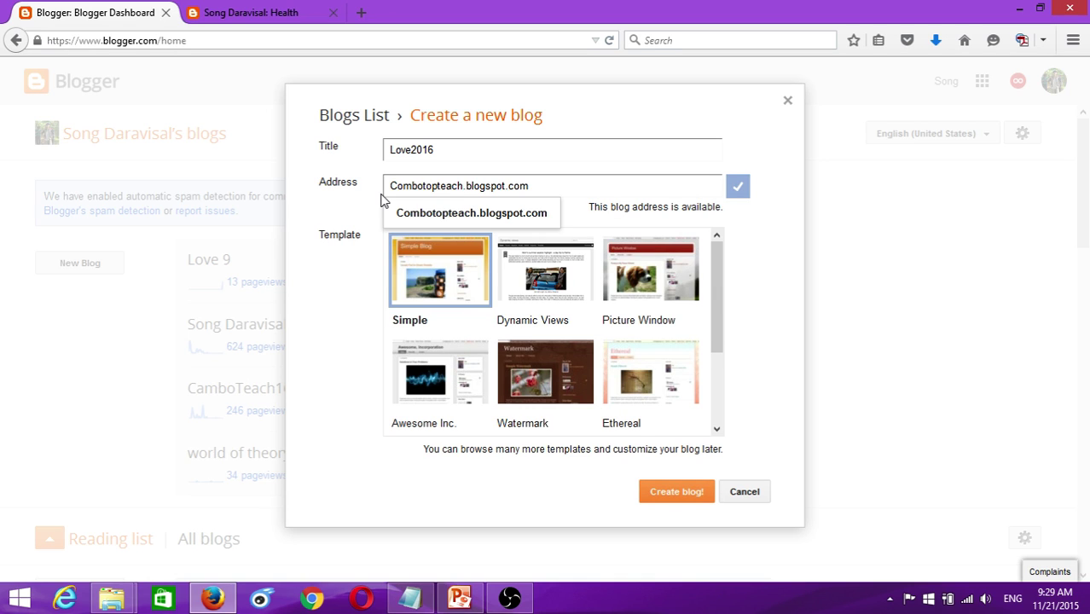
left_click(467, 217)
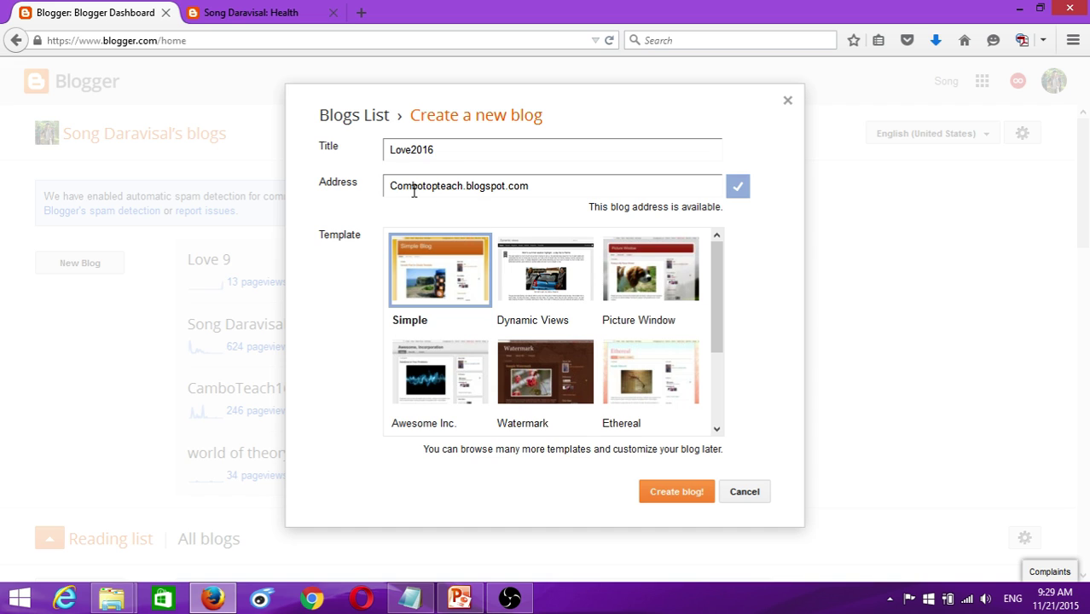
left_click_drag(389, 185, 464, 186)
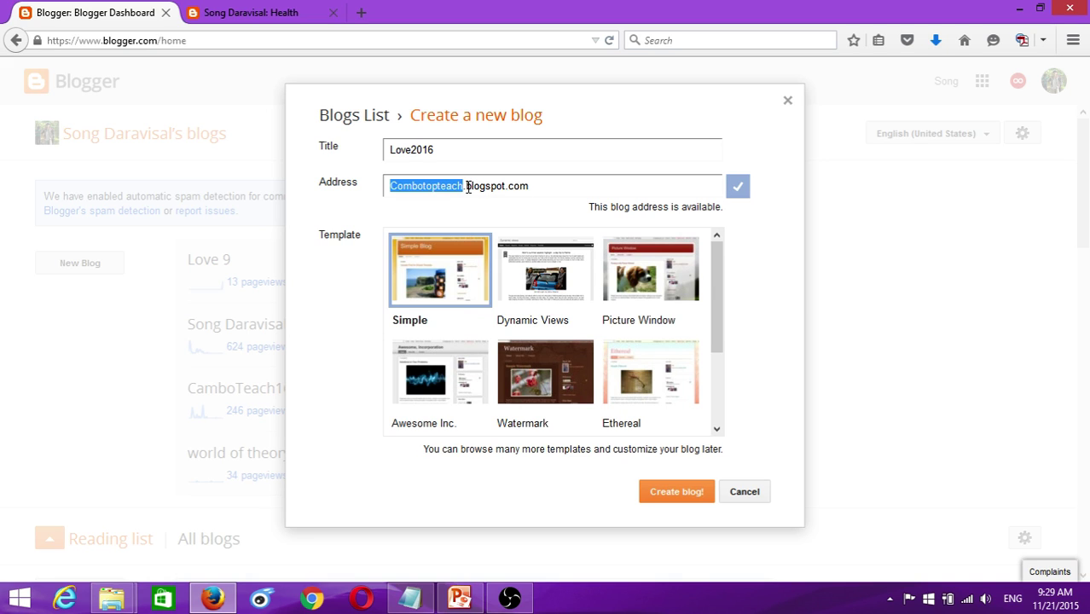
left_click_drag(467, 186, 551, 185)
- Preview Picture Window, Ethereal, Watermark, Awesome Inc., Travel and Dynamic Views templates, then reselect Simple
left_click(551, 186)
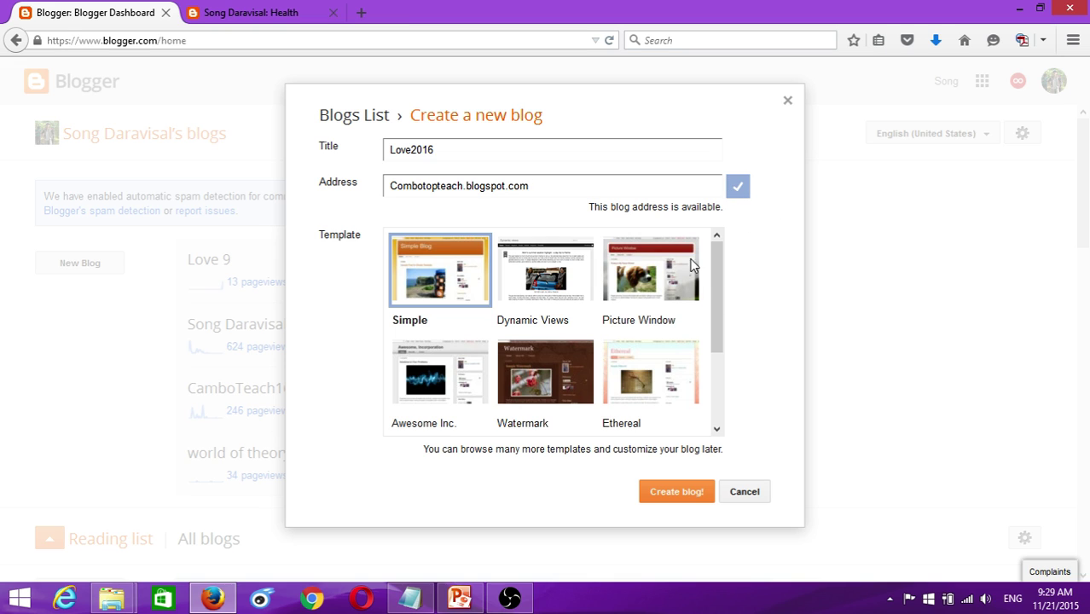
mouse_move(720, 284)
left_mouse_down()
mouse_move(723, 369)
mouse_move(723, 292)
left_mouse_up()
left_click(653, 298)
left_click(640, 375)
left_click(573, 398)
left_click(446, 382)
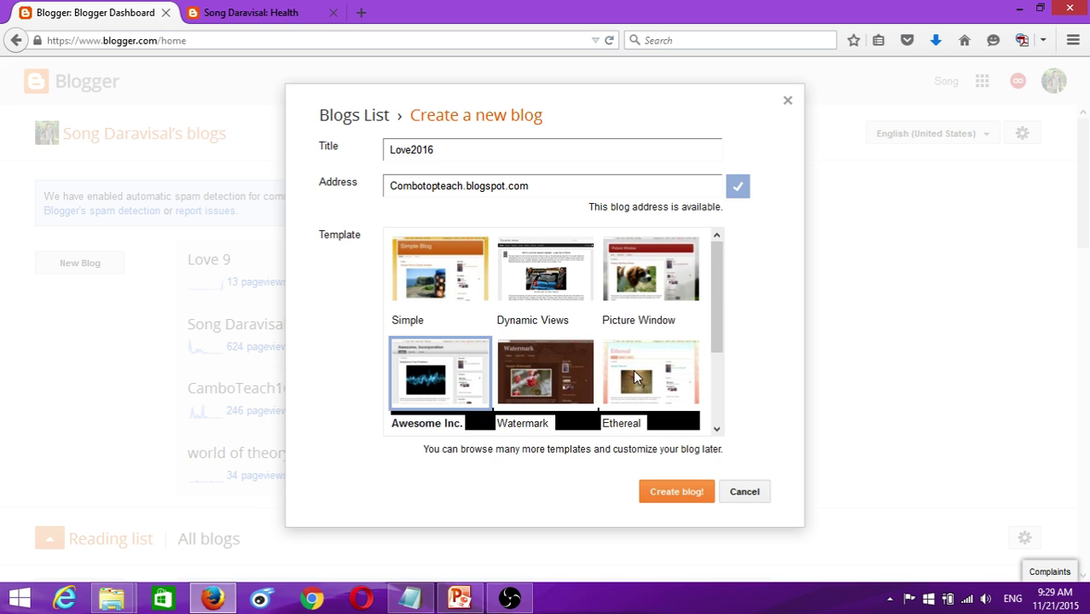
left_click(633, 375)
scroll(661, 333, "down", 2)
left_click(480, 371)
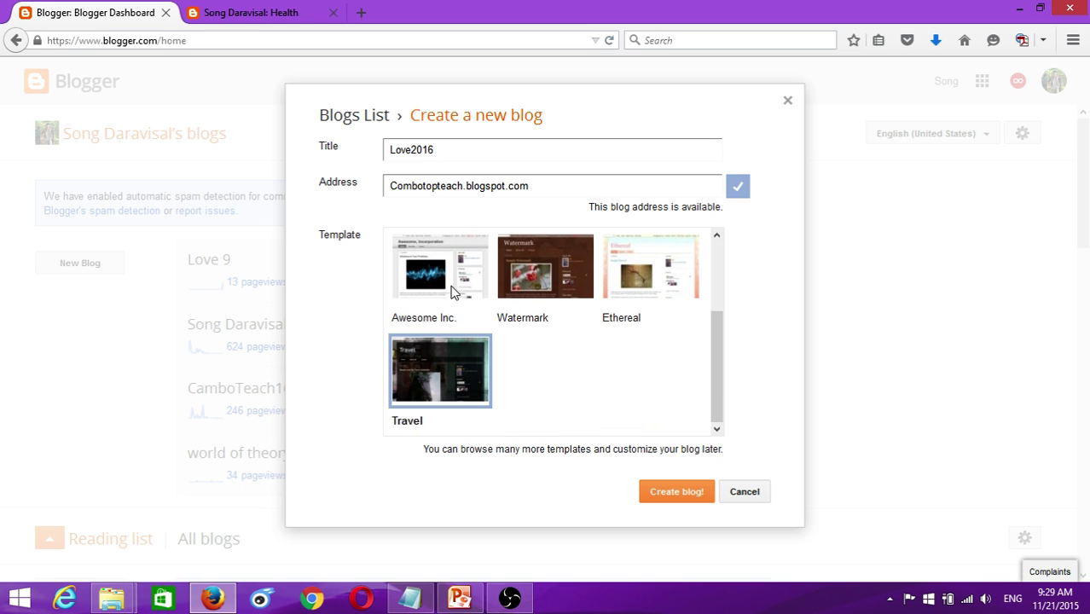
left_click(452, 291)
scroll(505, 304, "up", 2)
left_click(585, 287)
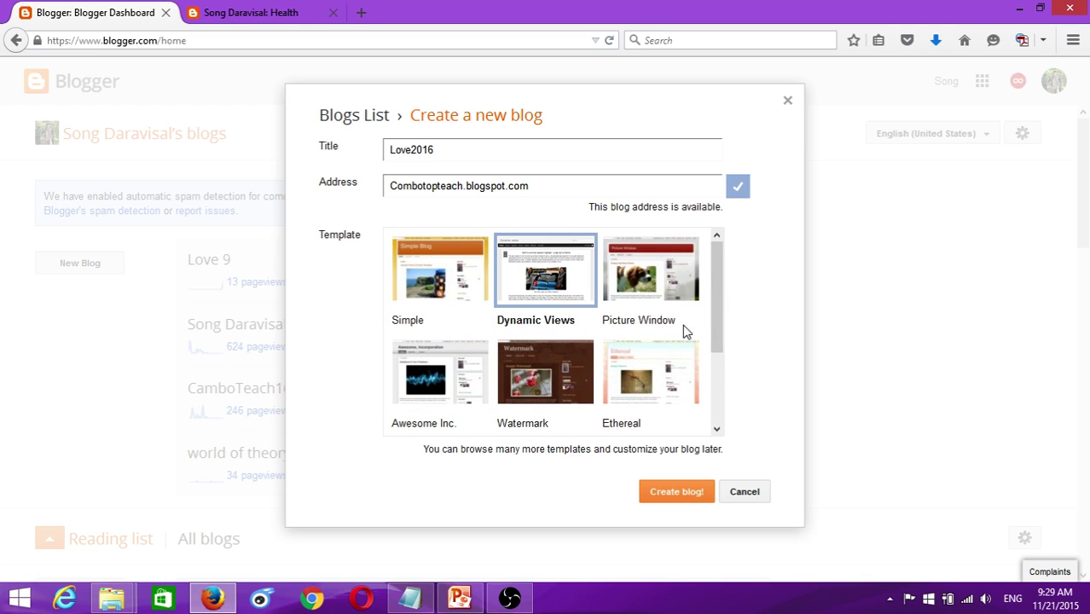
left_click(440, 272)
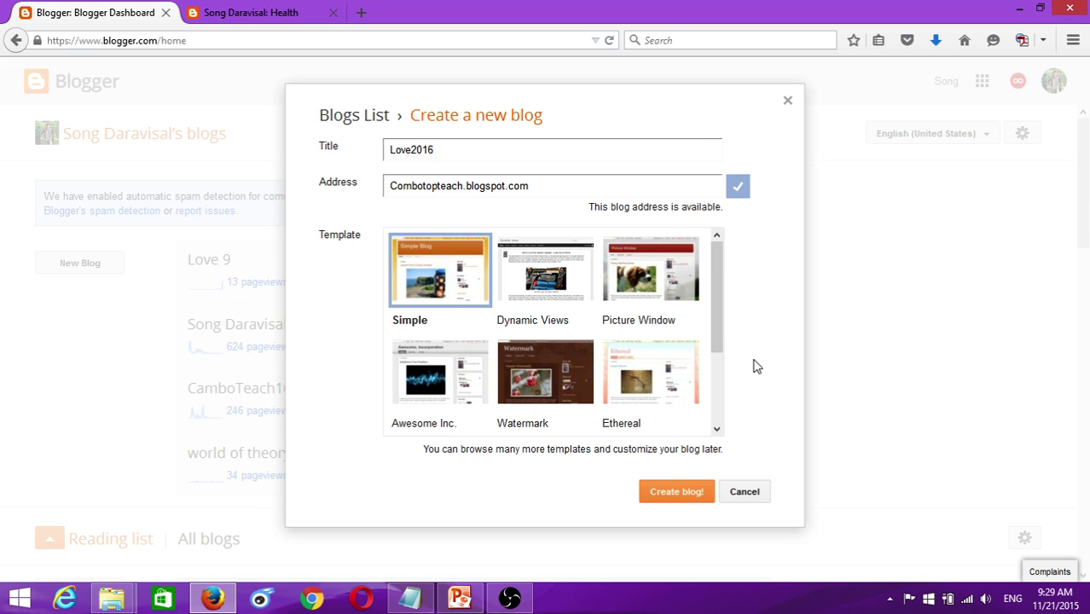
- Cancel the Love2016 blog without creating it
left_click_drag(717, 321, 720, 410)
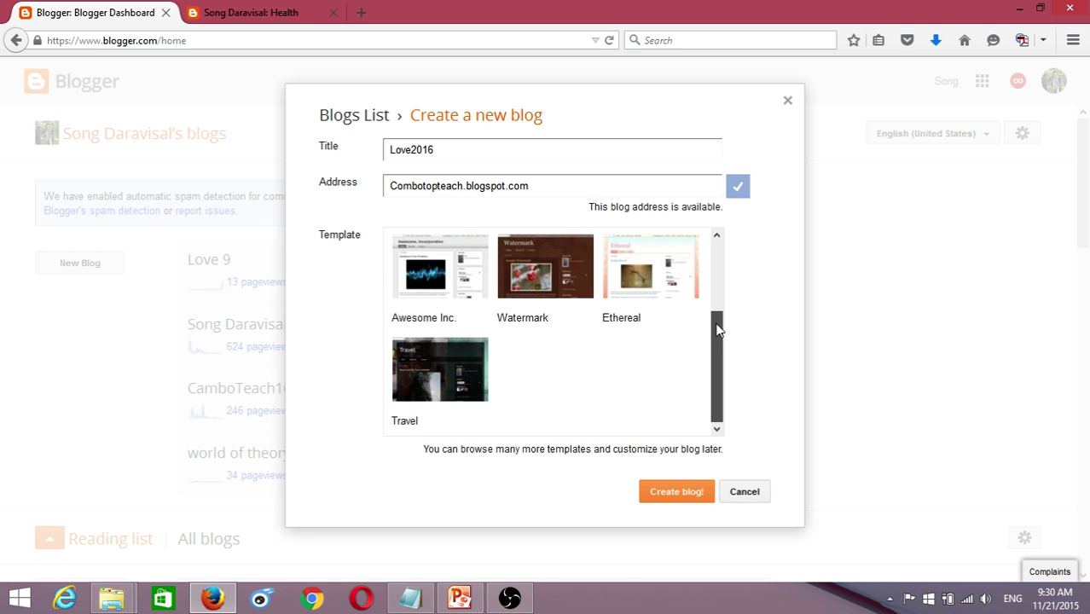
scroll(718, 324, "up", 2)
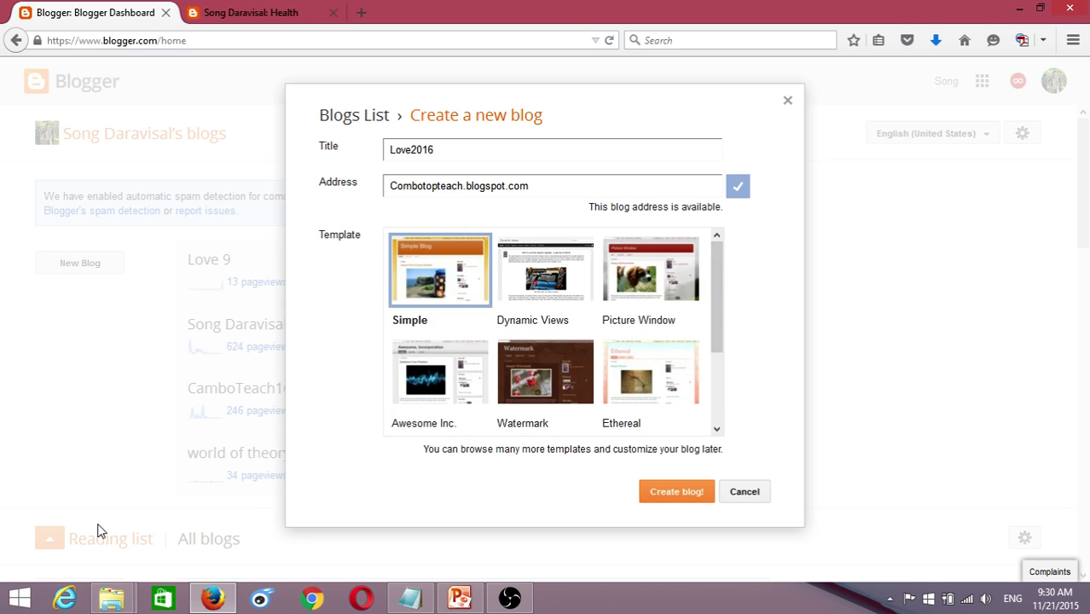
left_click(742, 498)
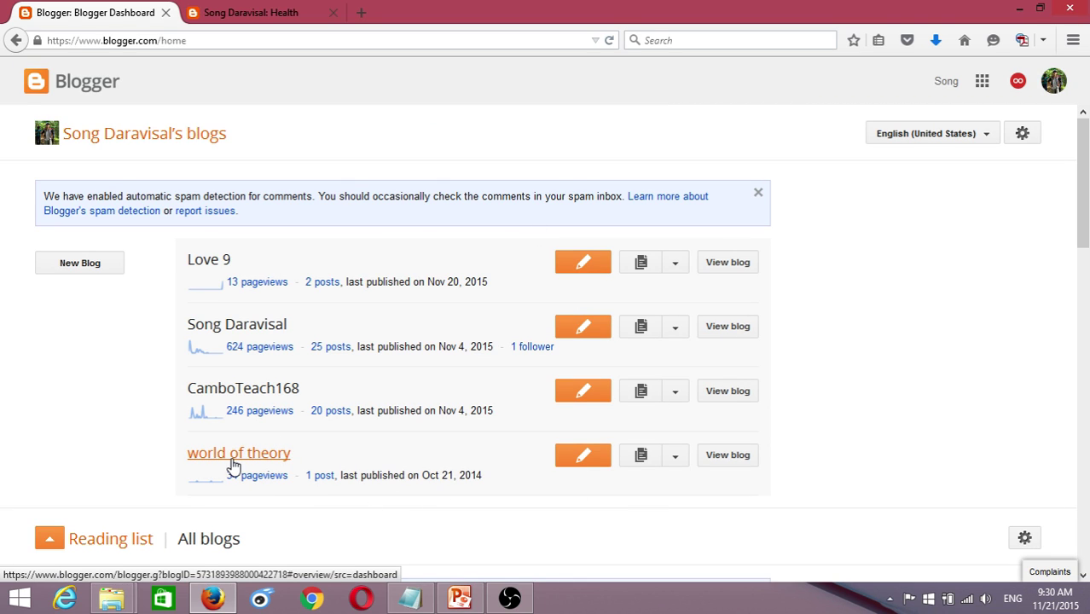
- Open the world of theory blog and view its empty live page
left_click(235, 462)
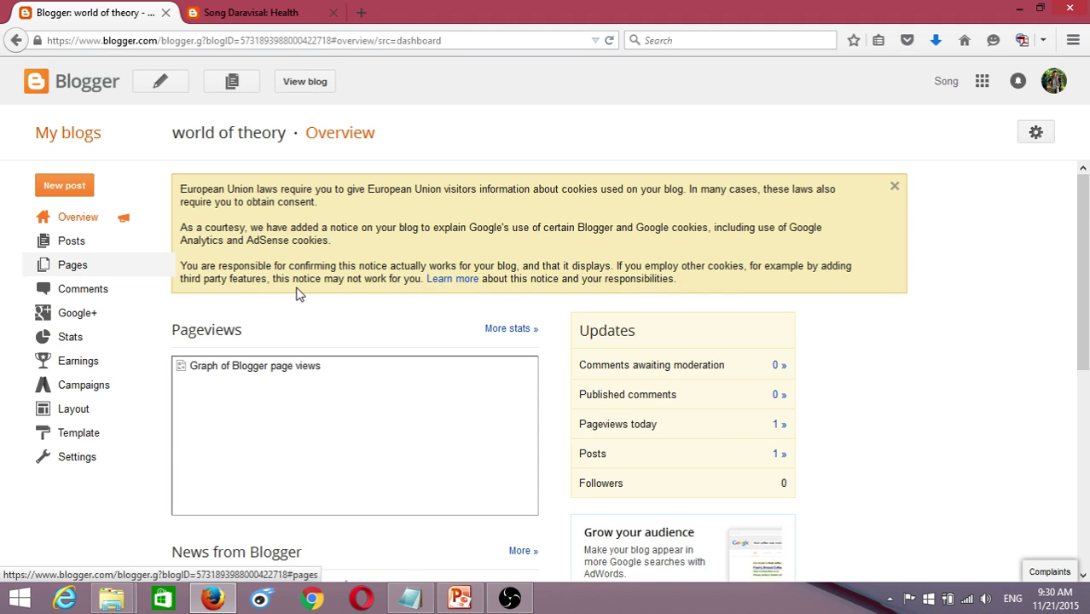
left_click(306, 83)
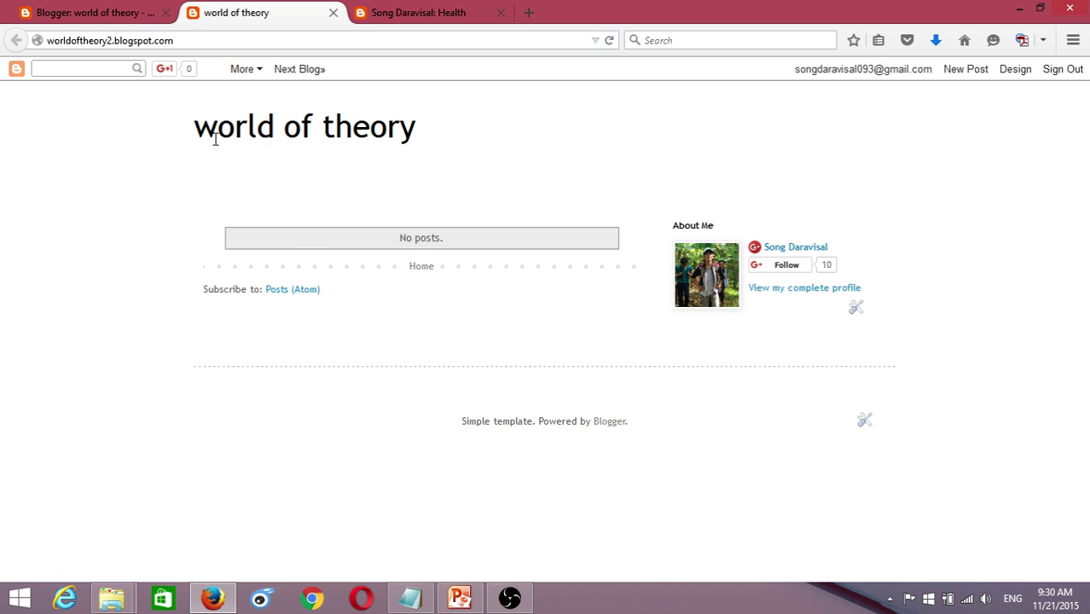
- Glance over the live blog title and Health page, then go back to the world of theory dashboard
left_click_drag(195, 132, 426, 136)
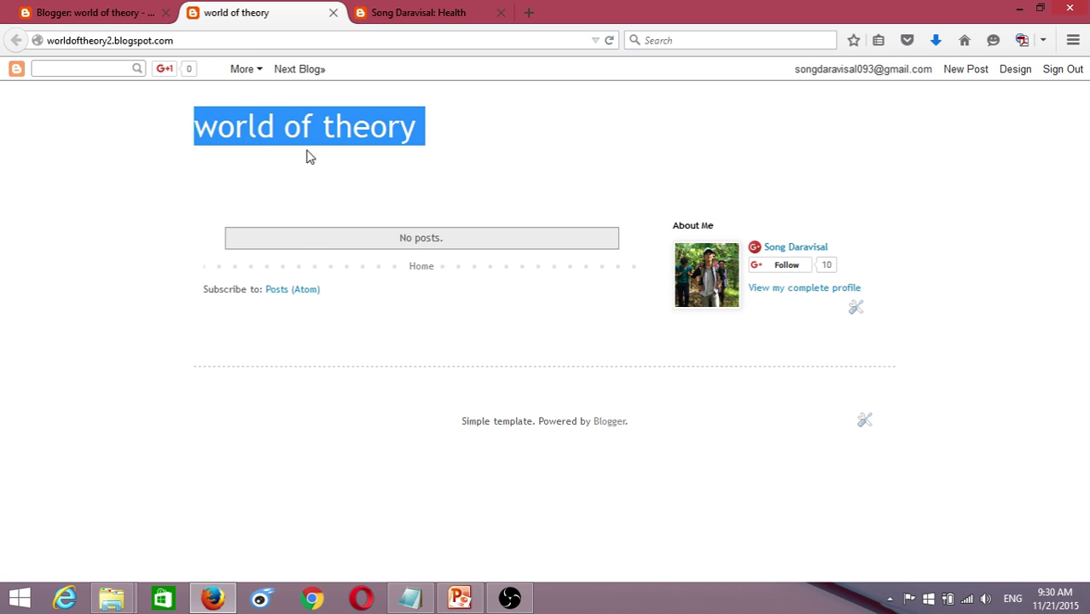
left_click(213, 125)
left_click_drag(190, 132, 464, 164)
left_click(438, 173)
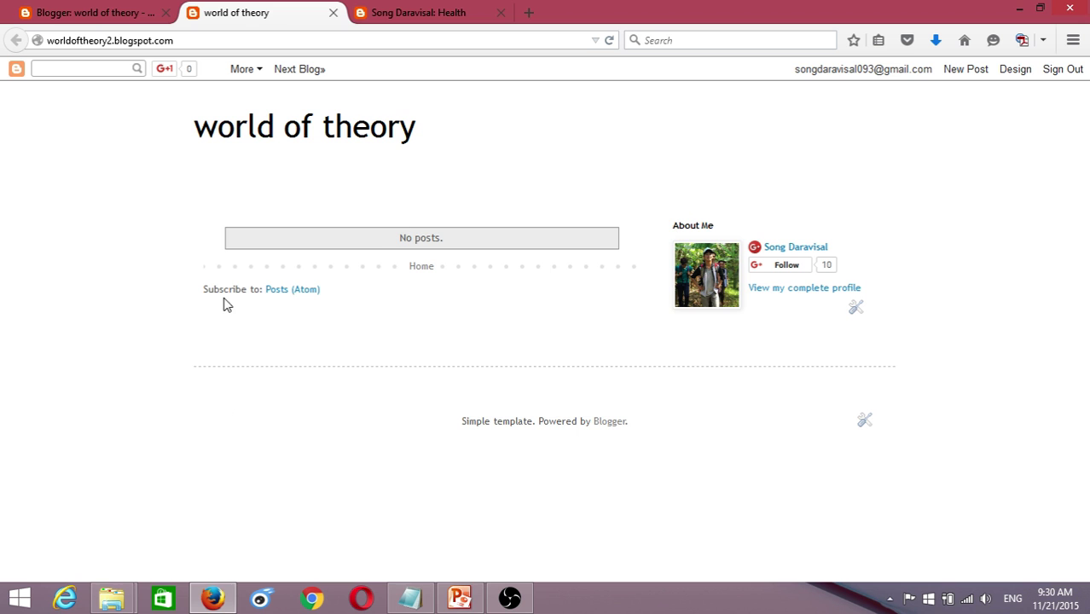
left_click(381, 15)
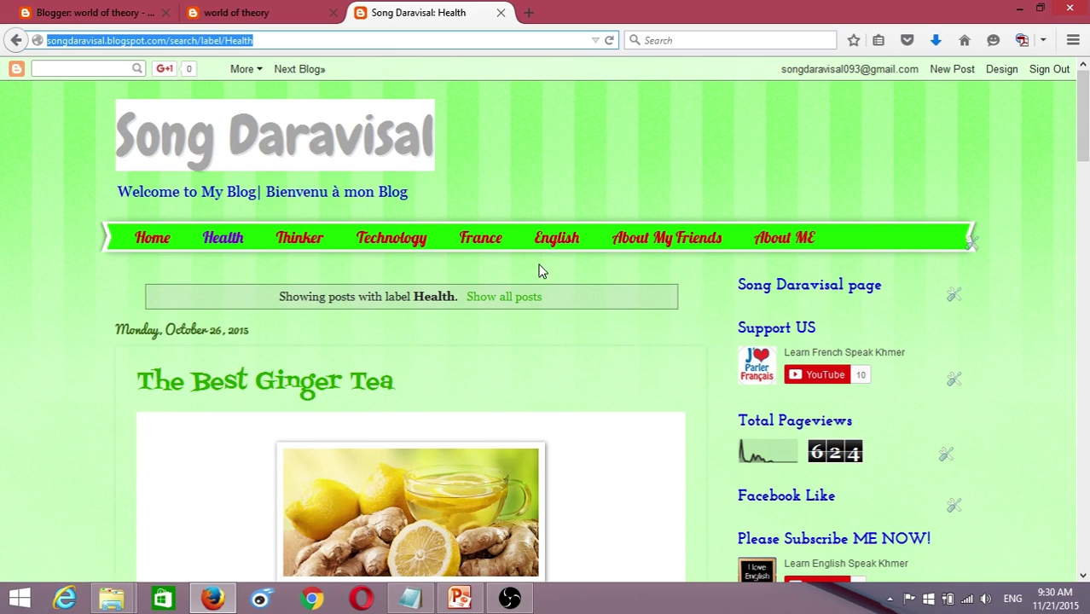
left_click(243, 13)
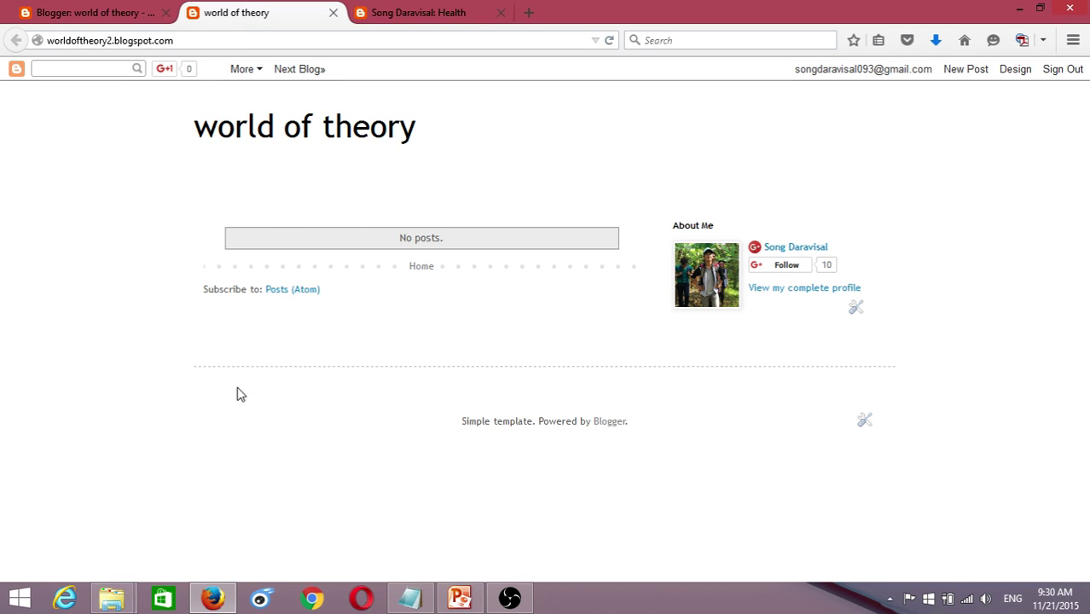
left_click(86, 8)
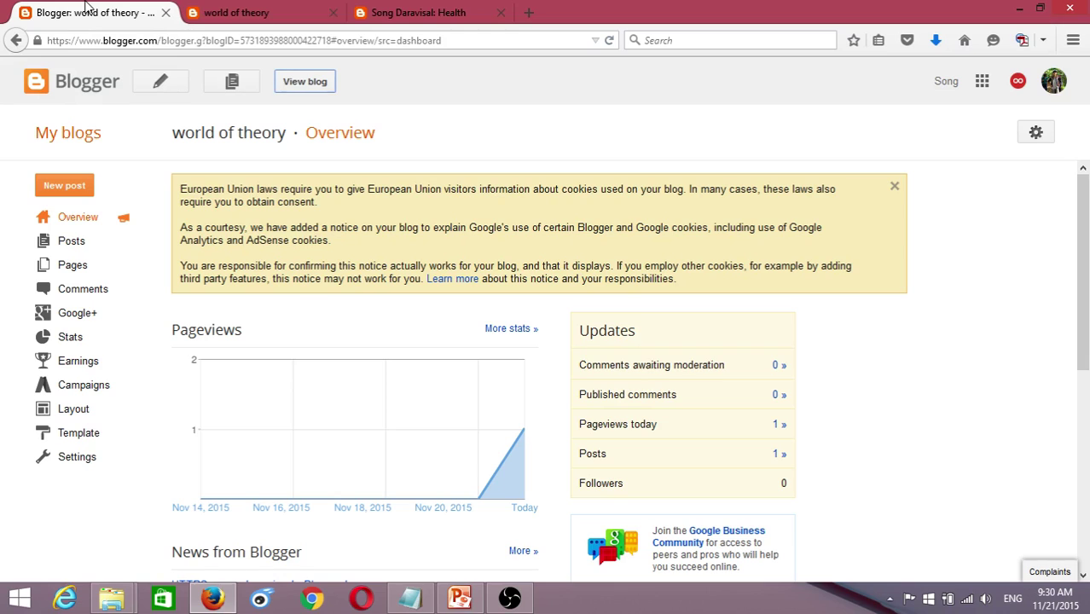
- From the world of theory Posts list, begin a new post titled technology
left_click(77, 248)
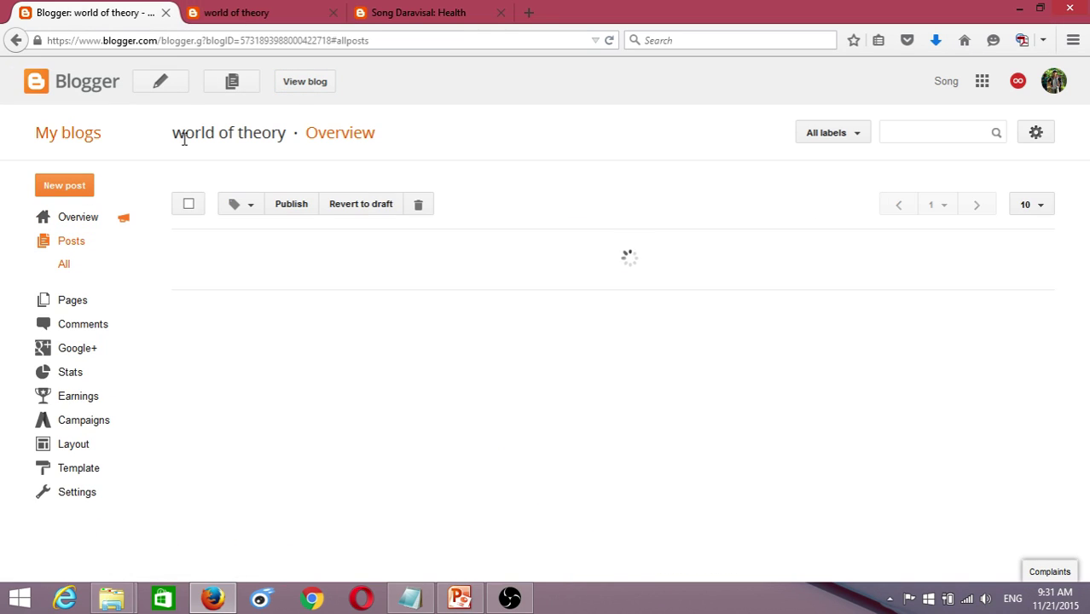
left_click(164, 90)
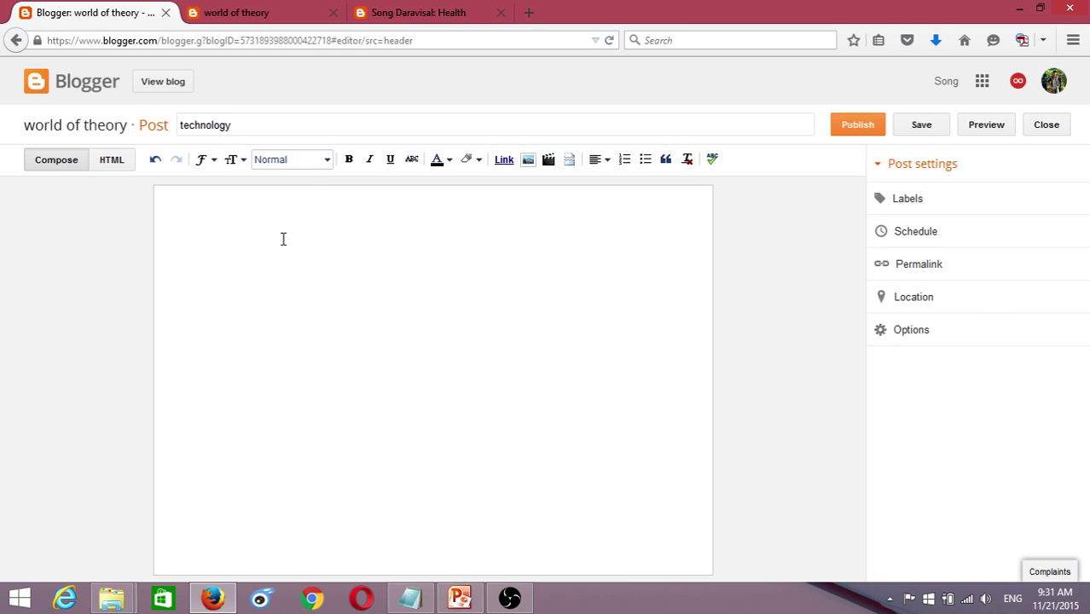
- Type placeholder lines such as 'qweqweddscaddaszxczxczc xzcxzcxzzxsadas' and 'sadasqweqw sdfsdfsd' into the body
type("qweqweddscaddaszx")
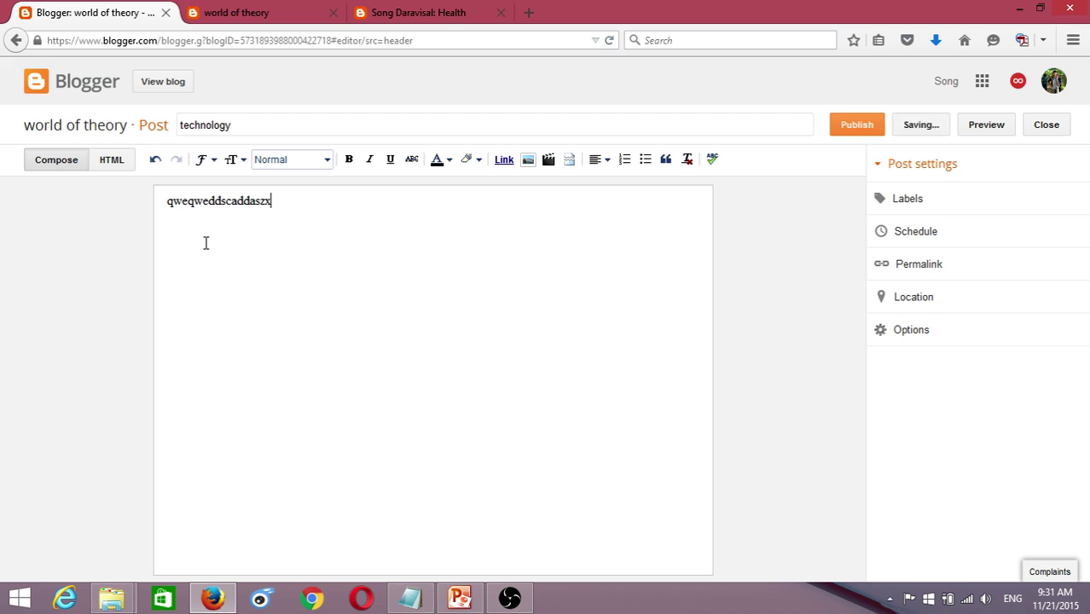
type("czxczc xzcxzcxzzxsadas")
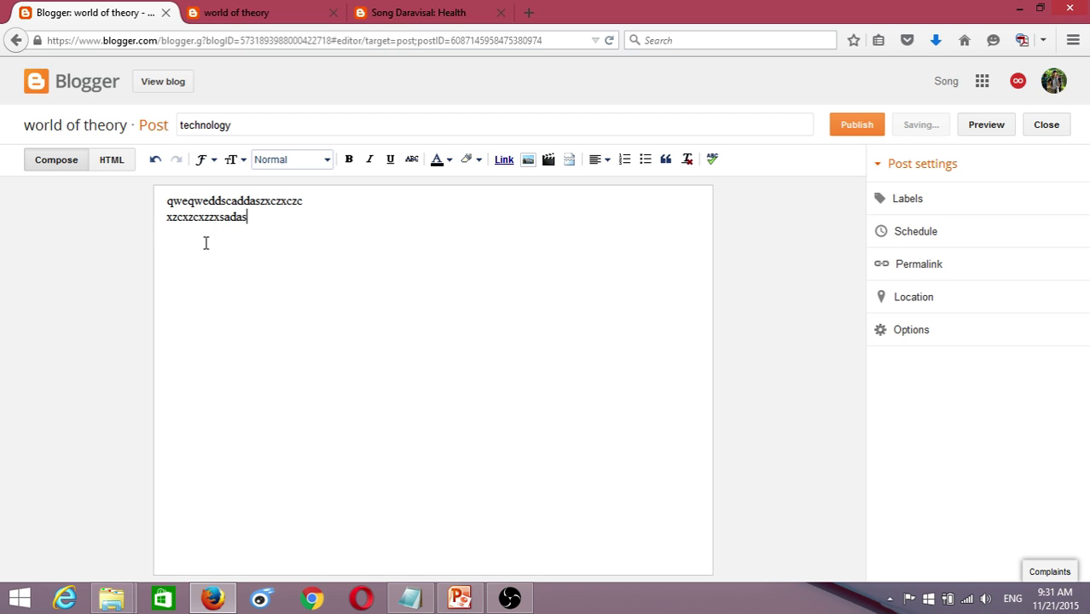
key("Return")
type("sadasqweqw s")
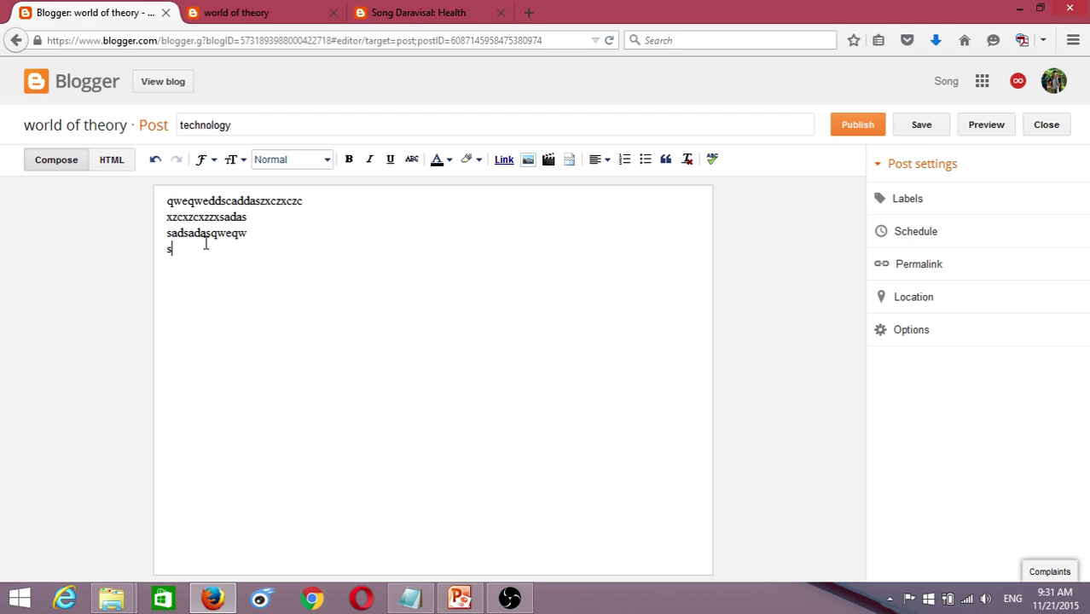
type("dfsdfsddhfg")
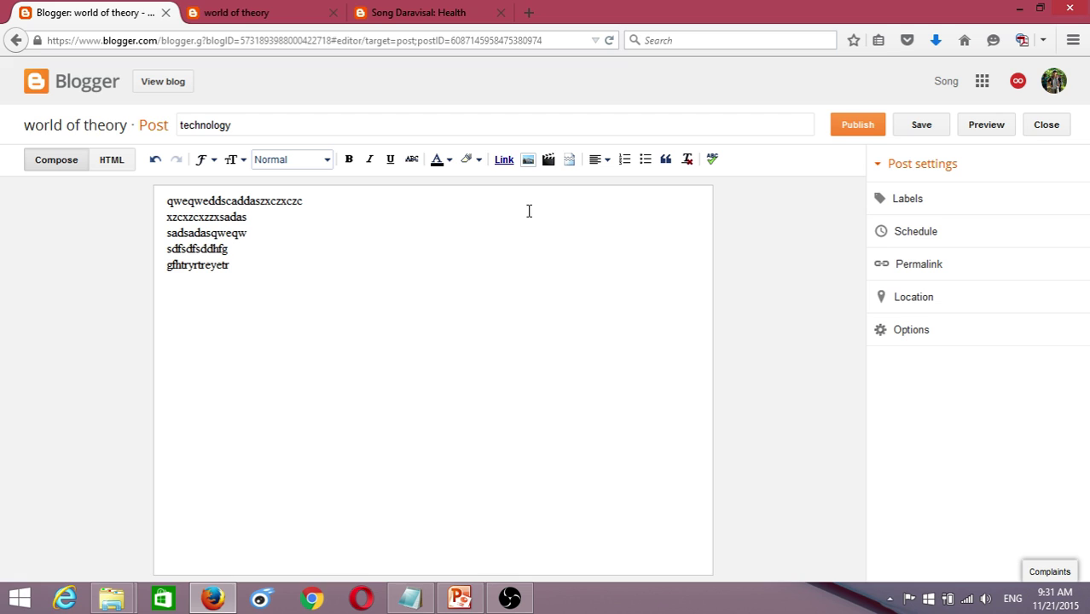
left_click_drag(322, 202, 122, 181)
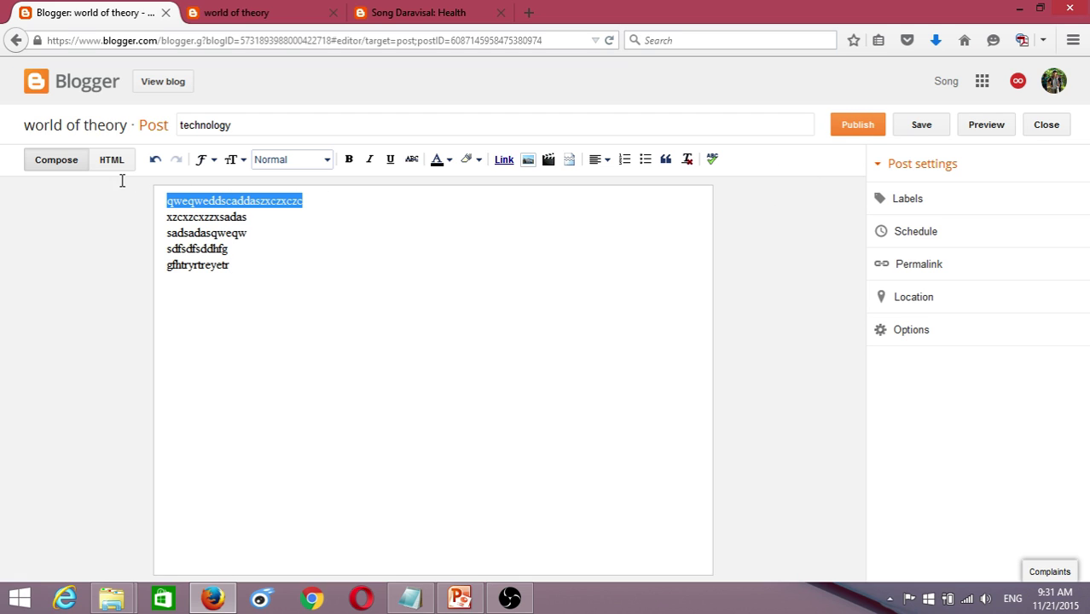
- Colour the first body line red, leaving the other lines' font unchanged
left_click(450, 162)
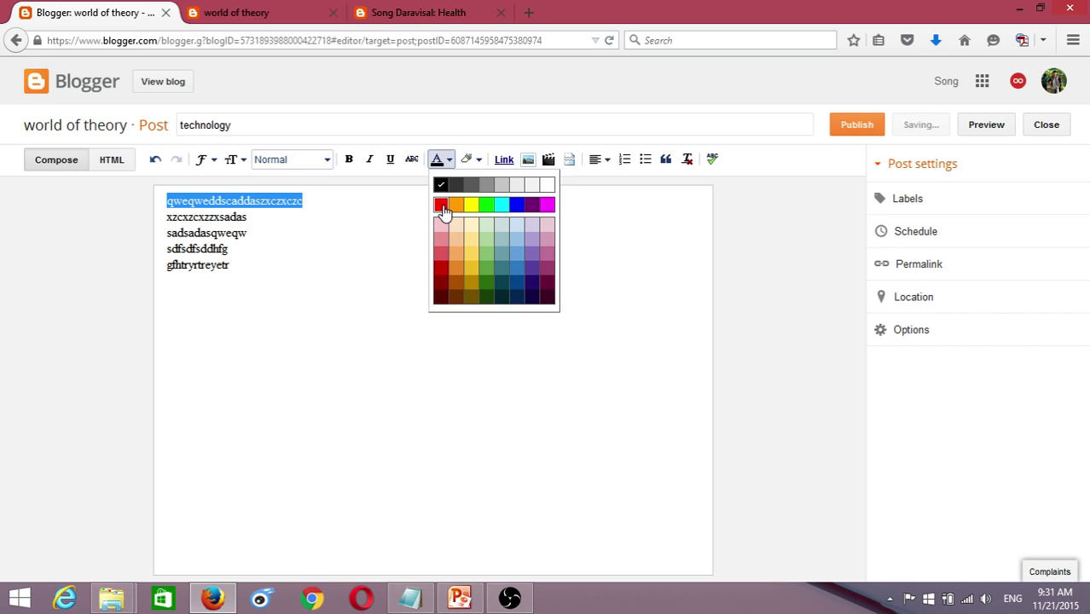
left_click(444, 216)
left_click(315, 213)
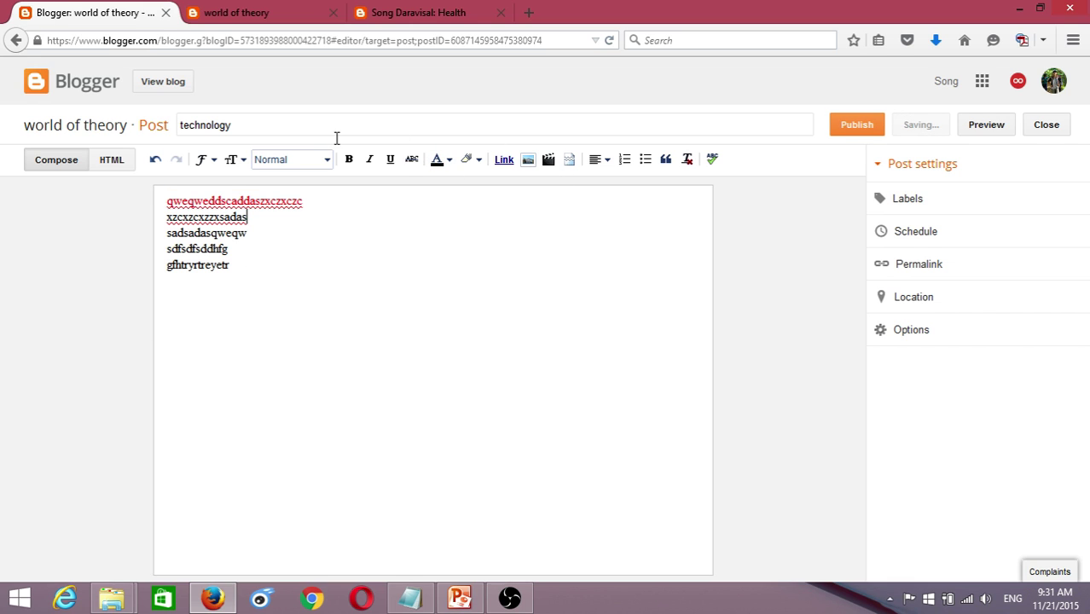
left_click_drag(287, 214, 185, 217)
left_click(182, 187)
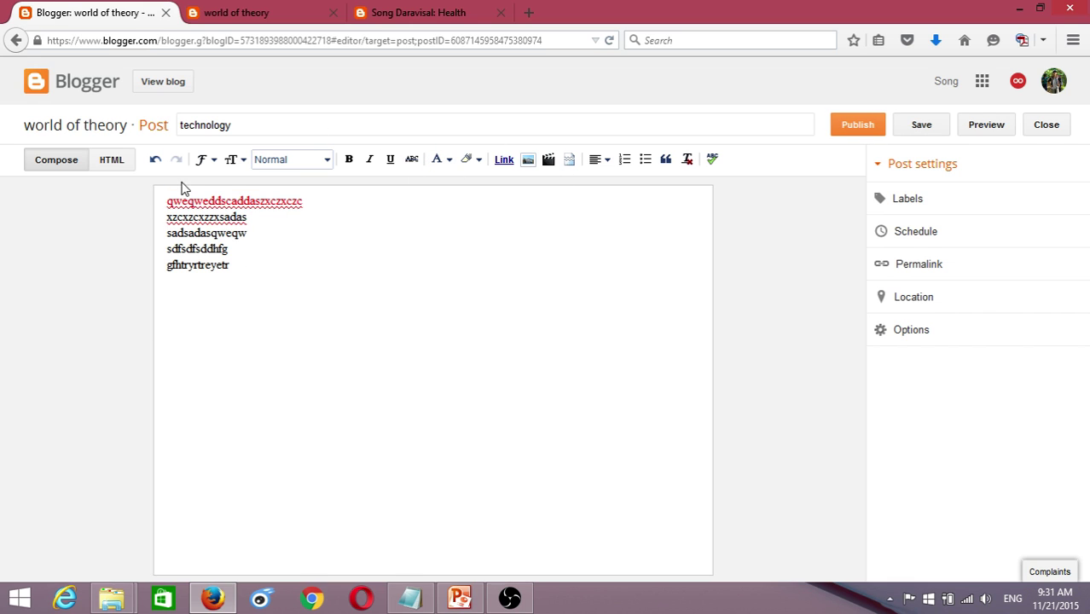
left_click_drag(232, 264, 141, 213)
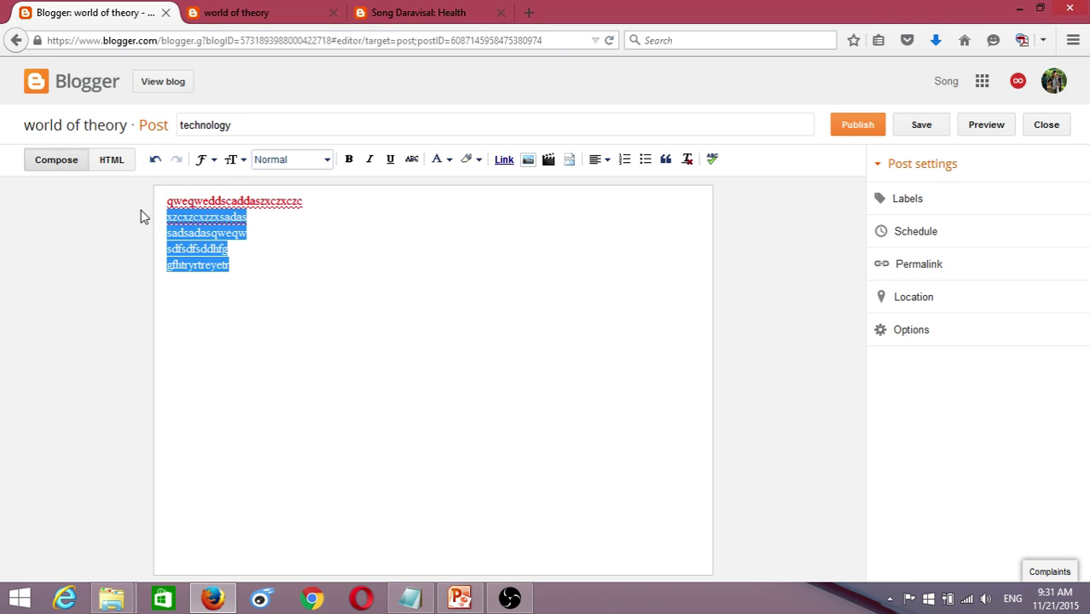
left_click(207, 161)
left_click(315, 297)
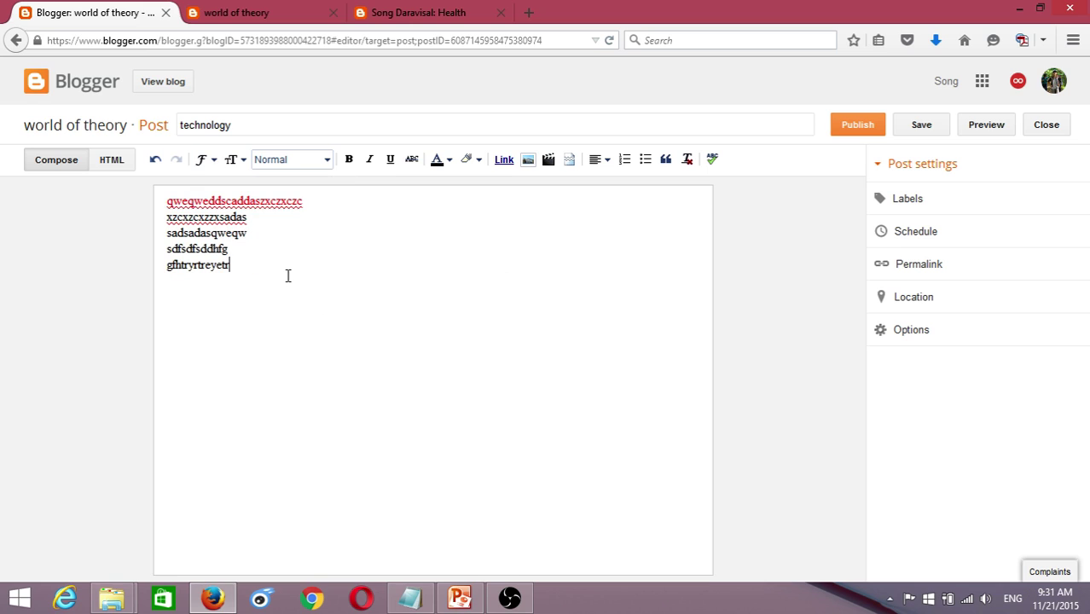
- Append a Khmer-script line to the technology post and publish it
type("សាដាសលដ្ឋាសកដកា")
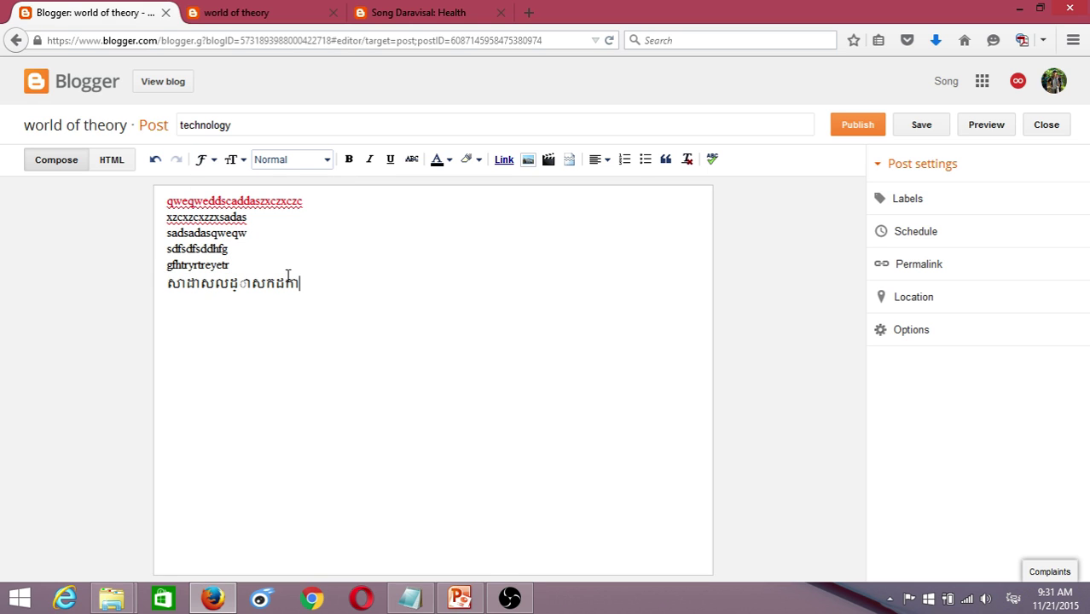
type("ដើបឬមចបខ្ញុំមចបខ")
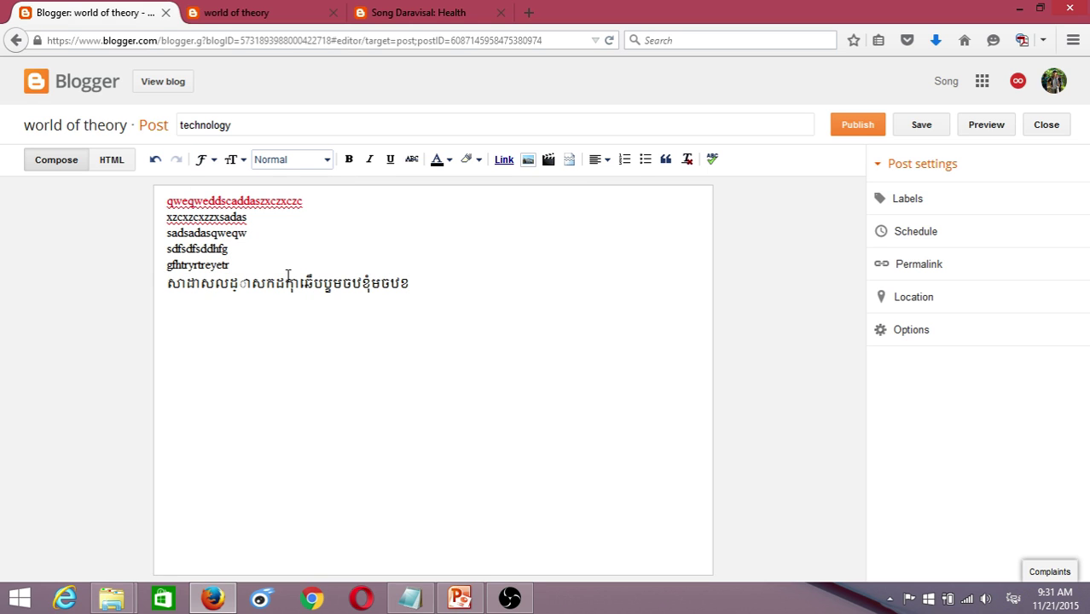
left_click(857, 125)
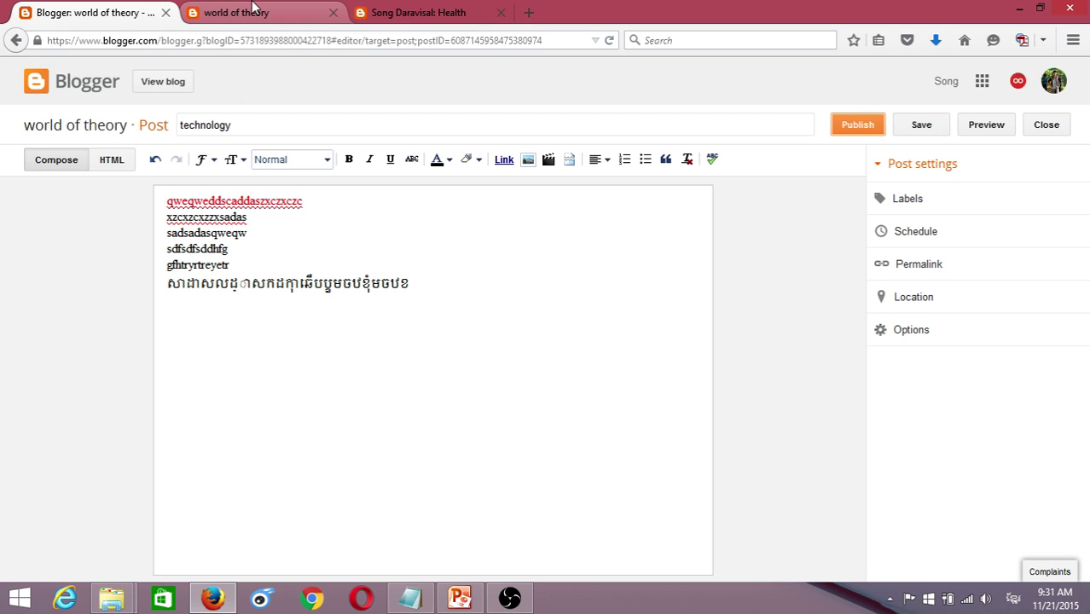
left_click(251, 9)
left_click(55, 13)
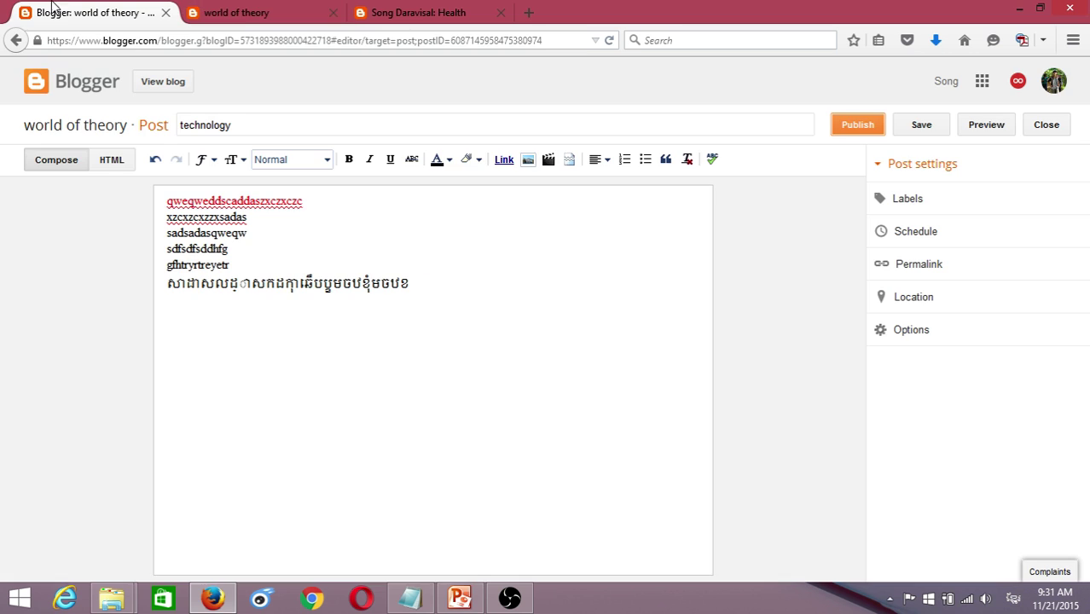
left_click(855, 135)
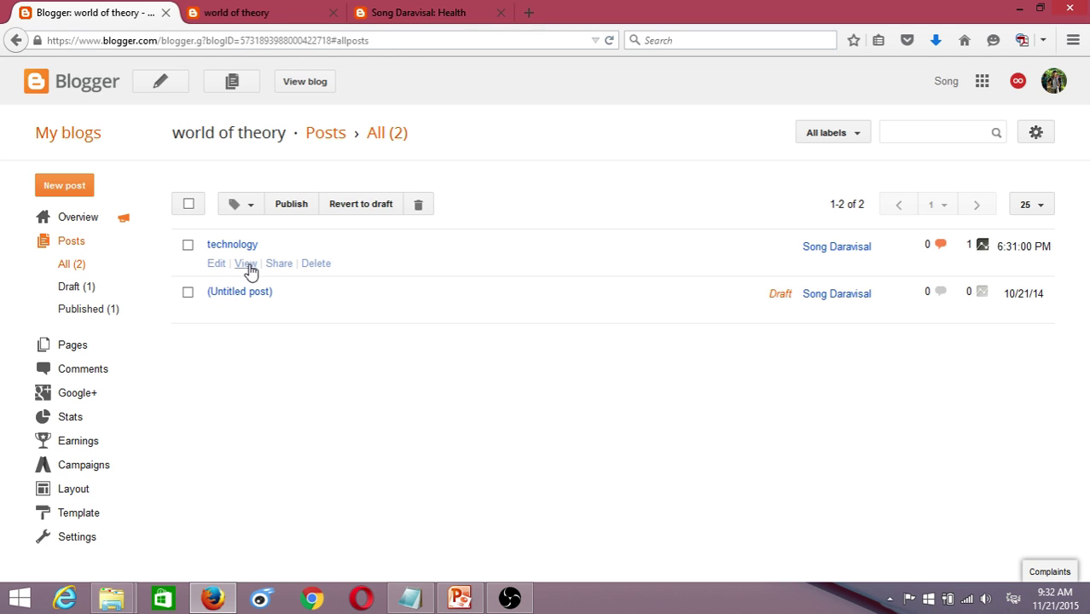
- Look over the published technology post's text, then go back to the world of theory posts list
left_click(244, 265)
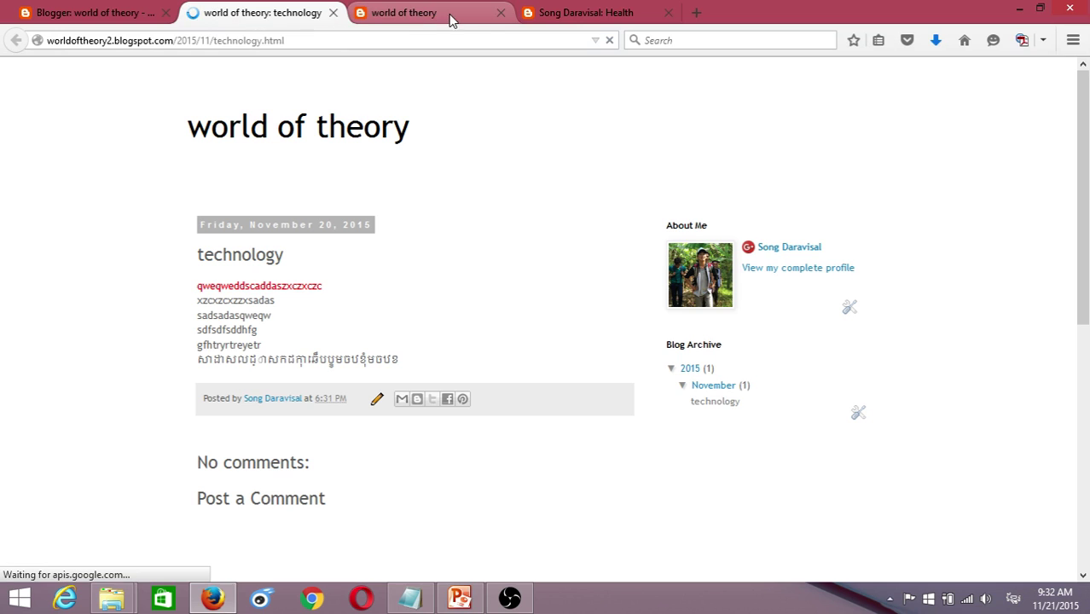
left_click(501, 12)
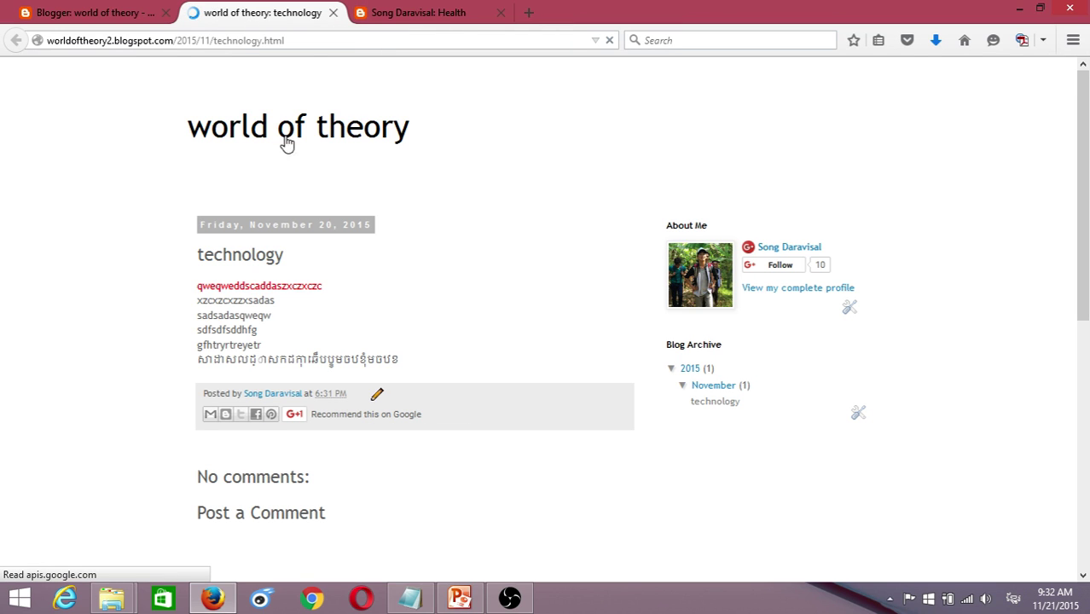
left_click_drag(192, 292, 434, 368)
left_click(195, 307)
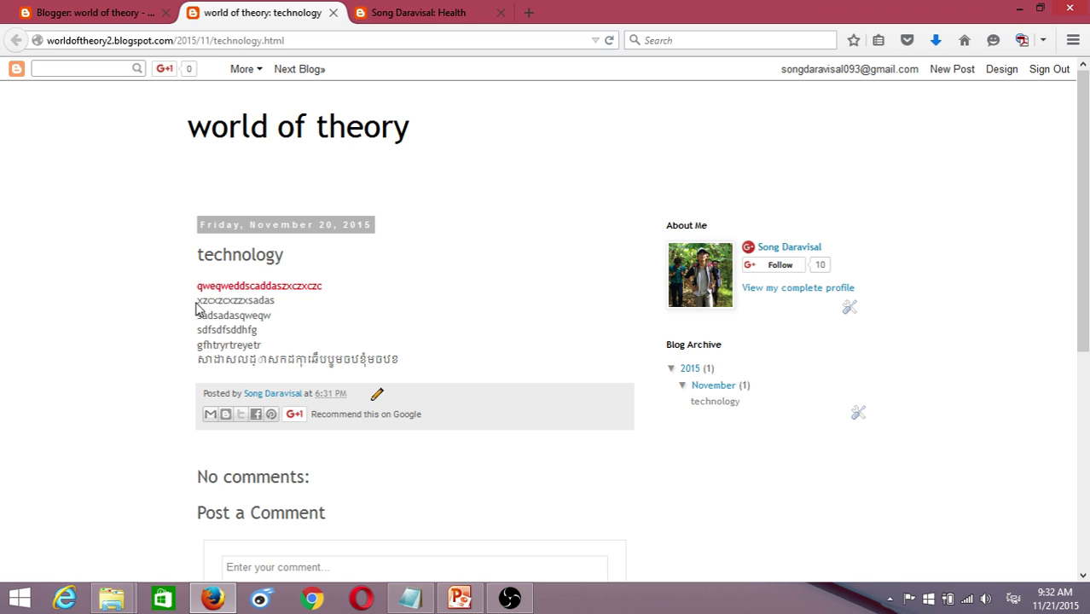
left_click_drag(201, 285, 275, 302)
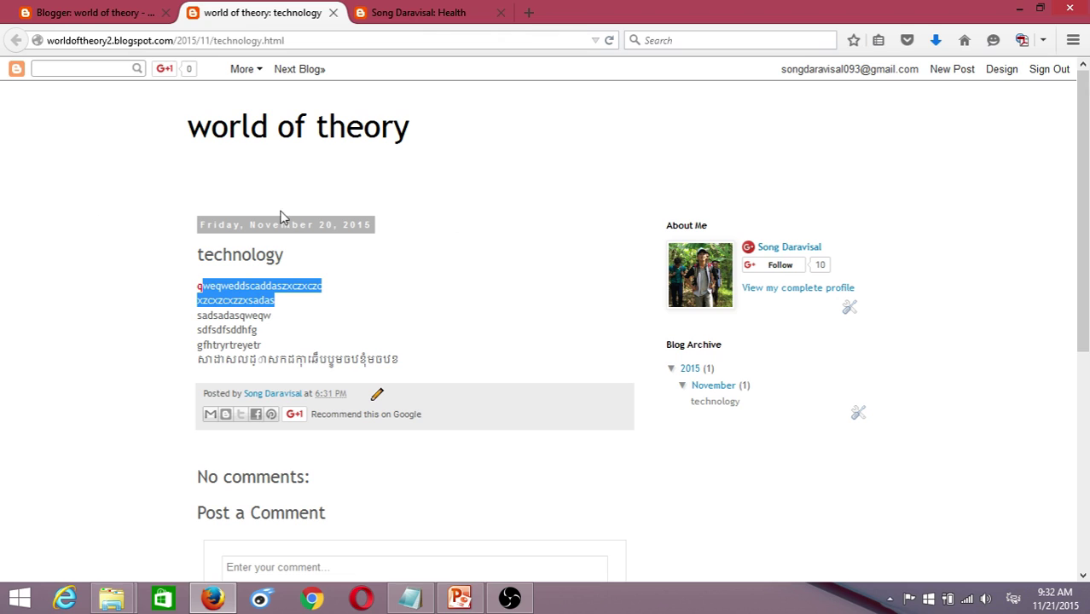
mouse_move(406, 363)
left_mouse_down()
mouse_move(205, 356)
mouse_move(170, 308)
mouse_move(445, 358)
mouse_move(402, 354)
left_mouse_up()
left_click(226, 302)
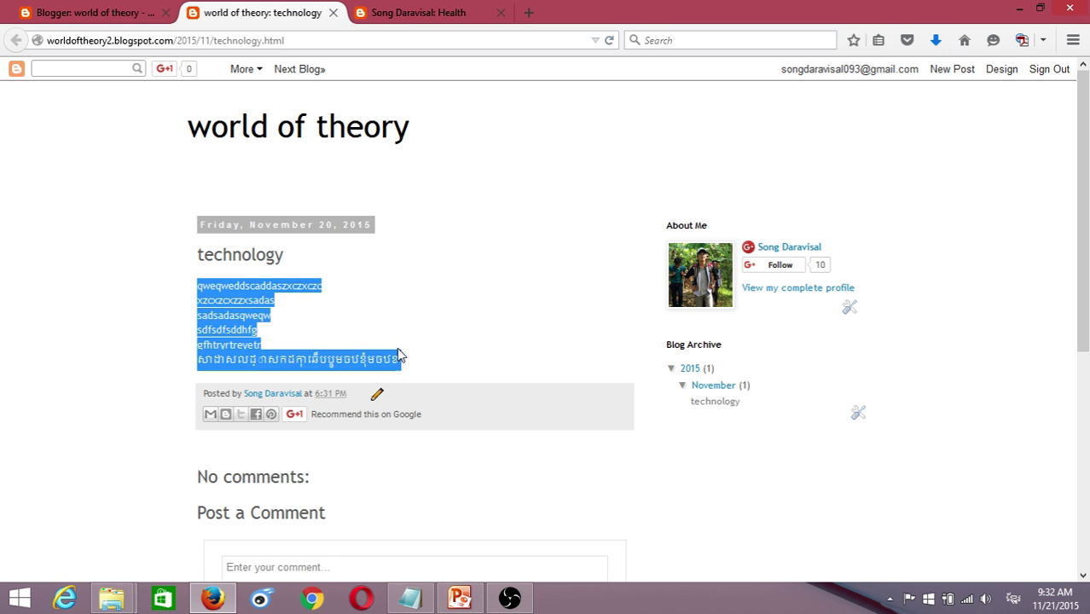
left_click(282, 250)
left_click(109, 10)
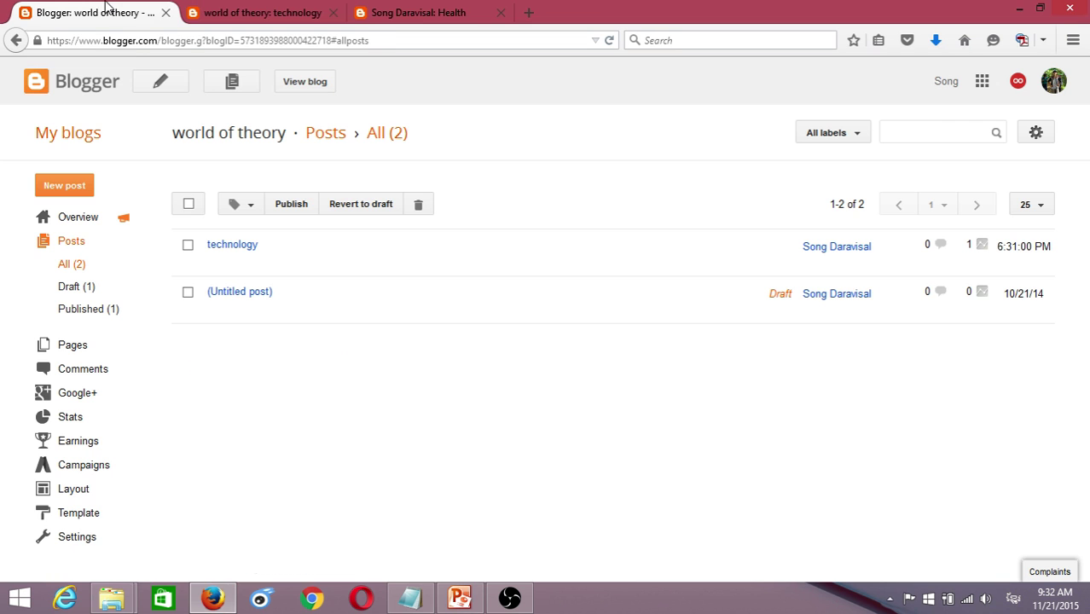
- Preview the blue Ethereal template from the world of theory Template gallery
left_click(79, 514)
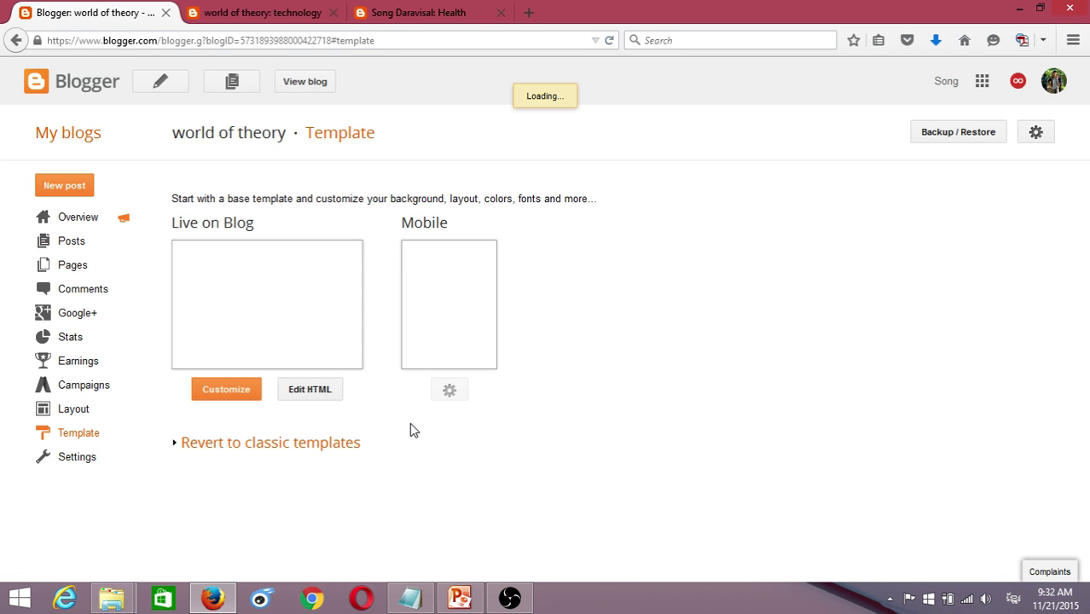
scroll(584, 419, "down", 4)
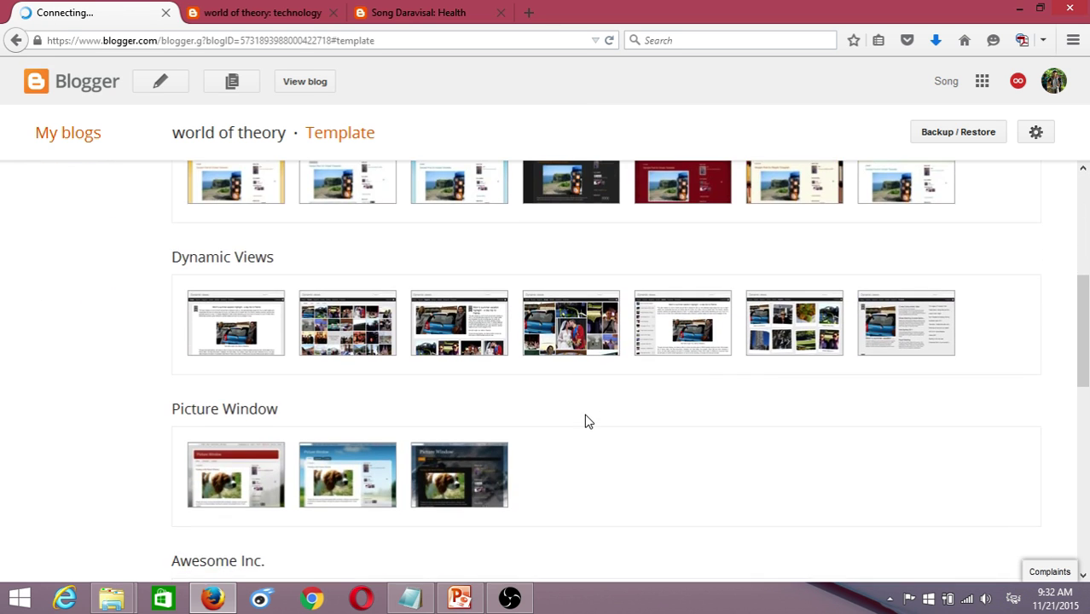
scroll(585, 419, "down", 3)
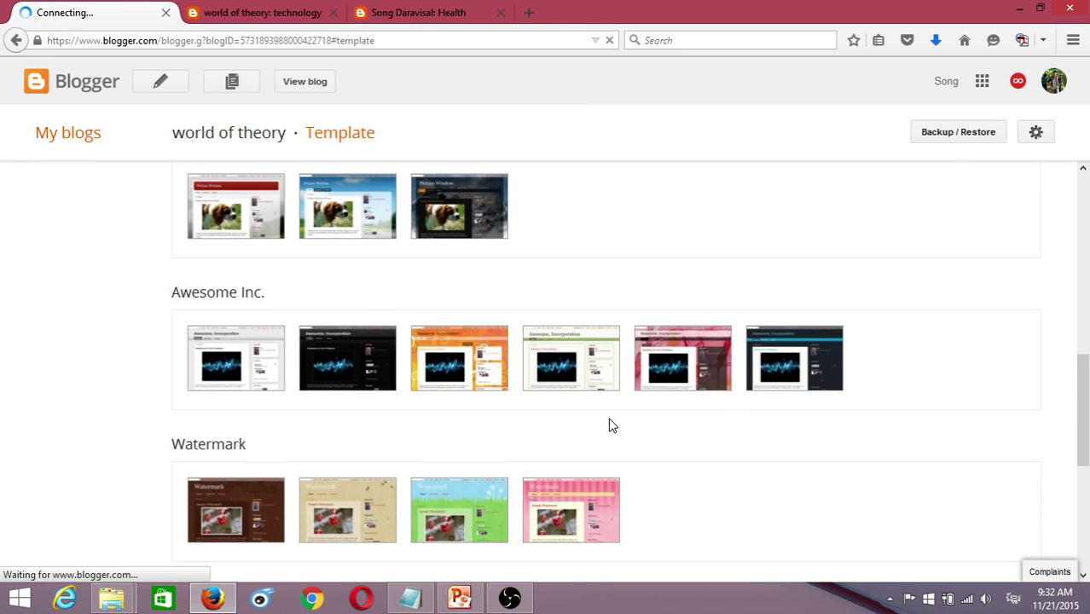
scroll(612, 425, "down", 3)
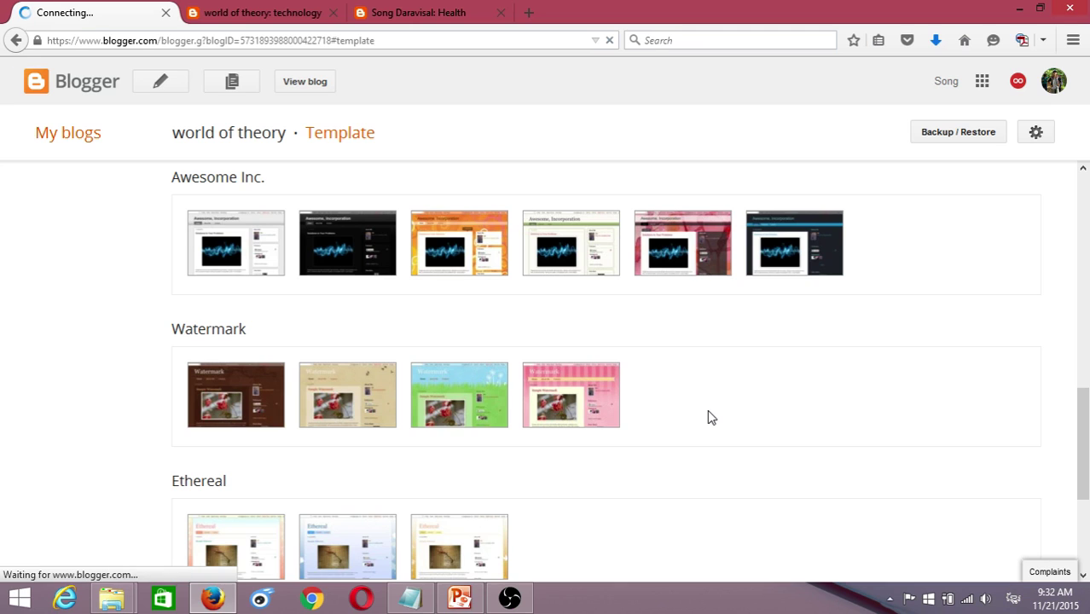
scroll(696, 422, "up", 1)
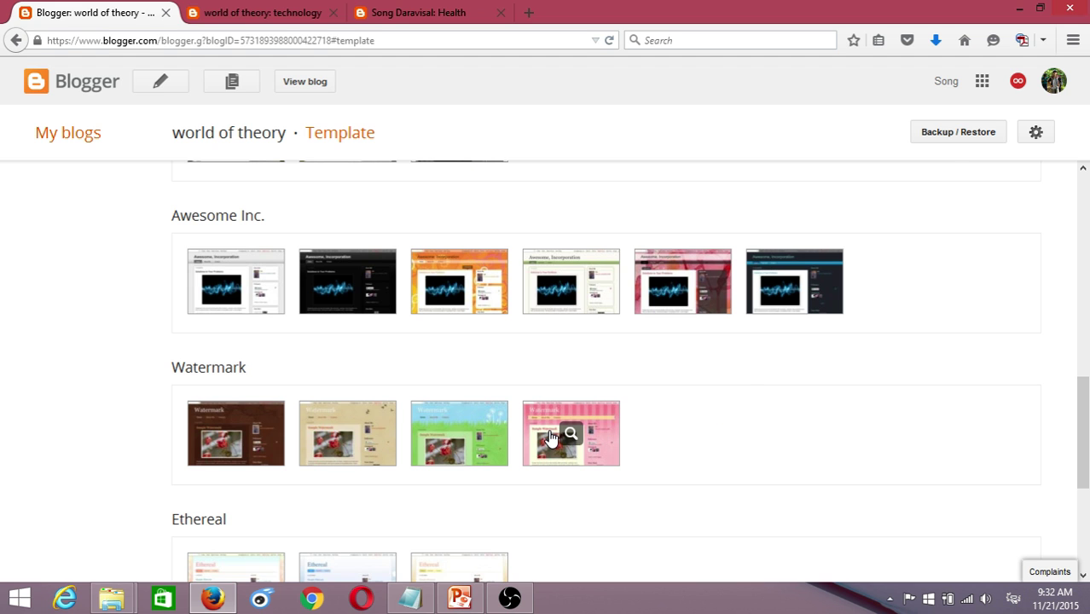
scroll(546, 426, "up", 7)
scroll(537, 401, "down", 6)
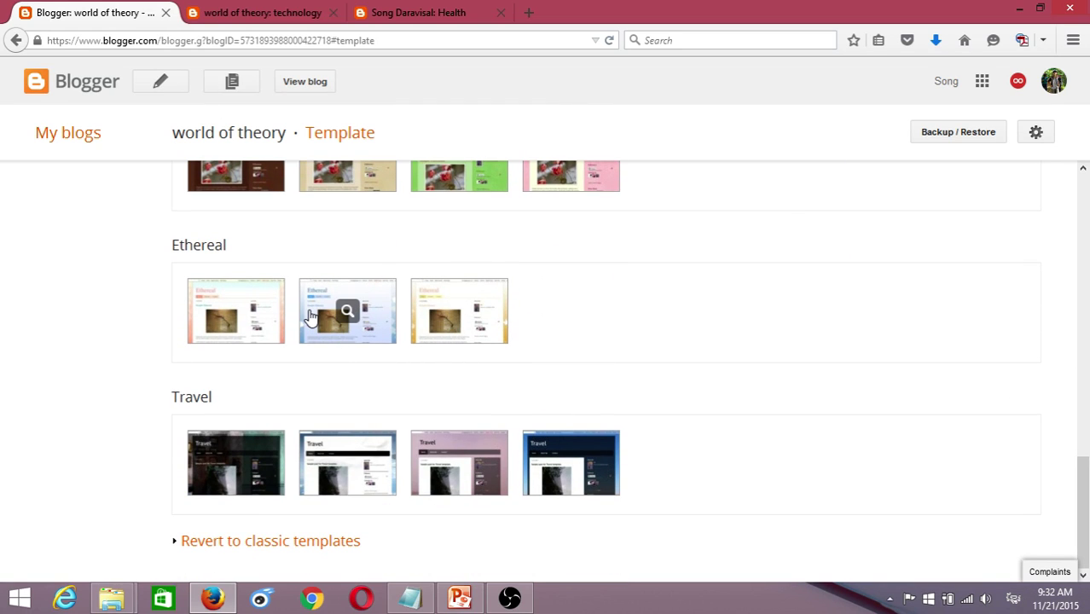
left_click(311, 316)
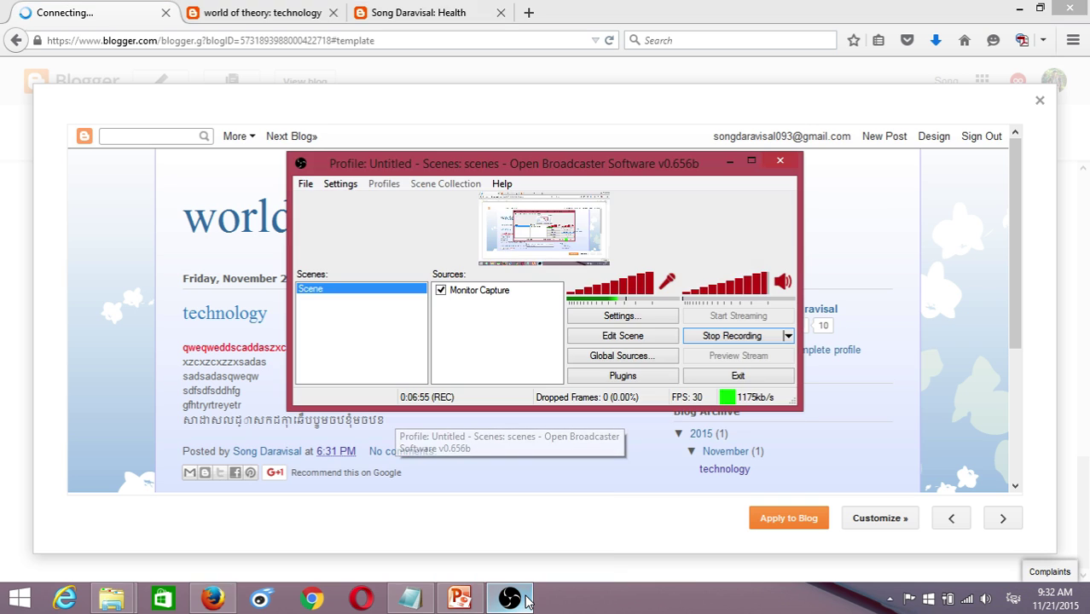
- Apply the previewed blue Ethereal template to the world of theory blog
left_click(527, 602)
left_click(528, 601)
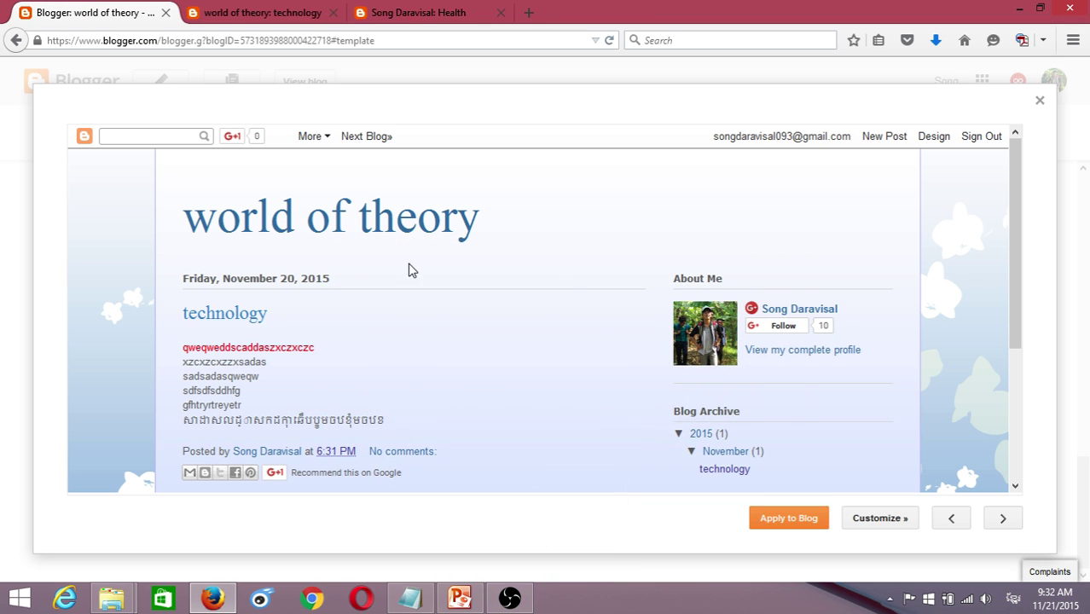
left_click(801, 522)
left_click(791, 531)
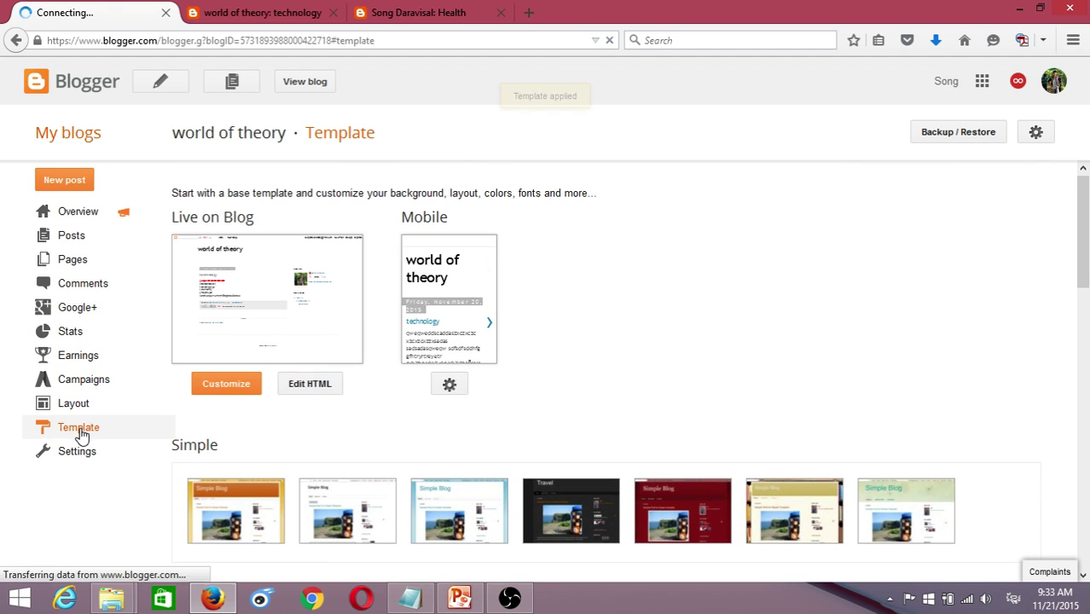
- Reload the live technology post to show the new Ethereal theme
scroll(999, 375, "down", 5)
scroll(1000, 376, "down", 7)
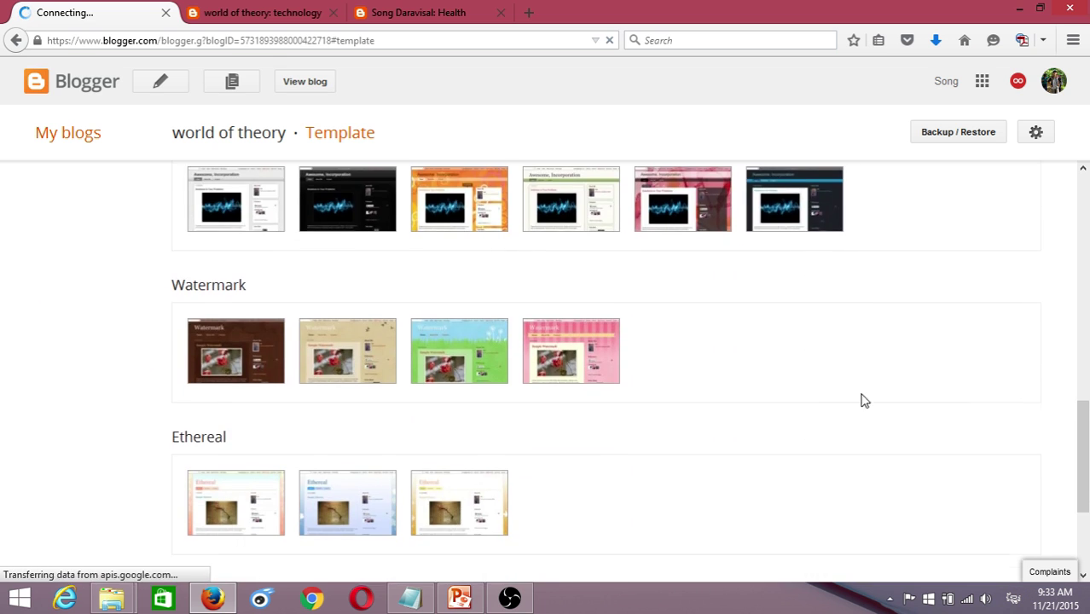
scroll(596, 416, "up", 10)
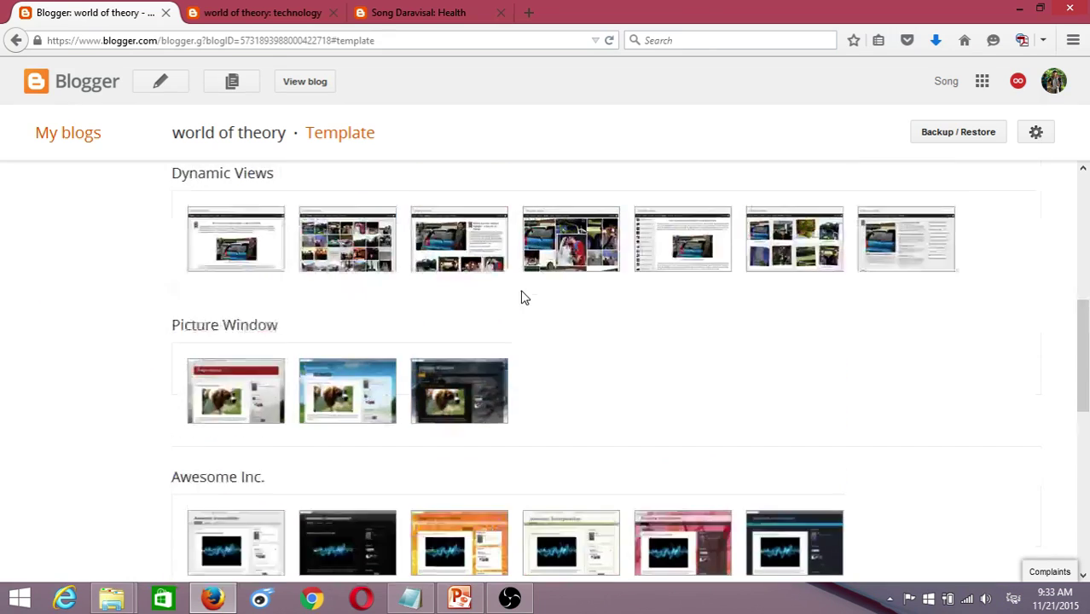
left_click(248, 13)
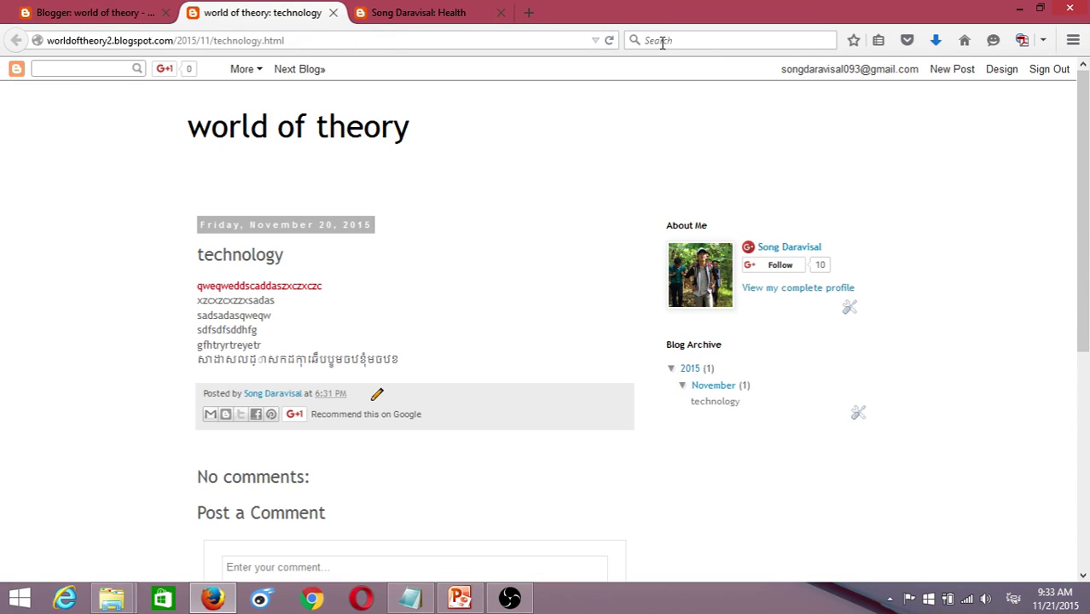
left_click(610, 40)
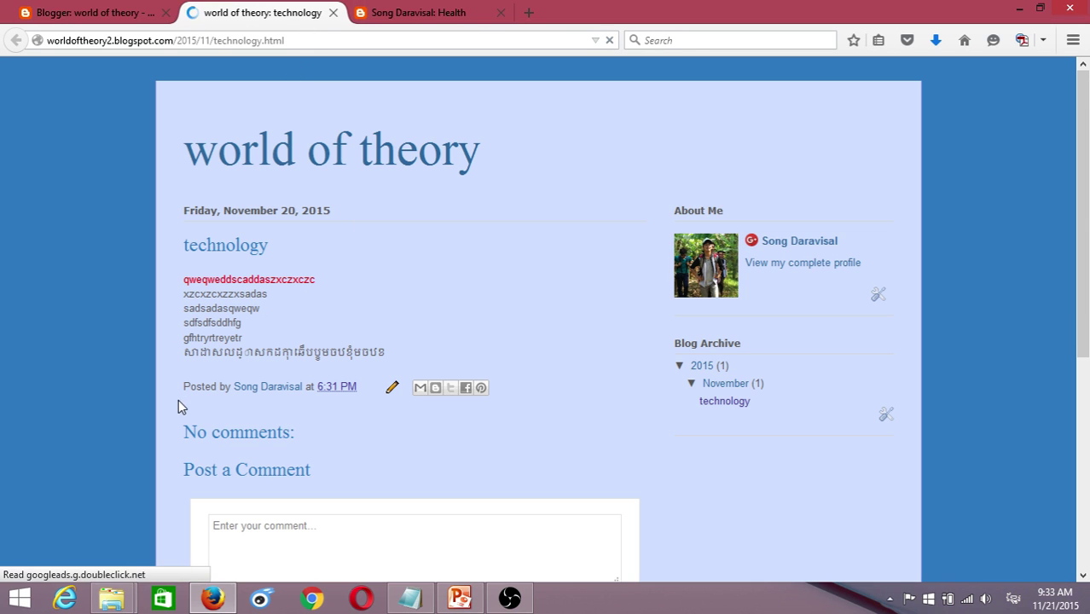
scroll(443, 414, "down", 6)
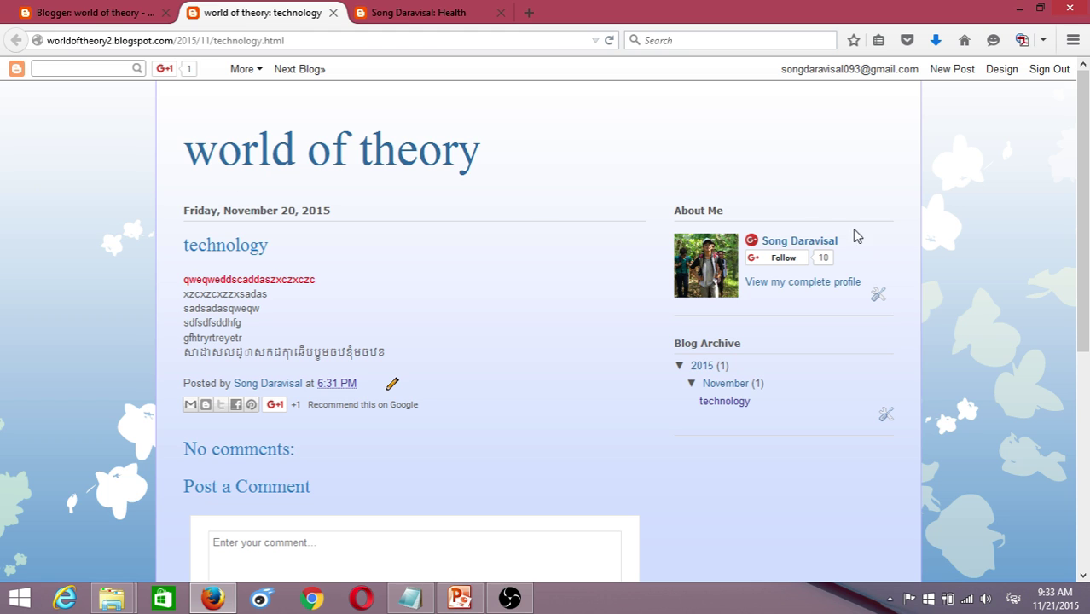
- Switch to the other blog's Health label page listing The Best Ginger Tea
left_click(77, 8)
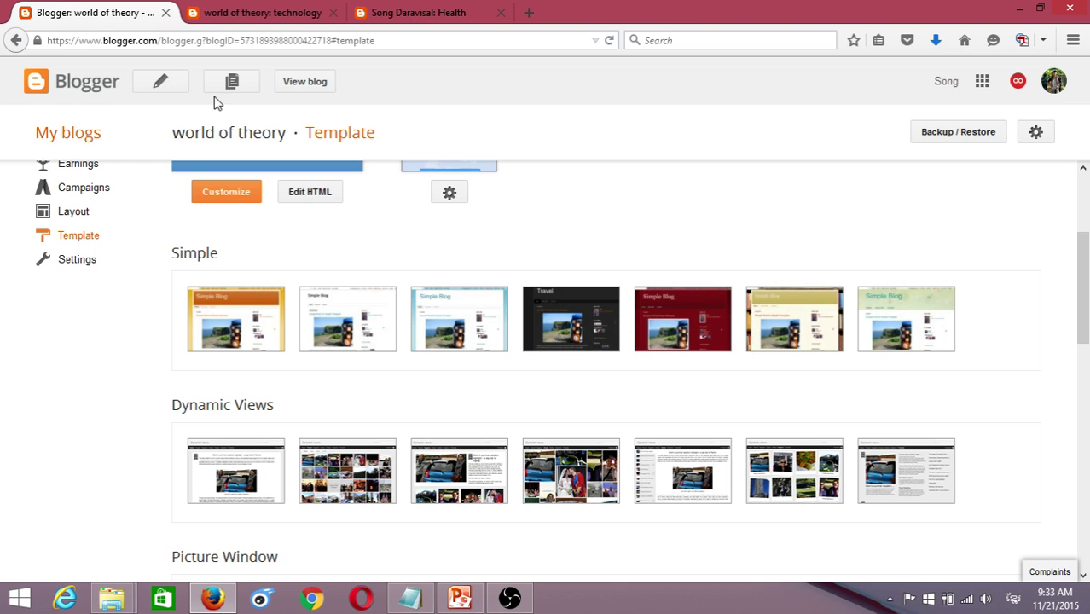
left_click(226, 12)
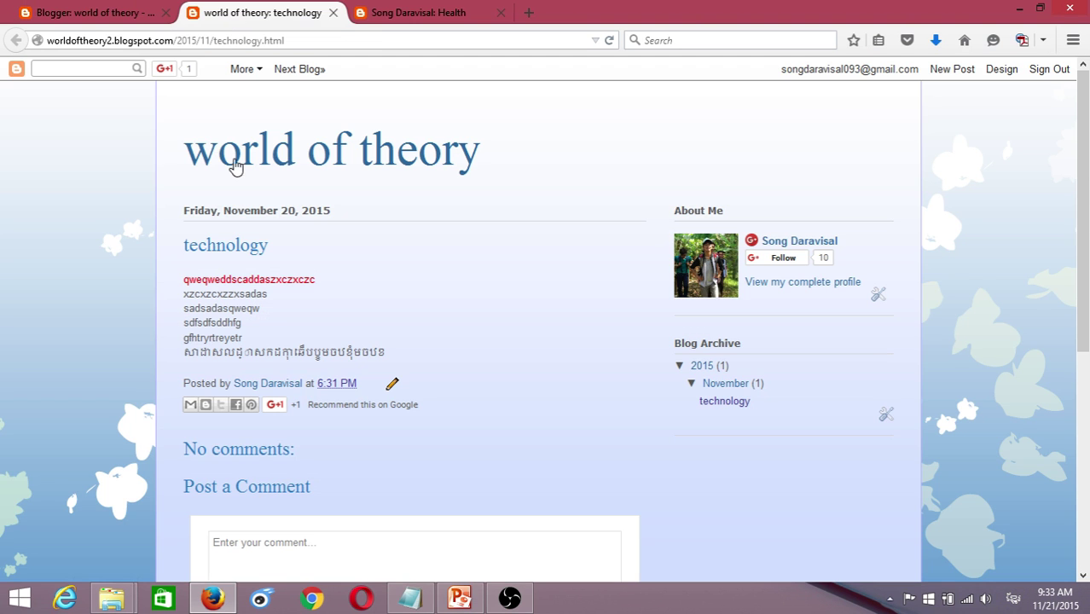
left_click(417, 12)
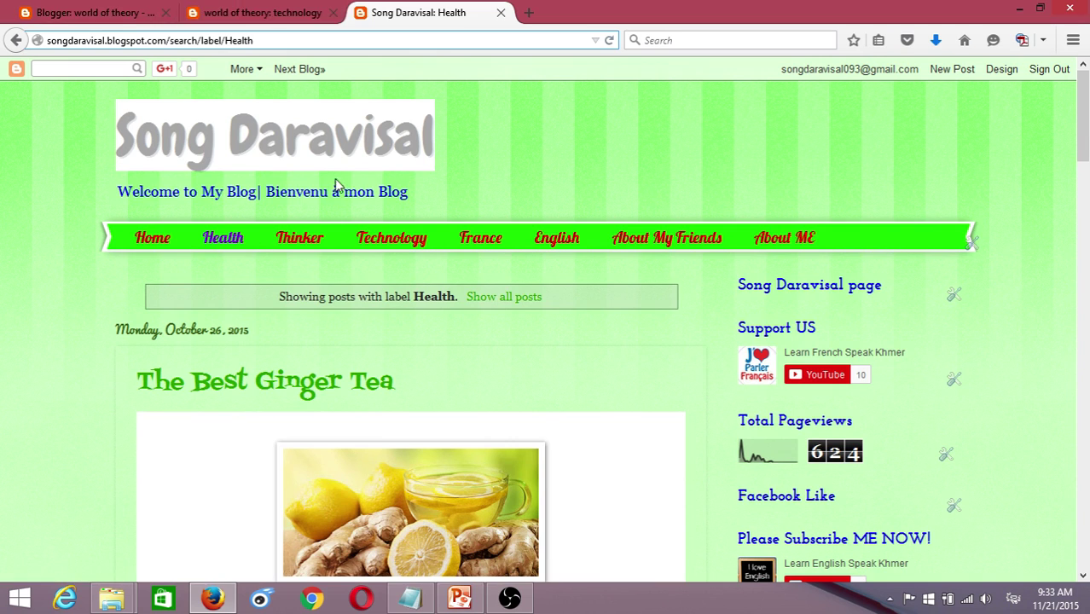
- Open the Choose mobile template dialog from the Template page's Mobile gear
left_click(93, 12)
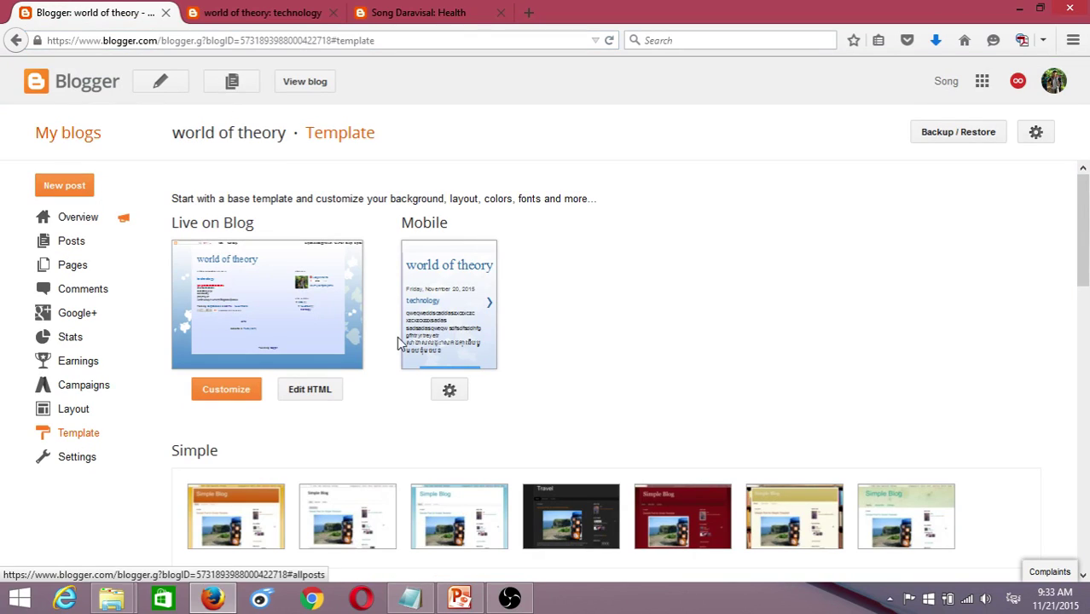
scroll(657, 368, "down", 3)
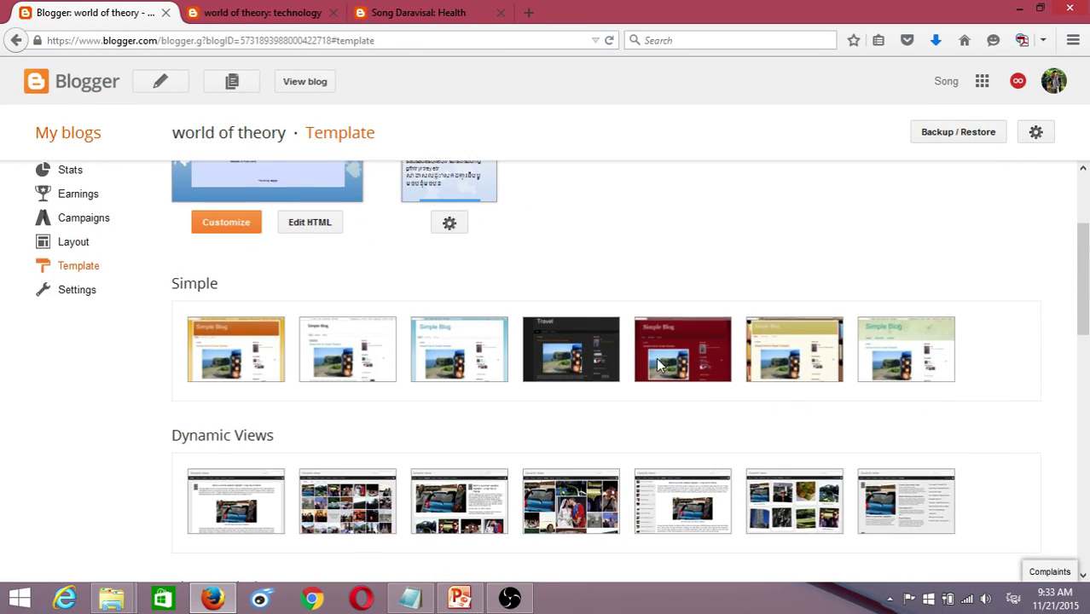
scroll(512, 384, "up", 3)
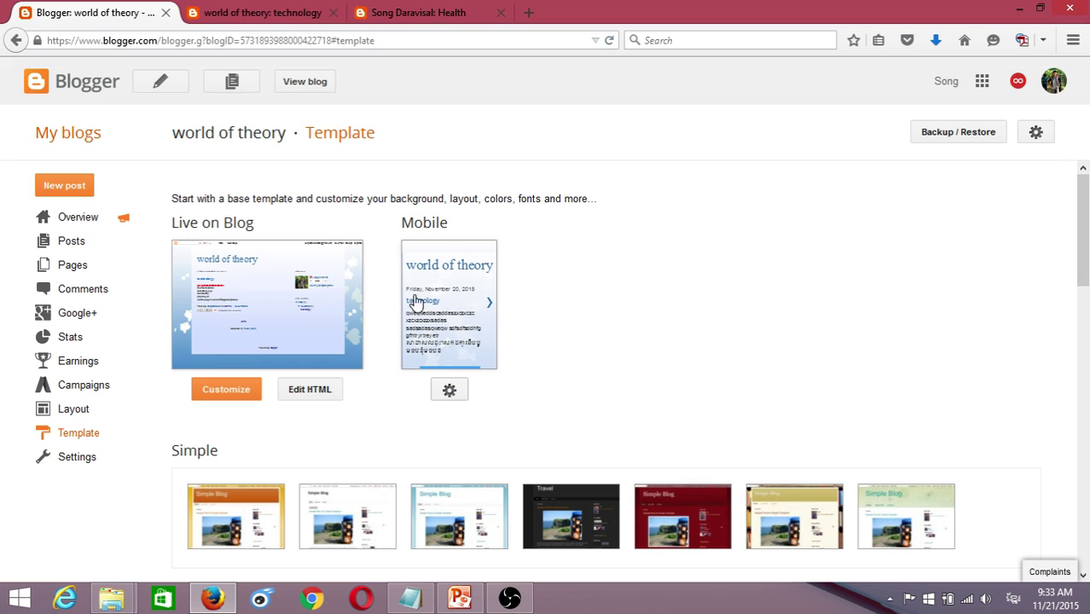
double_click(424, 222)
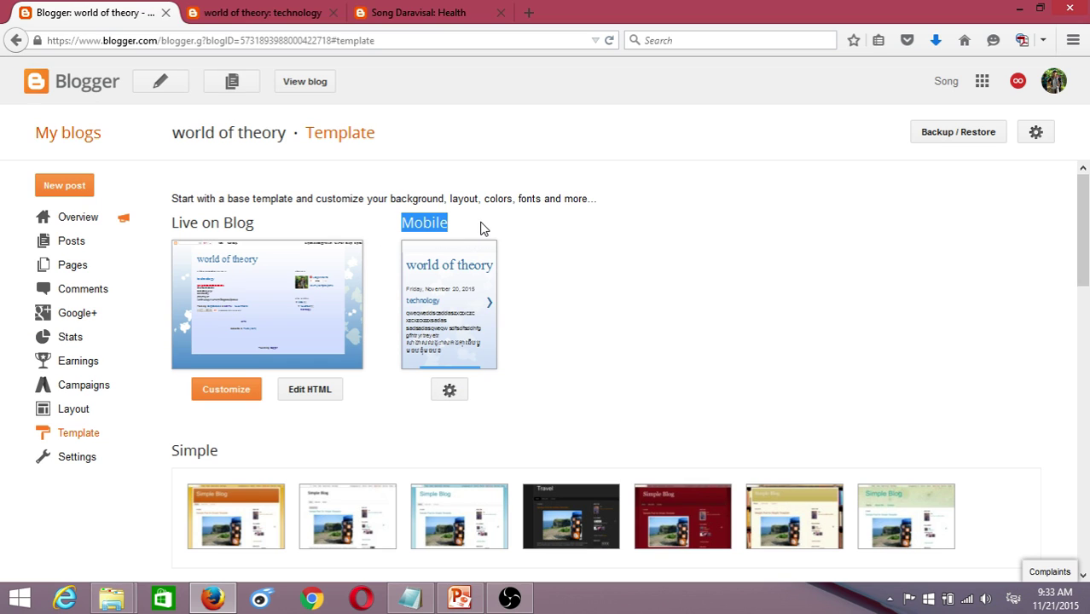
left_click(450, 389)
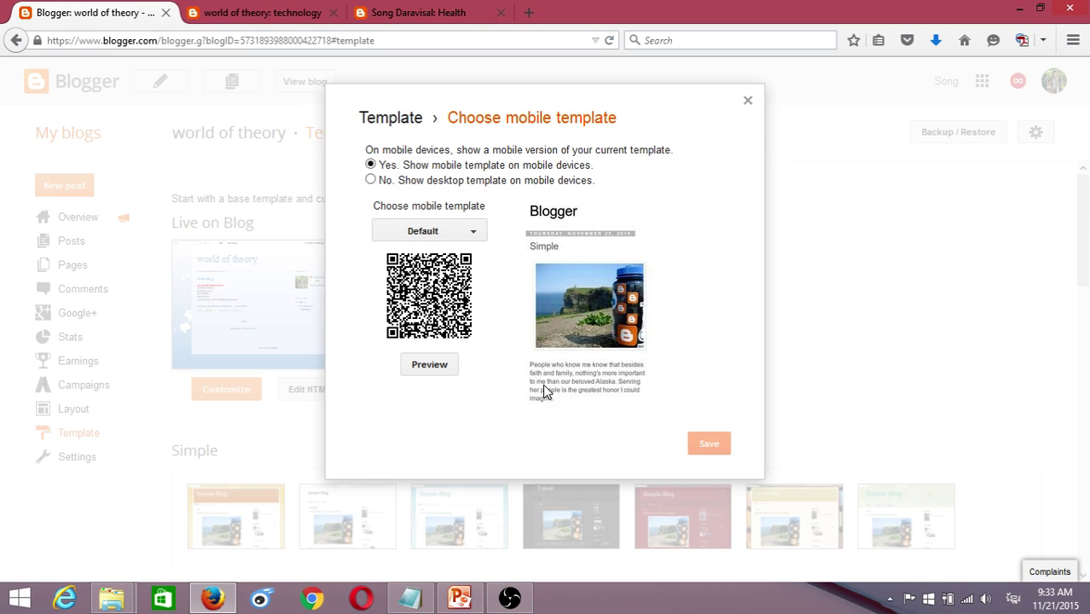
- Set the mobile template to the orange-yellow Ethereal variant and save
mouse_move(561, 400)
left_mouse_down()
mouse_move(528, 343)
mouse_move(519, 372)
mouse_move(605, 413)
mouse_move(545, 402)
mouse_move(548, 385)
left_mouse_up()
left_click(475, 237)
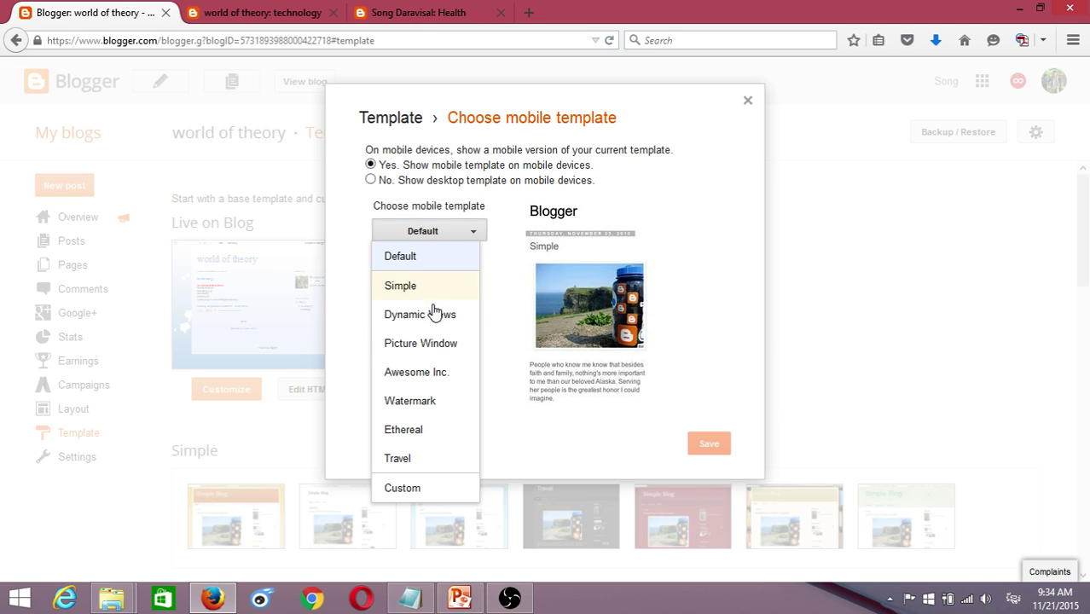
left_click(408, 431)
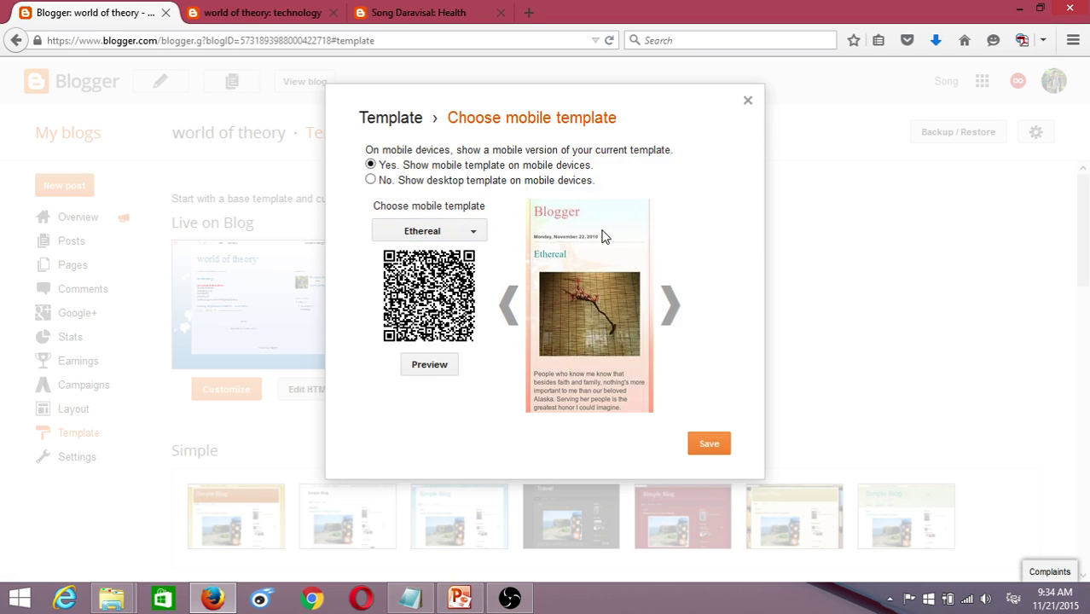
left_click(672, 309)
left_click(670, 309)
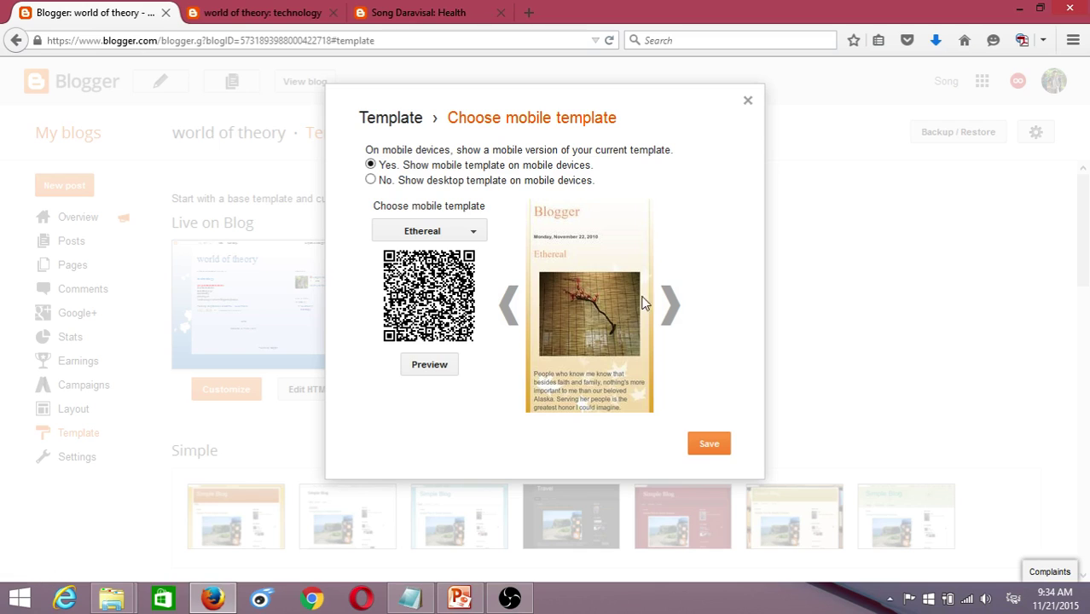
left_click(704, 457)
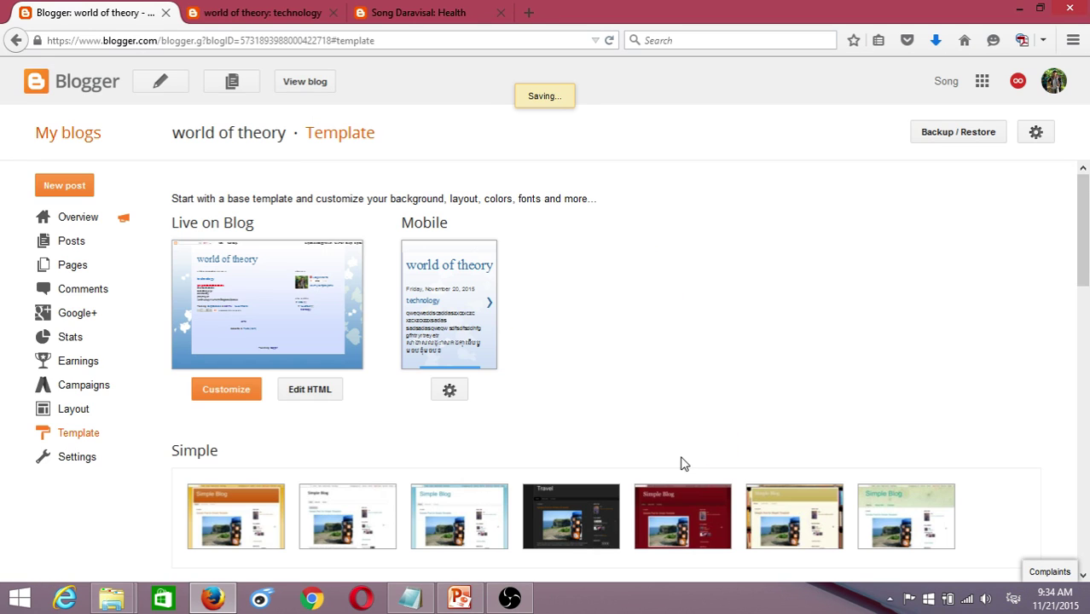
- Compare the live technology post with the reference blog's Health page across browser tabs
left_click(244, 305)
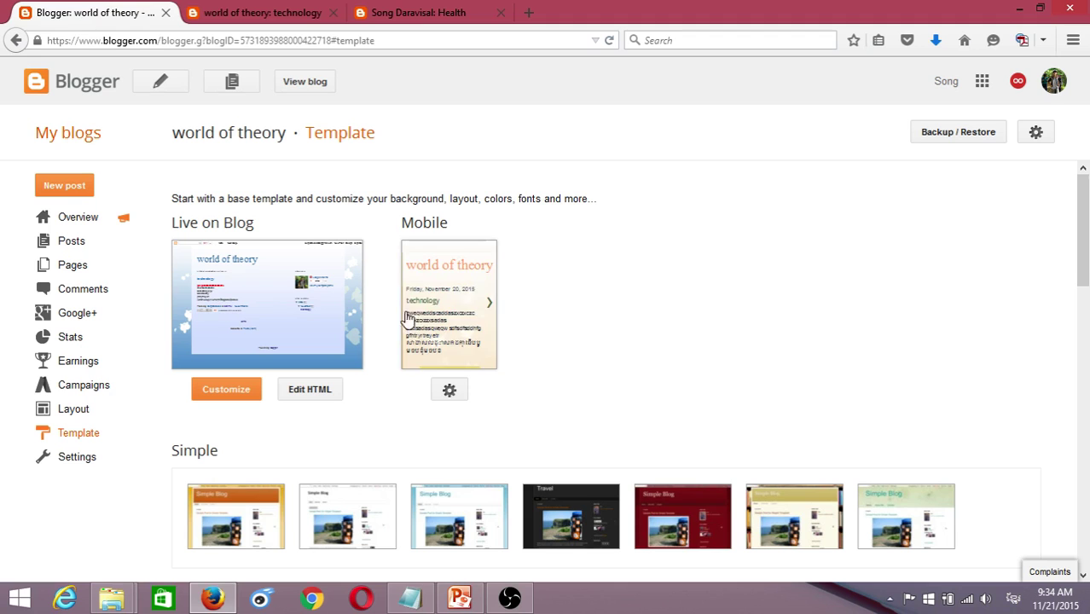
scroll(713, 254, "down", 5)
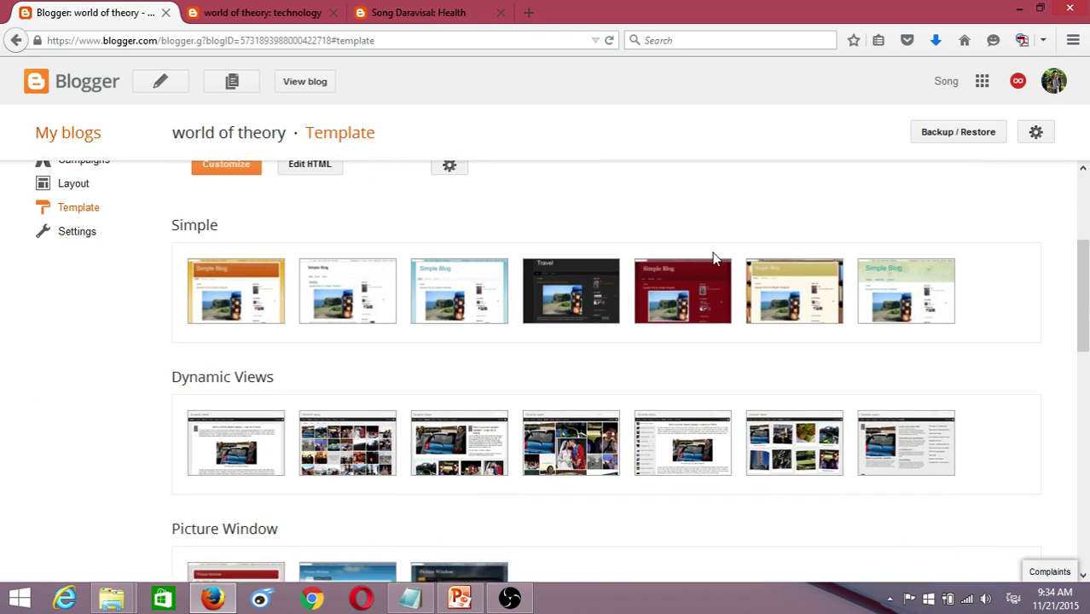
scroll(93, 270, "up", 4)
left_click(256, 12)
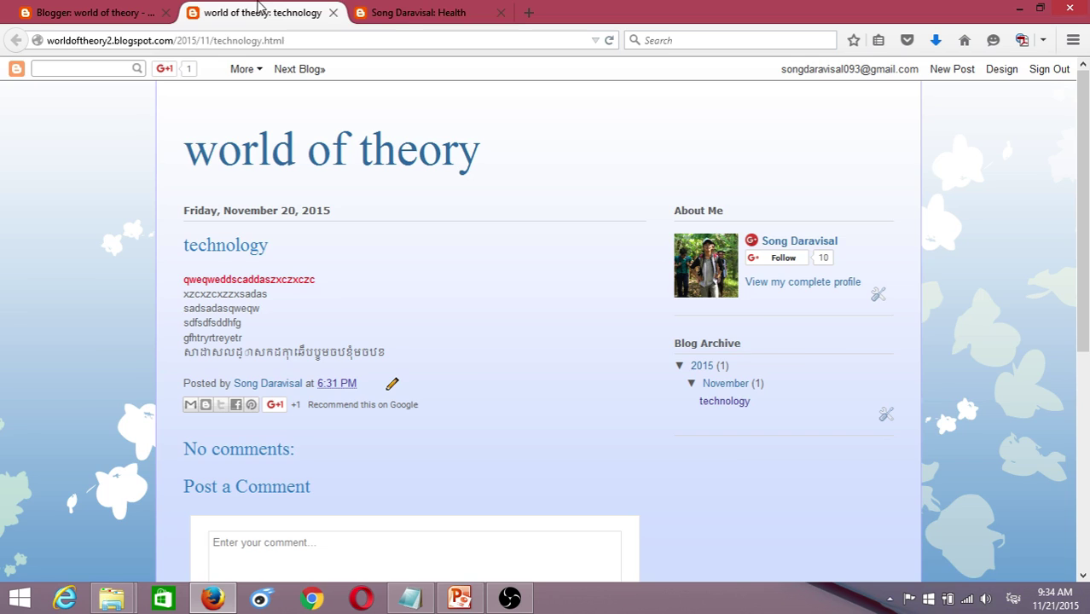
left_click(418, 12)
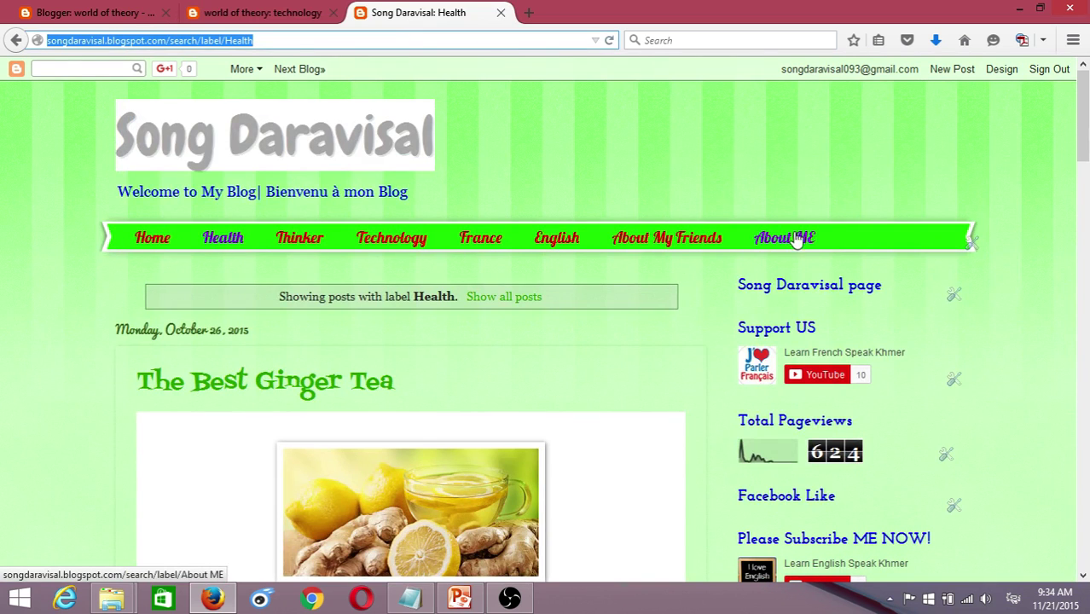
left_click(141, 16)
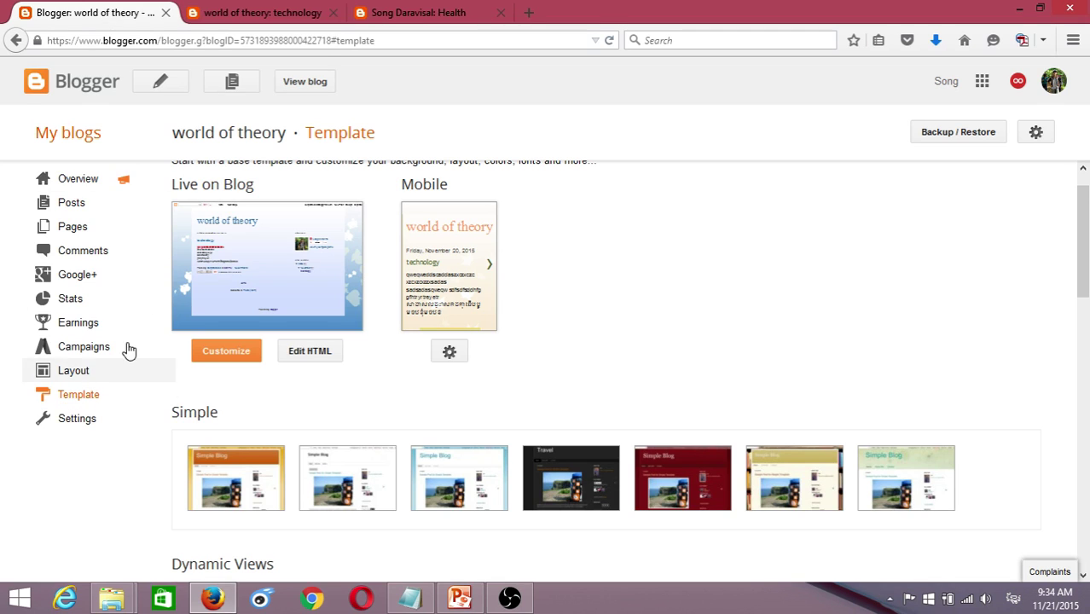
left_click(253, 12)
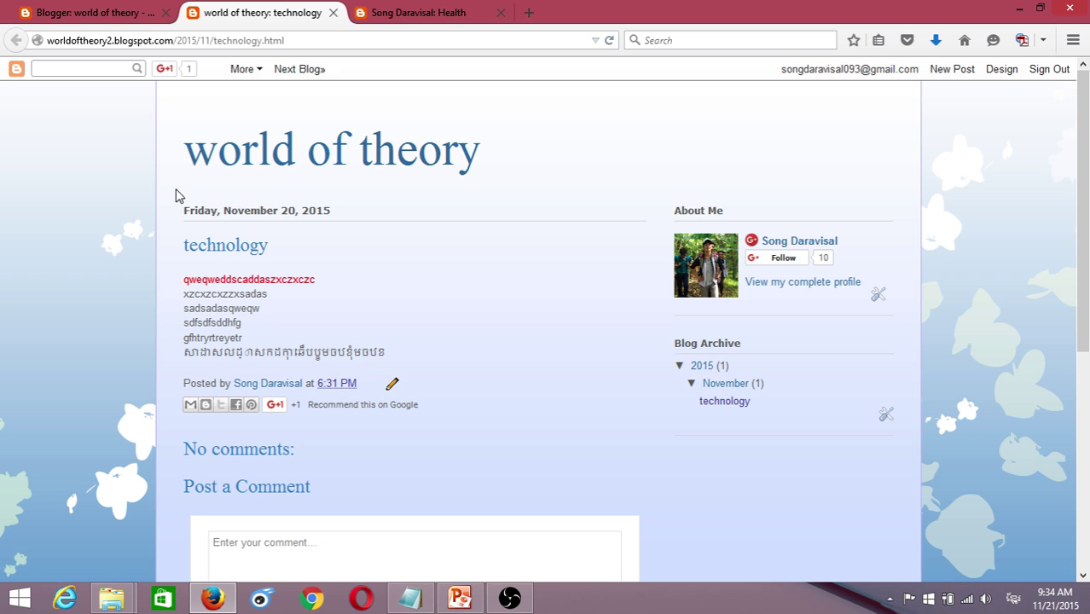
left_click(82, 12)
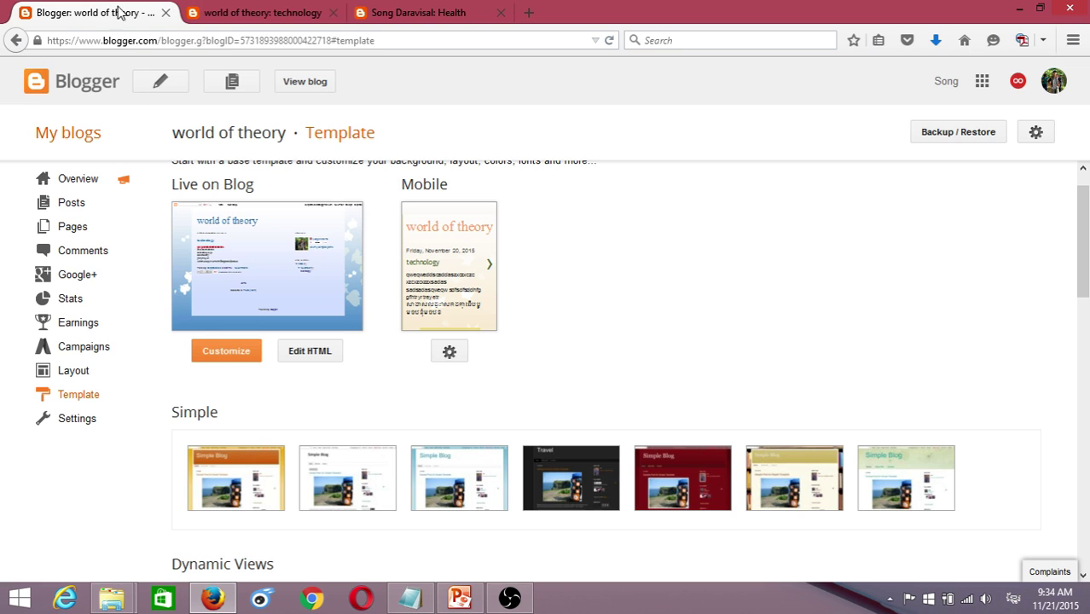
- Add a Pages gadget with Home checked to the Cross-Column area of Layout
left_click(70, 375)
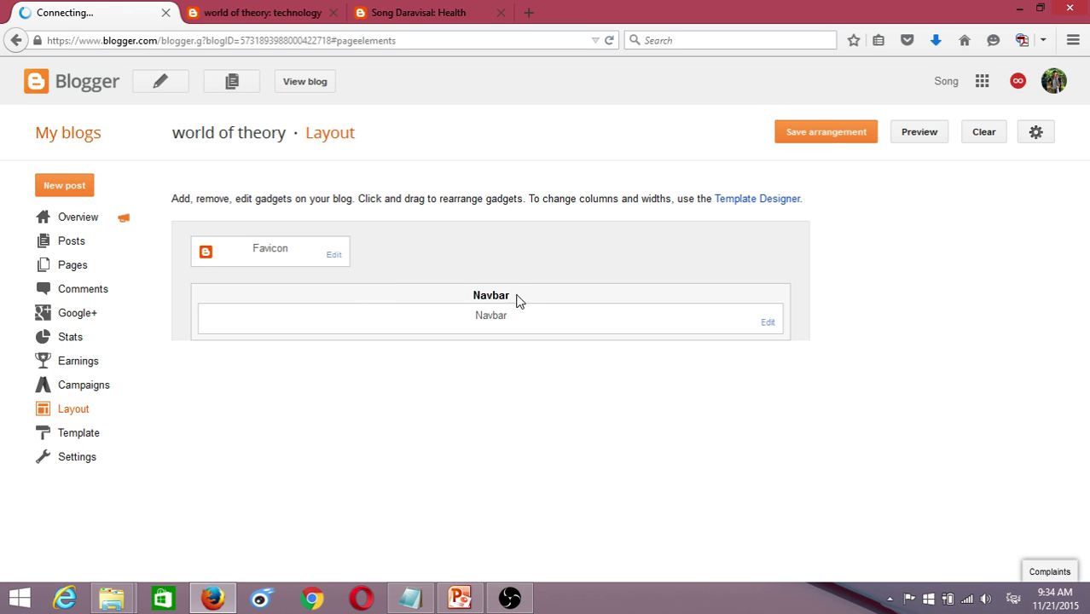
scroll(597, 456, "down", 1)
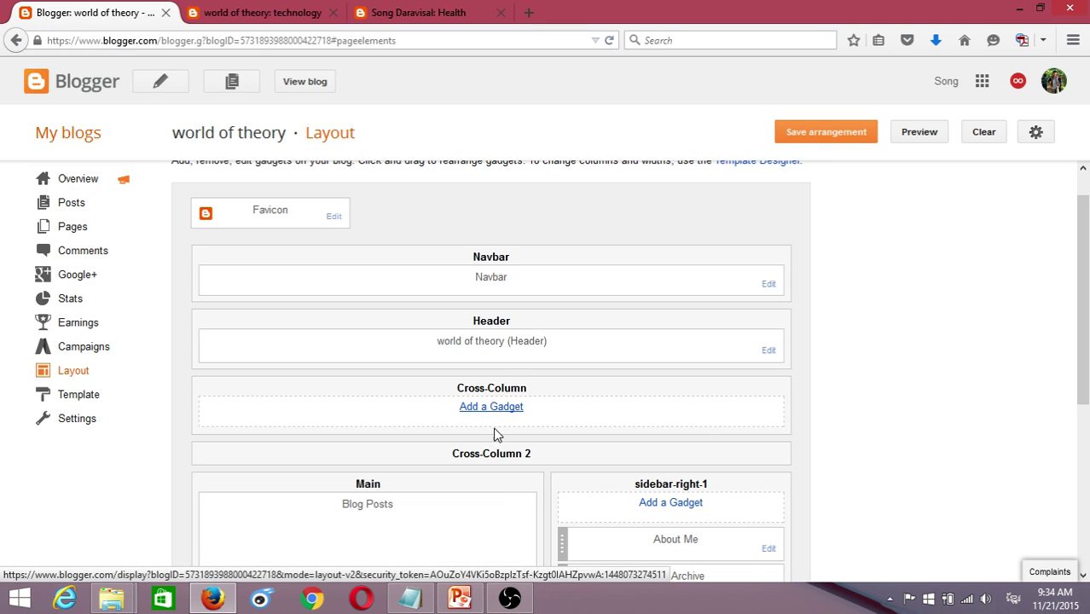
left_click(494, 429)
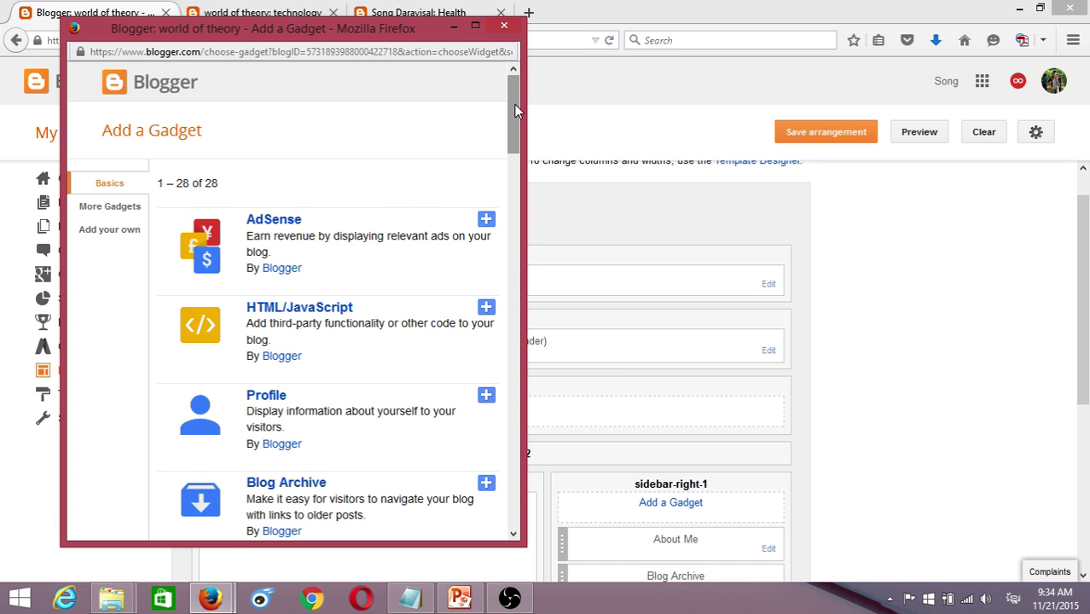
left_click_drag(515, 104, 526, 218)
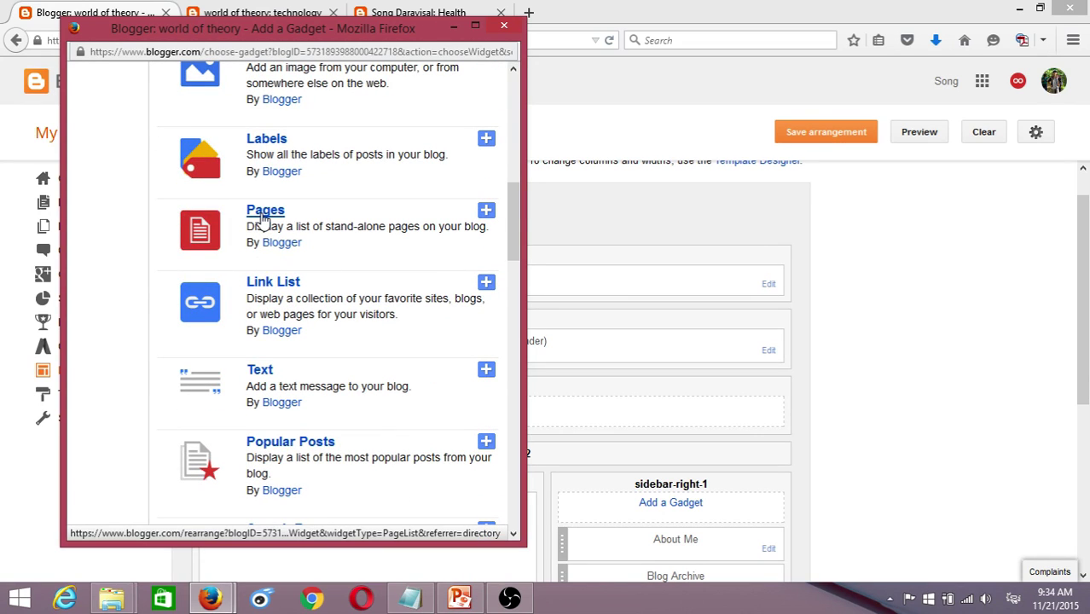
left_click(263, 213)
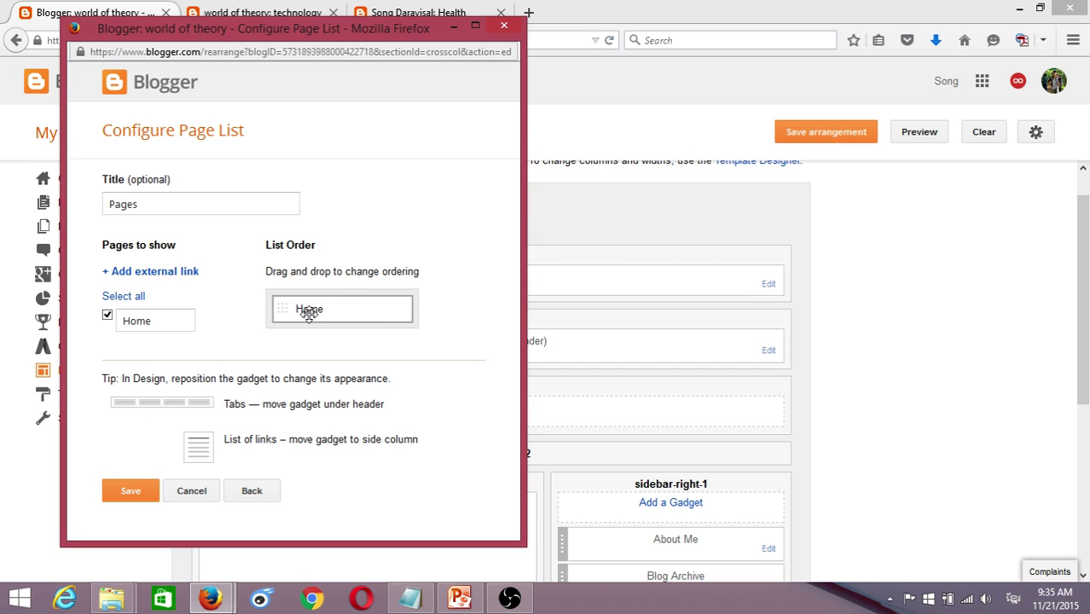
left_click(130, 492)
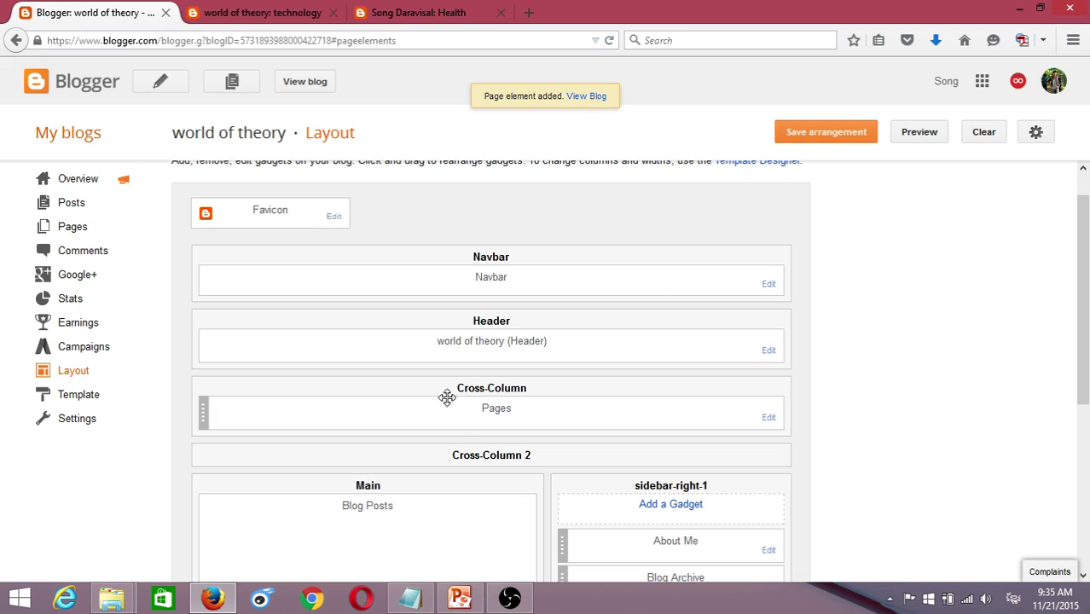
- Save the layout arrangement and open the live blog's new Home tab
left_click(816, 132)
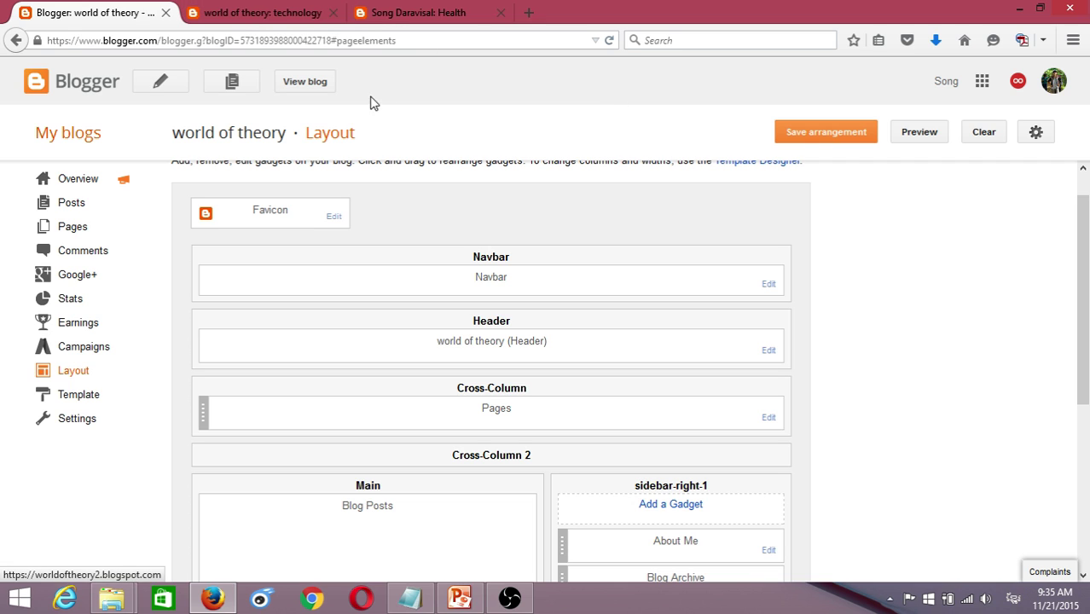
left_click(307, 77)
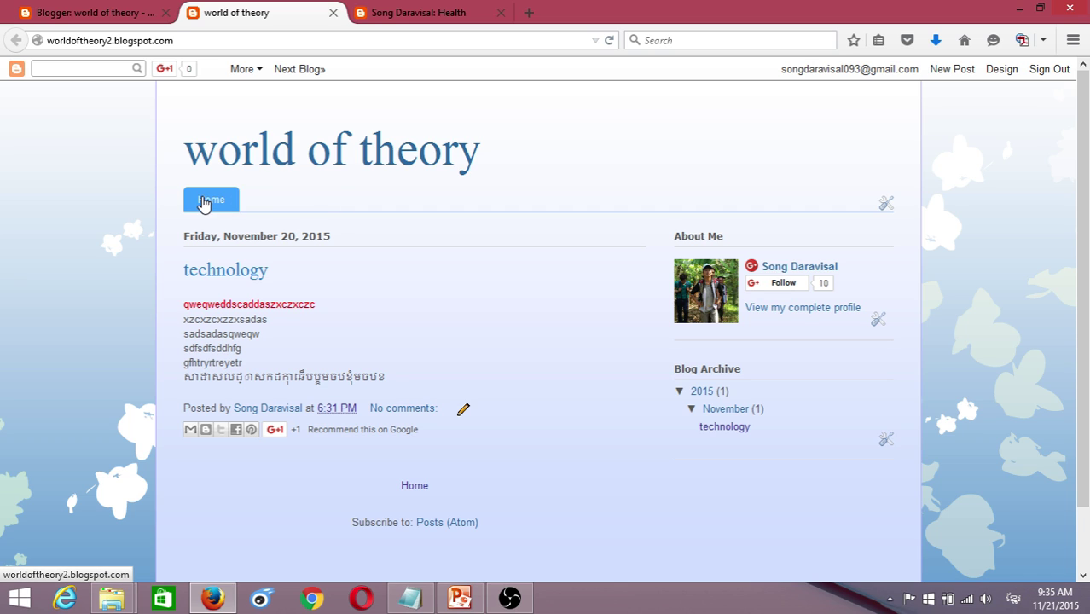
left_click(204, 201)
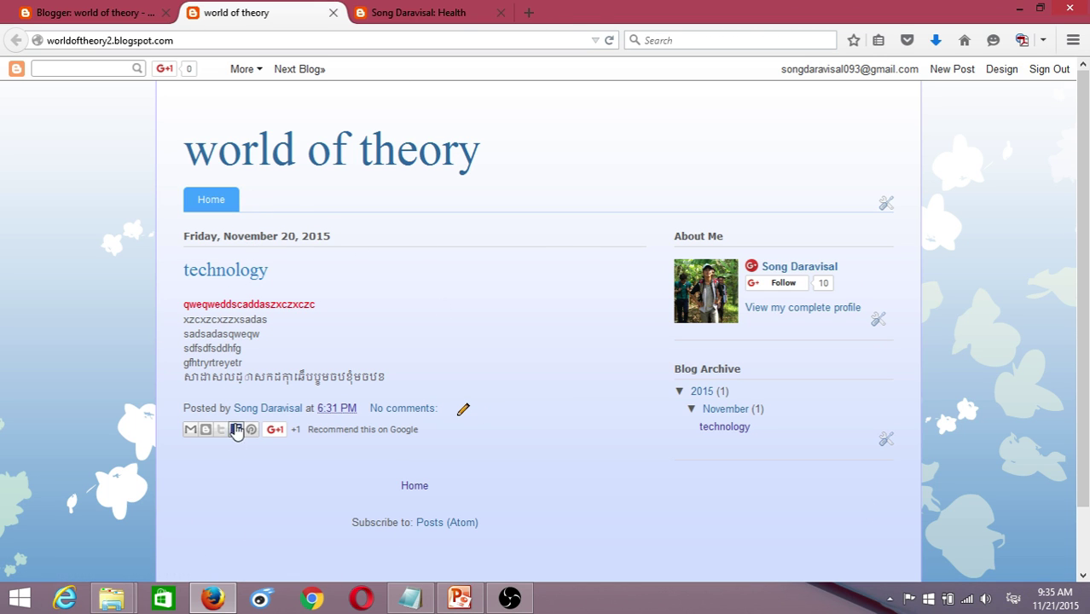
- Compare the blog's Home tab with the reference blog's menu, ending back in Layout
left_click(416, 12)
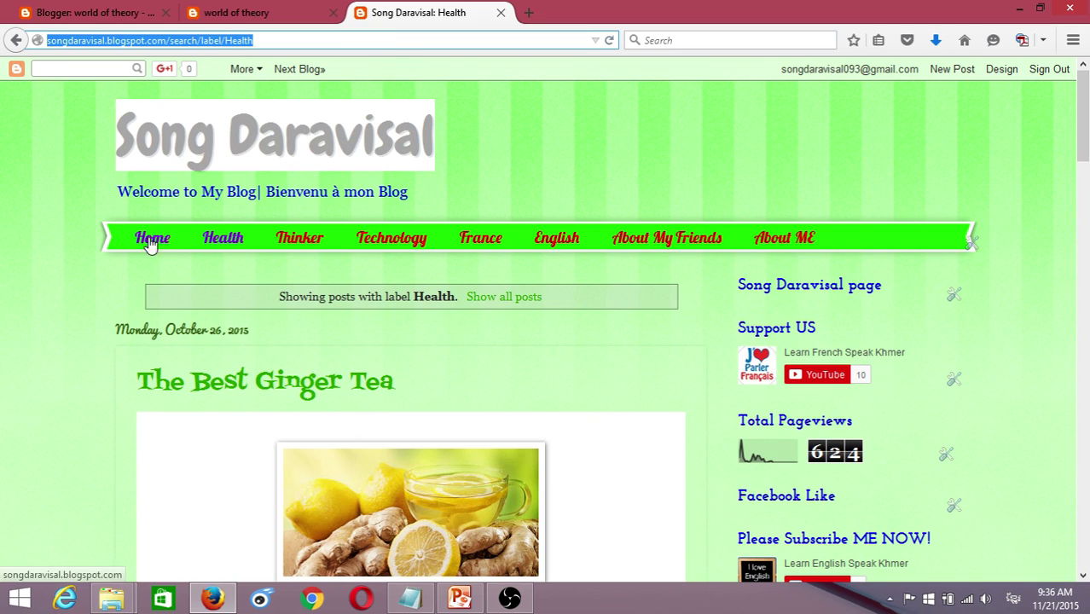
scroll(408, 309, "down", 4)
scroll(408, 309, "up", 4)
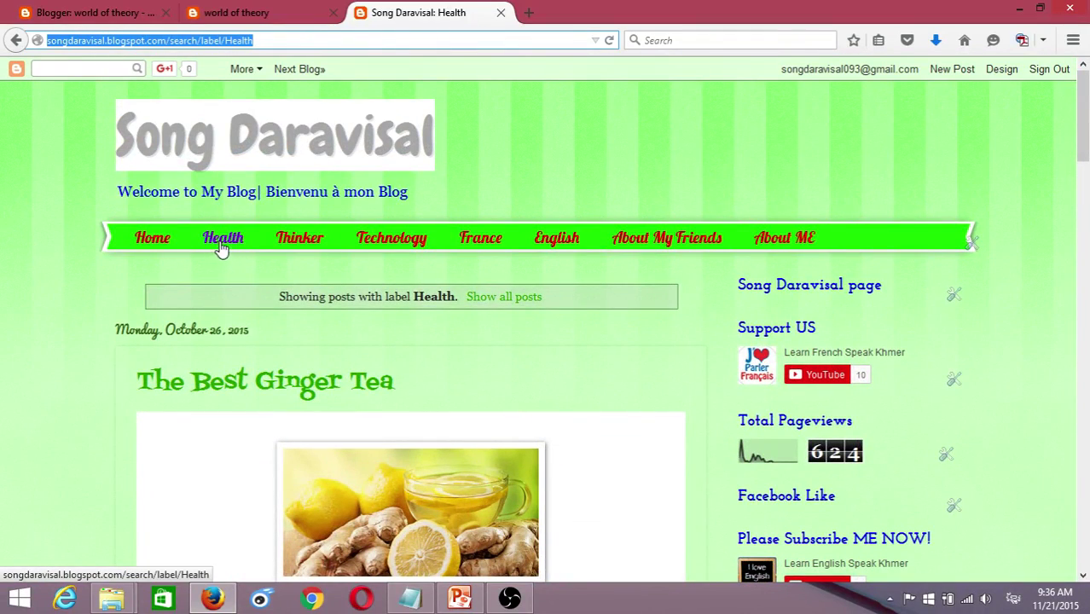
scroll(280, 291, "down", 3)
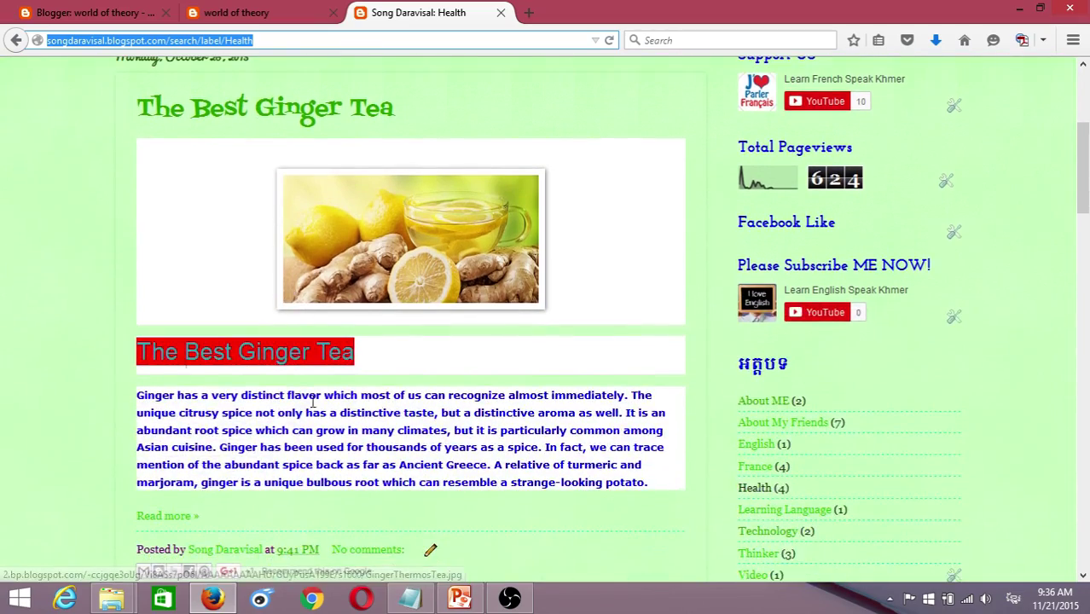
scroll(384, 307, "up", 3)
scroll(467, 406, "down", 3)
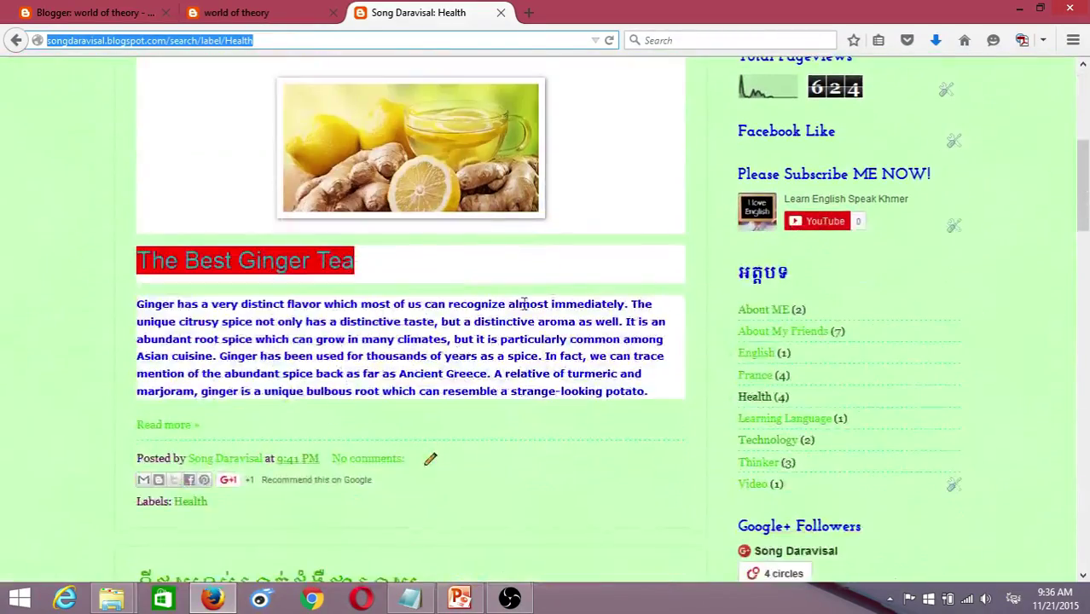
scroll(358, 291, "up", 3)
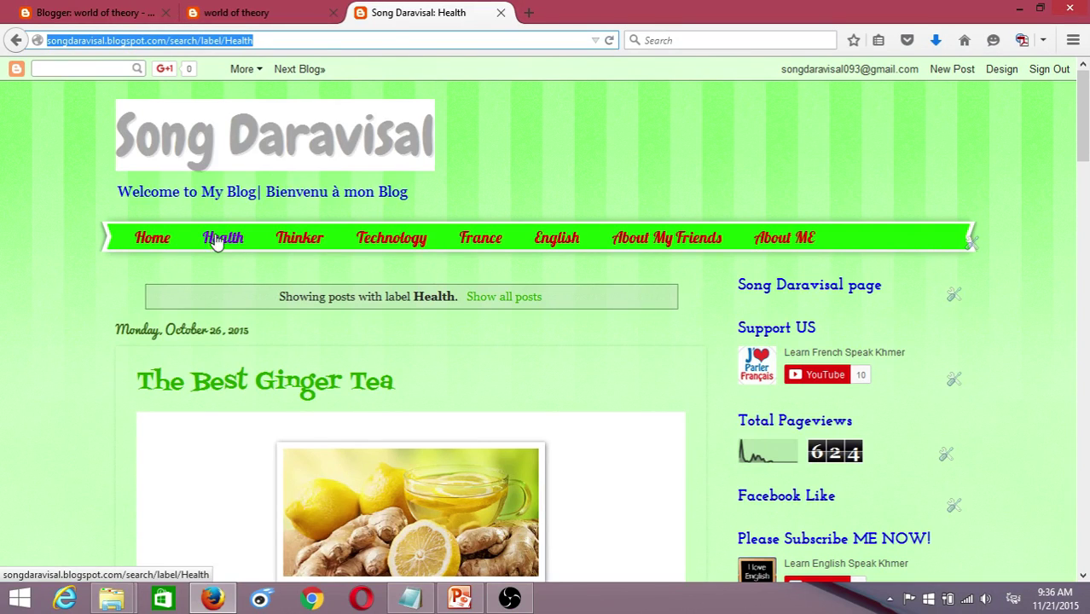
left_click(86, 12)
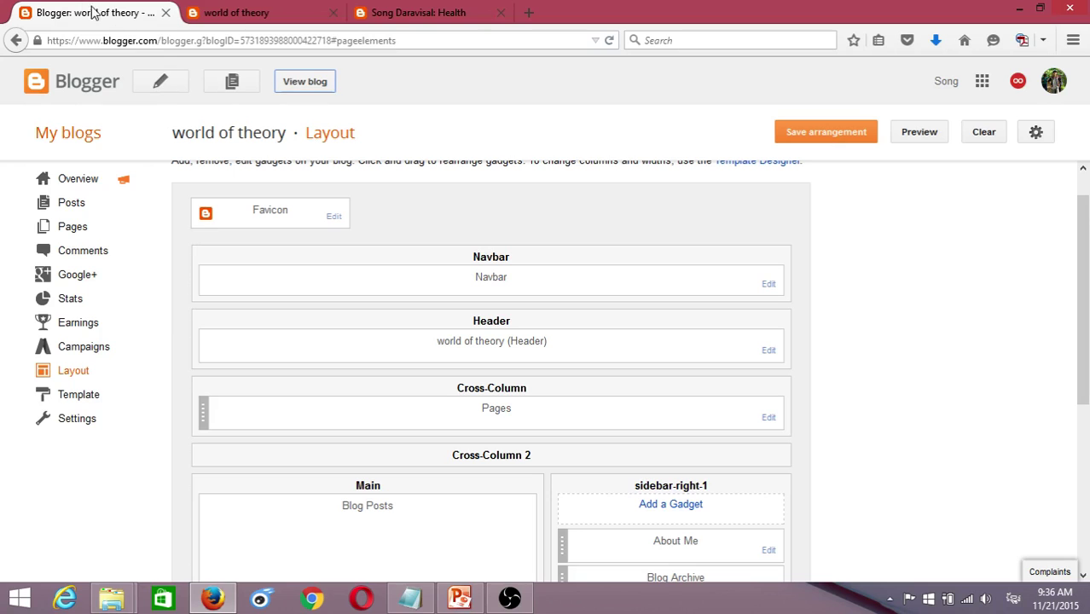
scroll(517, 302, "down", 1)
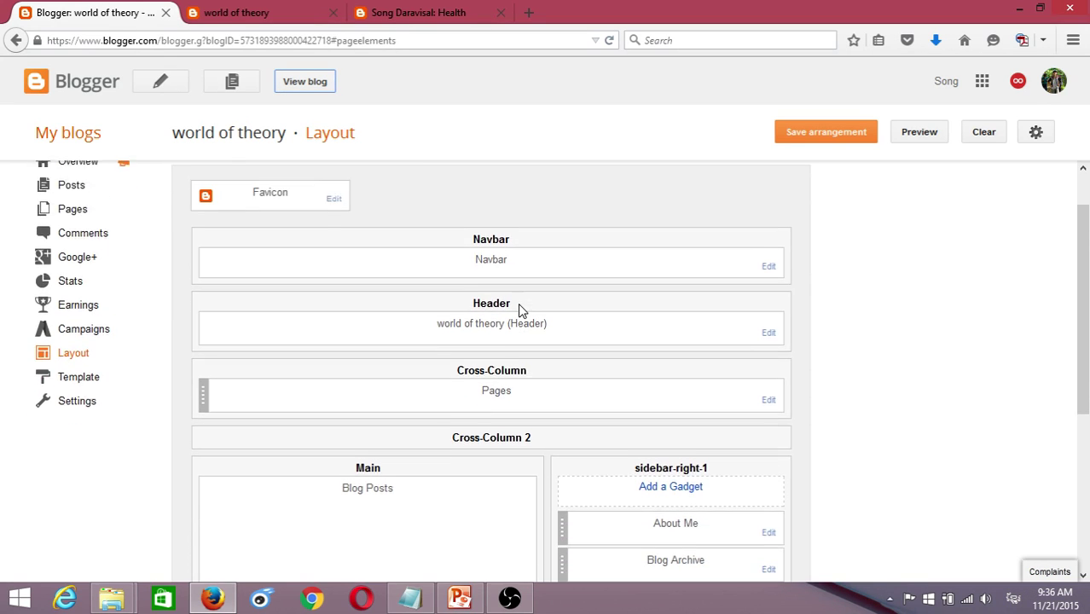
scroll(518, 302, "up", 1)
left_click(312, 19)
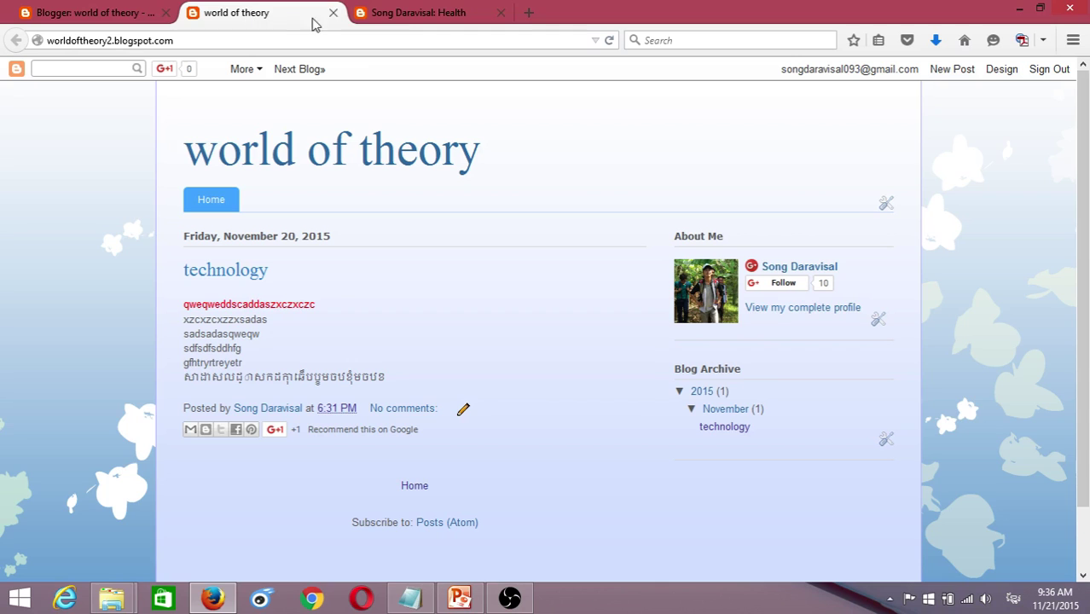
left_click(405, 15)
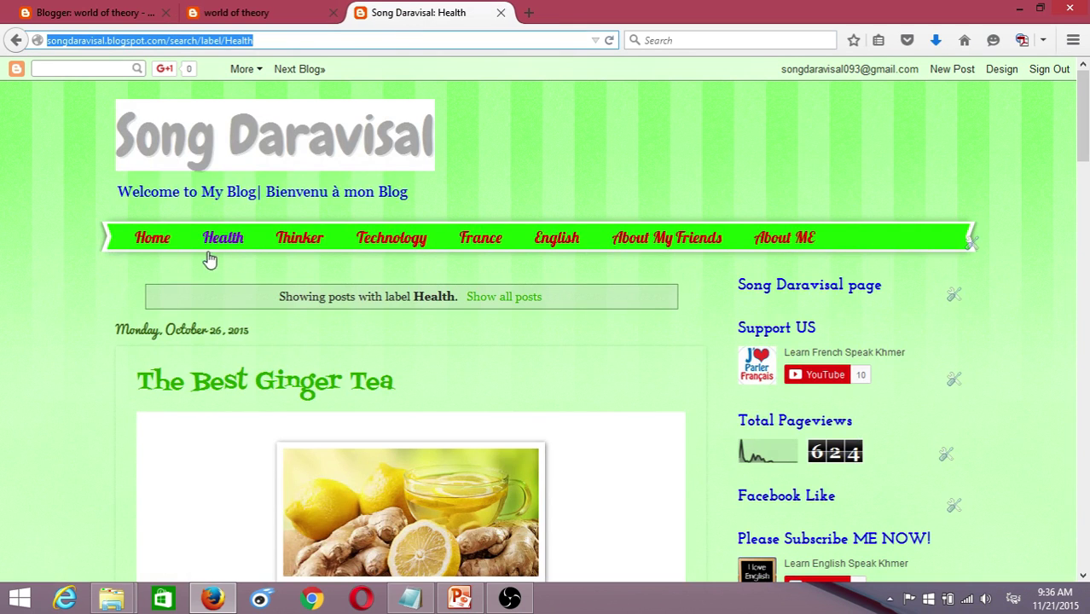
left_click(98, 7)
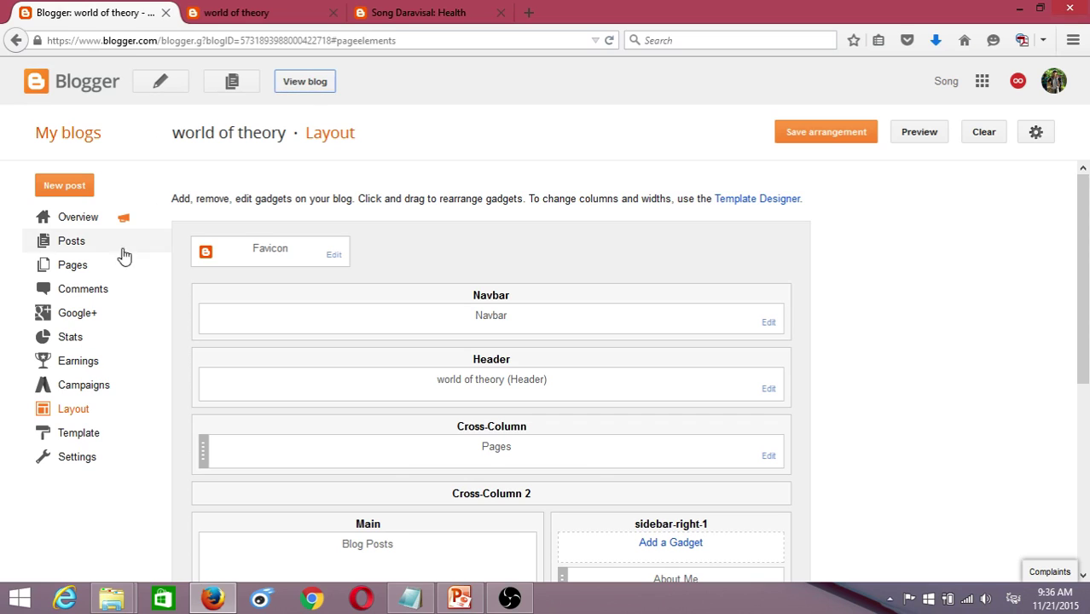
- Start a new post with Khmer body text, titled 'sadasdadsadsadasds'
left_click(90, 249)
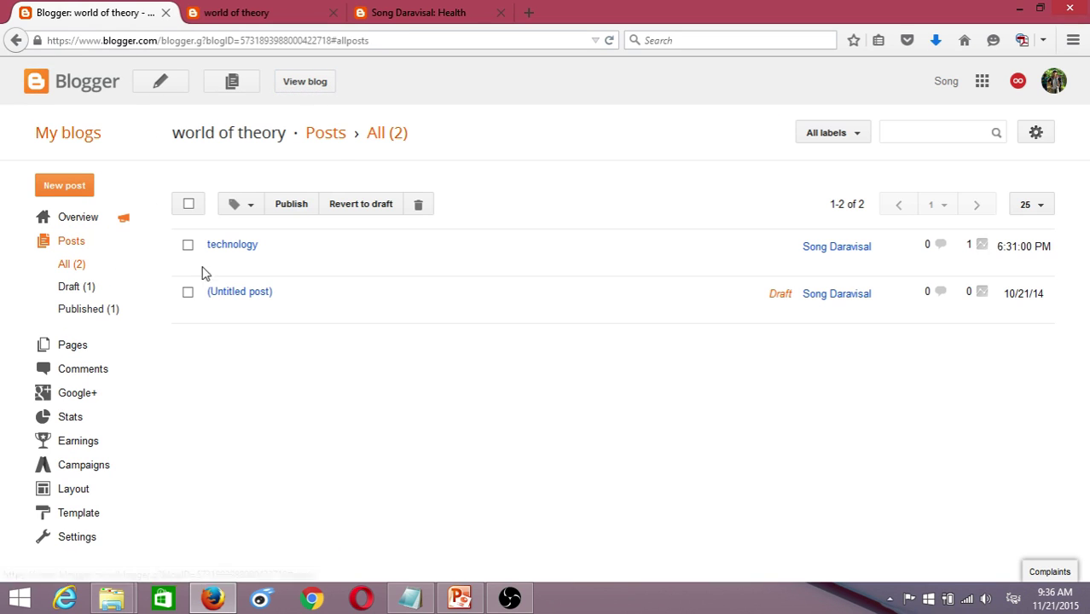
left_click(162, 86)
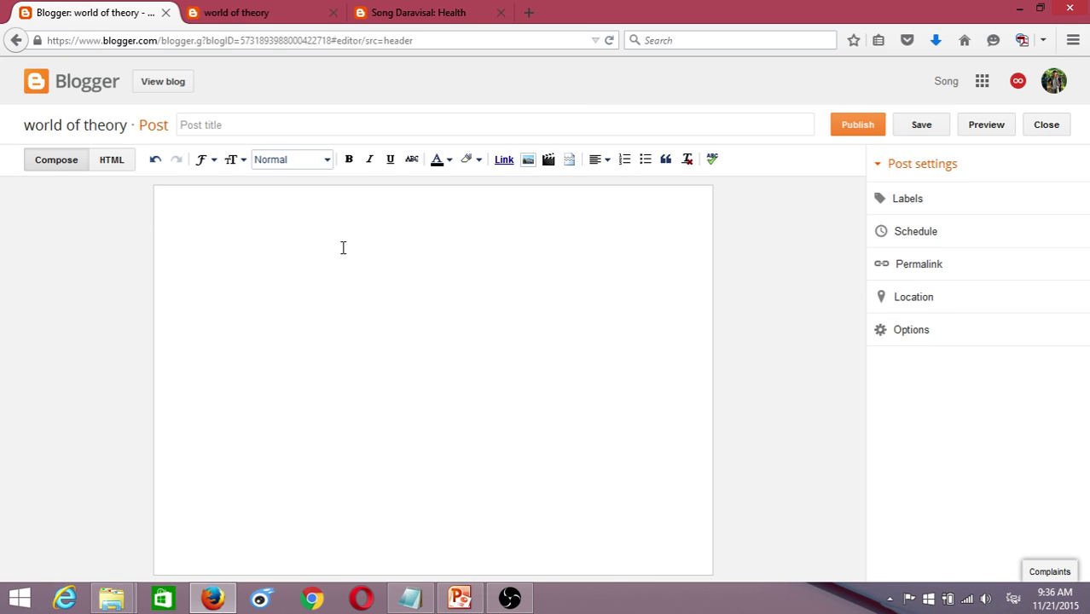
type("លសាកដ្ឋកសាកដាហម")
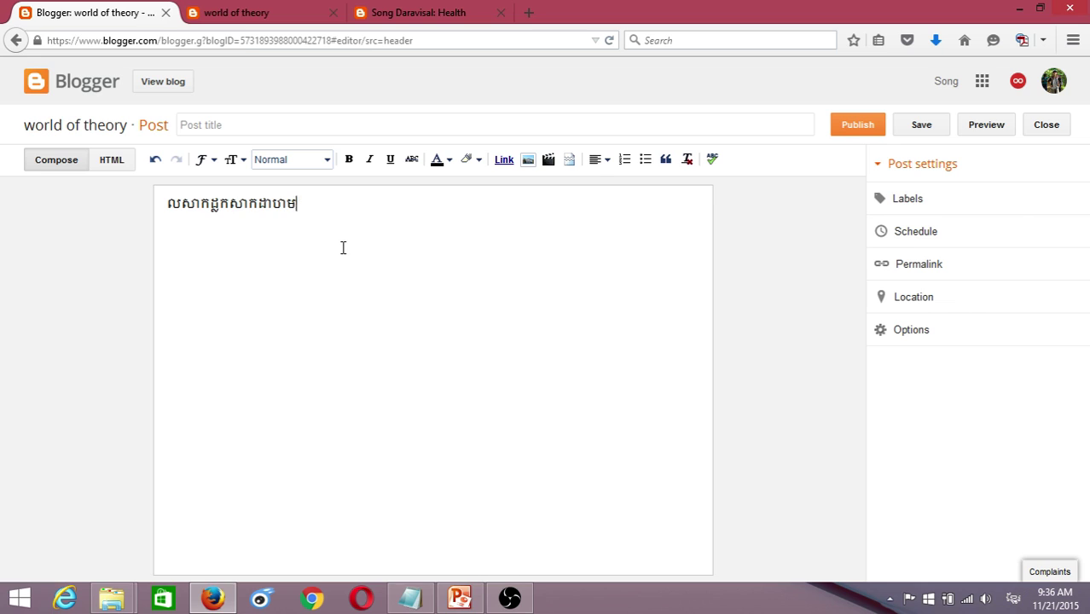
type("បខថ")
left_click(283, 127)
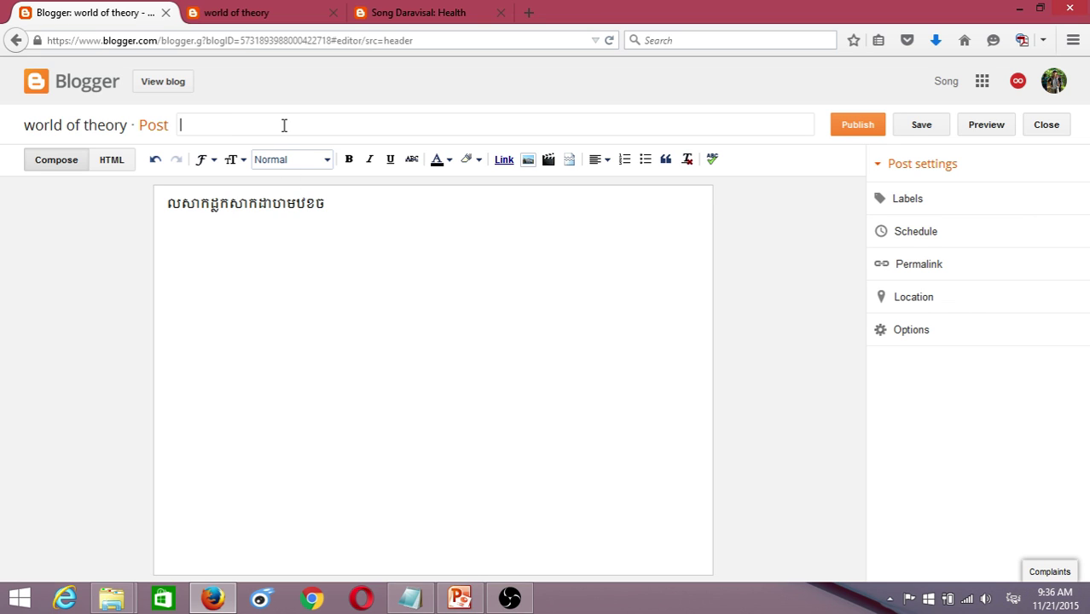
type("sadasdadsadsadasds")
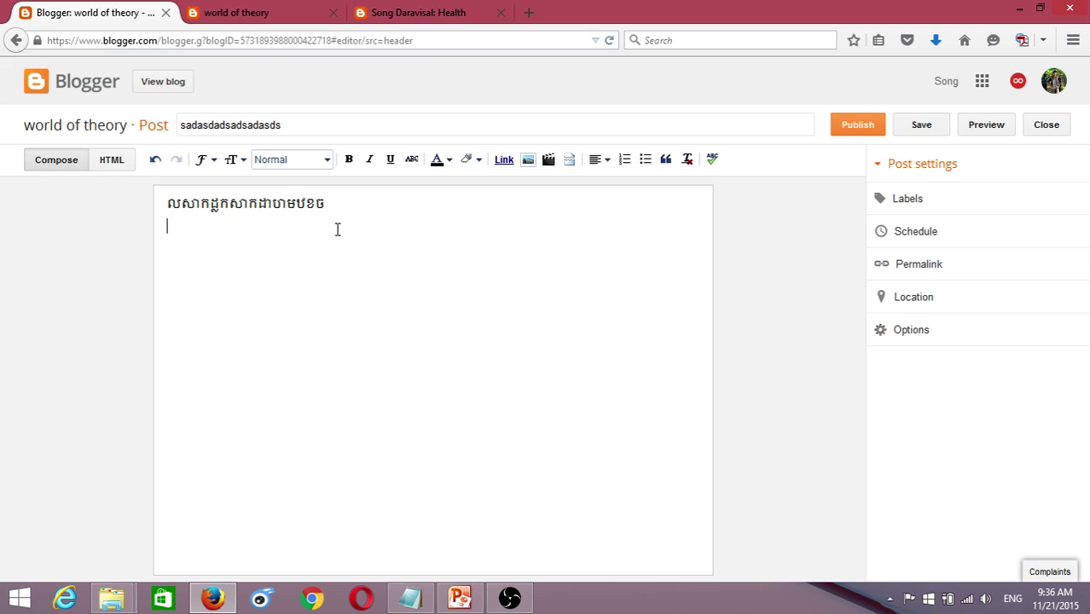
type("ie")
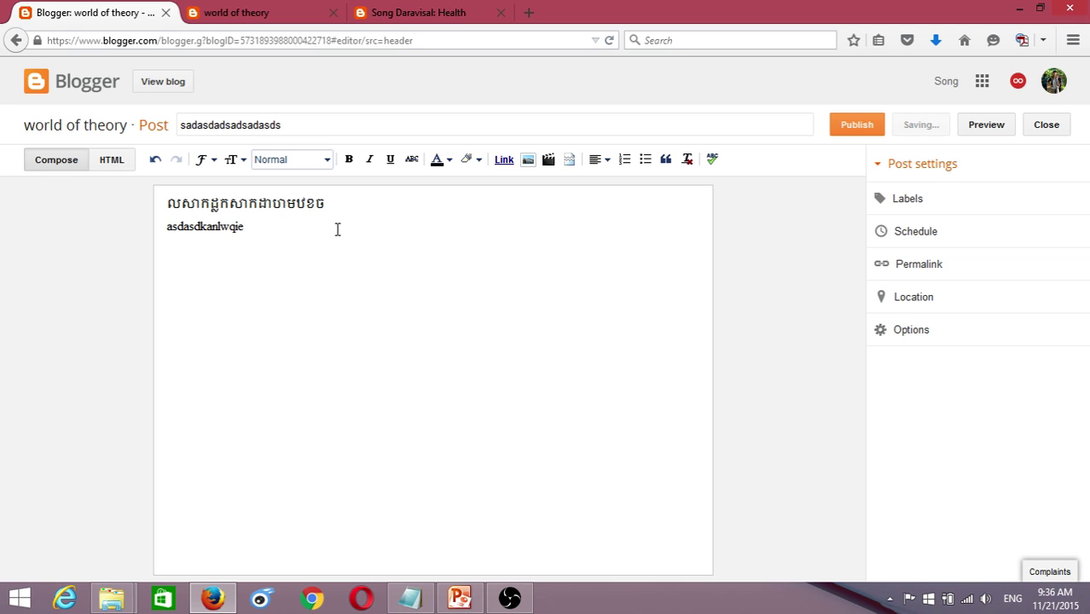
- Label the post Music, publish it, and switch to the world of theory blog
left_click(910, 201)
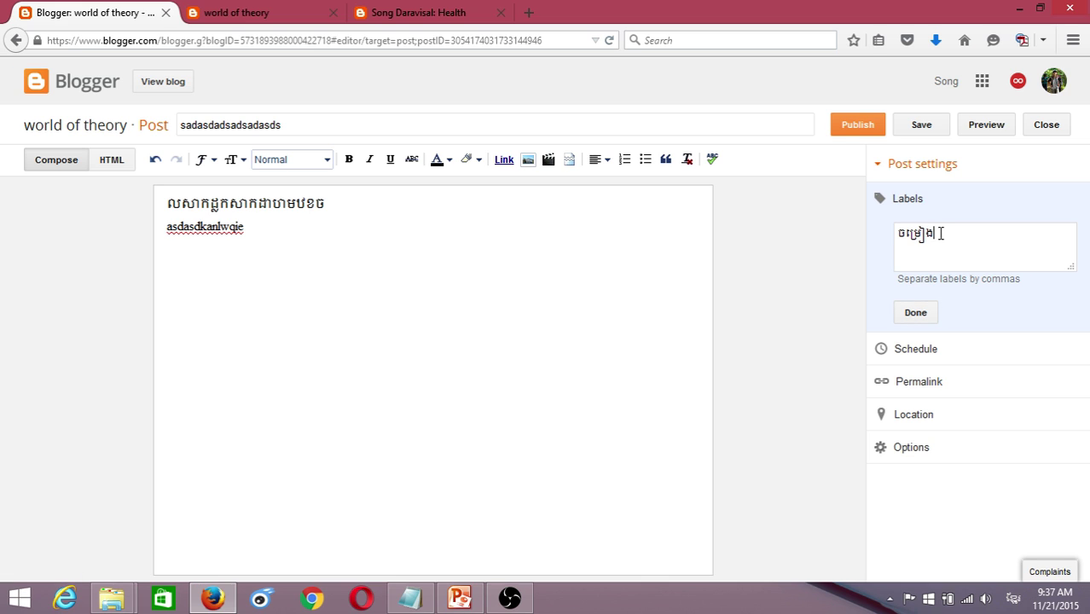
left_click_drag(941, 233, 868, 236)
left_click(377, 23)
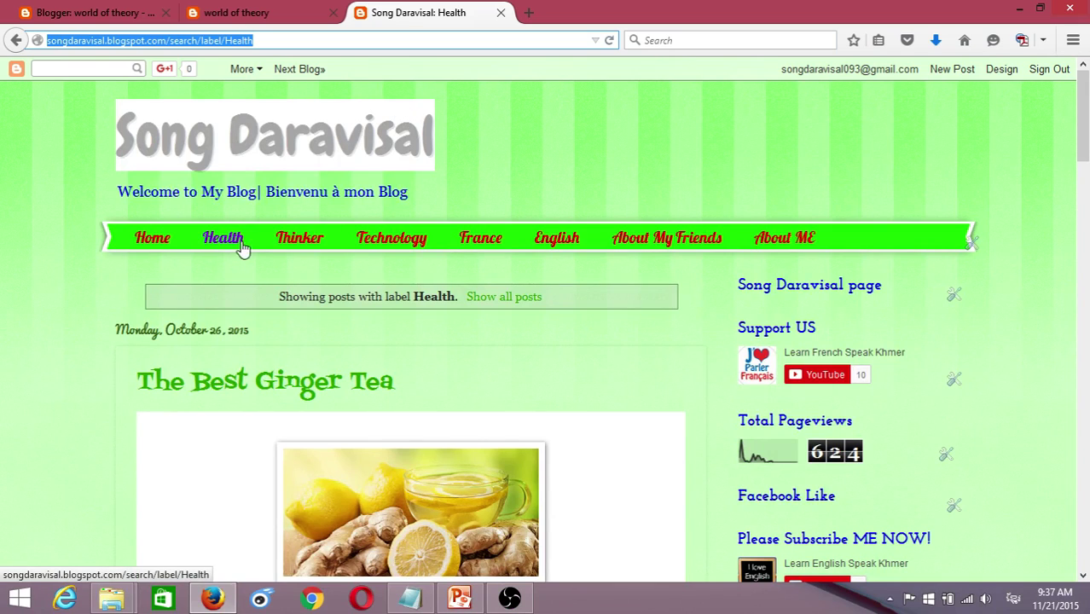
left_click(85, 12)
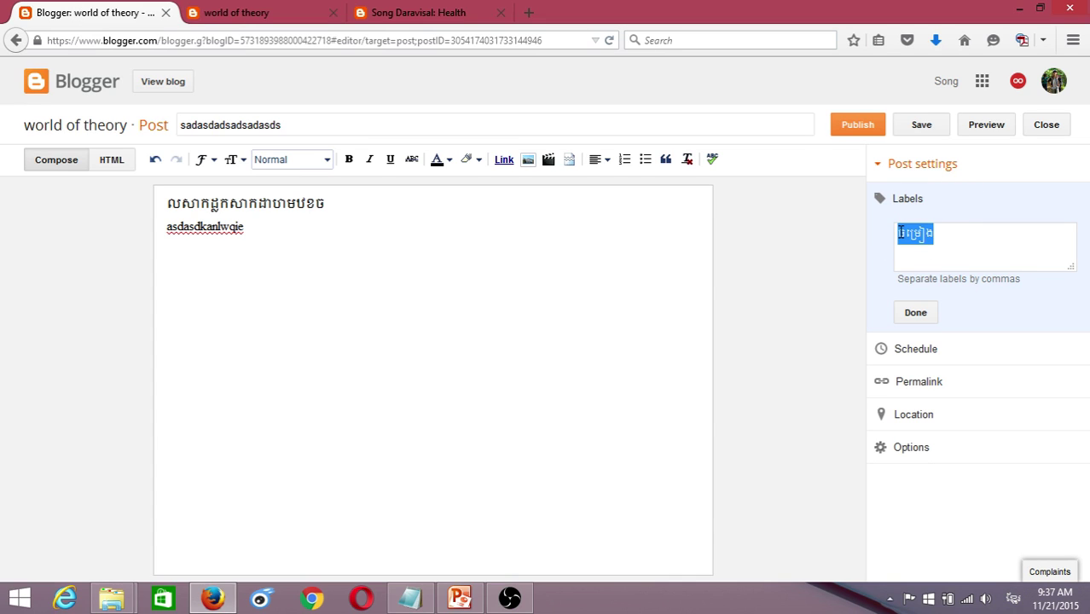
type("ញ")
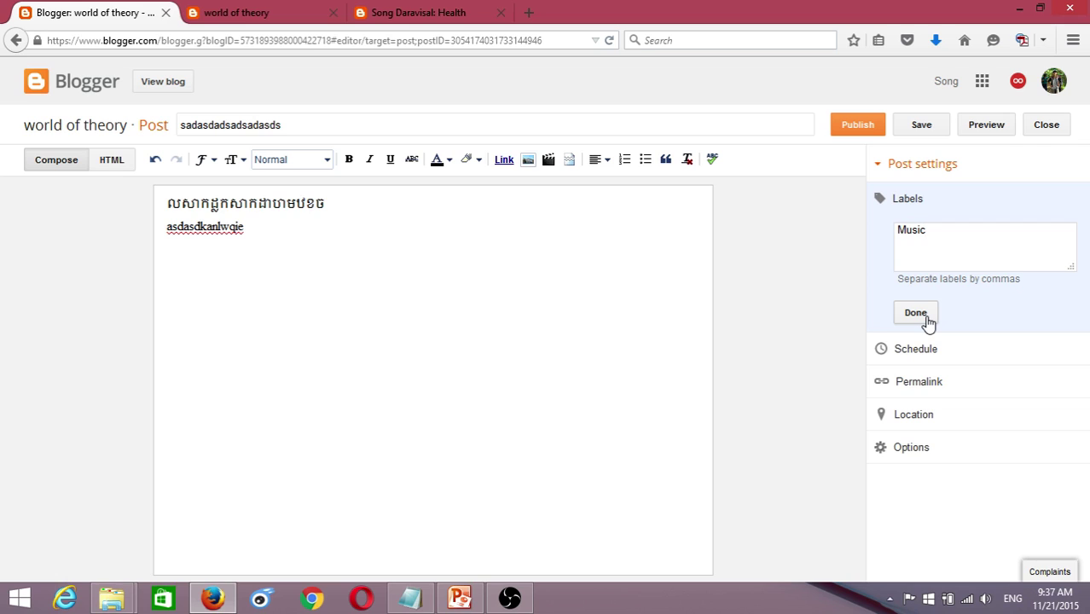
left_click(916, 313)
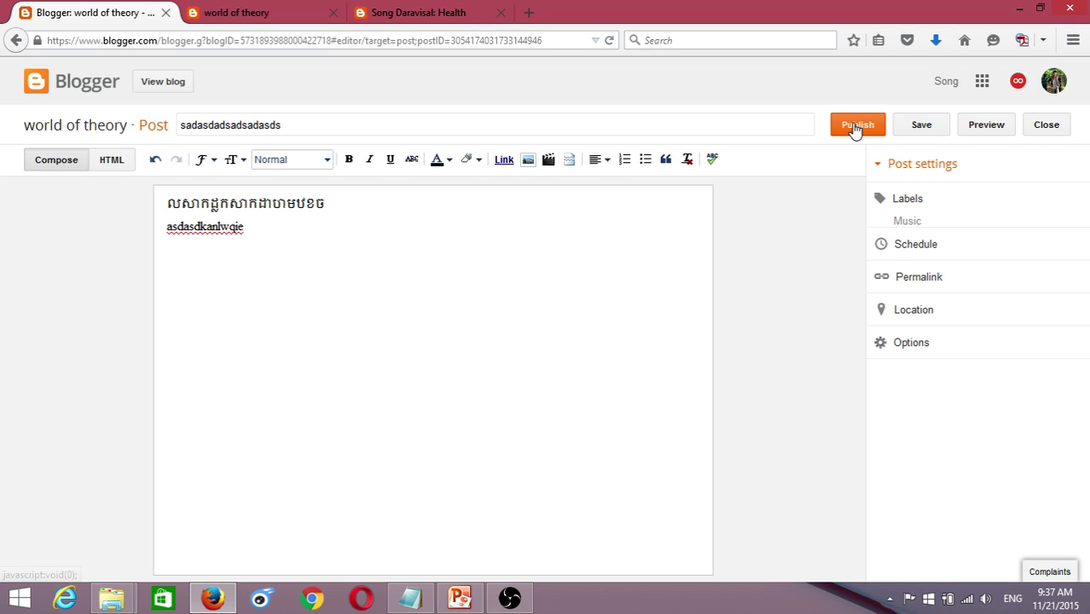
left_click(856, 127)
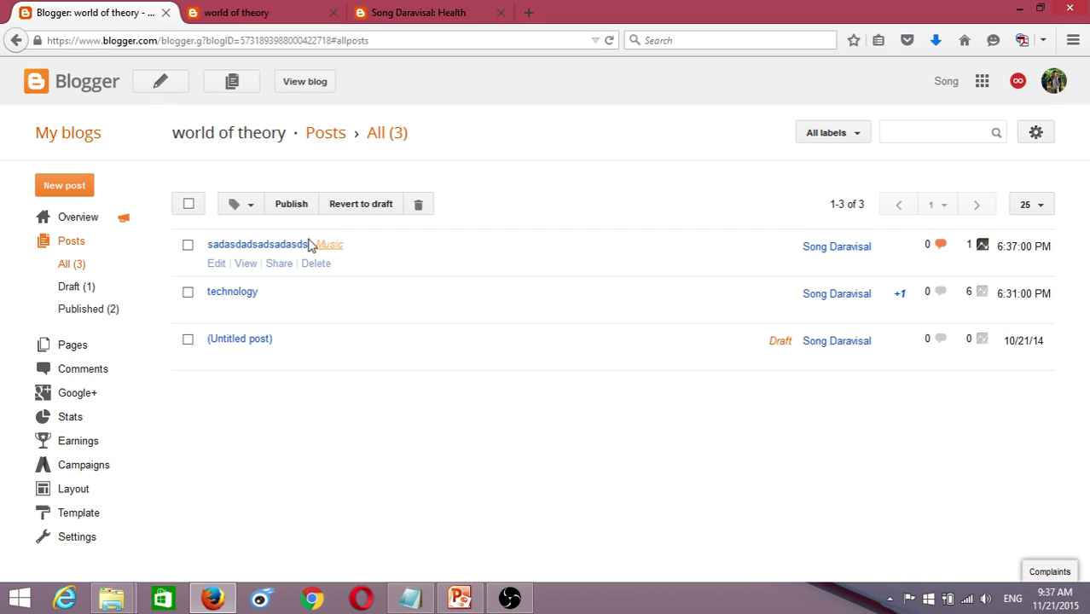
left_click(209, 10)
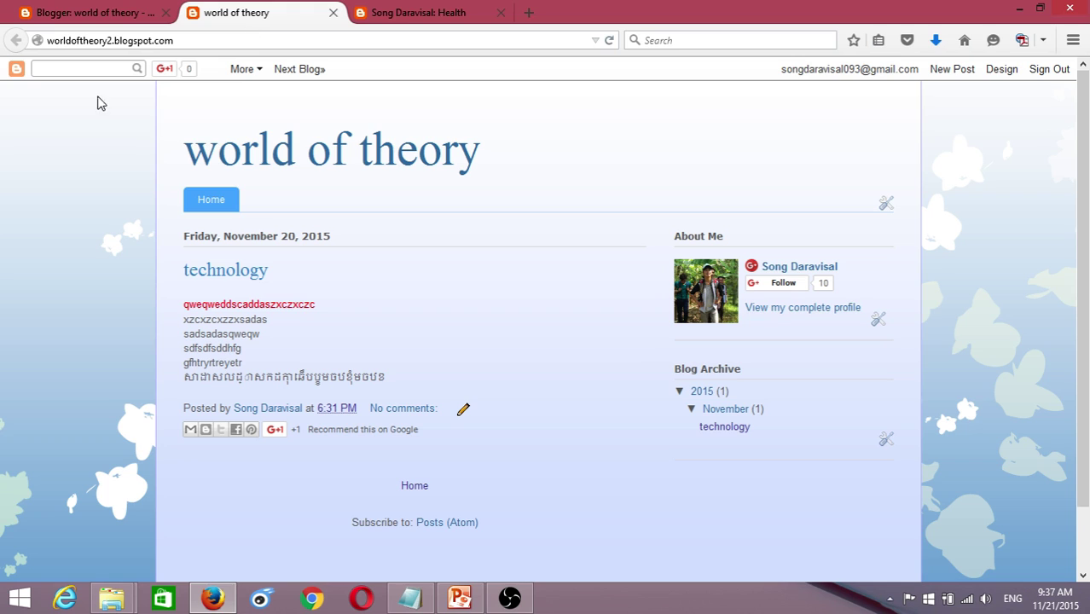
- Reload the live blog and check the new post labelled Music
left_click(551, 40)
key("Return")
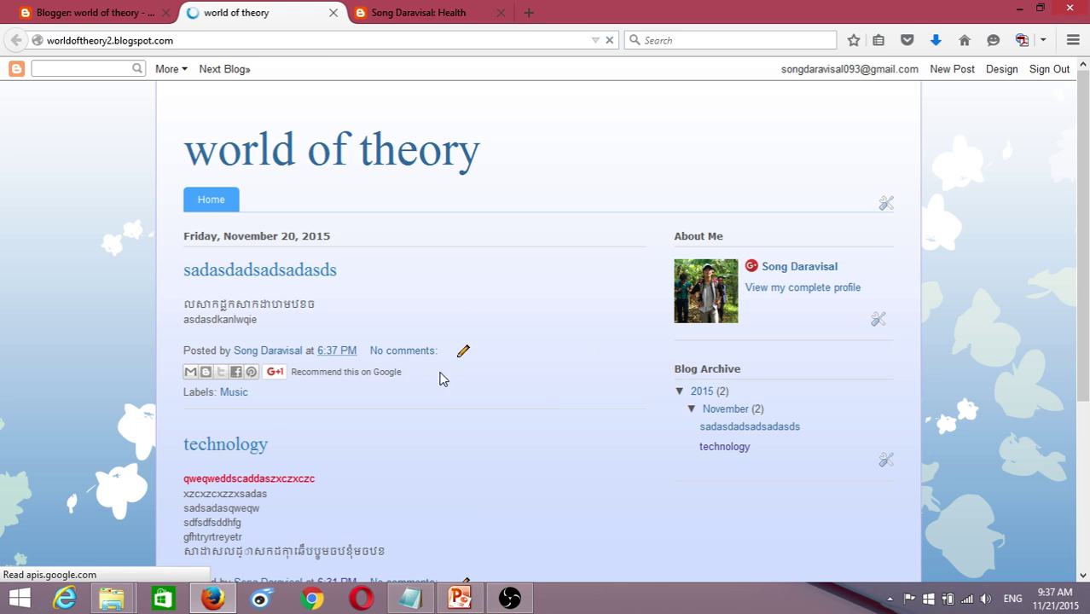
left_click_drag(270, 308, 182, 292)
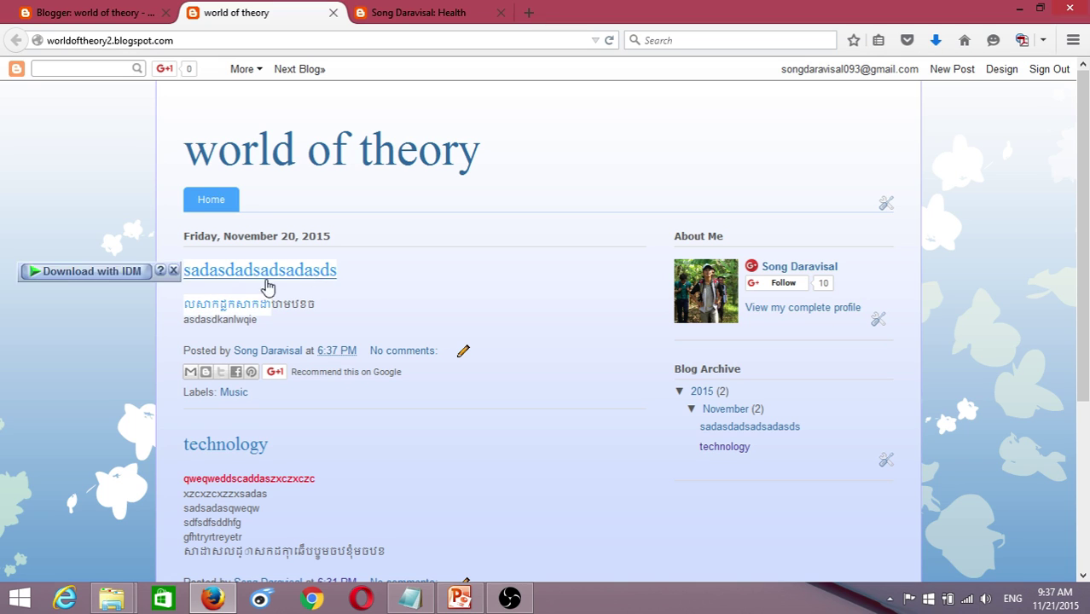
left_click(409, 308)
left_click_drag(259, 320, 187, 266)
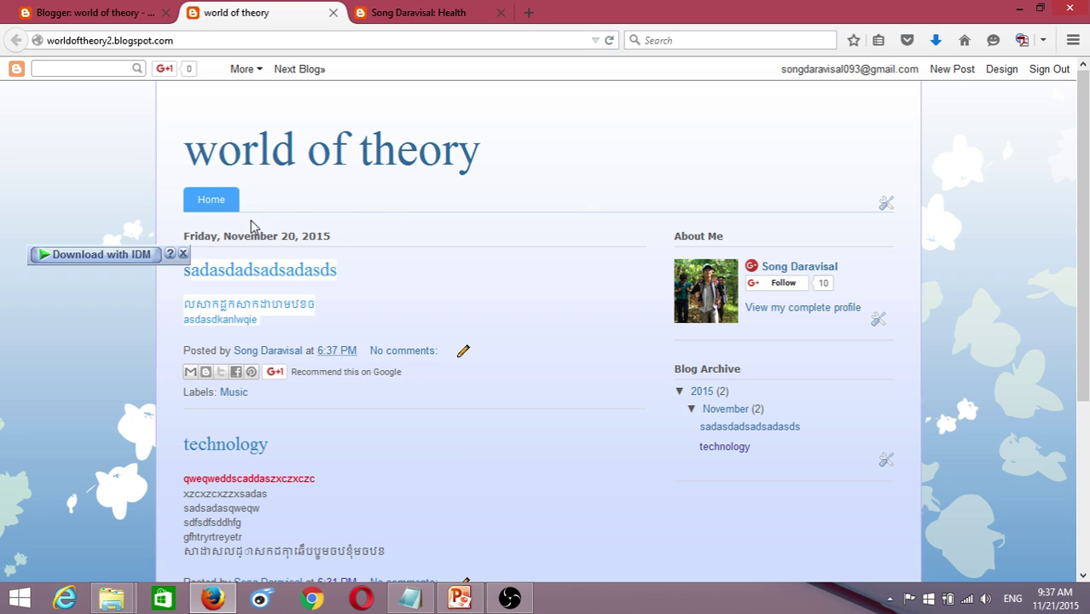
left_click(336, 300)
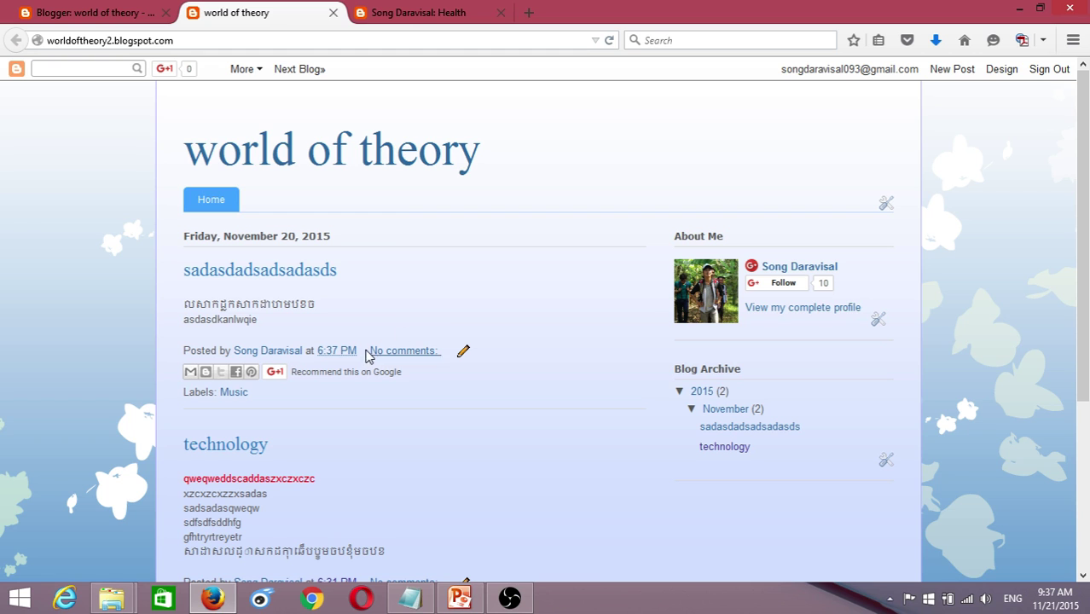
- Look at the post author's profile, then return to the Blogger posts list
left_click(236, 354)
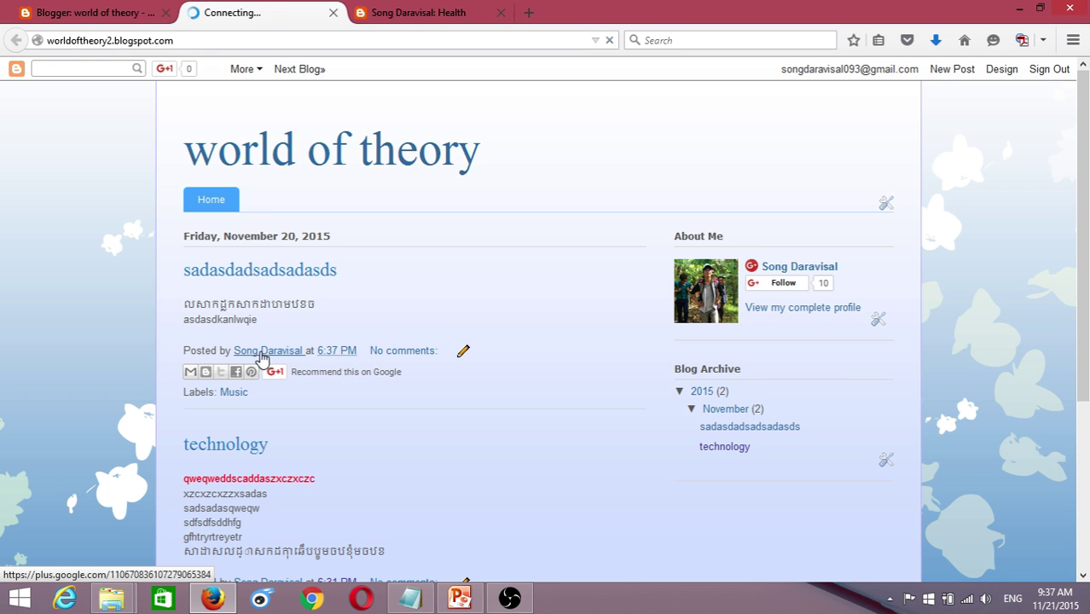
scroll(277, 358, "down", 2)
scroll(278, 358, "down", 3)
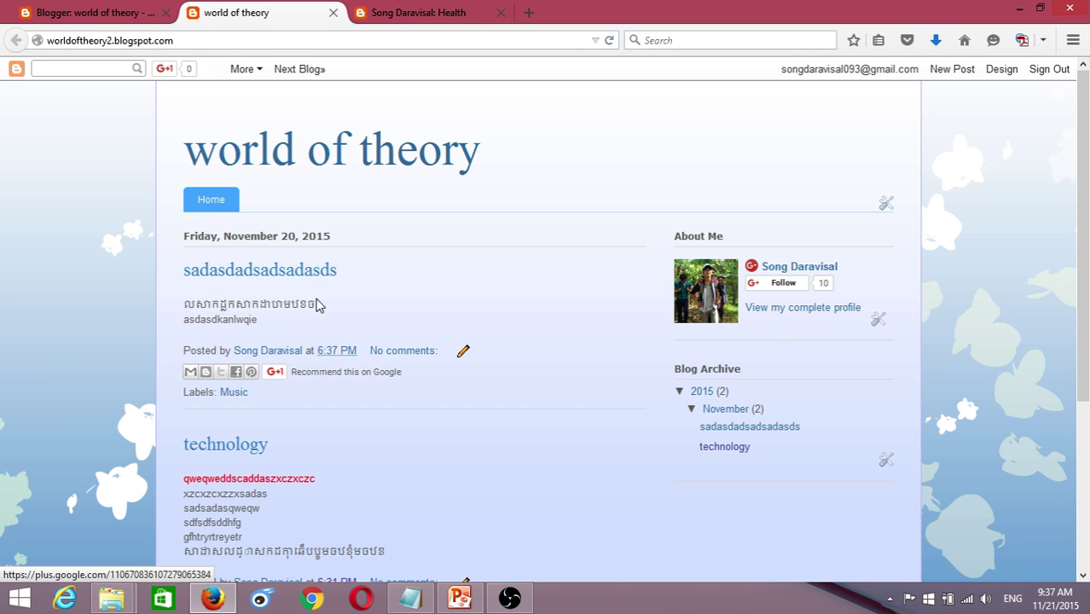
left_click(94, 12)
mouse_move(236, 341)
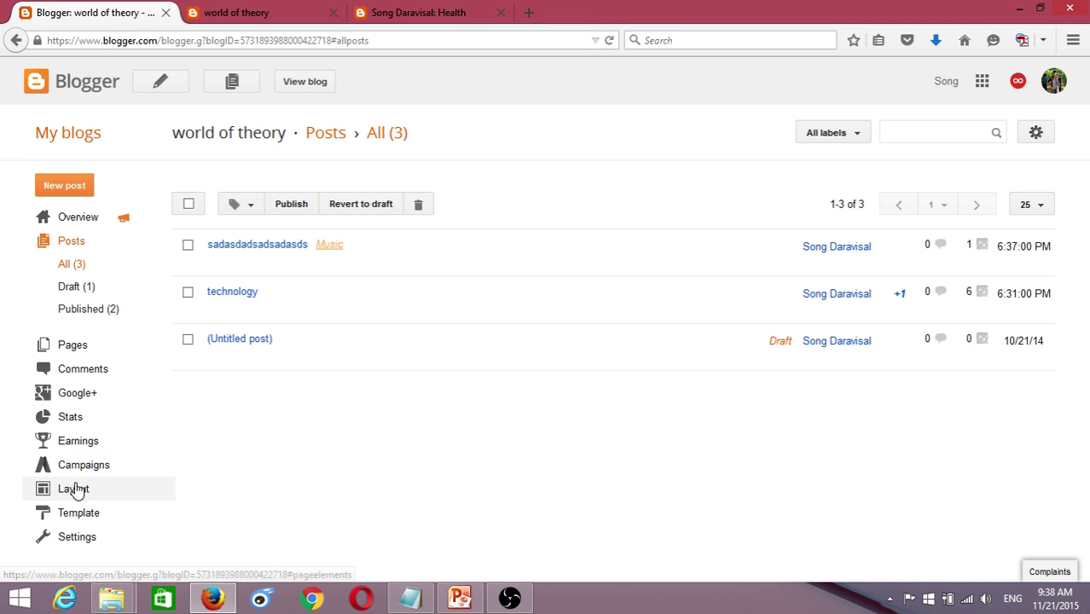
- Add a Labels gadget with default settings to sidebar-right-1 and save the layout
left_click(74, 490)
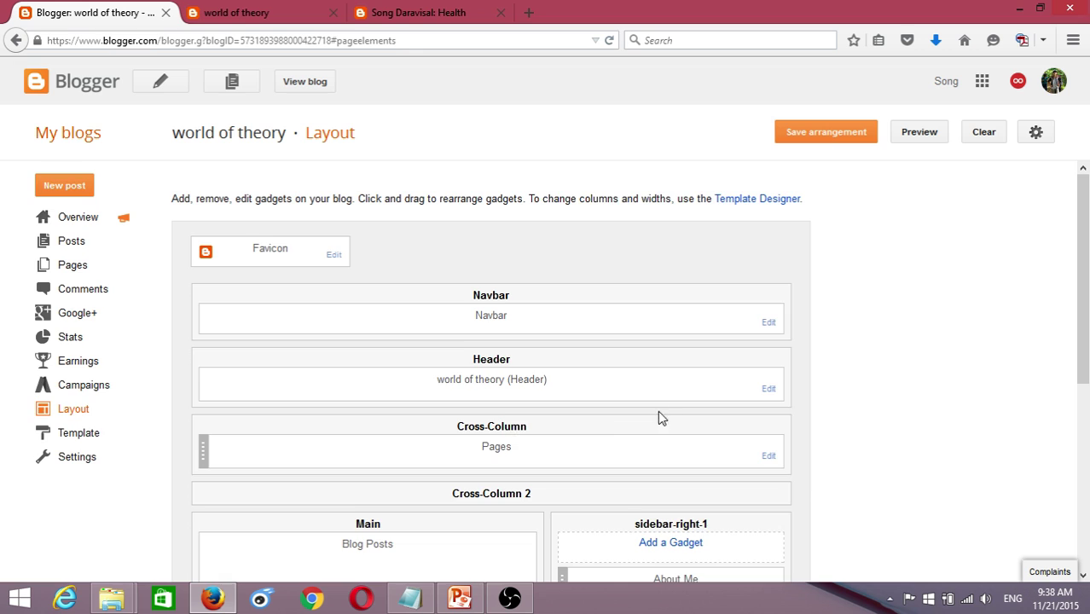
scroll(657, 410, "down", 2)
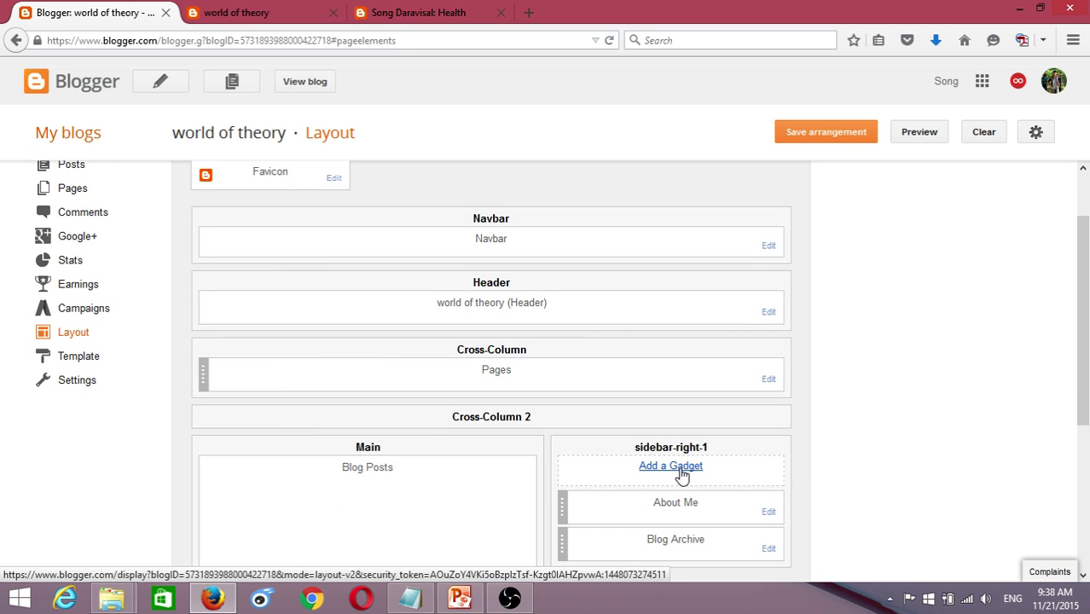
scroll(888, 382, "down", 3)
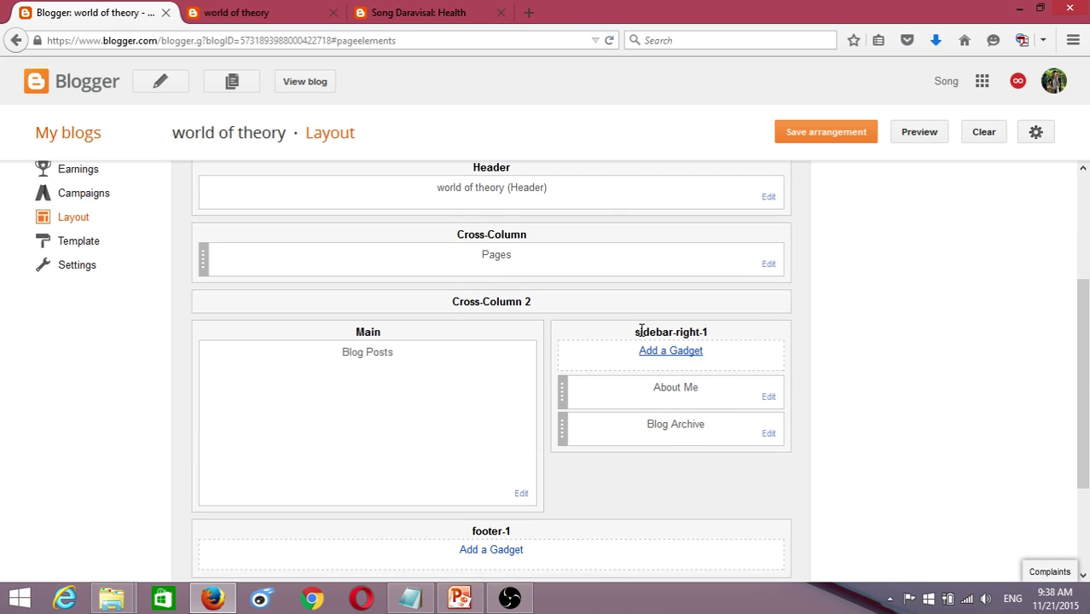
left_click(669, 360)
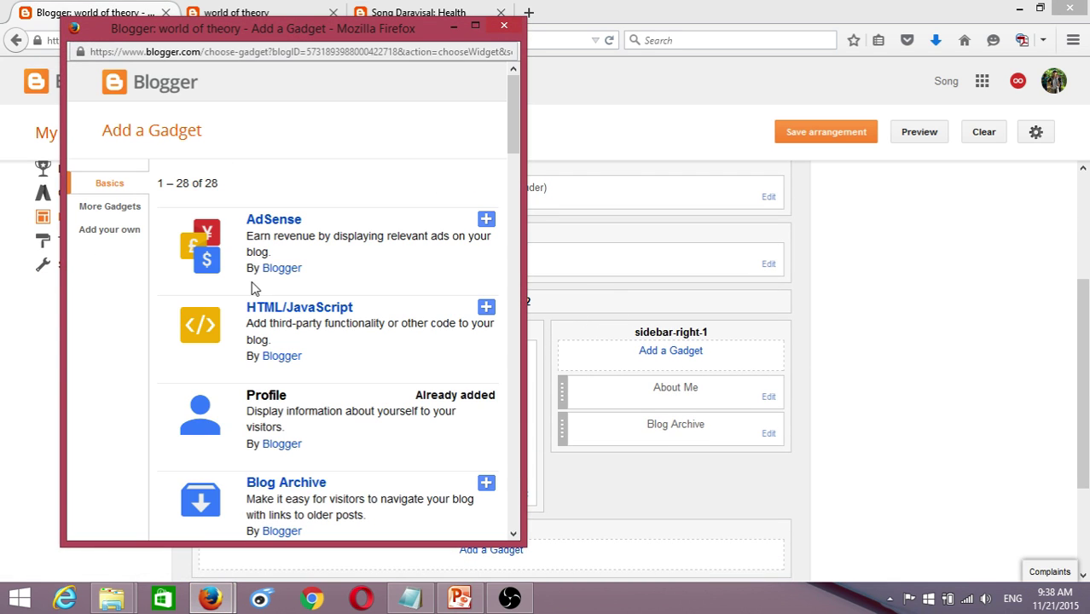
scroll(341, 307, "down", 1)
scroll(346, 315, "down", 5)
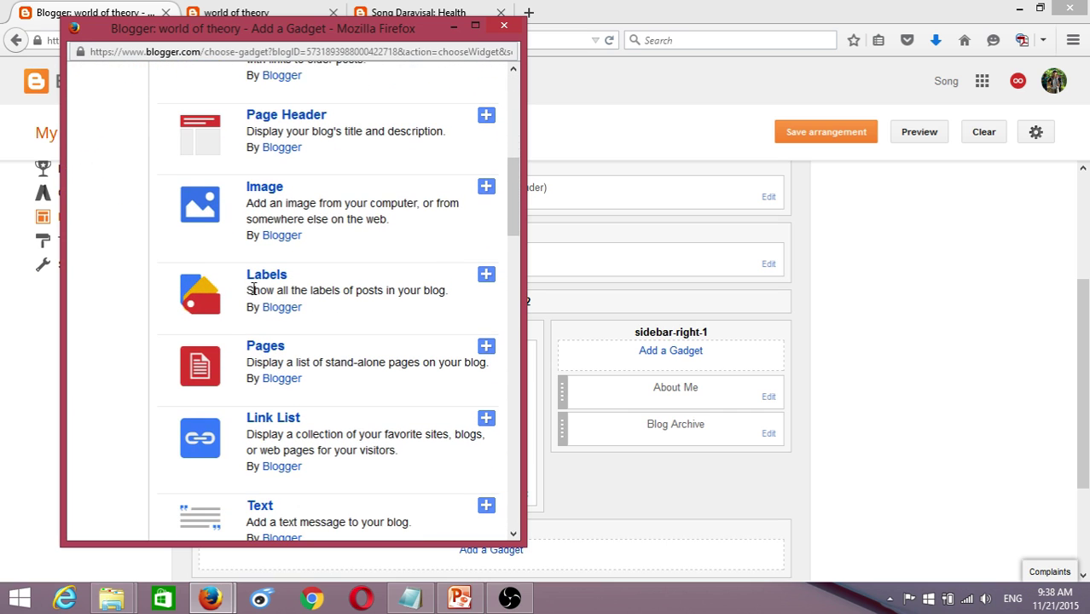
left_click(277, 280)
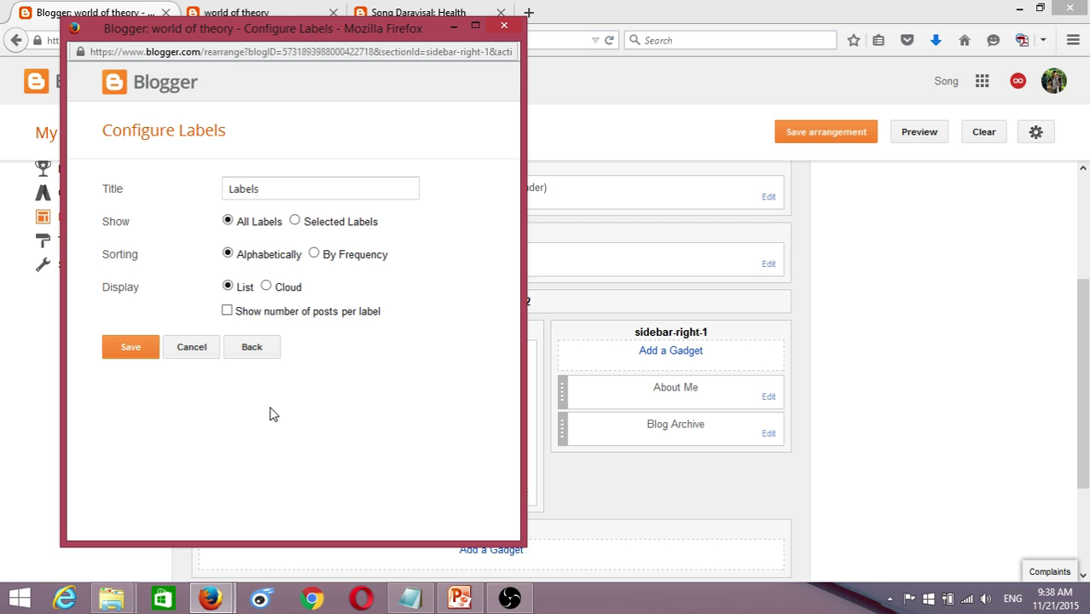
left_click(132, 348)
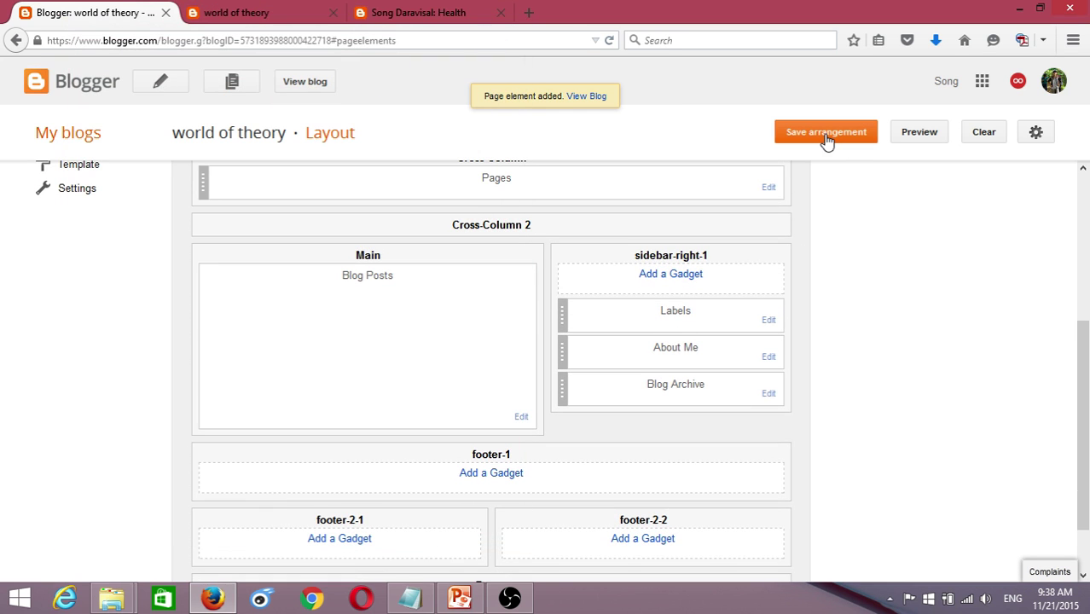
left_click(825, 137)
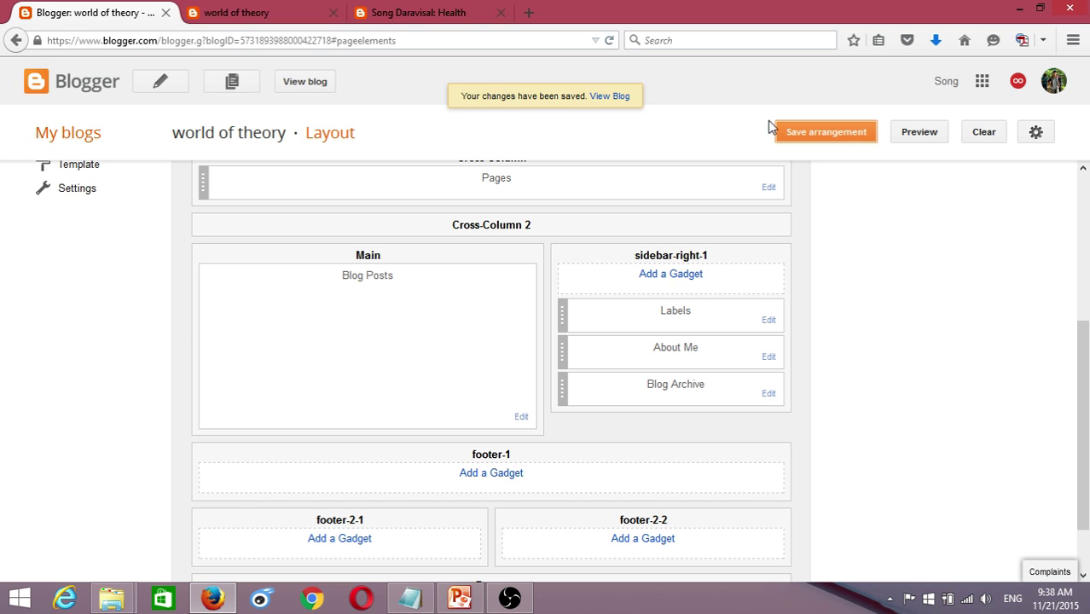
- Check the live blog's new Labels section listing Music, then return to Layout
left_click(603, 99)
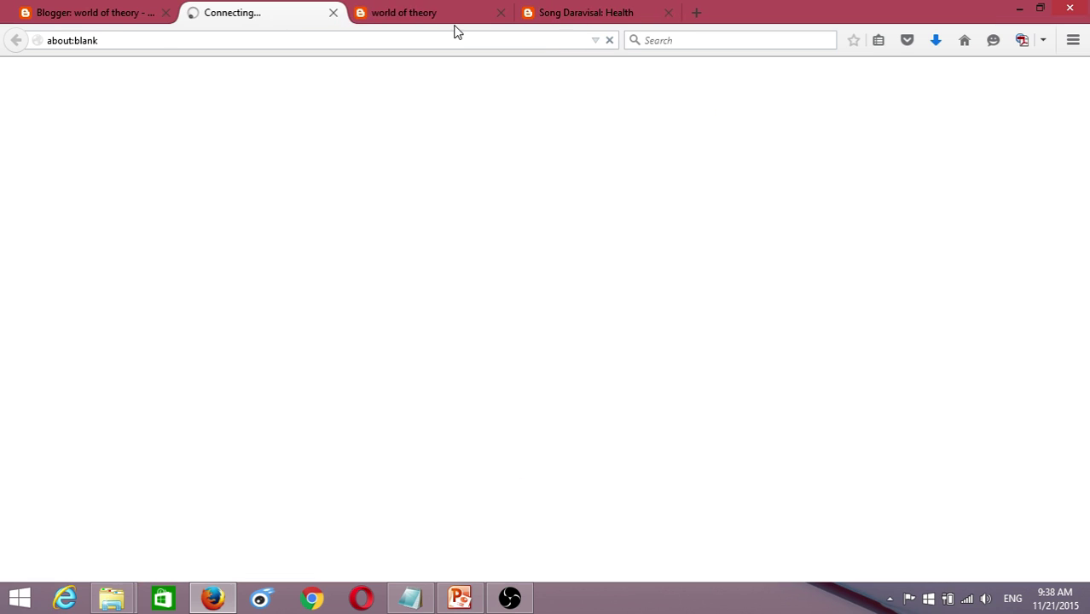
left_click(501, 12)
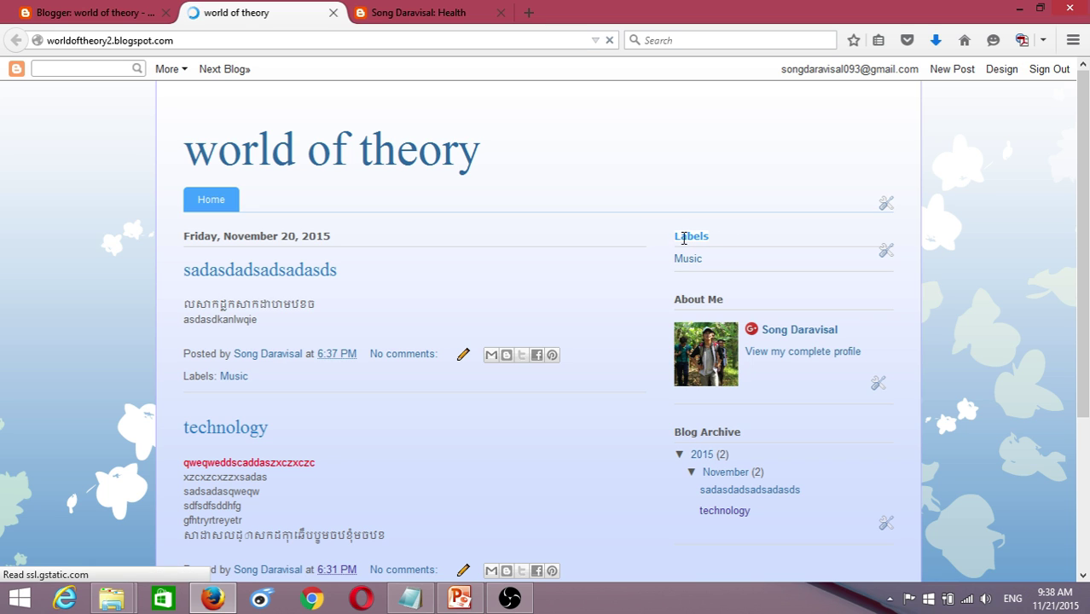
left_click_drag(683, 239, 684, 231)
left_click(723, 248)
left_click_drag(713, 245, 666, 233)
key("ctrl+shift+Tab")
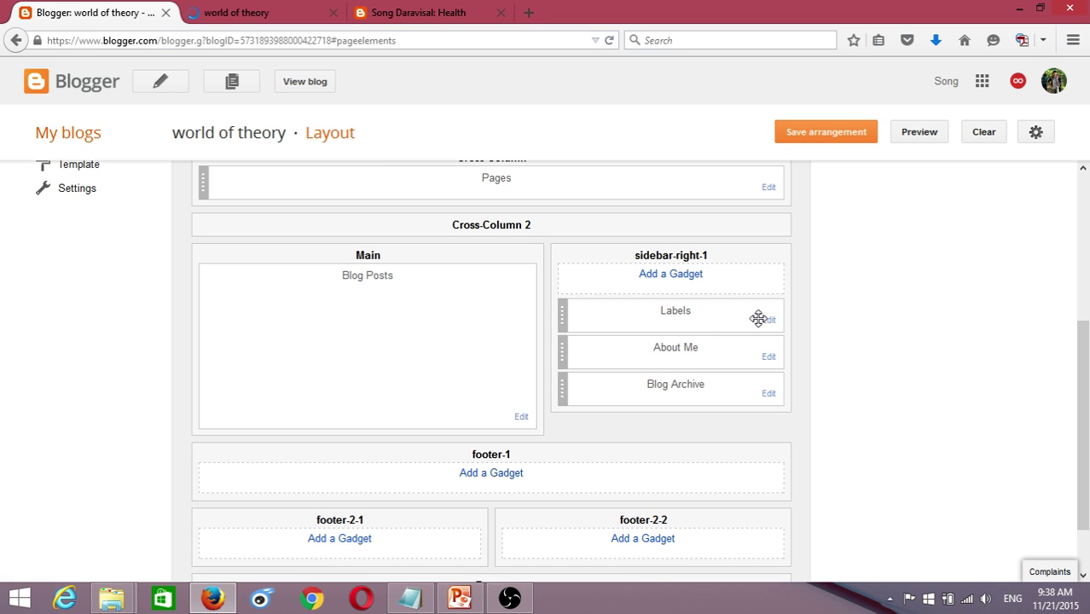
- Inspect the Labels gadget's title setting and close it without changes
left_click(768, 321)
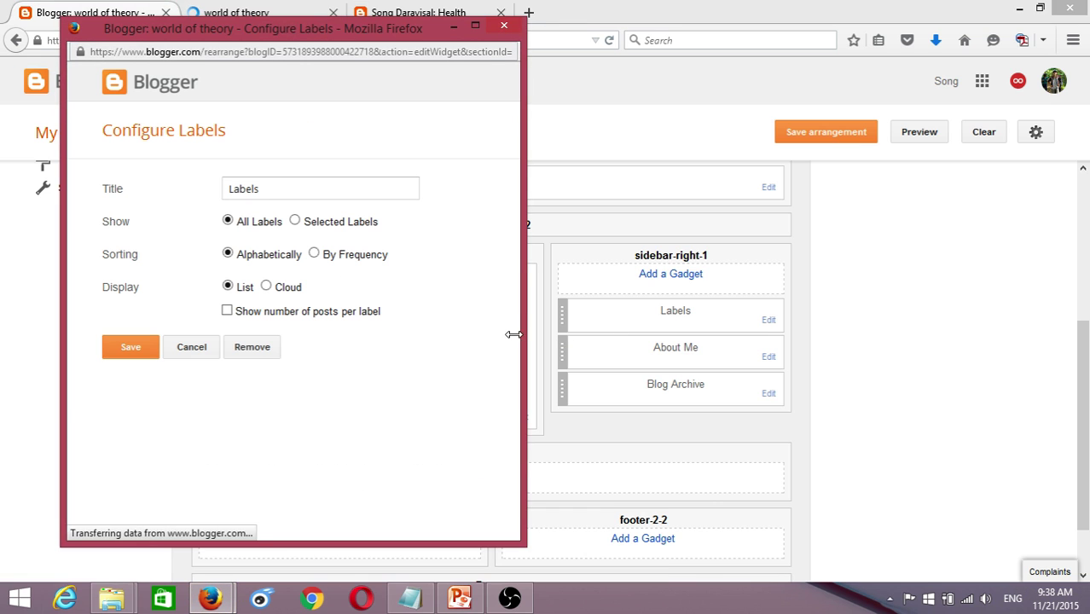
left_click_drag(297, 188, 149, 176)
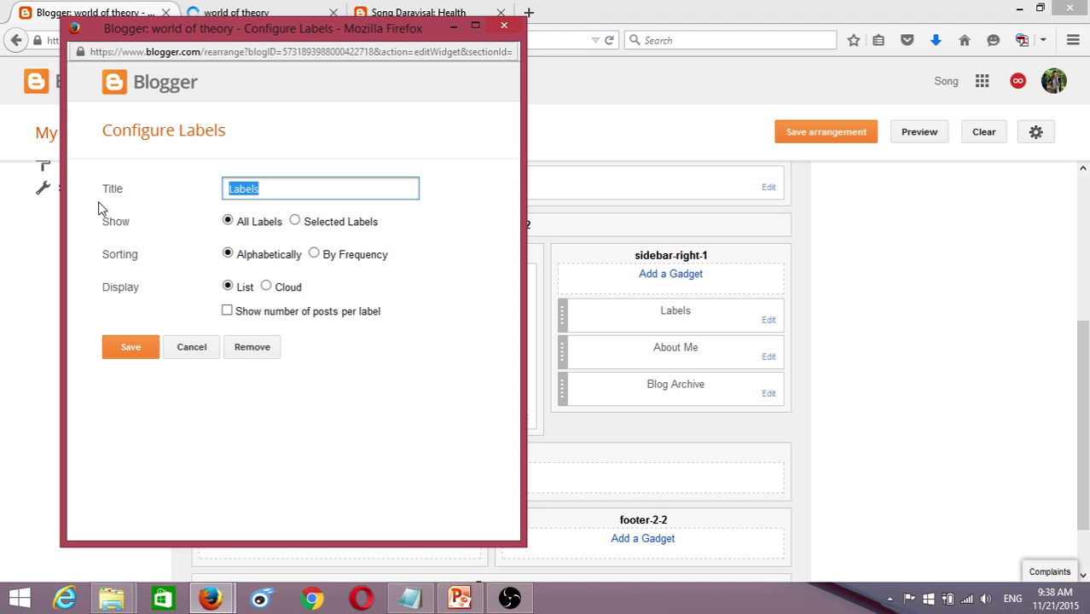
double_click(243, 183)
left_click(503, 26)
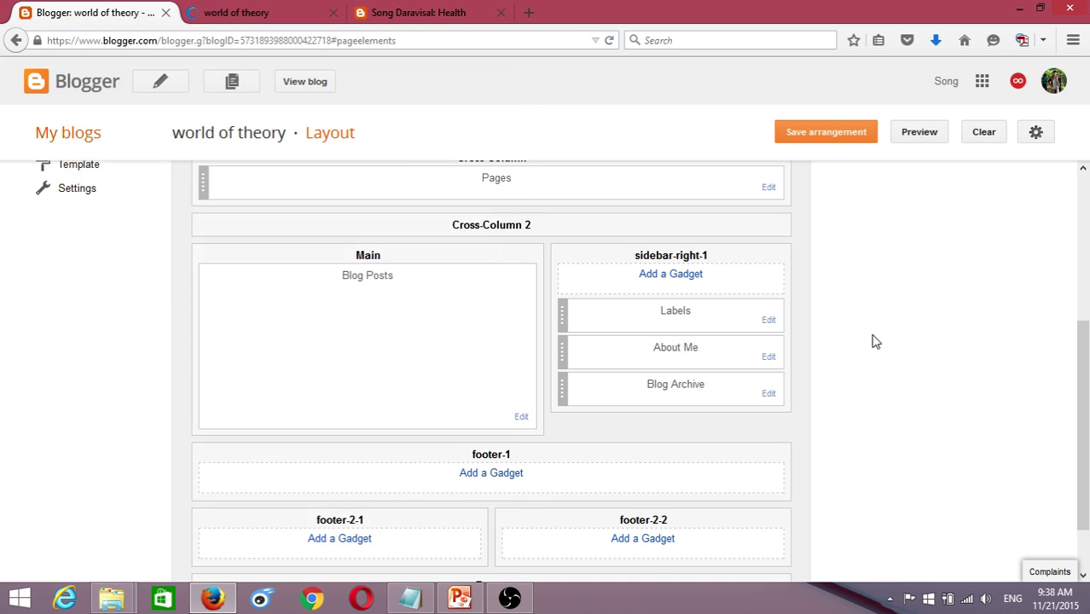
- Retitle the Labels gadget with Khmer text 'ស' and save the layout arrangement
left_click(766, 323)
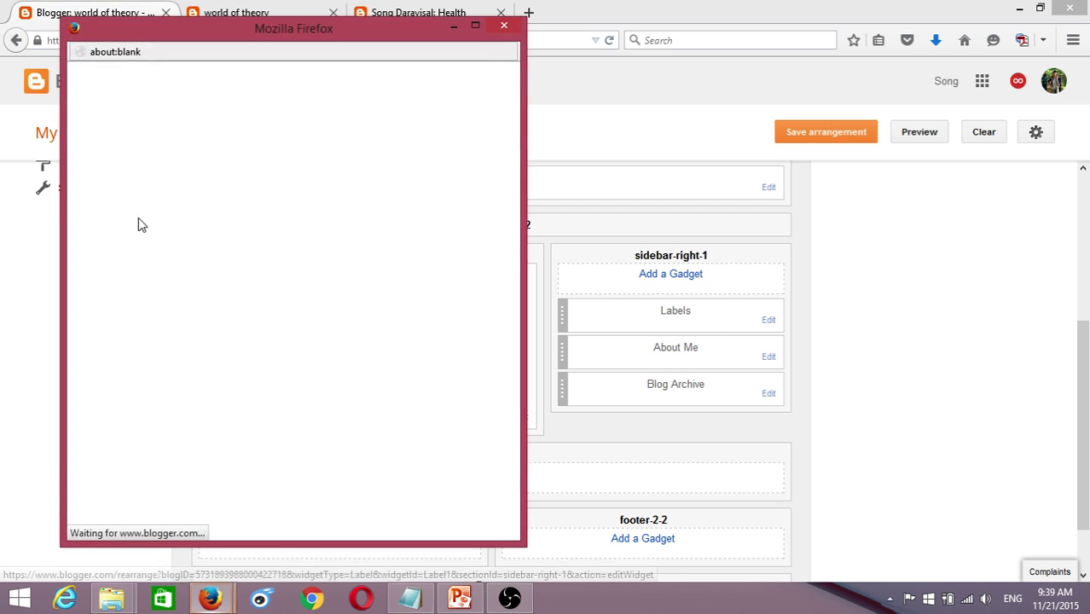
left_click_drag(283, 189, 193, 177)
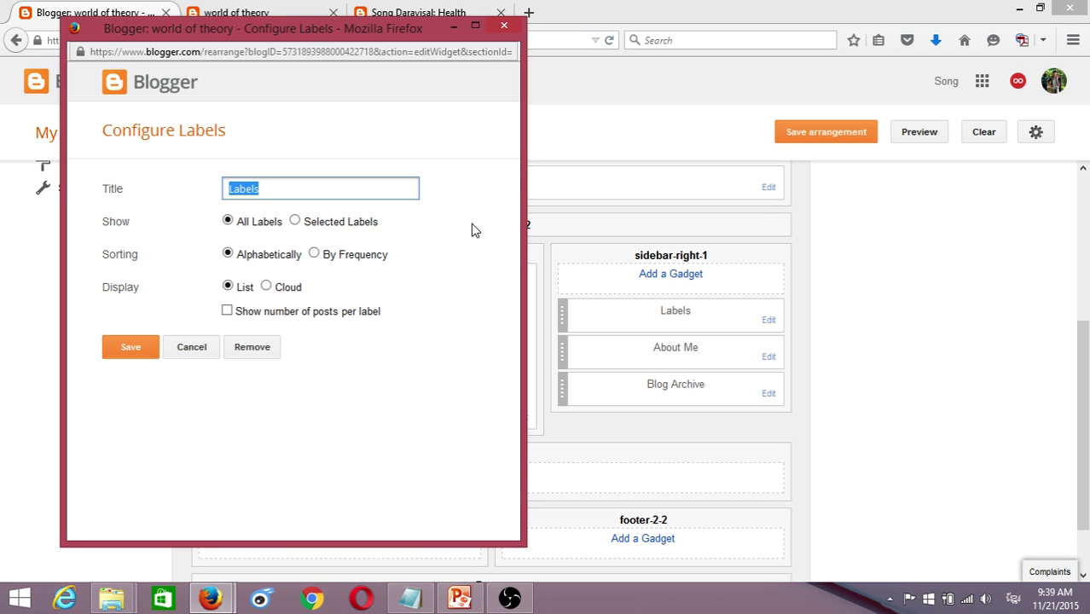
type("ស")
left_click(130, 347)
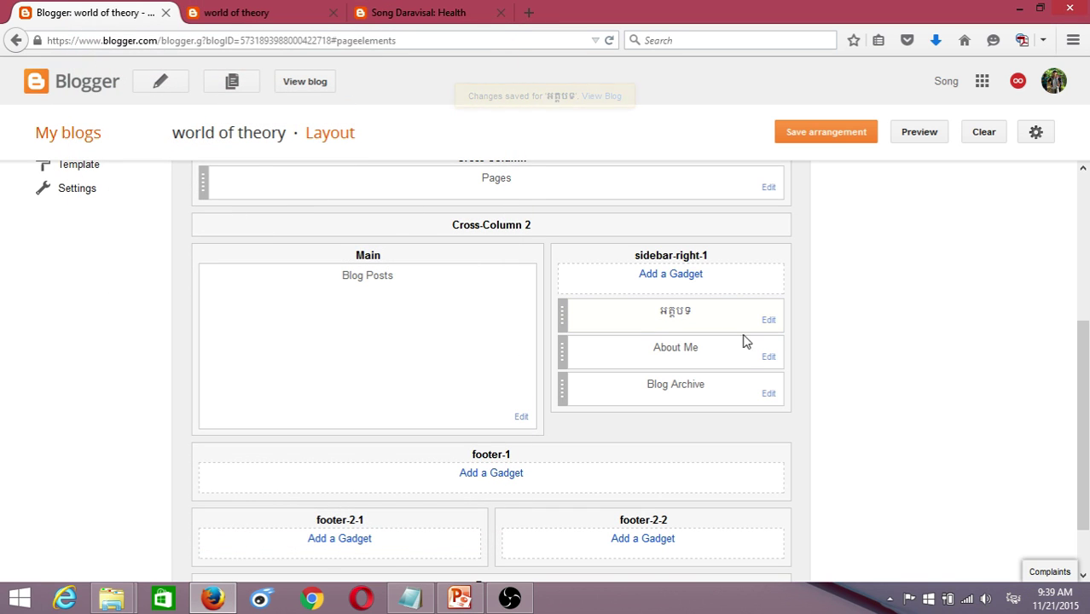
left_click(851, 134)
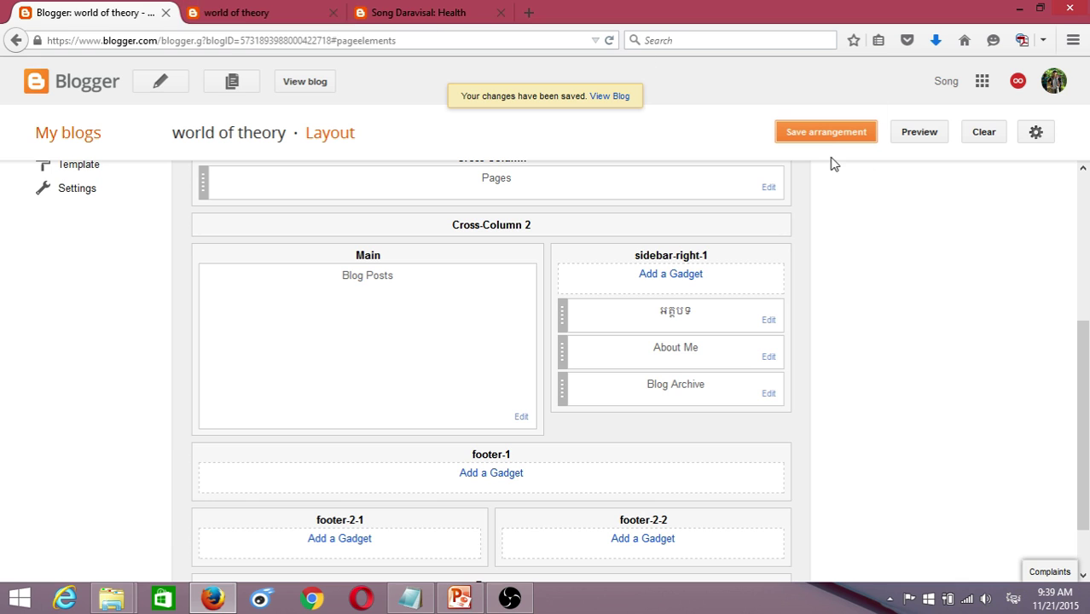
- Reload the live blog to see the Khmer-titled Labels gadget and open its Music link
key("ctrl+Tab")
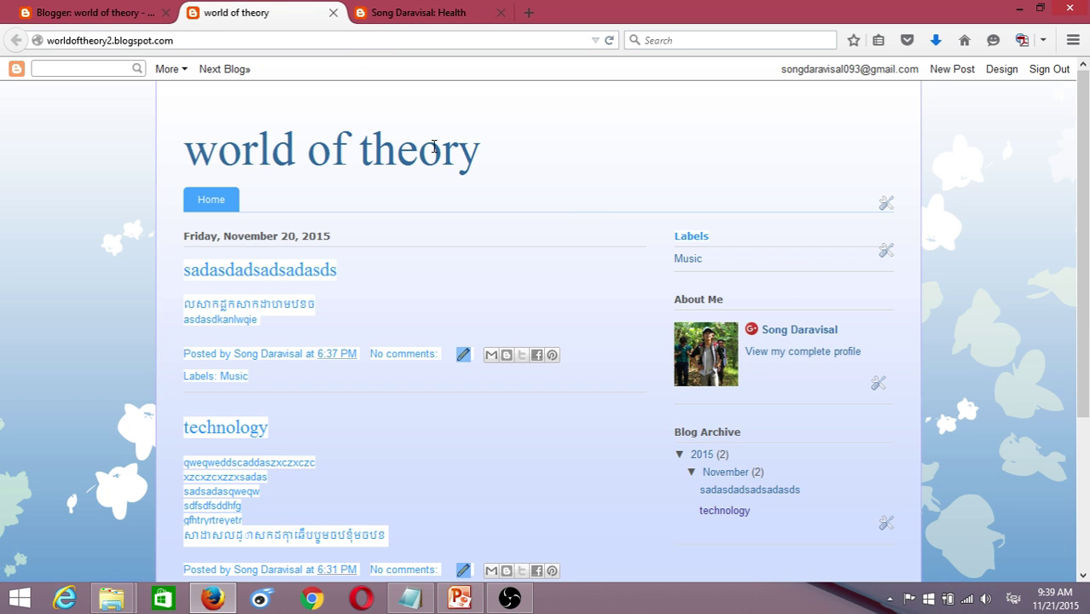
left_click(609, 41)
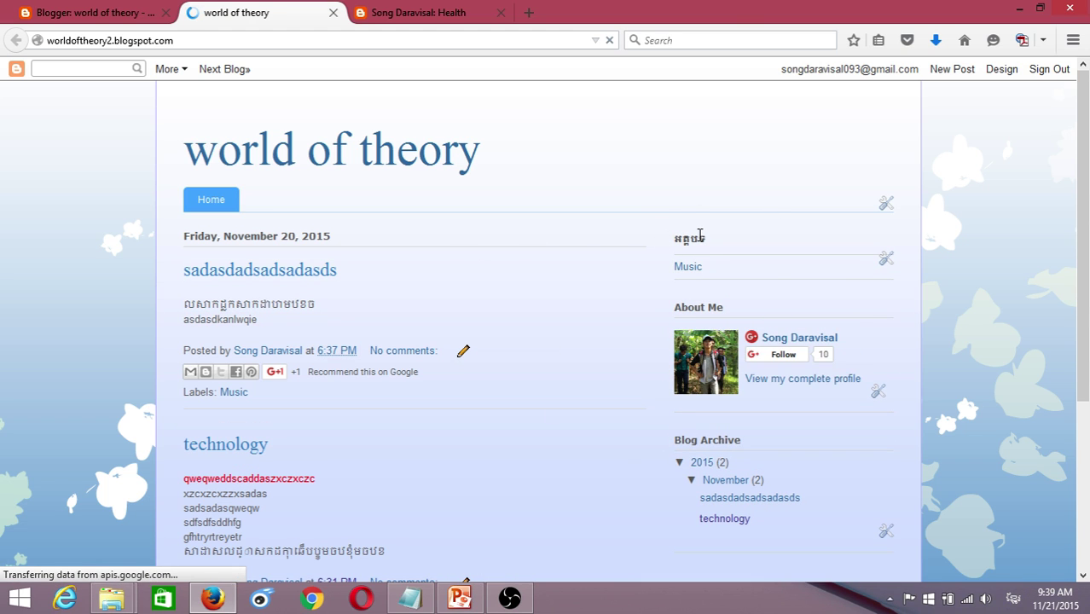
scroll(714, 243, "down", 2)
scroll(714, 243, "up", 2)
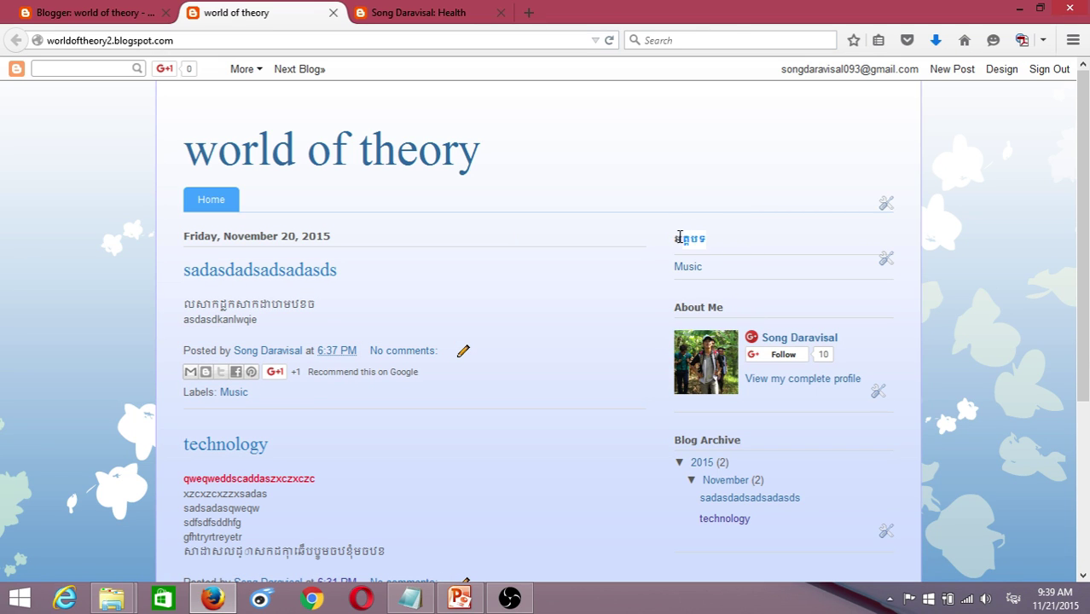
left_click_drag(680, 237, 646, 290)
left_click(705, 244)
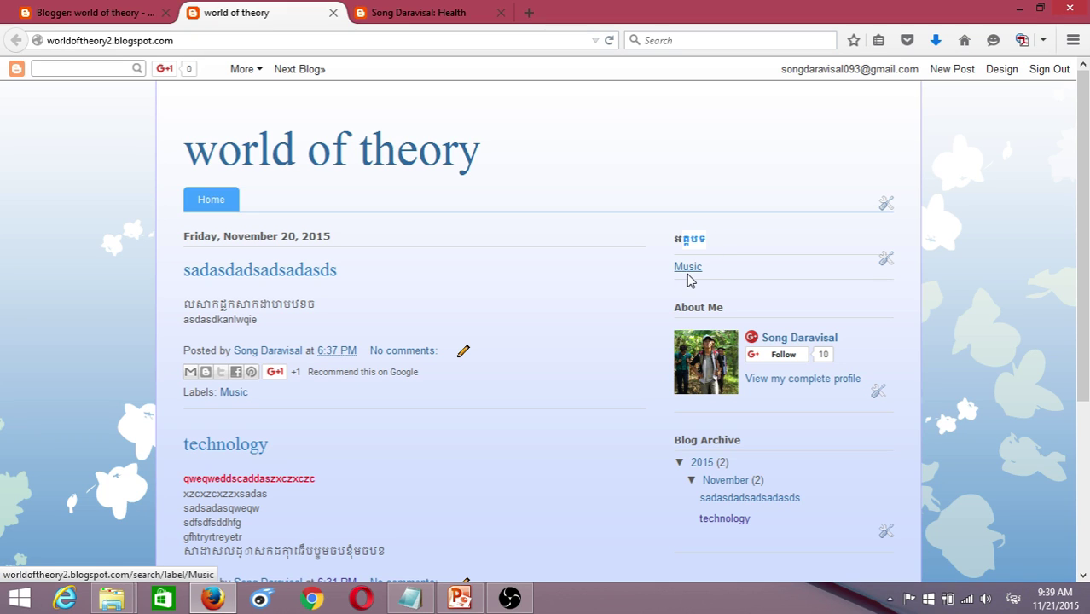
left_click(687, 271)
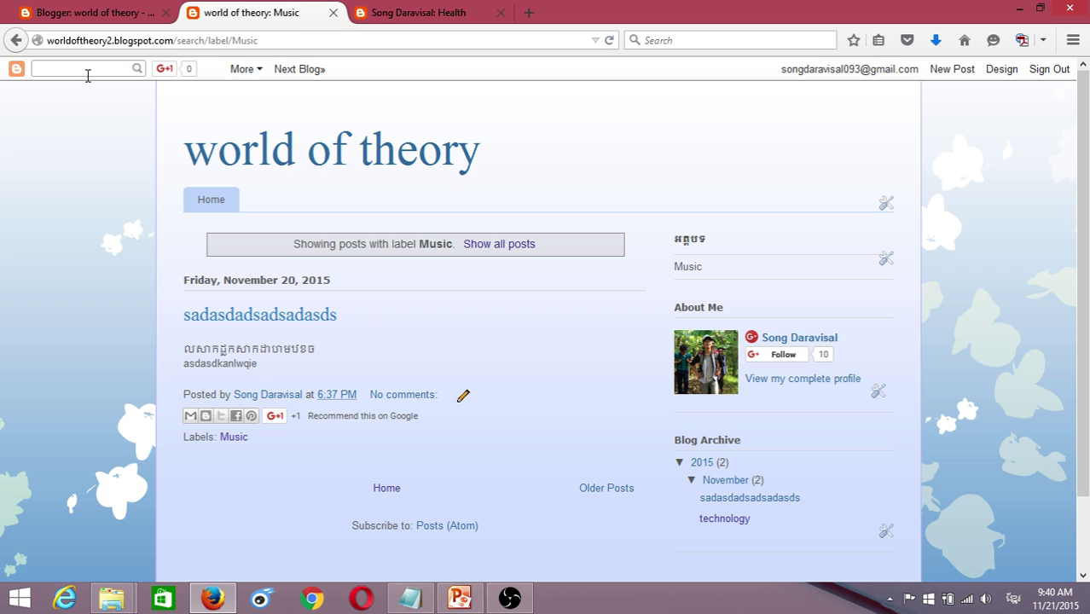
- Return to the blog home page, then reopen the Music label page
left_click(16, 40)
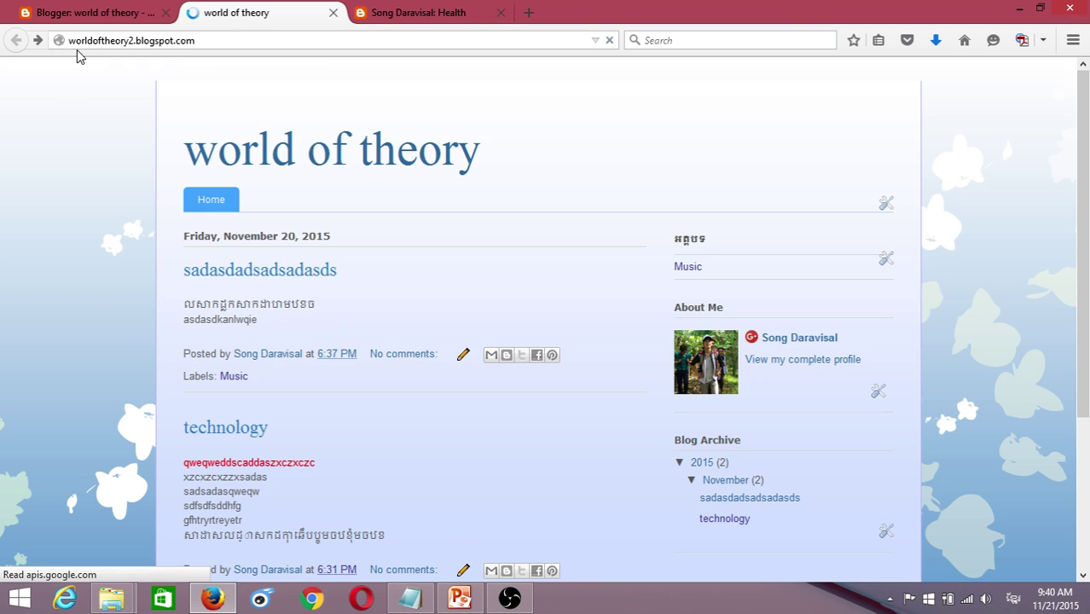
left_click(218, 212)
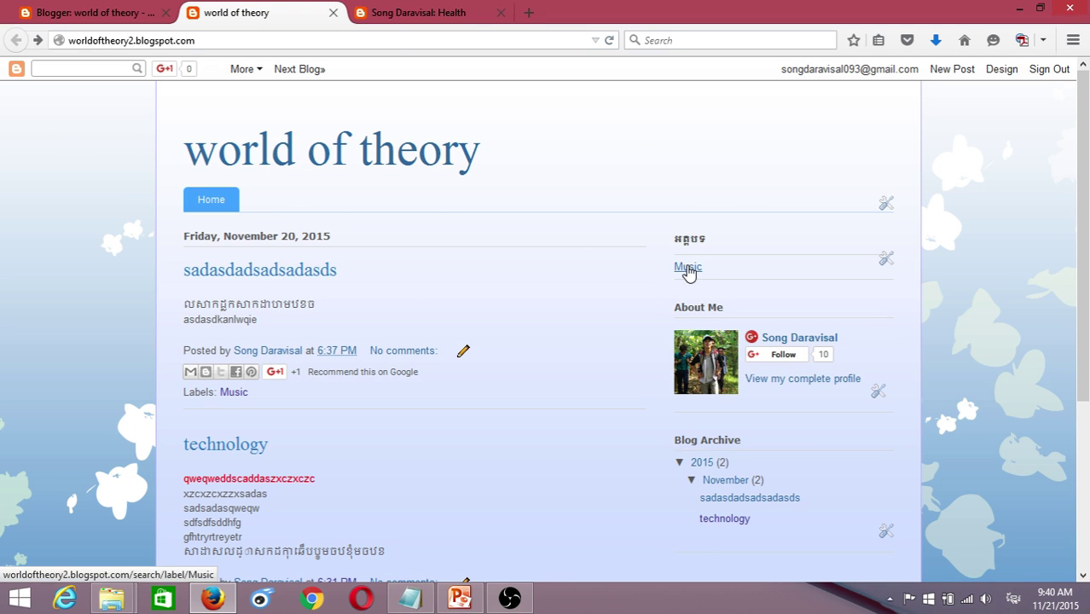
key("ctrl+shift+Tab")
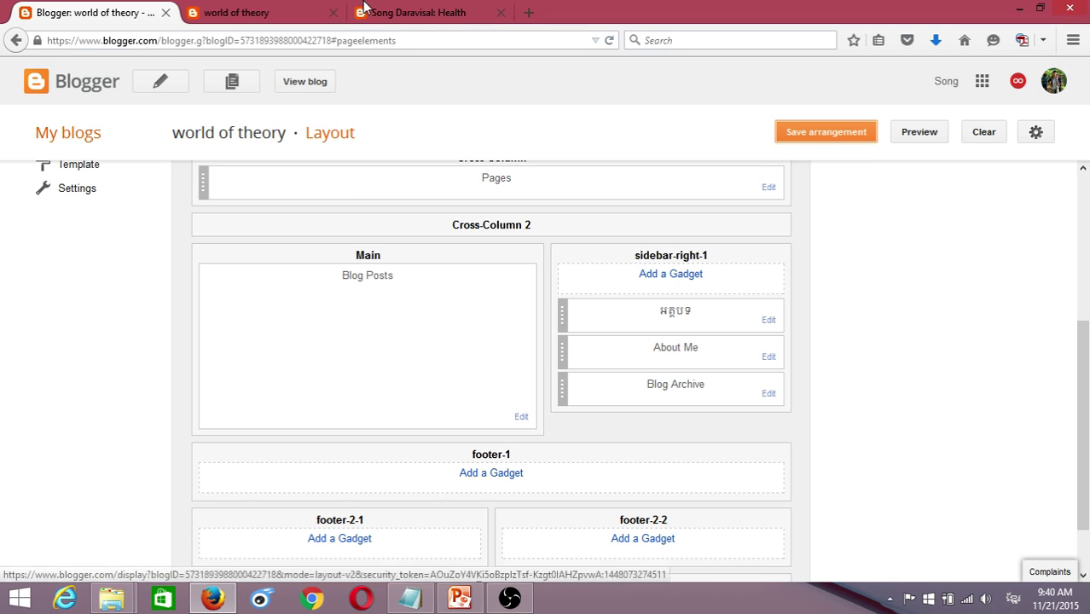
key("ctrl+Tab")
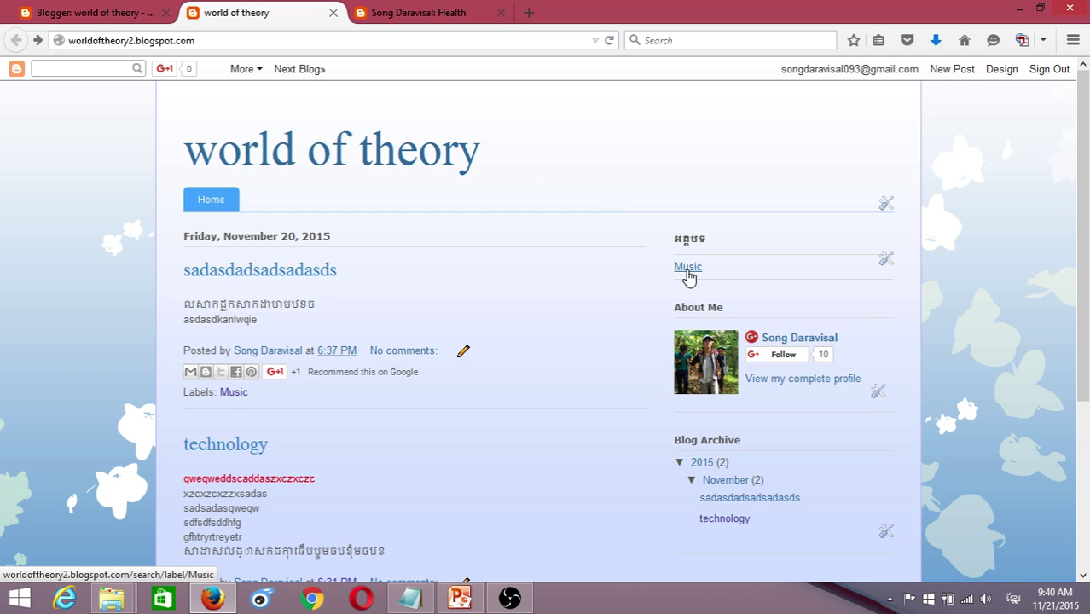
left_click(690, 270)
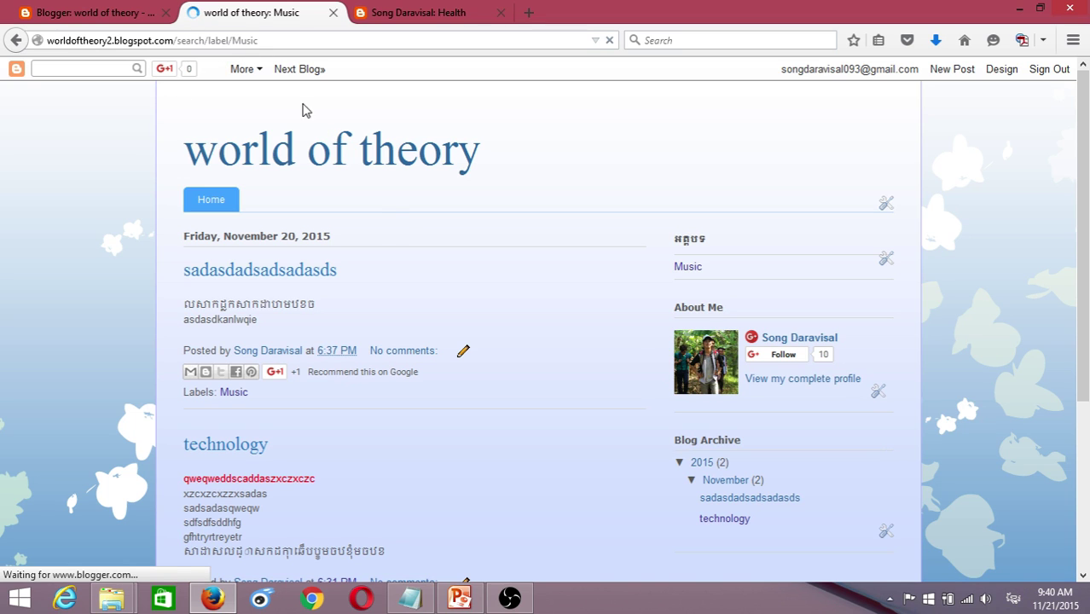
- Copy the Music label page's web address from the address bar
left_click(269, 39)
left_click_drag(269, 39, 46, 41)
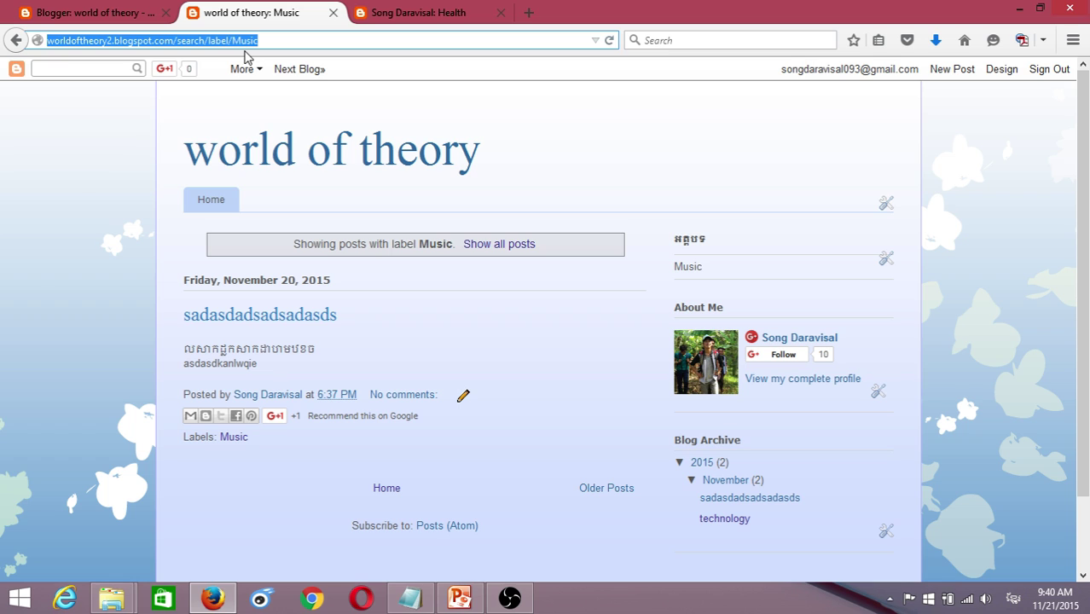
left_click(311, 41)
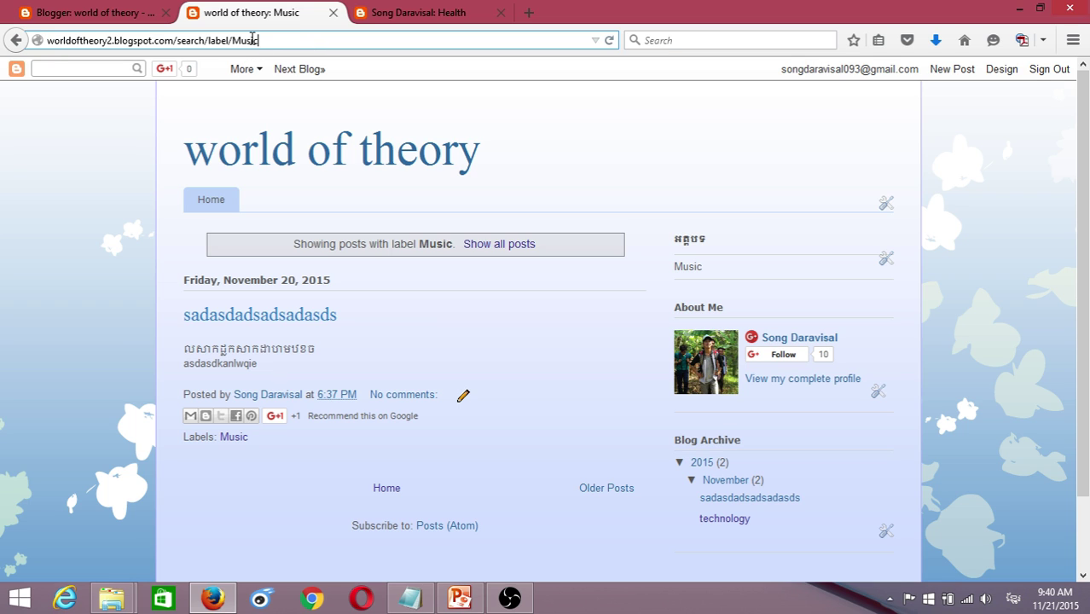
left_click_drag(253, 37, 19, 36)
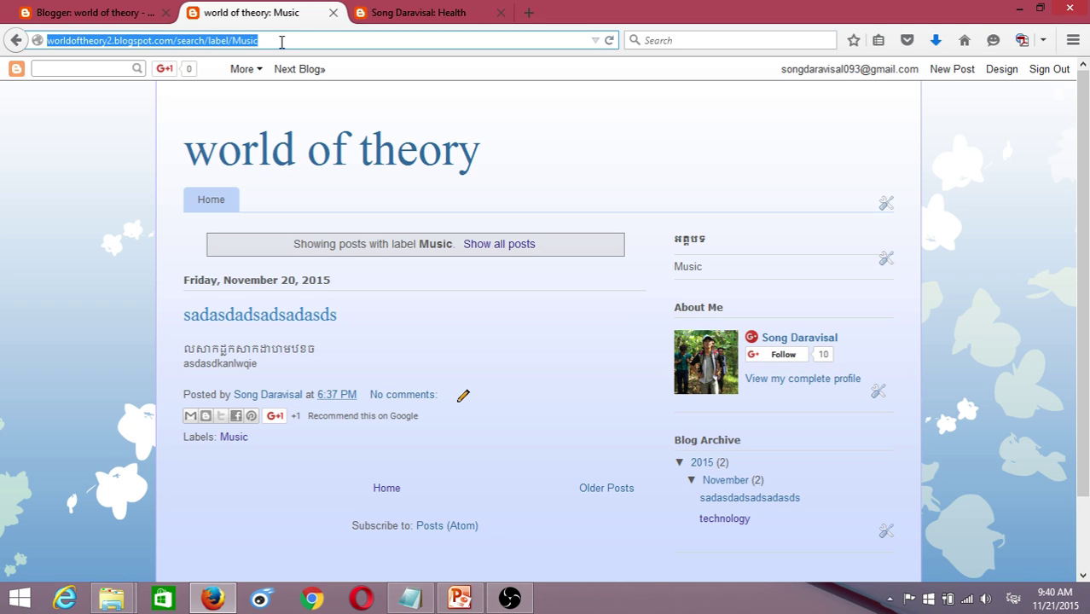
right_click(236, 38)
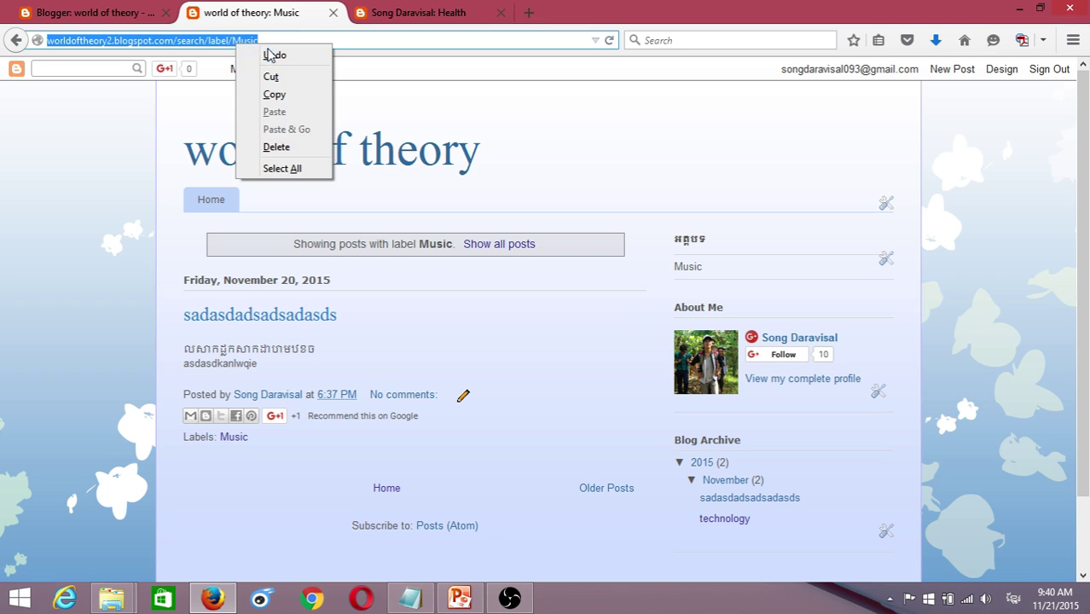
left_click(277, 91)
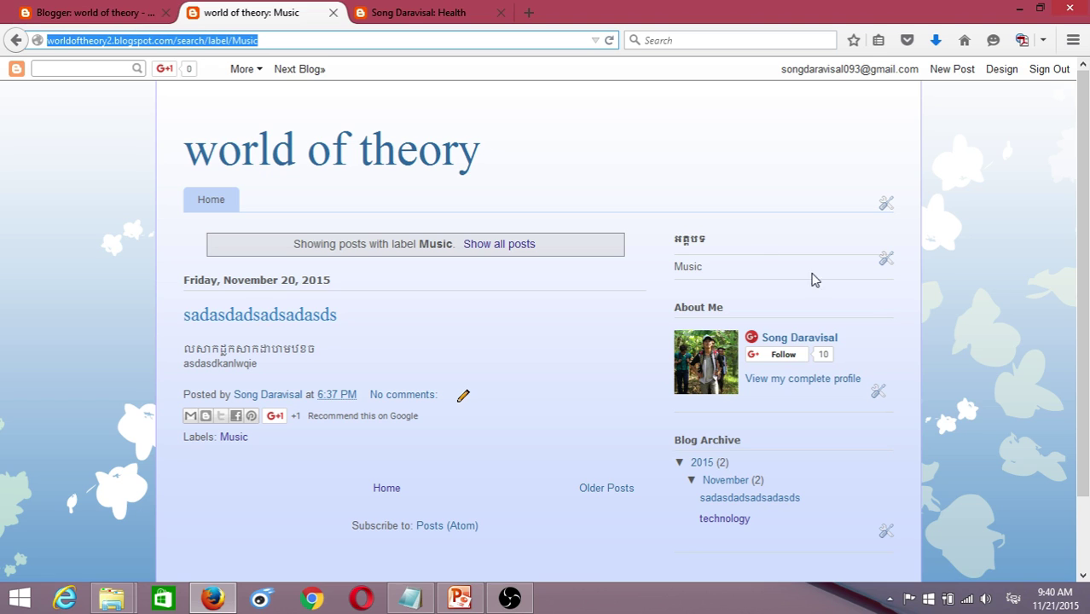
- Return to the Layout editor and scroll up to the Pages gadget
left_click(94, 11)
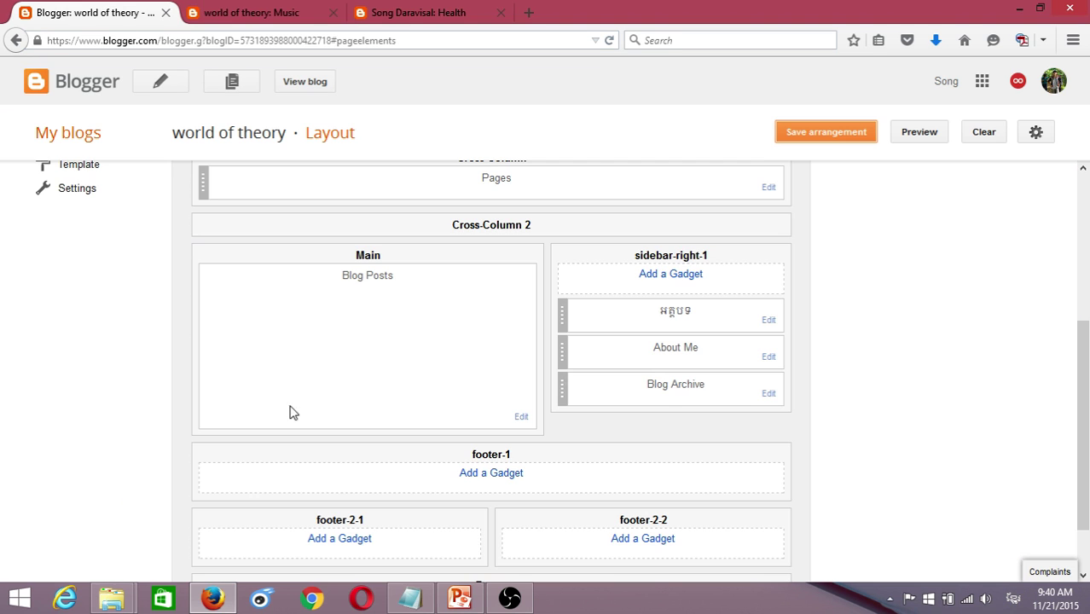
scroll(115, 248, "up", 3)
scroll(704, 407, "up", 1)
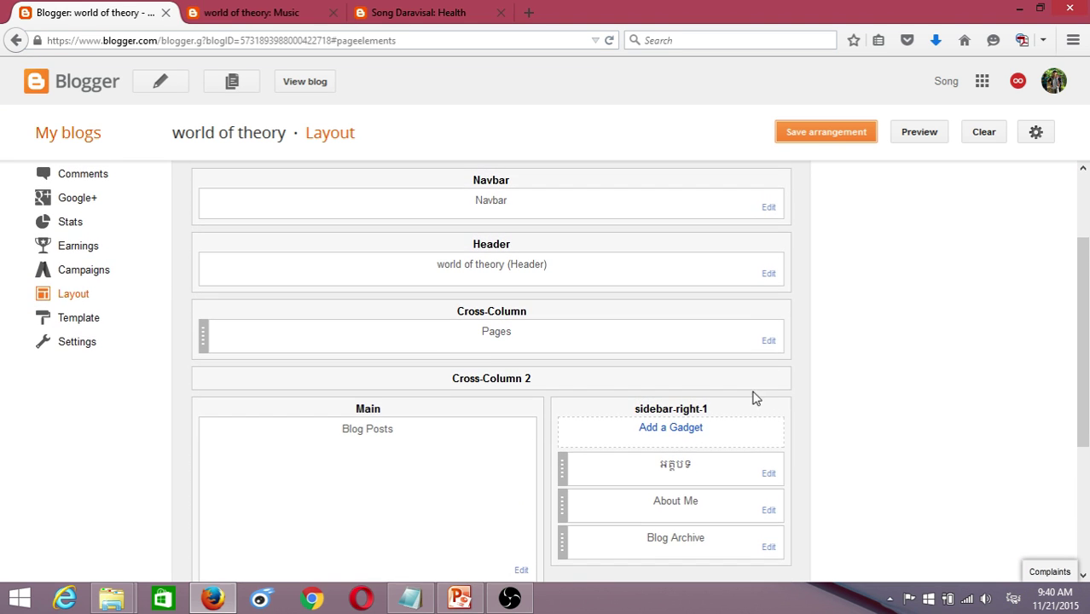
scroll(529, 339, "up", 1)
scroll(543, 386, "up", 1)
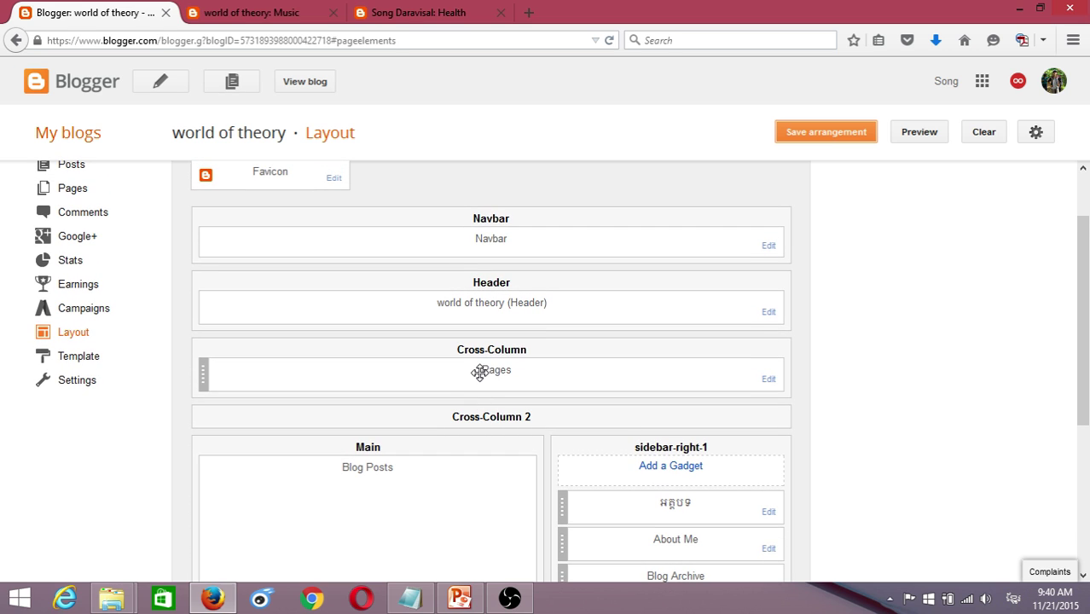
- In the Pages gadget, add an external link with the pasted Music label page address
left_click(769, 381)
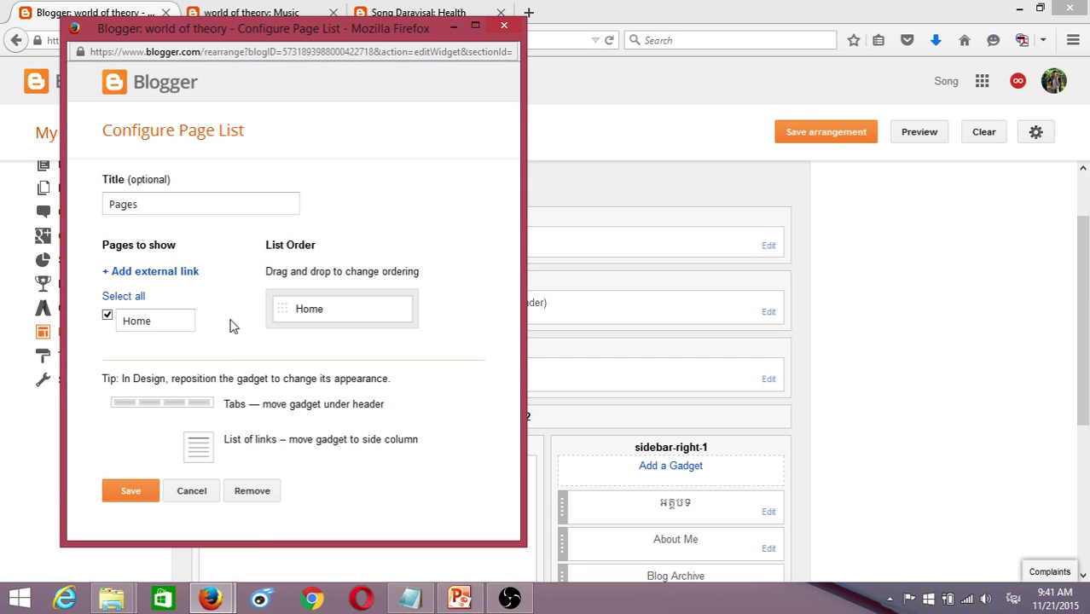
left_click(157, 278)
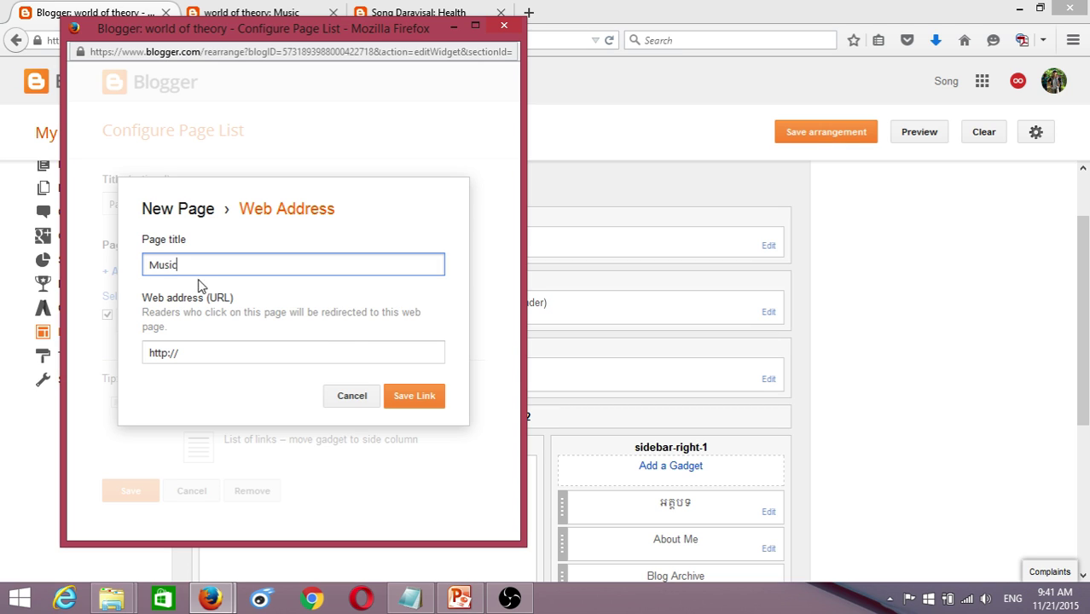
left_click(230, 355)
left_click_drag(209, 356, 128, 341)
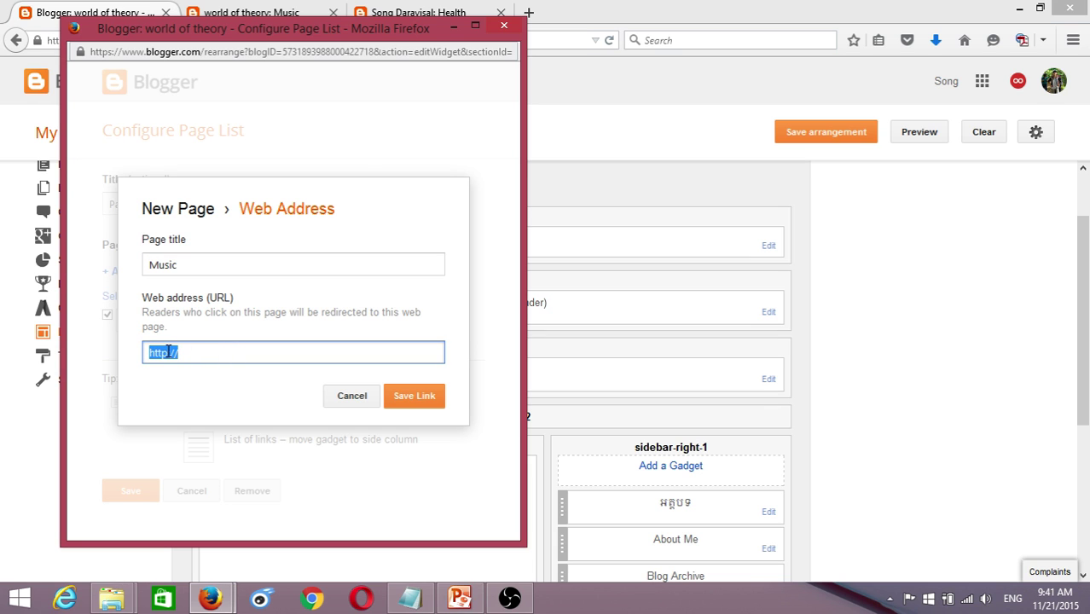
right_click(198, 342)
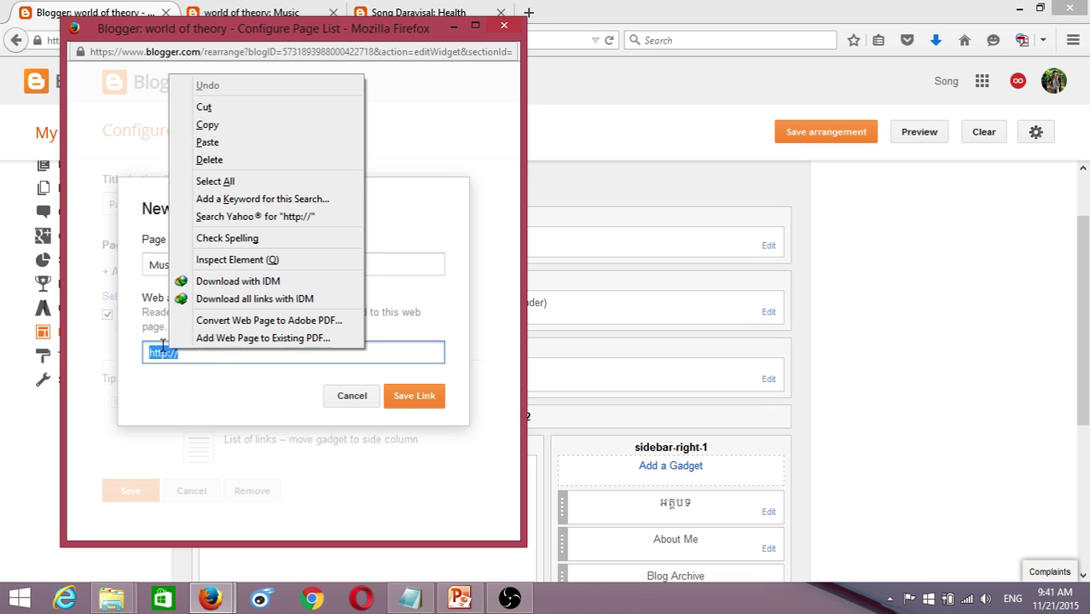
left_click(207, 142)
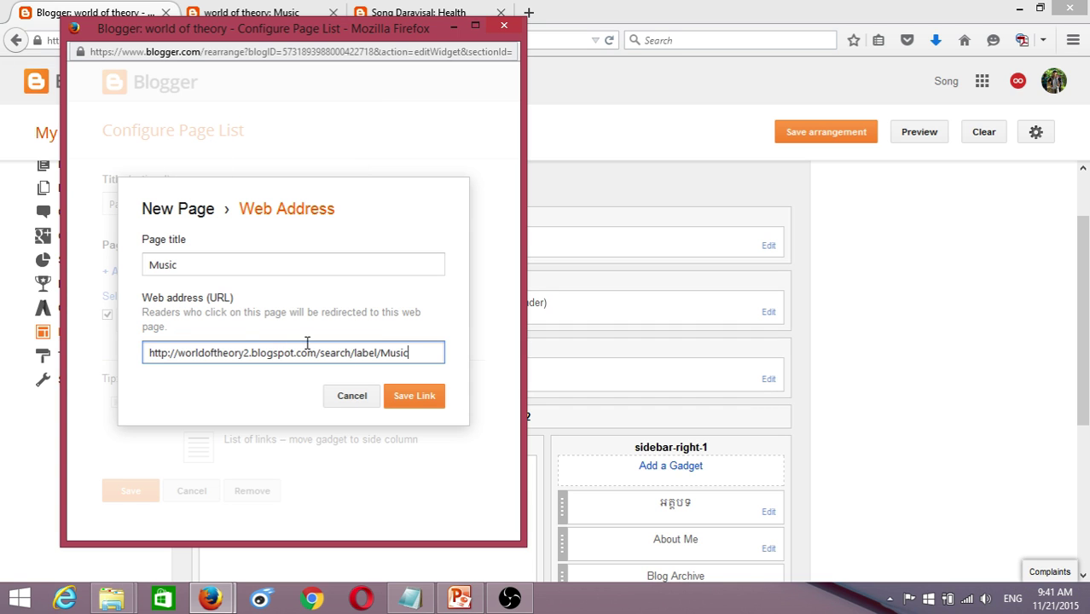
left_click_drag(422, 352, 141, 340)
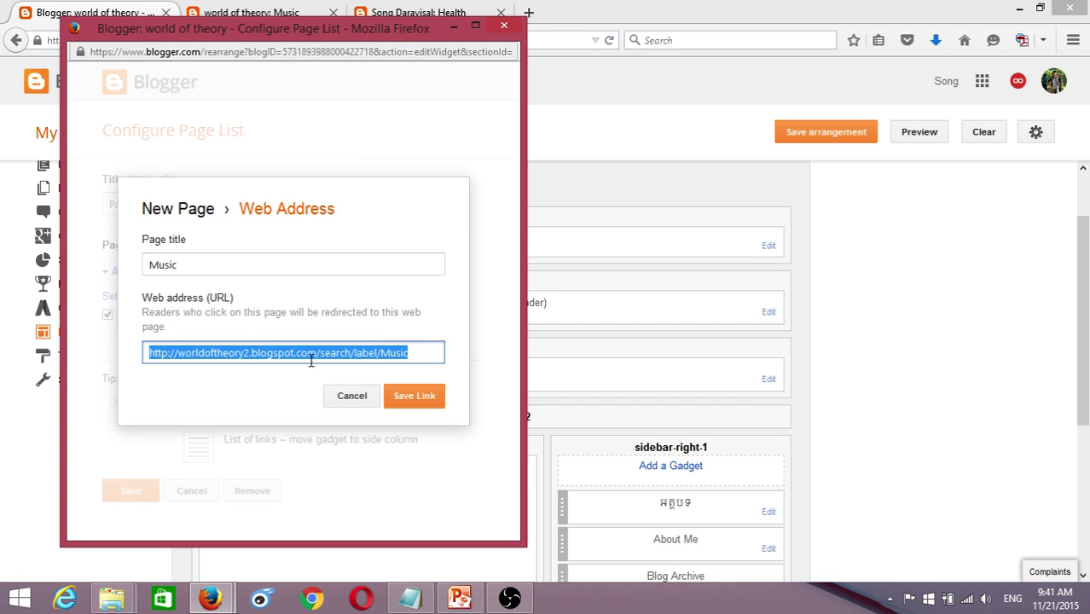
- Verify the Music page address, then save the Music link and the Pages gadget
left_click(300, 13)
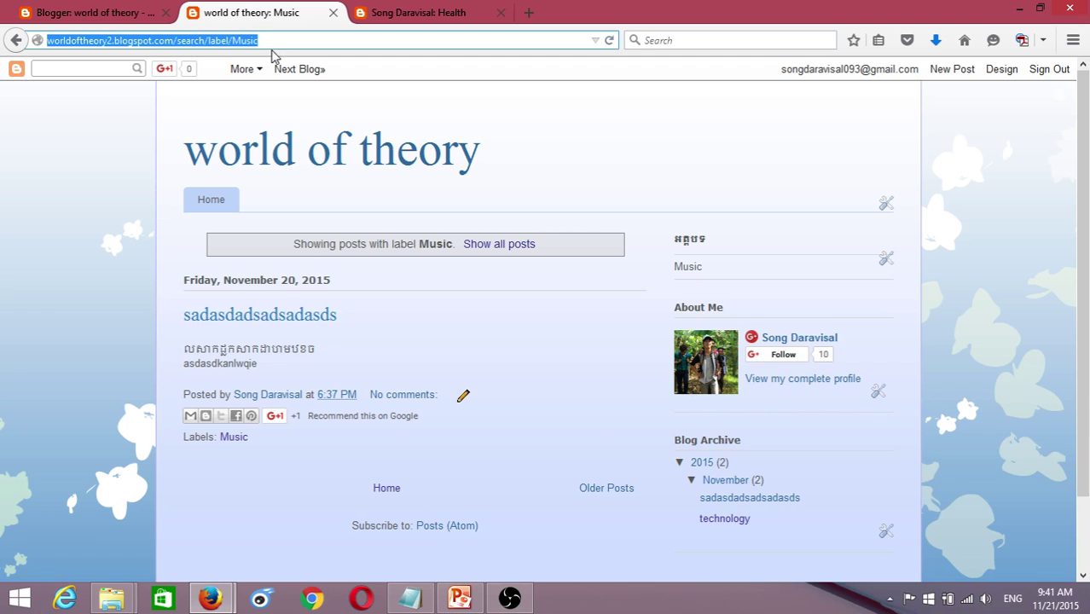
left_click(95, 13)
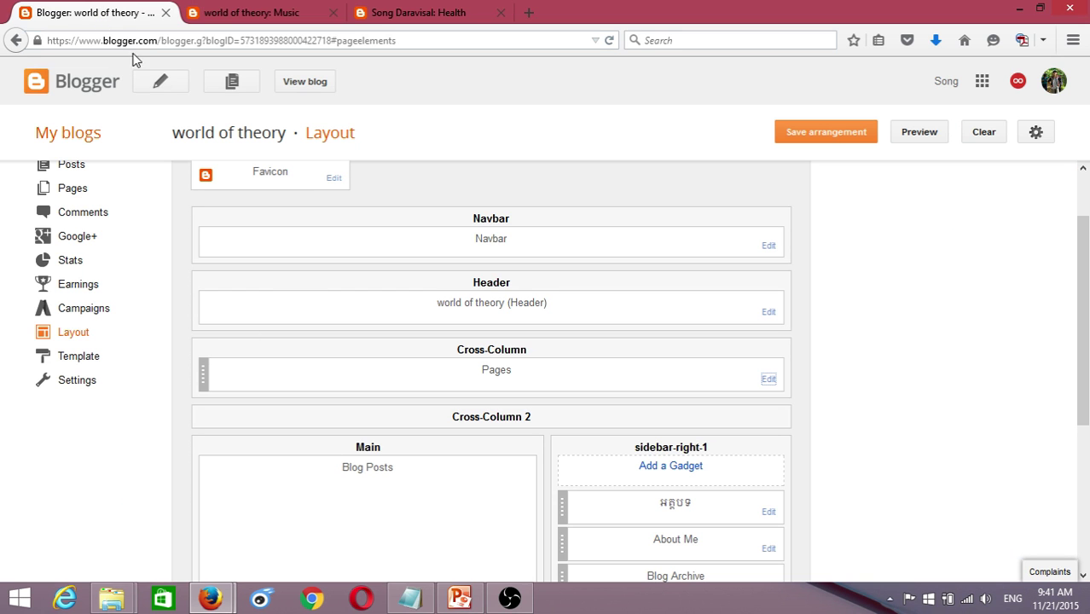
mouse_move(210, 598)
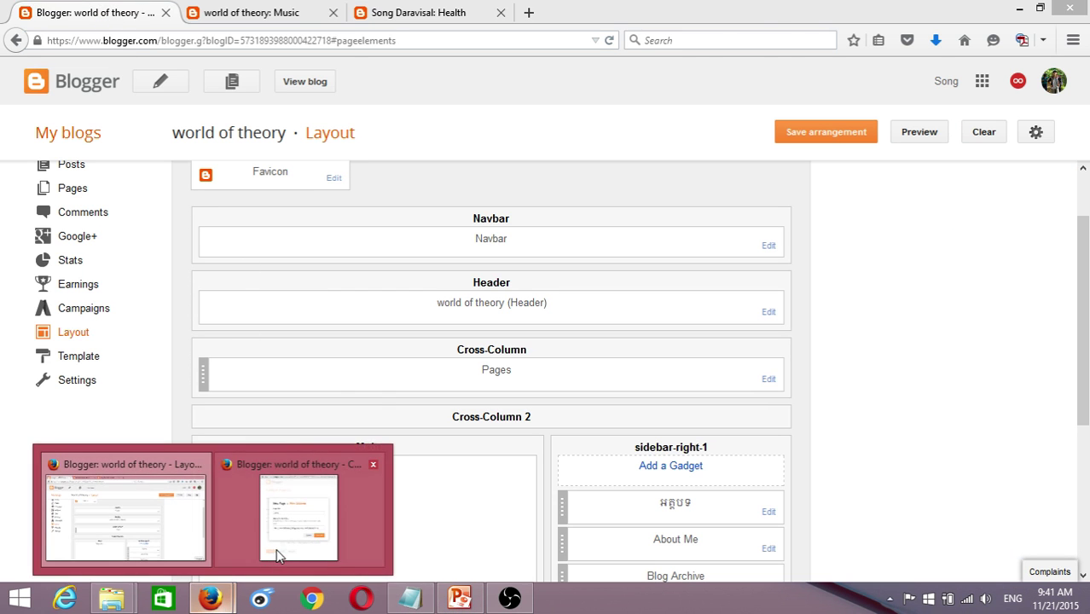
left_click(279, 540)
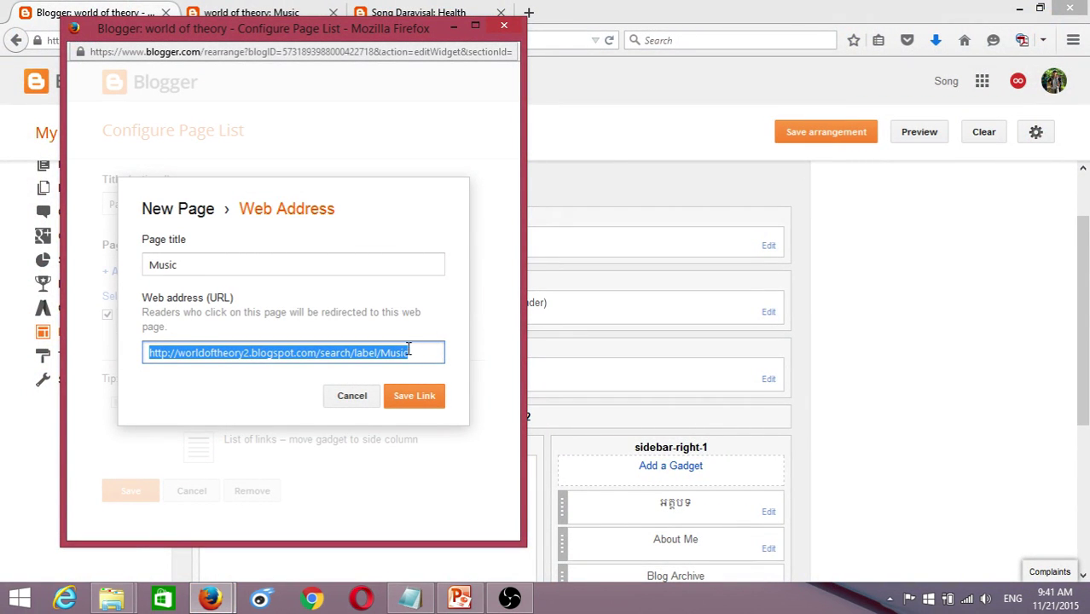
left_click(410, 349)
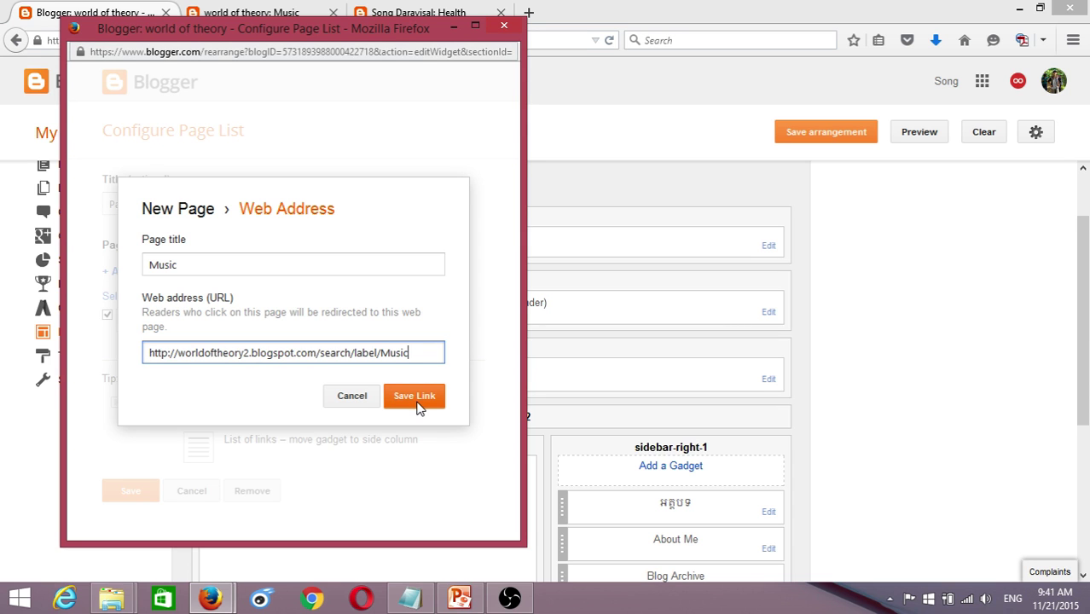
left_click(415, 397)
scroll(256, 460, "down", 2)
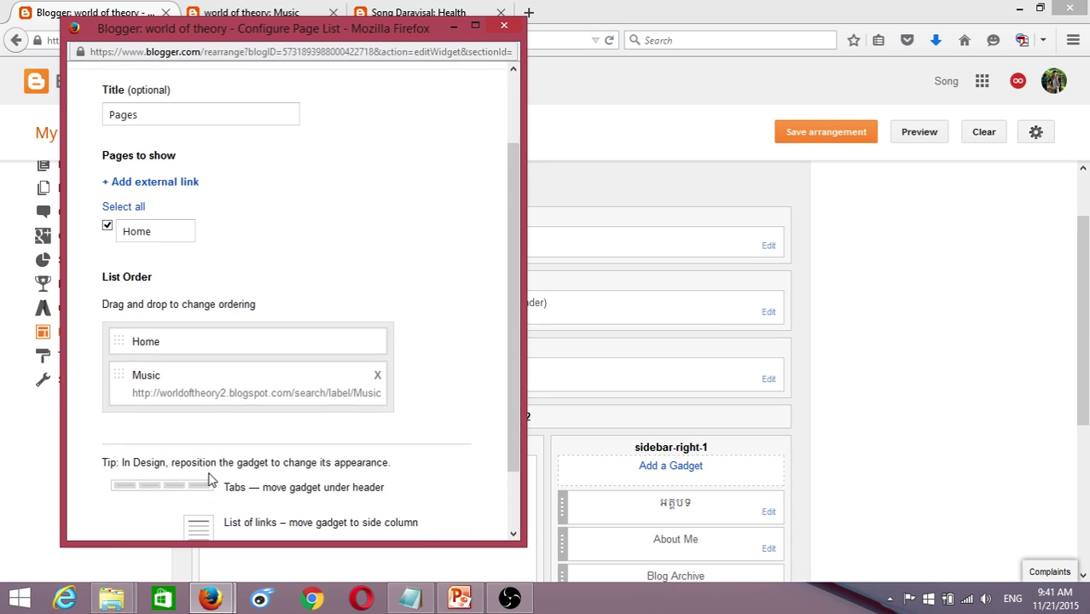
scroll(256, 486, "down", 2)
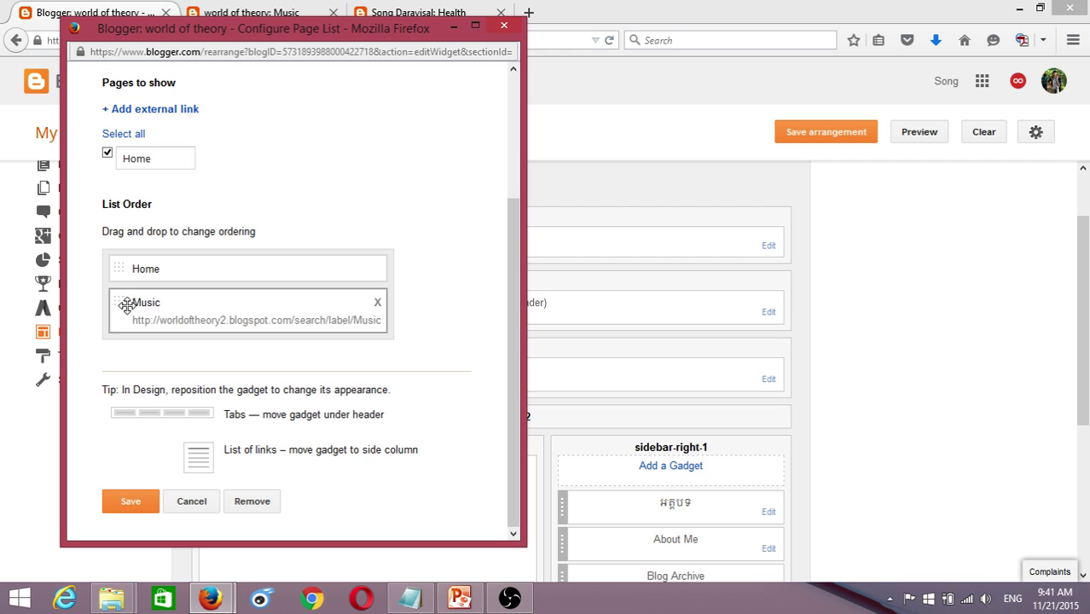
left_click(130, 503)
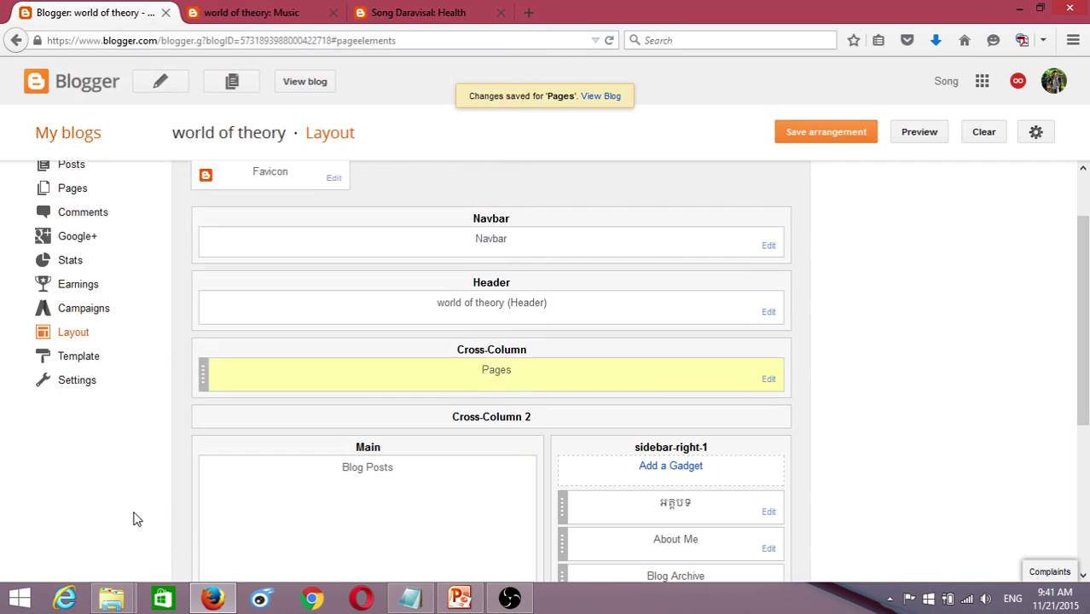
left_click(259, 21)
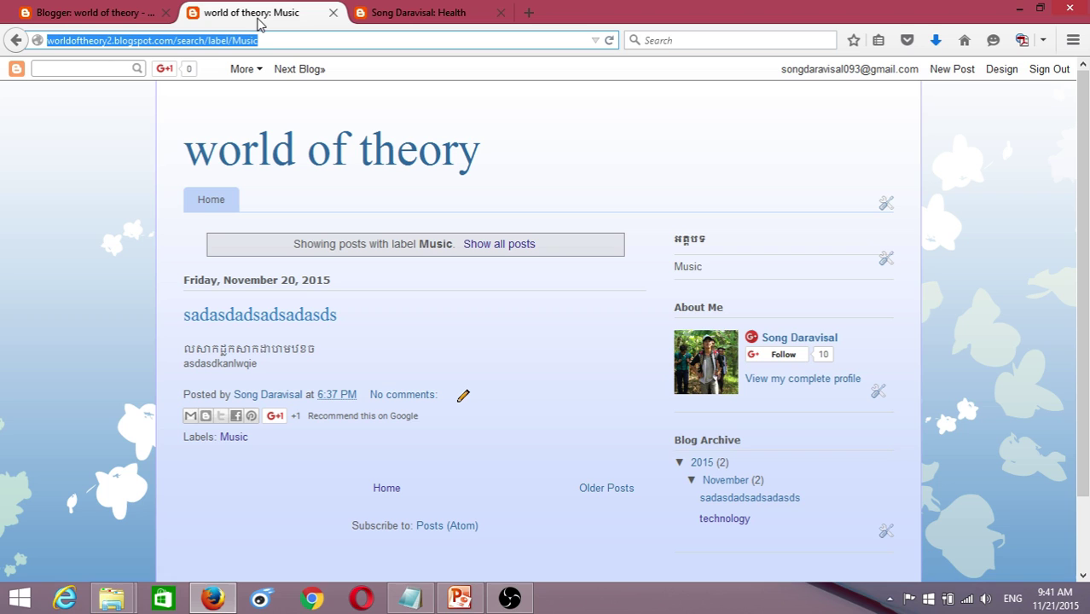
left_click(609, 40)
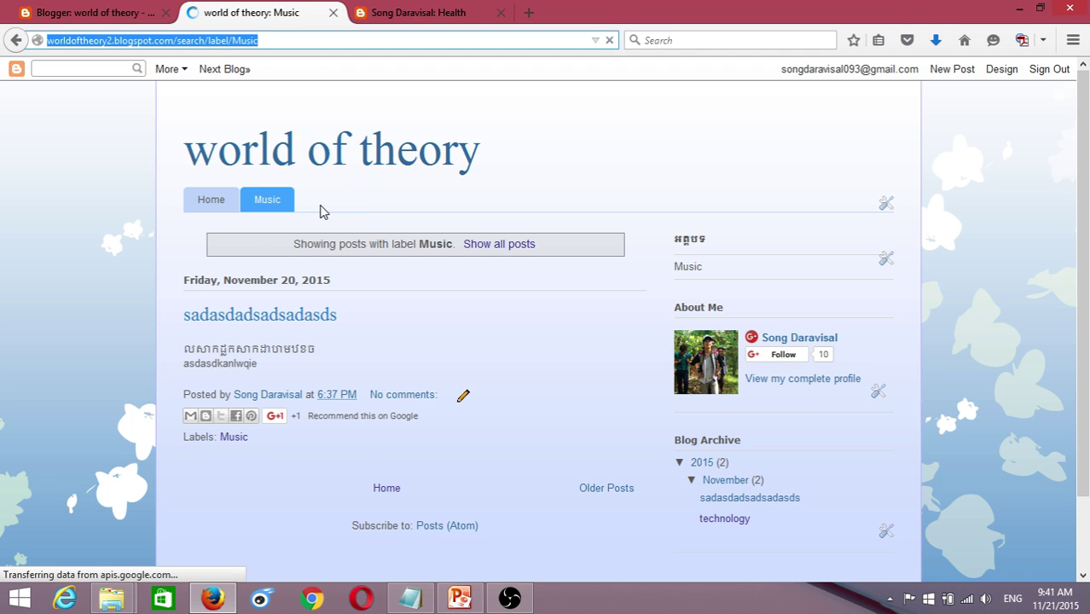
left_click(267, 207)
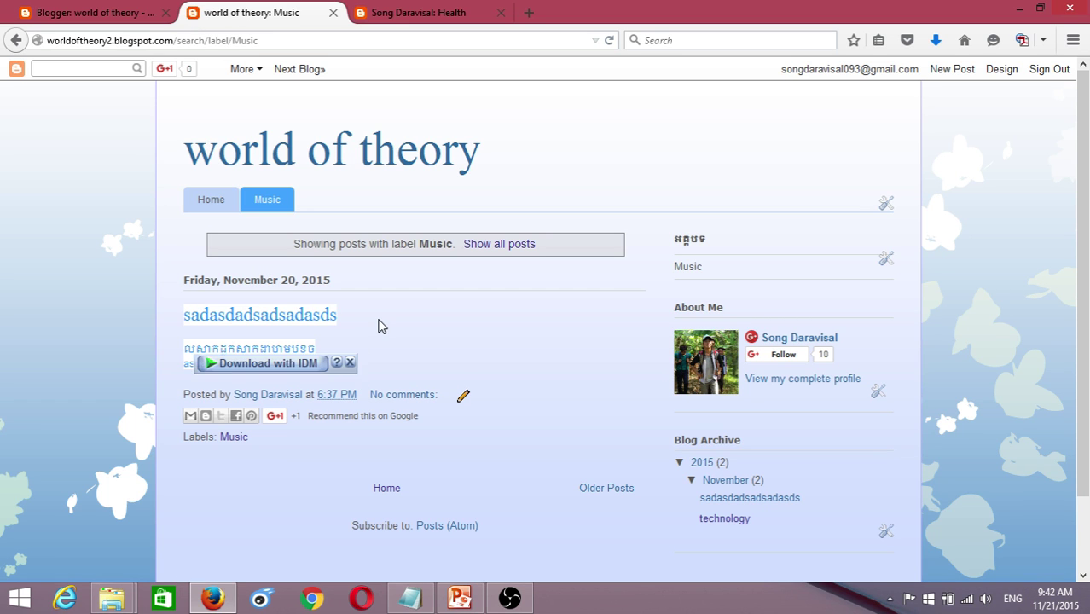
left_click(68, 13)
scroll(128, 256, "up", 2)
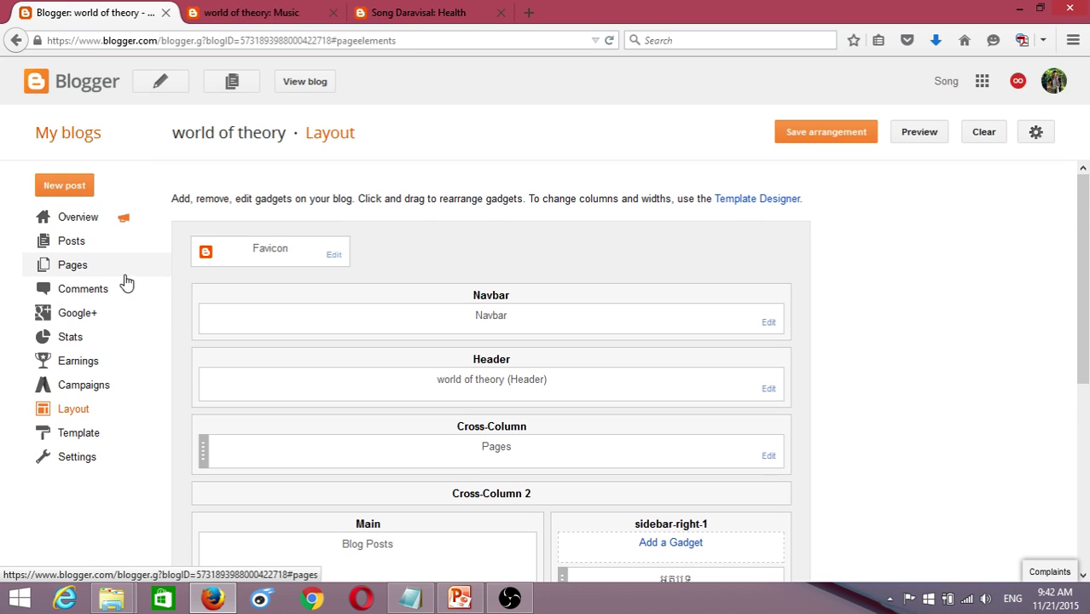
- Publish a new test post titled 'asdasadas…' with three lines of placeholder body text
left_click(75, 244)
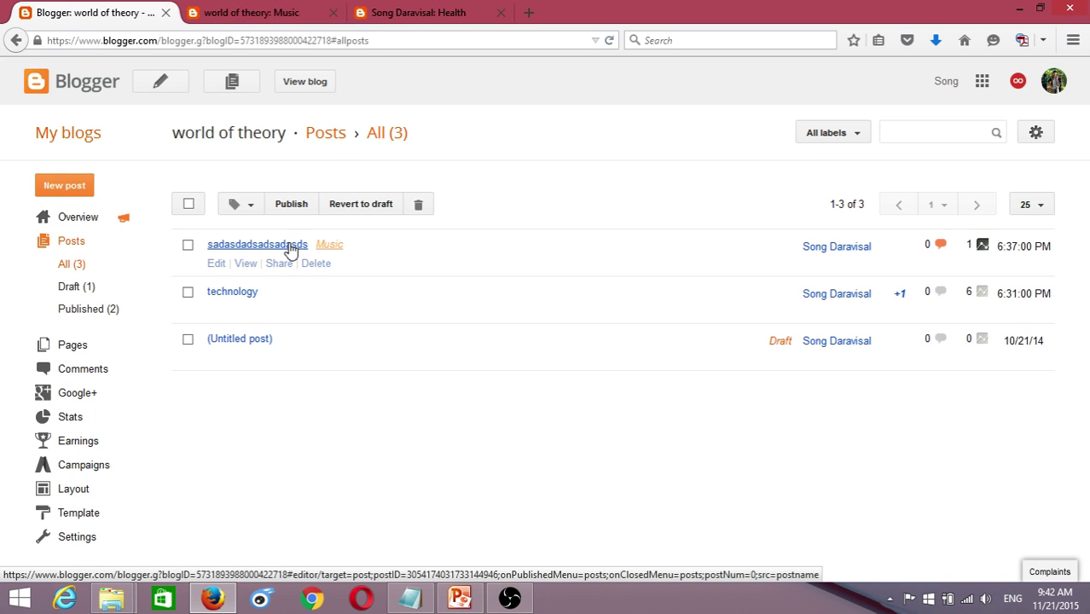
left_click(154, 87)
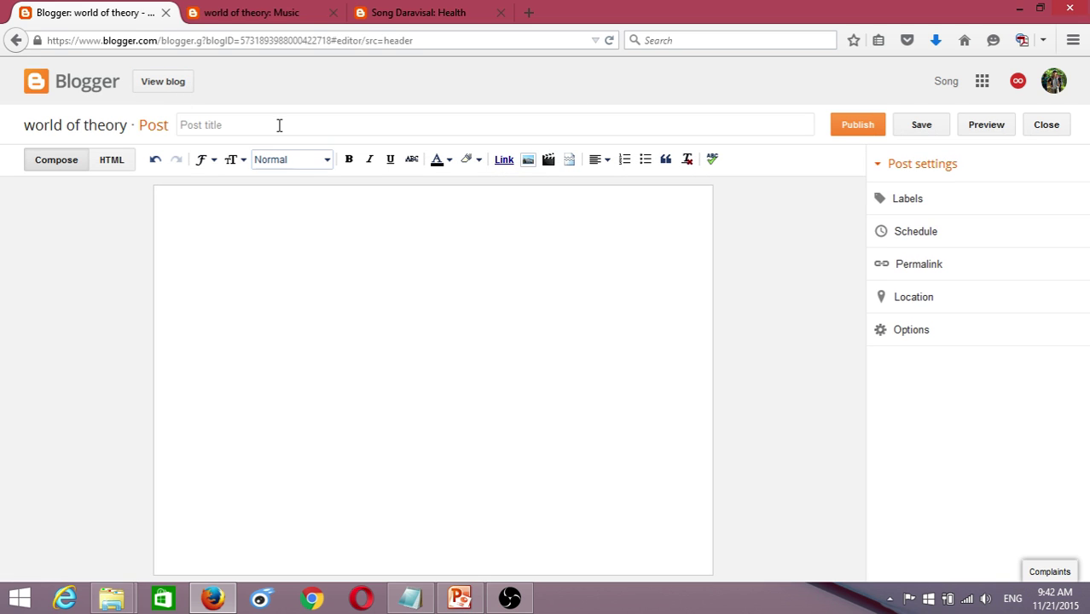
left_click(282, 125)
type("asdasadas")
type("vxcvxcvxcxcvxcv")
type("xcqjwejqwo")
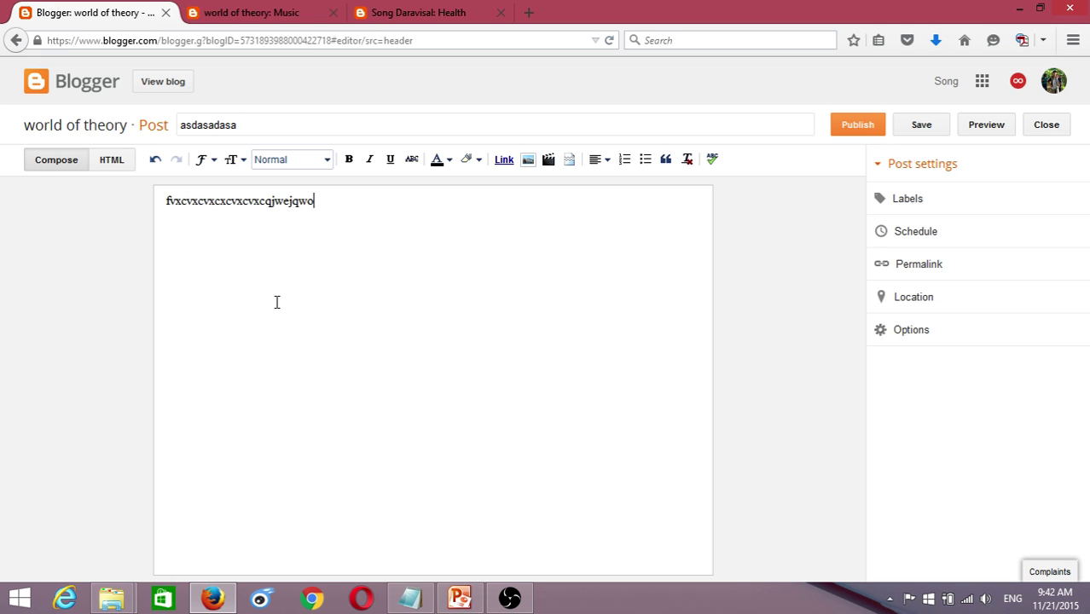
type("eqiweoqweqweqweqoiieqqwoeiqwkl")
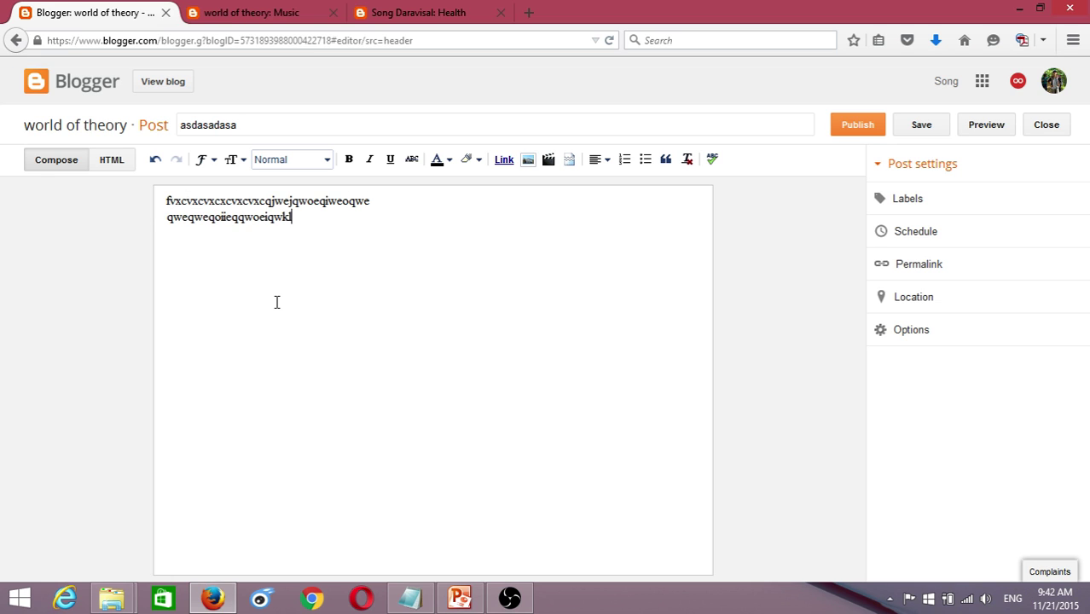
type("xcvxcjvlxcvx")
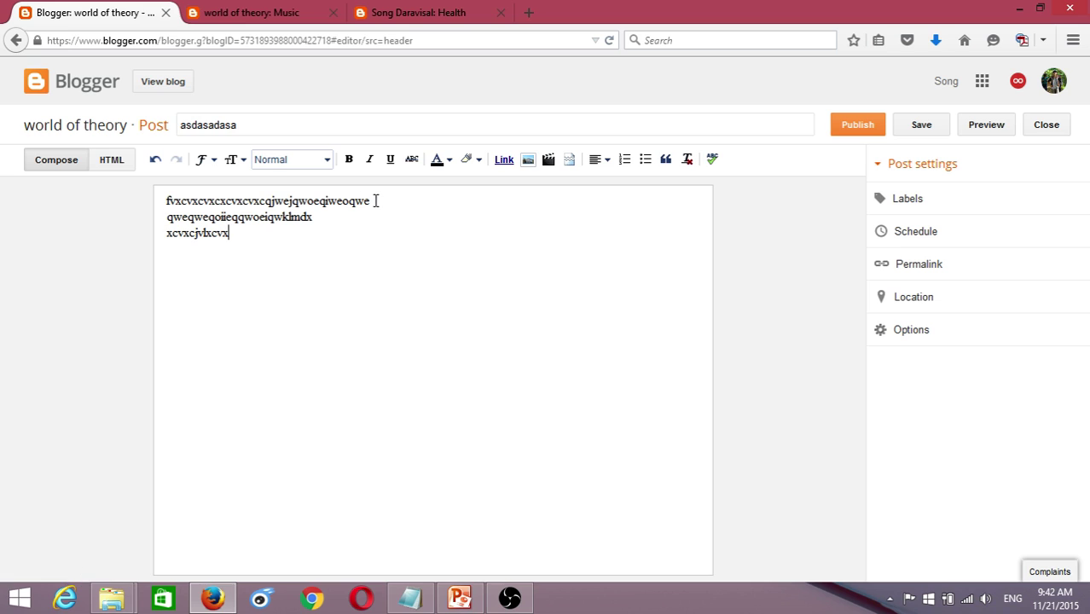
left_click_drag(238, 240, 155, 200)
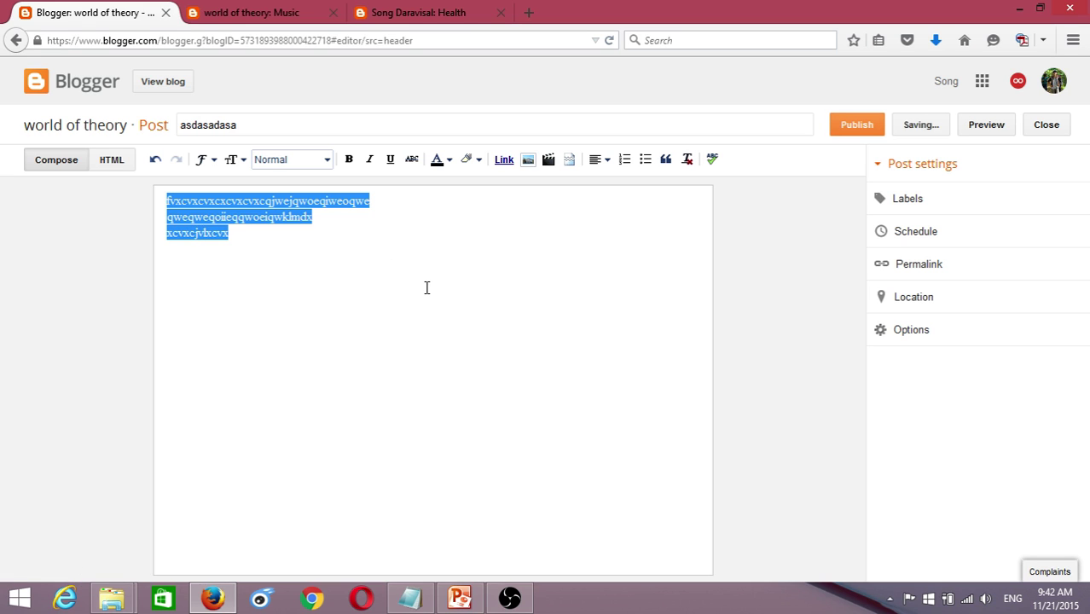
left_click(891, 207)
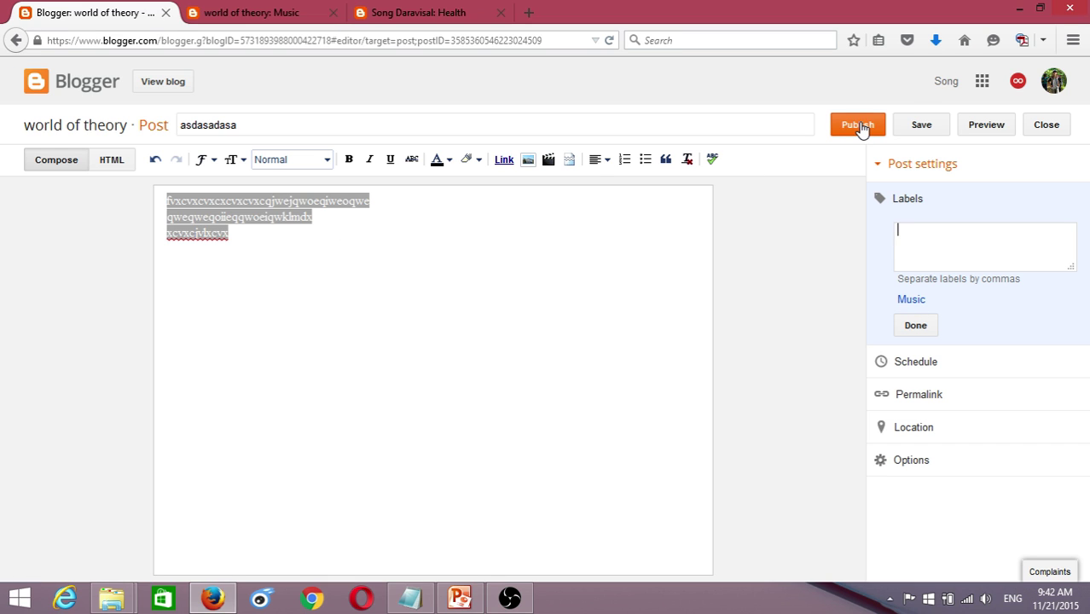
left_click(858, 125)
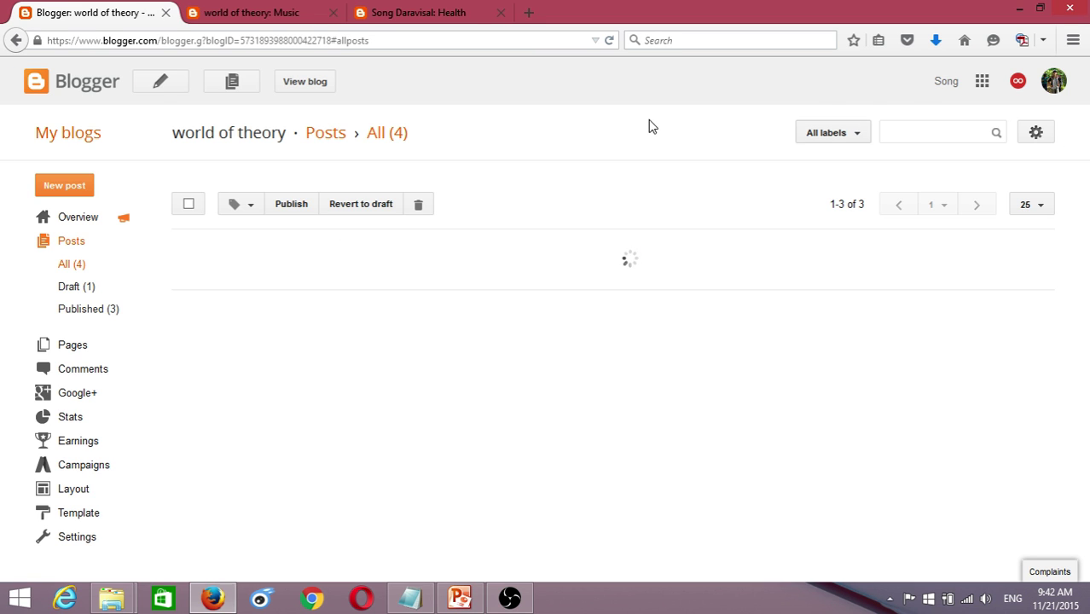
left_click(226, 13)
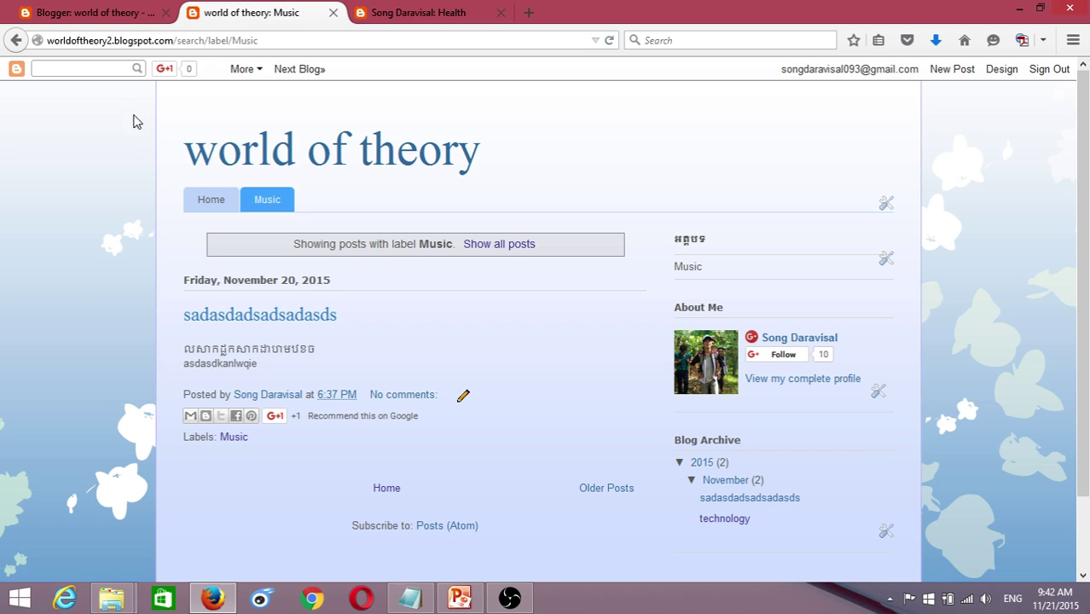
left_click(608, 40)
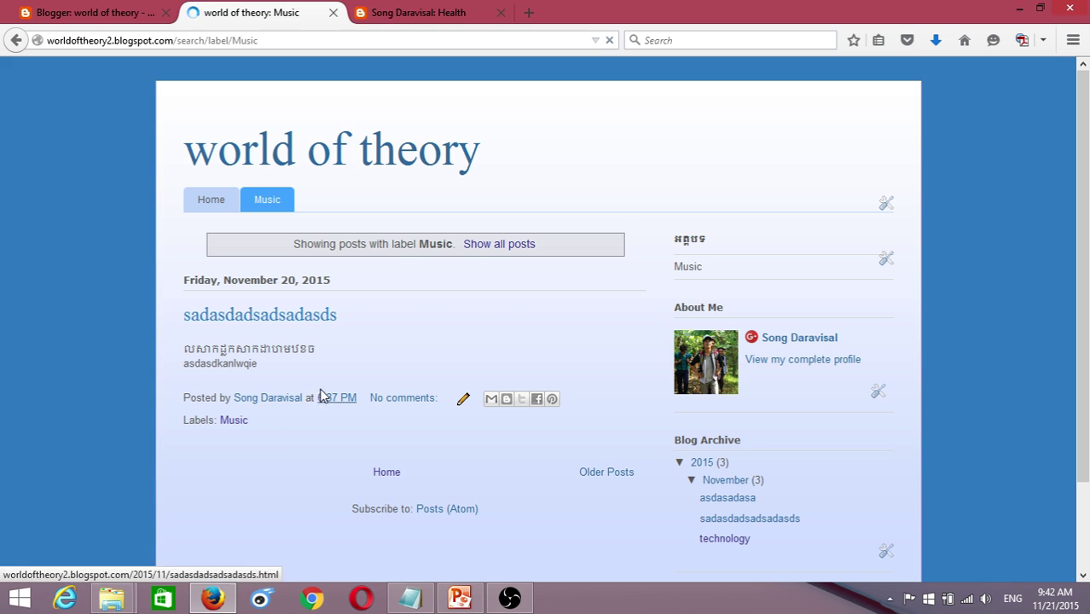
left_click_drag(300, 357, 190, 317)
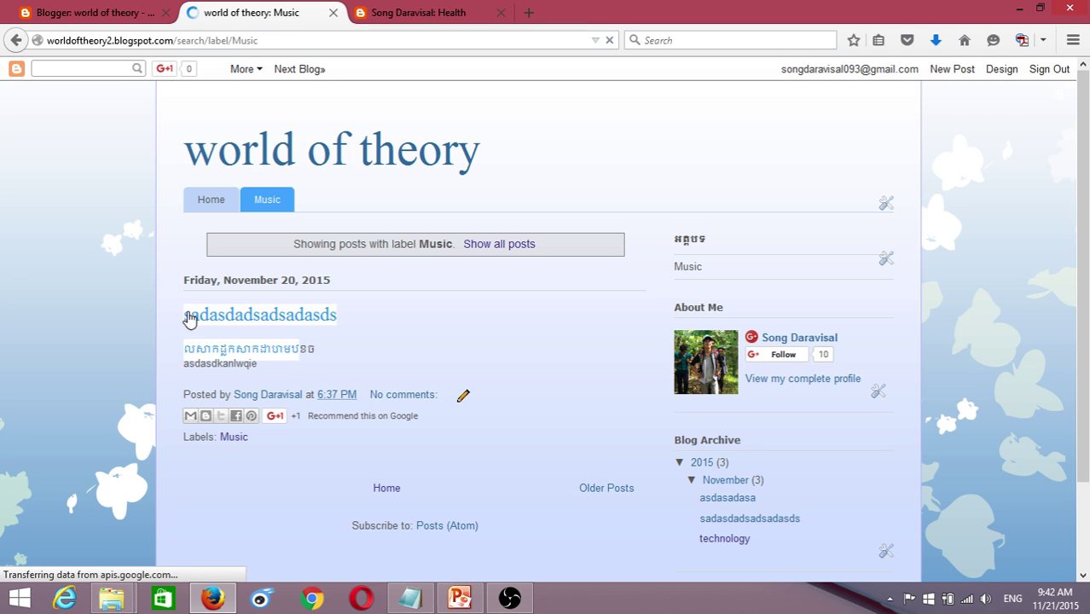
left_click(348, 346)
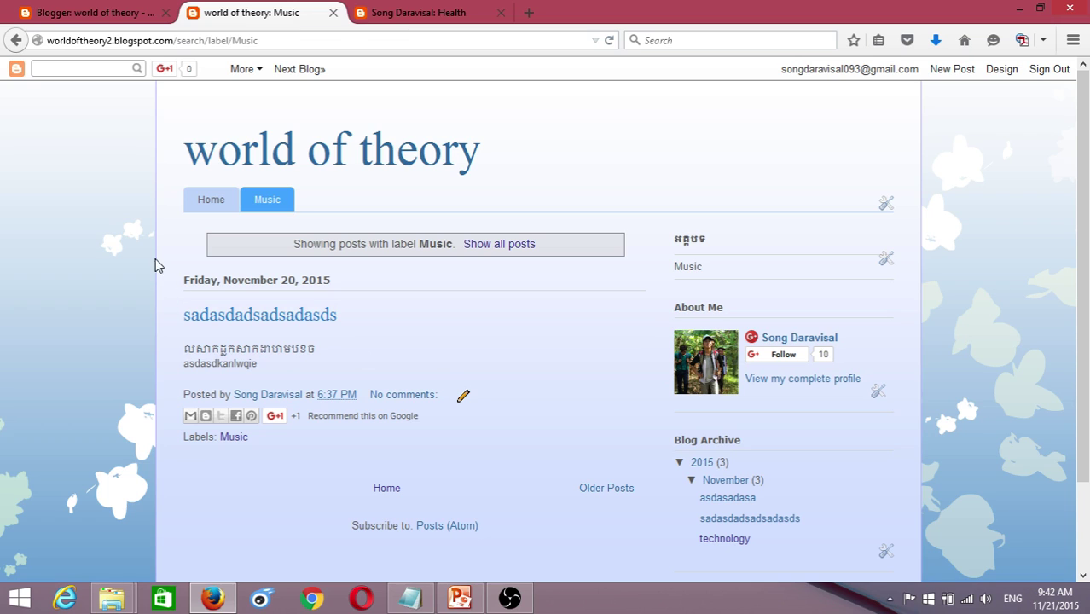
left_click(219, 208)
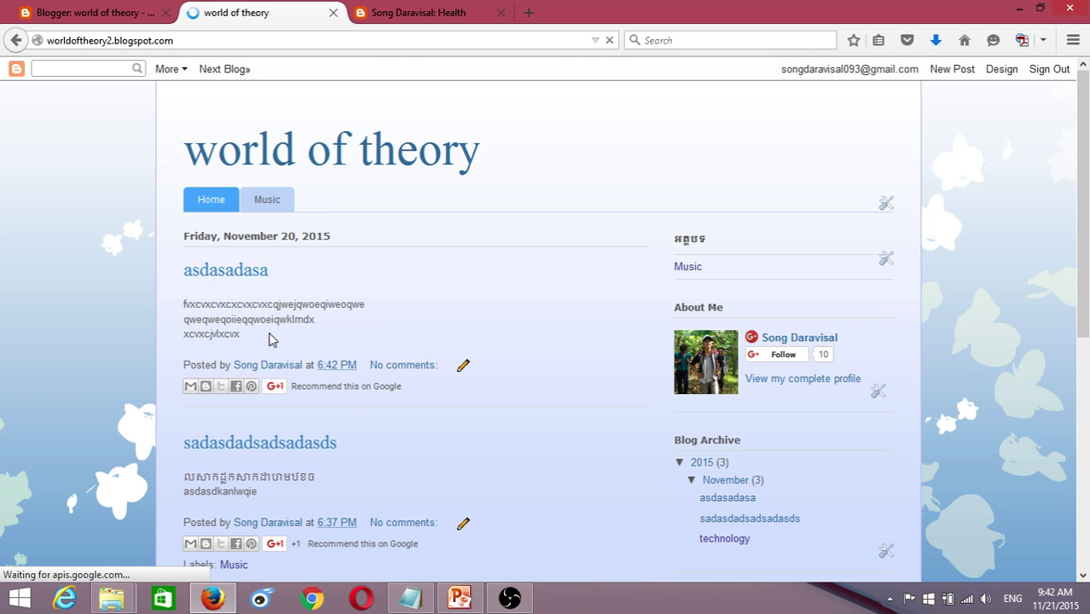
key("ctrl+shift+Tab")
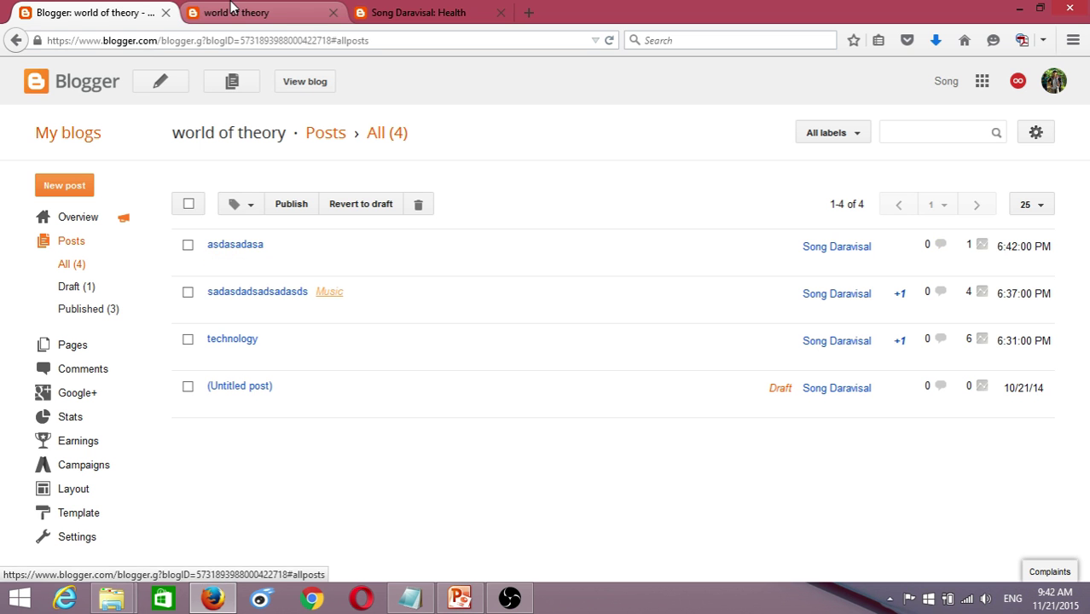
key("ctrl+Tab")
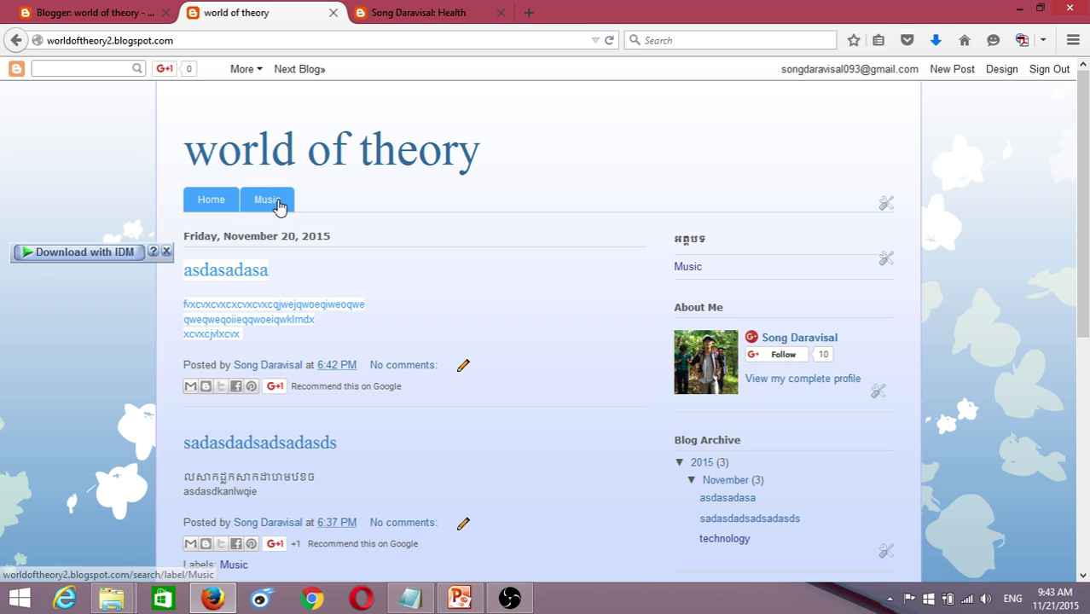
left_click(94, 13)
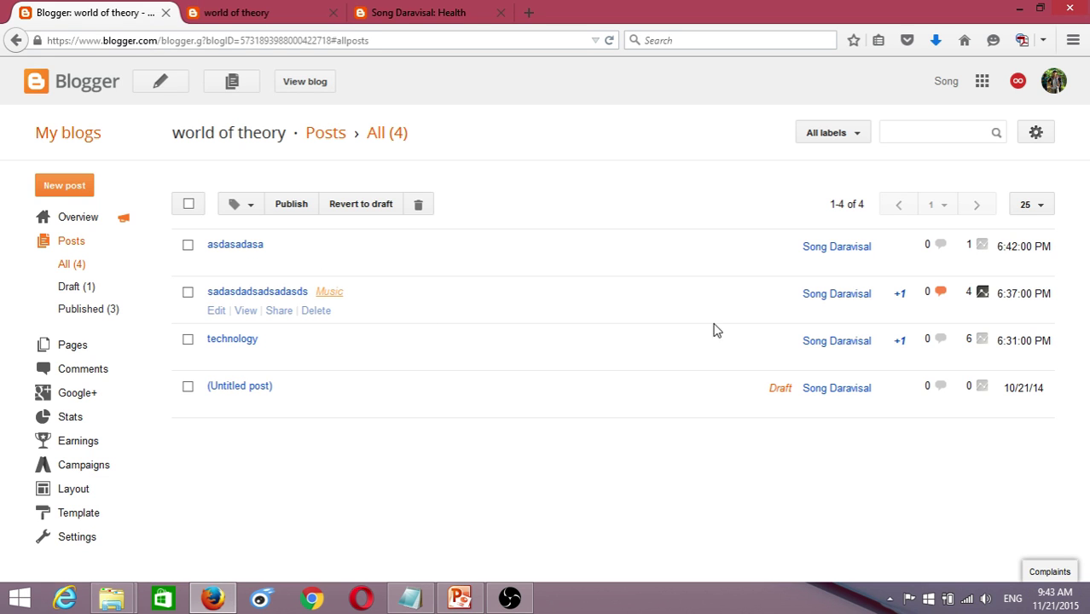
left_click(163, 82)
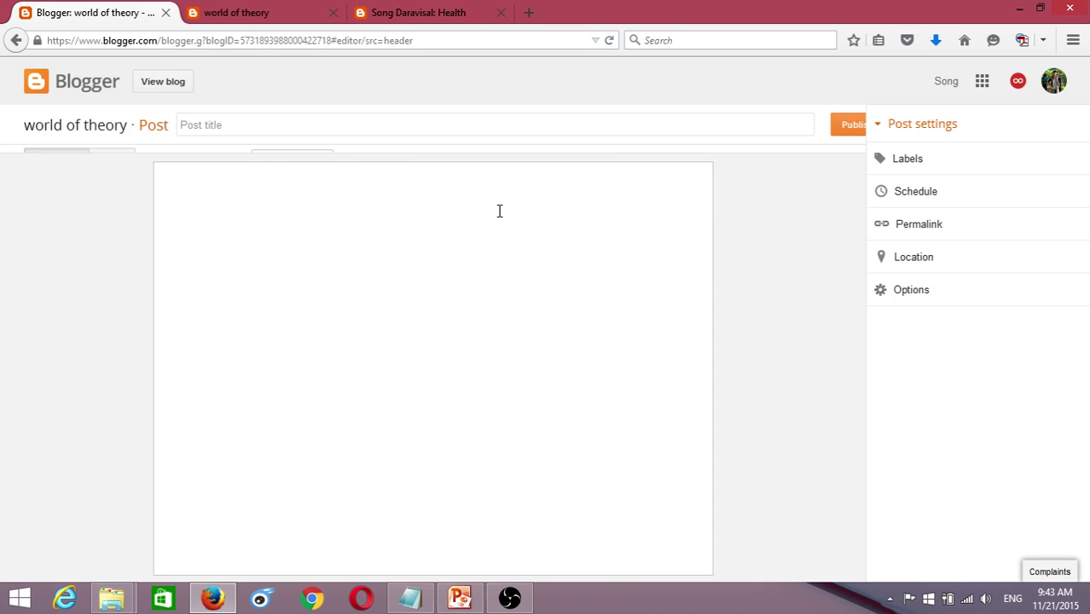
left_click(215, 128)
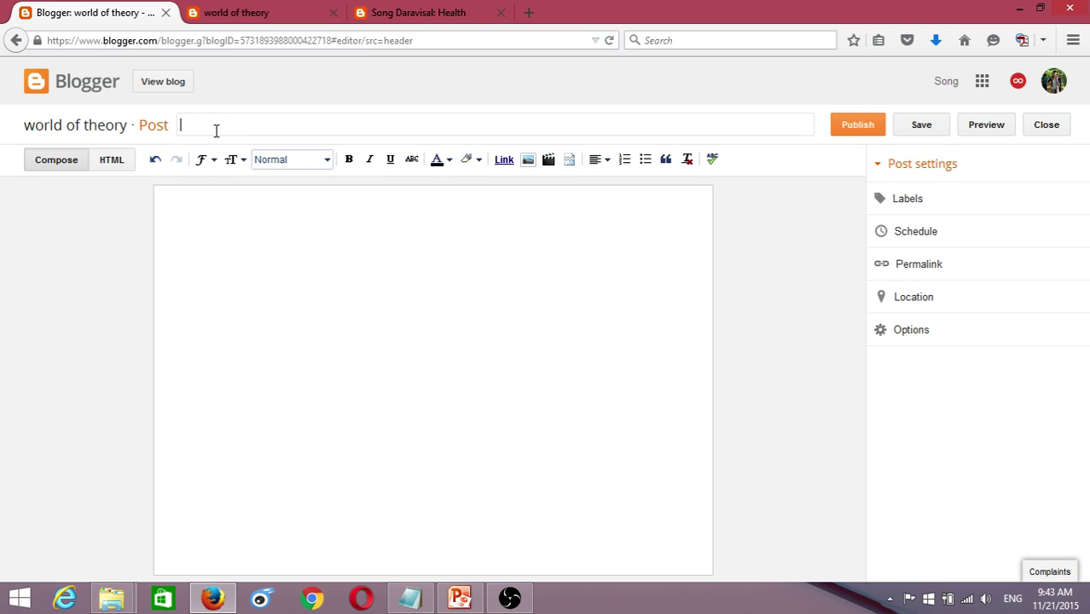
type("lwqie9921937821932")
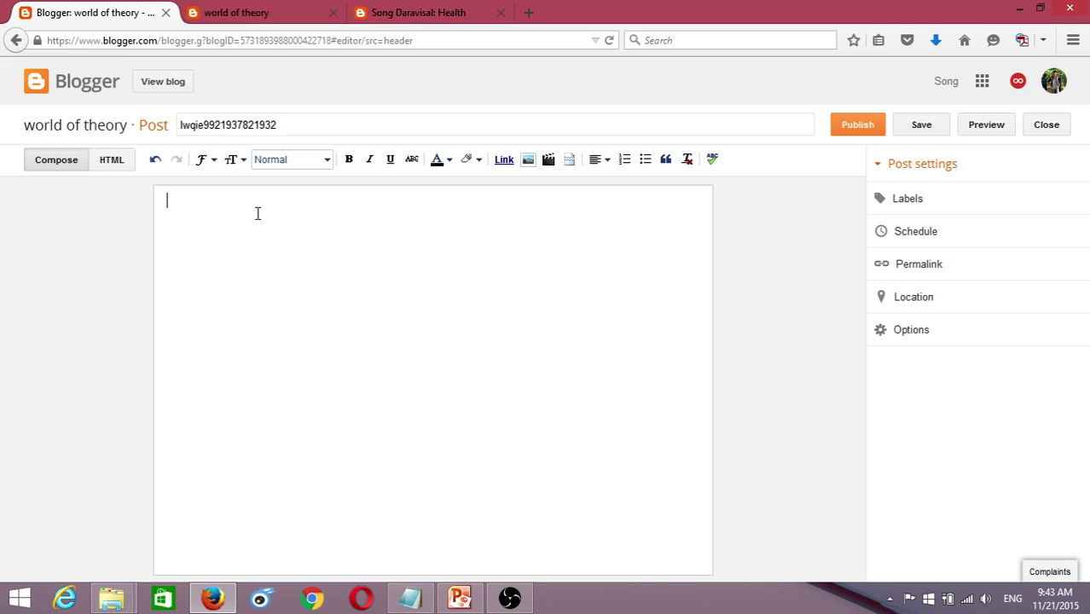
type("41239812938asdjaslkdlklsadalsd")
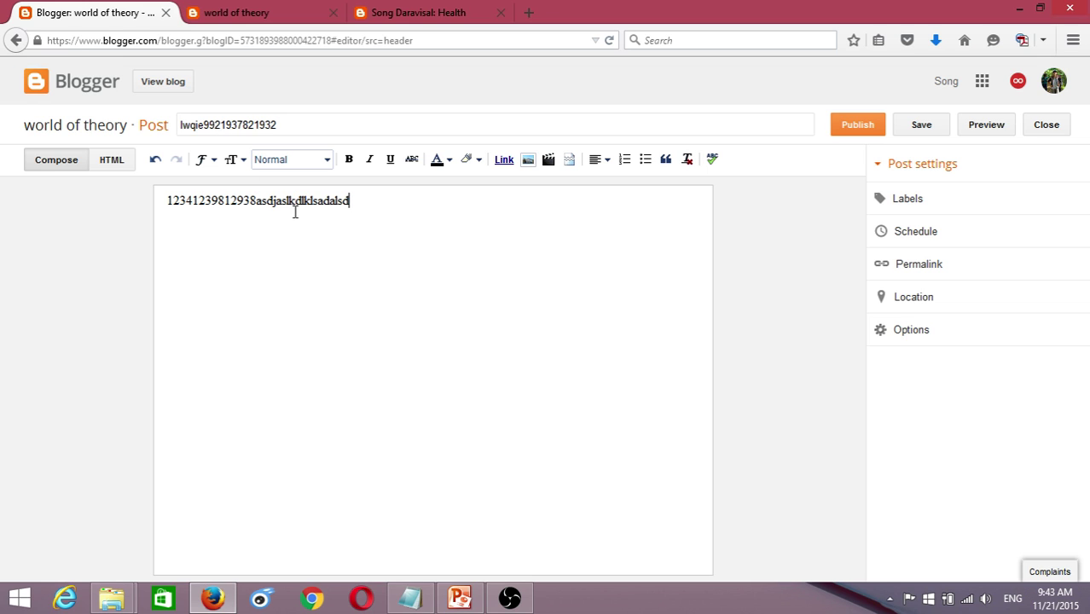
left_click(239, 12)
left_click(260, 203)
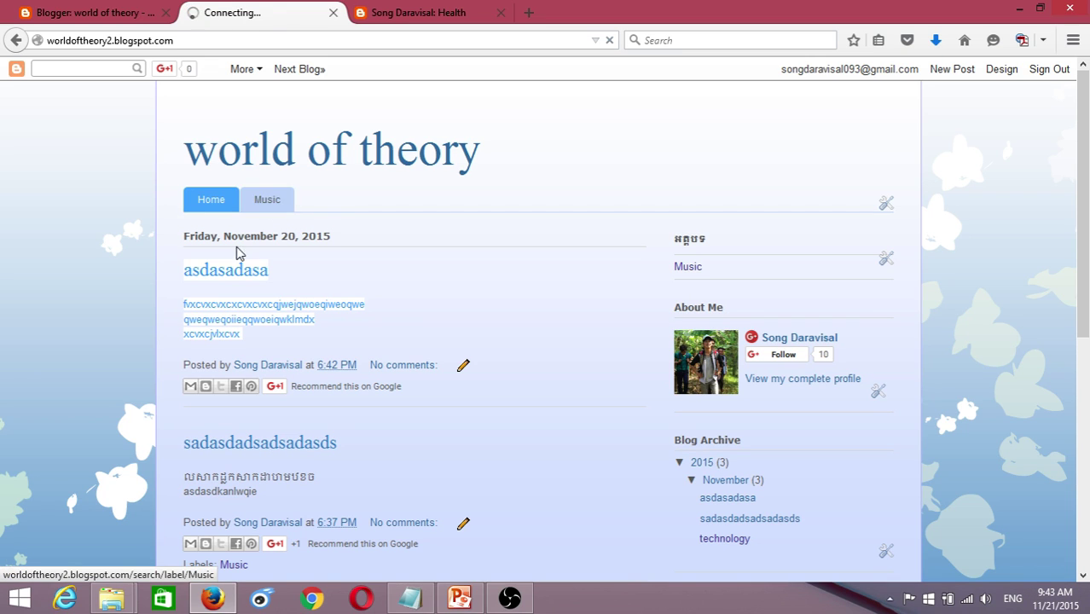
left_click(268, 208)
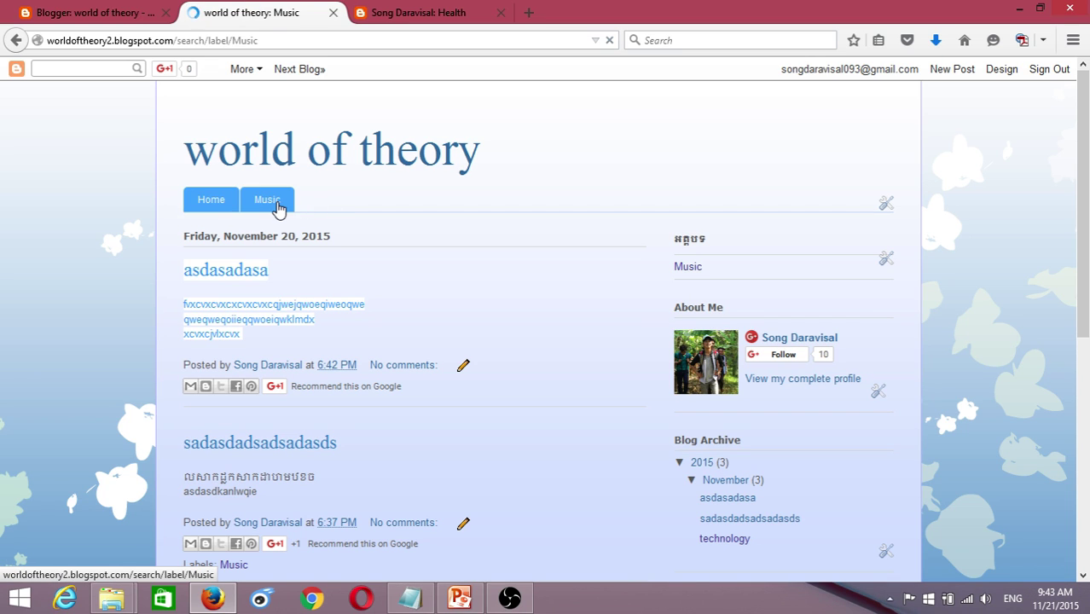
left_click(136, 13)
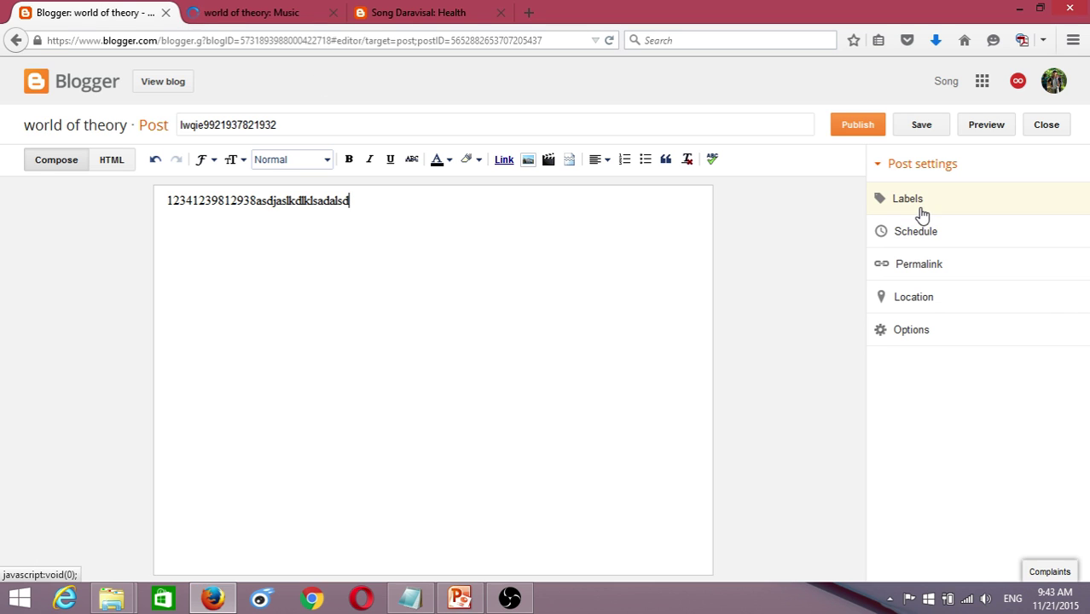
- Add the existing Music label to the post and publish it
left_click(900, 205)
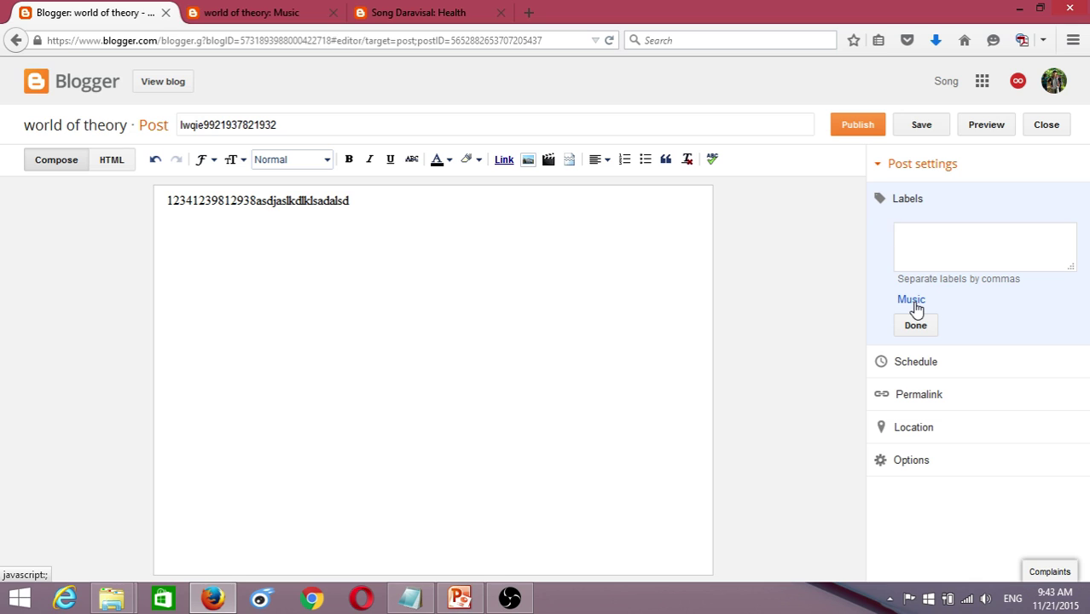
left_click(910, 300)
left_click(926, 329)
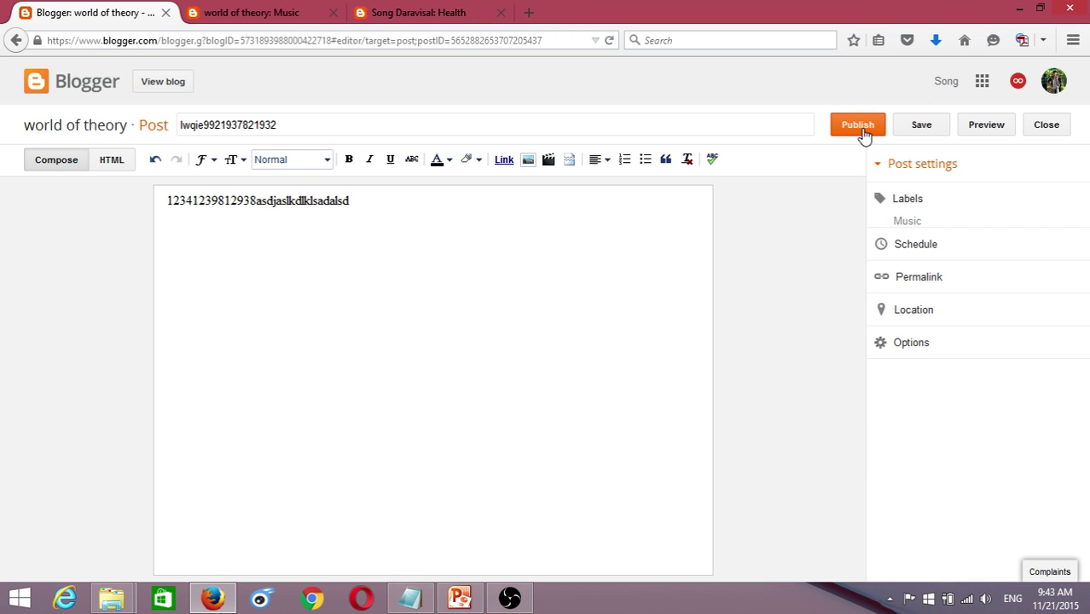
left_click(858, 130)
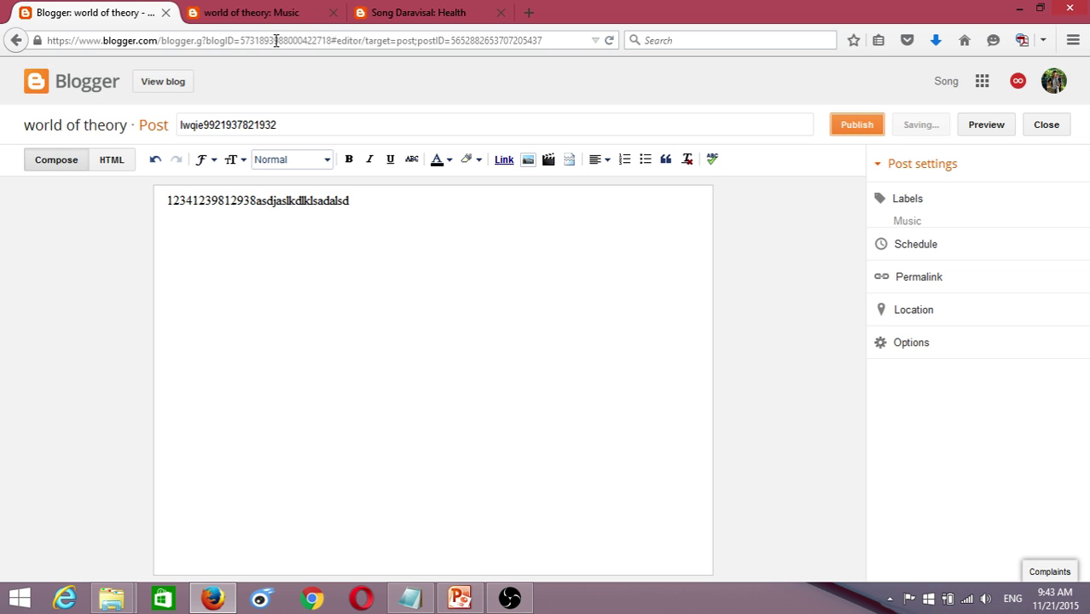
left_click_drag(388, 207, 99, 204)
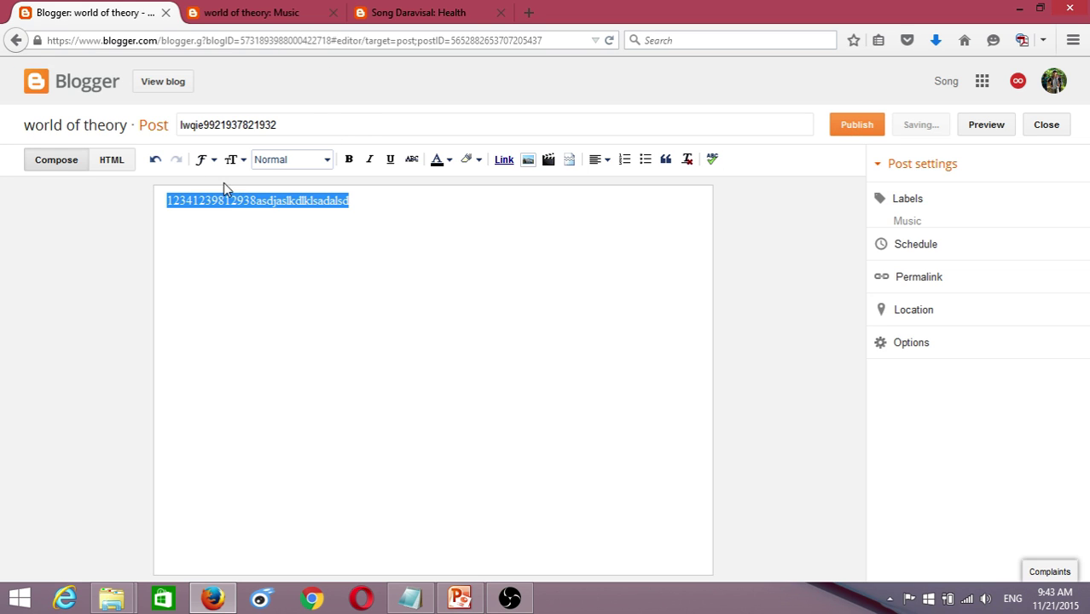
left_click(246, 15)
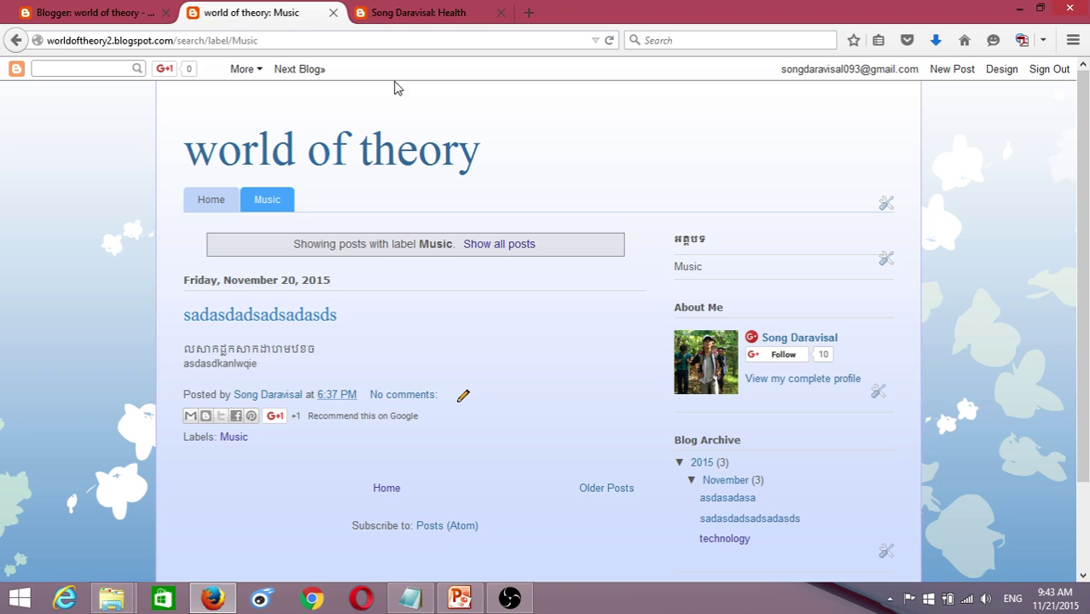
left_click(609, 40)
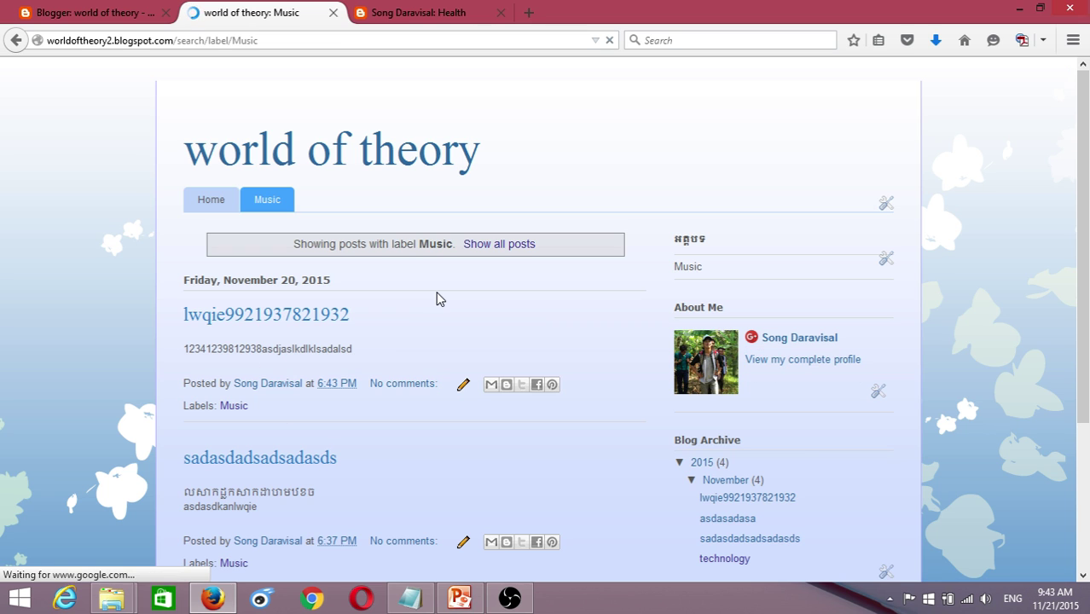
scroll(437, 335, "down", 2)
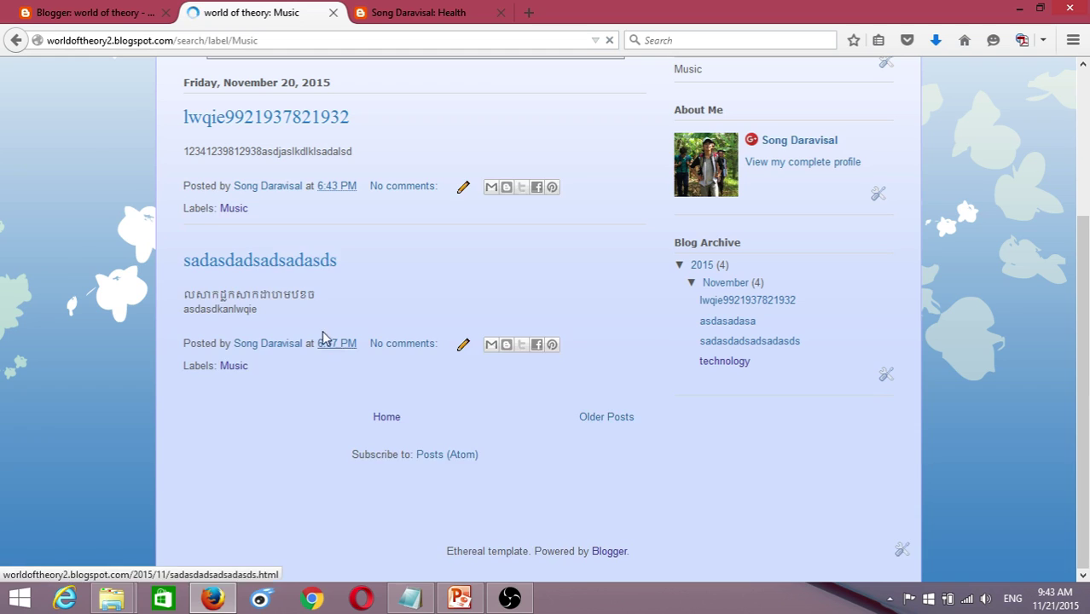
left_click_drag(309, 315, 354, 296)
left_click(170, 298)
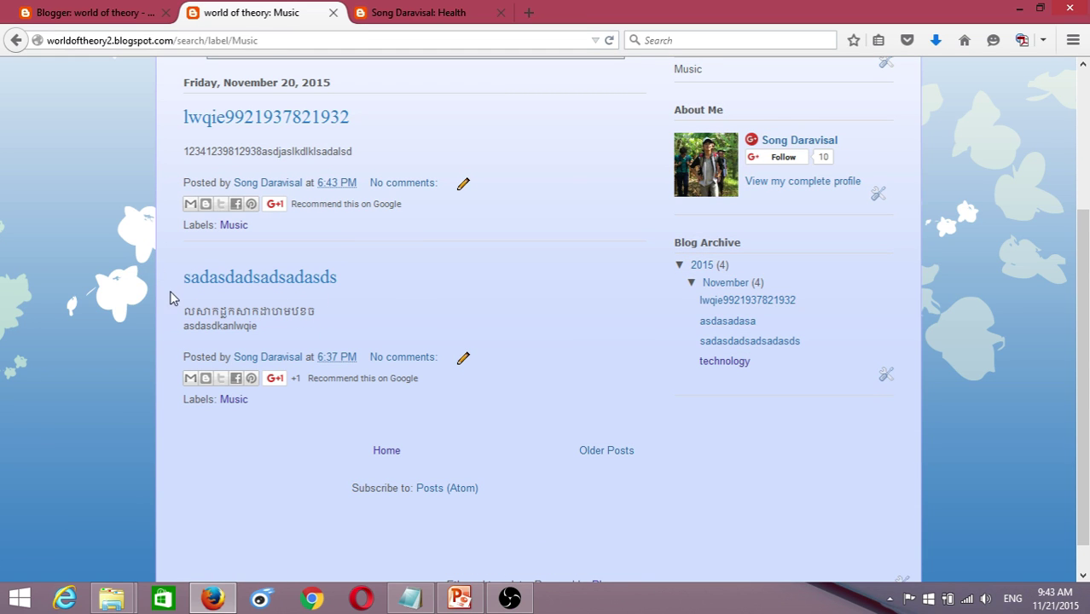
left_click_drag(186, 285, 319, 336)
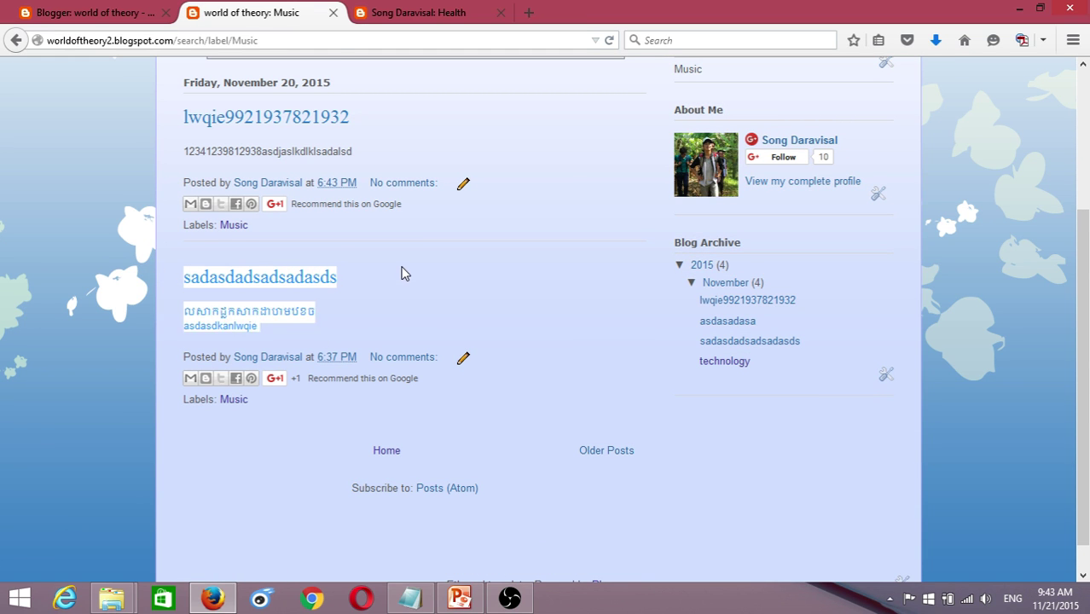
scroll(192, 271, "up", 2)
left_click_drag(189, 290, 433, 333)
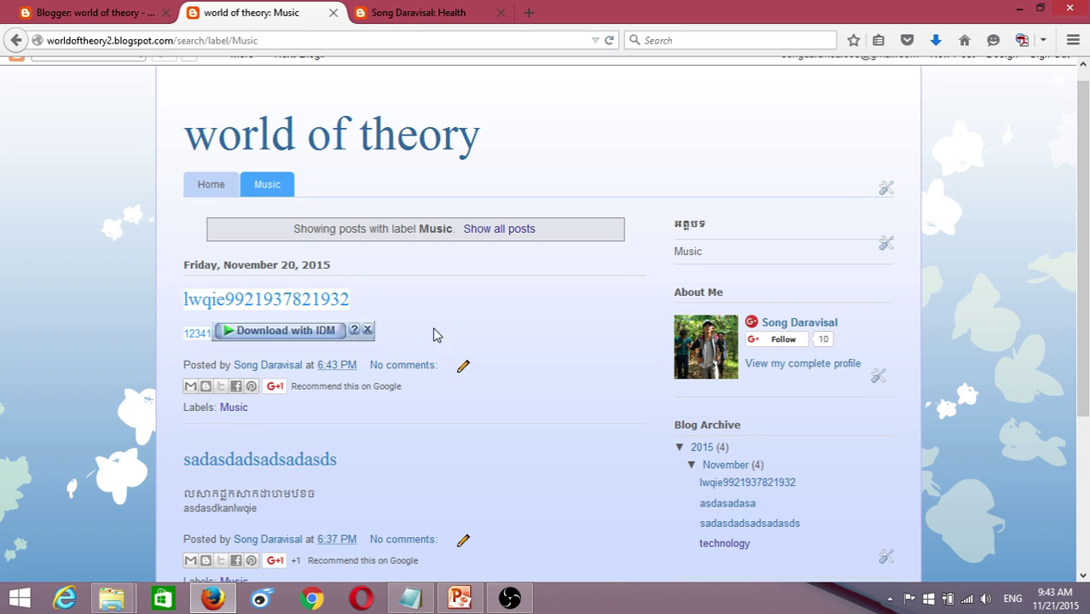
left_click(460, 321)
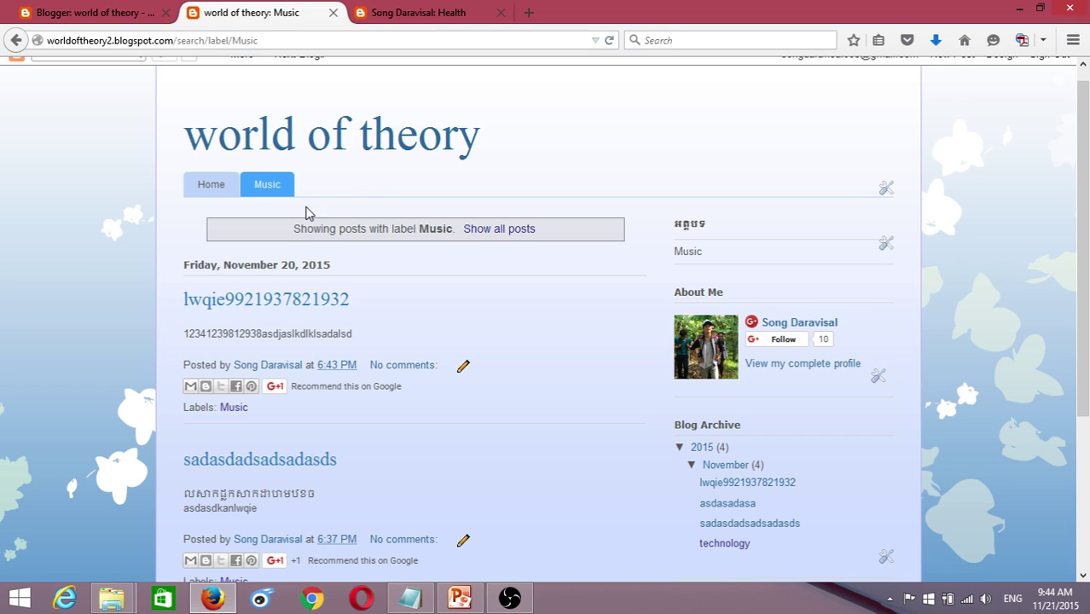
left_click(35, 9)
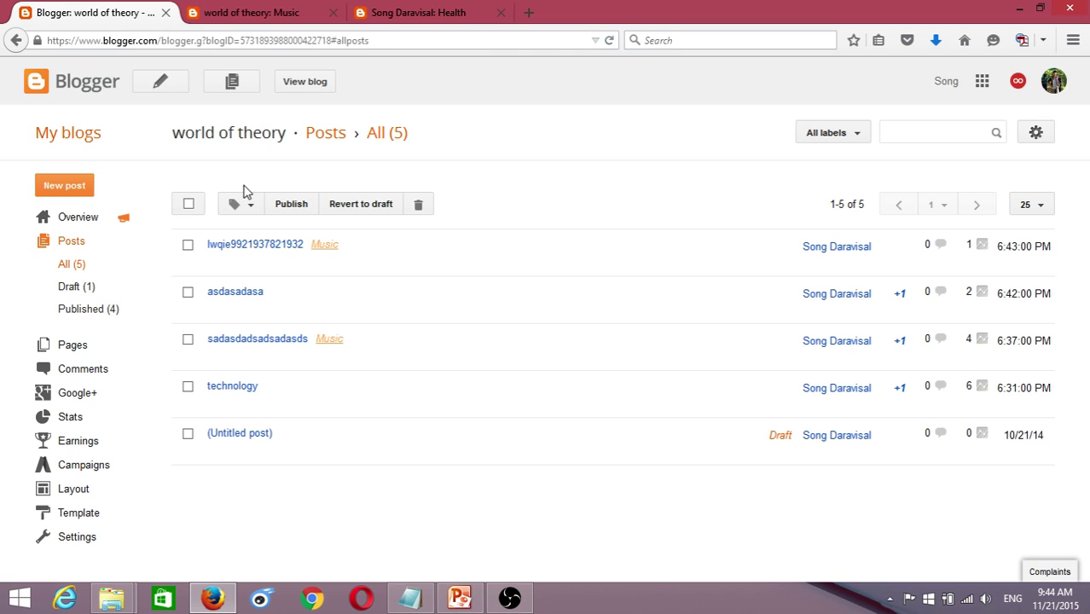
- Publish a new post titled 'Comedy' with body text 'Comedy', filed under a new Comedy label
left_click(161, 87)
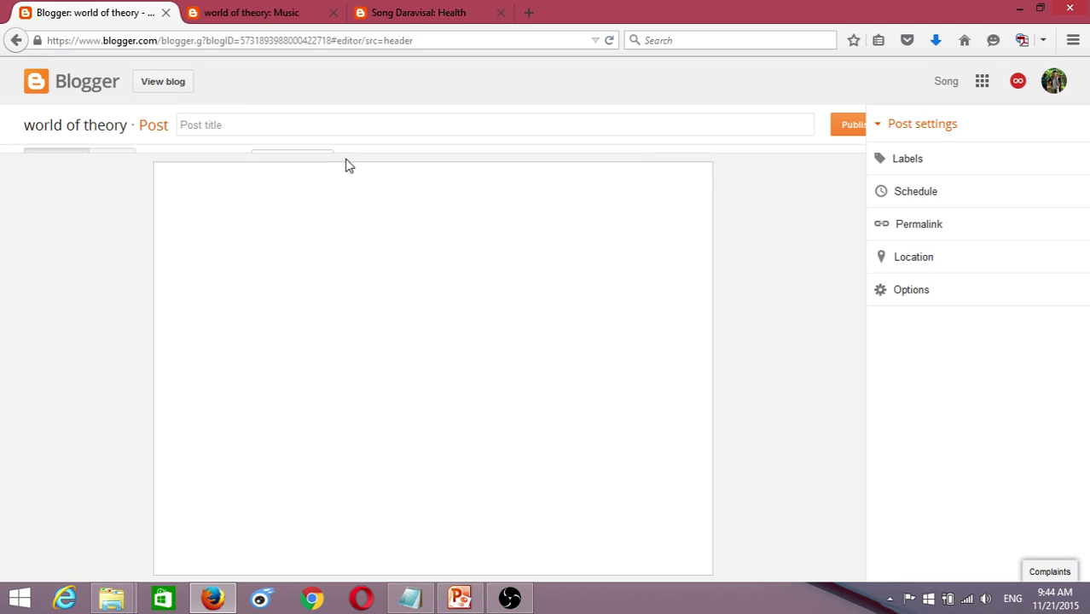
left_click(303, 126)
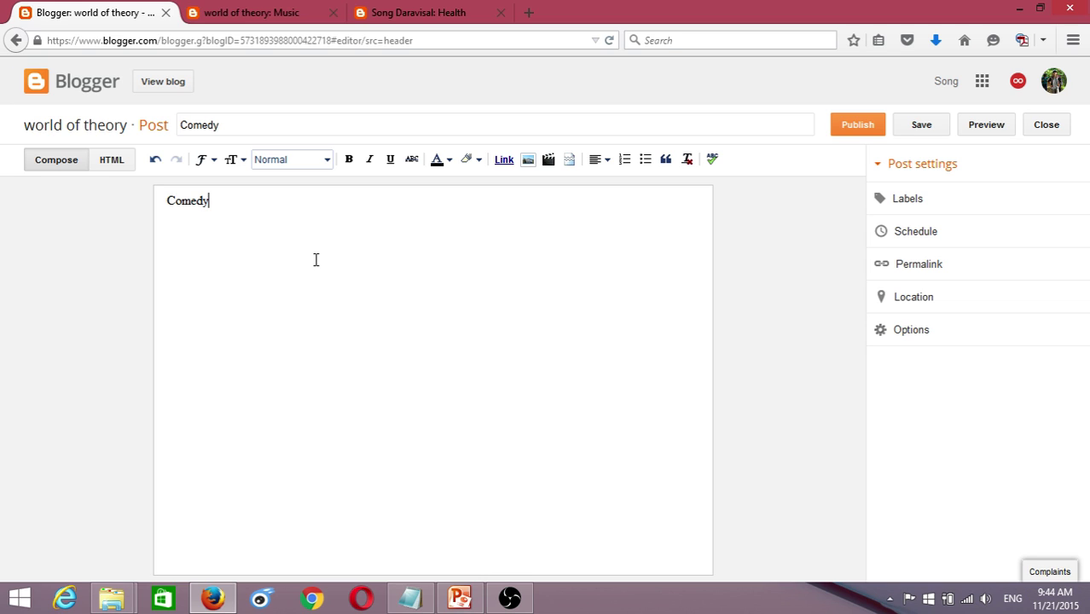
left_click(910, 200)
type("C")
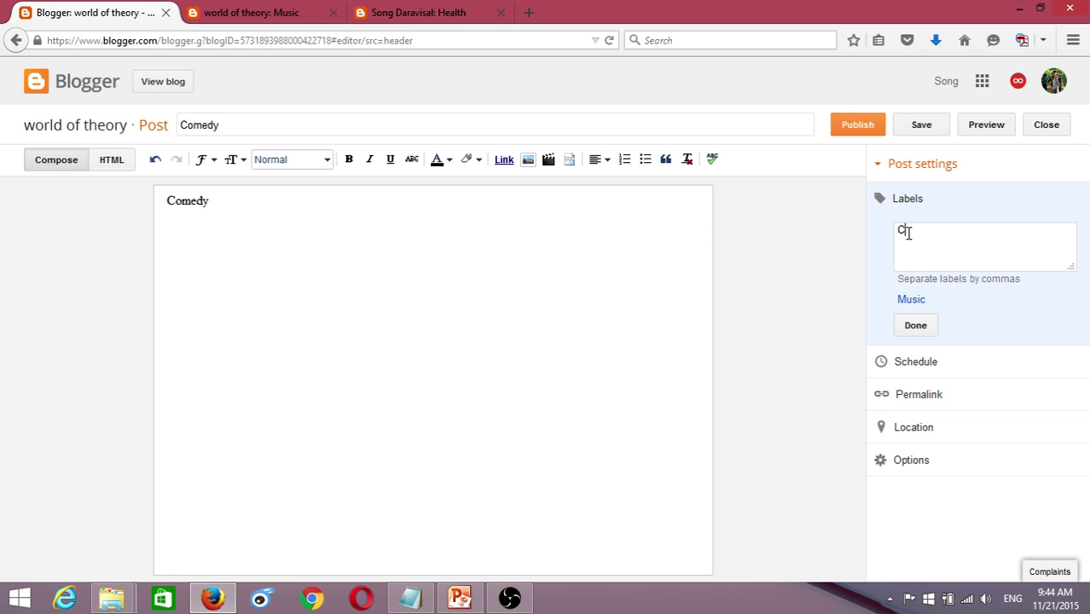
type("omed")
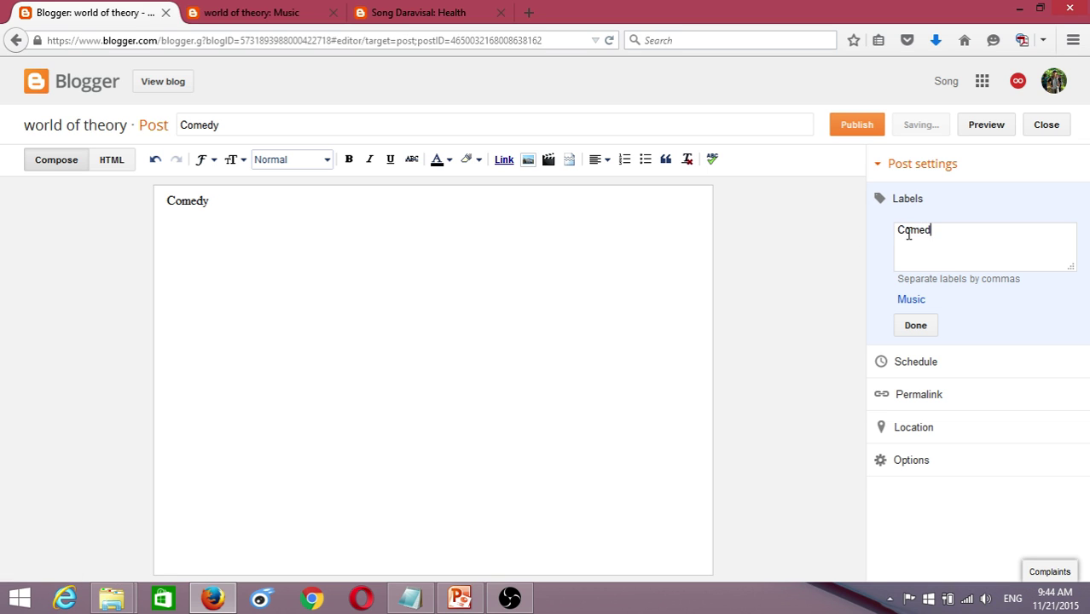
type("y")
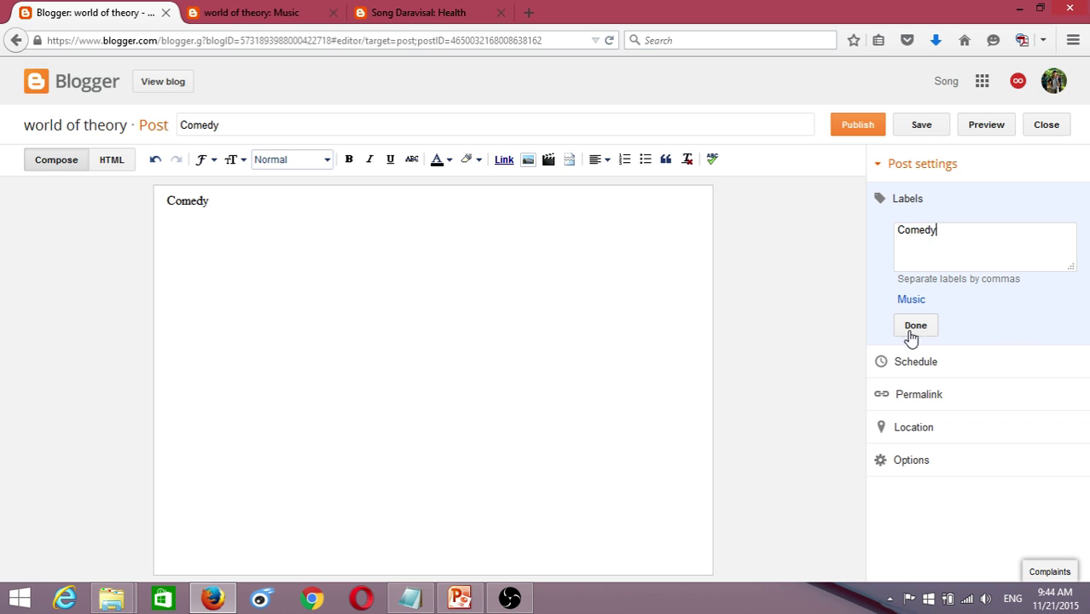
left_click(913, 327)
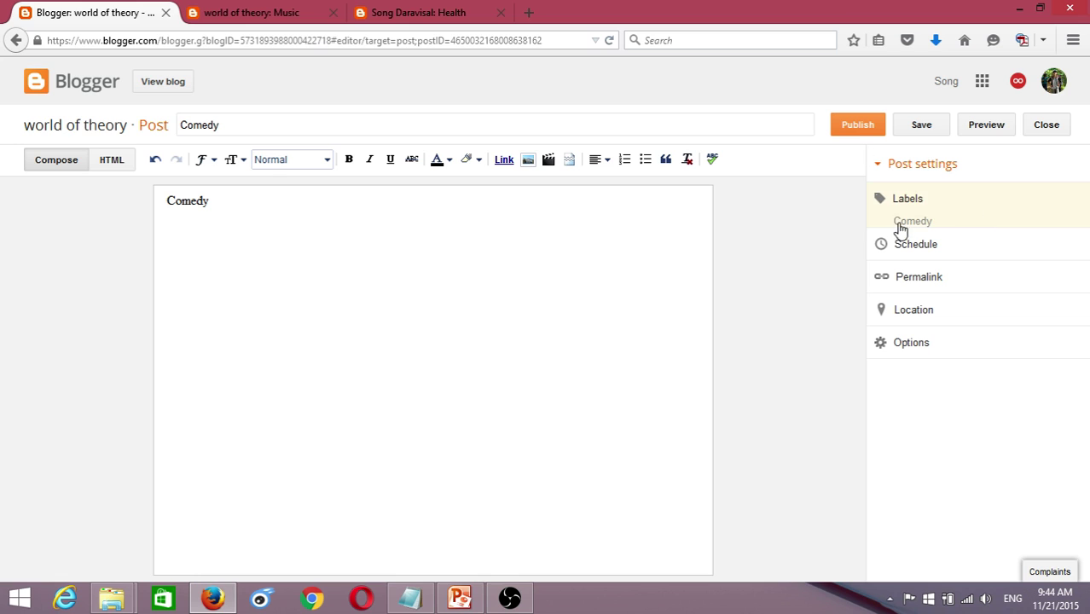
left_click(871, 129)
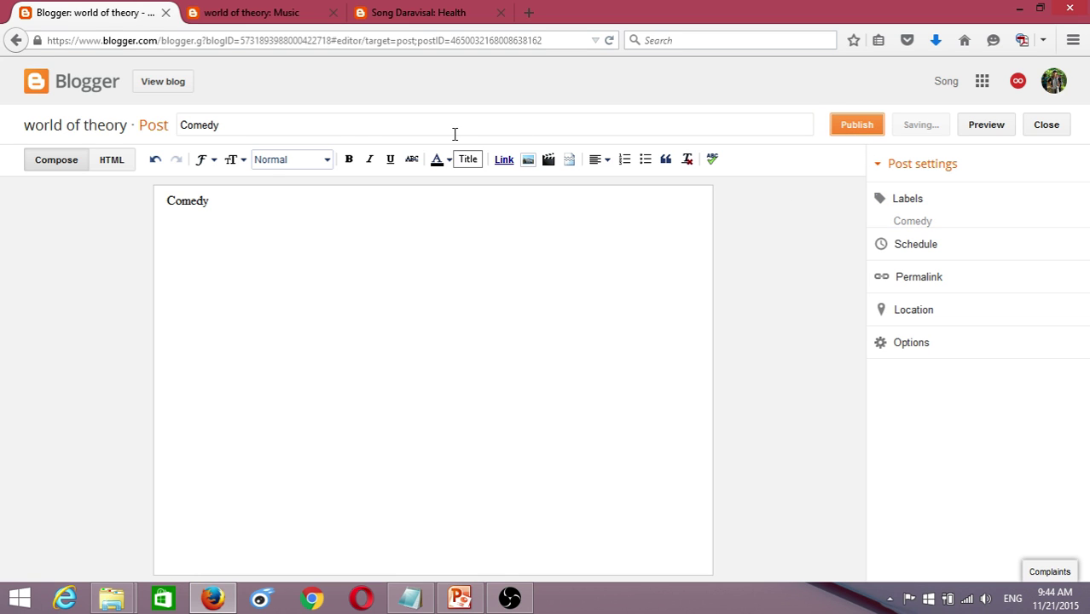
left_click(209, 9)
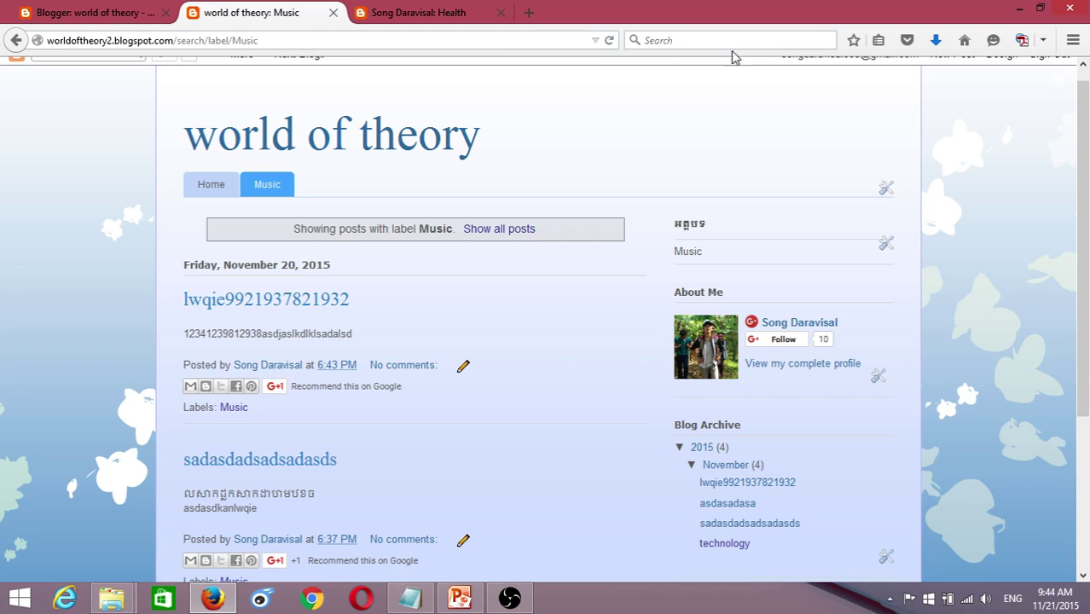
- Reload the blog and view the Home page, where Labels now lists Comedy above Music
left_click(609, 40)
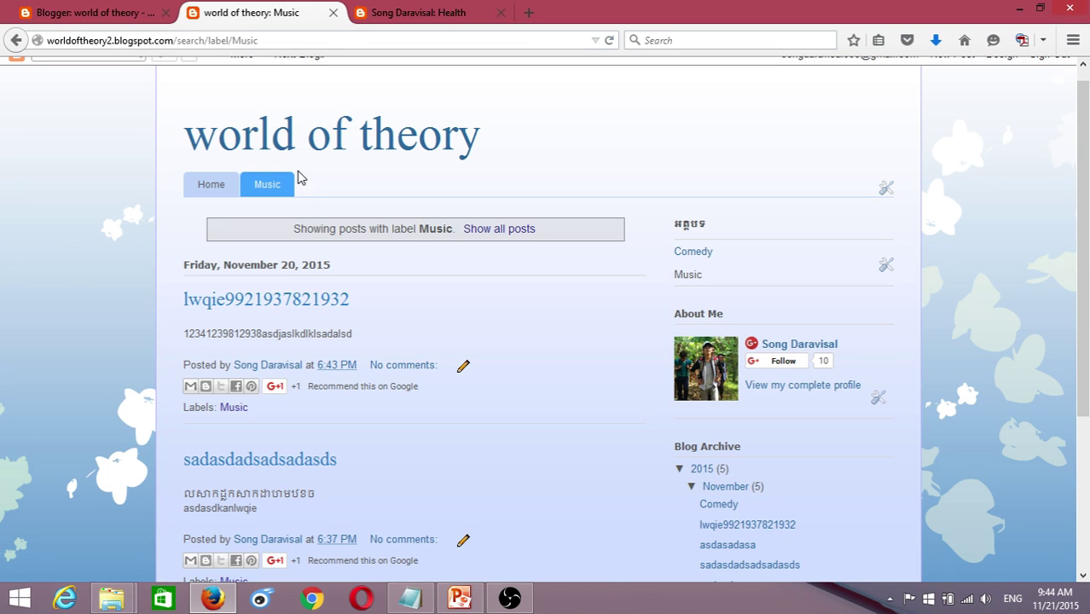
left_click(215, 192)
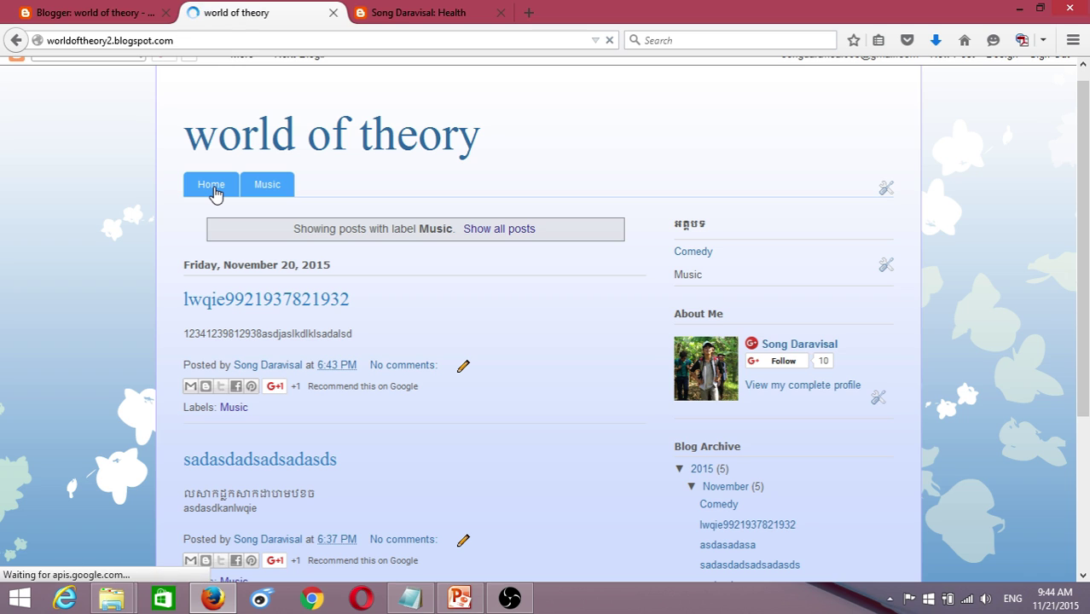
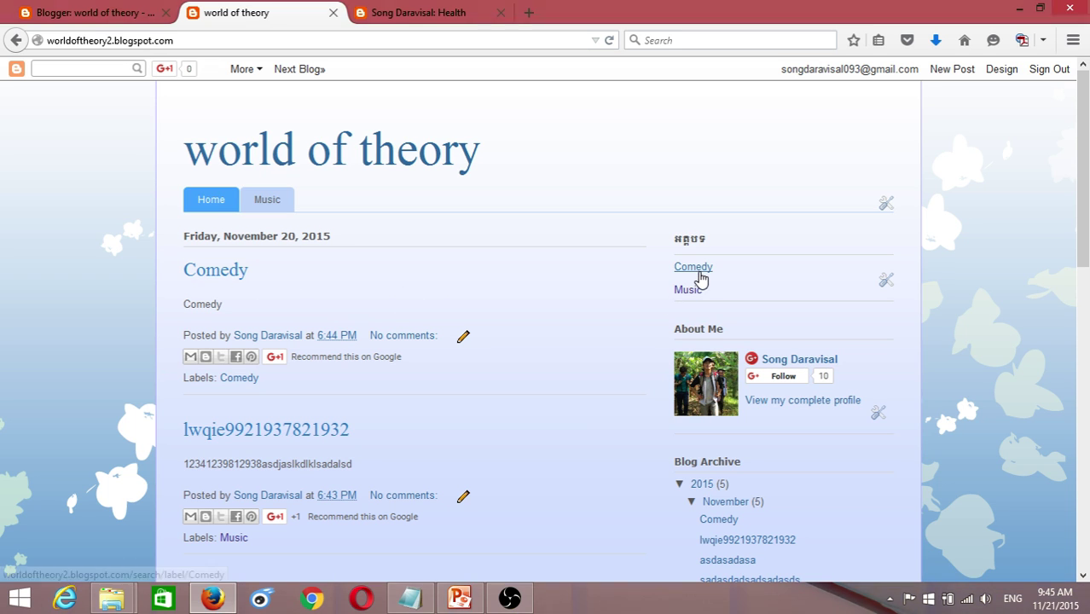
- Copy the Comedy label page's URL from the address bar, then open the blog's Layout page
left_click(705, 275)
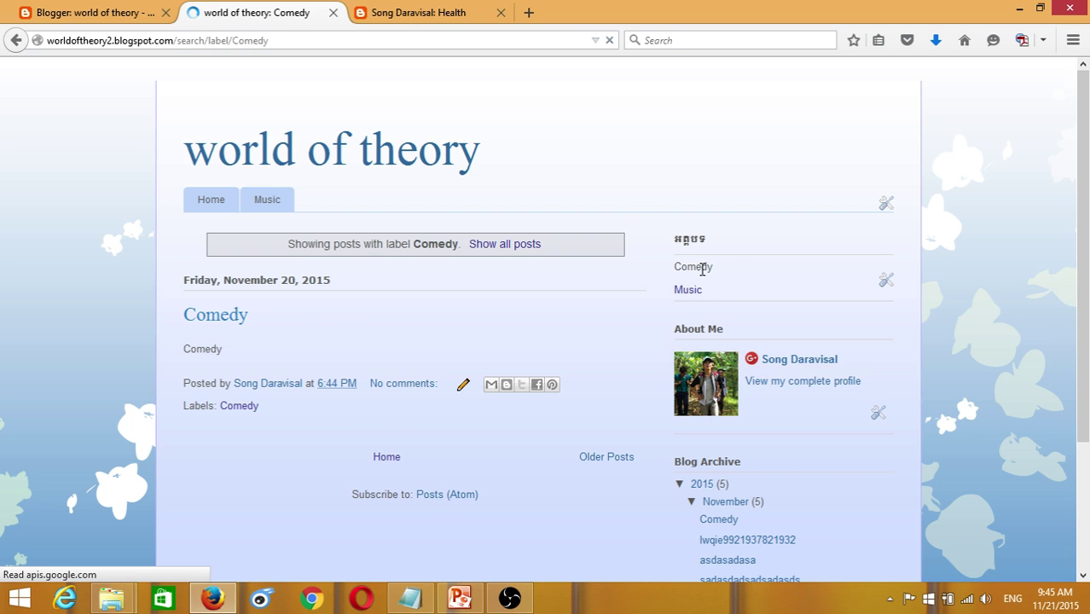
left_click(291, 40)
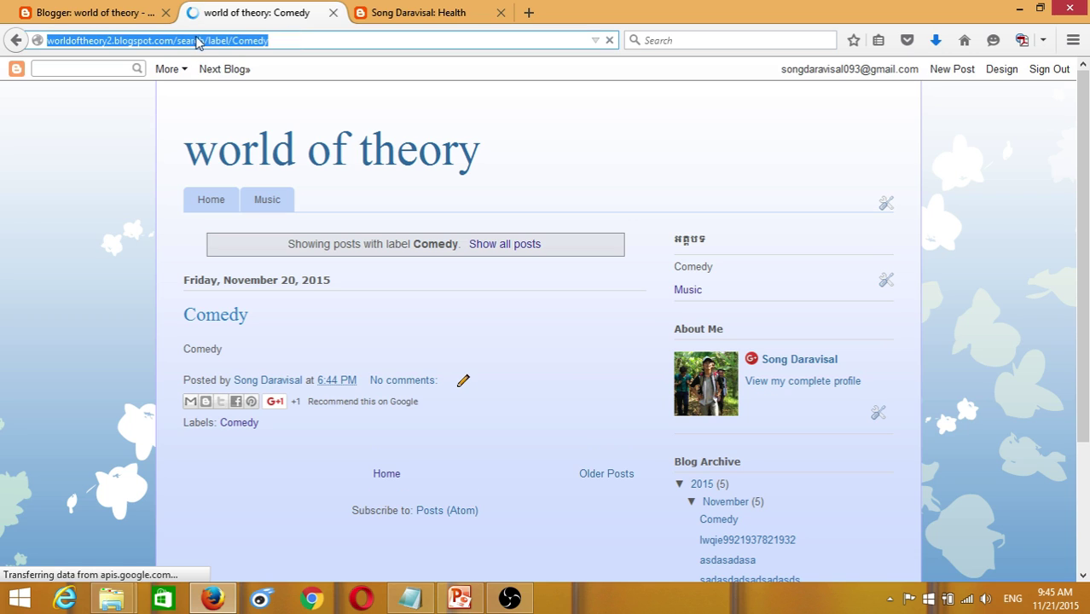
right_click(200, 39)
left_click(220, 88)
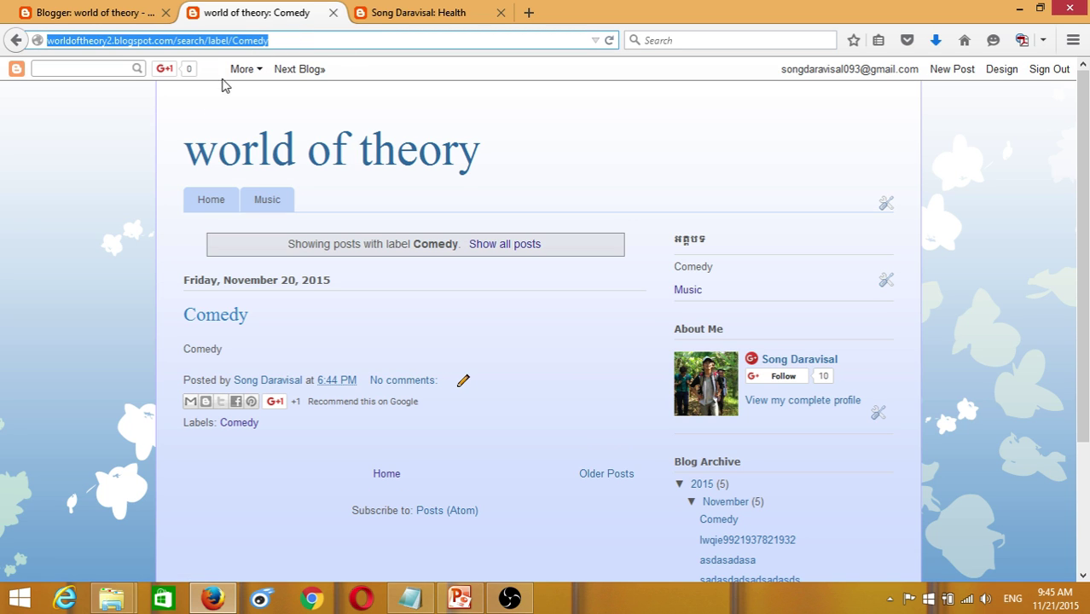
left_click(75, 9)
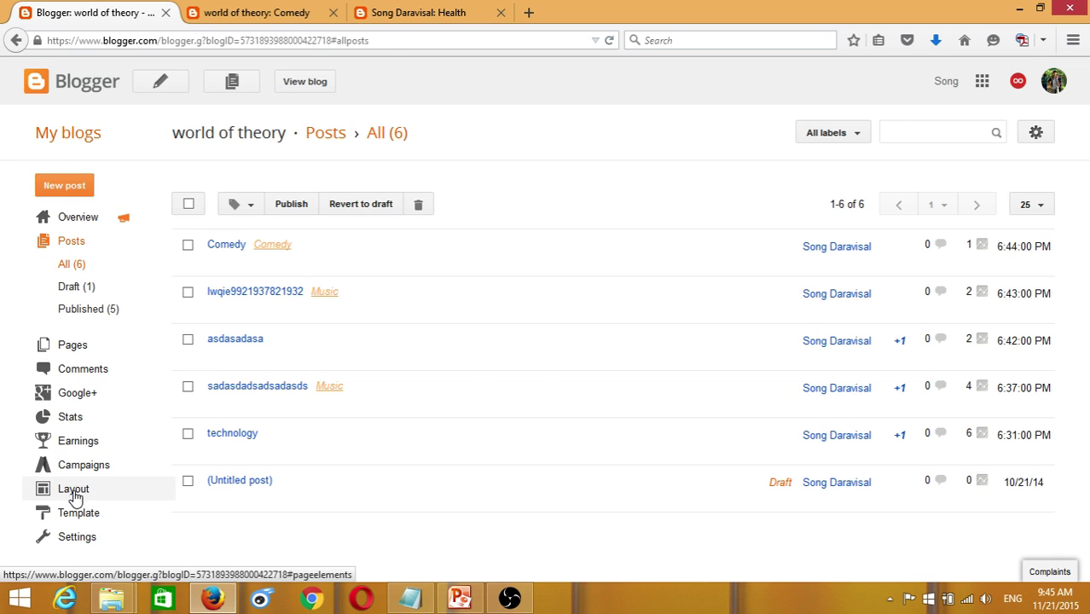
left_click(75, 493)
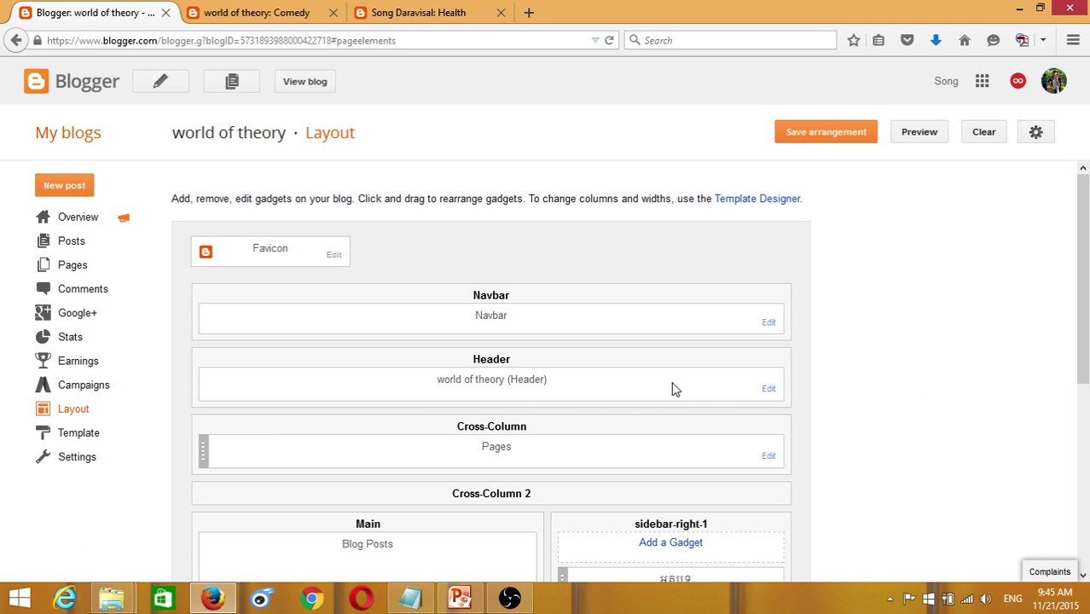
- Add an external link titled 'Comedy' with the pasted label URL to the Pages gadget and save
left_click(767, 457)
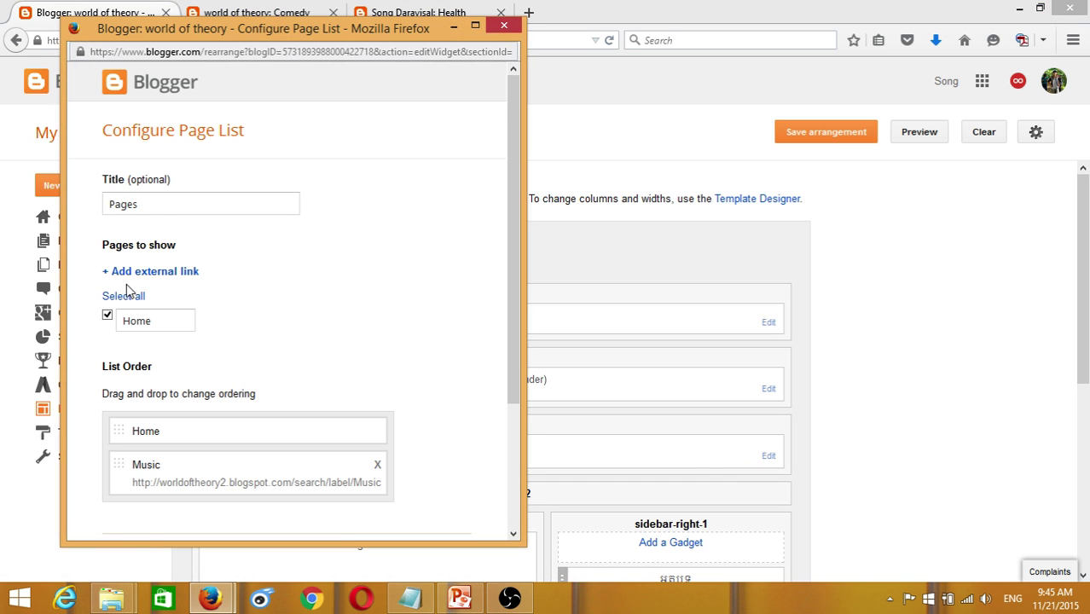
left_click(136, 273)
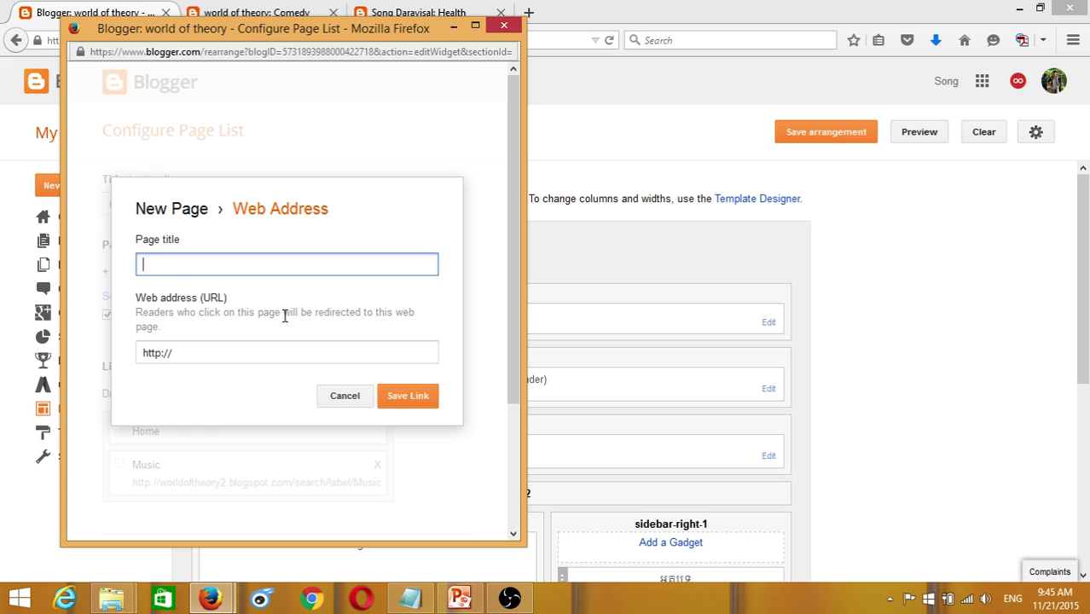
left_click(175, 266)
type("Comedy")
key("Tab")
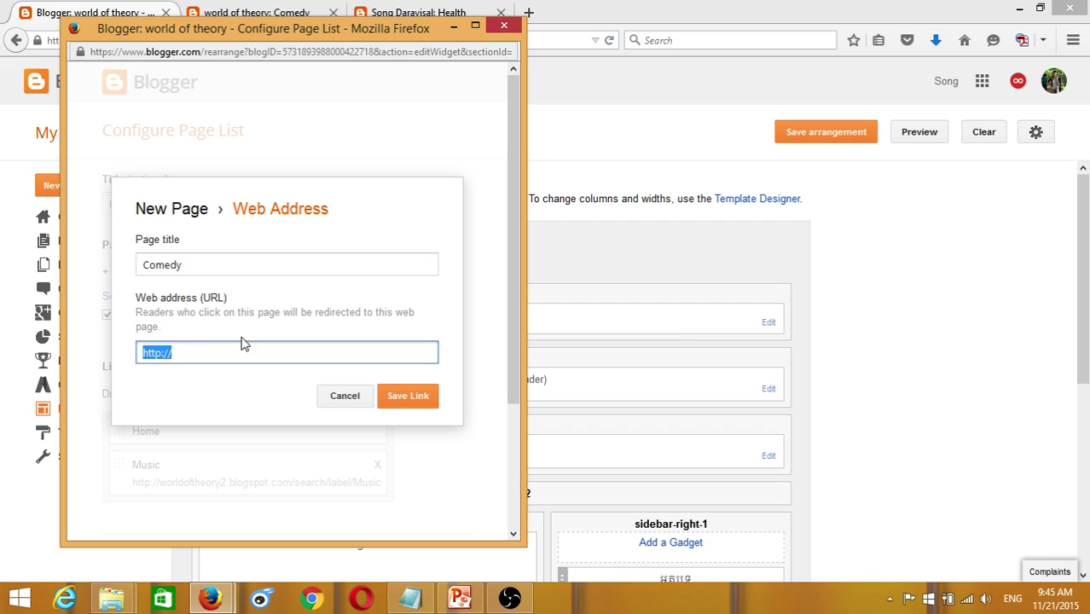
right_click(157, 353)
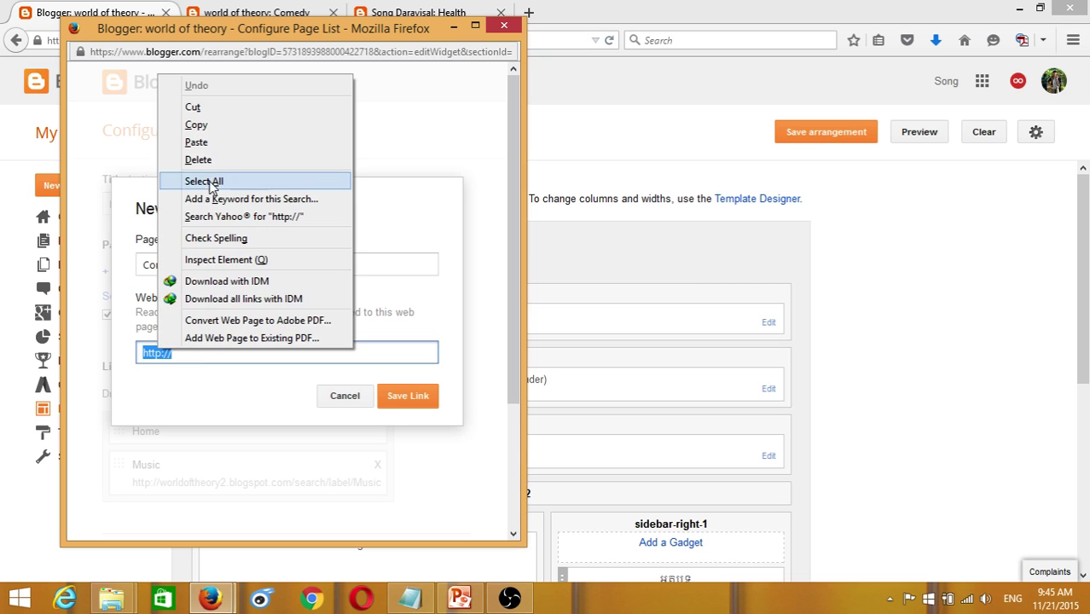
left_click(196, 139)
left_click(414, 394)
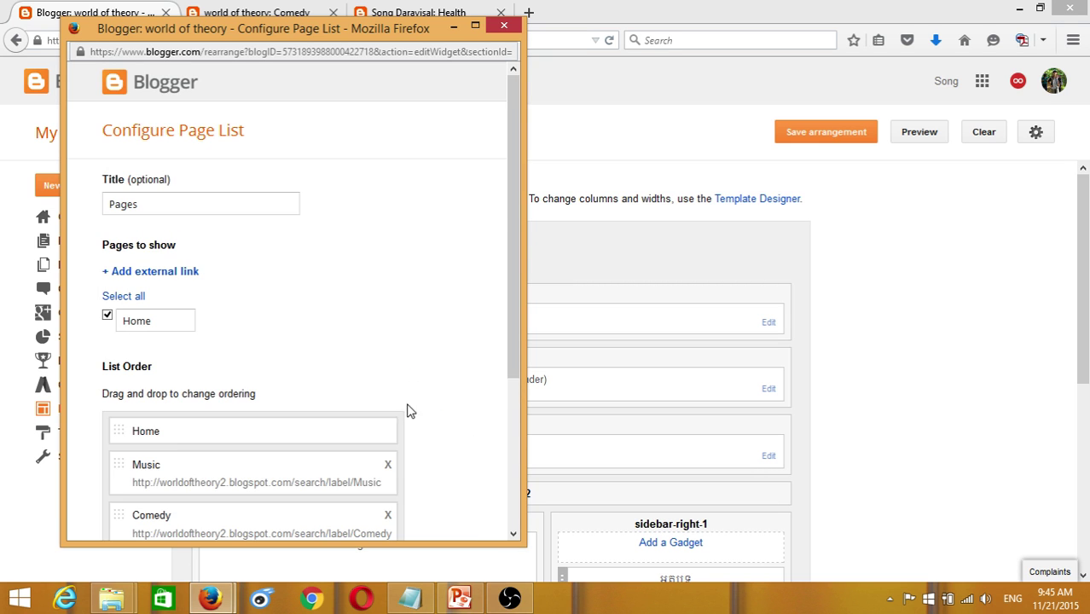
scroll(175, 446, "down", 5)
left_click(131, 494)
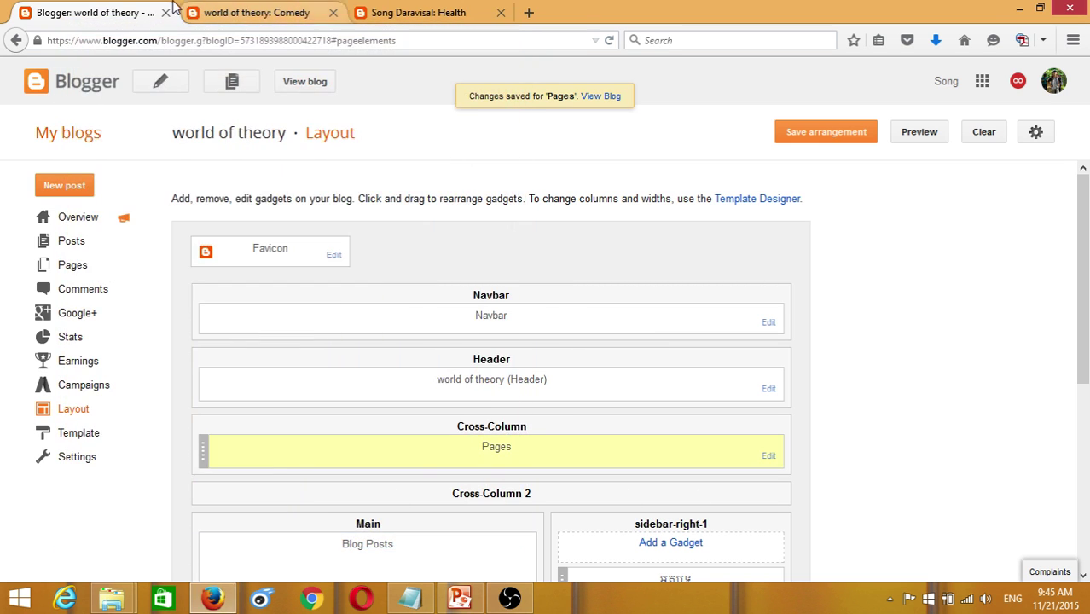
left_click(219, 12)
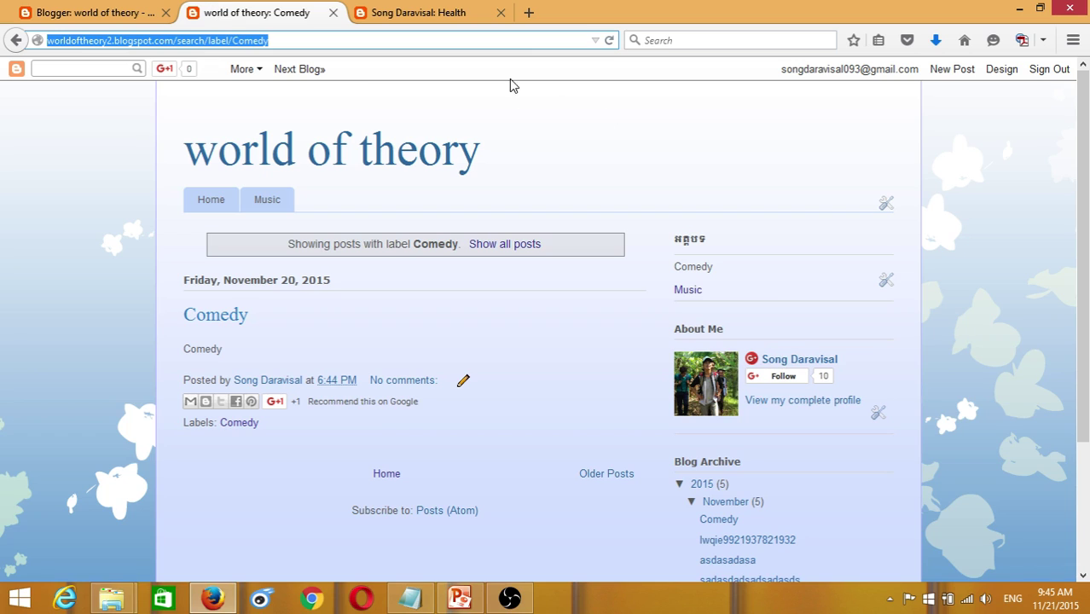
- Reload the blog, open the new Comedy tab, then return to Blogger's Layout page
left_click(609, 43)
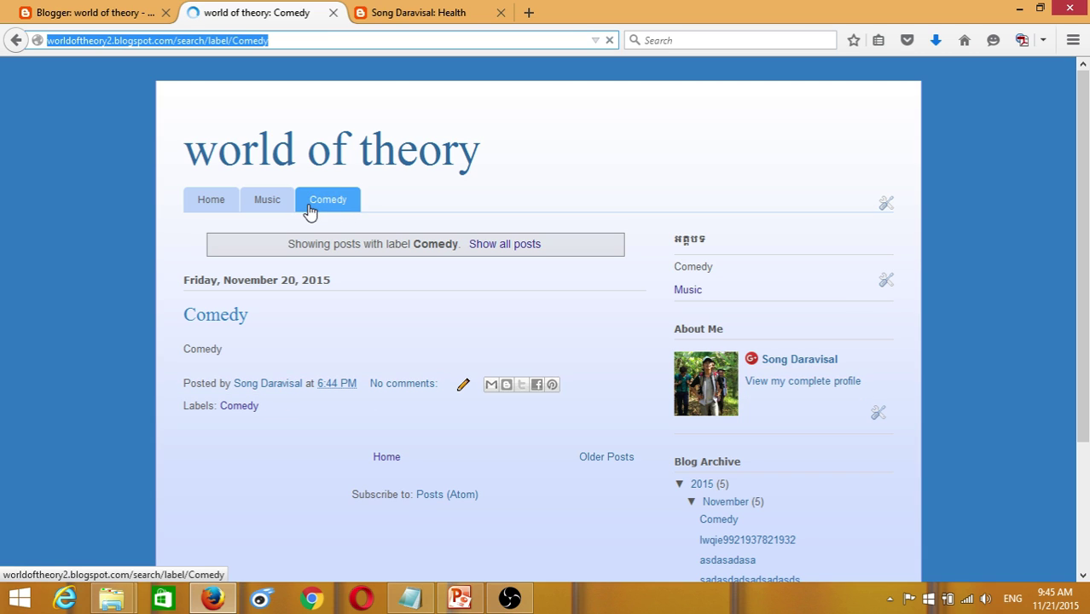
left_click(327, 201)
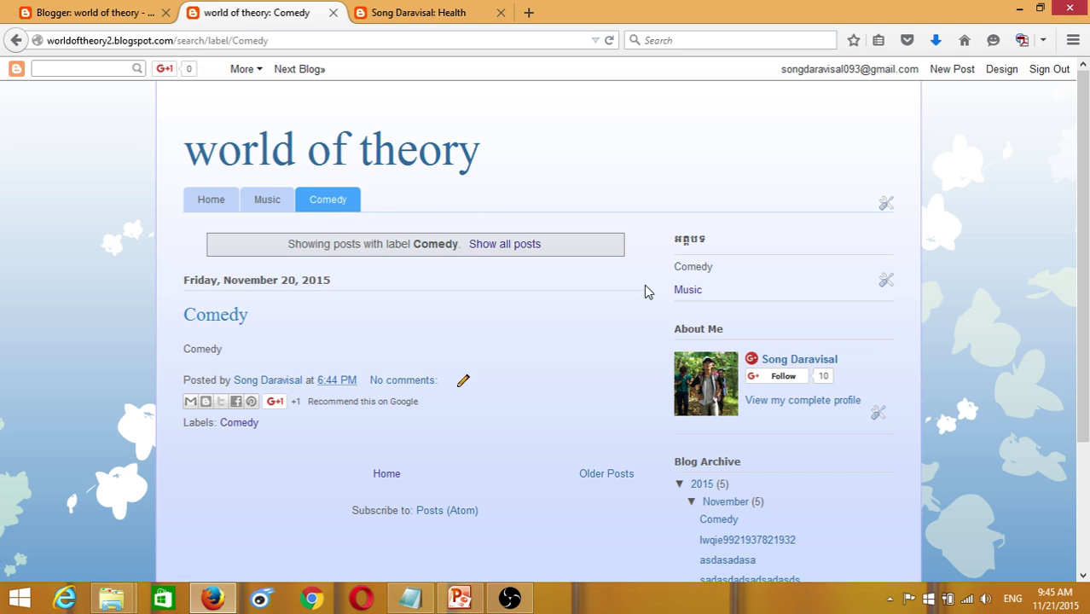
left_click(115, 13)
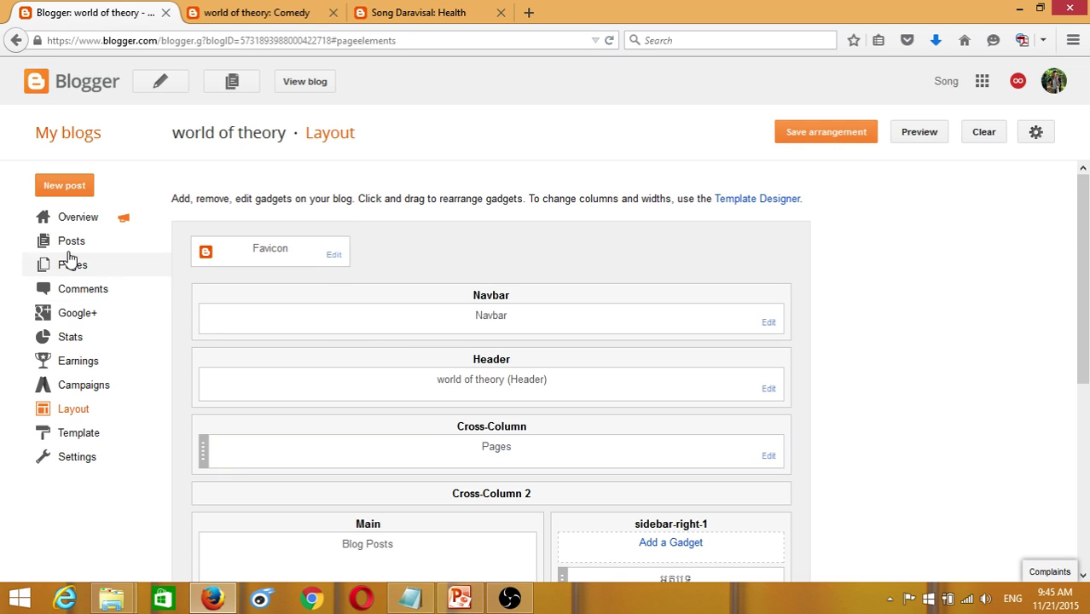
- Start a new post from the Posts list and enter the title Video
left_click(71, 243)
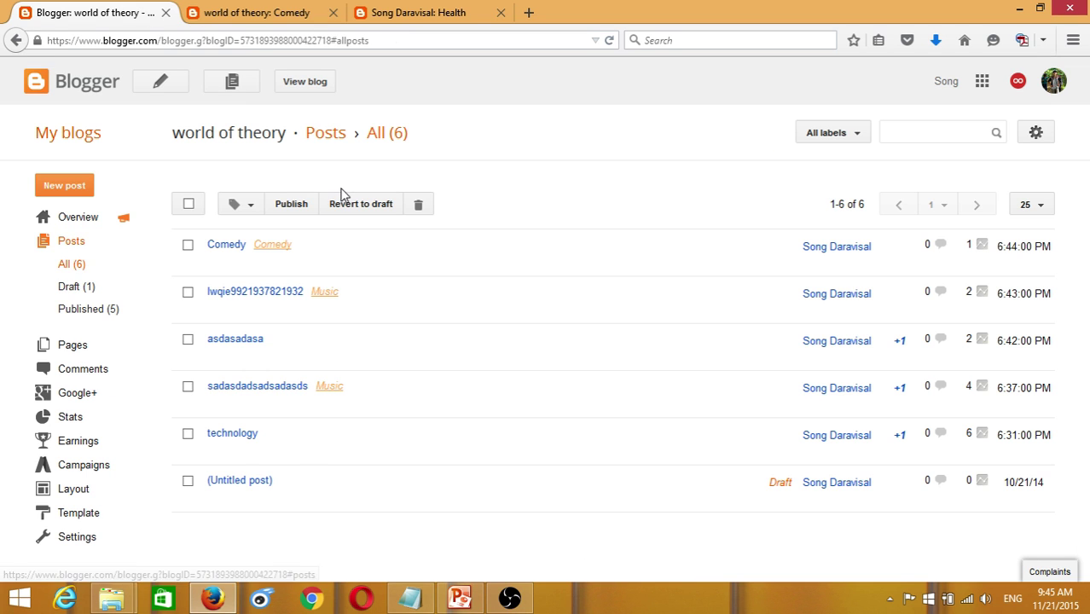
left_click(160, 82)
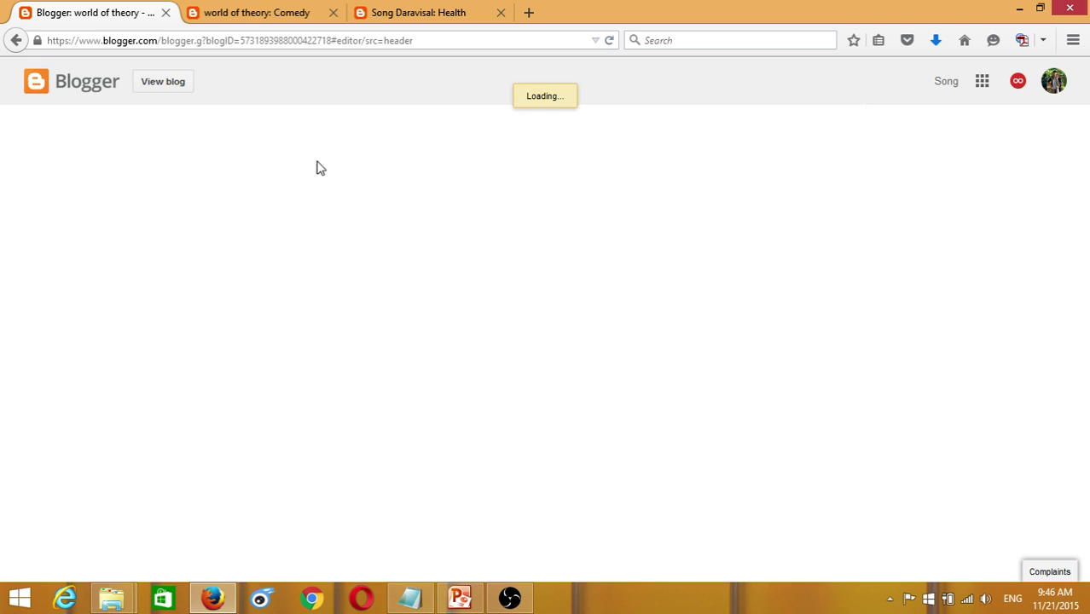
left_click(233, 126)
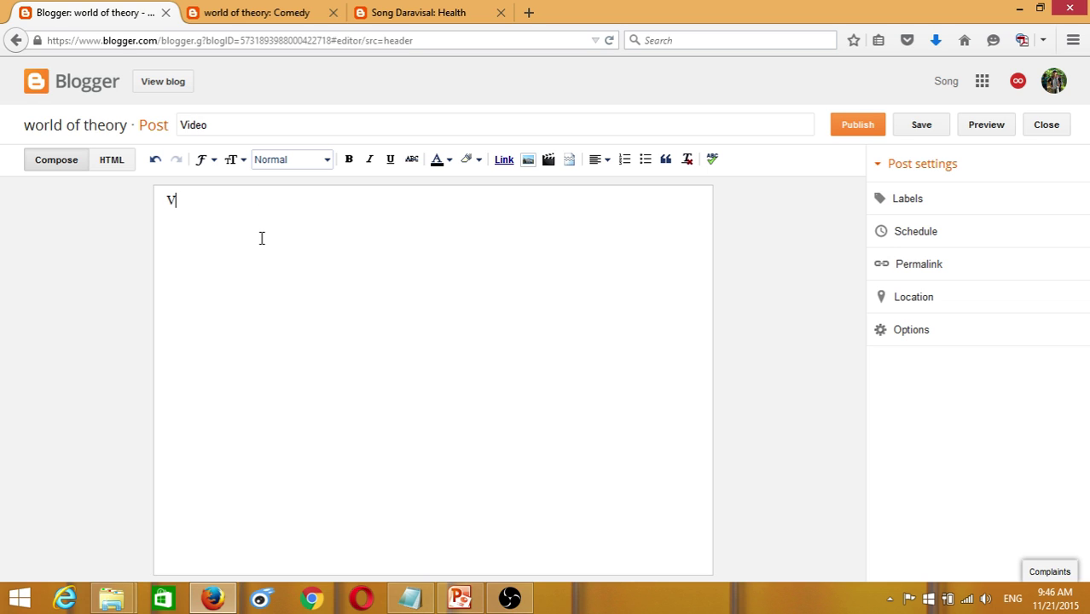
type("12893712312")
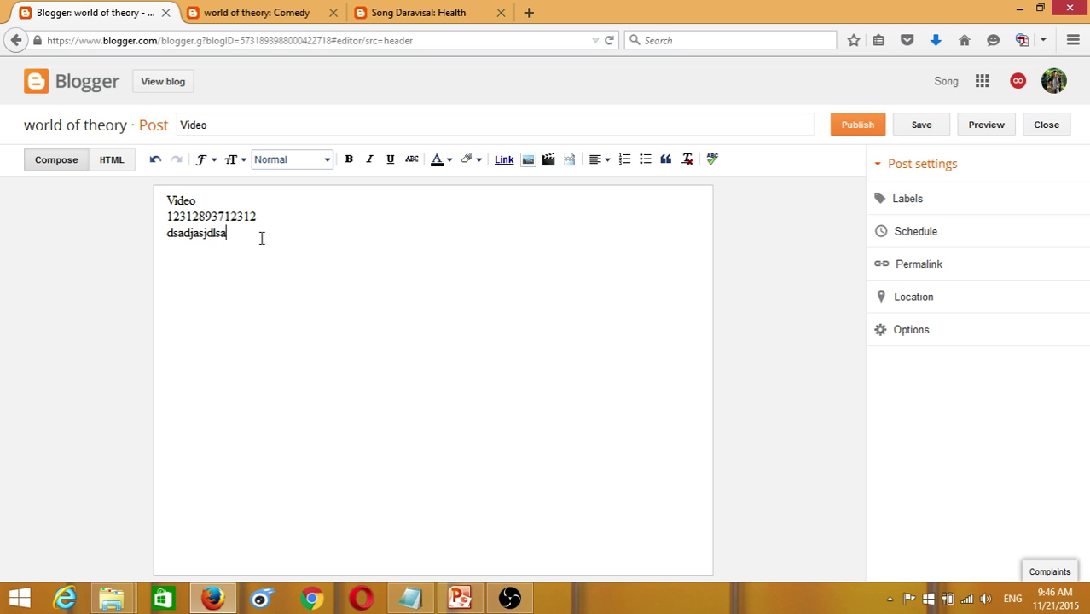
- Give the post the label Video and publish it
left_click(902, 208)
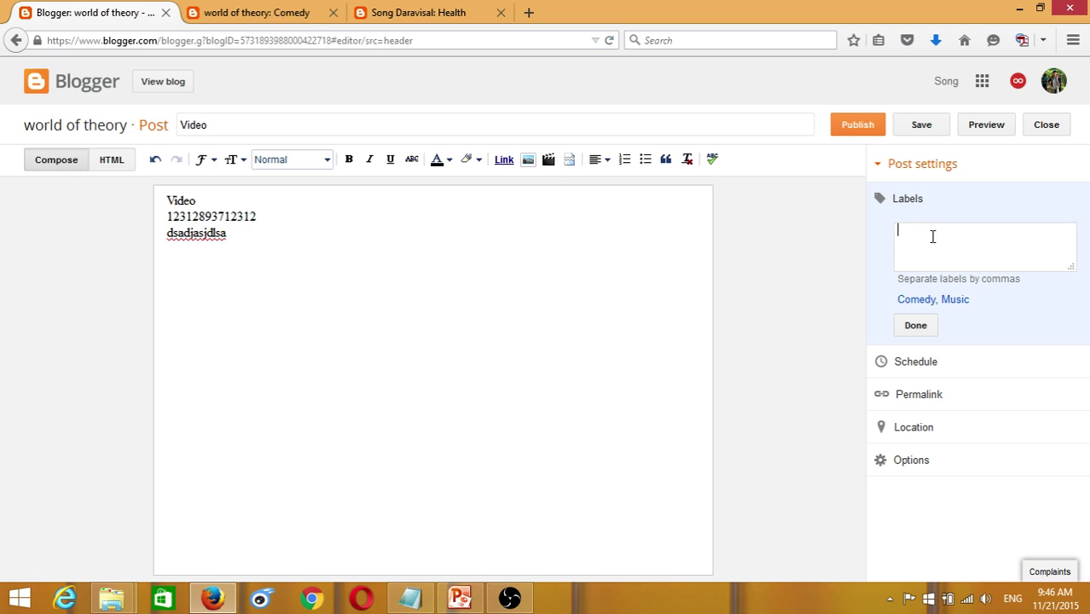
left_click_drag(228, 127, 162, 126)
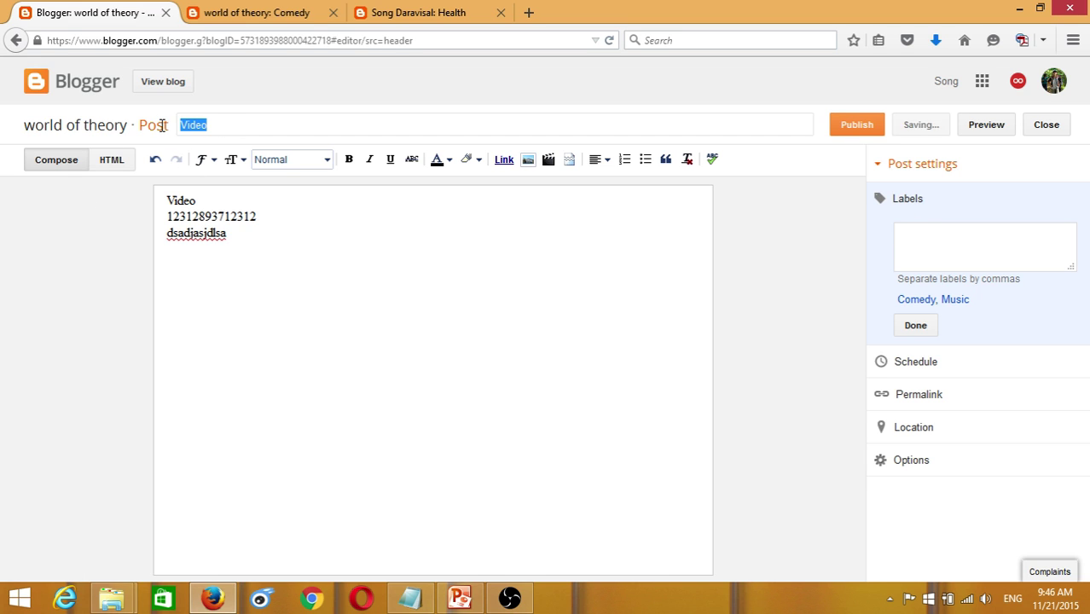
left_click(226, 234)
key("ctrl+a")
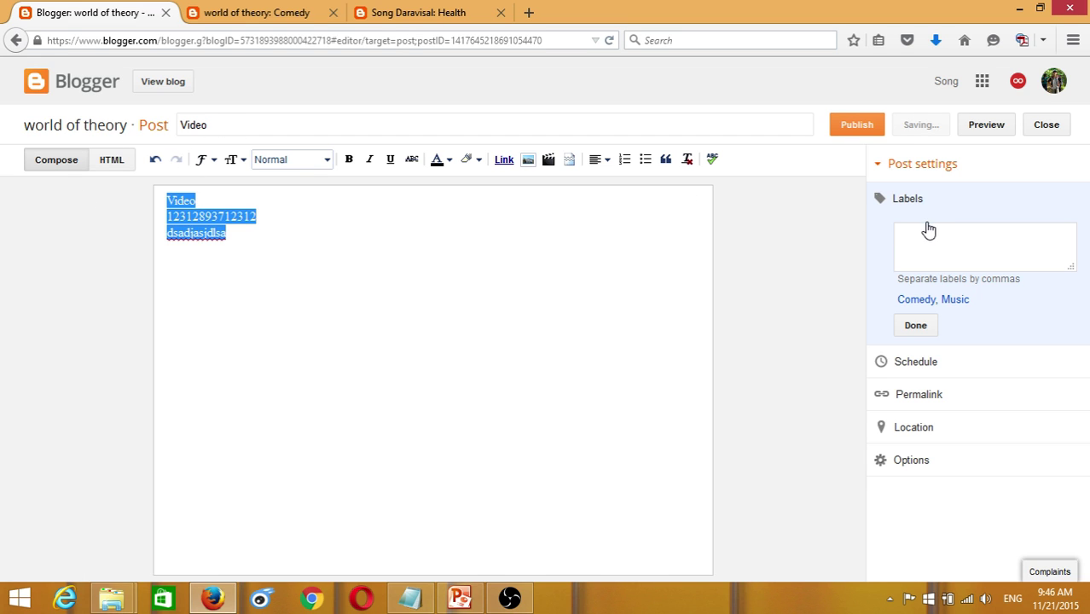
left_click(930, 238)
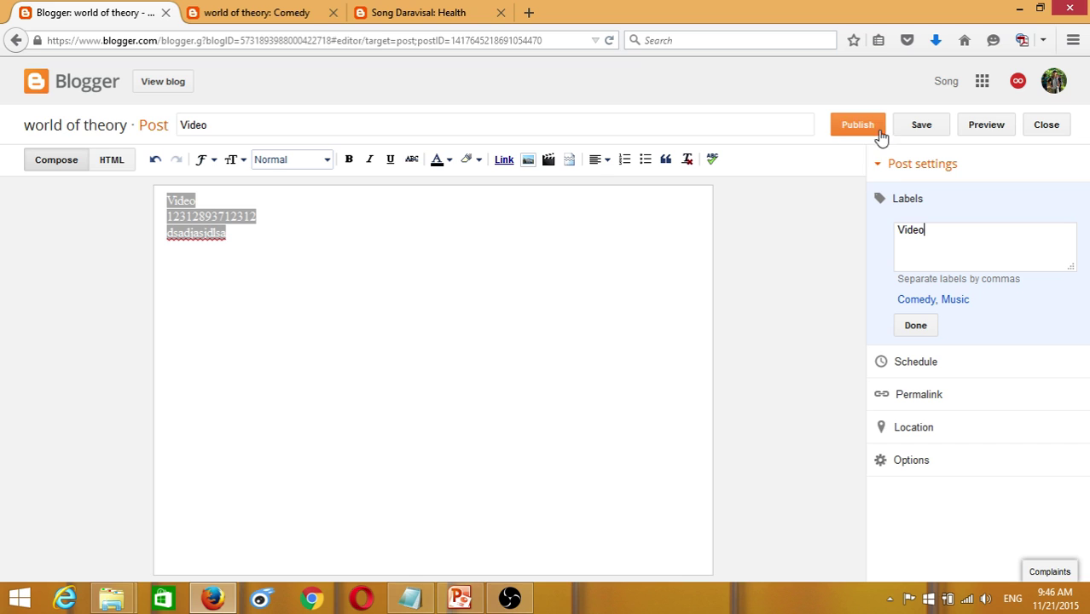
left_click(906, 331)
left_click(857, 136)
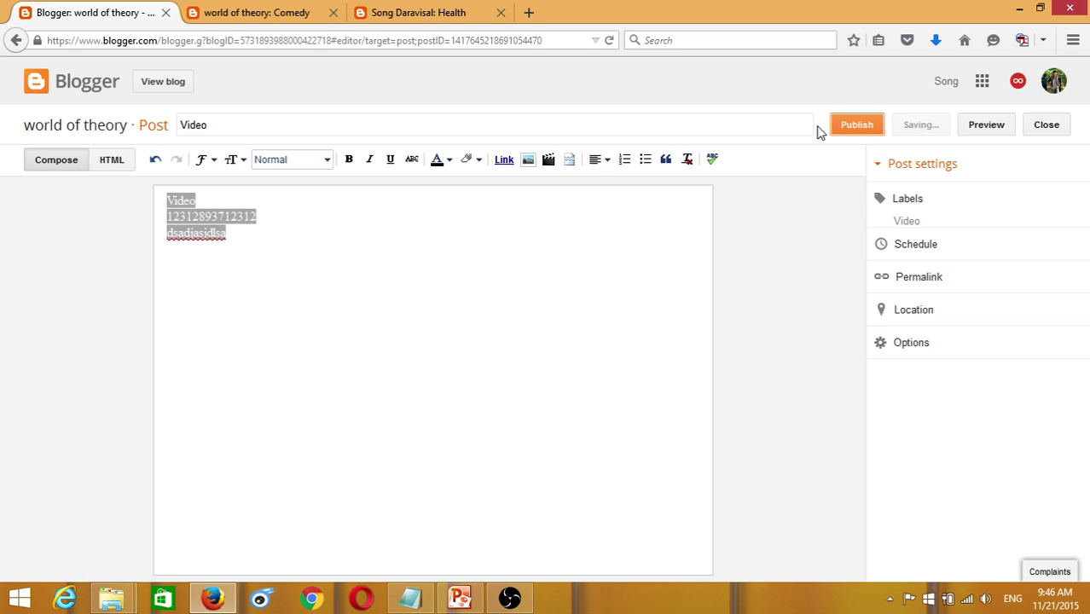
left_click(256, 12)
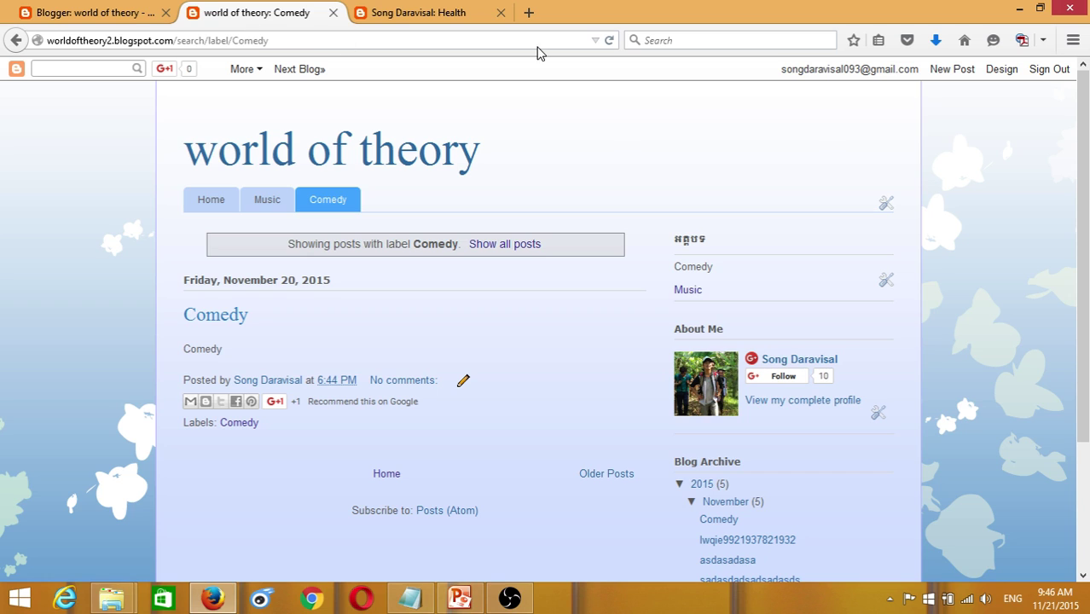
- Reload the blog, open the Video label page and copy its address
left_click(609, 40)
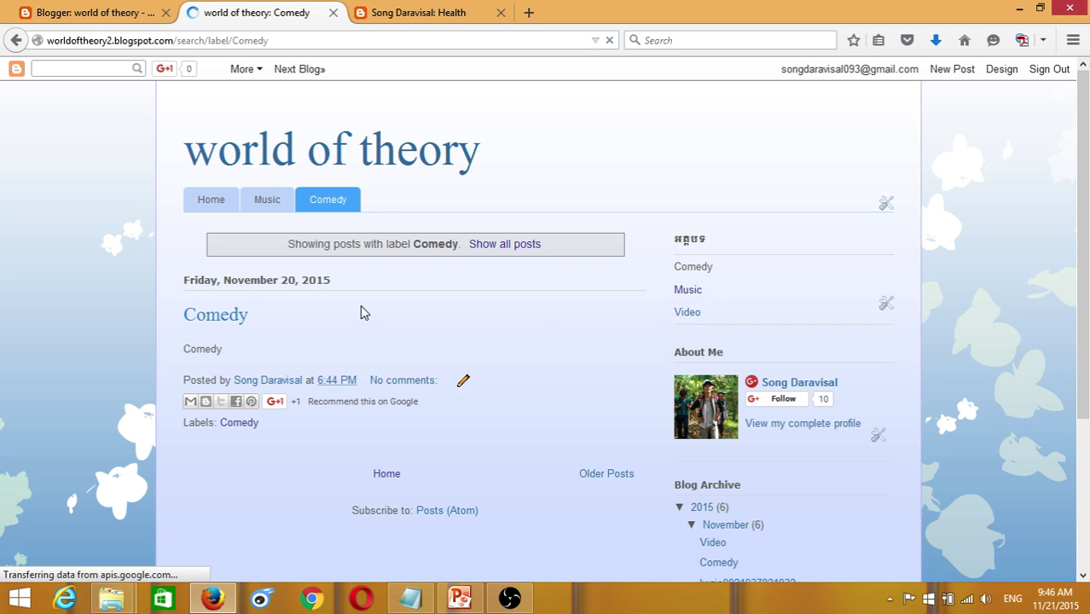
left_click(692, 313)
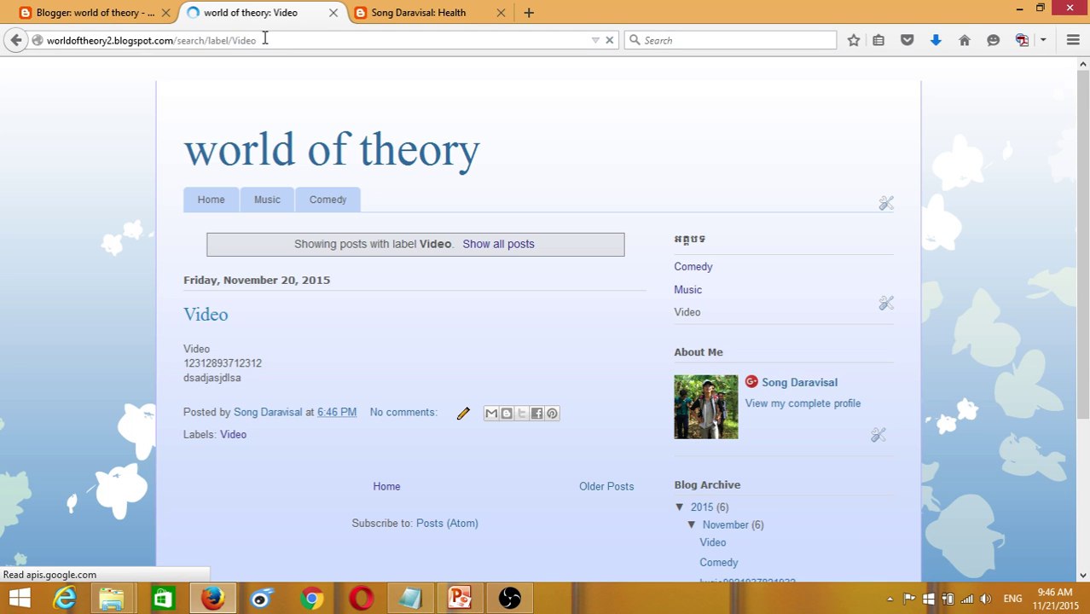
left_click(209, 41)
right_click(209, 41)
left_click(245, 93)
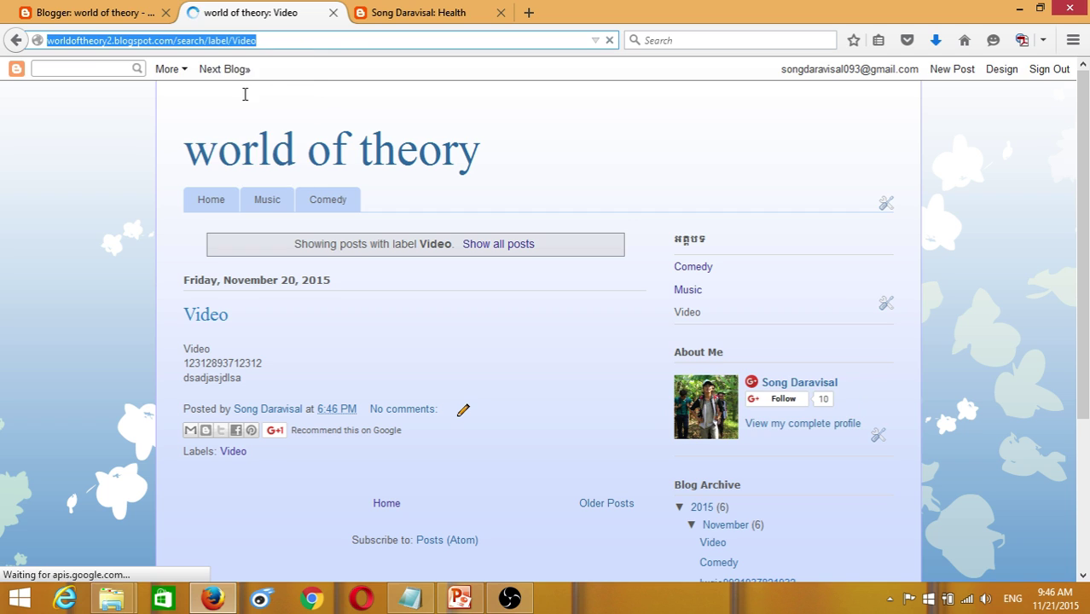
- Reselect the full search/label/Video address, copy it again, and return to the posts list
left_click(275, 40)
double_click(265, 41)
left_click_drag(266, 41, 180, 47)
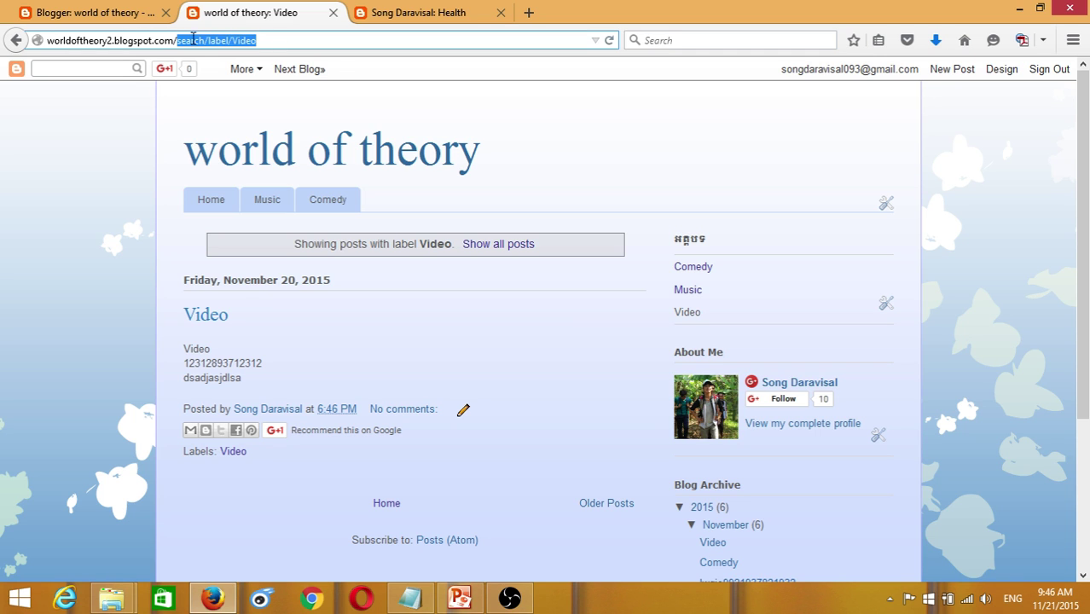
left_click_drag(262, 40, 28, 32)
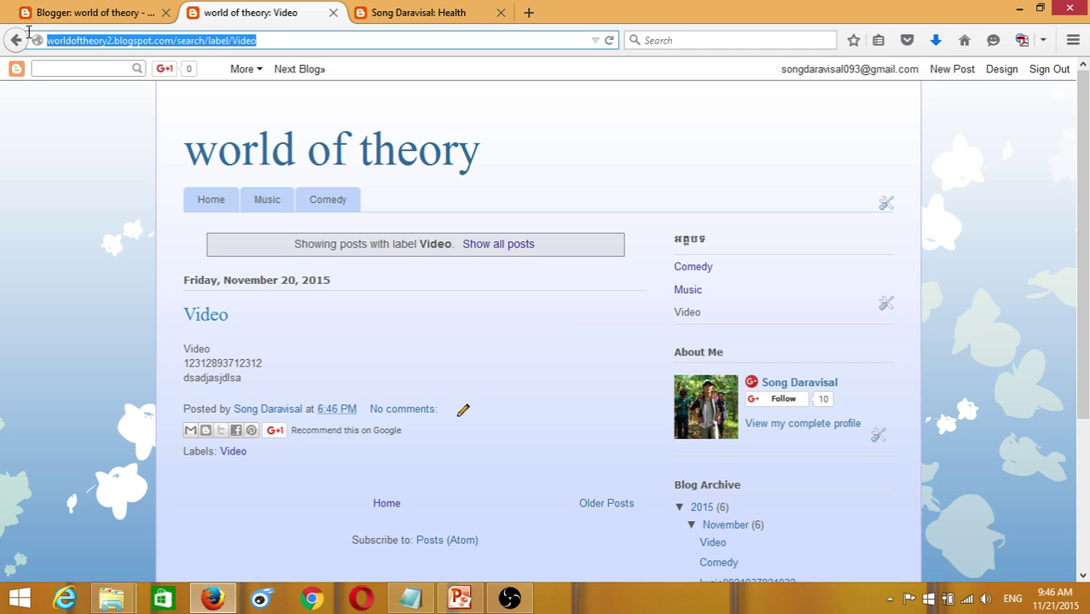
right_click(99, 35)
left_click(128, 86)
left_click(109, 11)
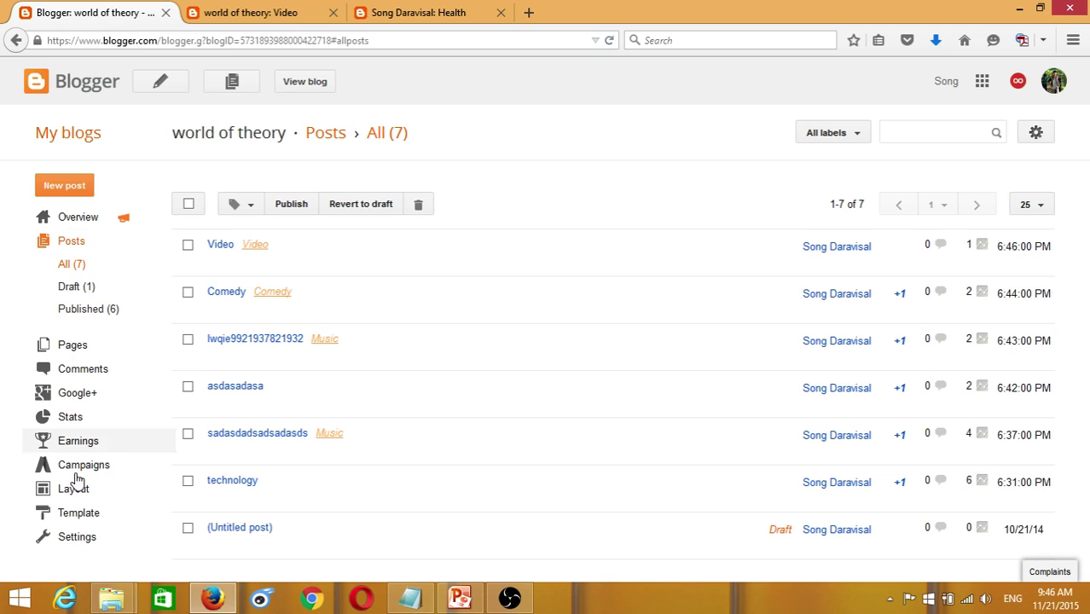
- In Layout, add an external link titled 'Video' with the pasted label address to Pages and save
left_click(74, 493)
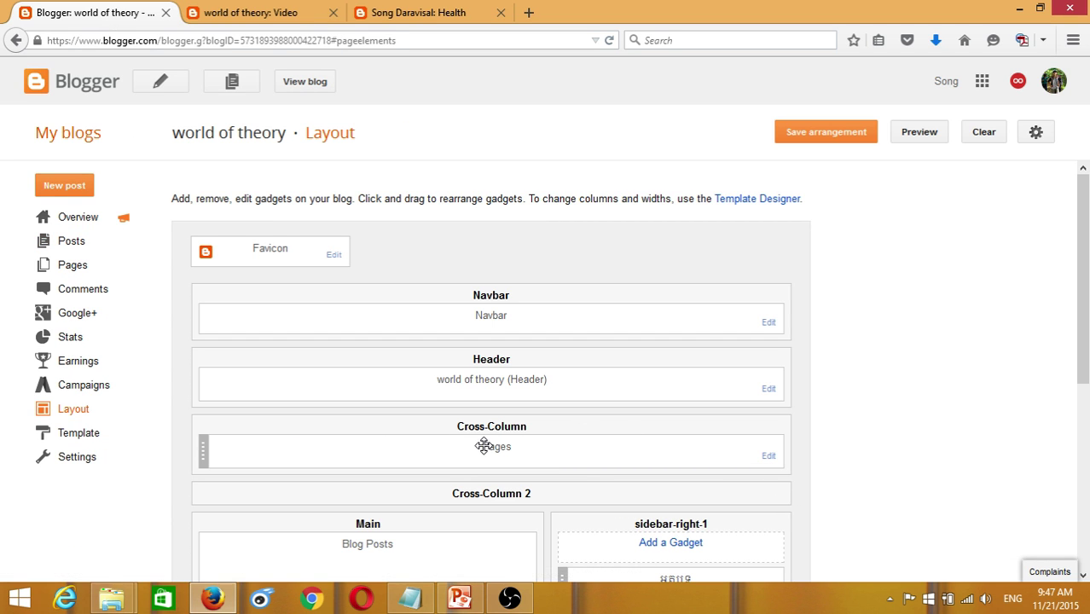
left_click(768, 455)
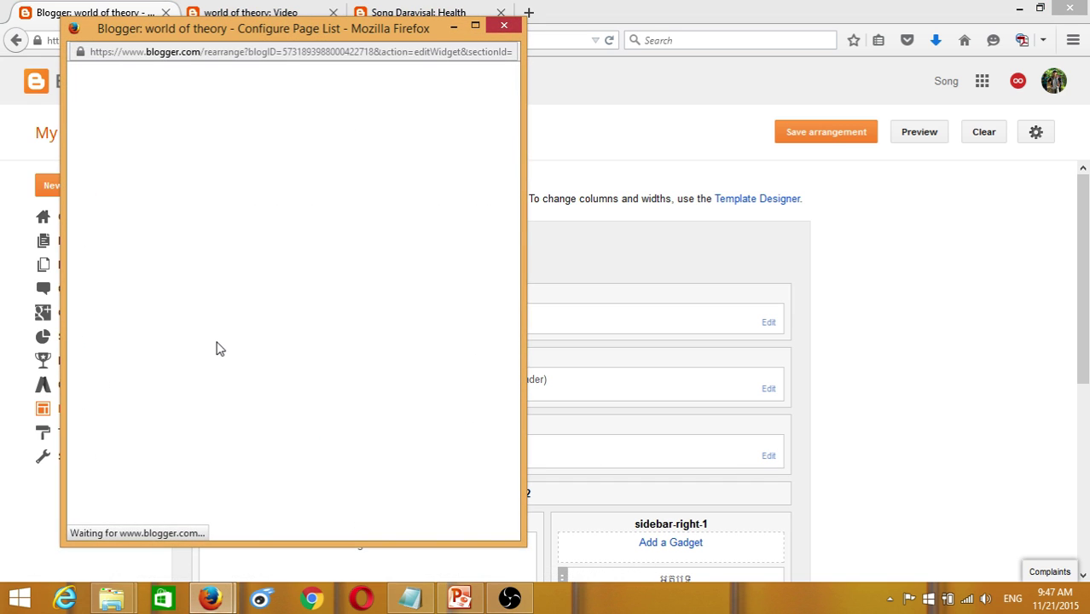
left_click(140, 273)
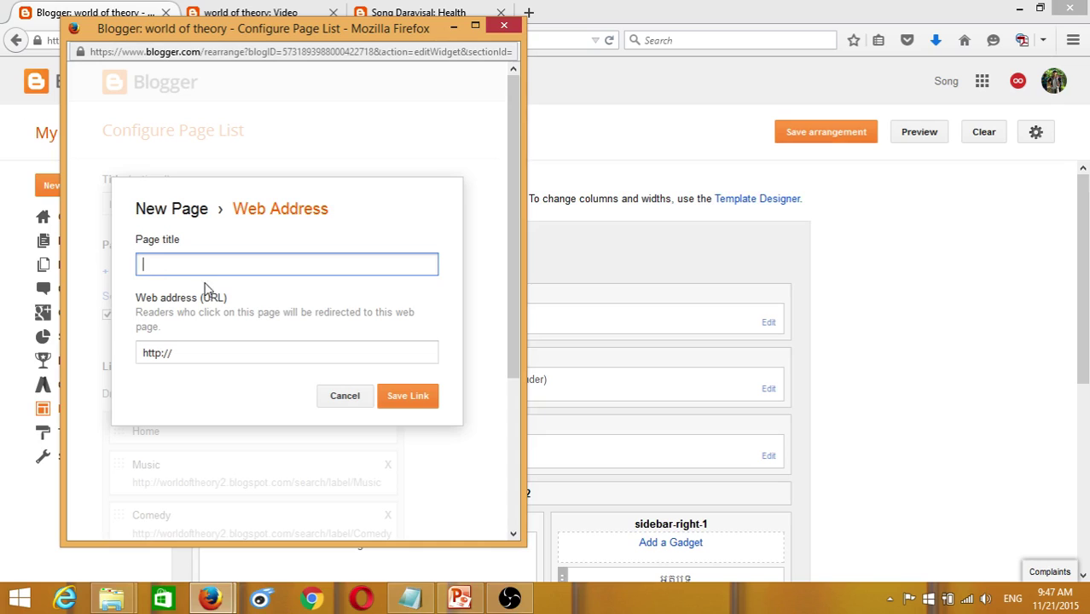
left_click(198, 269)
type("Video")
left_click_drag(181, 353, 120, 352)
right_click(161, 348)
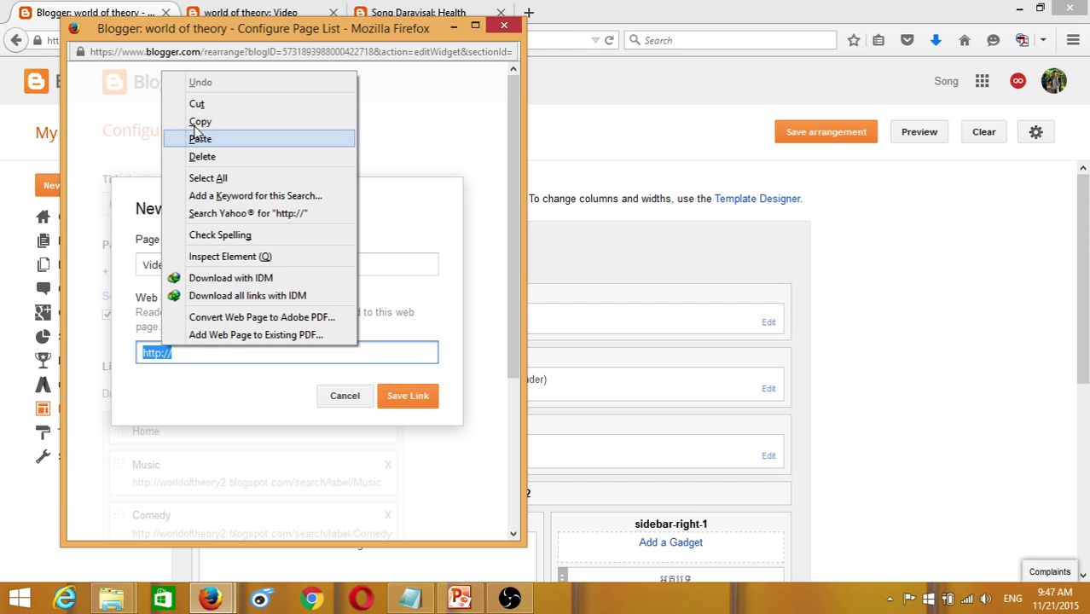
left_click(408, 396)
scroll(428, 399, "down", 5)
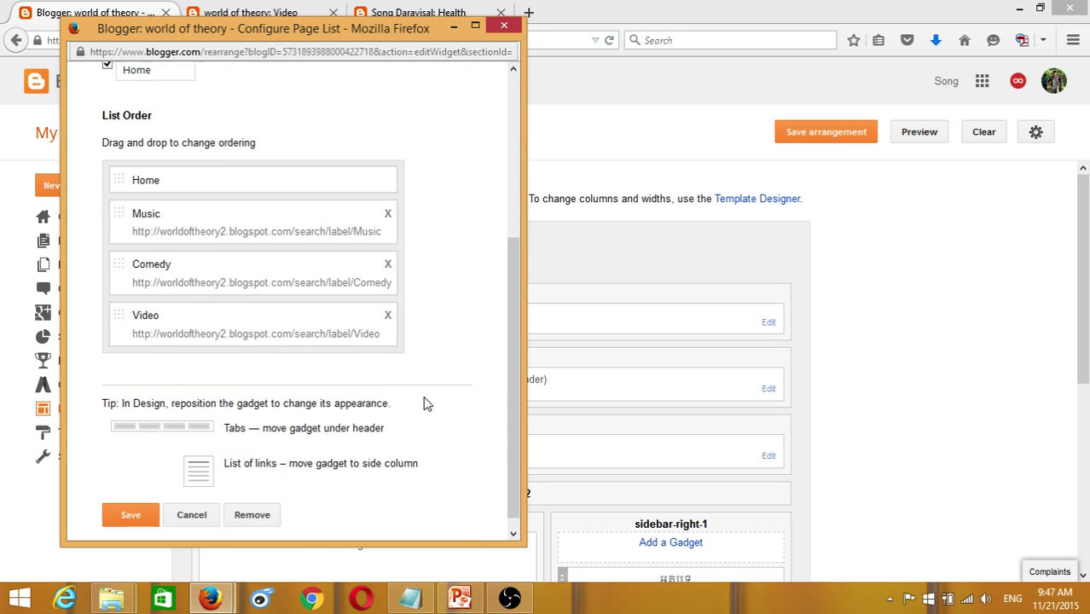
left_click(128, 502)
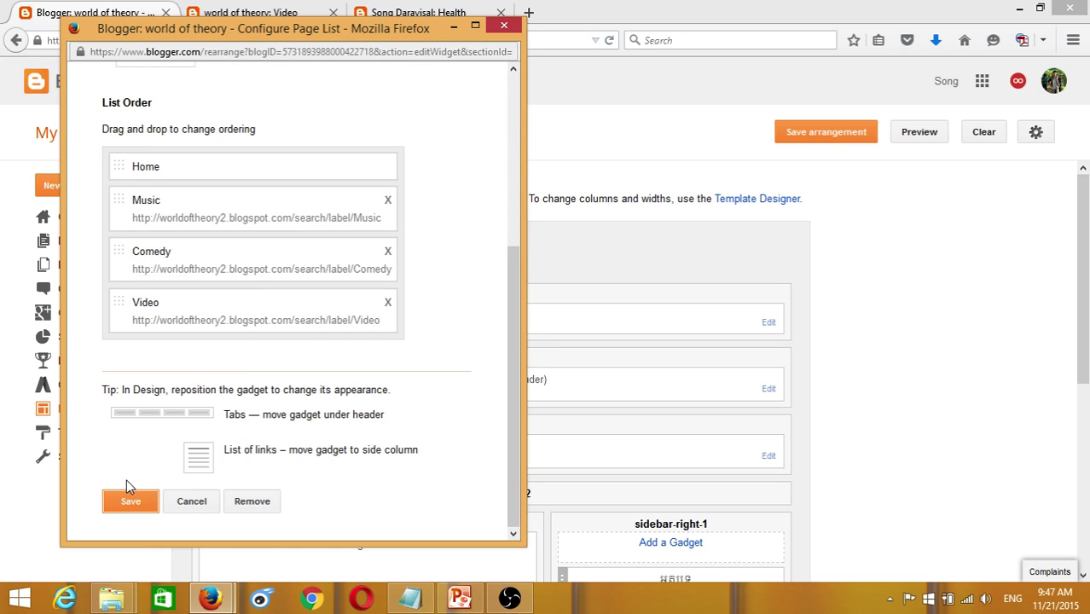
- Reload the live blog to show the new Video tab and go to Home
left_click(256, 12)
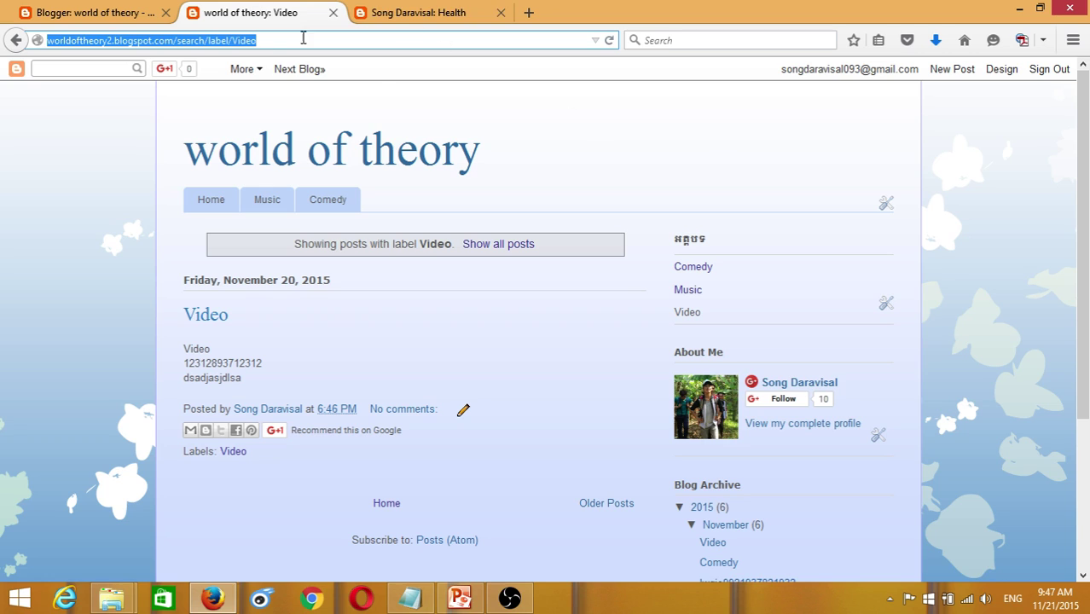
left_click(610, 40)
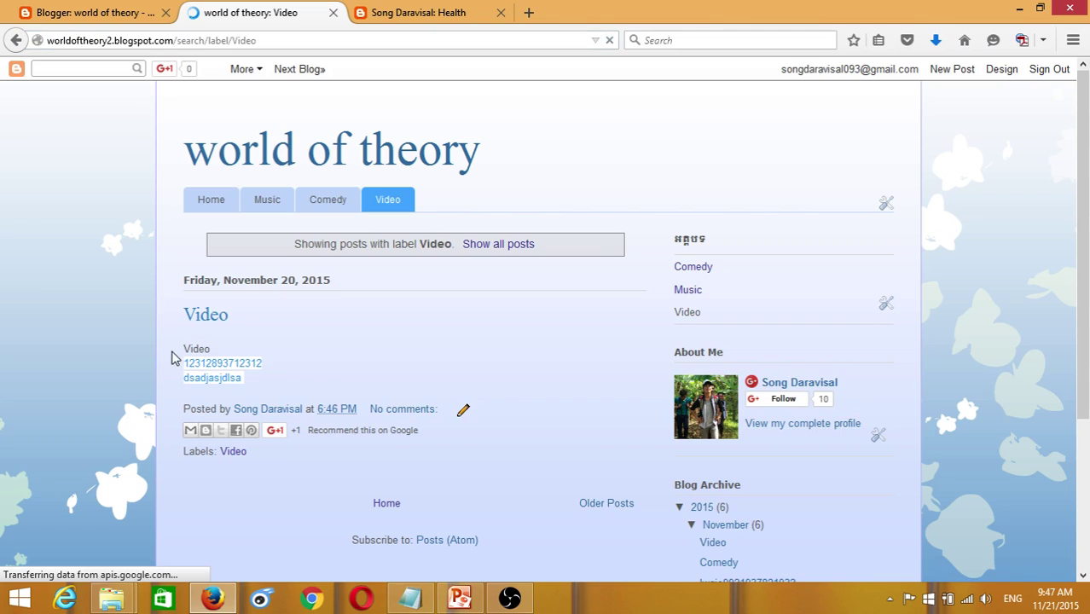
left_click_drag(171, 356, 185, 311)
left_click(211, 199)
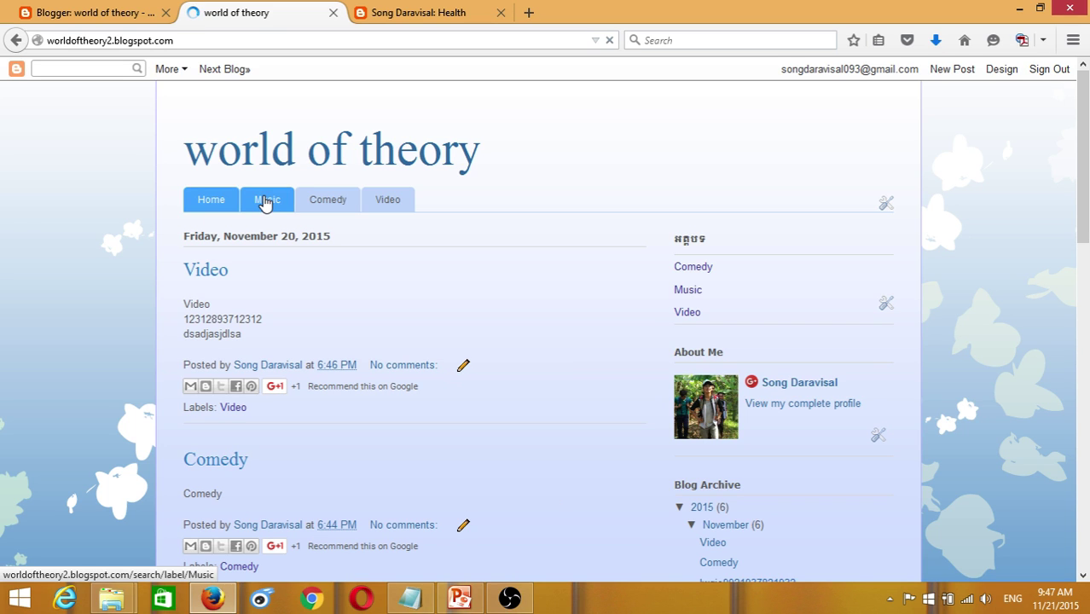
- Check the posts under the Music, Comedy and Video tabs
left_click(266, 200)
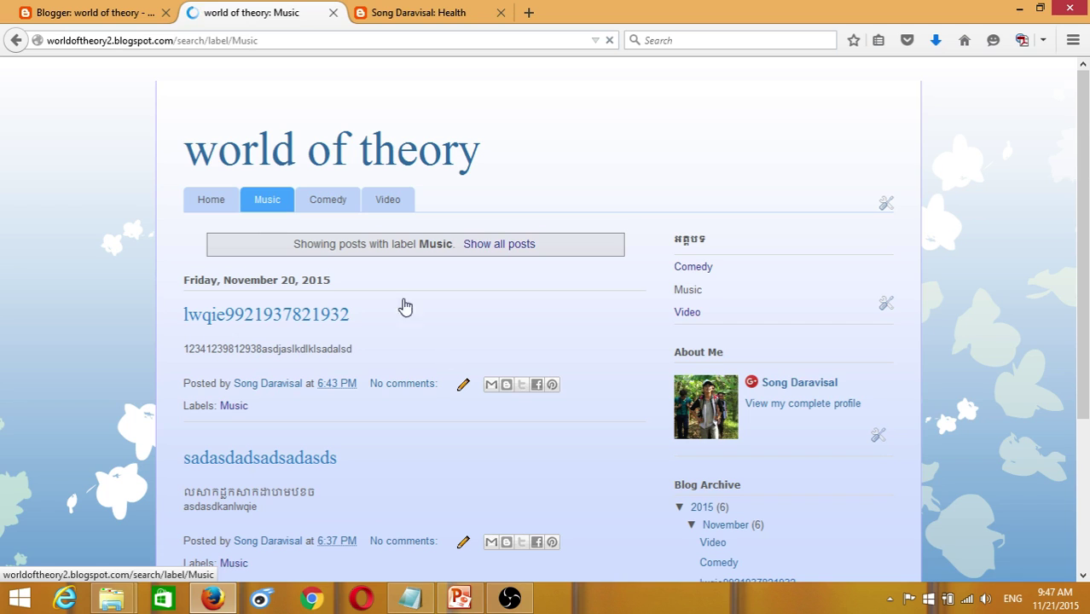
scroll(260, 207, "down", 3)
scroll(295, 280, "up", 3)
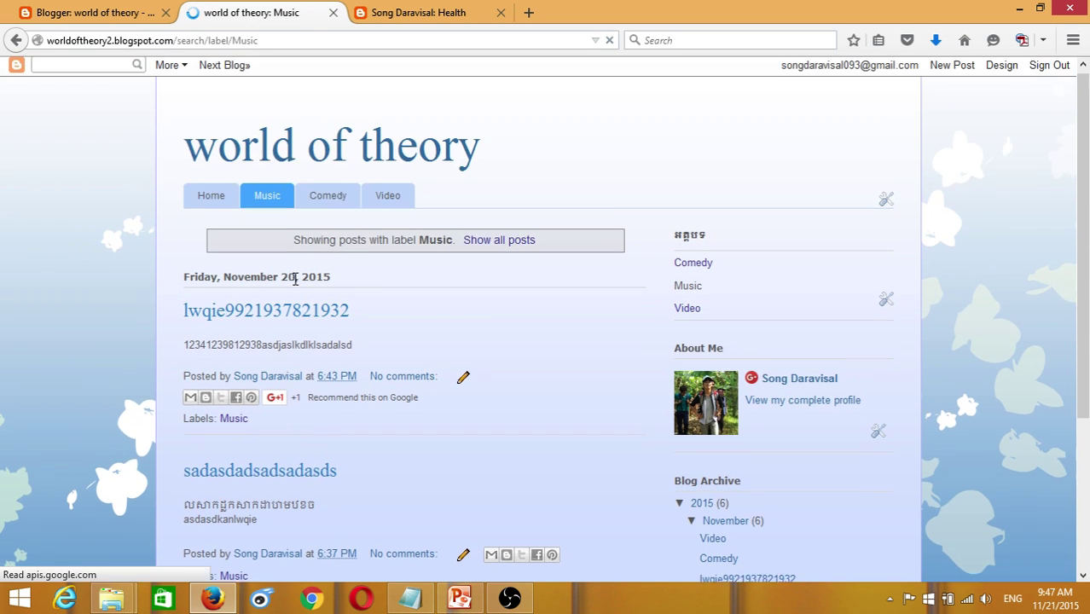
left_click(331, 213)
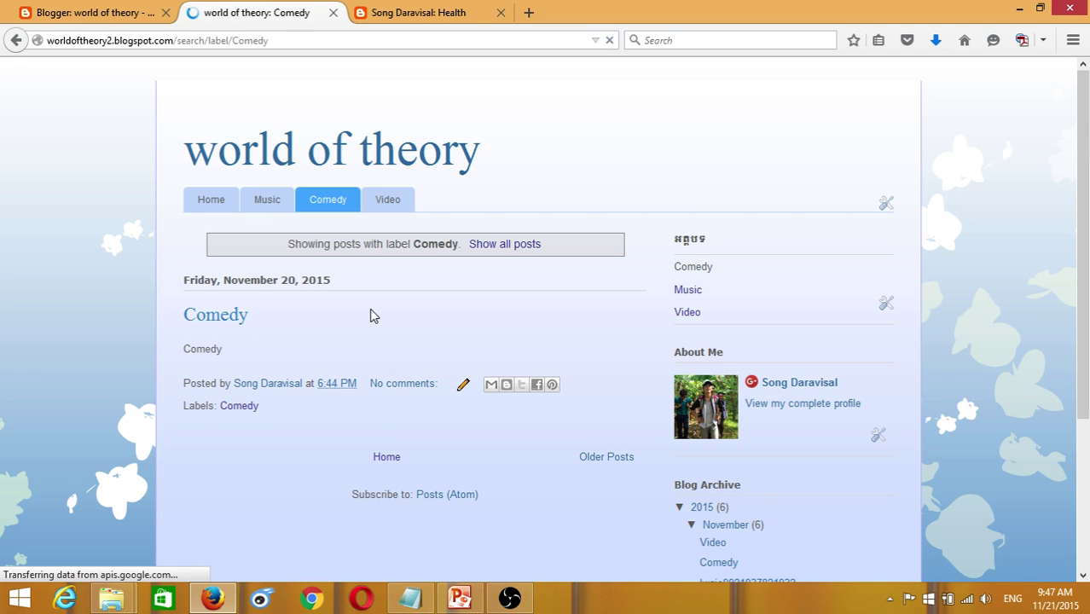
left_click(389, 201)
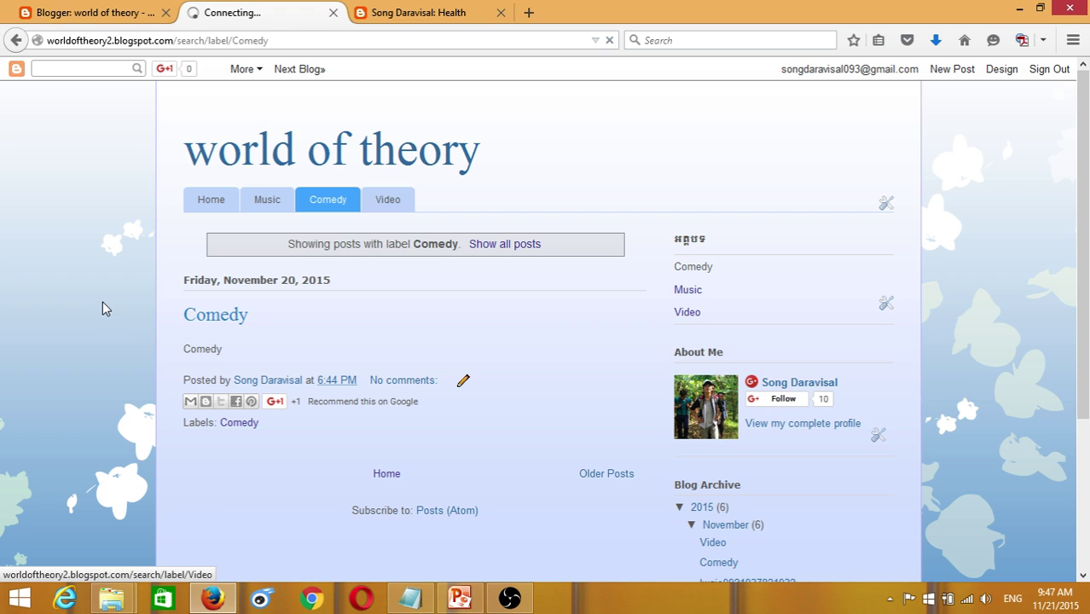
left_click(205, 315)
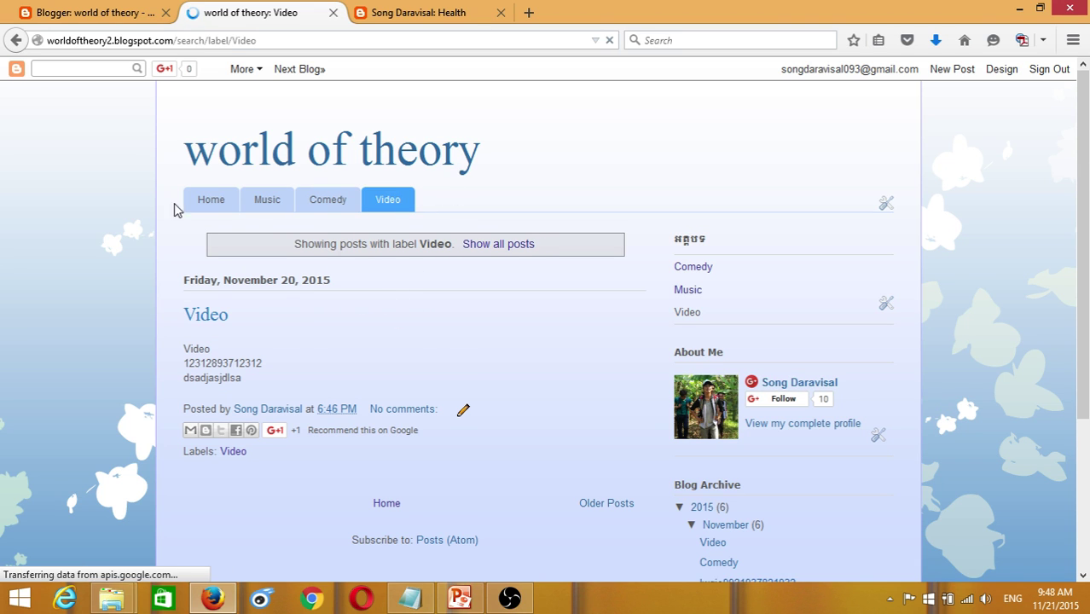
- Return to the Home tab and scroll through its posts
left_click(210, 201)
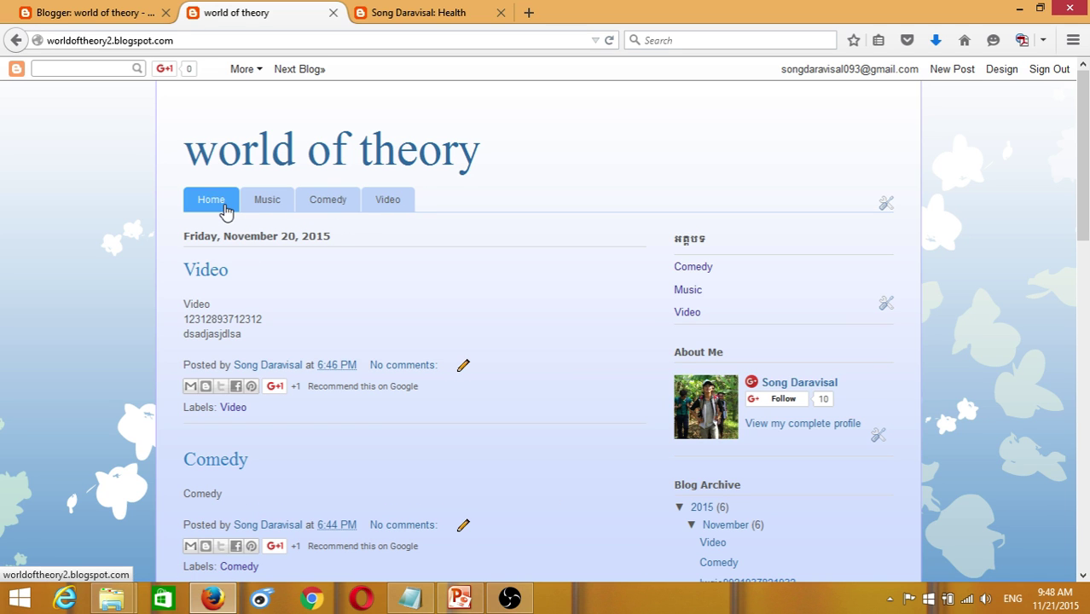
scroll(274, 219, "down", 6)
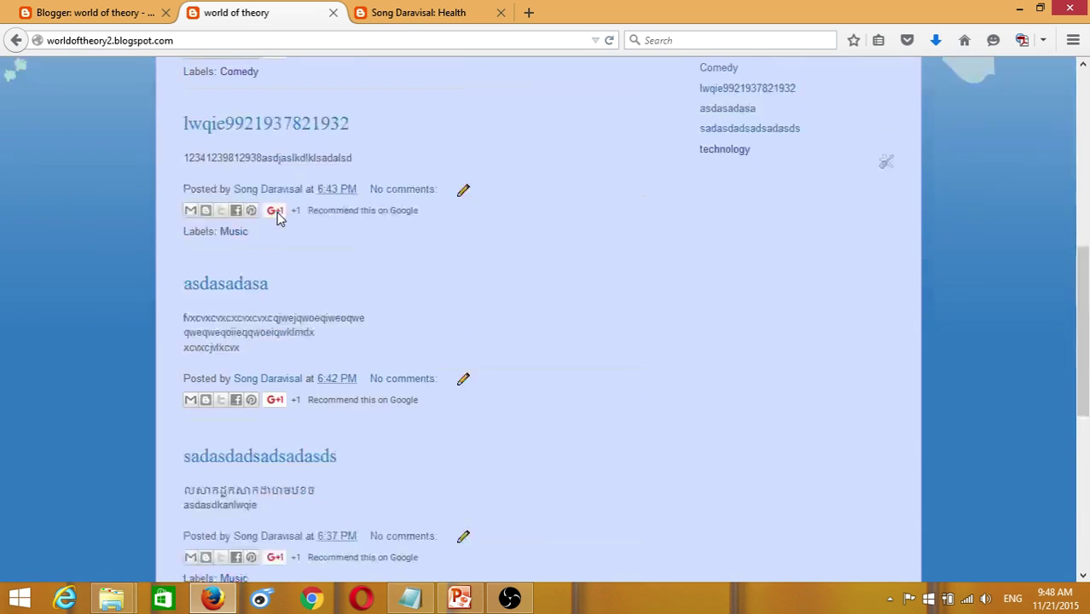
scroll(280, 215, "up", 6)
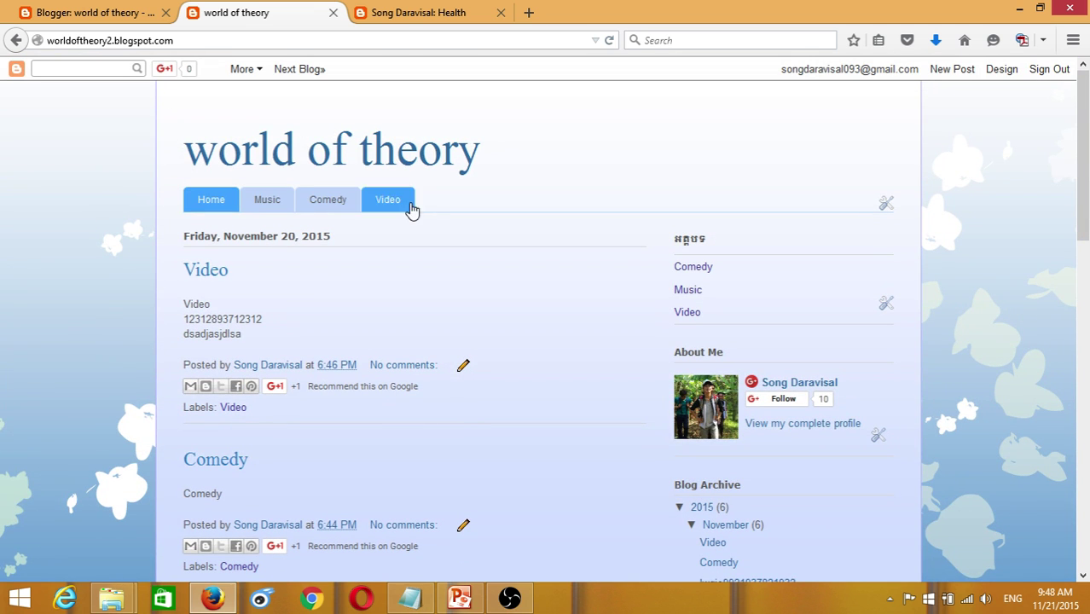
scroll(435, 250, "down", 4)
scroll(433, 252, "up", 4)
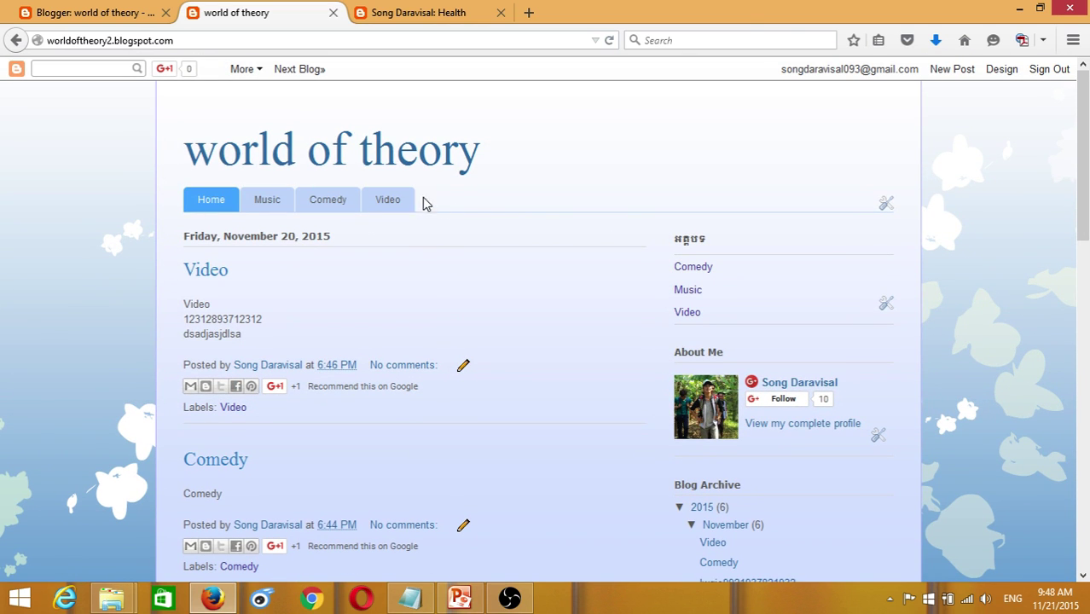
left_click_drag(480, 166, 186, 154)
left_click(469, 207)
- Look over another blog's Health page for comparison
left_click(94, 12)
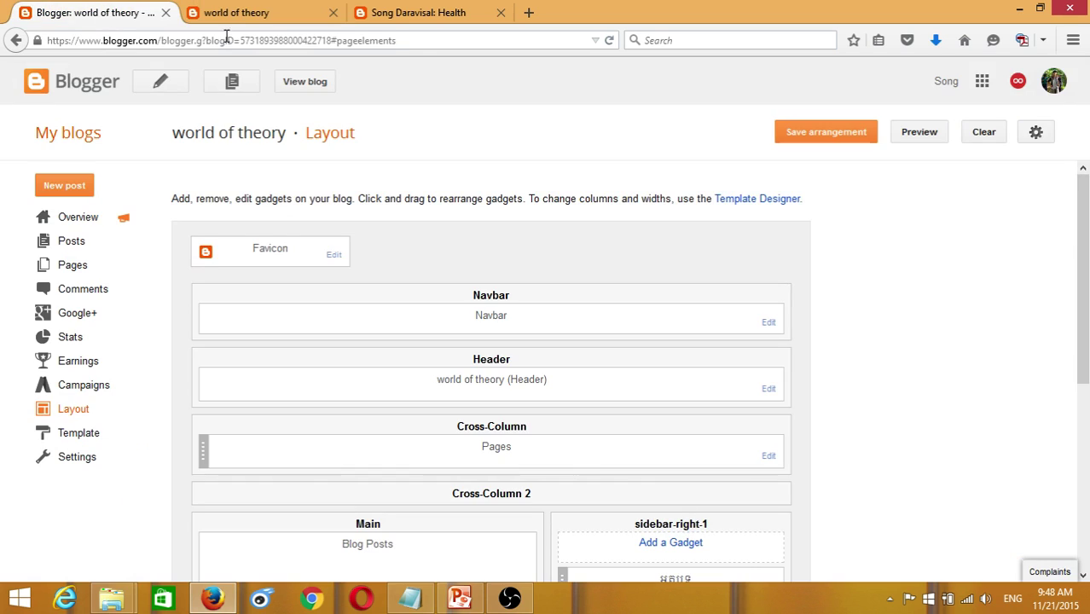
left_click(298, 13)
left_click(418, 13)
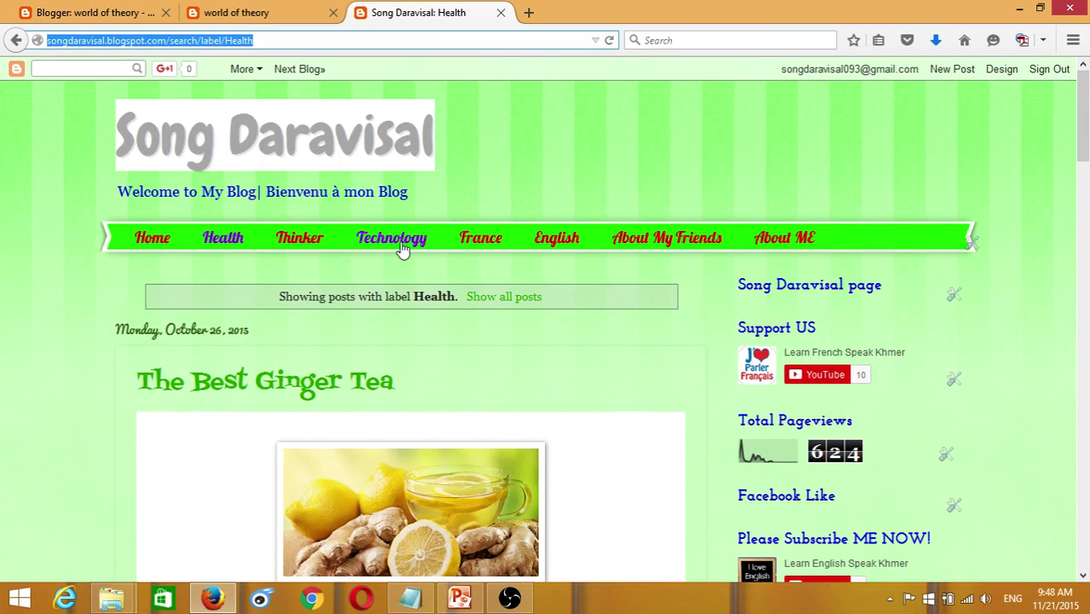
scroll(597, 243, "down", 5)
scroll(600, 232, "down", 5)
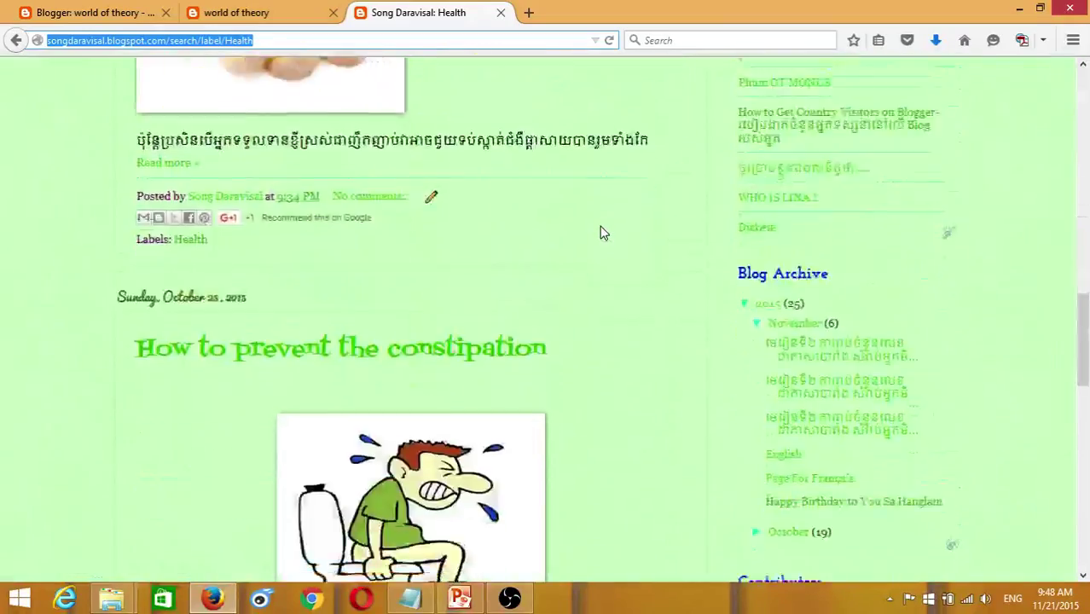
scroll(610, 231, "up", 8)
scroll(866, 179, "up", 3)
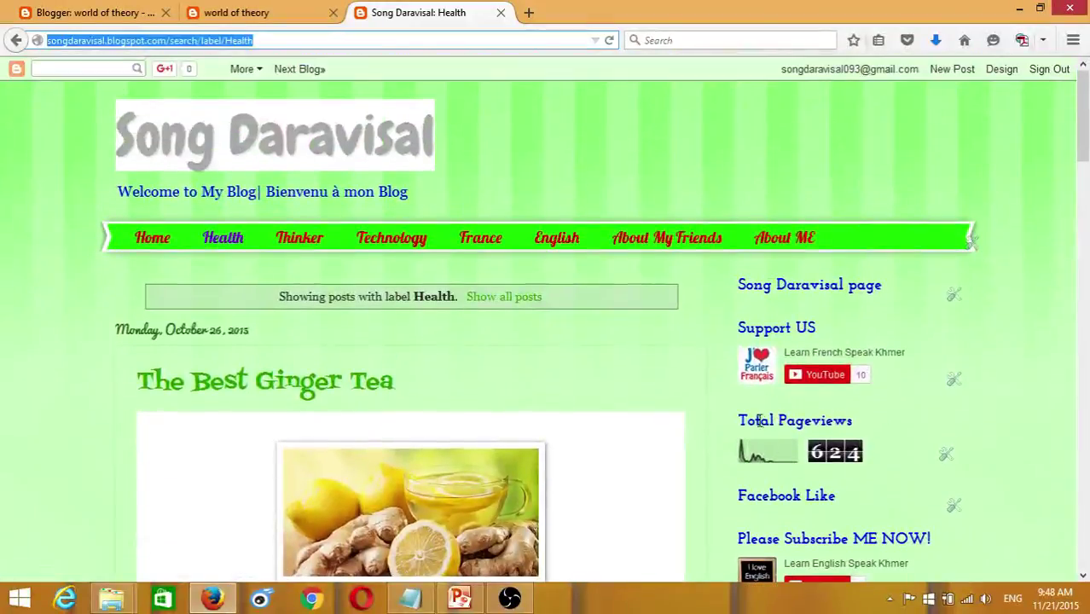
- Return to world of theory's Layout page and review its gadgets
left_click(134, 20)
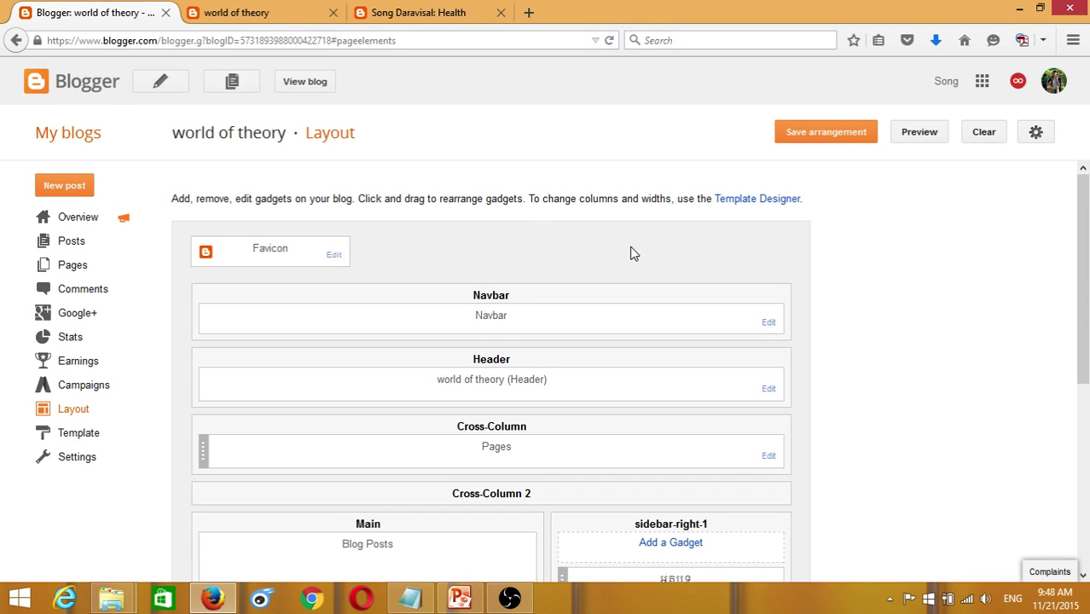
scroll(631, 253, "down", 3)
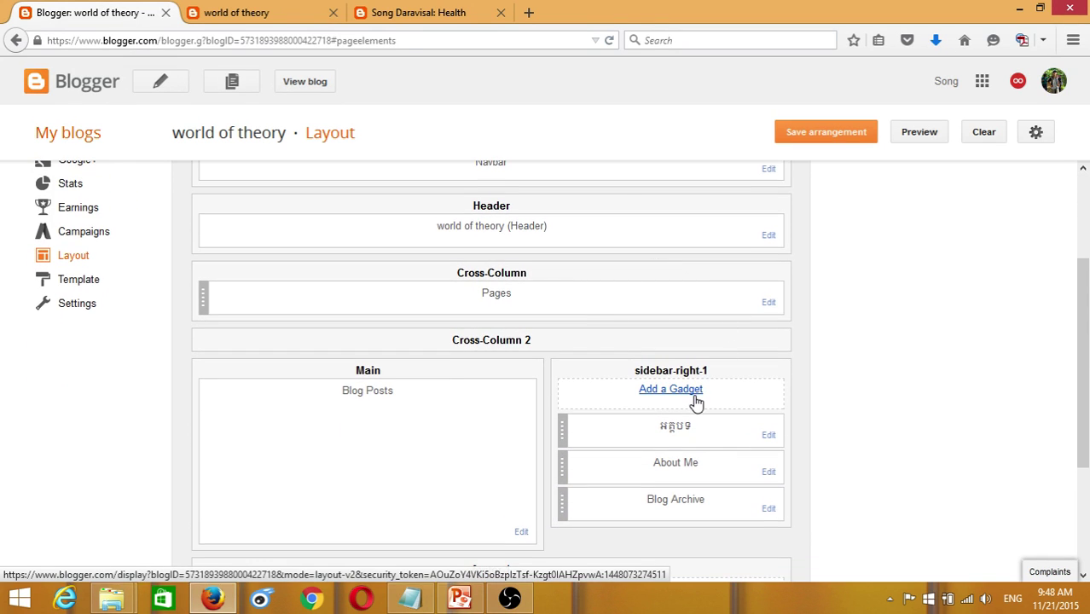
scroll(640, 408, "down", 4)
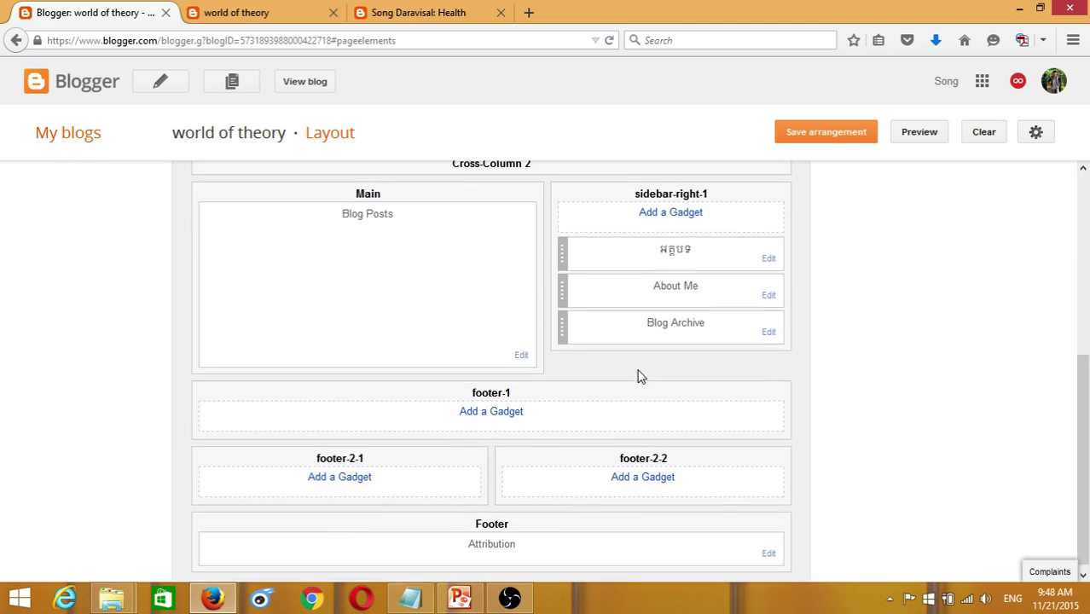
scroll(179, 335, "up", 6)
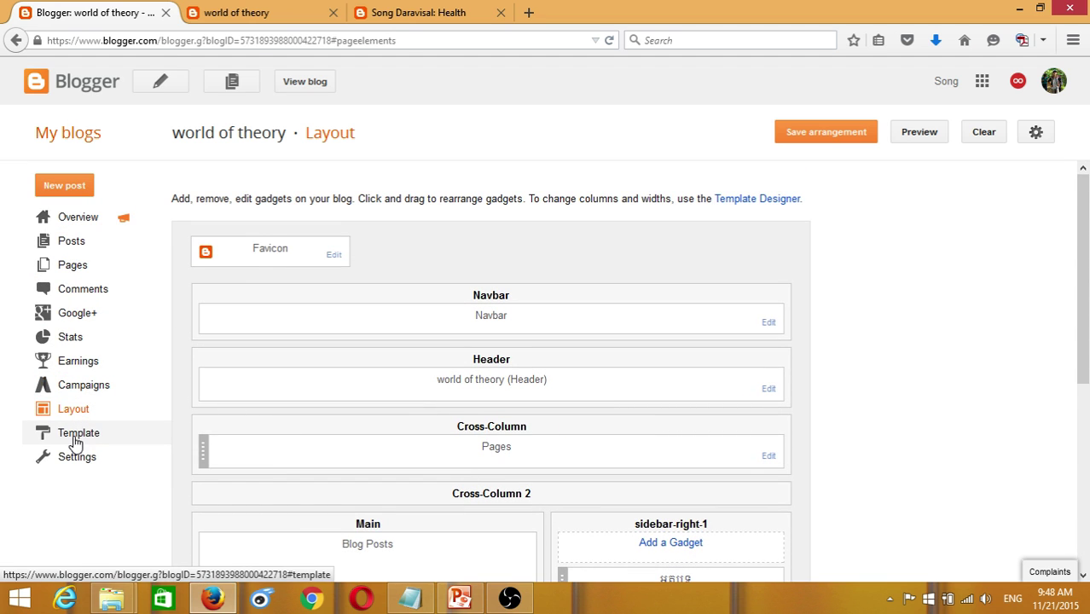
- Go to the Template section and choose Customize on the live Ethereal-based template
left_click(79, 437)
scroll(432, 424, "down", 5)
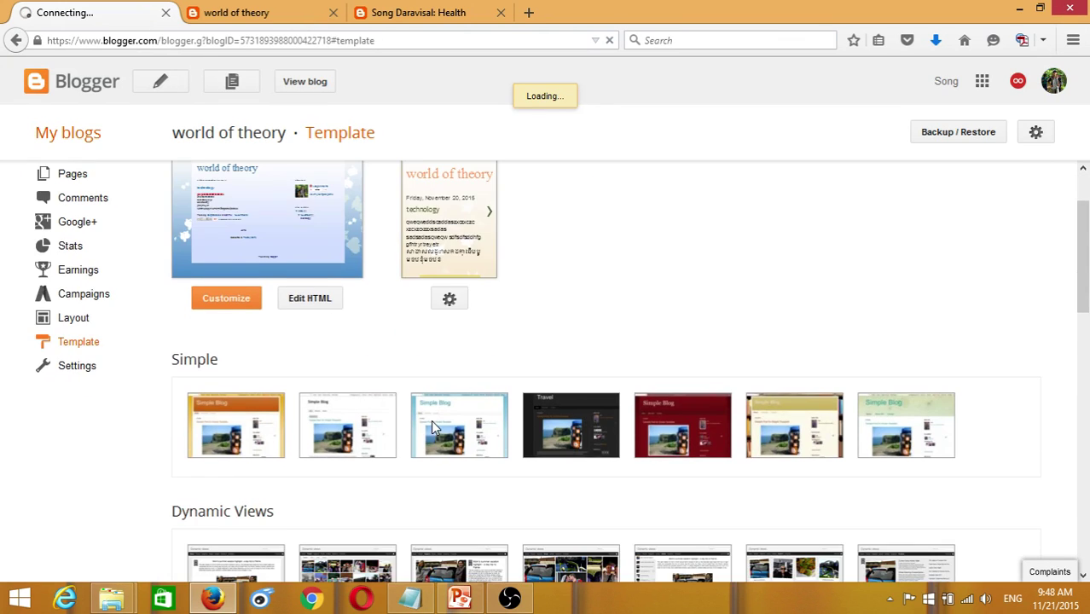
scroll(445, 429, "up", 5)
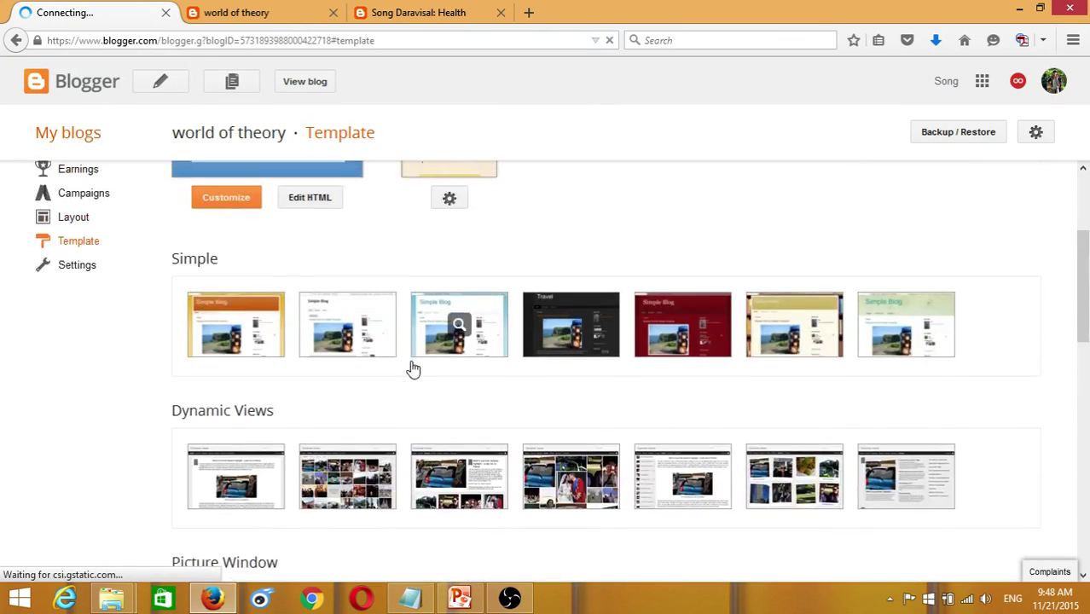
left_click(226, 313)
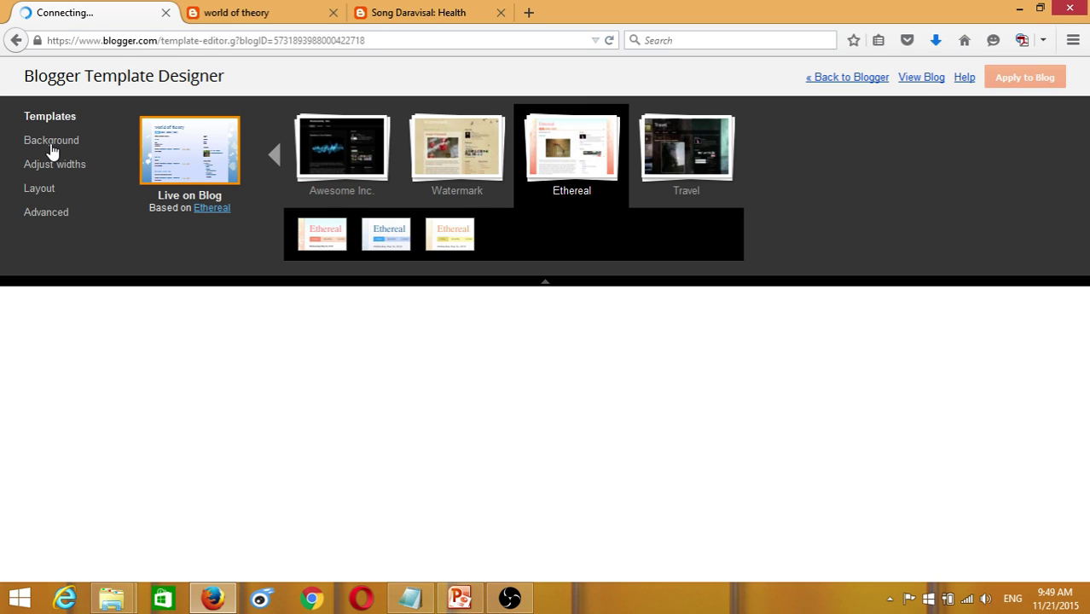
- Under Background, preview the teal, light green and olive themes, then choose the purple theme
left_click(51, 149)
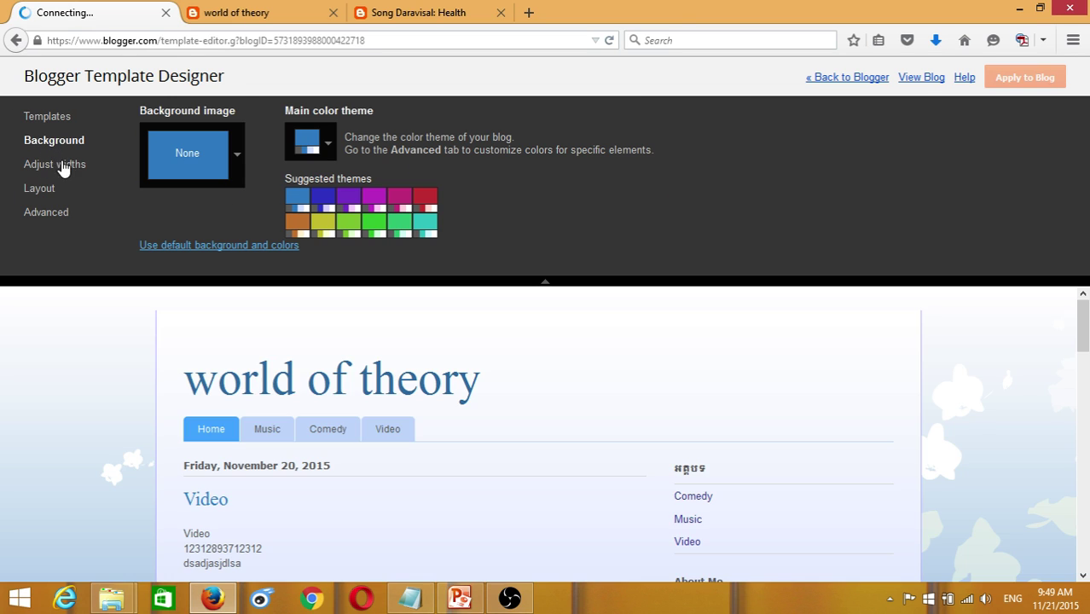
scroll(1041, 526, "down", 5)
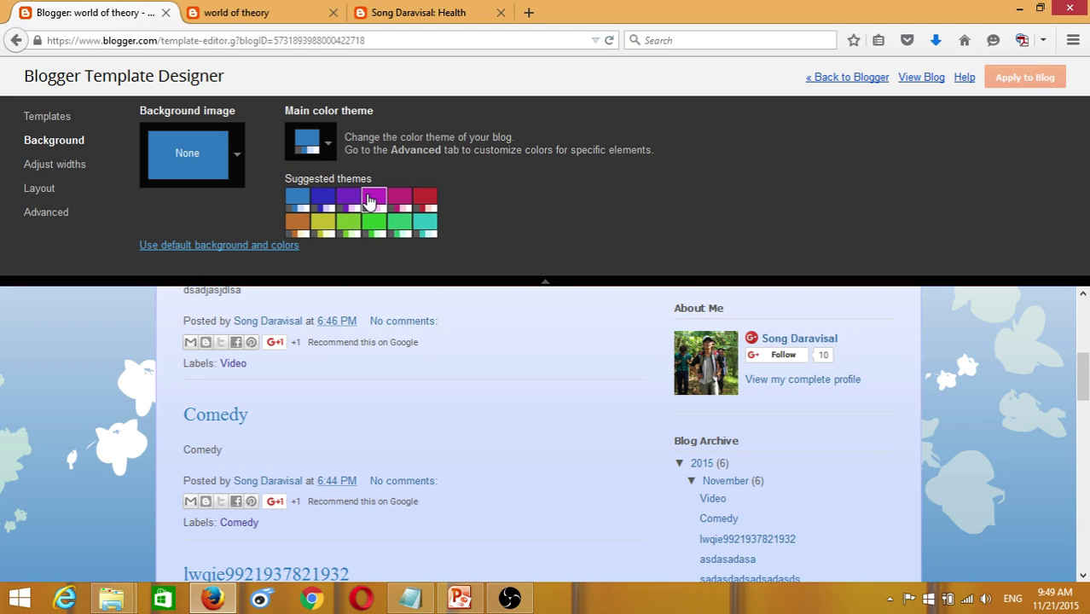
left_click(376, 205)
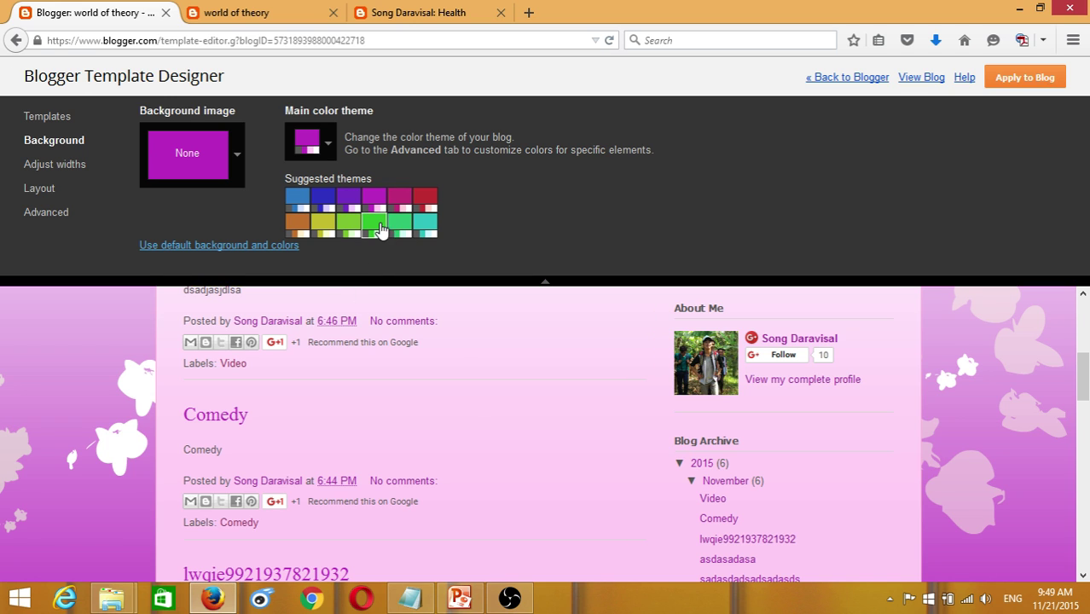
left_click(426, 227)
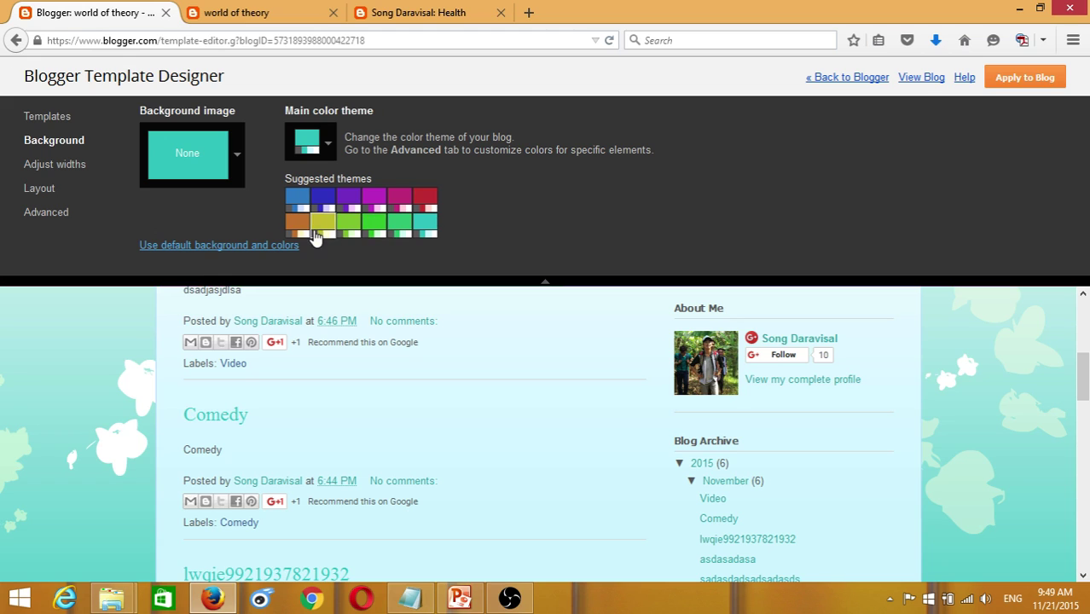
left_click(349, 226)
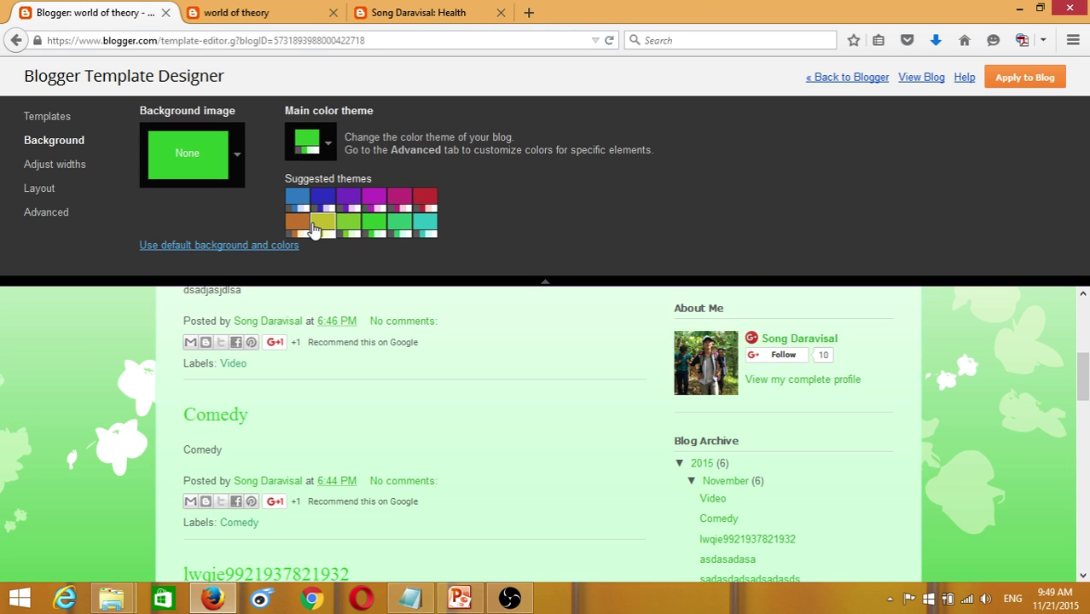
left_click(324, 226)
left_click(373, 203)
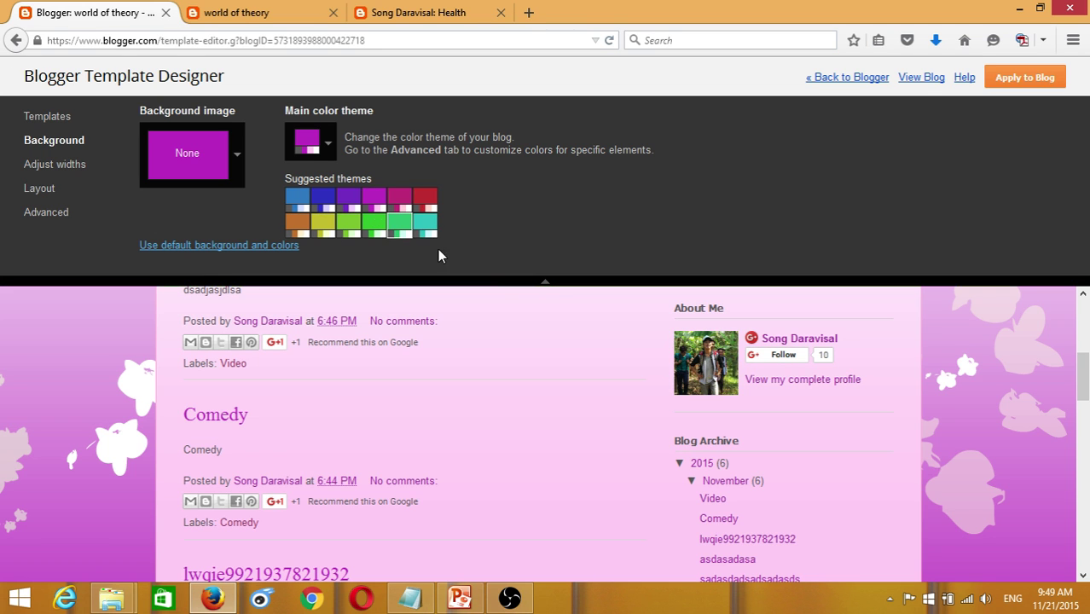
- In Adjust widths, widen the entire blog to about 1180 px and try a wider right sidebar
left_click(54, 171)
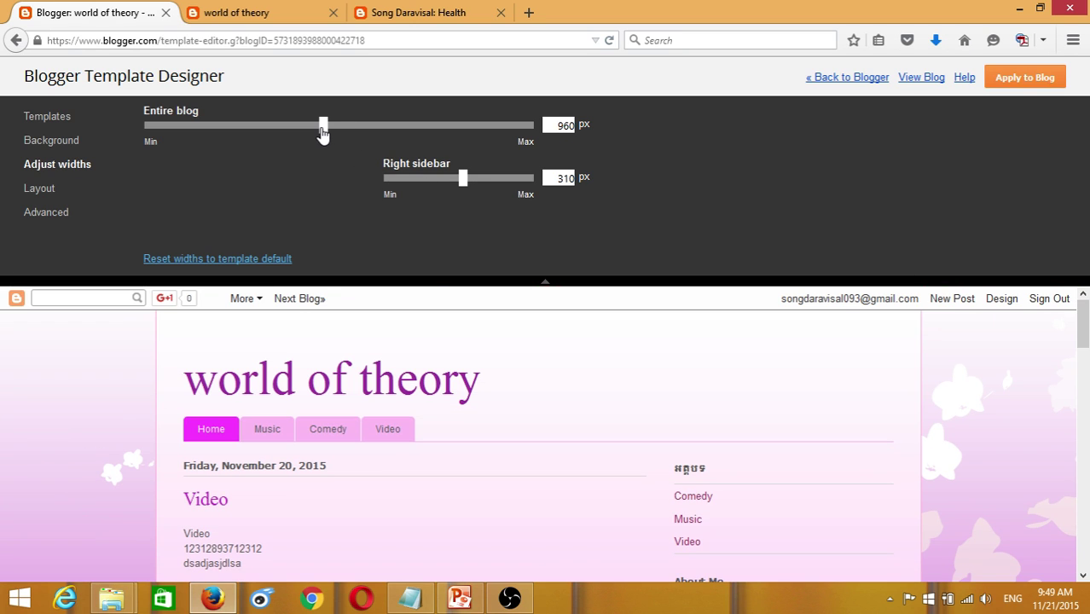
left_click_drag(321, 132, 364, 136)
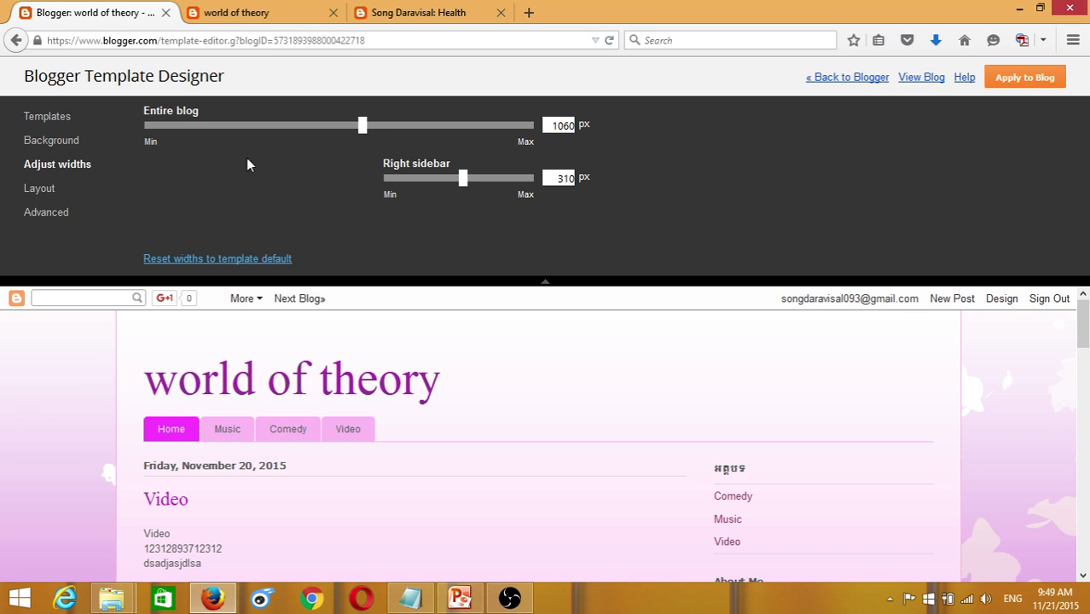
left_click_drag(363, 134, 410, 136)
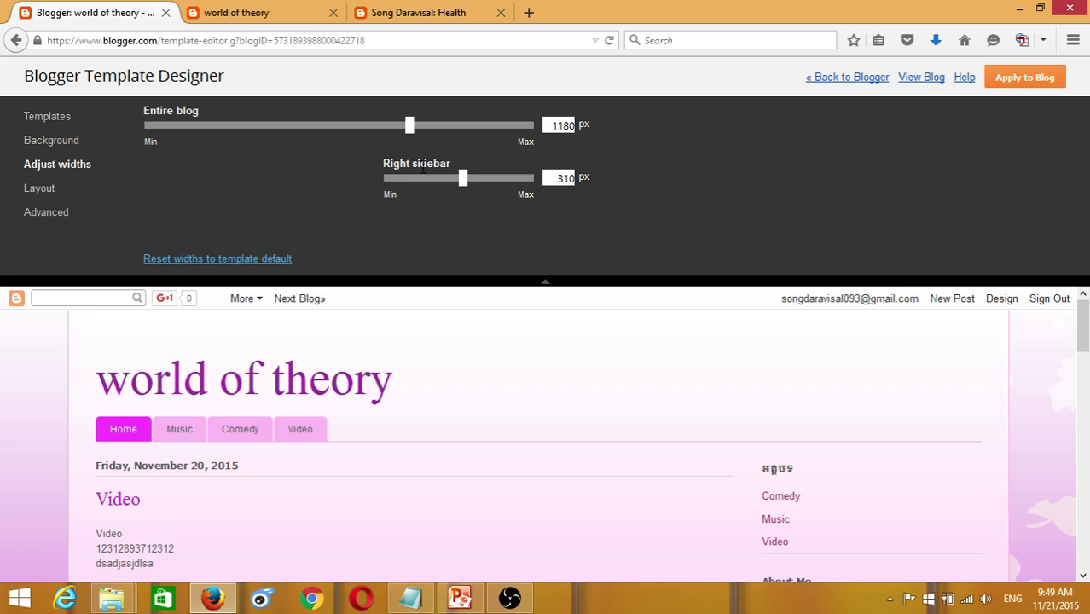
mouse_move(467, 188)
left_mouse_down()
mouse_move(483, 190)
mouse_move(473, 186)
left_mouse_up()
scroll(670, 377, "down", 5)
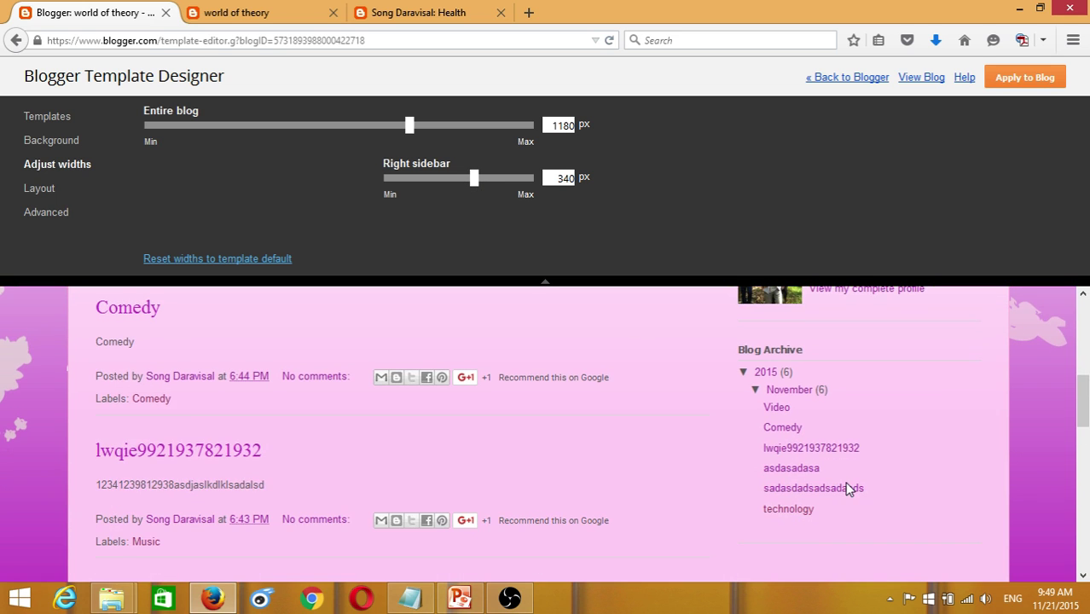
scroll(847, 419, "up", 4)
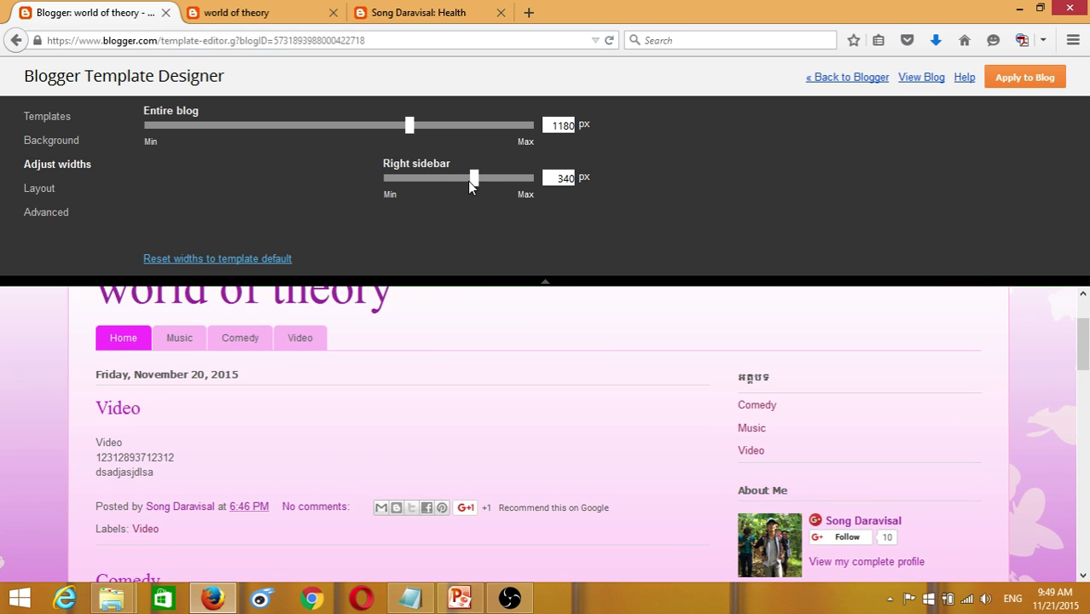
scroll(767, 392, "down", 3)
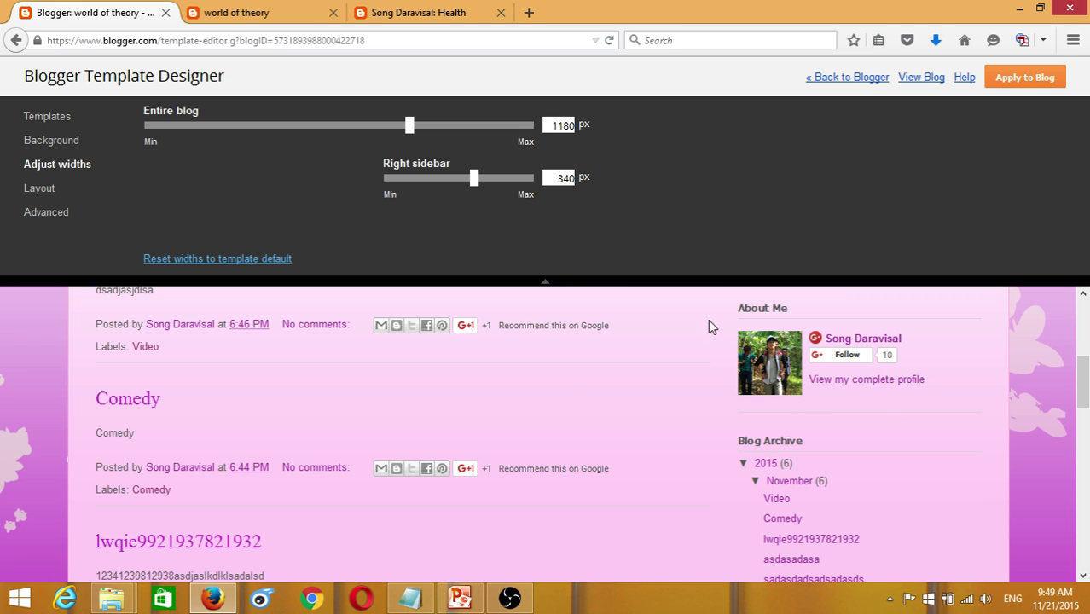
- Set the right sidebar to 320 px and the entire blog to 1220 px
mouse_move(480, 188)
left_mouse_down()
mouse_move(408, 185)
mouse_move(505, 186)
mouse_move(467, 186)
left_mouse_up()
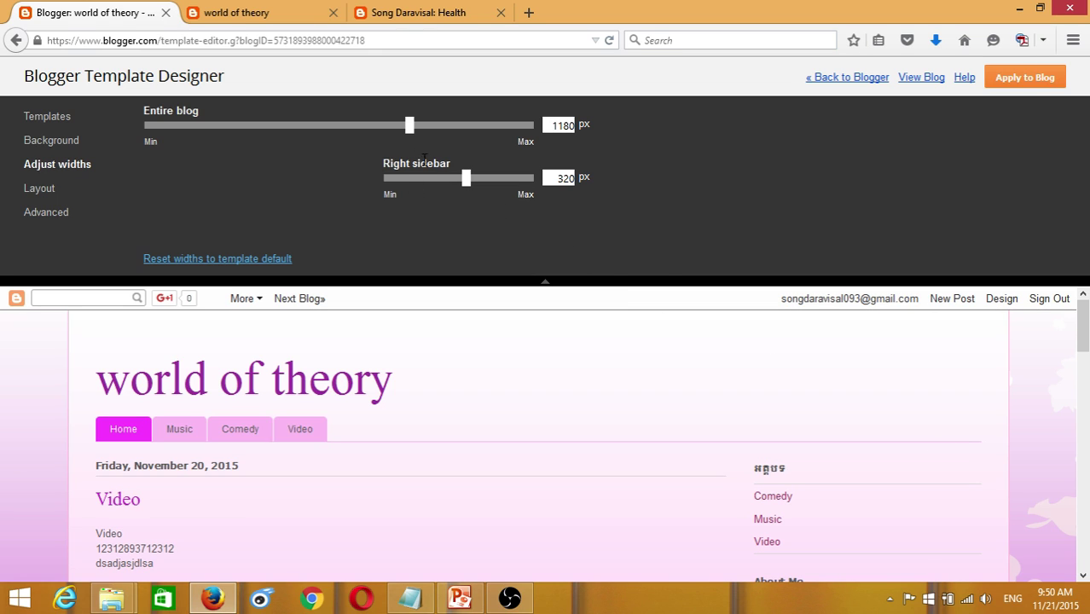
mouse_move(412, 134)
left_mouse_down()
mouse_move(484, 134)
mouse_move(427, 140)
left_mouse_up()
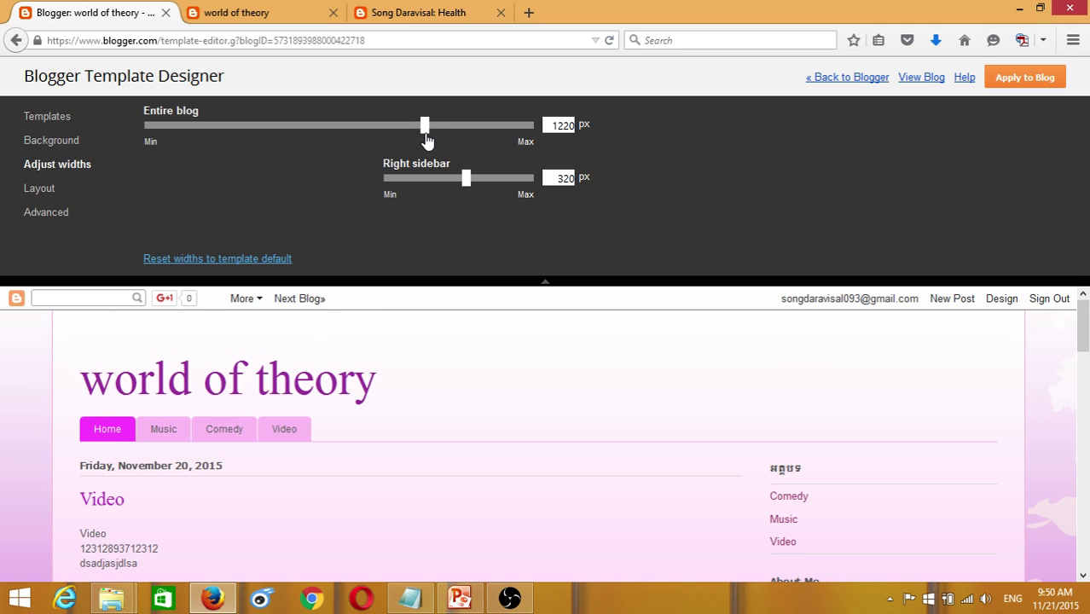
scroll(1030, 426, "down", 5)
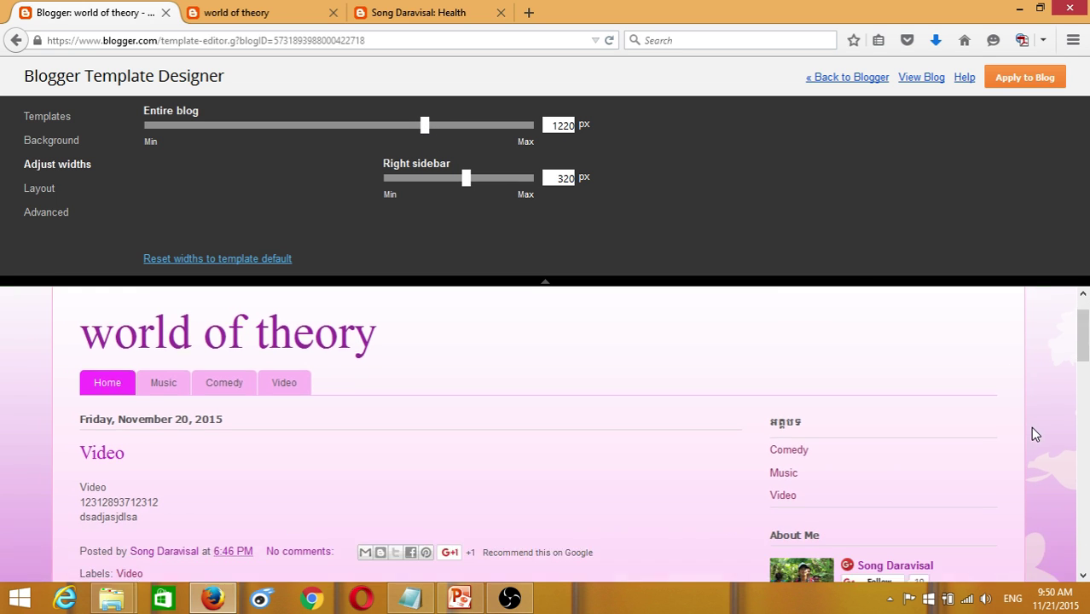
scroll(1028, 397, "up", 4)
scroll(1030, 404, "up", 3)
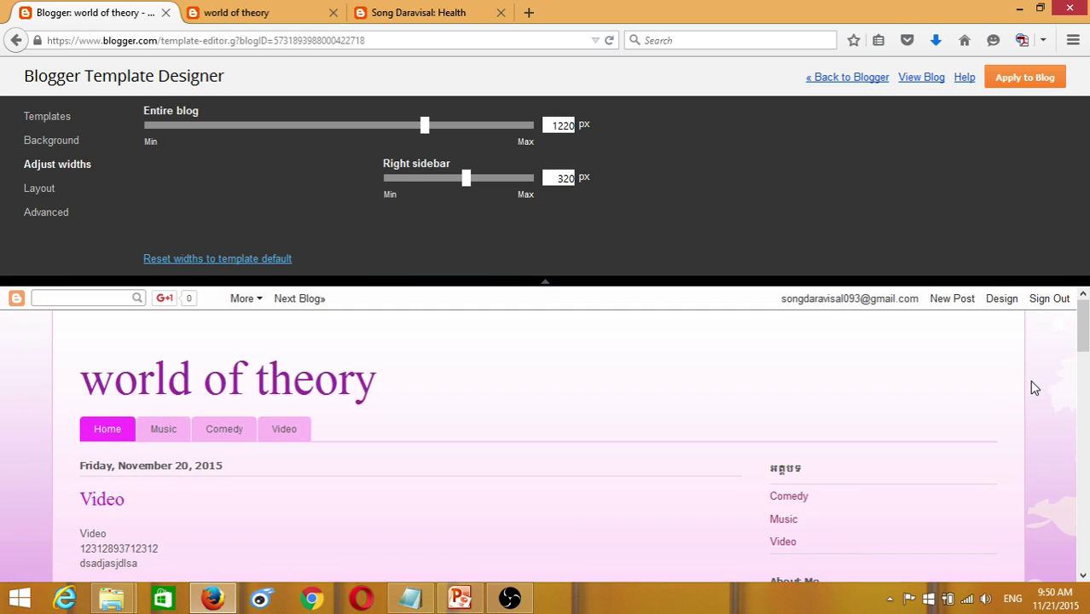
scroll(1032, 385, "down", 10)
scroll(1032, 388, "up", 5)
scroll(1027, 383, "up", 6)
- In Layout, reselect the main-column-with-right-sidebar body layout, keeping the two-column footer
left_click(39, 191)
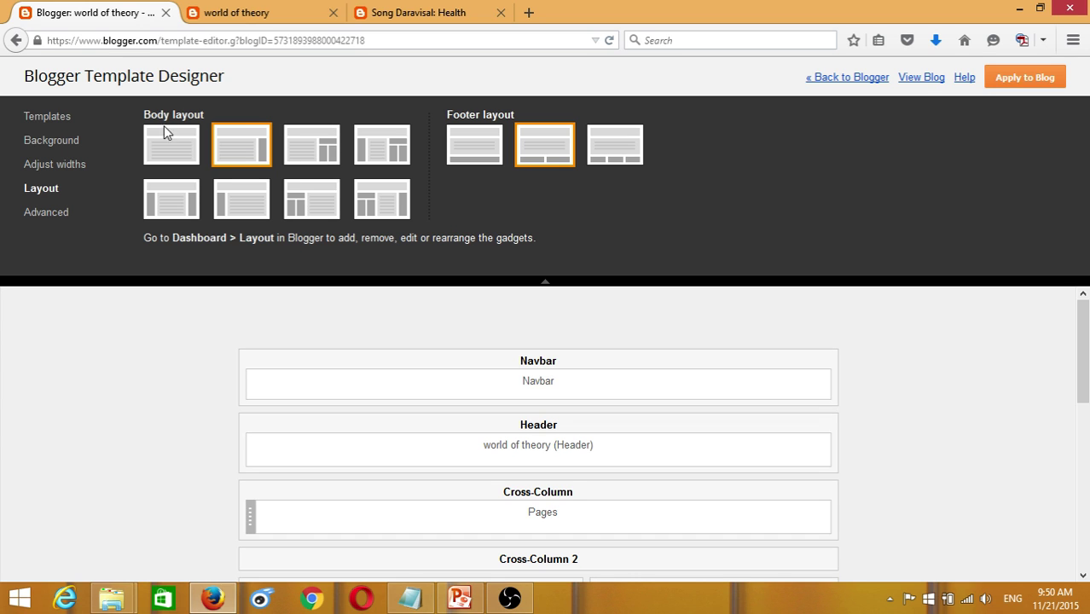
left_click(49, 170)
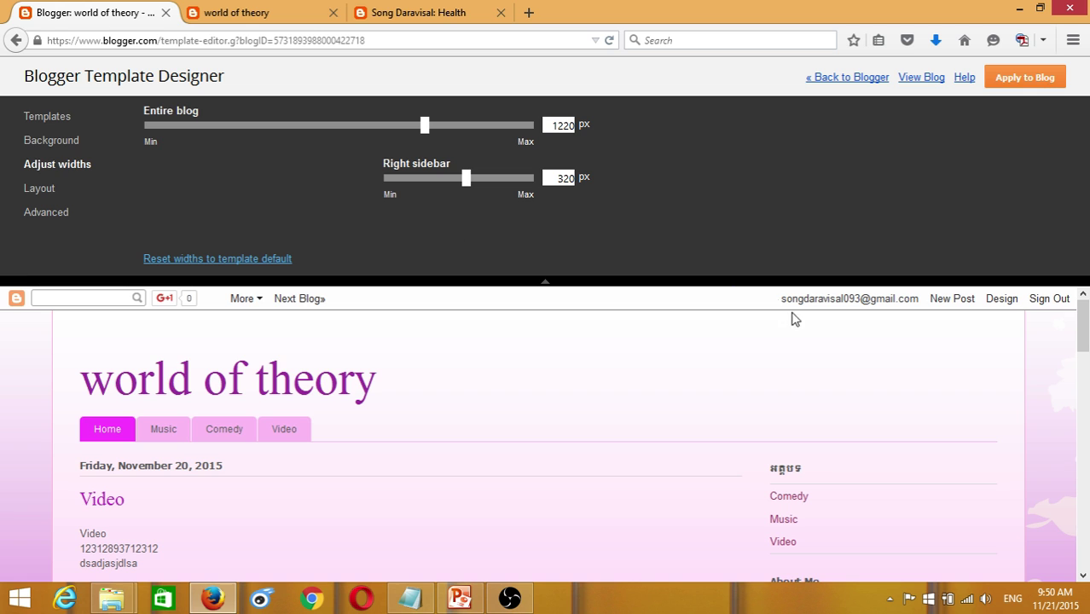
scroll(745, 442, "down", 4)
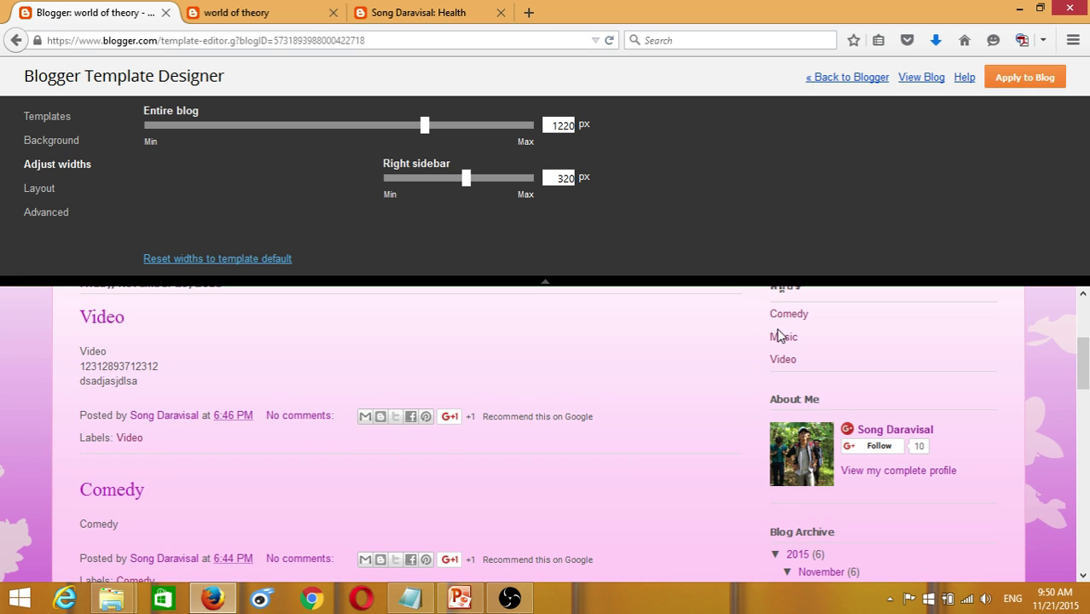
scroll(779, 341, "up", 2)
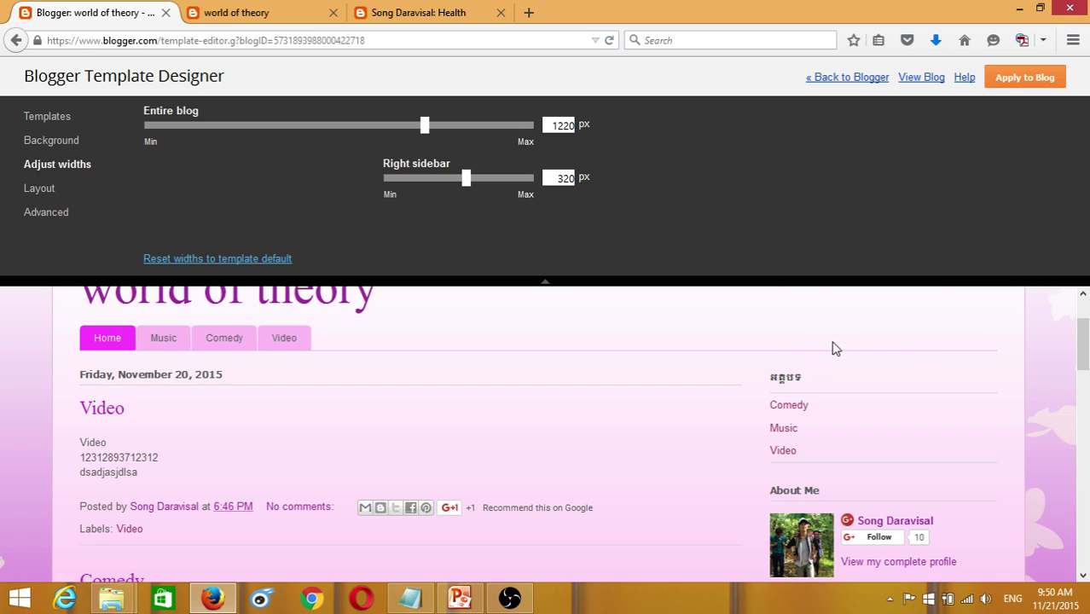
left_click(38, 191)
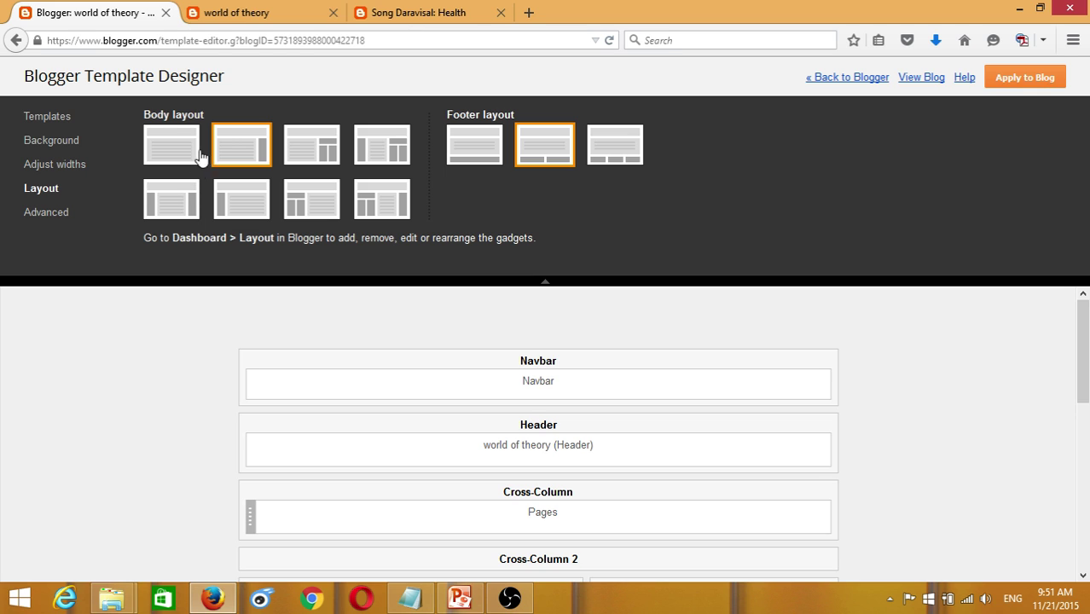
left_click(242, 141)
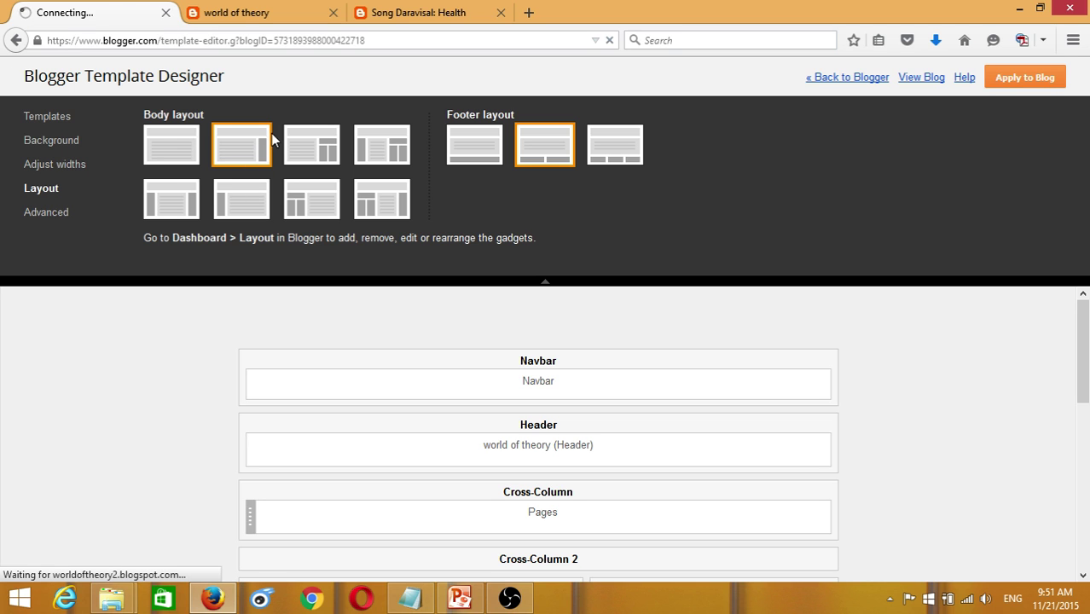
- In Advanced body text settings, preview Courier and Calligraffitti as the body font
left_click(48, 224)
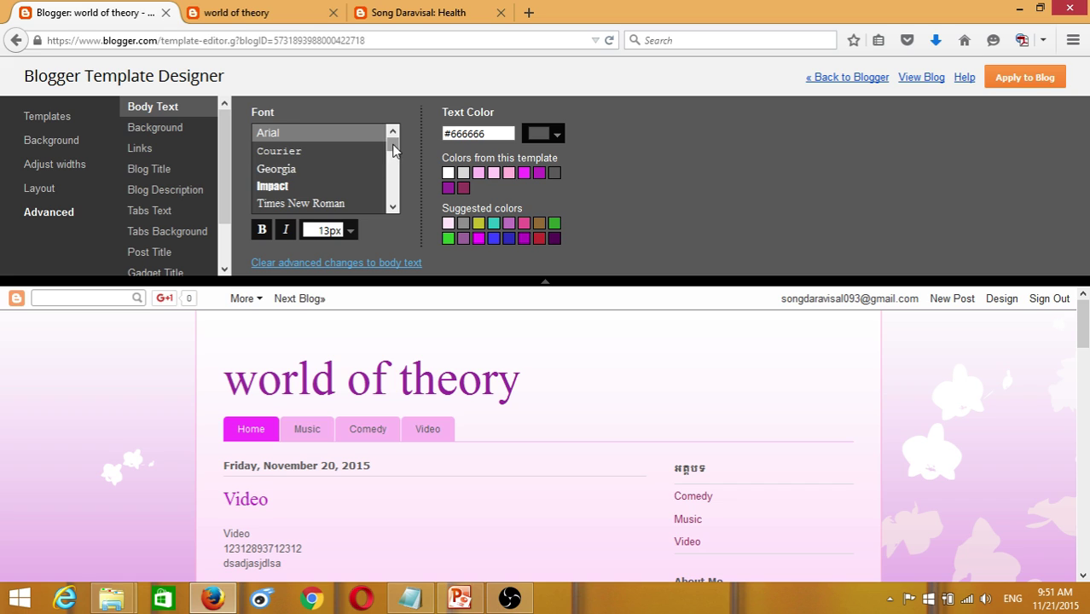
scroll(384, 155, "down", 3)
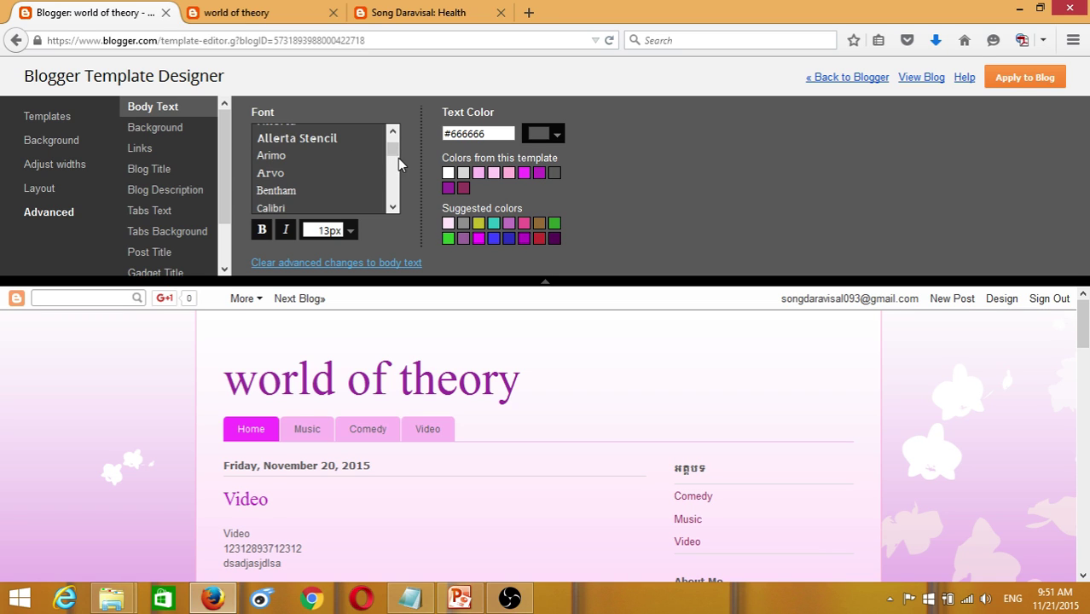
left_click_drag(395, 151, 395, 140)
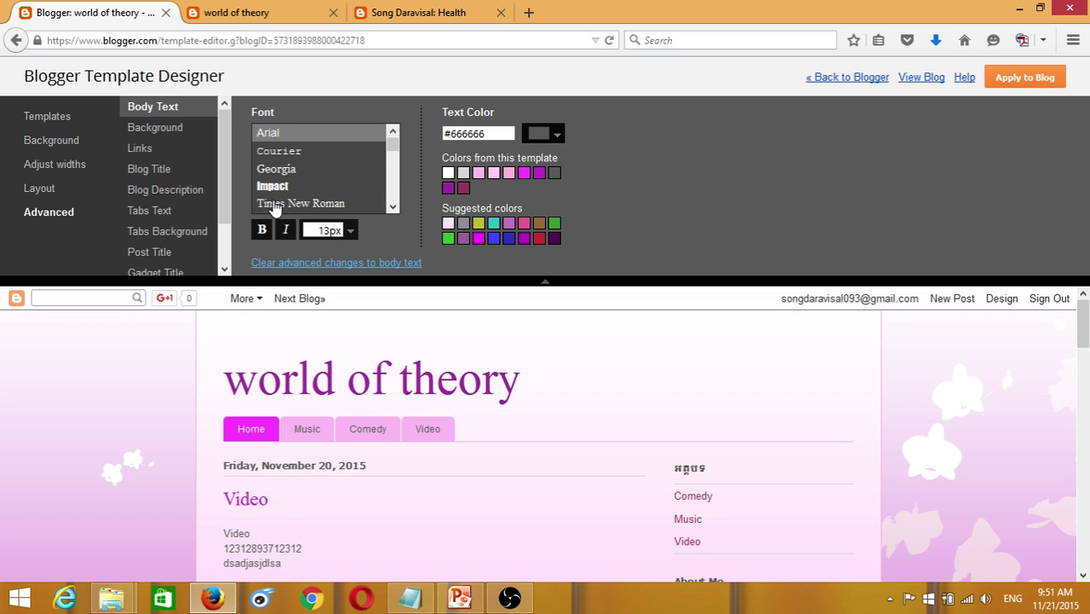
left_click(280, 155)
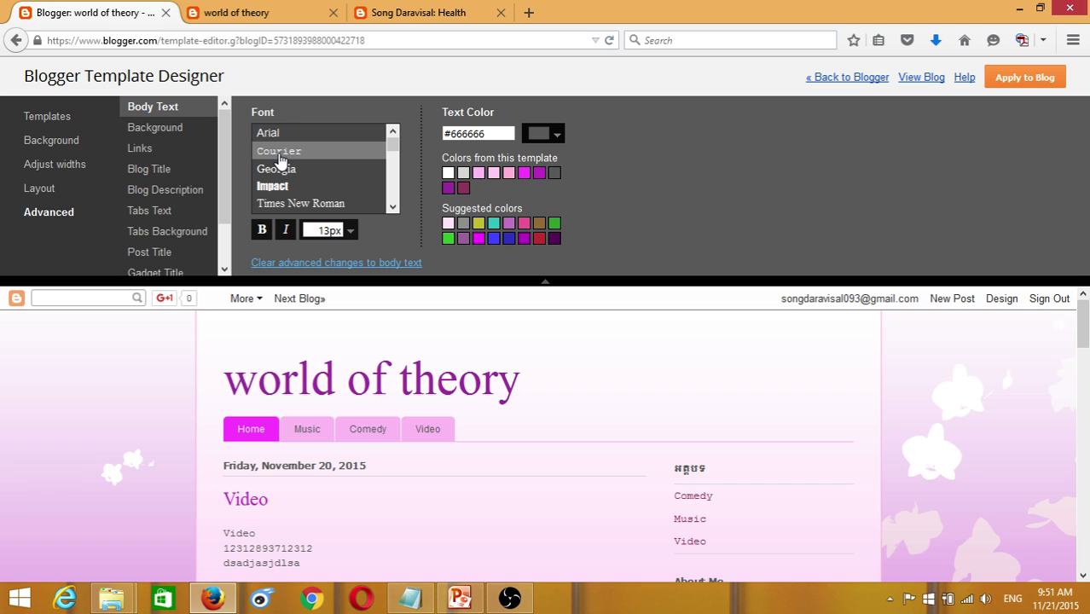
scroll(406, 441, "down", 4)
scroll(240, 423, "up", 2)
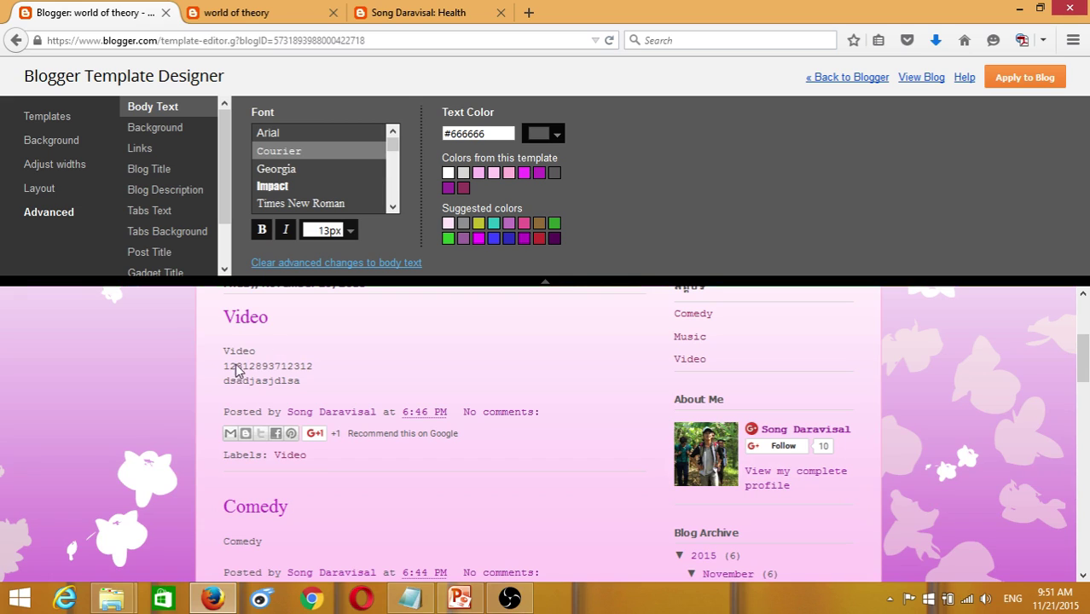
left_click_drag(394, 138, 394, 146)
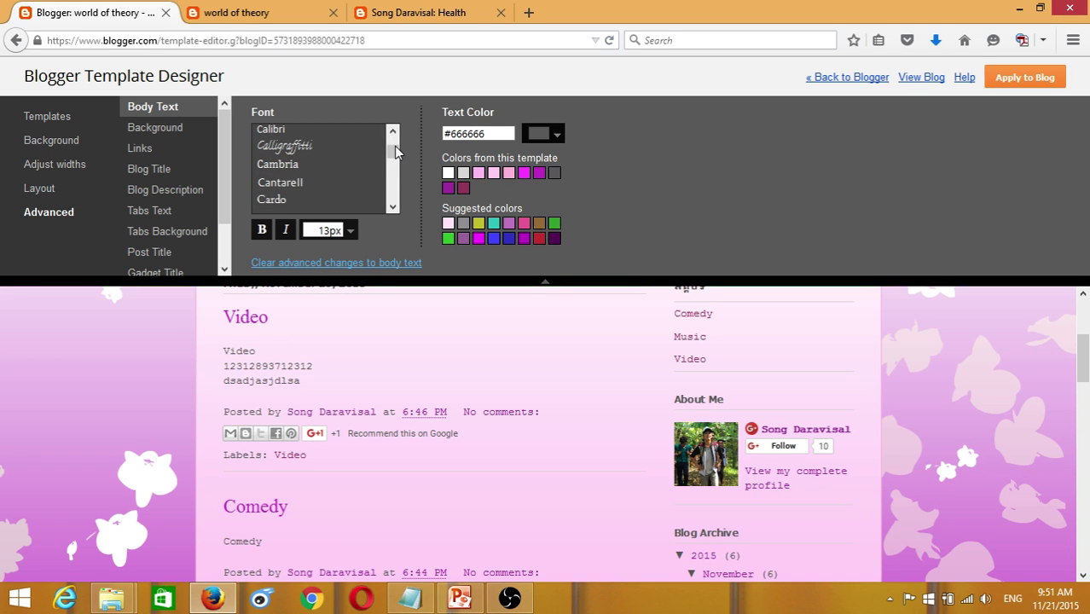
left_click(284, 152)
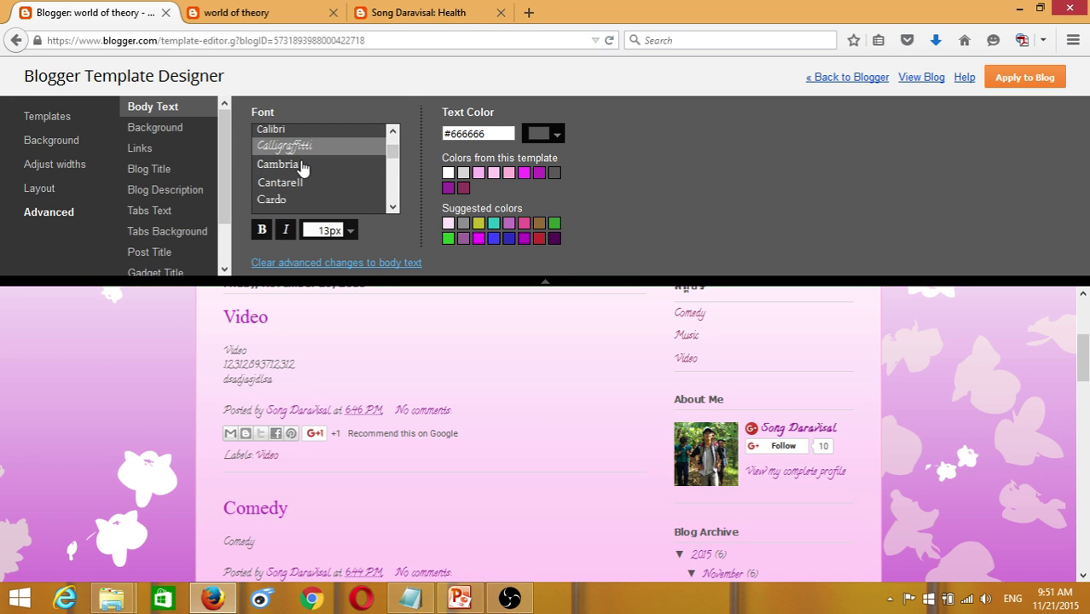
- Try Cambria, Cantarell, Cardo, Chewy and Consolas, then settle on Coming Soon for body text
left_click(301, 166)
left_click(285, 186)
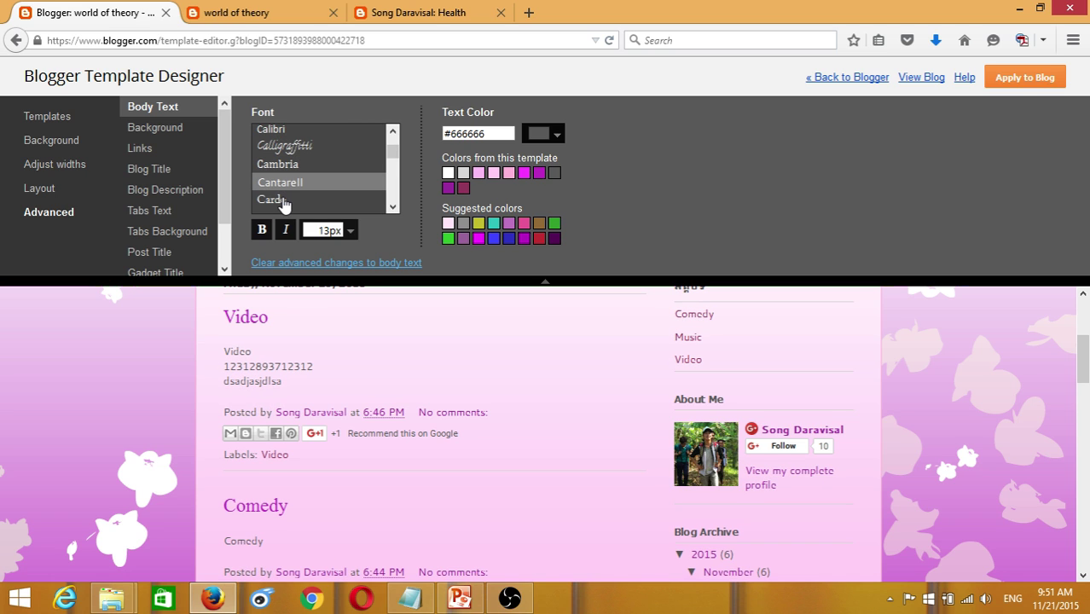
left_click(284, 199)
scroll(392, 205, "down", 2)
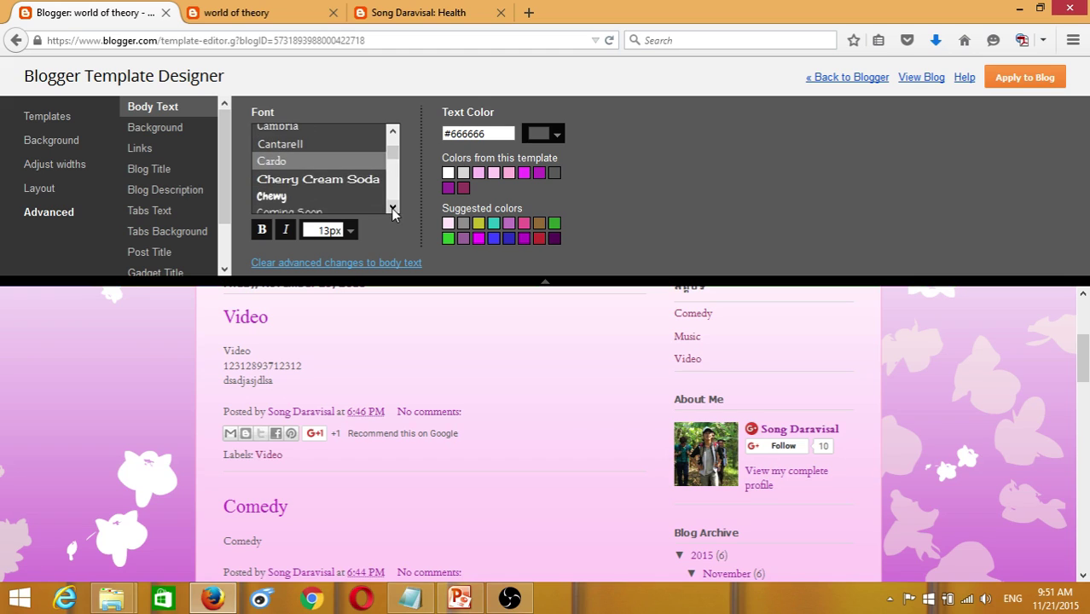
left_click(272, 160)
left_click(277, 175)
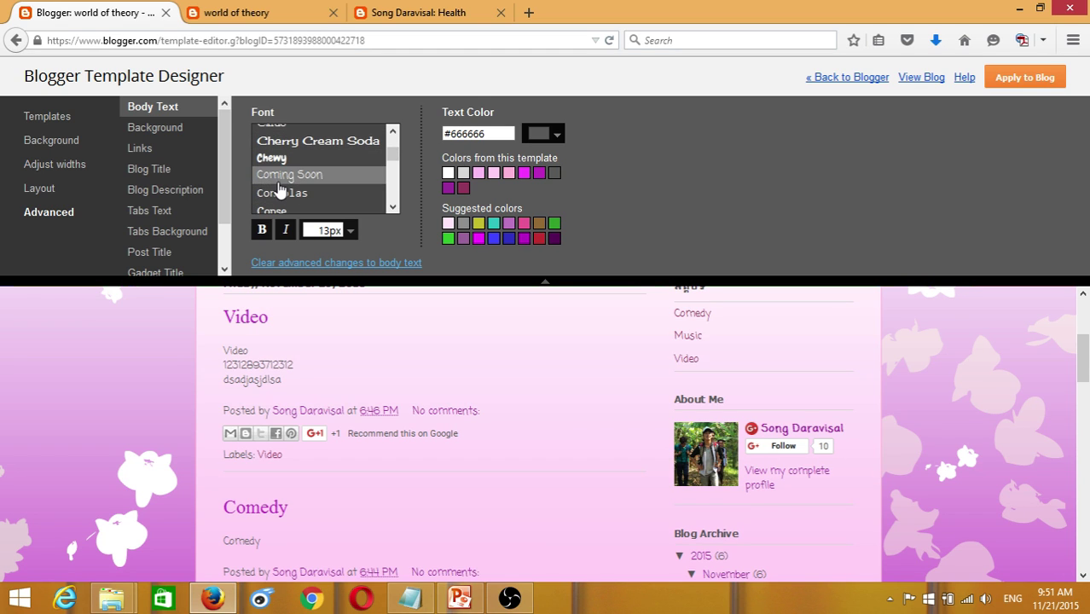
left_click(281, 193)
left_click(293, 175)
- Try red, blue, dark brownish red and transparent as the body text colour
left_click(555, 137)
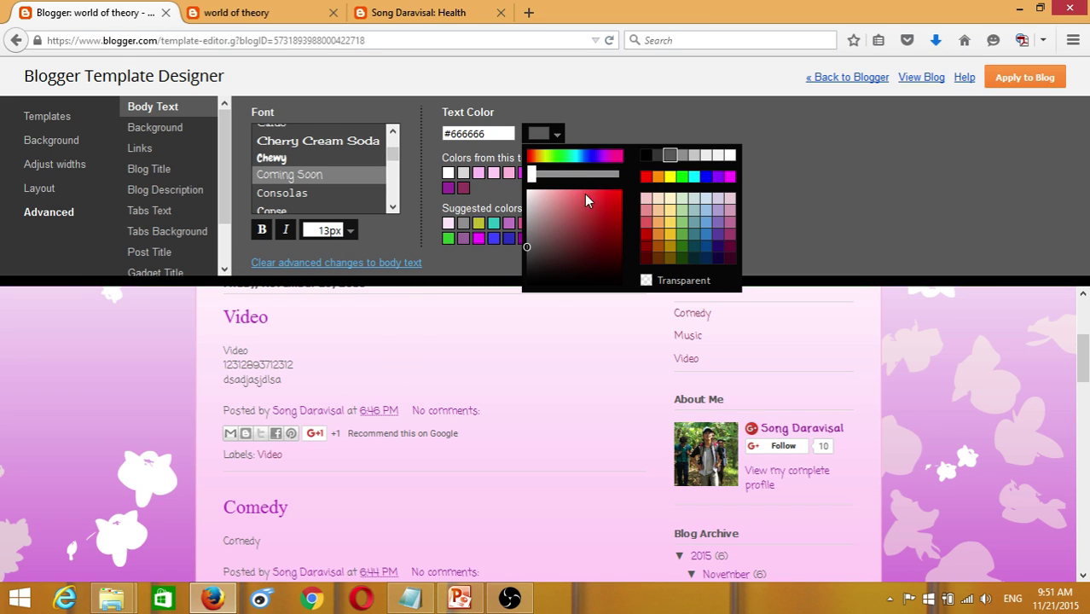
left_click(616, 197)
left_click(612, 215)
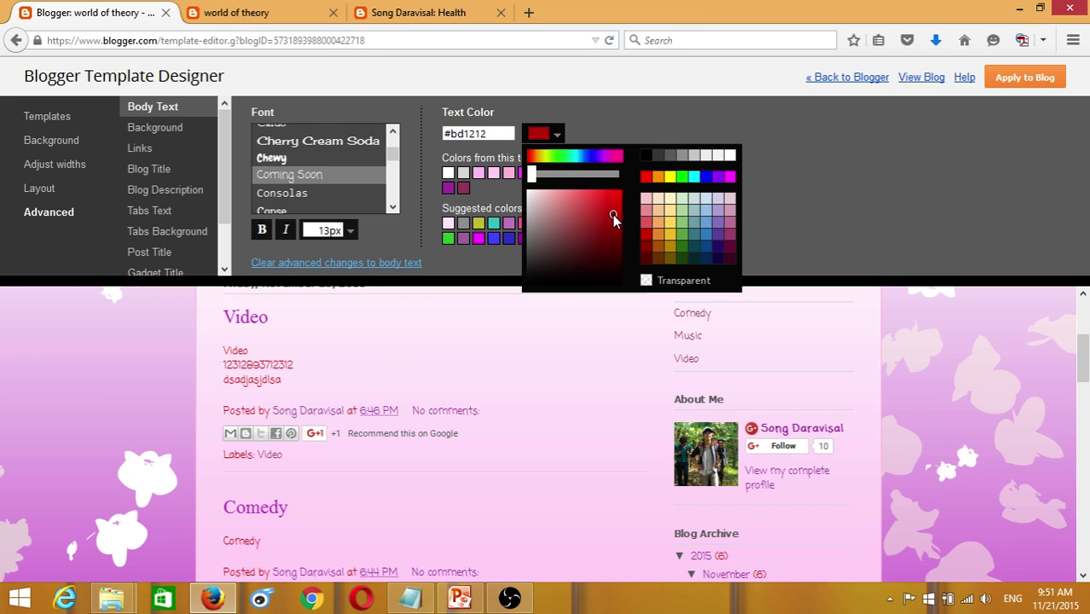
left_click(593, 156)
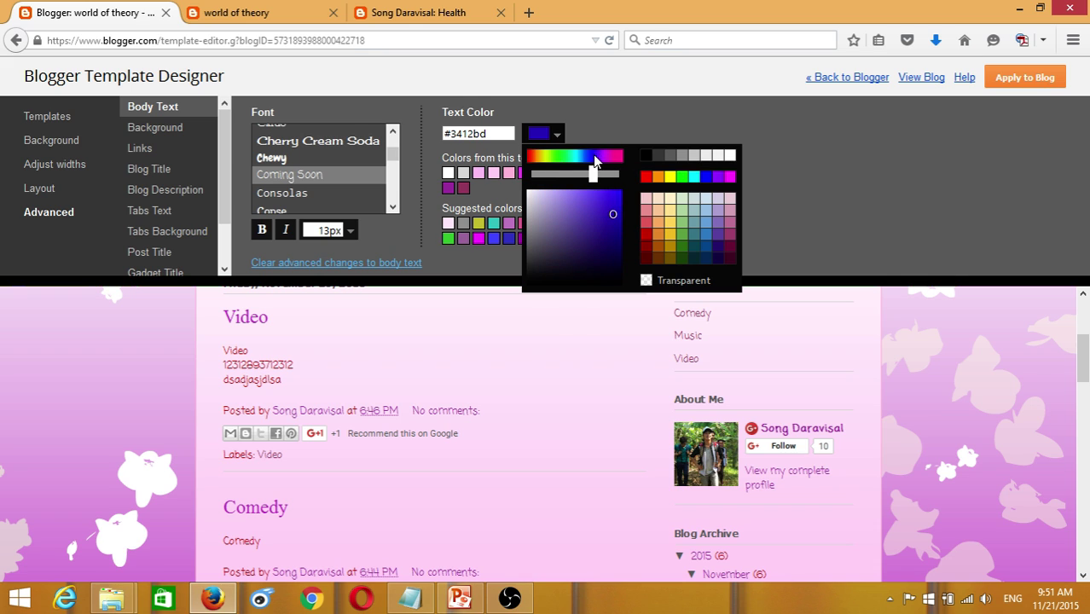
left_click(588, 157)
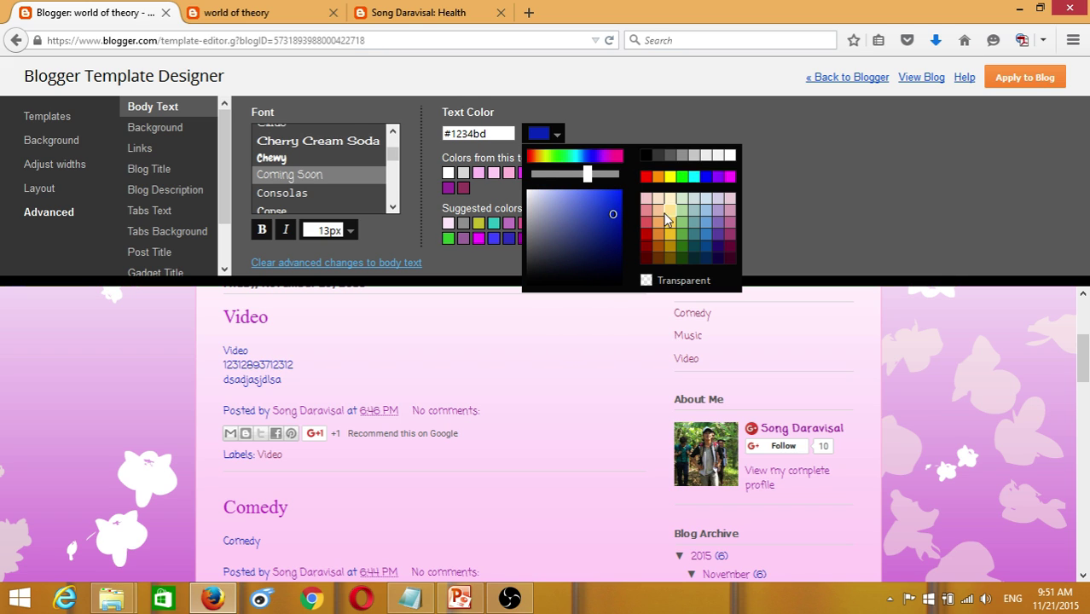
left_click(646, 177)
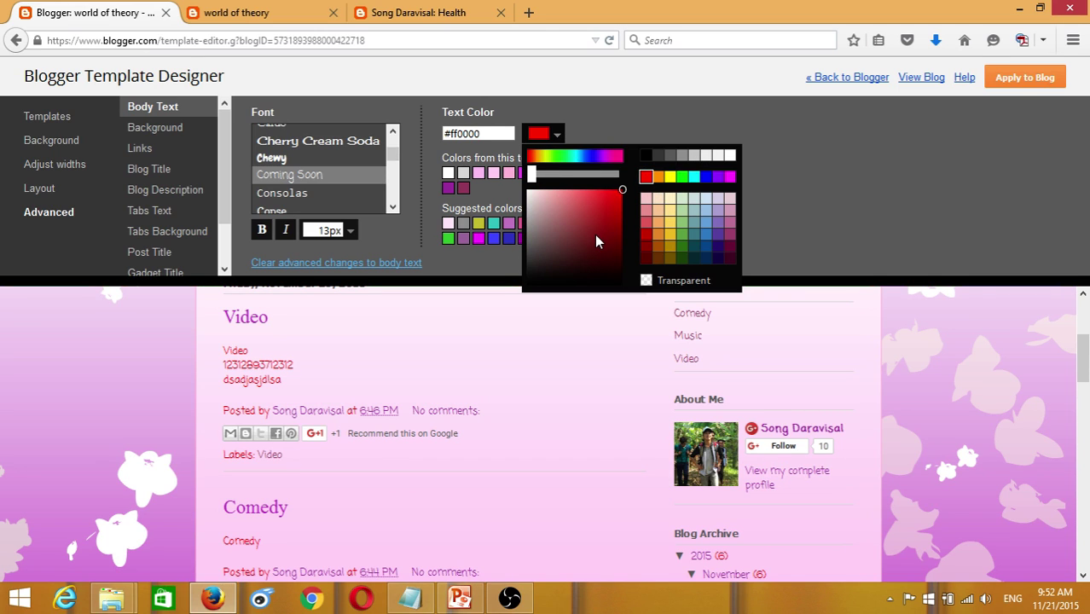
left_click(614, 196)
left_click(618, 193)
left_click_drag(619, 192, 624, 191)
left_click(676, 191)
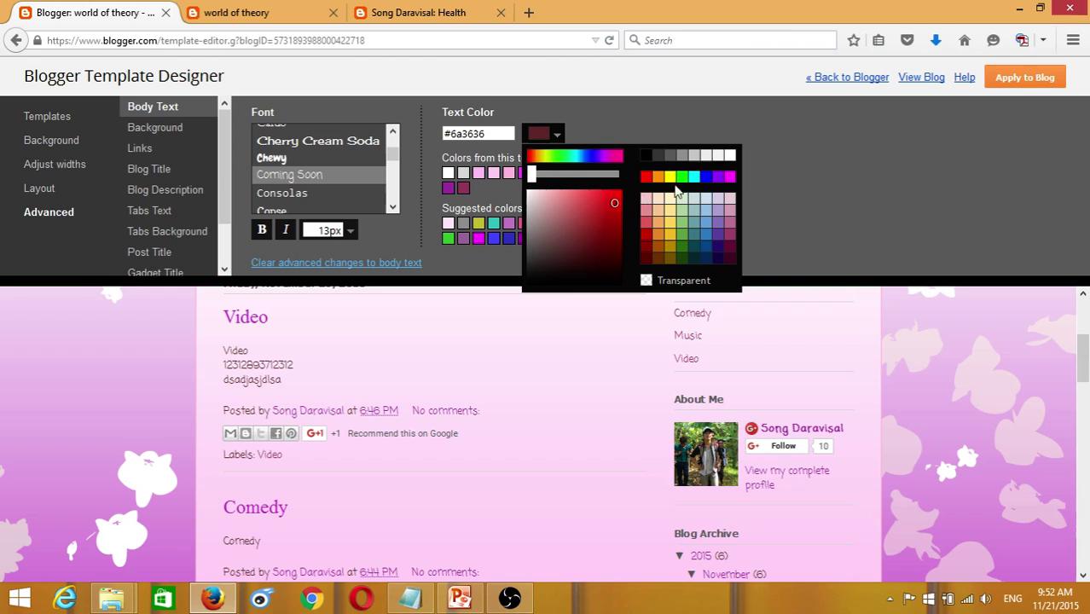
left_click(645, 281)
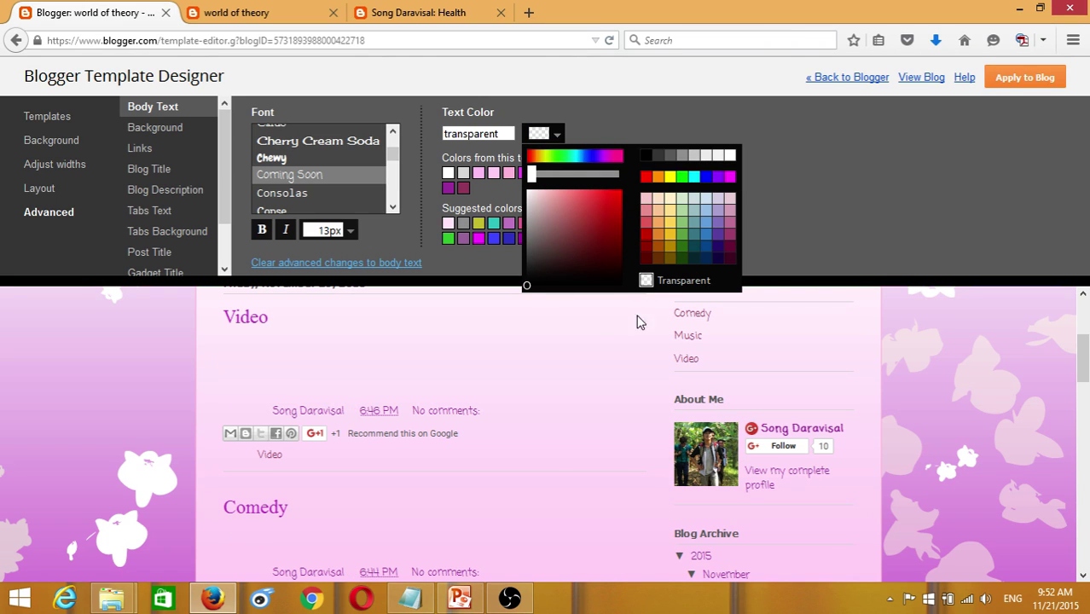
- Settle the body text colour on black #000000 and bring up the Background colour settings
left_click(645, 155)
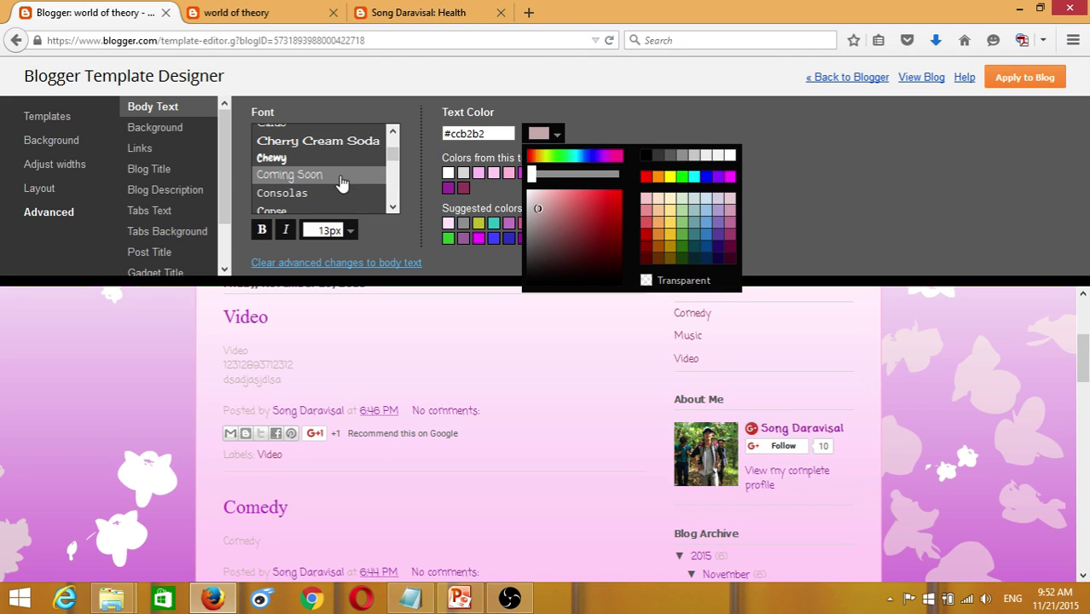
left_click(617, 213)
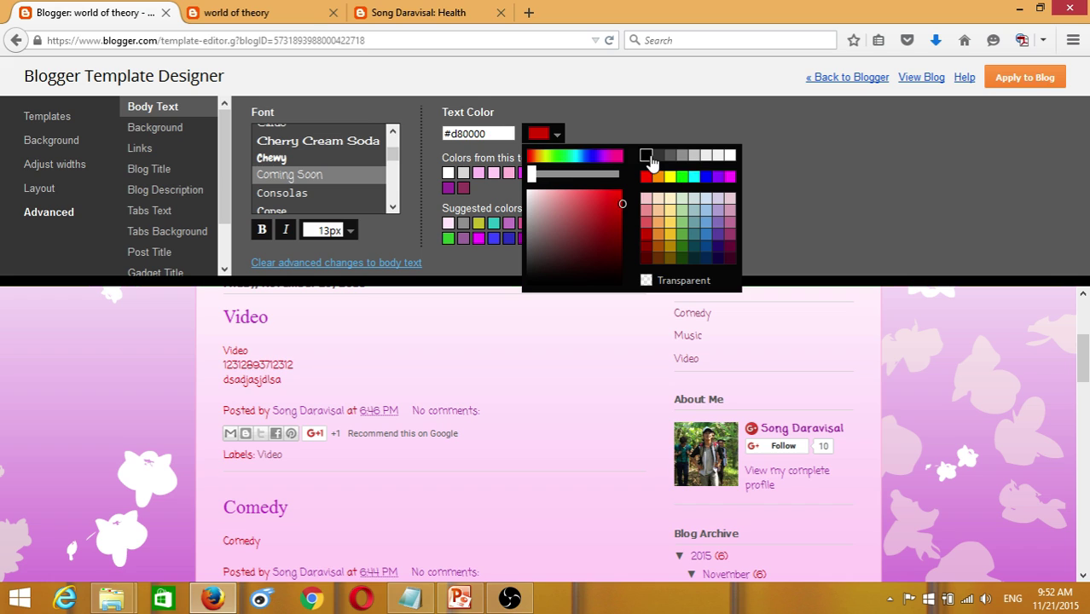
left_click(645, 155)
left_click(543, 226)
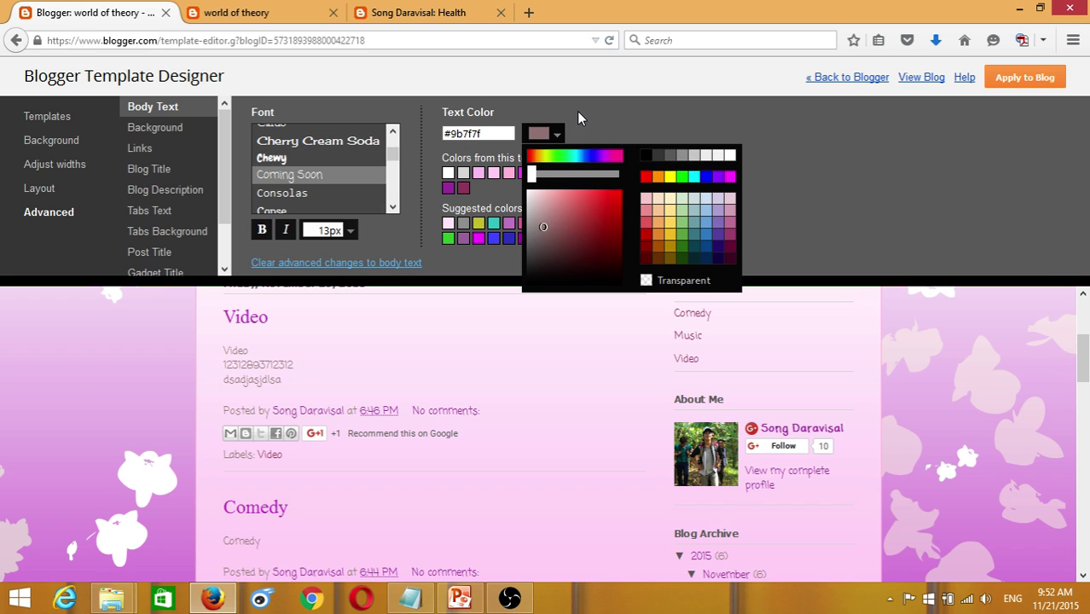
left_click(646, 156)
left_click(623, 218)
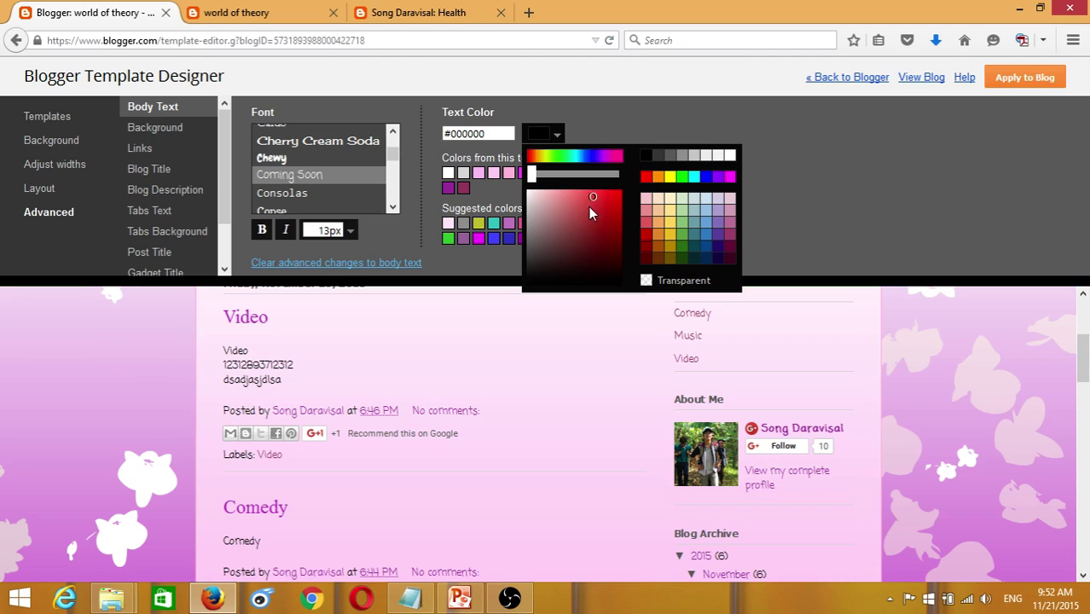
left_click(645, 155)
left_click(151, 136)
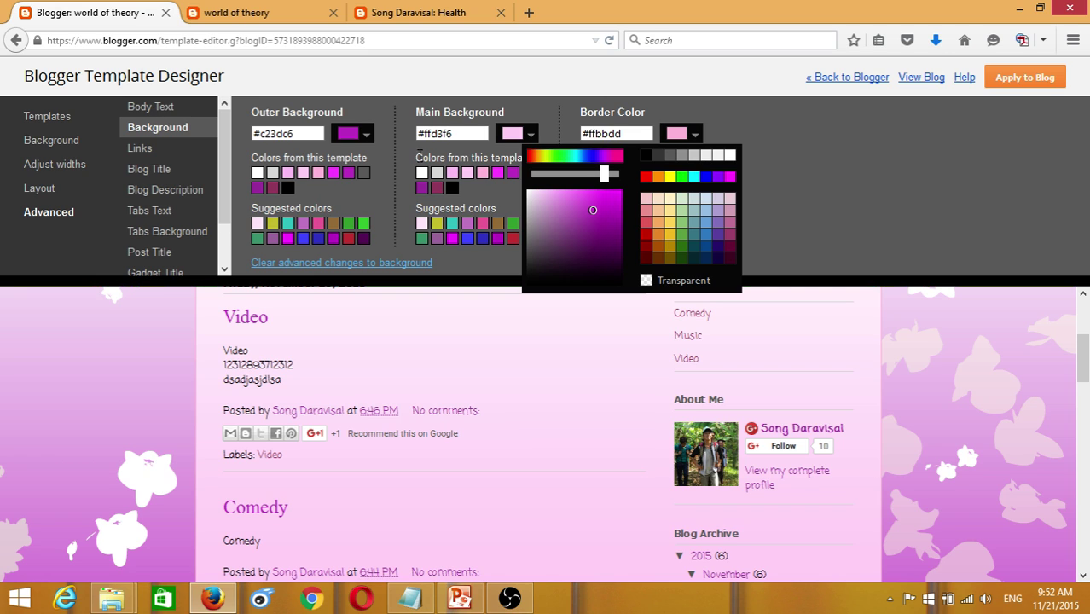
- Set the outer background to bright magenta #d710f2
left_click_drag(615, 222, 618, 275)
left_click_drag(608, 234, 625, 271)
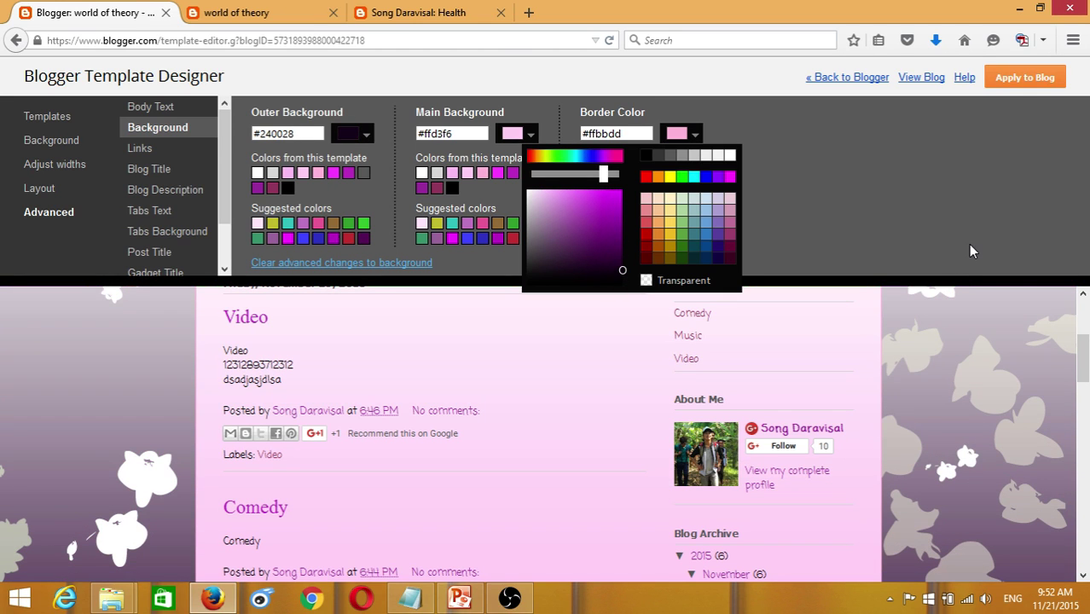
left_click_drag(569, 241, 616, 194)
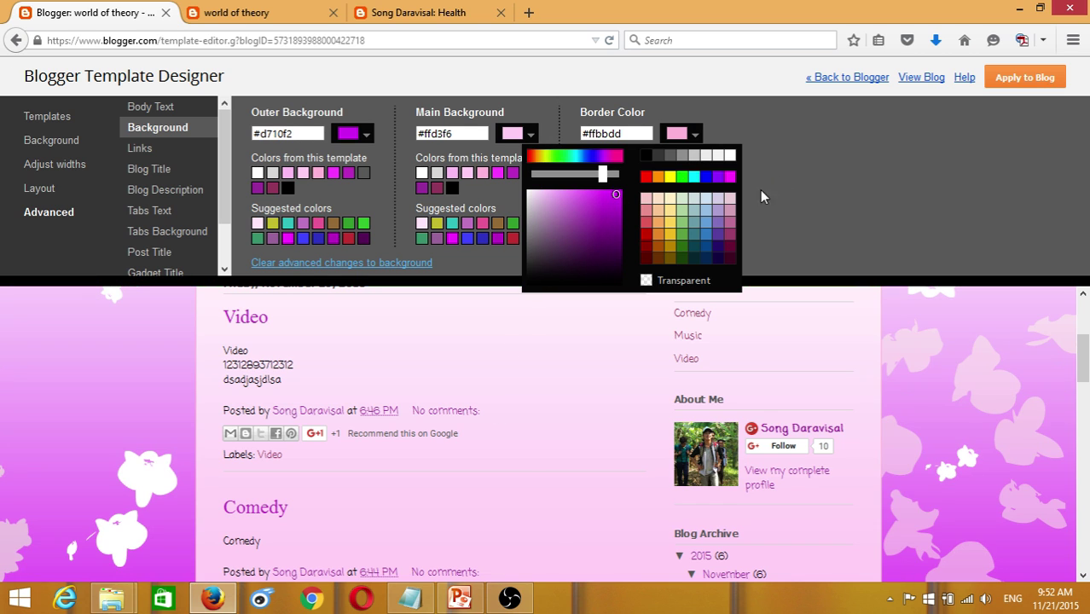
- Set the link colour to dark grey #565057 after trying vivid magenta
left_click(141, 149)
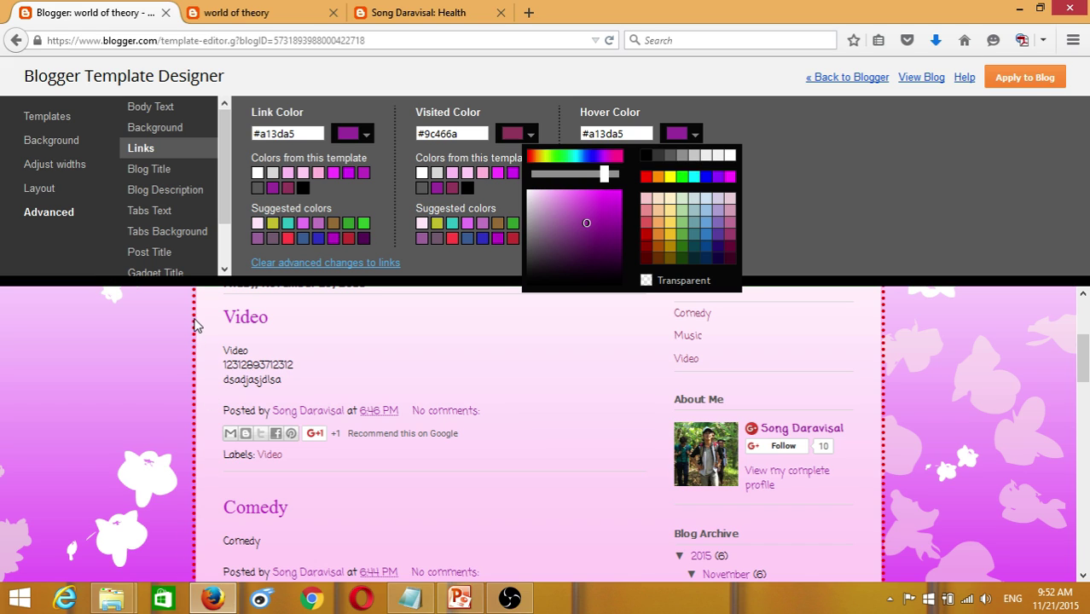
left_click(367, 135)
left_click(367, 137)
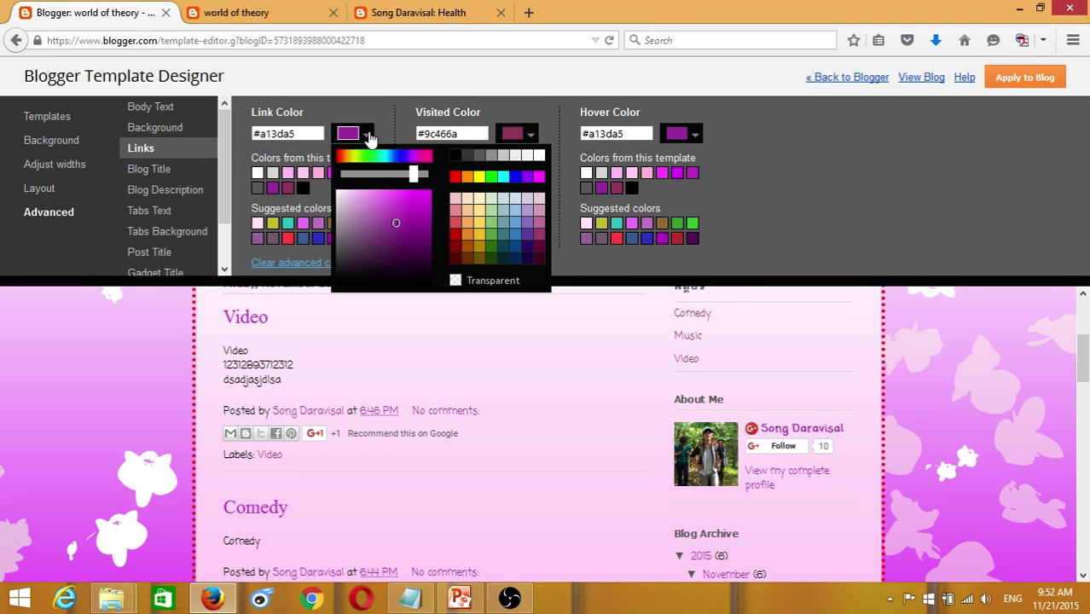
left_click(426, 209)
left_click_drag(426, 209, 431, 201)
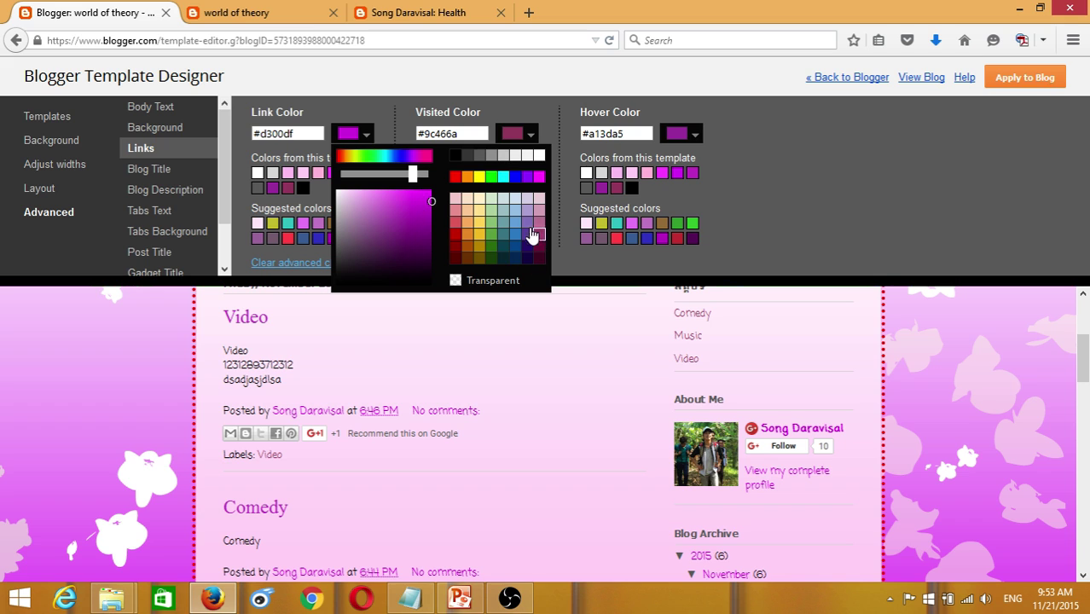
left_click(343, 252)
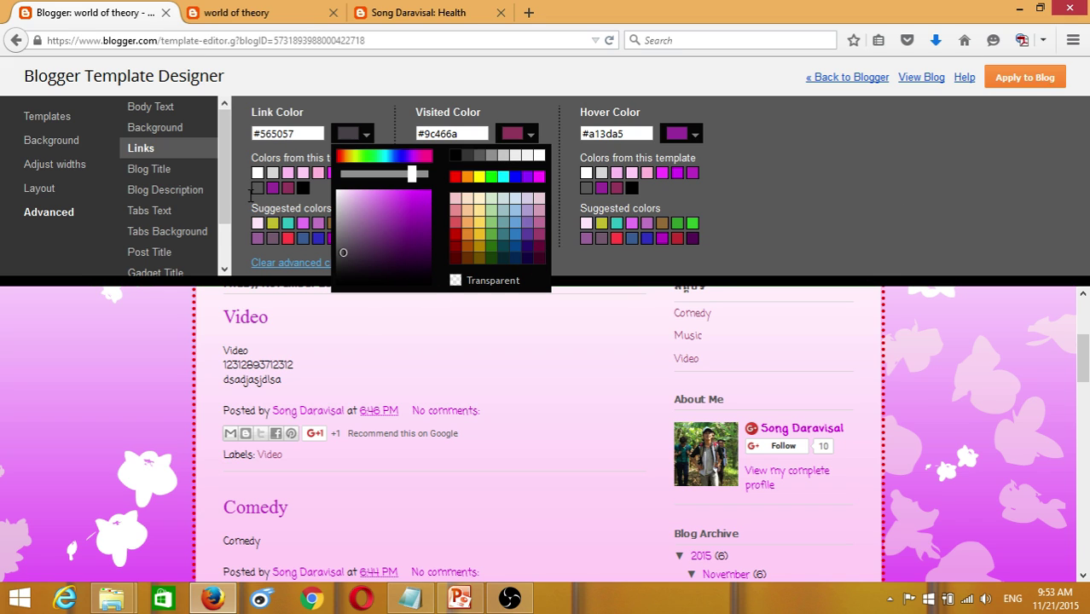
left_click(154, 171)
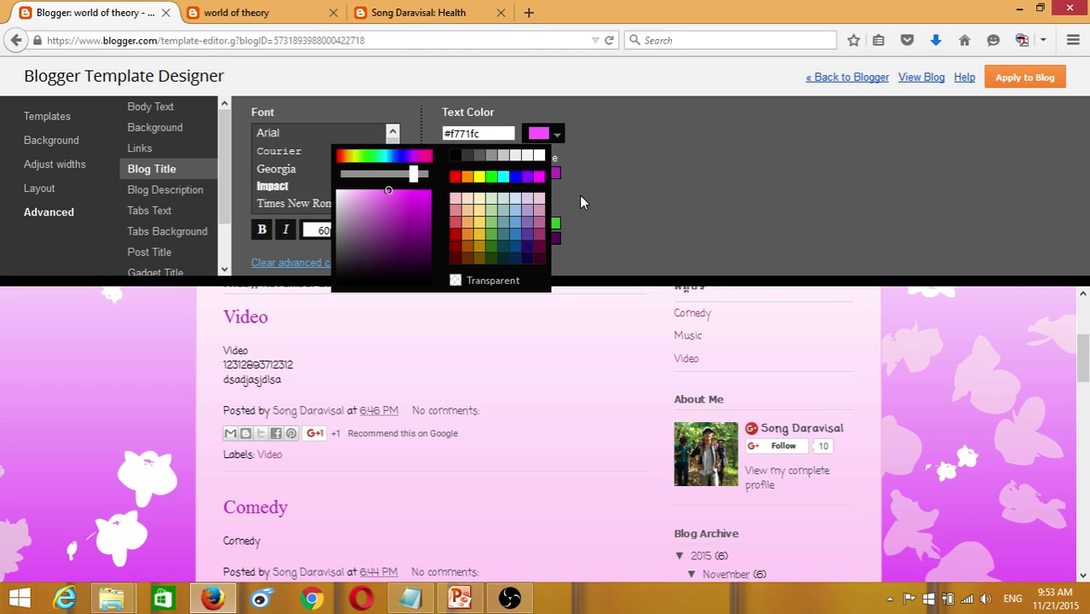
- Try Georgia, Coming Soon, Crushed and Cuprum as the blog title font
left_click(562, 150)
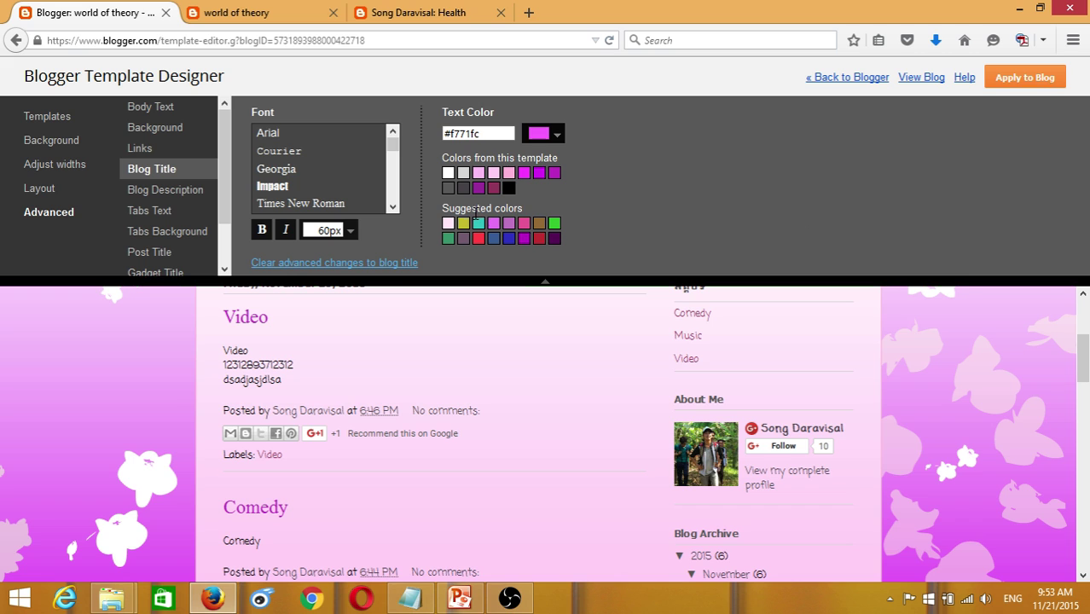
left_click_drag(1081, 362, 1082, 317)
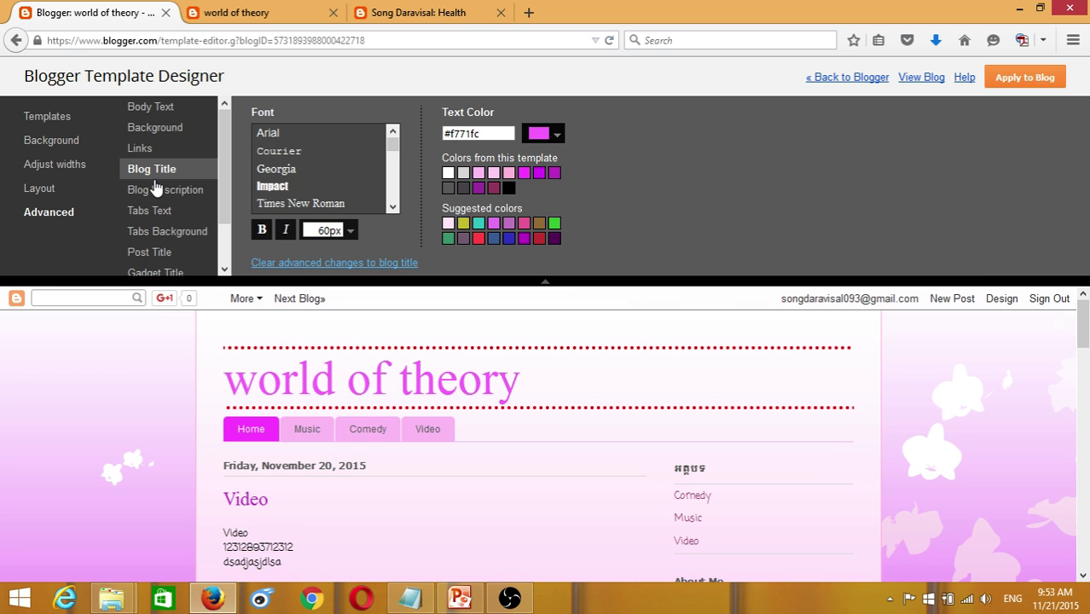
left_click(283, 169)
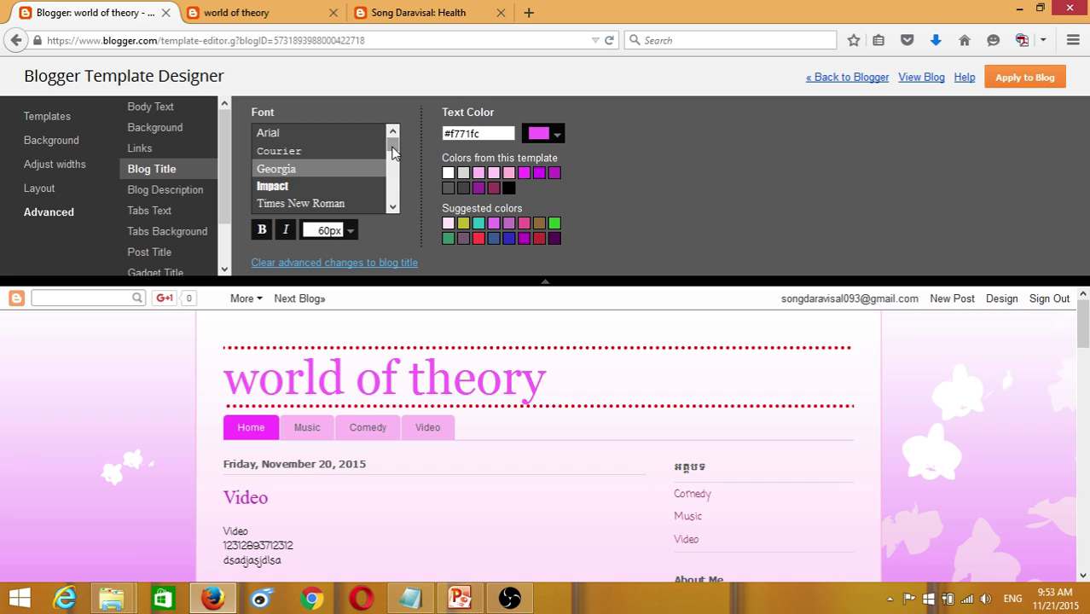
scroll(395, 161, "down", 5)
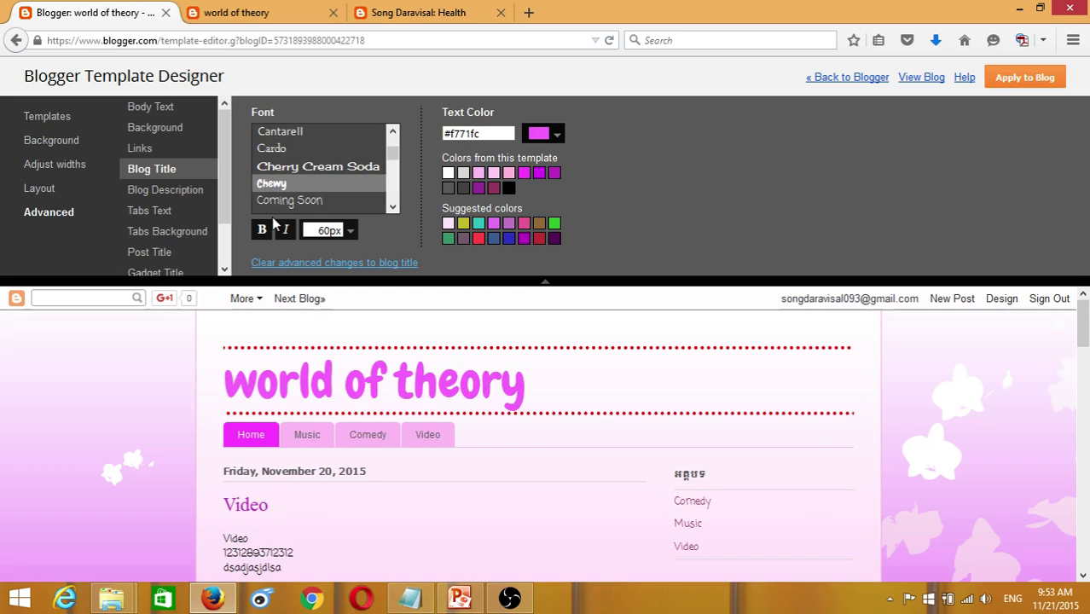
left_click(301, 201)
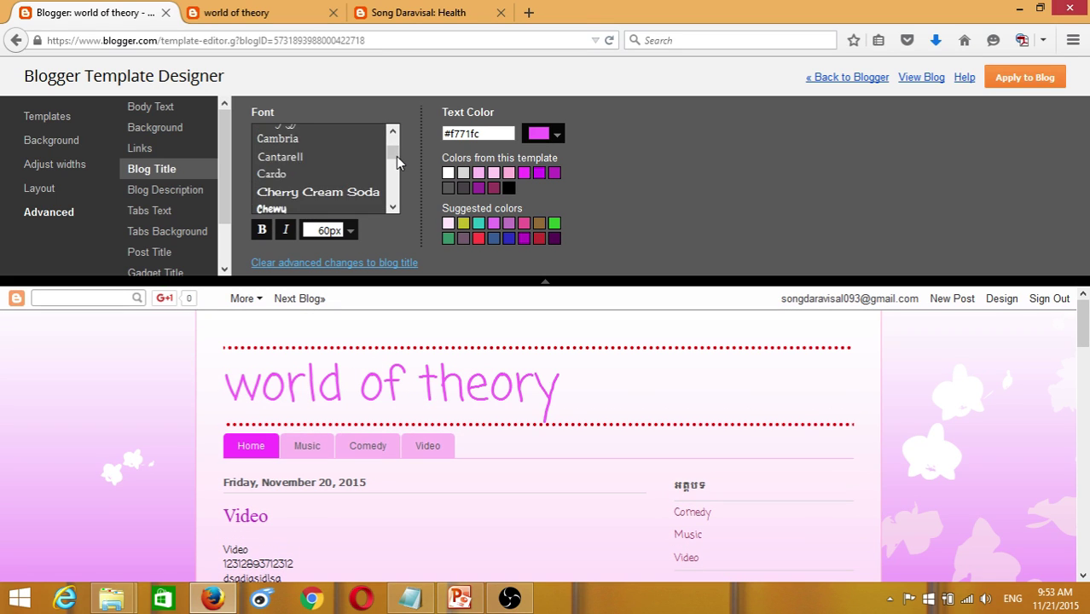
scroll(324, 171, "down", 3)
left_click(274, 188)
left_click(278, 208)
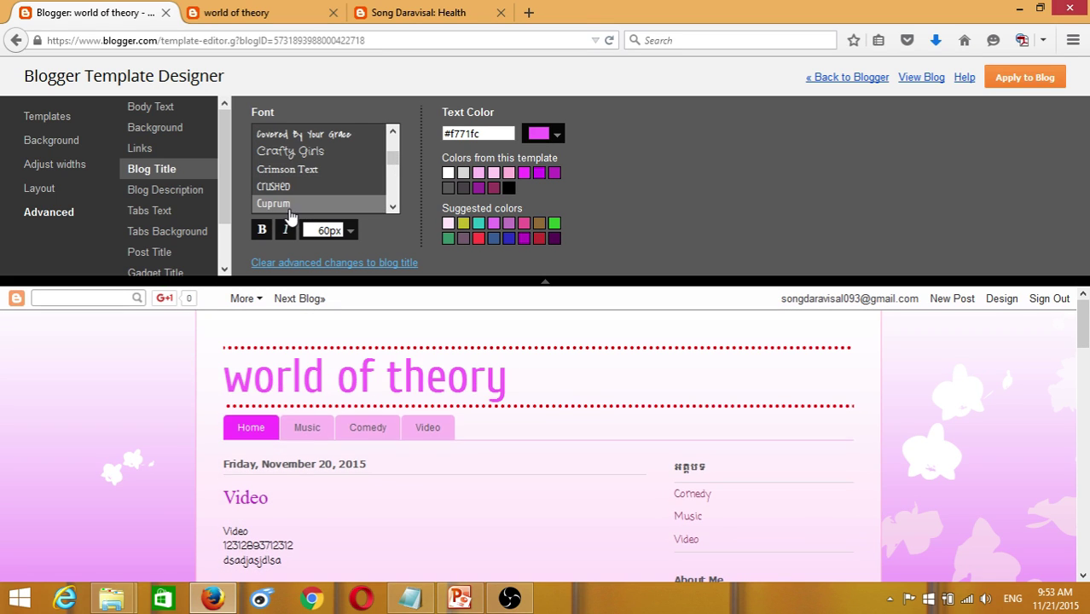
- Try Homemade Apple, Dancing Script, Droid Sans, Corsiva, Crafty Girls and Copse, then apply Chewy to the title
left_click_drag(393, 163, 388, 170)
left_click(316, 195)
left_click(298, 149)
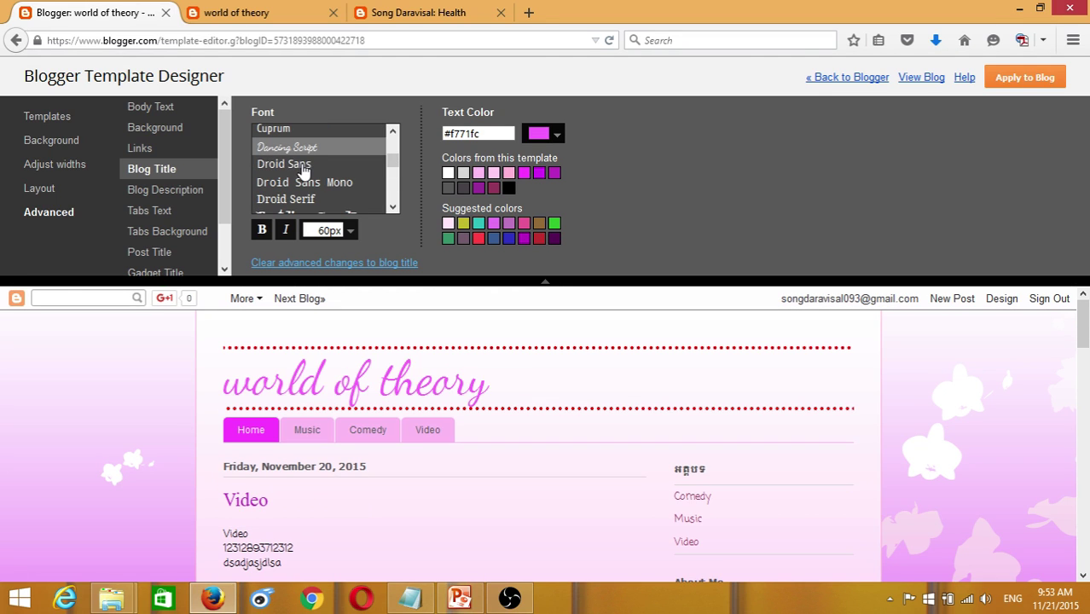
left_click(295, 165)
left_click(297, 181)
left_click_drag(393, 161, 393, 156)
left_click(278, 155)
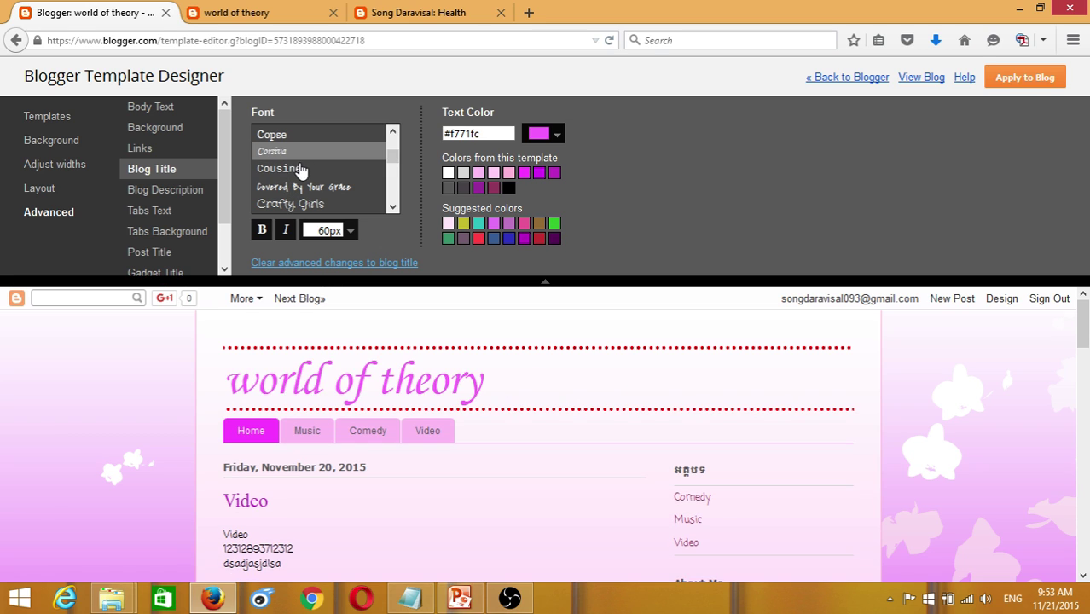
left_click(307, 203)
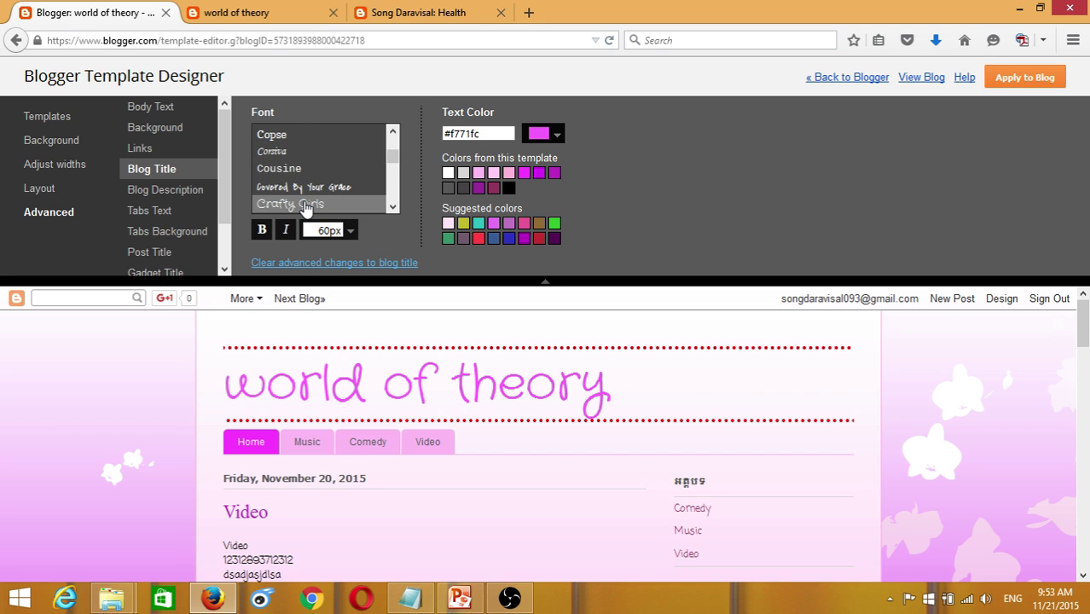
left_click(271, 137)
left_click(392, 133)
left_click(392, 133)
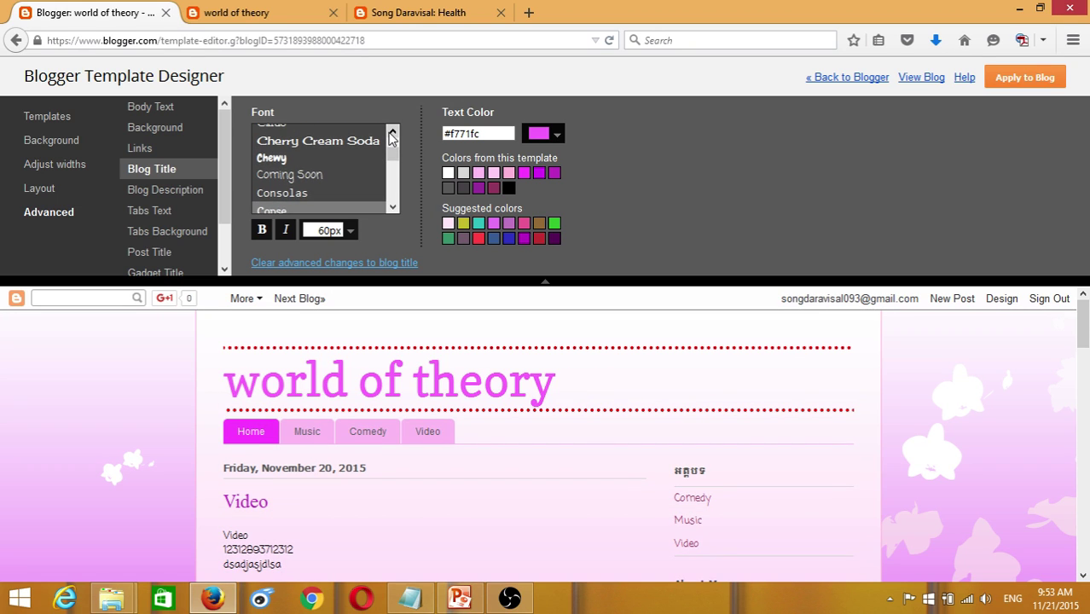
left_click(277, 157)
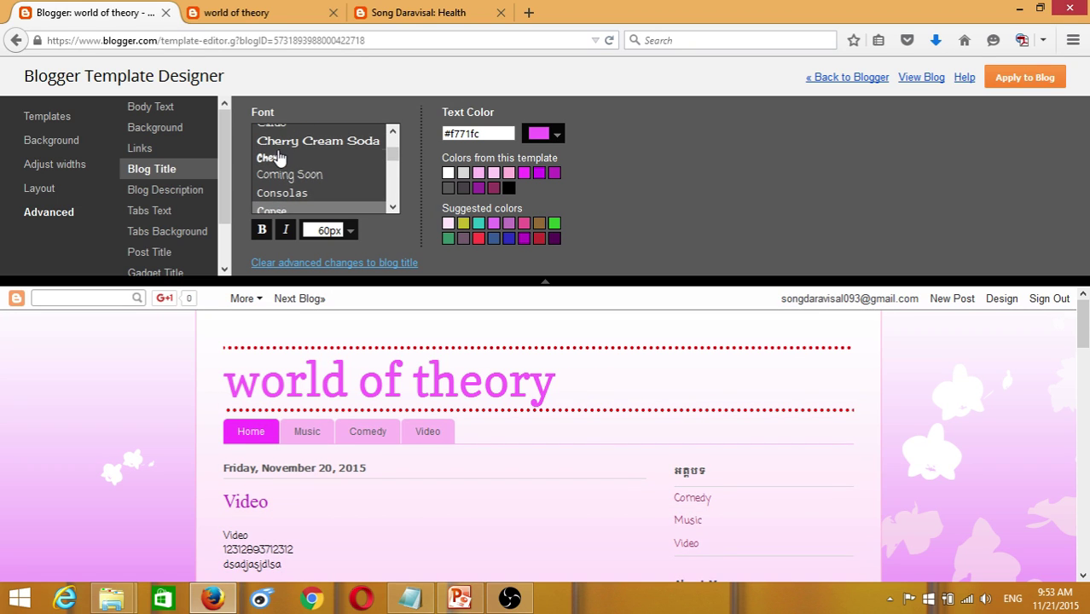
- Make the blog title blue #0000ff after trying deep purple and cyan
left_click(555, 133)
left_click(623, 207)
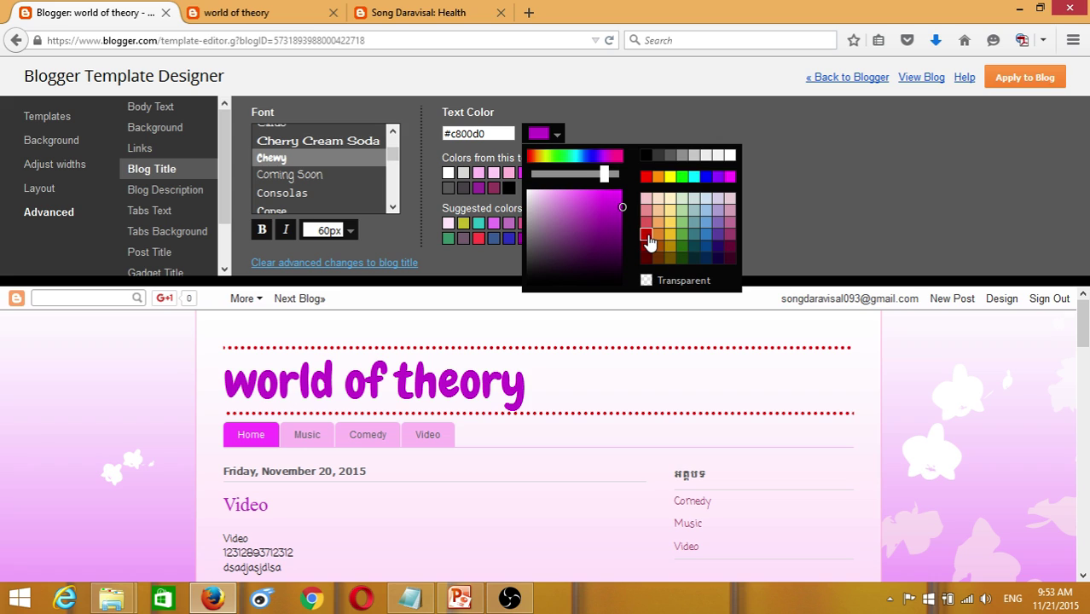
left_click(695, 177)
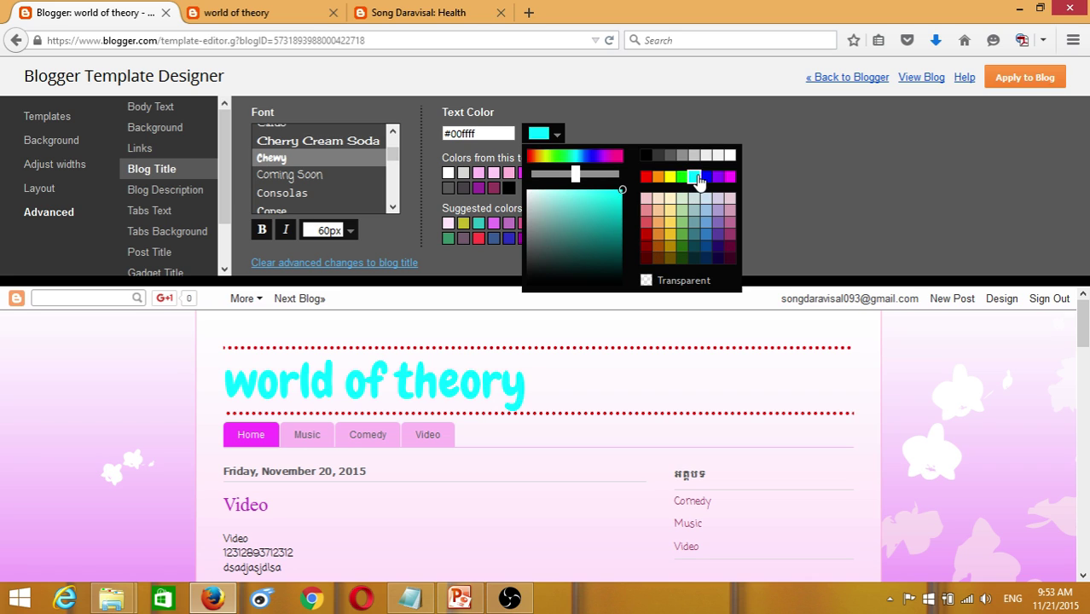
left_click(706, 177)
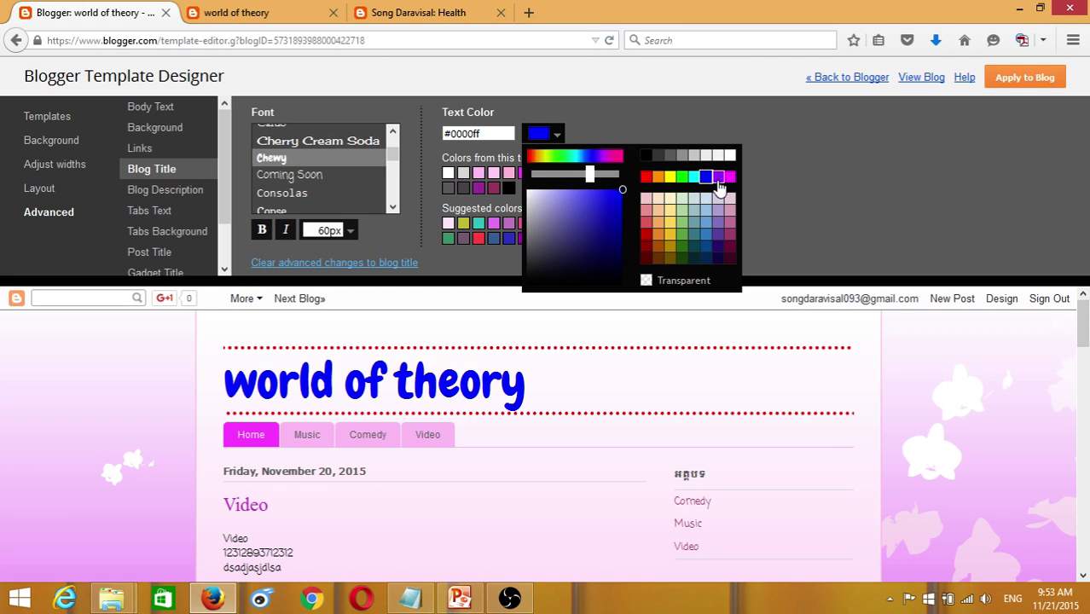
left_click(563, 136)
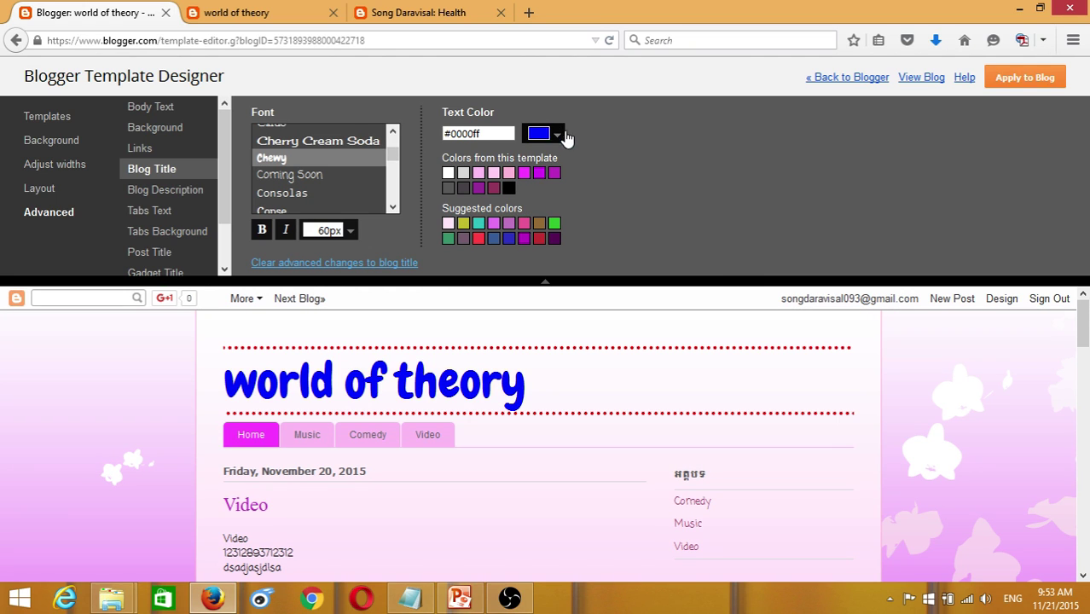
- Colour the blog description bright green #00ff00 after briefly trying pink
left_click(165, 195)
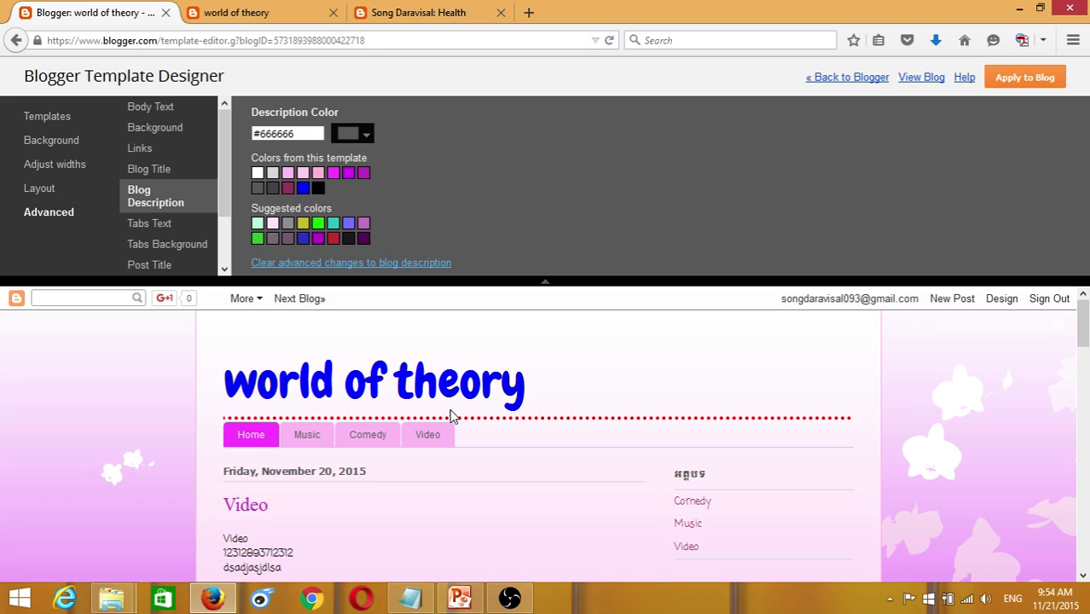
left_click(370, 138)
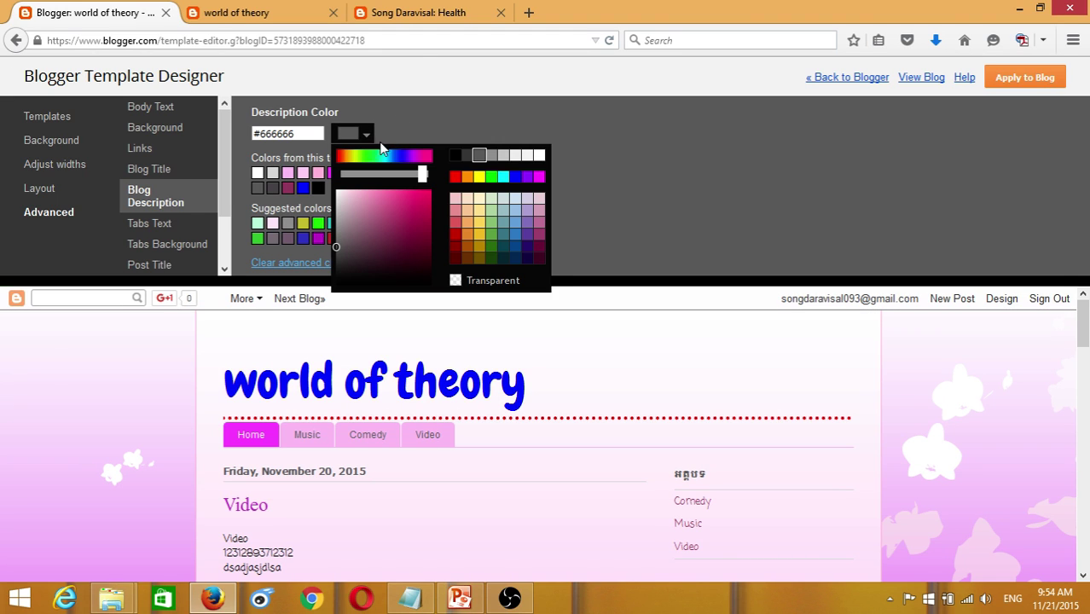
left_click(429, 195)
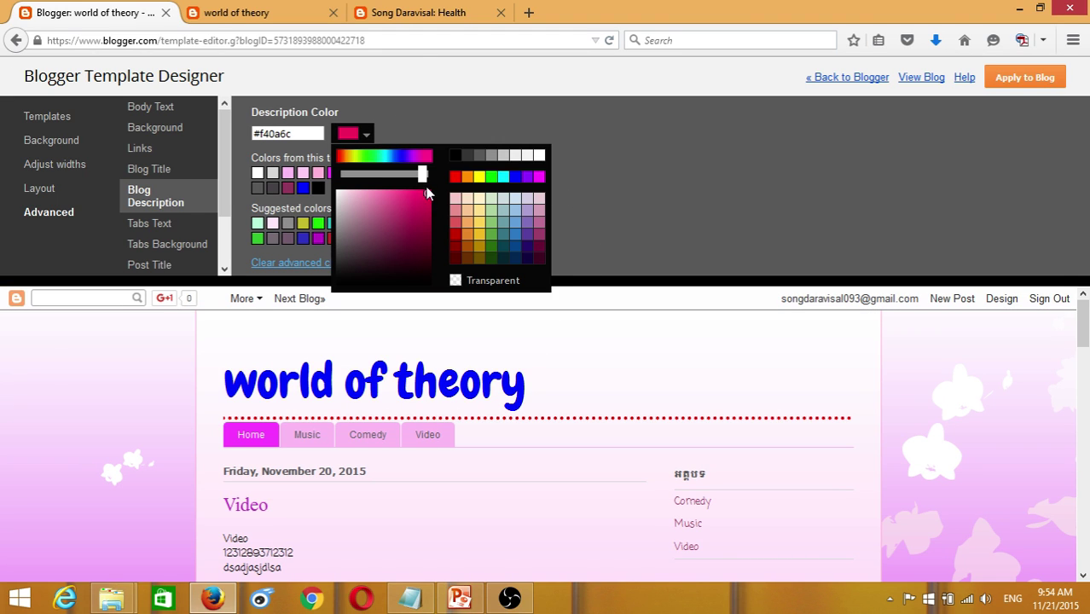
left_click(367, 138)
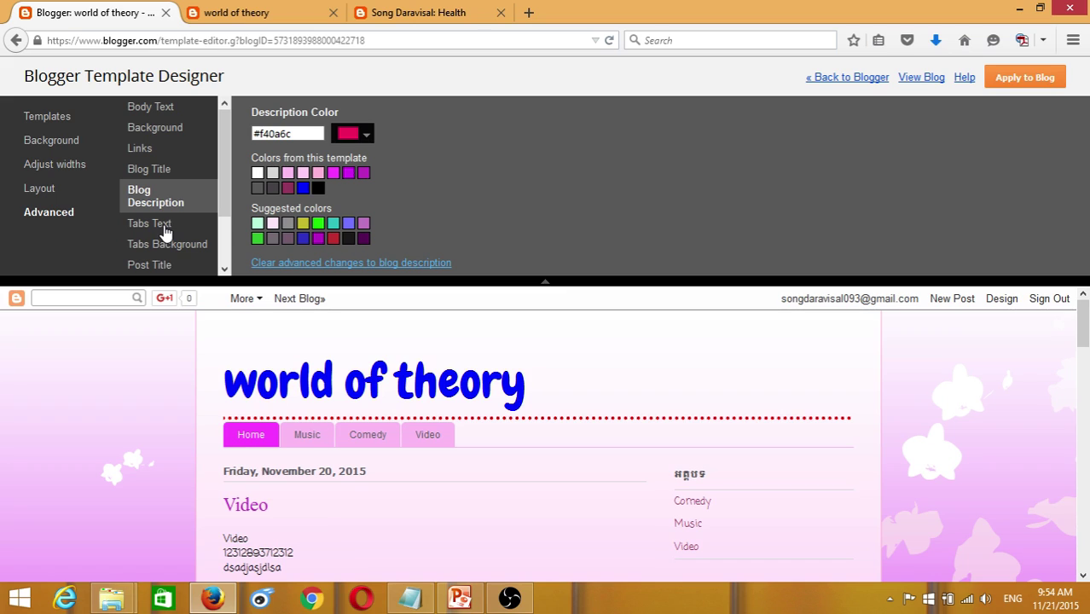
left_click(367, 136)
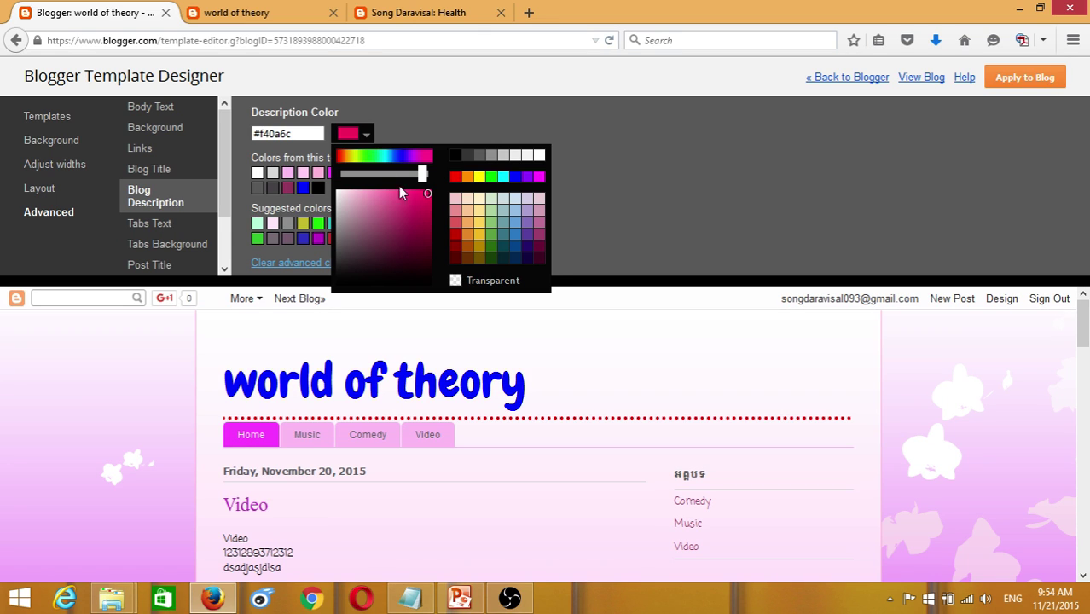
left_click(491, 176)
left_click(607, 172)
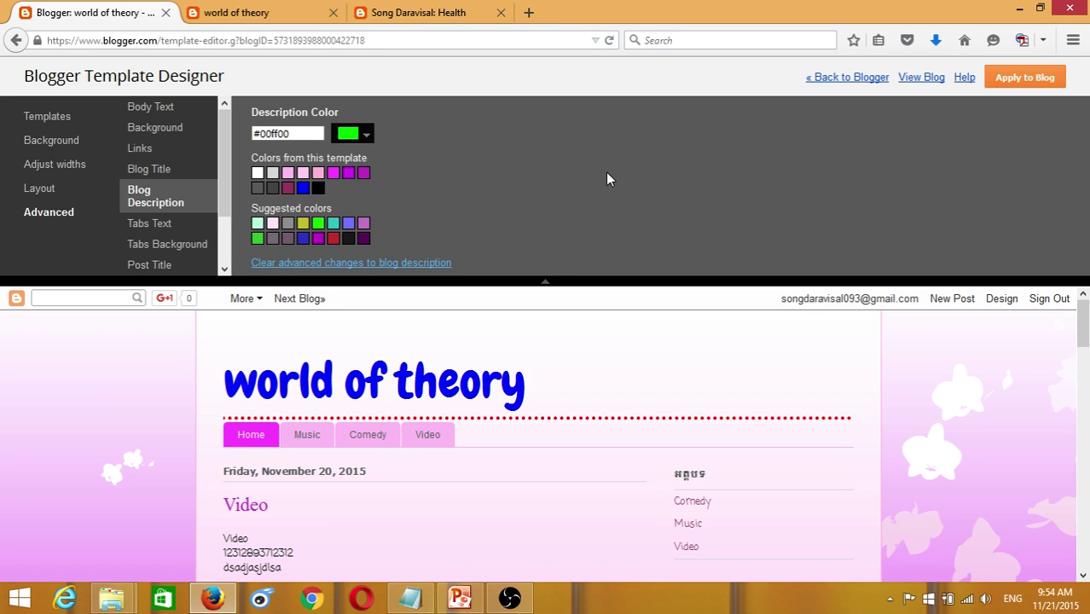
left_click(141, 226)
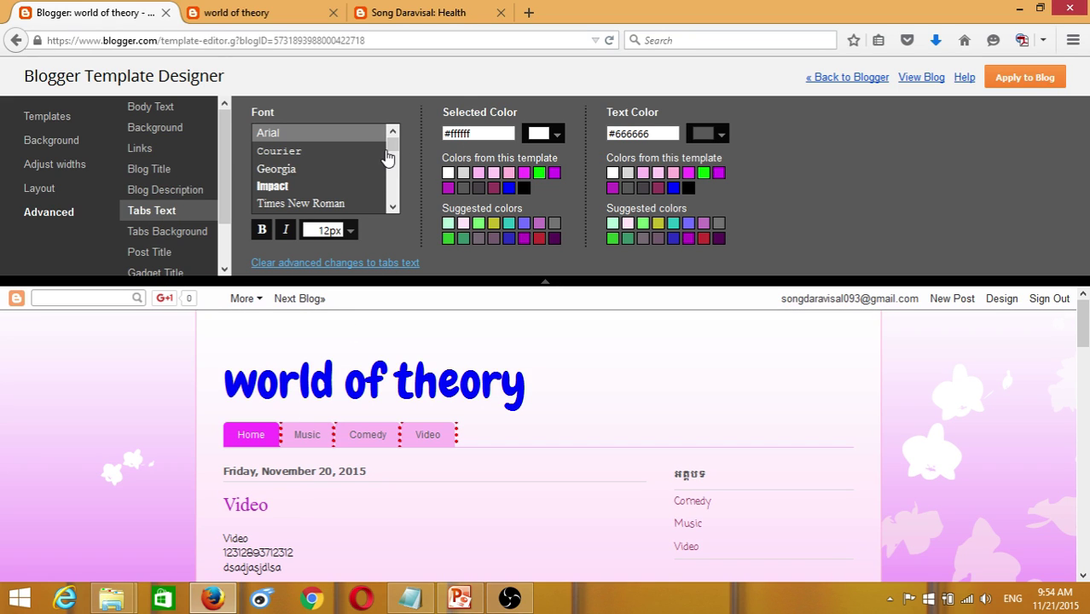
- Preview Calligraffitti, Cambria, Cantarell, Cardo, GFS Neohellenic and Gruppo on the tab labels
scroll(391, 162, "down", 5)
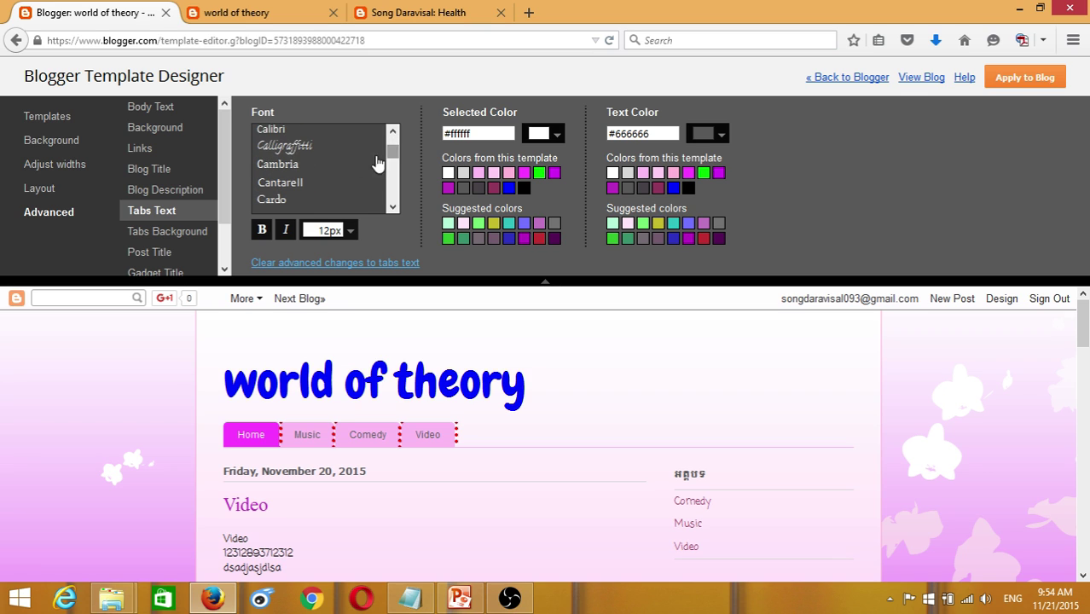
left_click(290, 151)
left_click(279, 164)
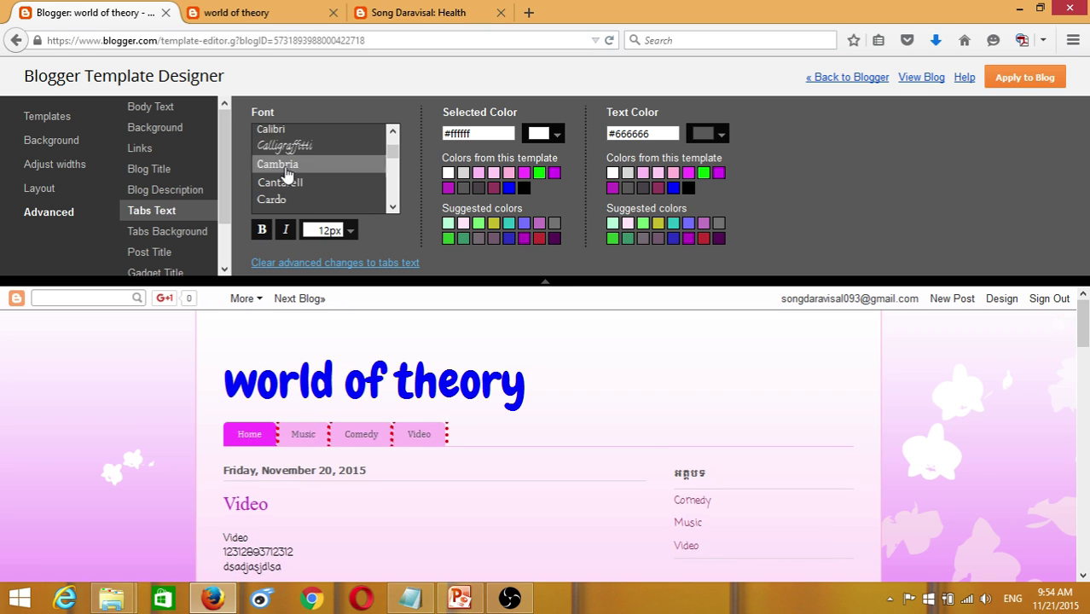
left_click(285, 185)
left_click(331, 198)
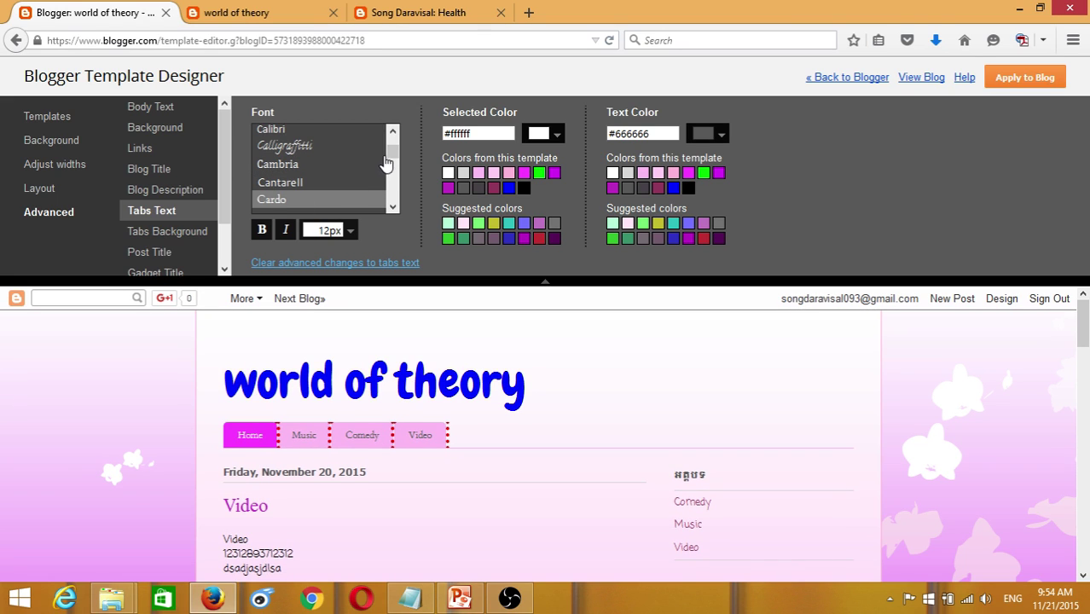
left_click(294, 149)
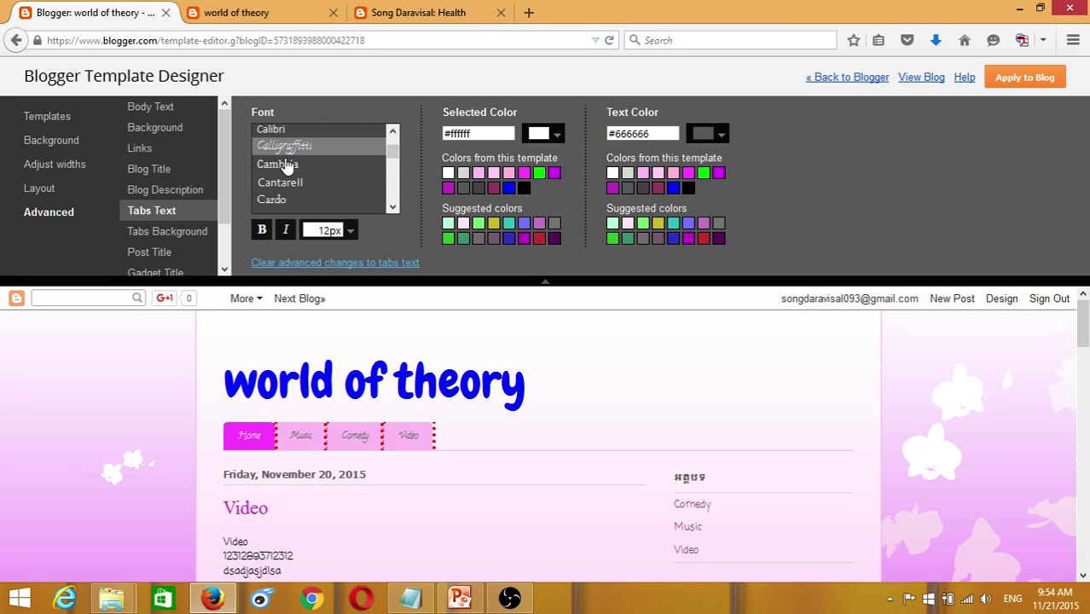
left_click(287, 166)
left_click_drag(394, 155, 394, 168)
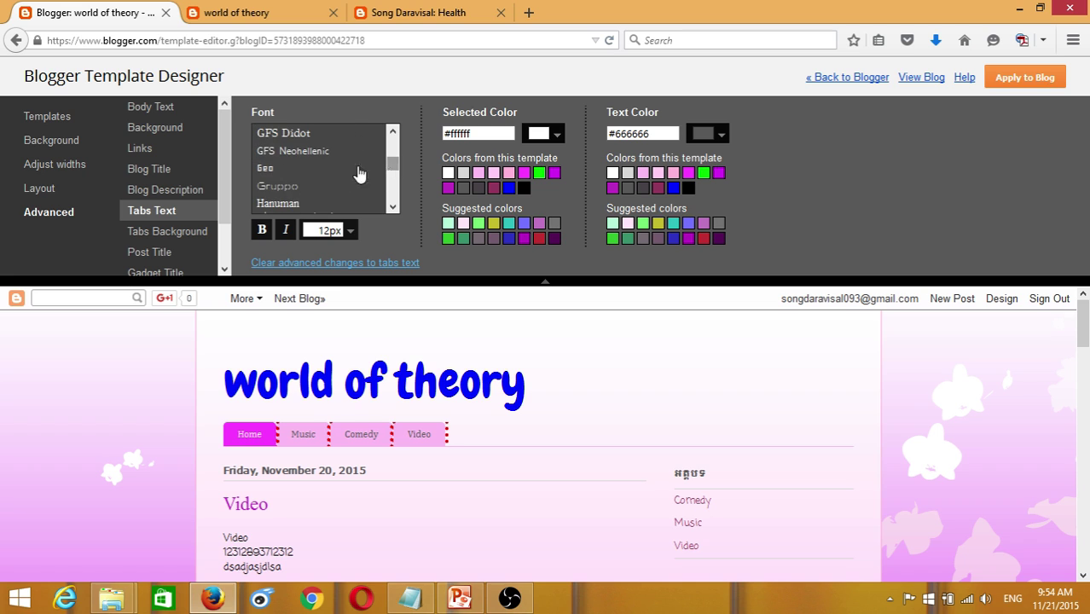
left_click(286, 151)
left_click(289, 186)
scroll(299, 200, "down", 1)
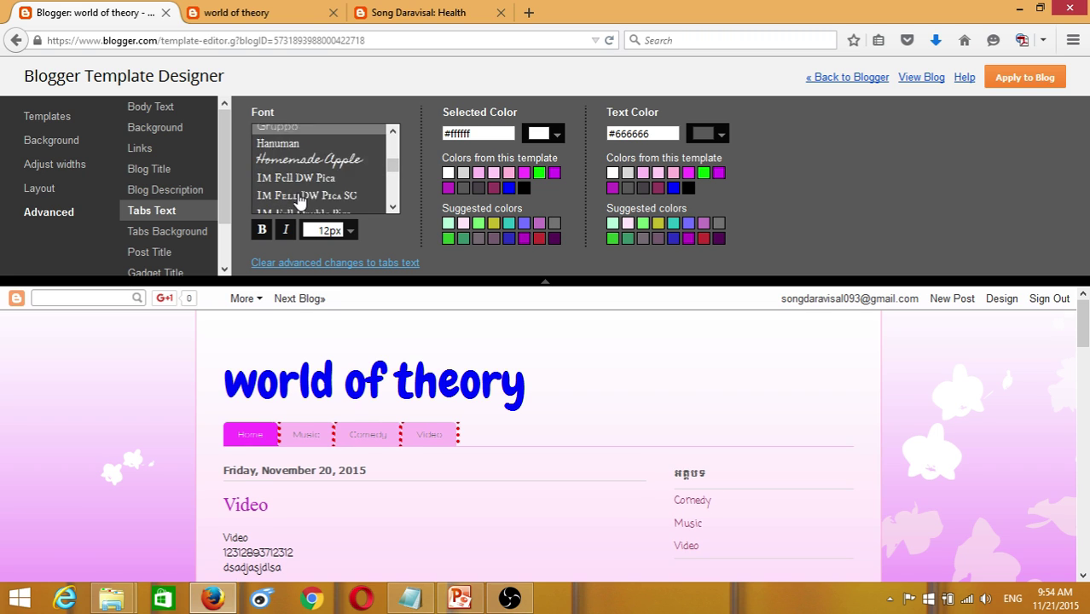
scroll(300, 201, "down", 1)
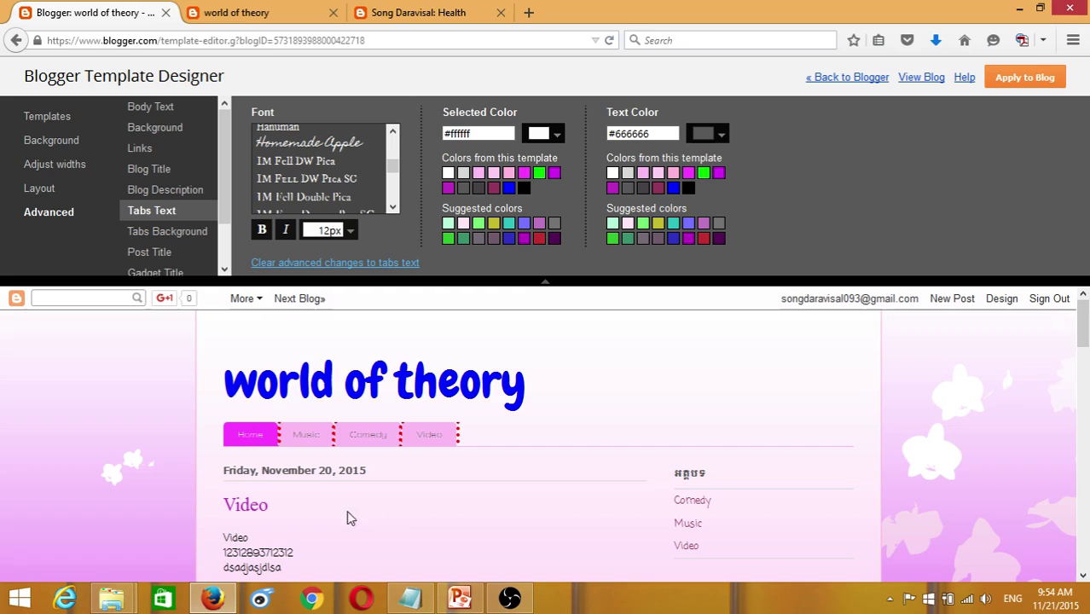
- Try Homemade Apple, IM Fell DW Pica SC, Just Another Hand, Lobster and Kranky, settling on Luckiest Guy
left_click(304, 145)
left_click(307, 179)
scroll(329, 213, "down", 3)
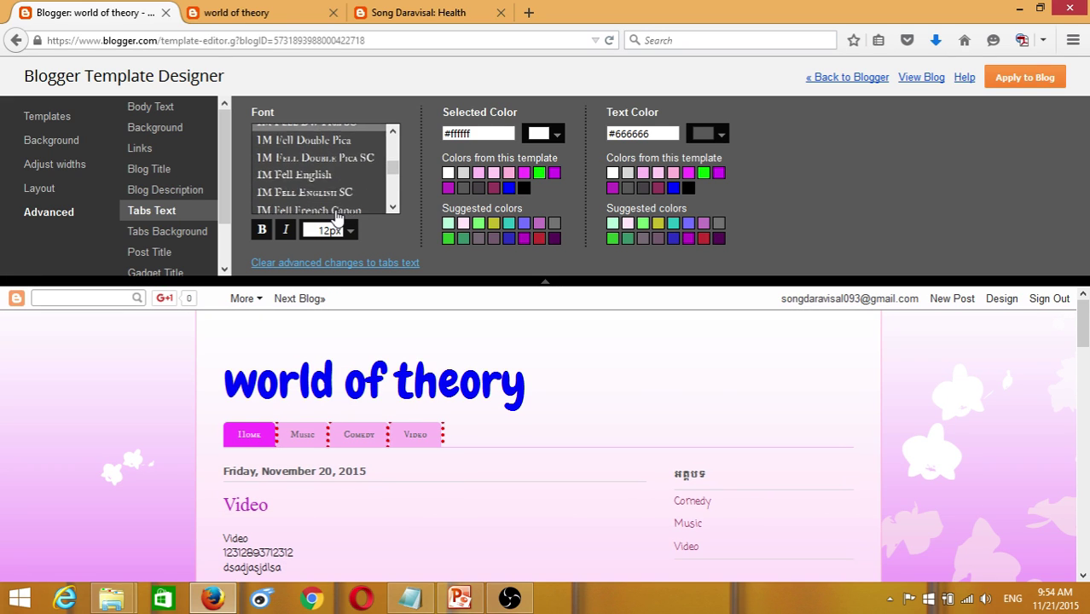
scroll(332, 213, "down", 10)
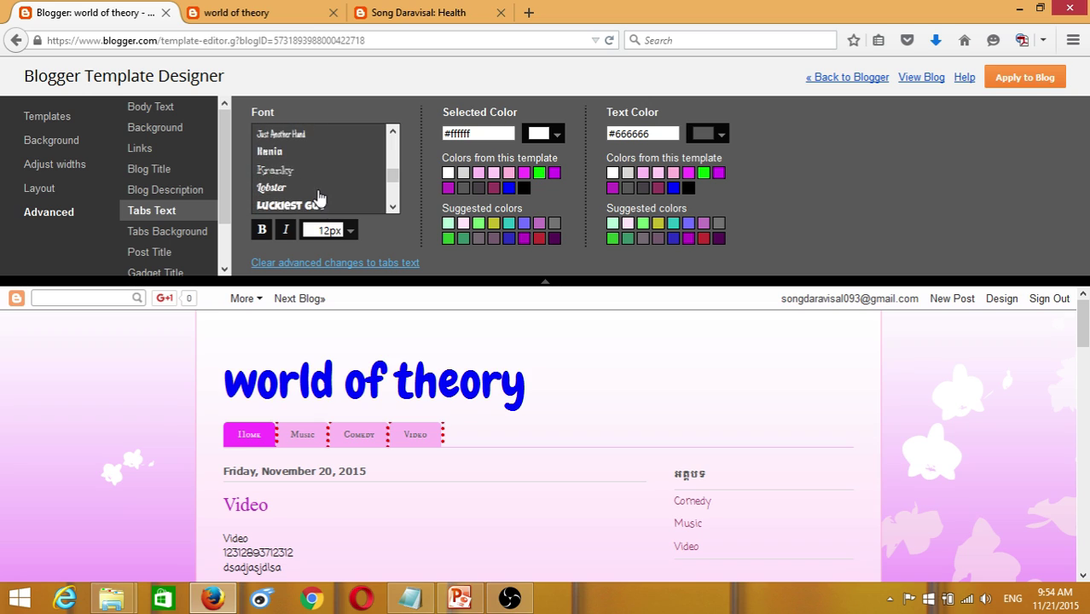
left_click(293, 137)
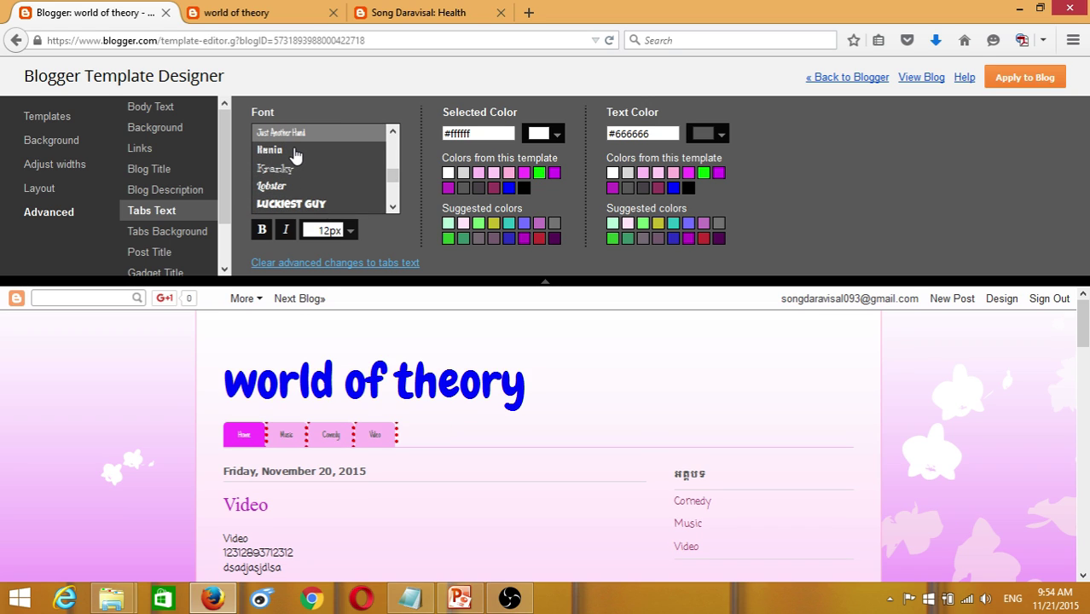
left_click(292, 203)
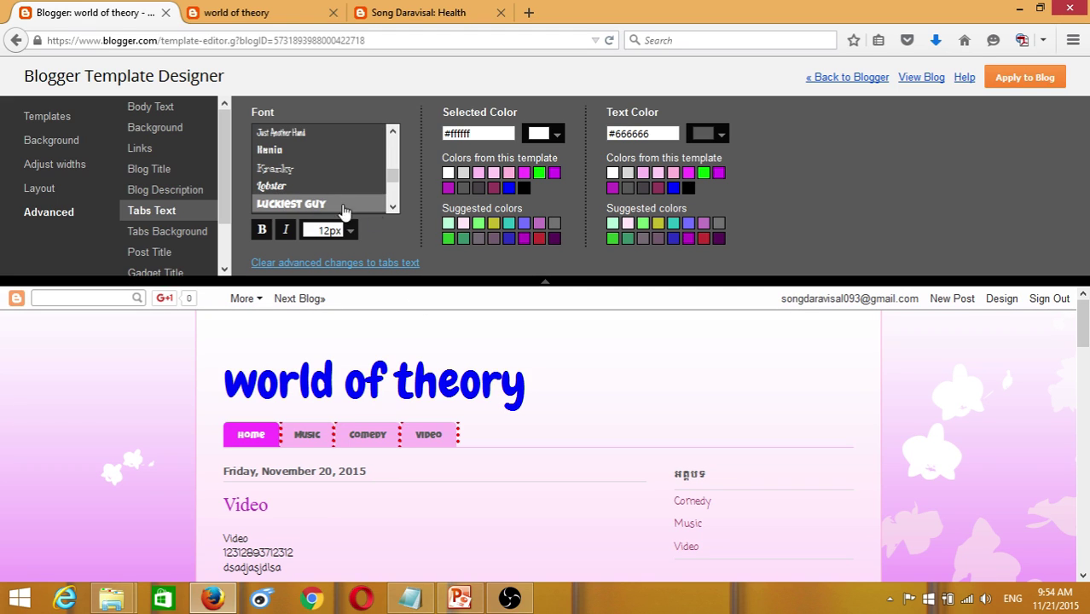
left_click(287, 187)
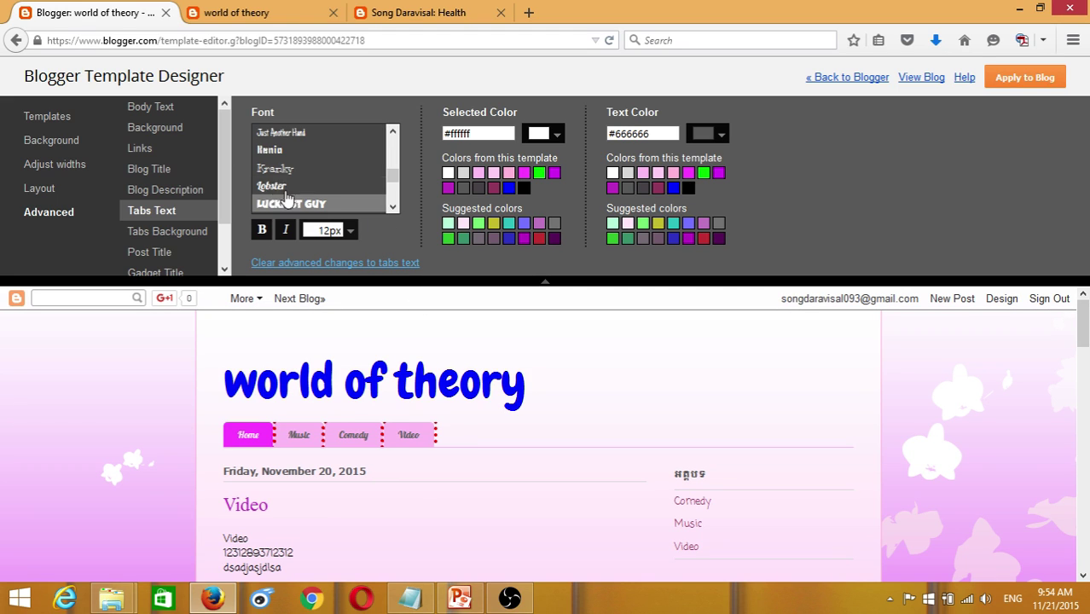
left_click(276, 168)
left_click(282, 186)
left_click(297, 204)
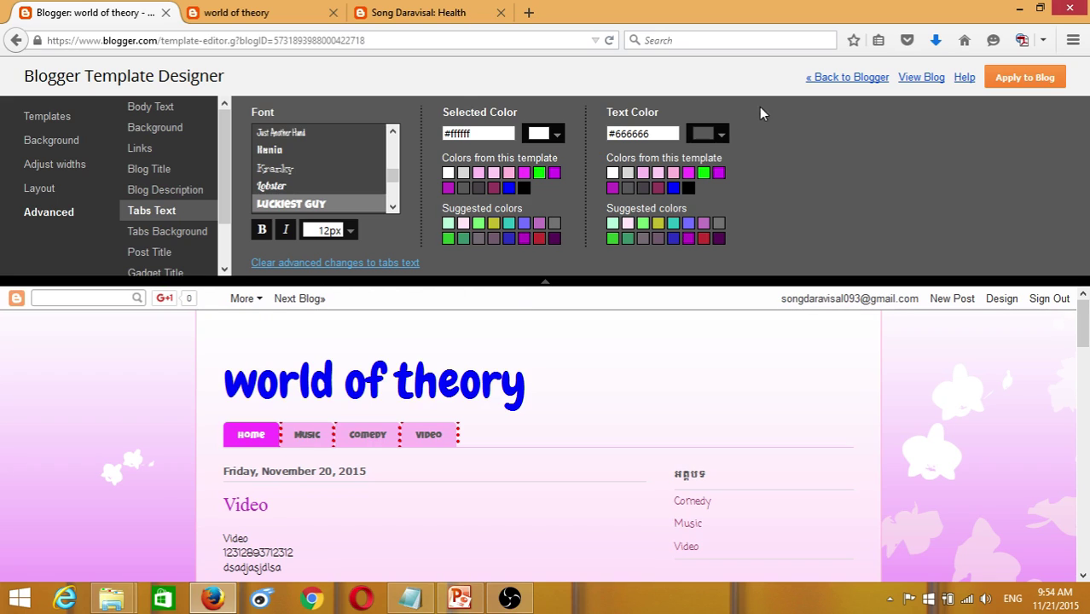
- Try blue, yellow and magenta as the tab text colour
left_click(716, 138)
mouse_move(783, 194)
left_mouse_down()
mouse_move(779, 208)
mouse_move(779, 195)
left_mouse_up()
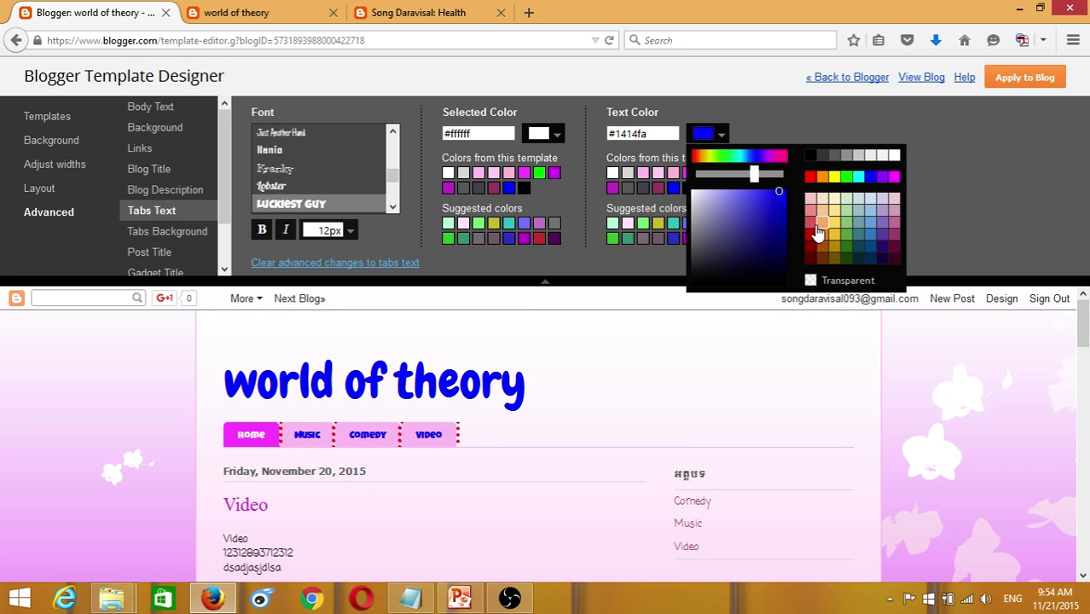
left_click(835, 177)
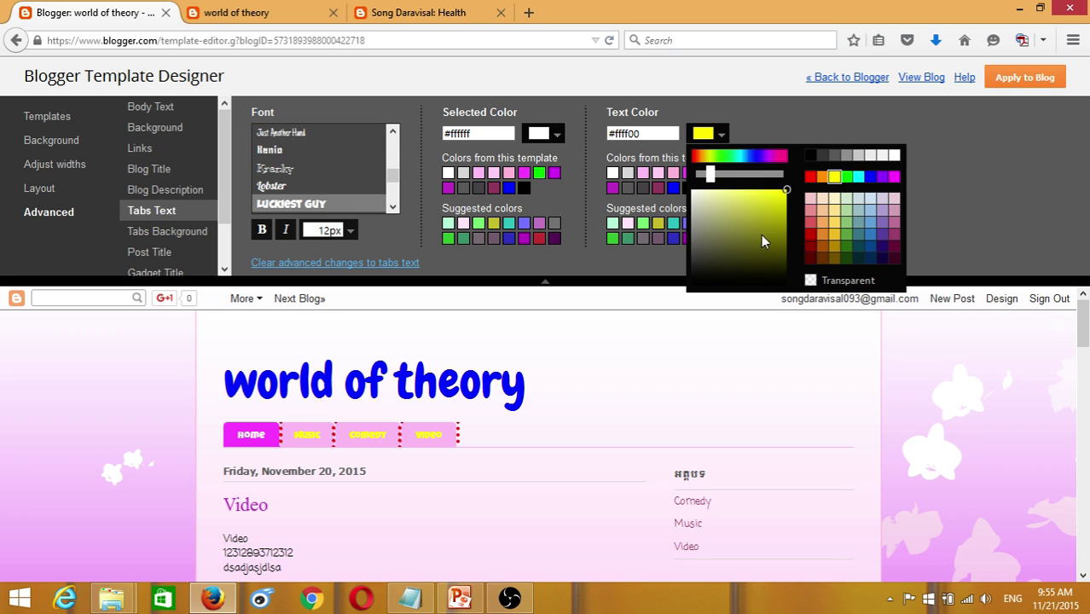
left_click(894, 176)
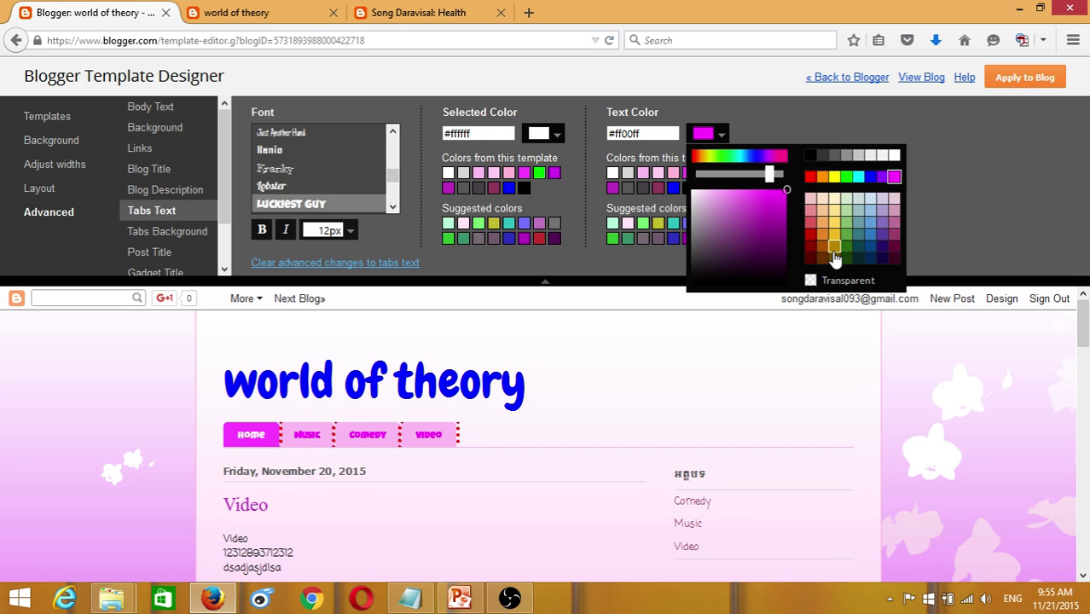
left_click(349, 231)
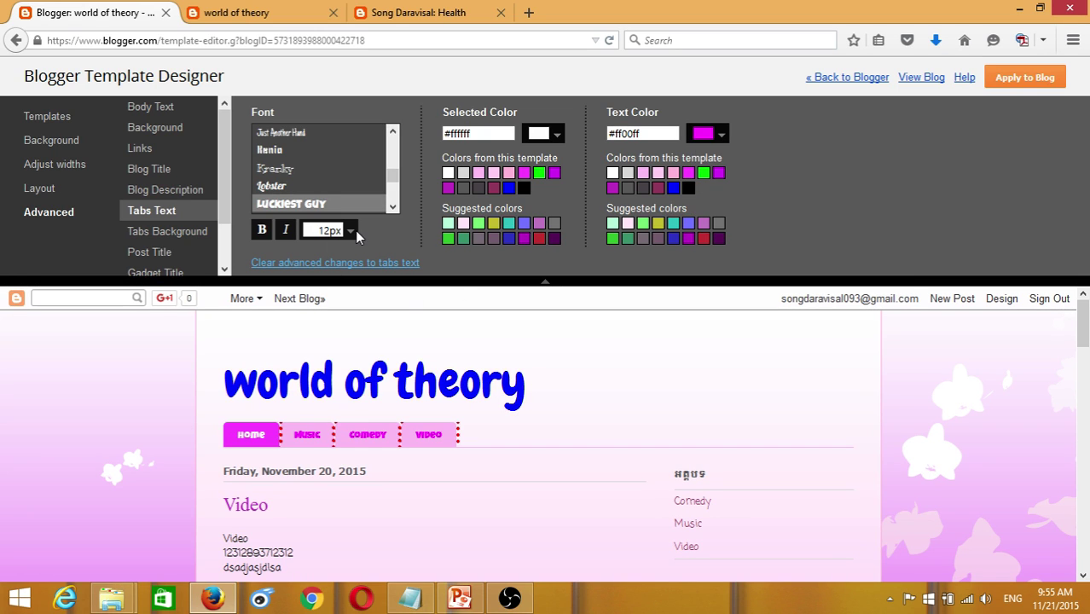
- Set the tab text size to 14px after trying 24px
left_click(352, 230)
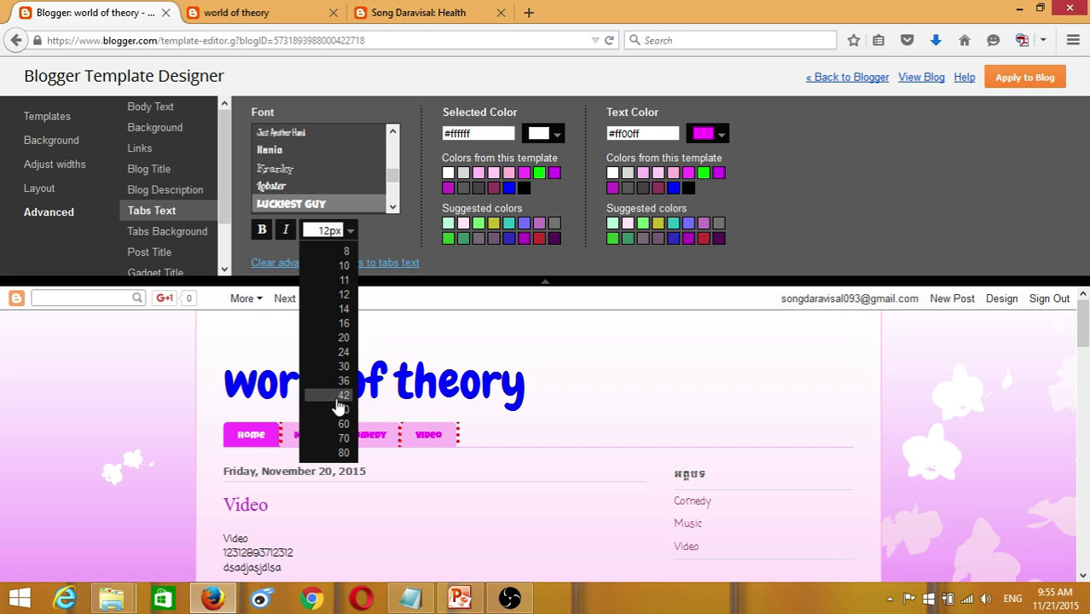
left_click(342, 352)
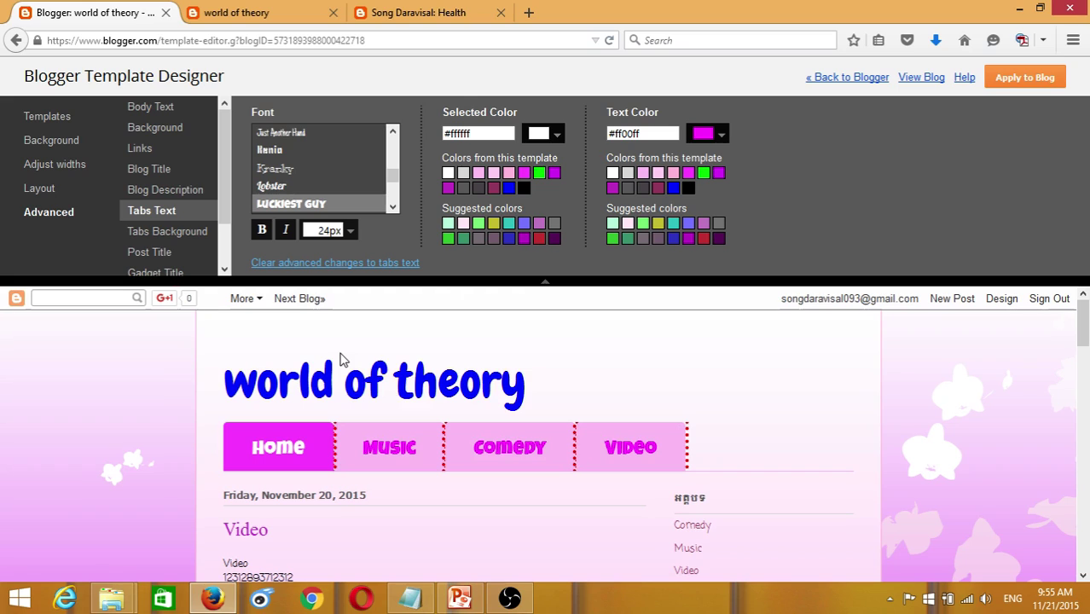
left_click(350, 230)
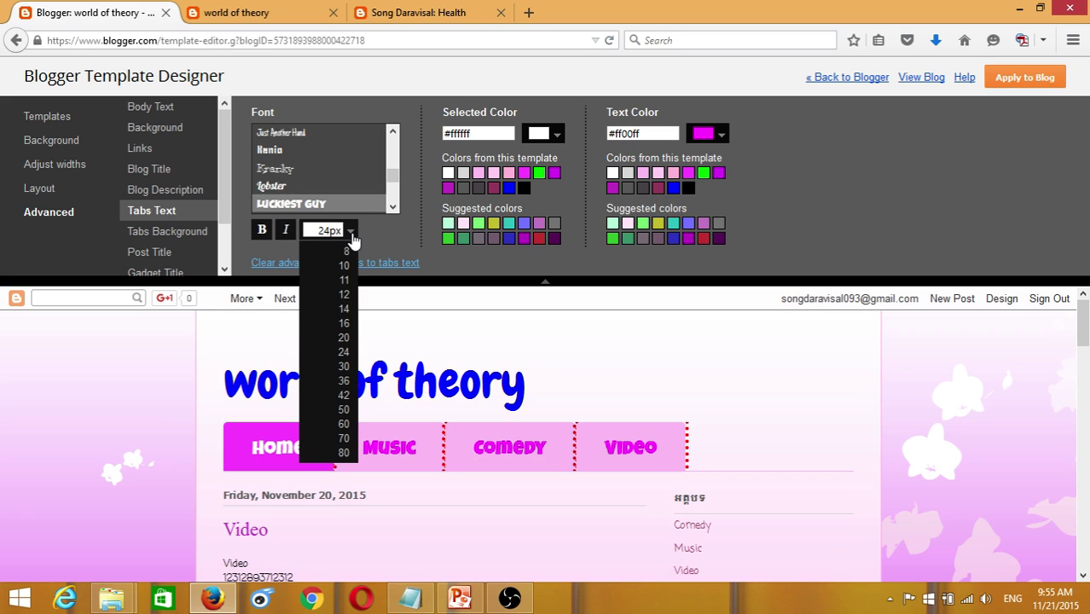
left_click(347, 311)
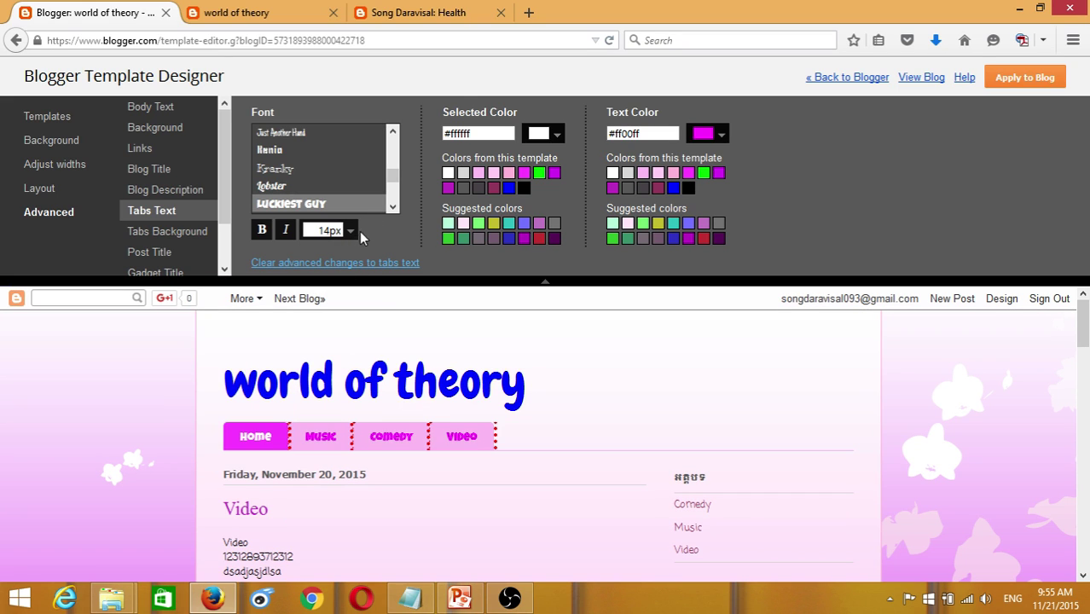
- Make the tab labels soft green #41c63d after trying blue and purple
left_click(702, 173)
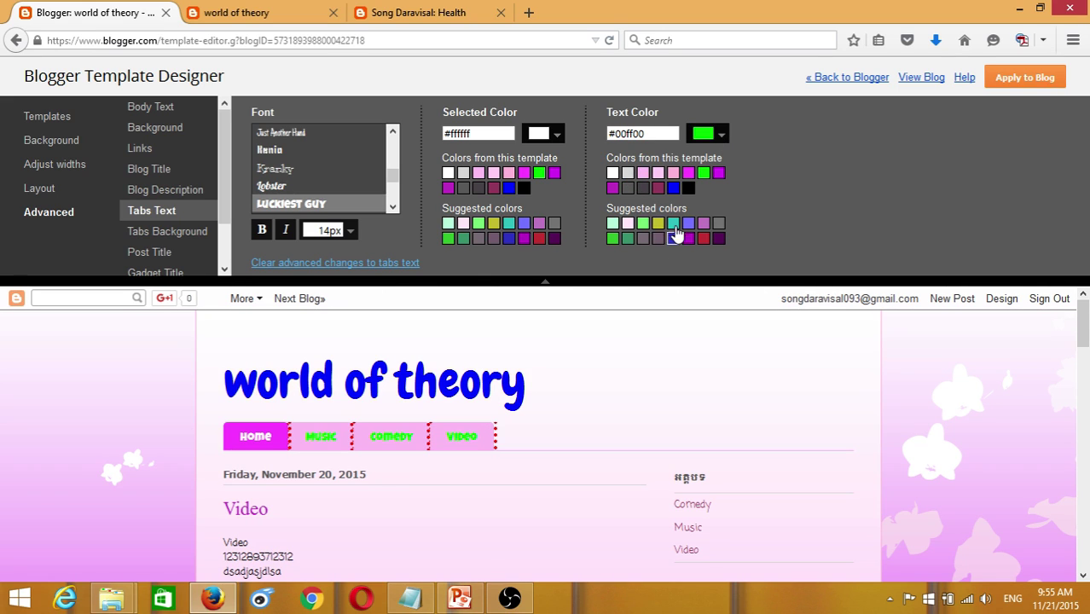
left_click(673, 187)
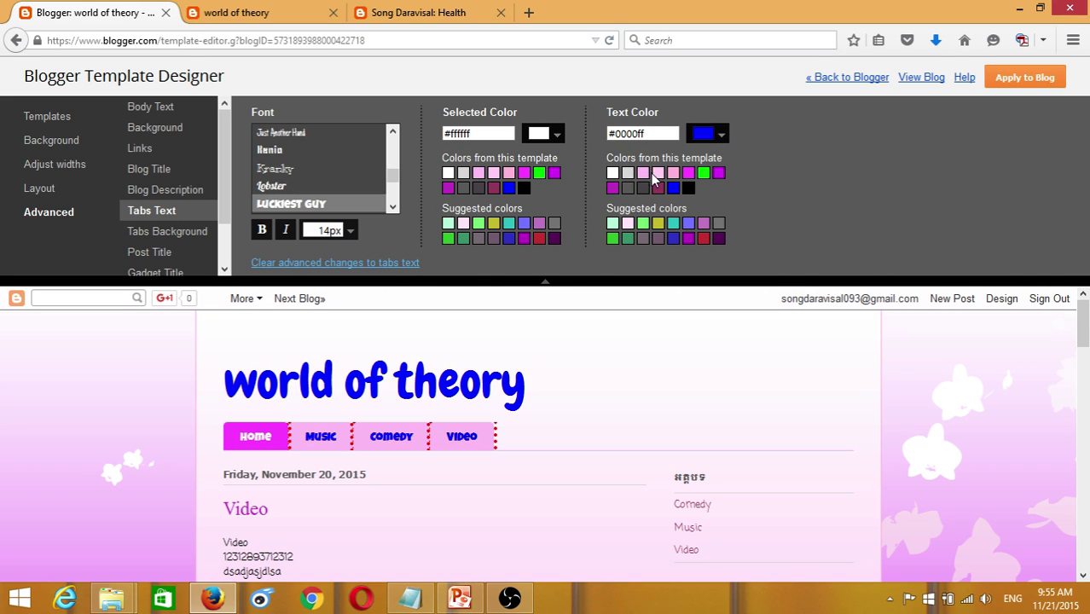
left_click(612, 187)
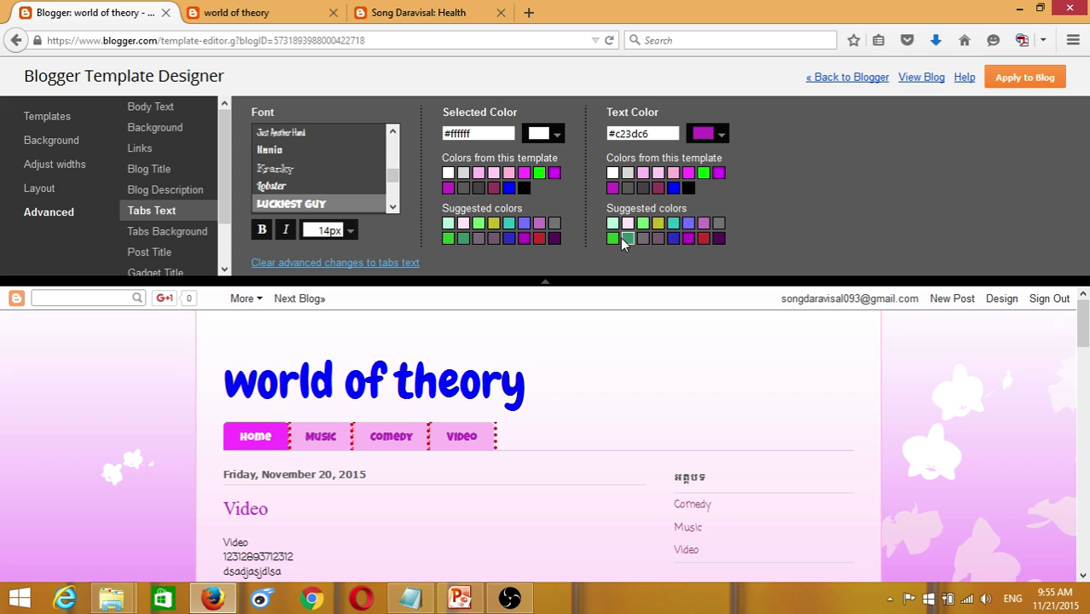
left_click(614, 239)
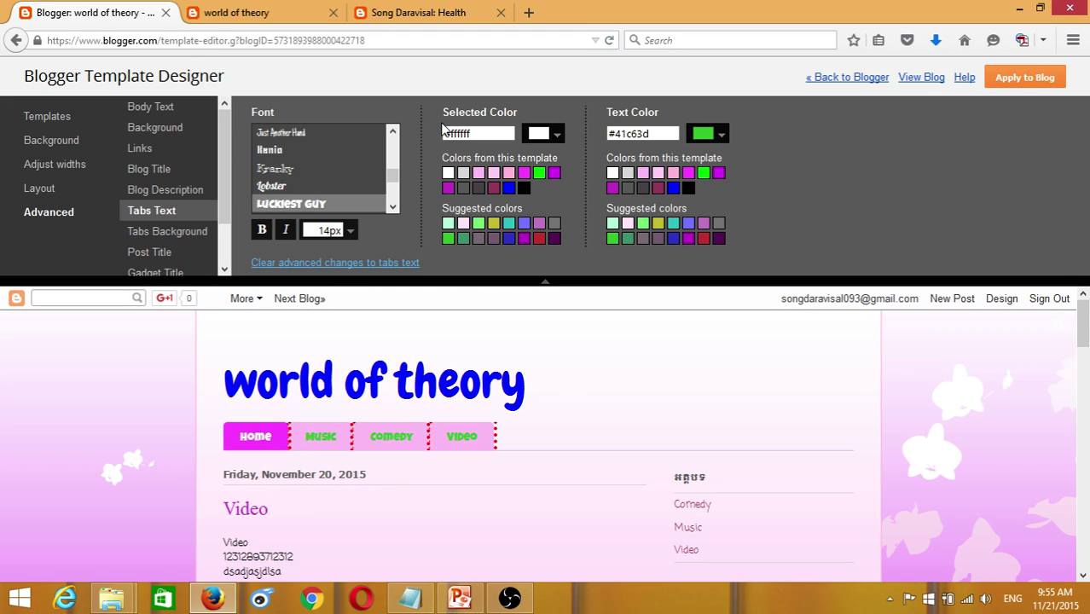
- Set the selected tab's text to magenta #d710f2, then move to Tabs Background colours
left_click_drag(450, 112, 523, 188)
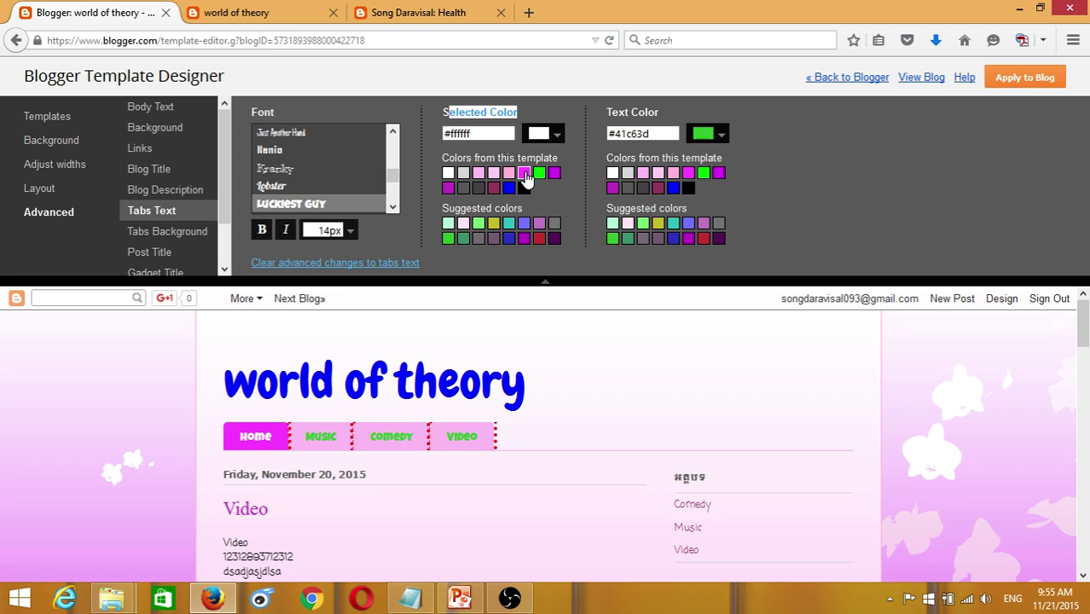
left_click(554, 175)
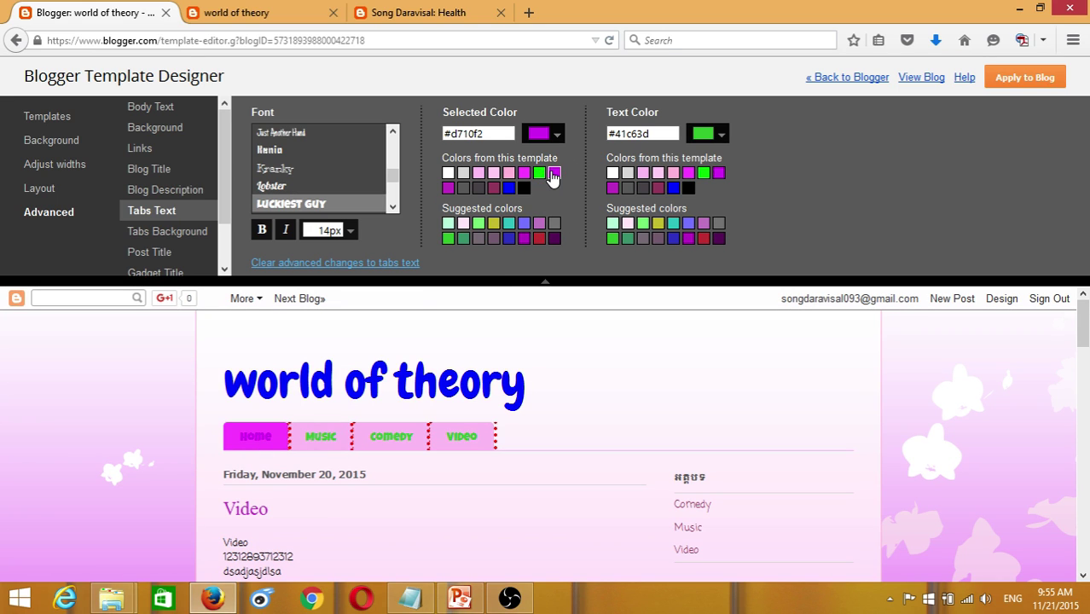
left_click(149, 239)
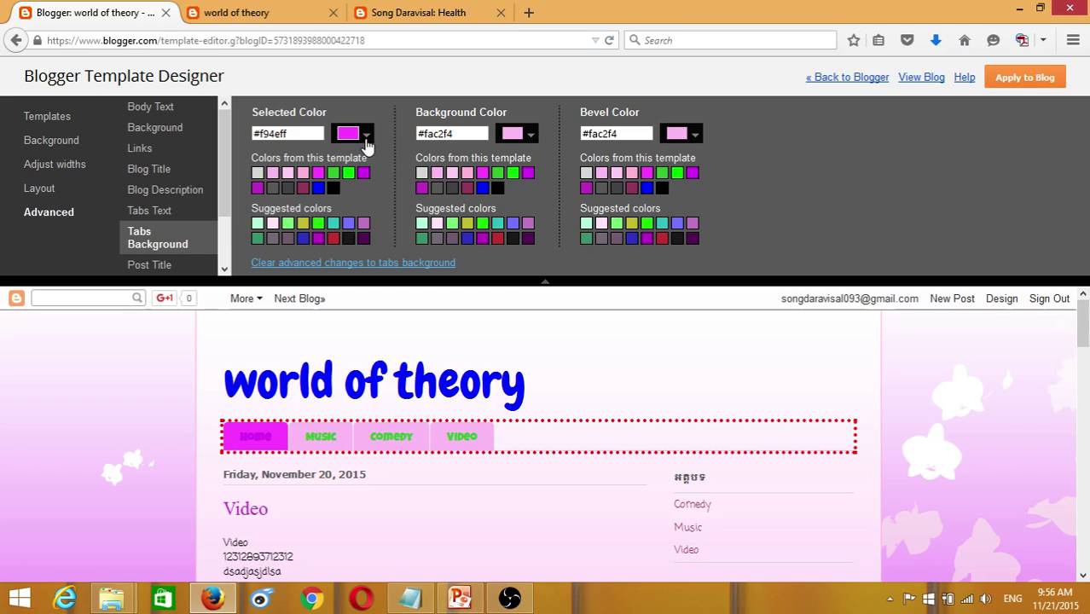
- Set the selected tab background colour to yellow #ffff00
left_click(366, 137)
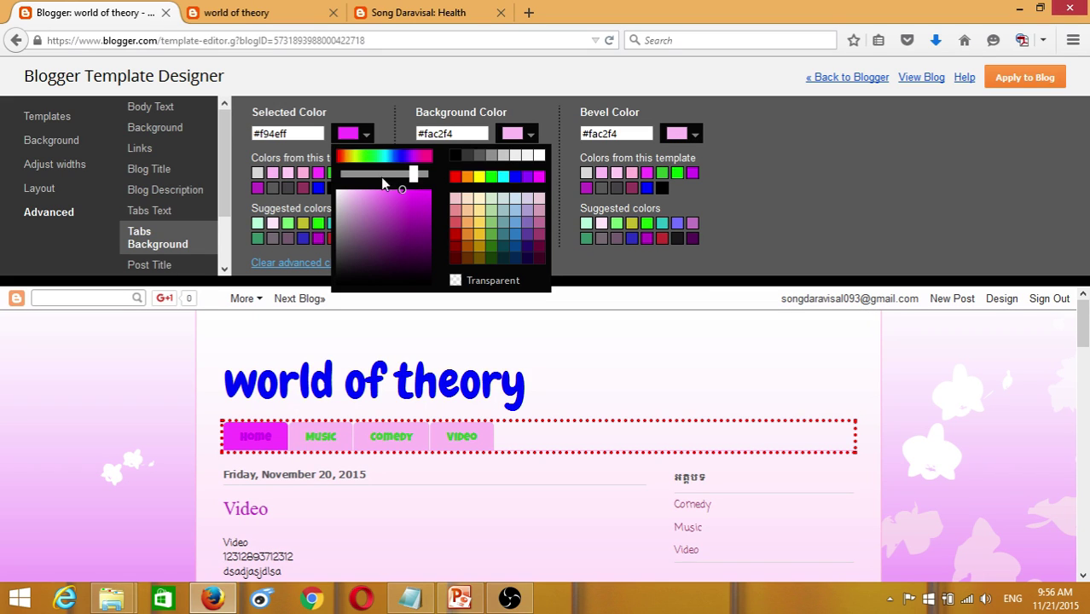
left_click(516, 177)
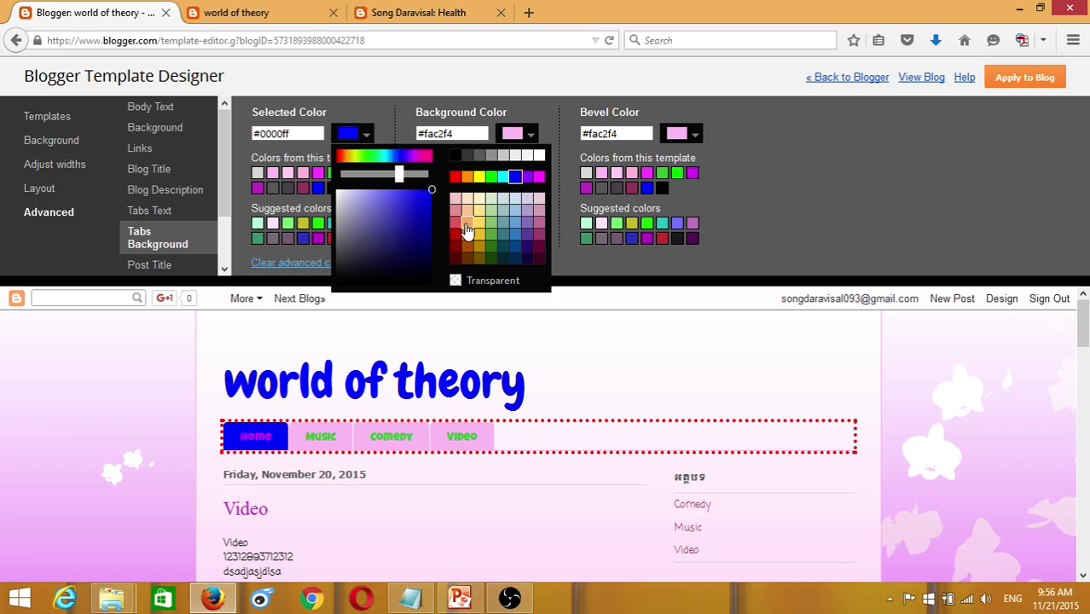
left_click(480, 179)
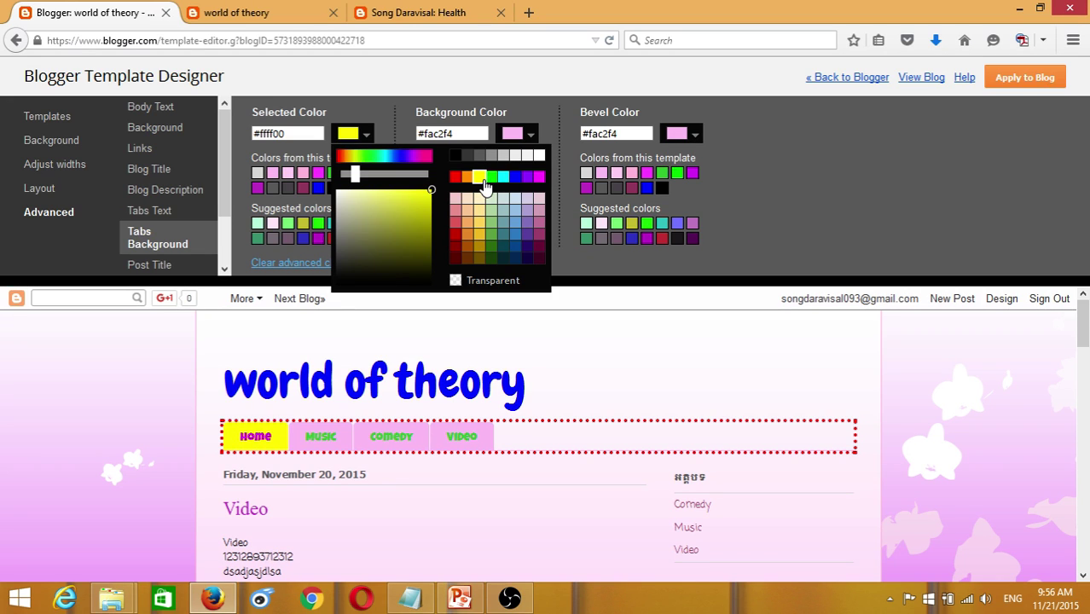
left_click(428, 105)
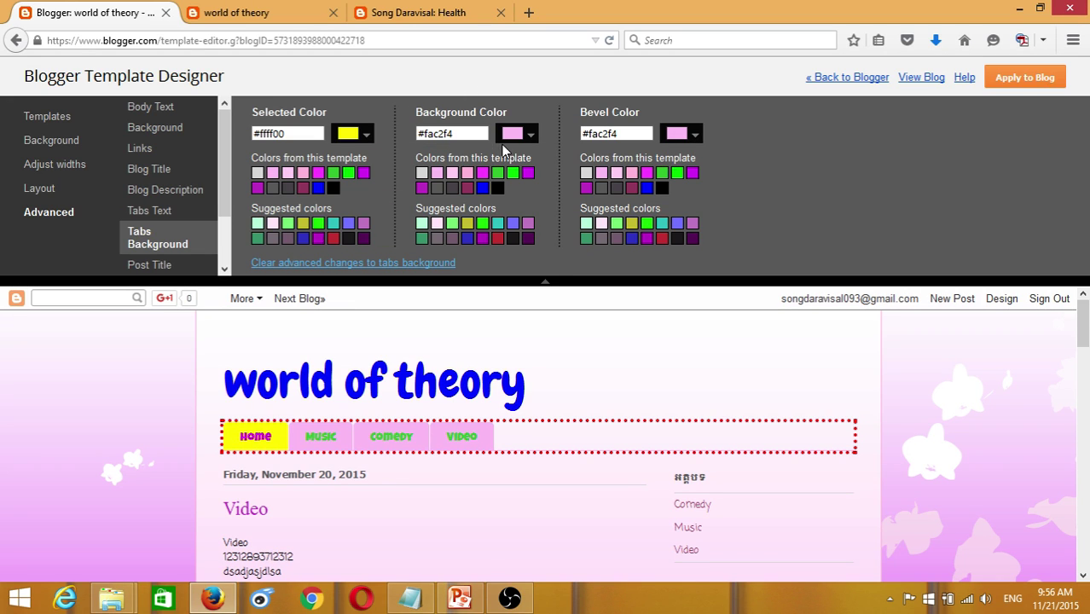
- Make the other tabs' background cyan #00ffff after trying green, orange and purple
left_click(530, 136)
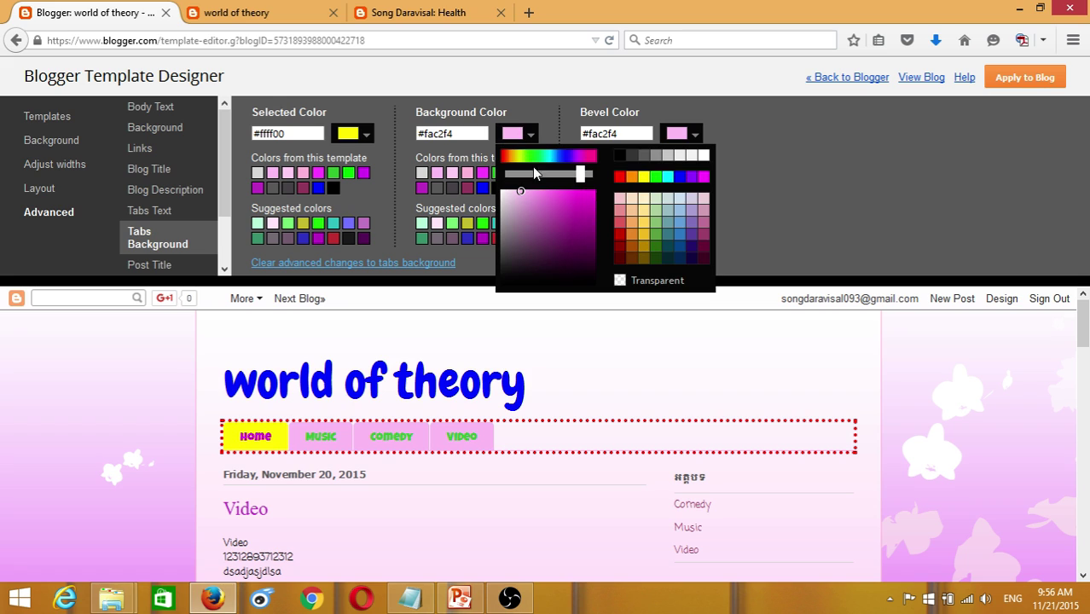
left_click(655, 180)
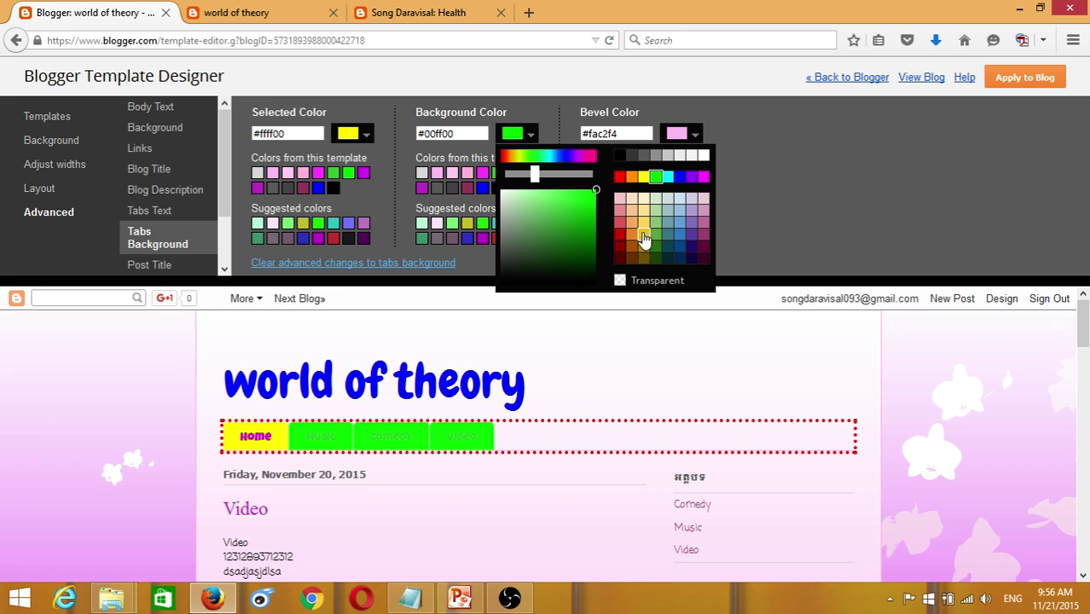
left_click(632, 177)
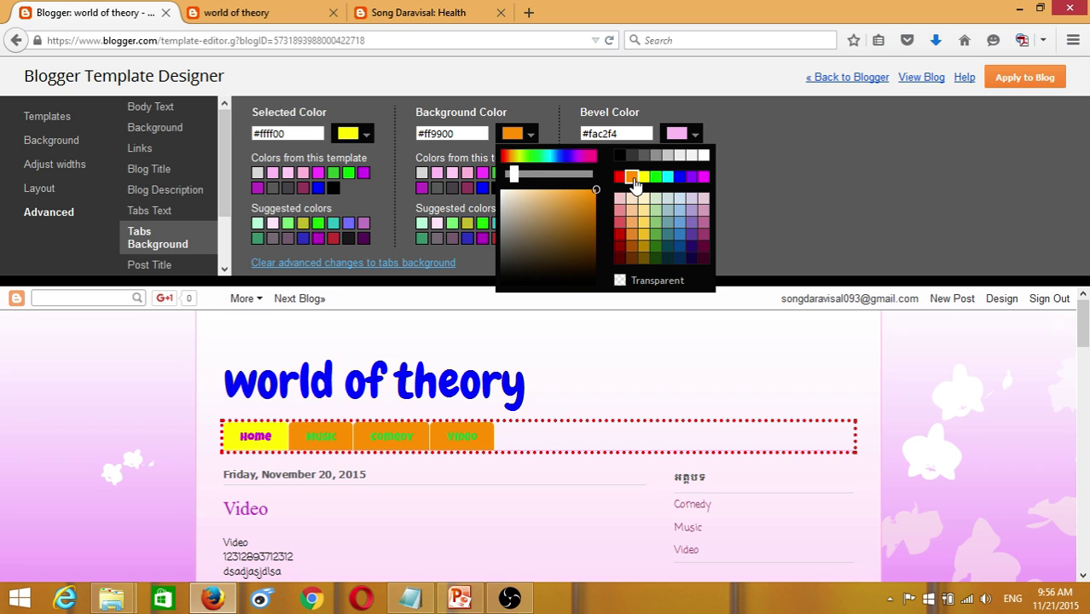
left_click(702, 235)
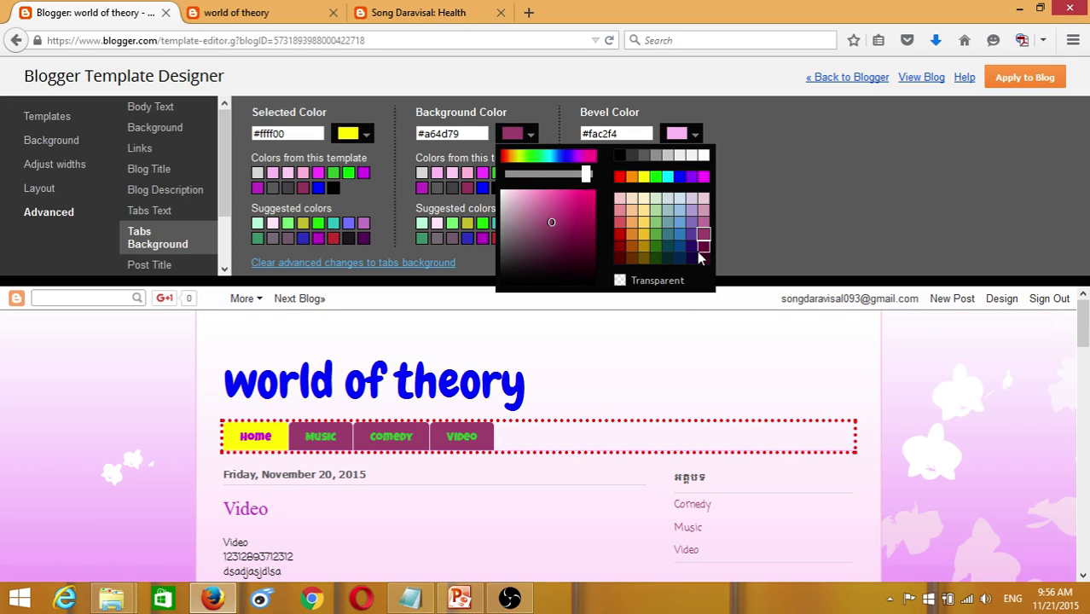
left_click(655, 177)
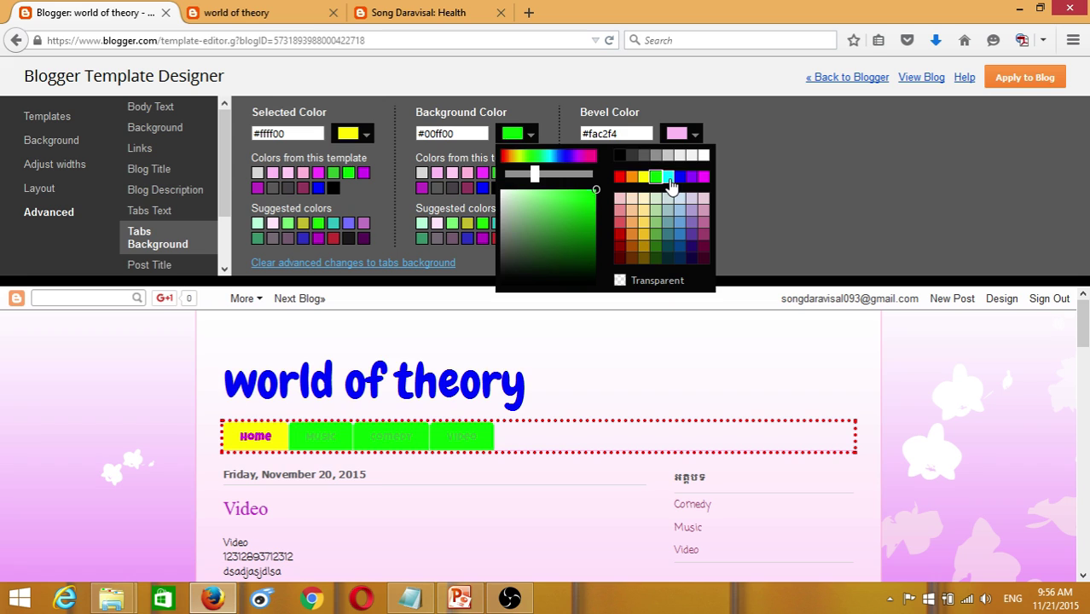
left_click(667, 176)
left_click(840, 195)
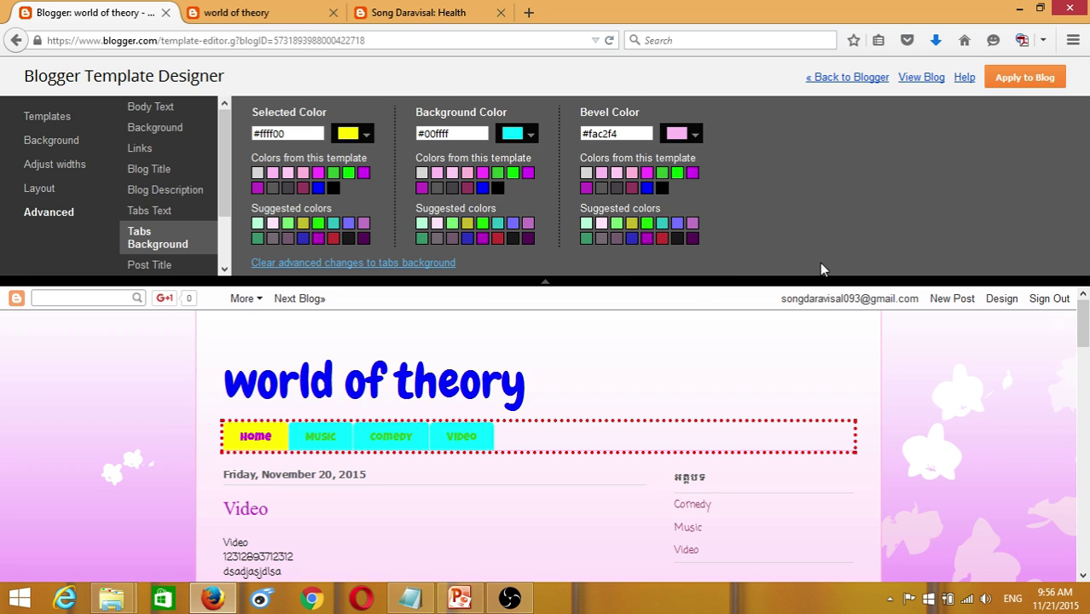
- Give the tabs a blue #0000ff bevel colour after trying magenta and red
left_click(692, 140)
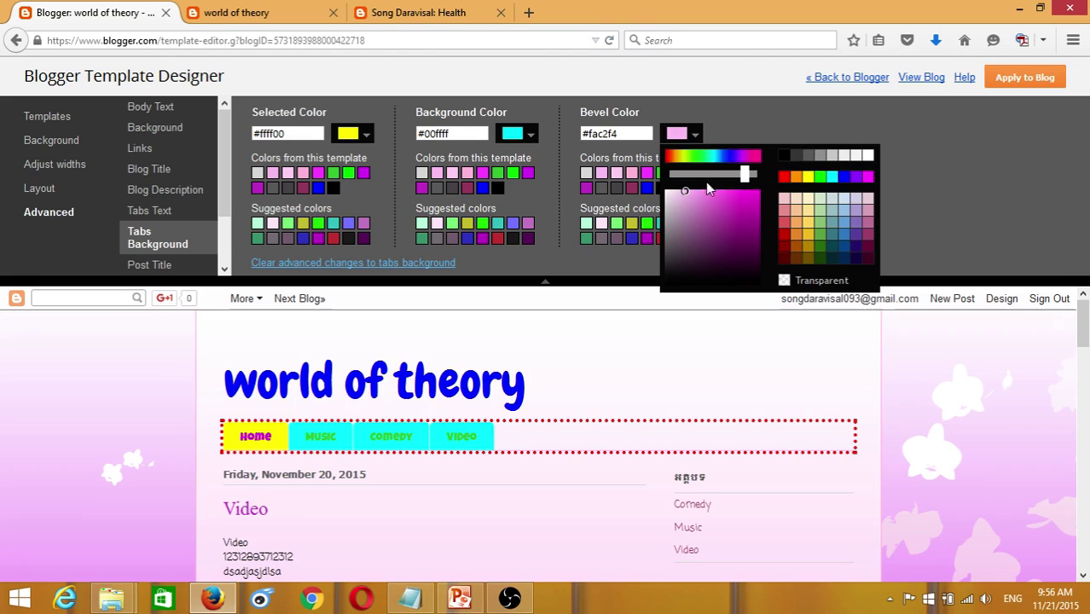
left_click(745, 195)
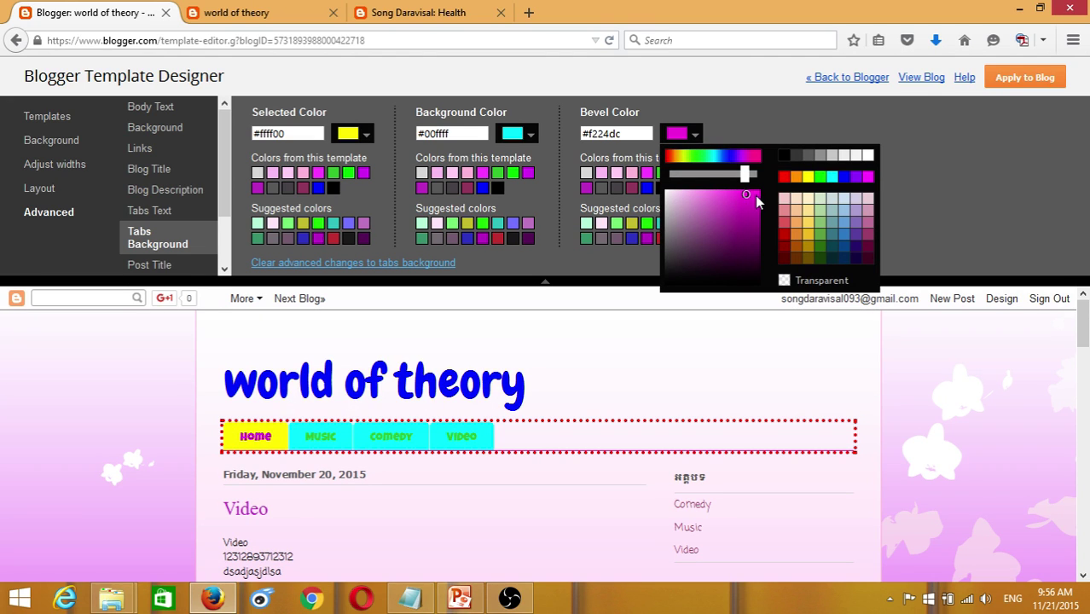
left_click(757, 196)
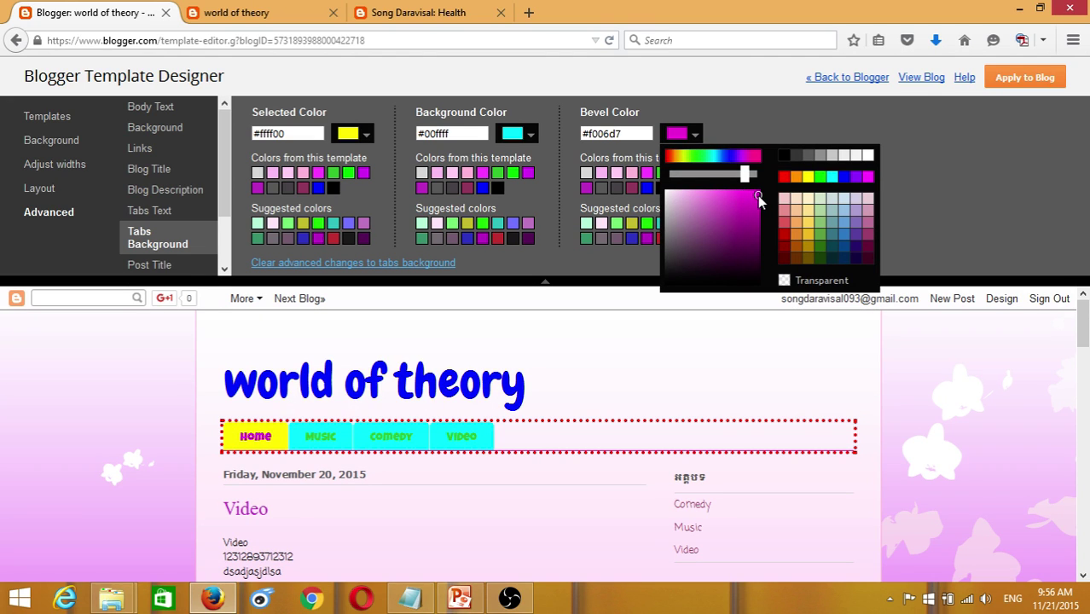
left_click(783, 235)
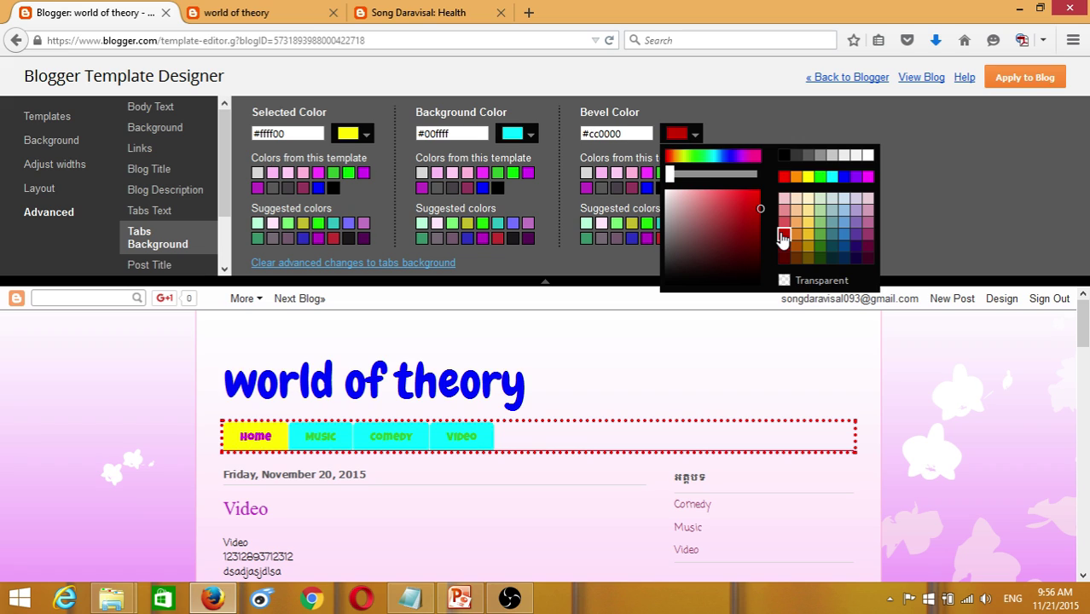
left_click(842, 176)
left_click(955, 194)
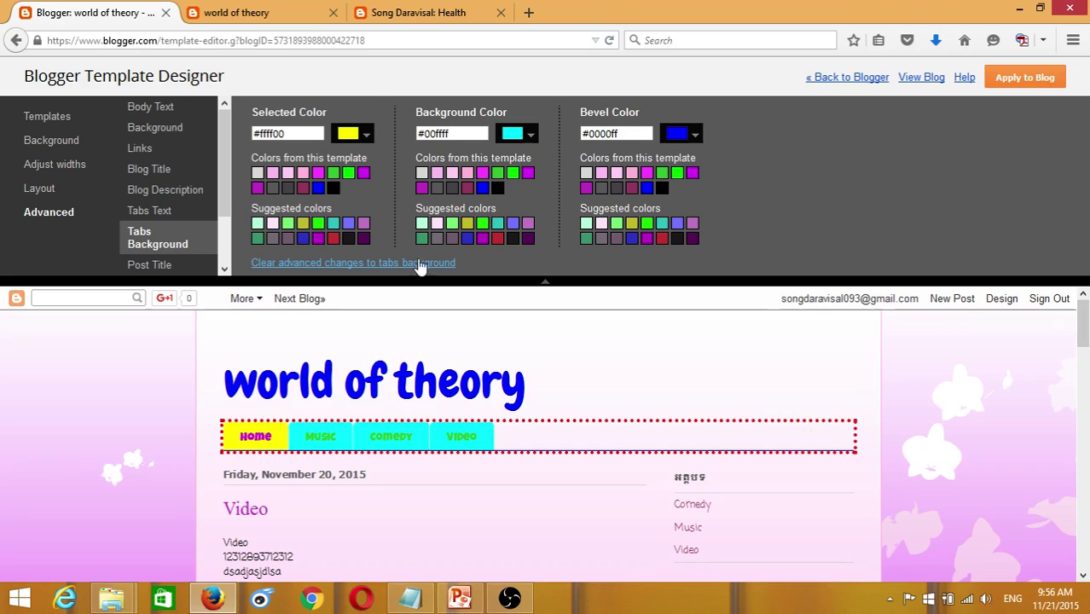
left_click(147, 265)
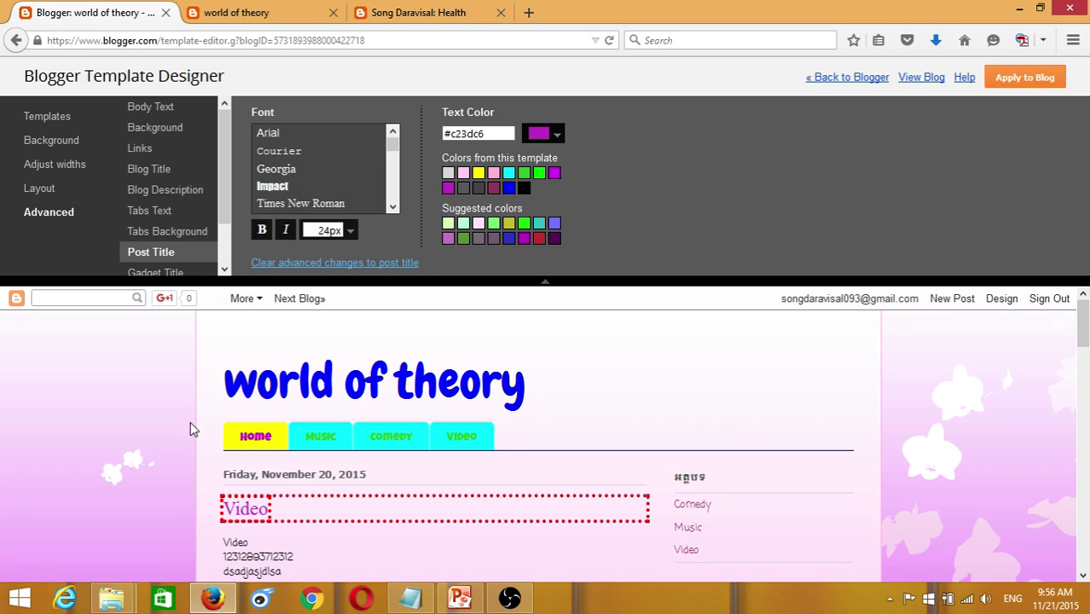
- Preview Chewy, Slackey, Pacifico and Permanent Marker as post title fonts
left_click_drag(394, 154, 394, 159)
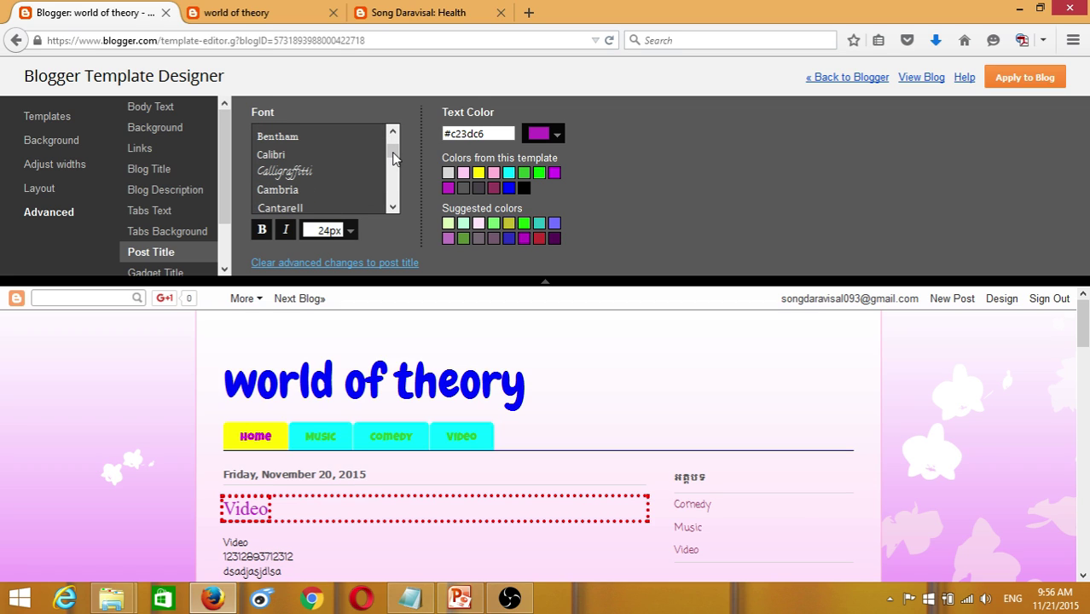
scroll(394, 158, "down", 1)
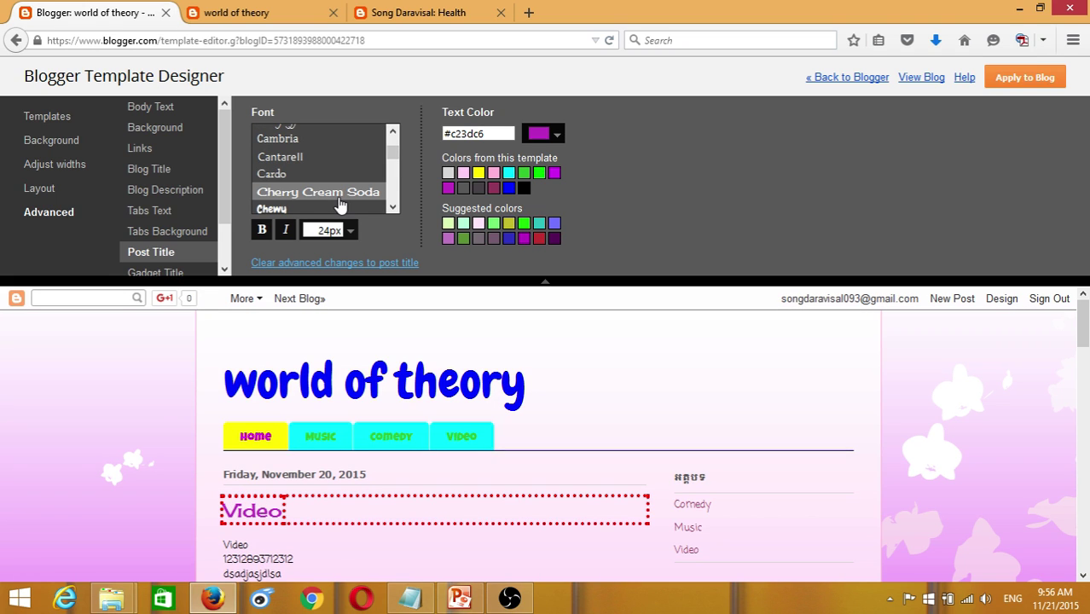
left_click(362, 205)
left_click_drag(397, 150, 394, 192)
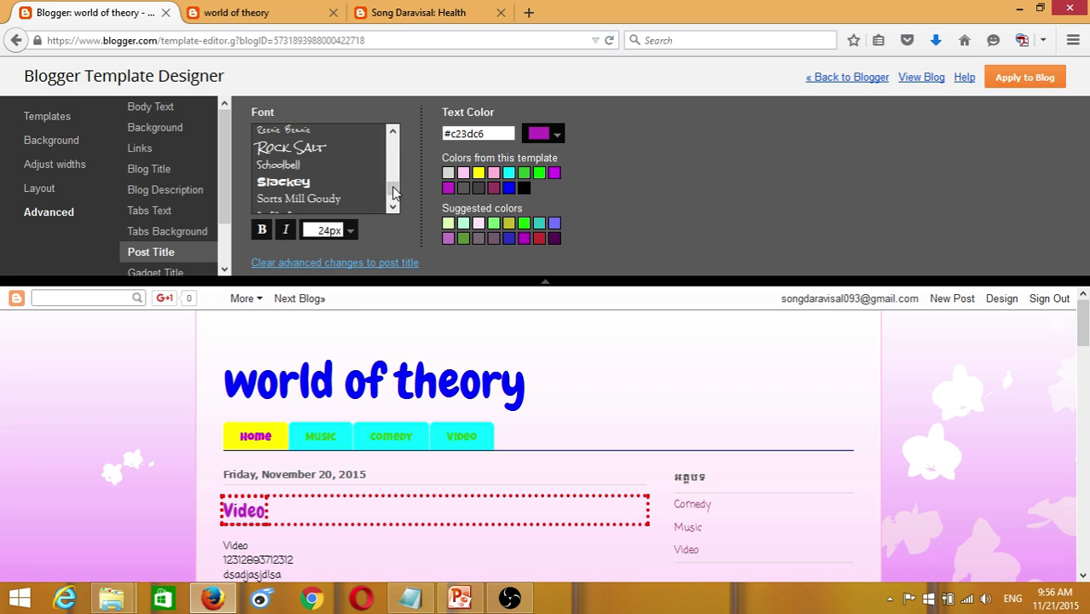
left_click(299, 146)
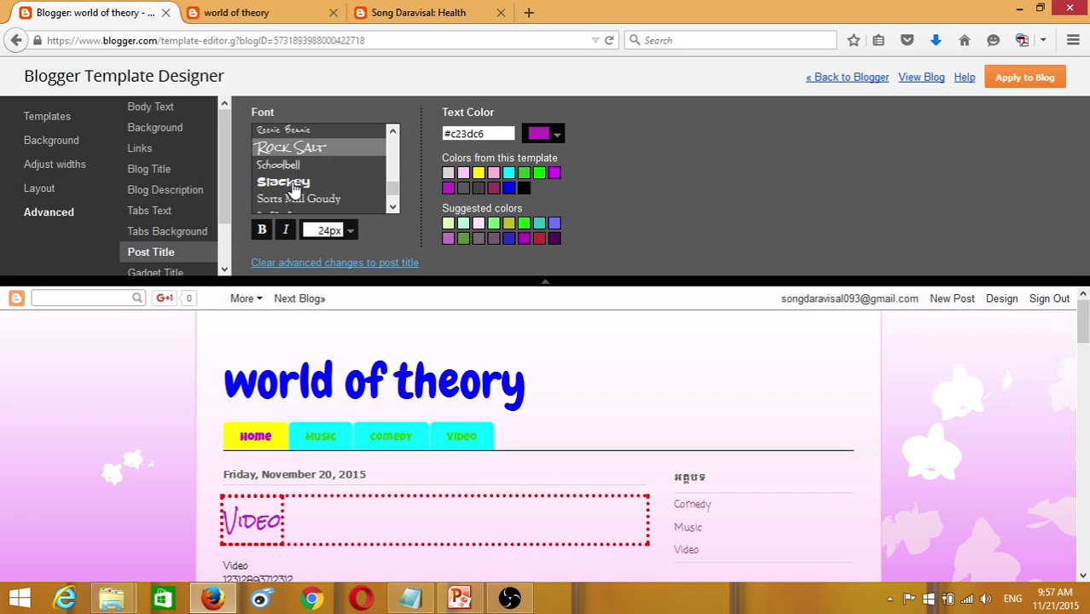
left_click(292, 184)
left_click(393, 130)
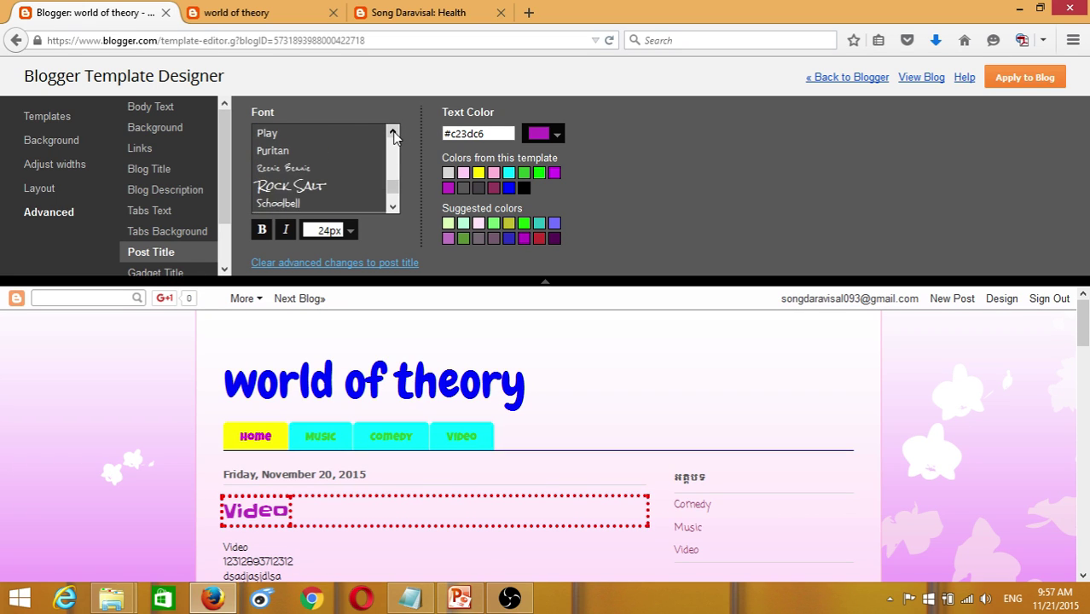
left_click(394, 130)
left_click(393, 131)
left_click(392, 134)
left_click(393, 133)
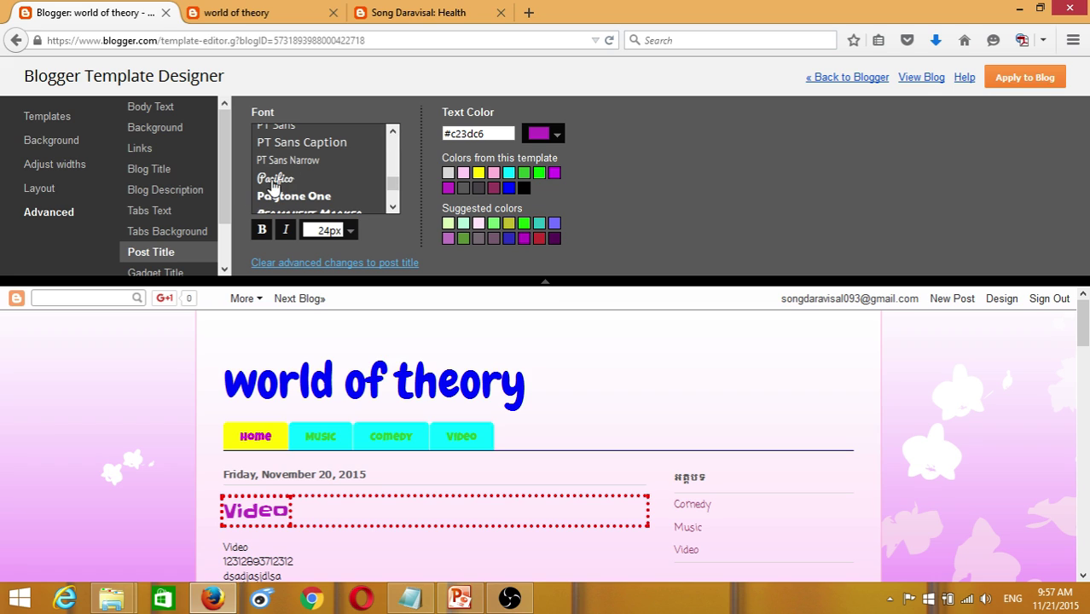
left_click(273, 182)
scroll(324, 188, "down", 1)
left_click(332, 181)
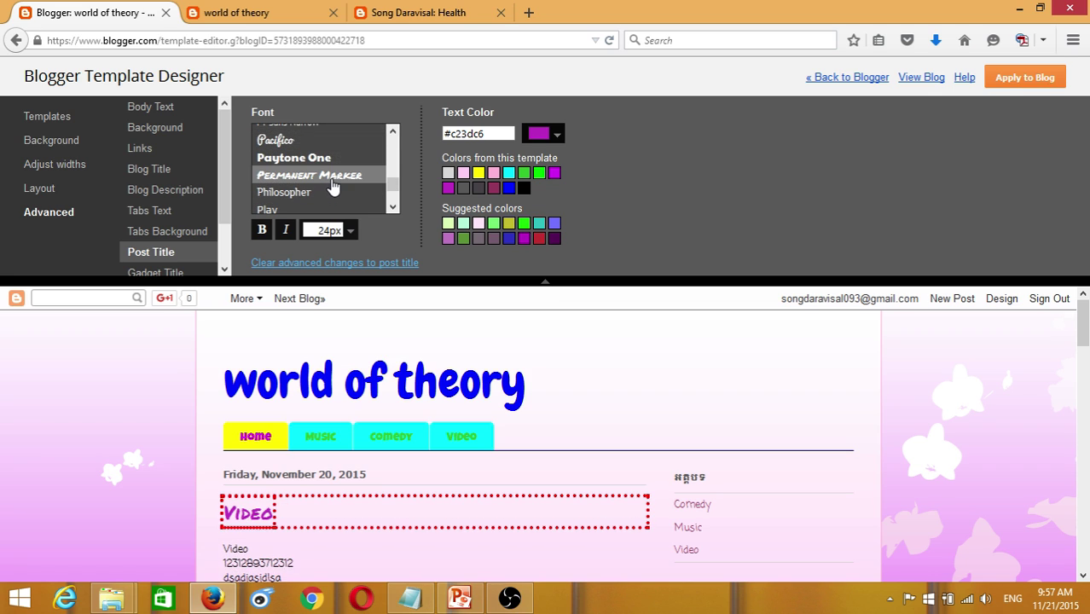
scroll(333, 186, "up", 1)
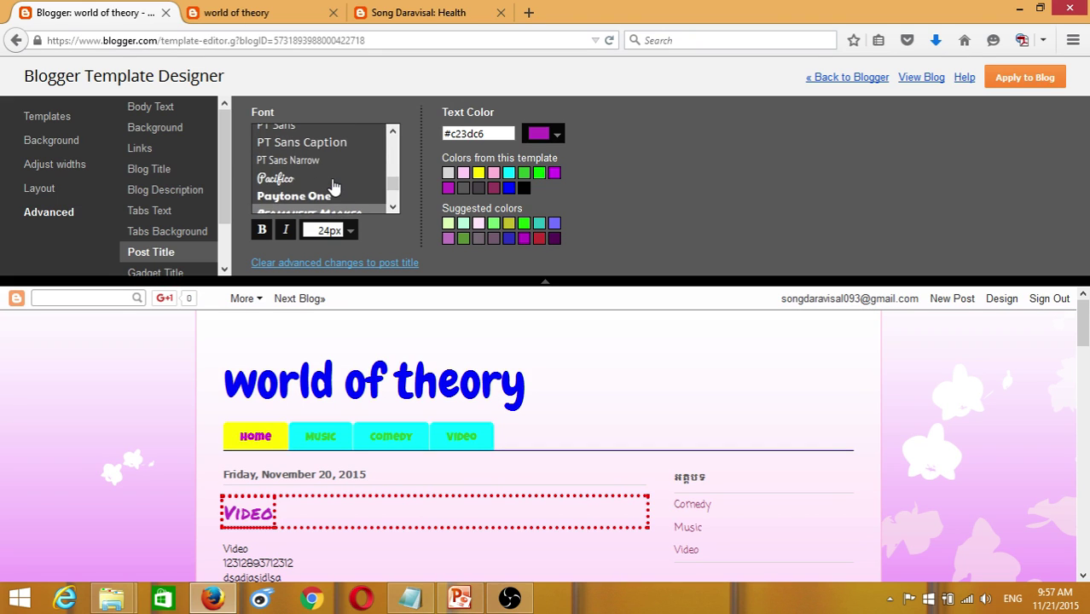
scroll(332, 186, "up", 5)
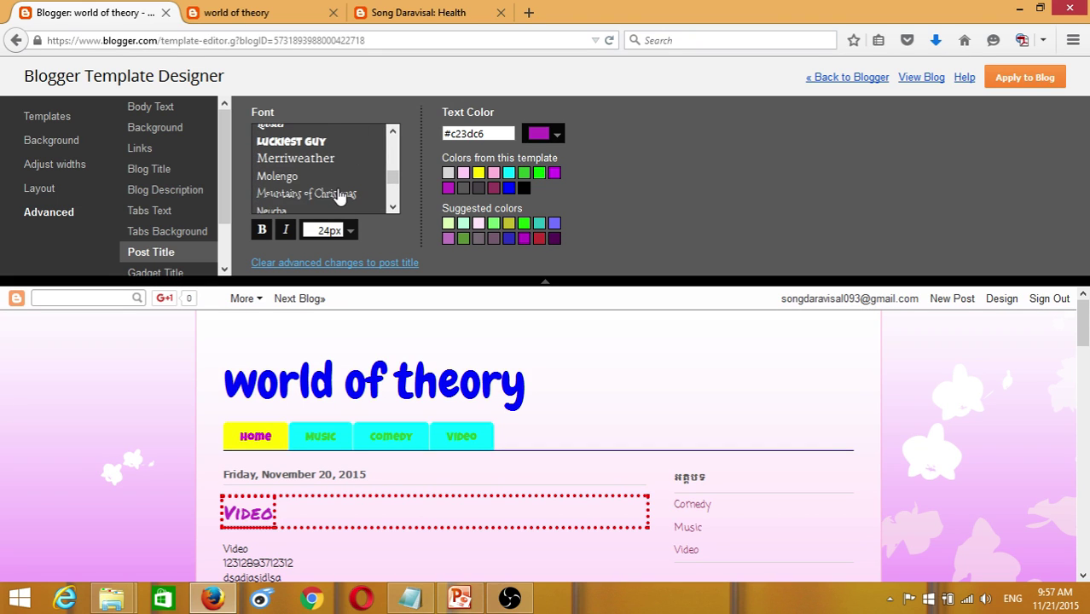
- Settle on Rock Salt for post titles after trying Mountains of Christmas, keeping 24px
left_click(339, 195)
scroll(339, 198, "down", 5)
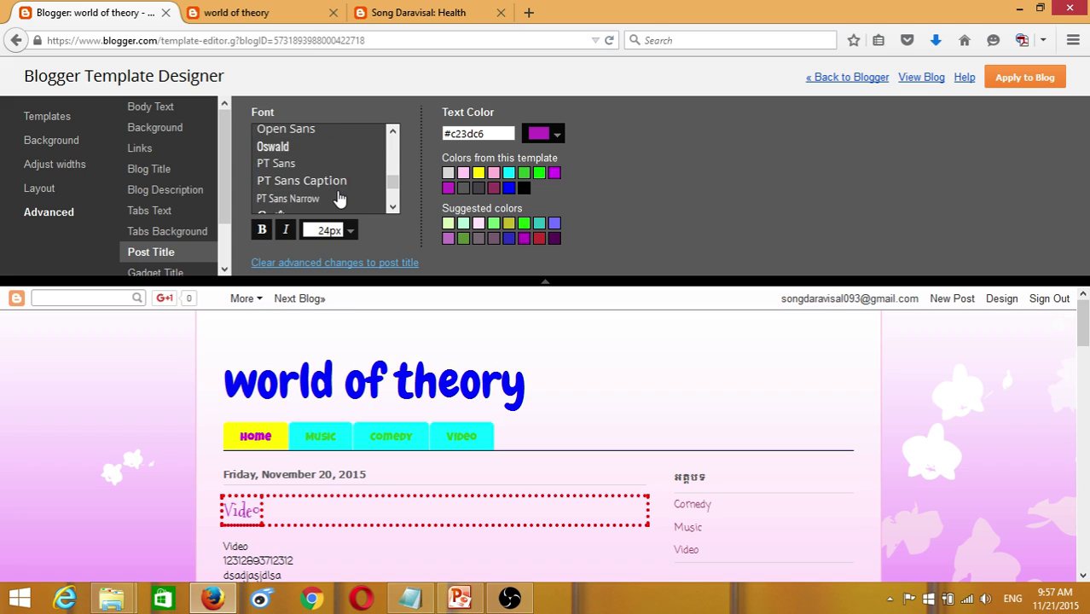
scroll(304, 199, "down", 2)
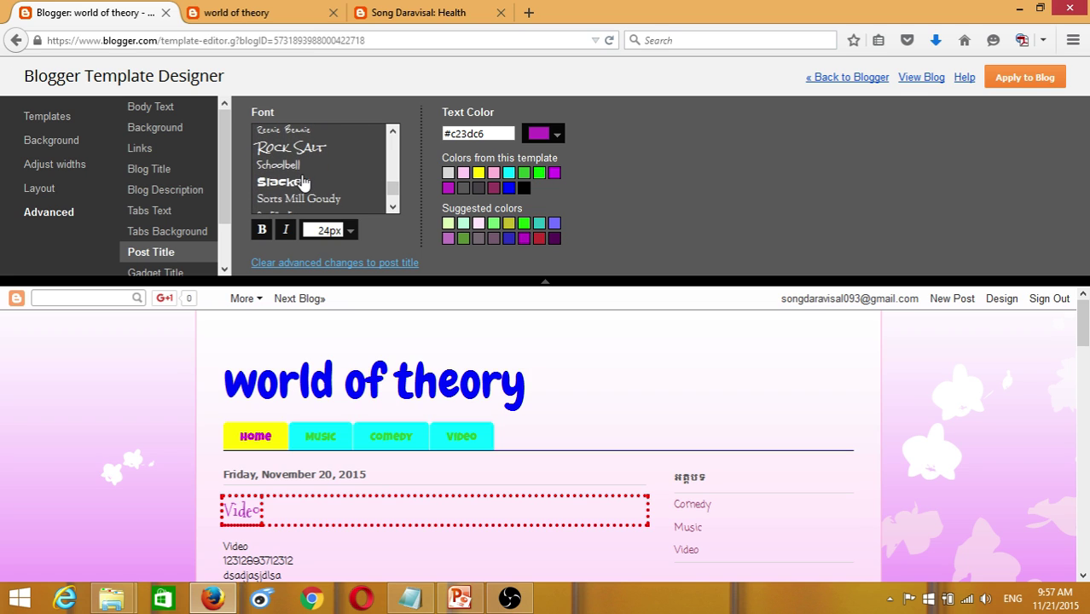
left_click(294, 147)
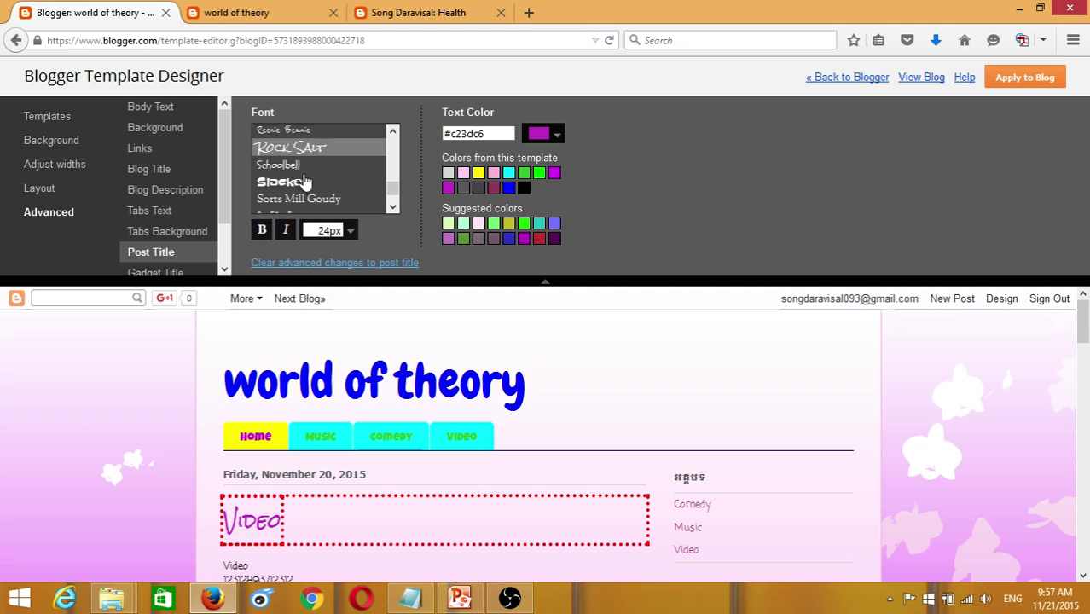
left_click(351, 232)
left_click(351, 232)
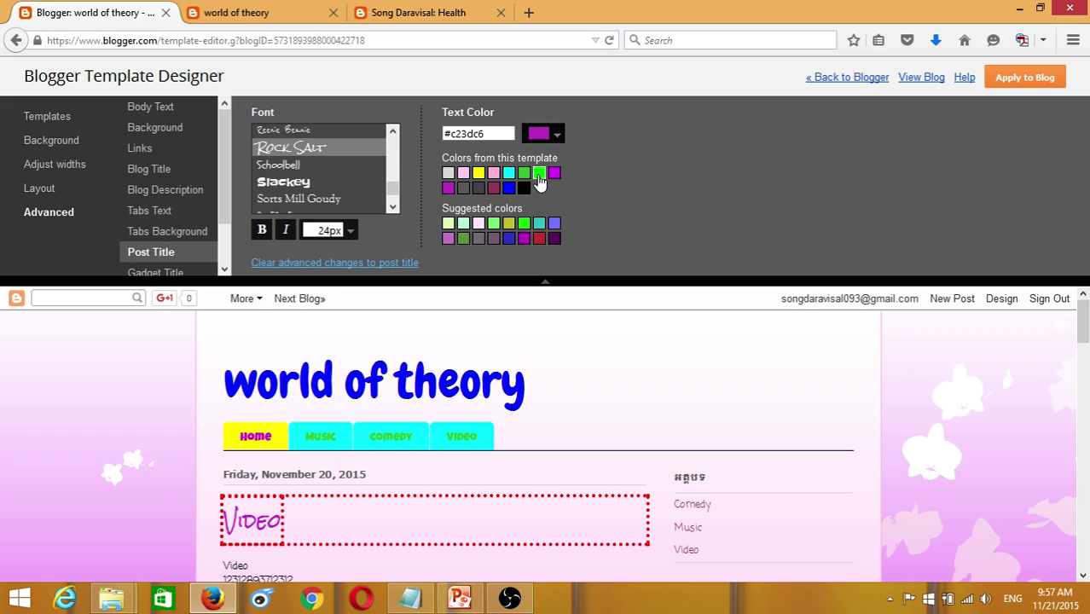
- Colour the post titles red #ff0000 instead of green
left_click(538, 174)
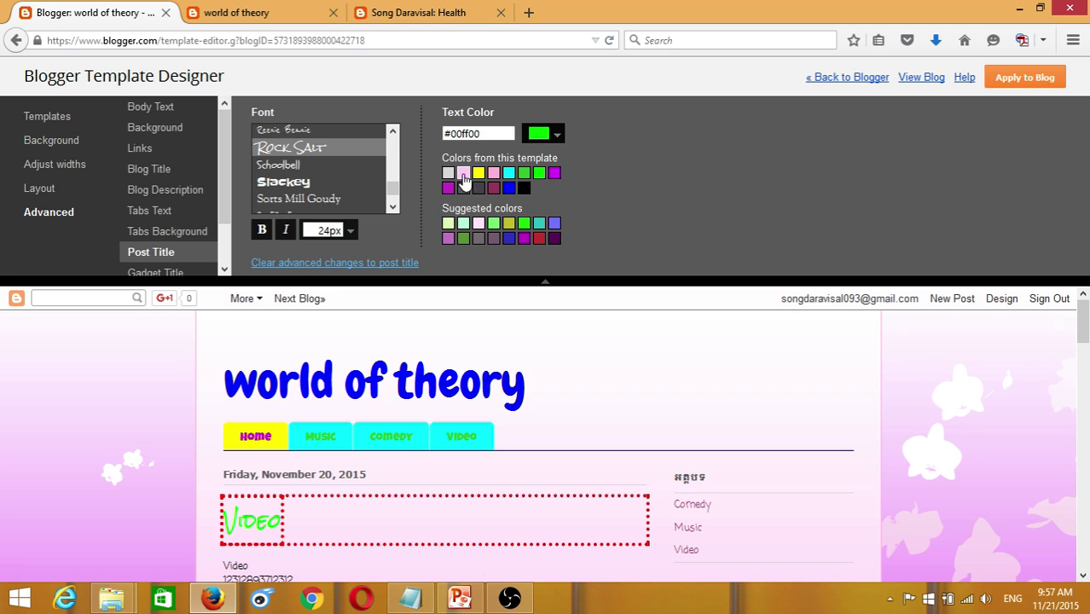
left_click(557, 134)
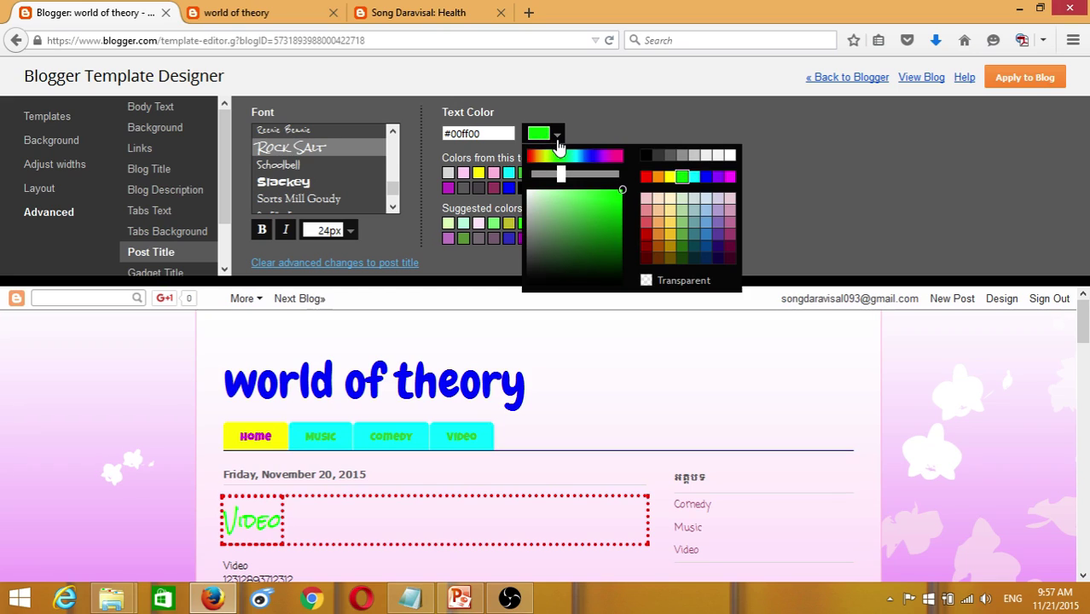
left_click(646, 178)
left_click(761, 172)
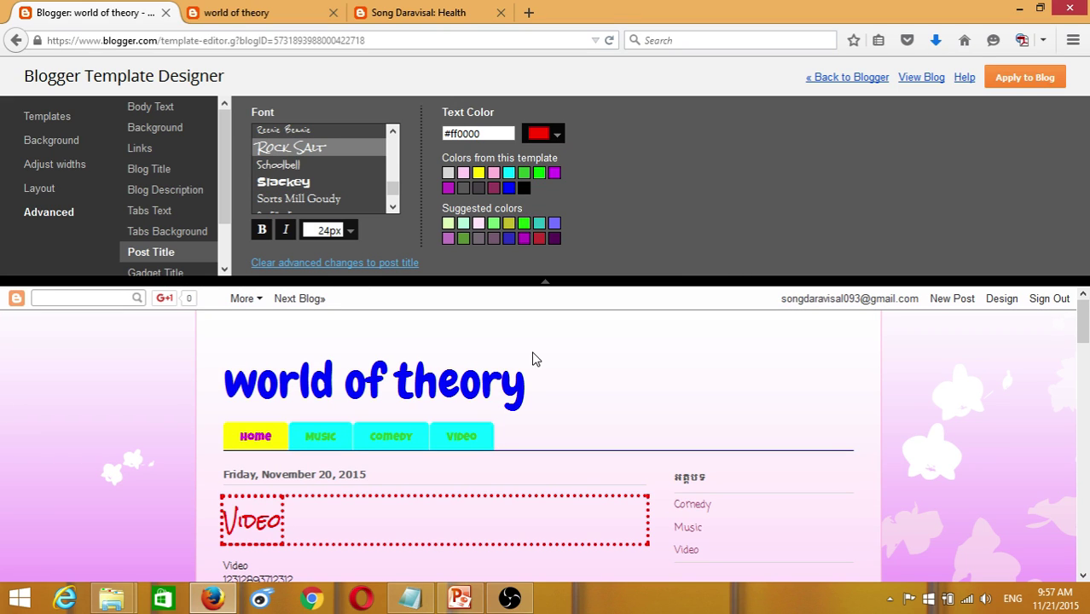
scroll(534, 359, "down", 6)
scroll(321, 410, "down", 2)
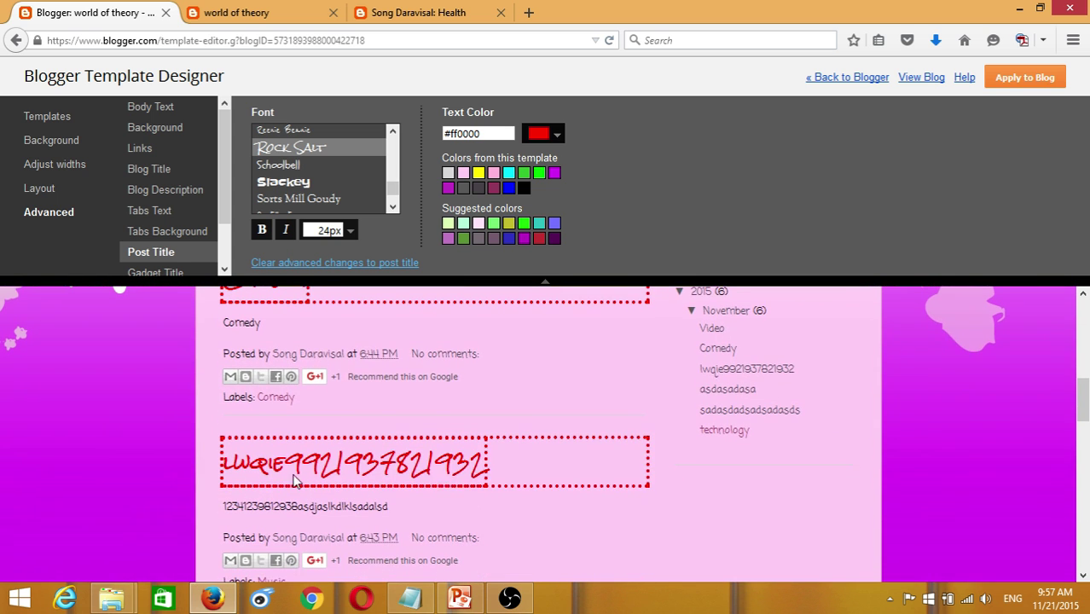
scroll(378, 419, "up", 4)
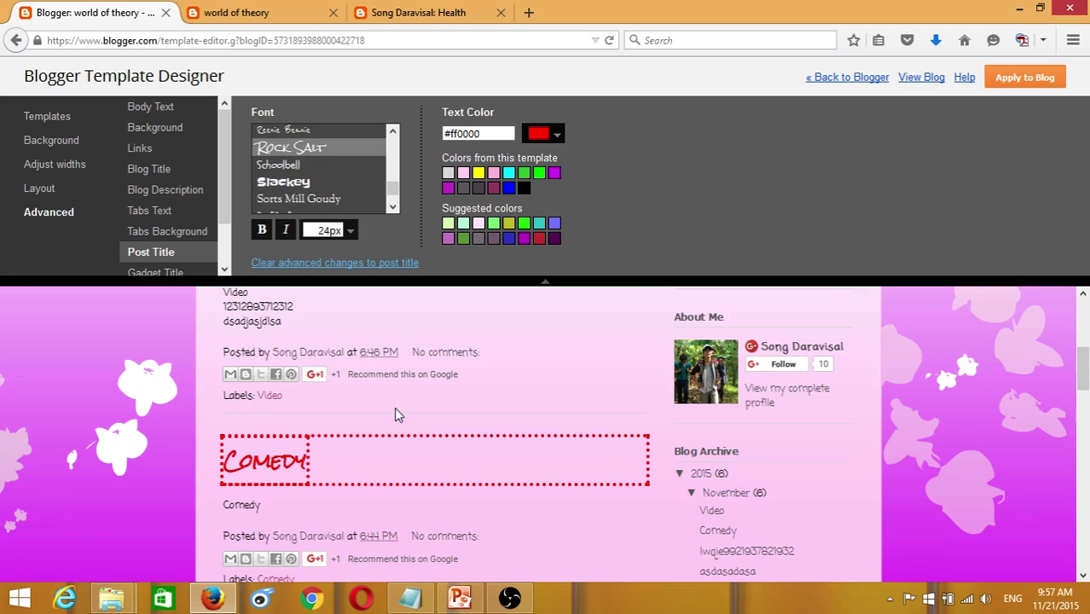
scroll(394, 407, "up", 6)
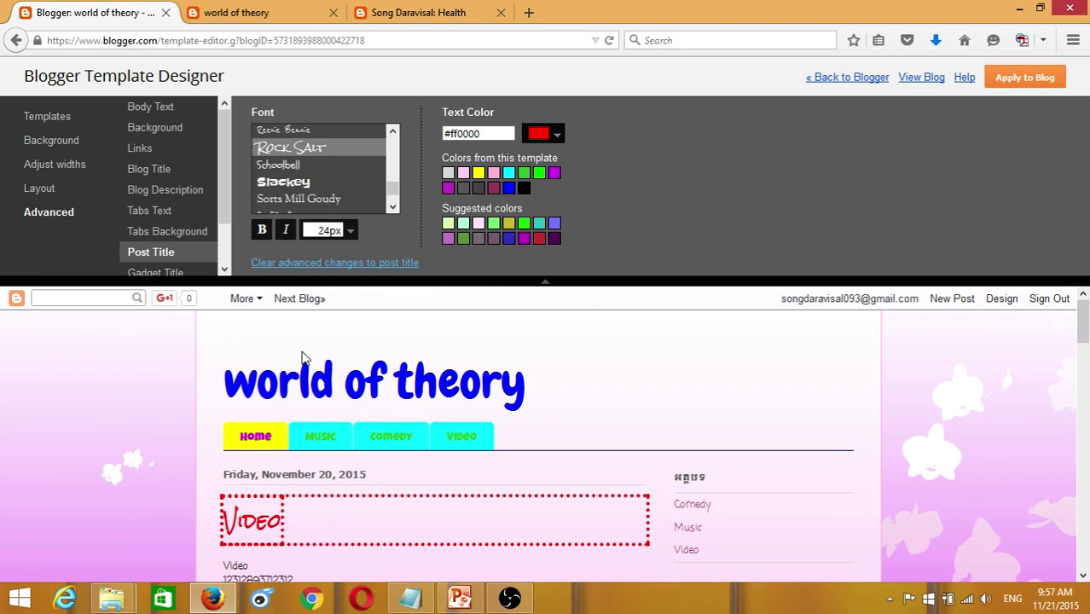
- Toggle bold and italic back off so post titles stay upright
left_click(263, 233)
left_click(263, 234)
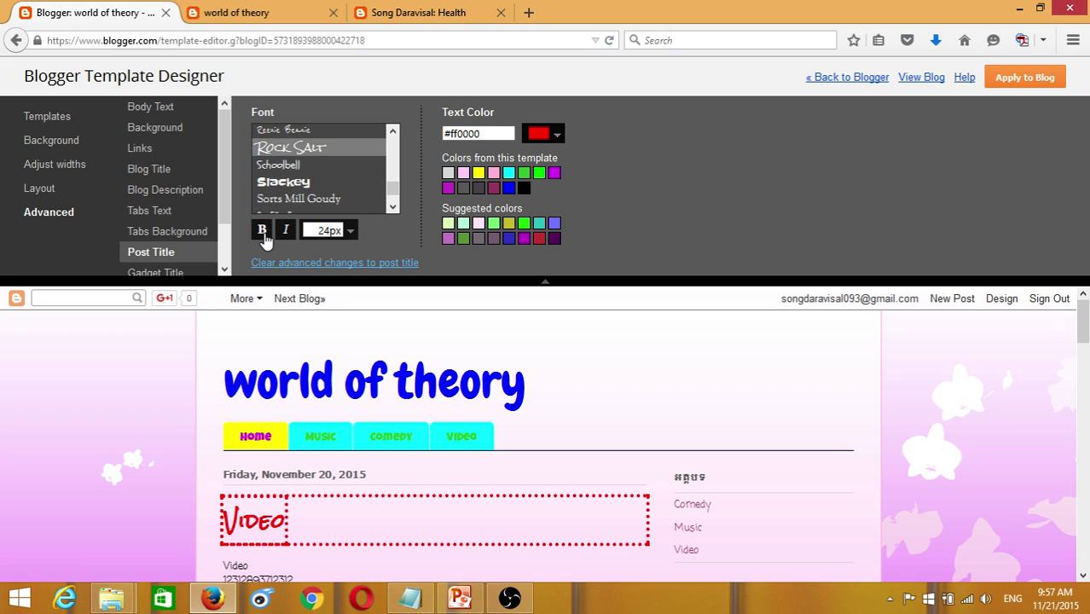
left_click(284, 233)
left_click(284, 234)
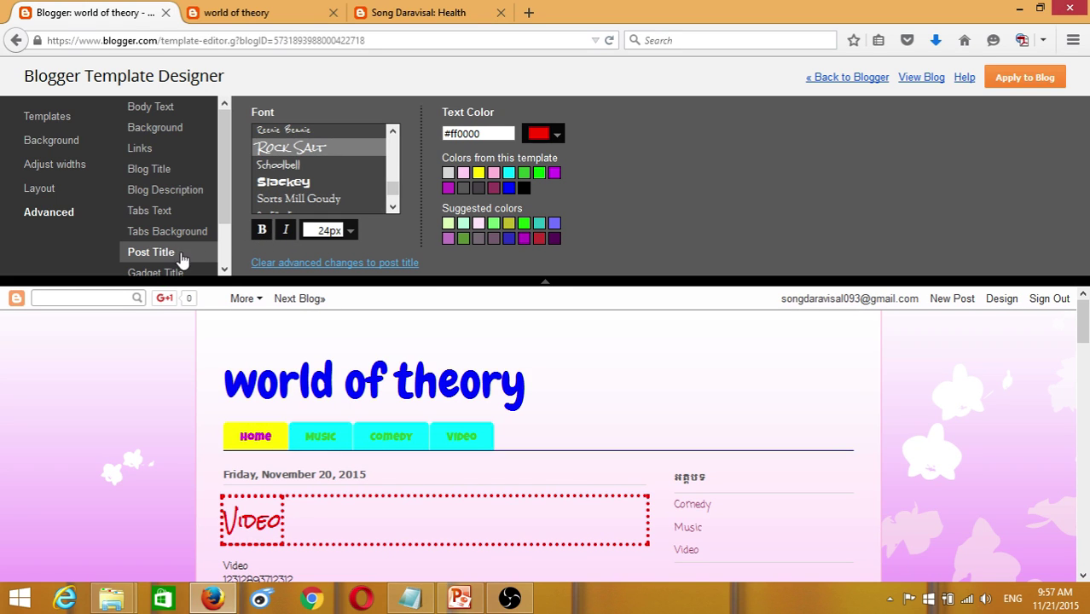
left_click(224, 269)
left_click(158, 248)
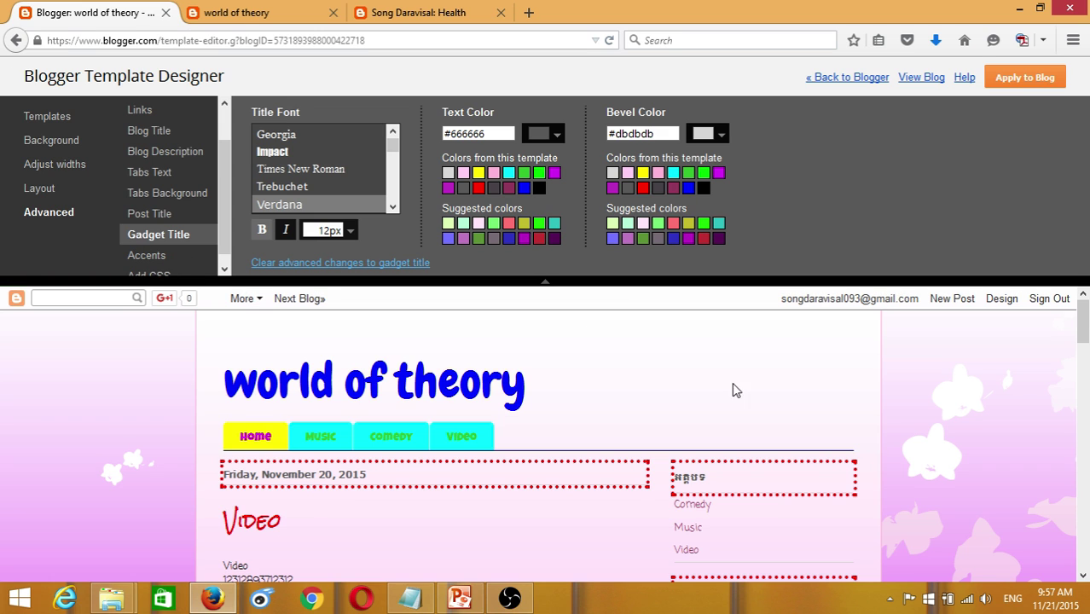
- Set the gadget titles to 14px with blue #0000ff text
scroll(924, 433, "down", 2)
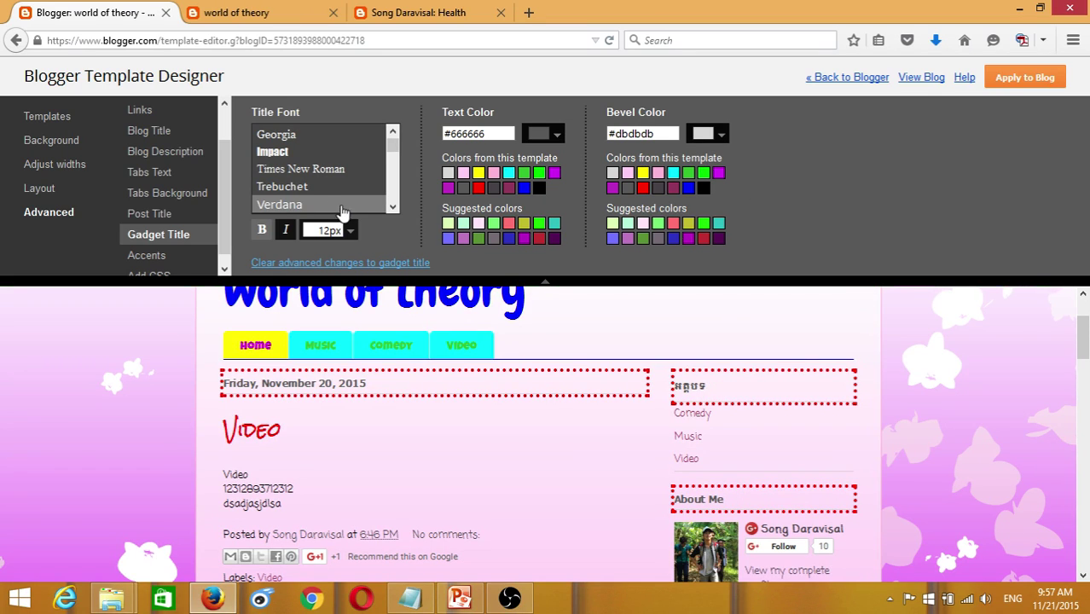
left_click(350, 232)
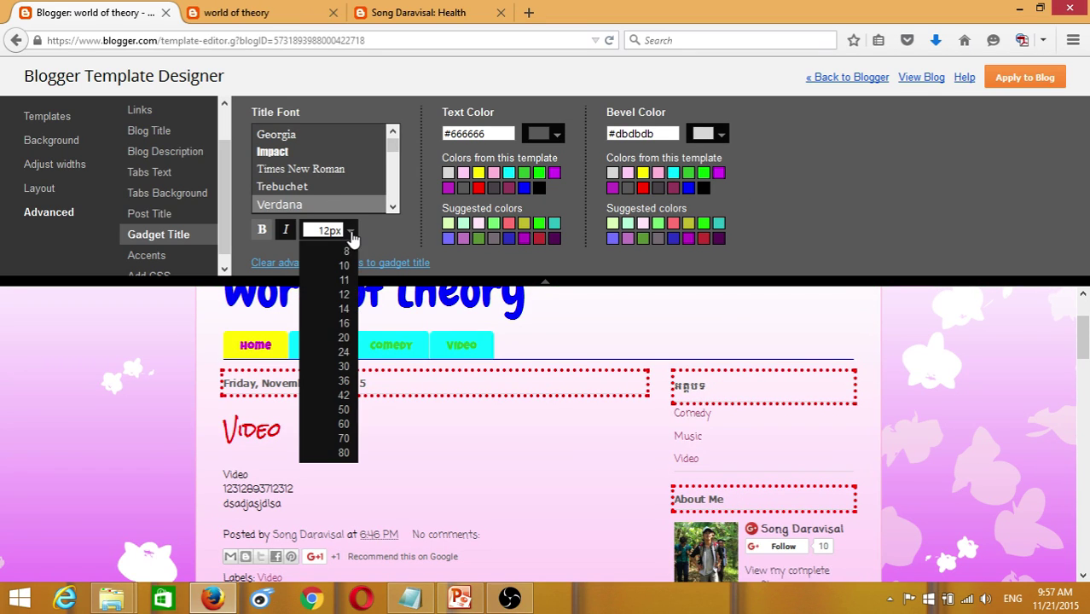
left_click(344, 309)
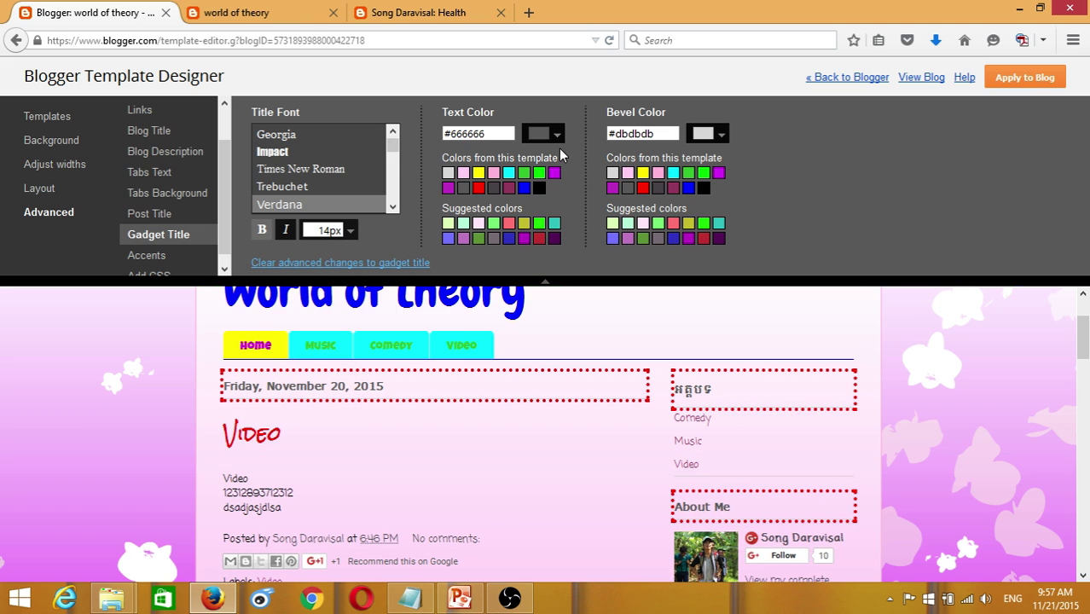
left_click(555, 137)
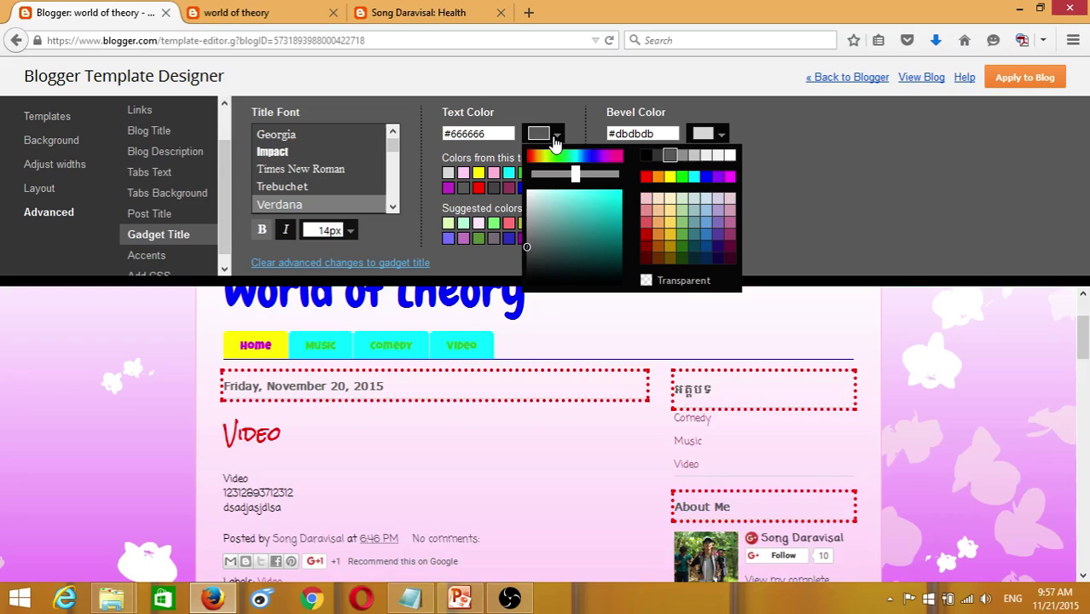
left_click(619, 192)
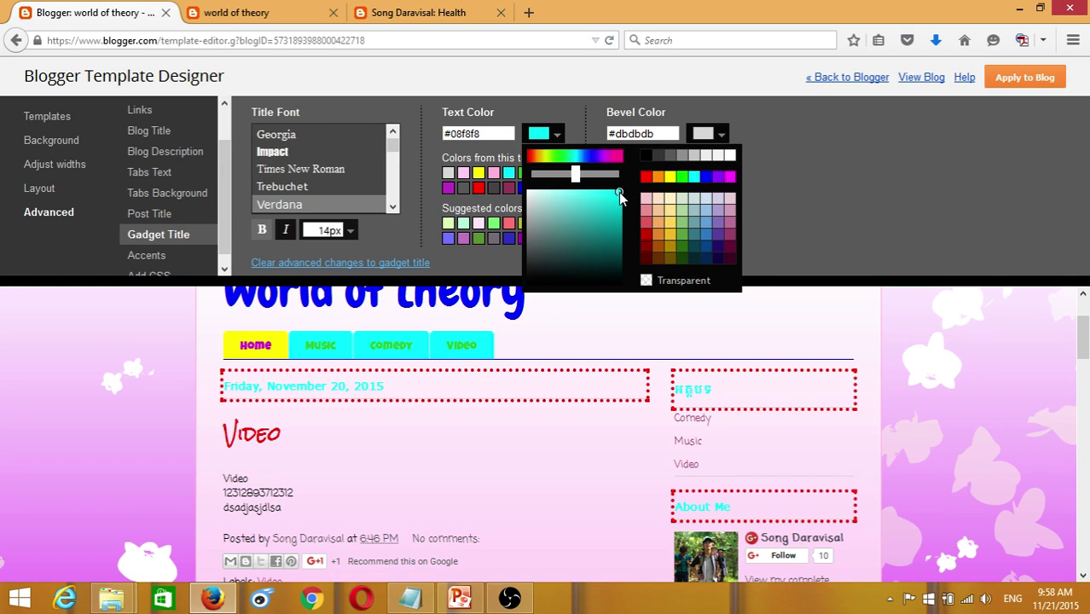
left_click(705, 177)
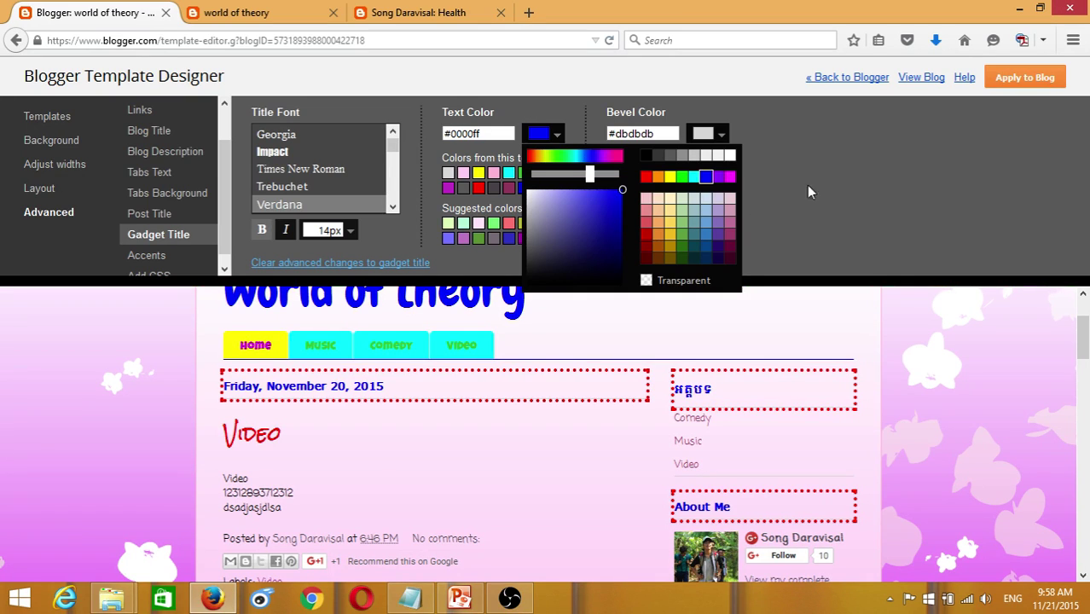
left_click(725, 153)
- Give the gadget titles a magenta #ff00ff bevel after trying dark blue, yellow and red
left_click(717, 141)
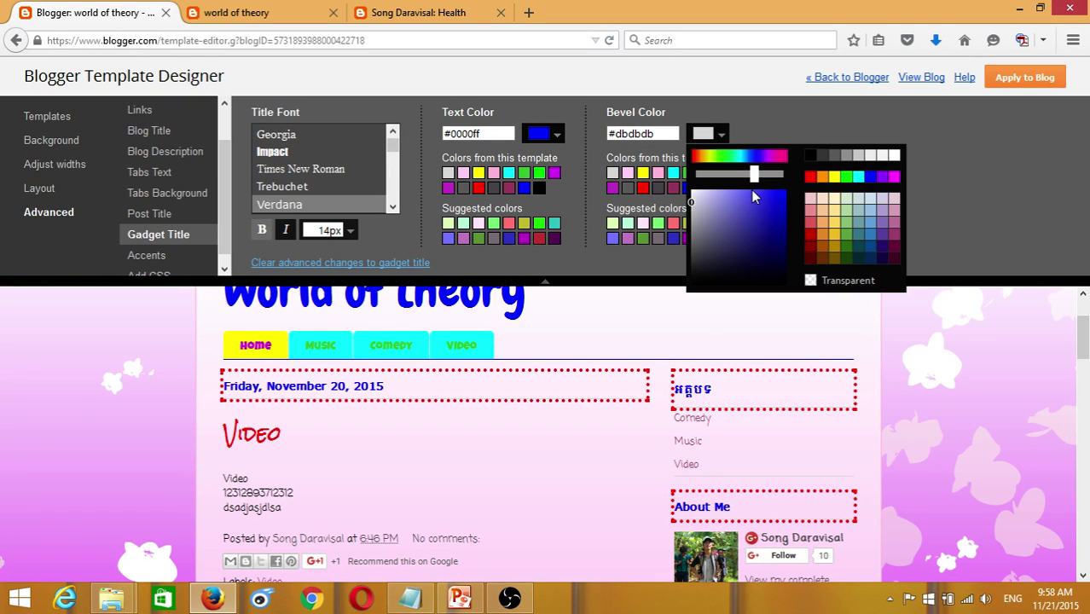
left_click(779, 197)
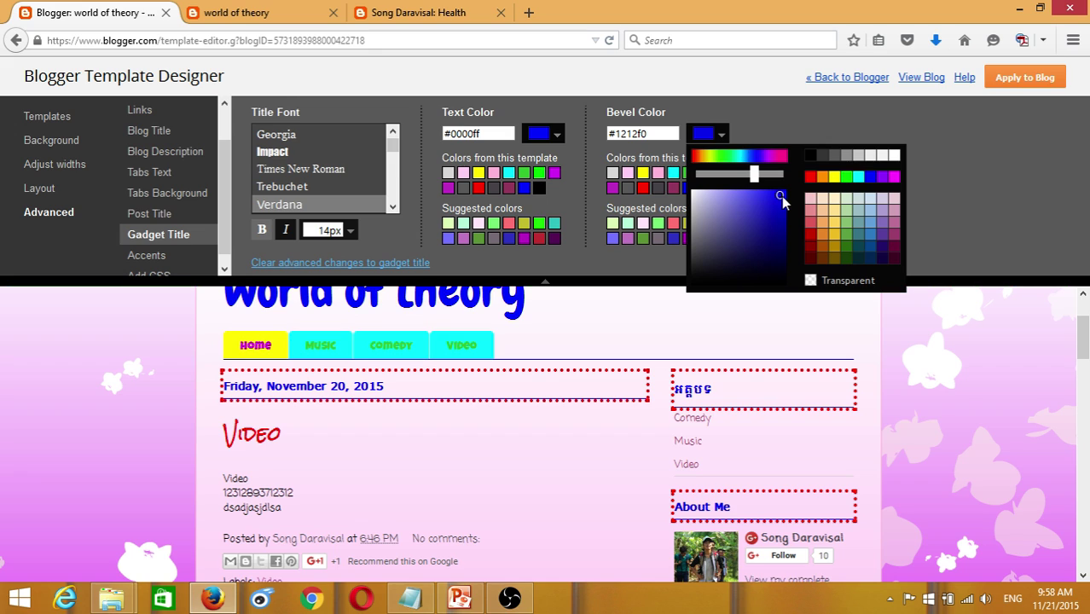
left_click(834, 234)
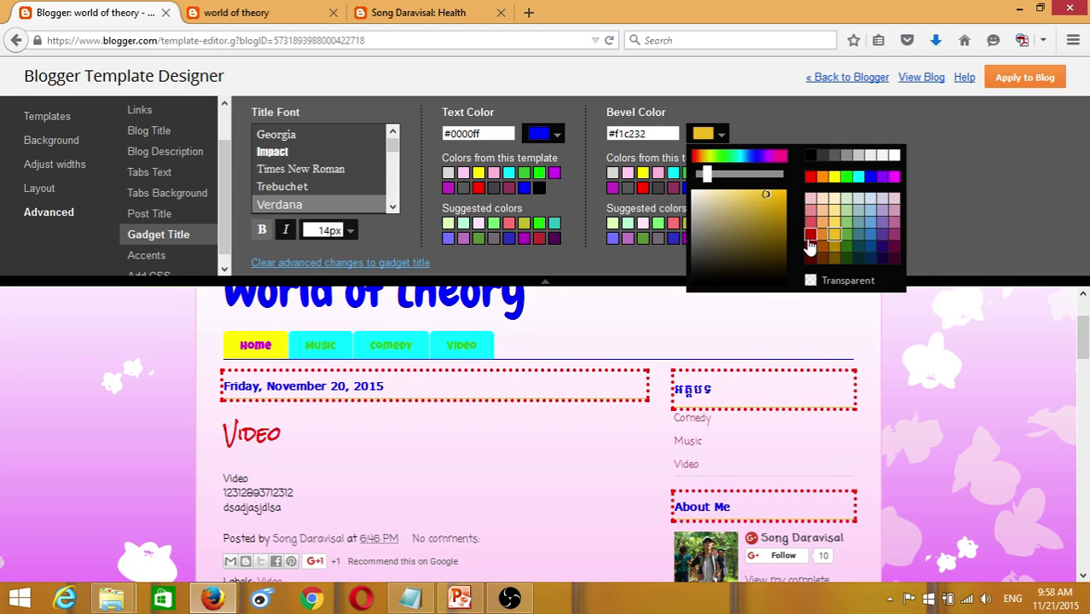
left_click(811, 235)
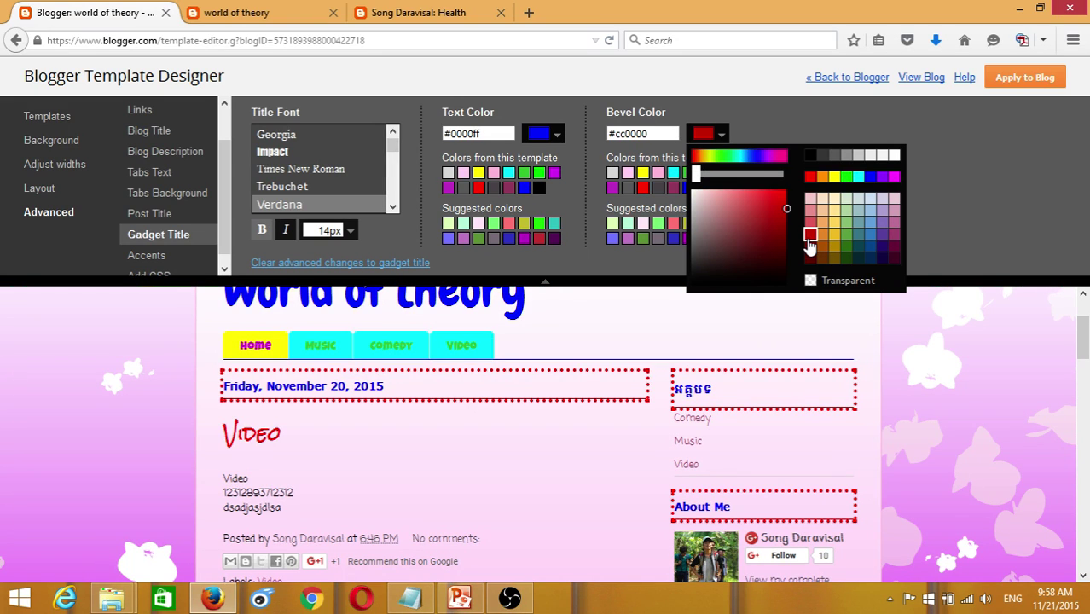
left_click(894, 178)
left_click(981, 226)
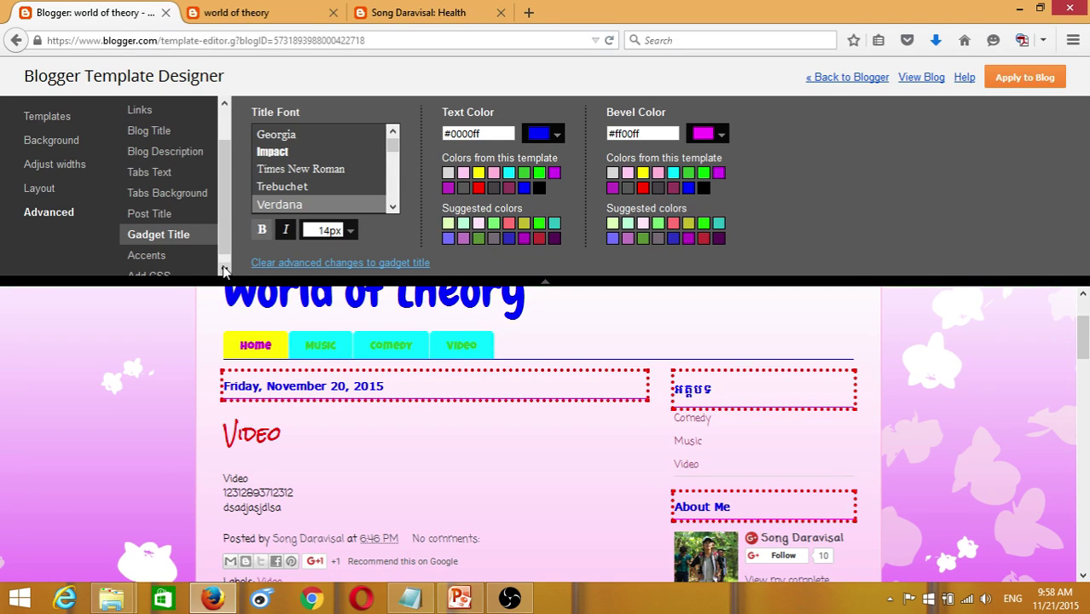
- Restore blue #0000ff gadget title text after trying yellow and green
left_click(478, 172)
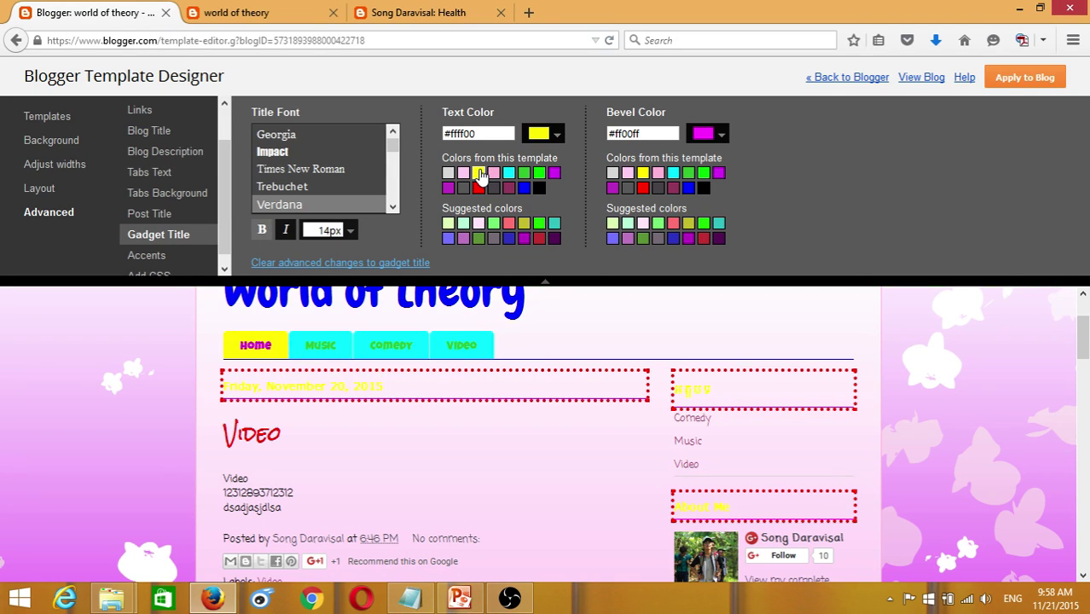
left_click(539, 173)
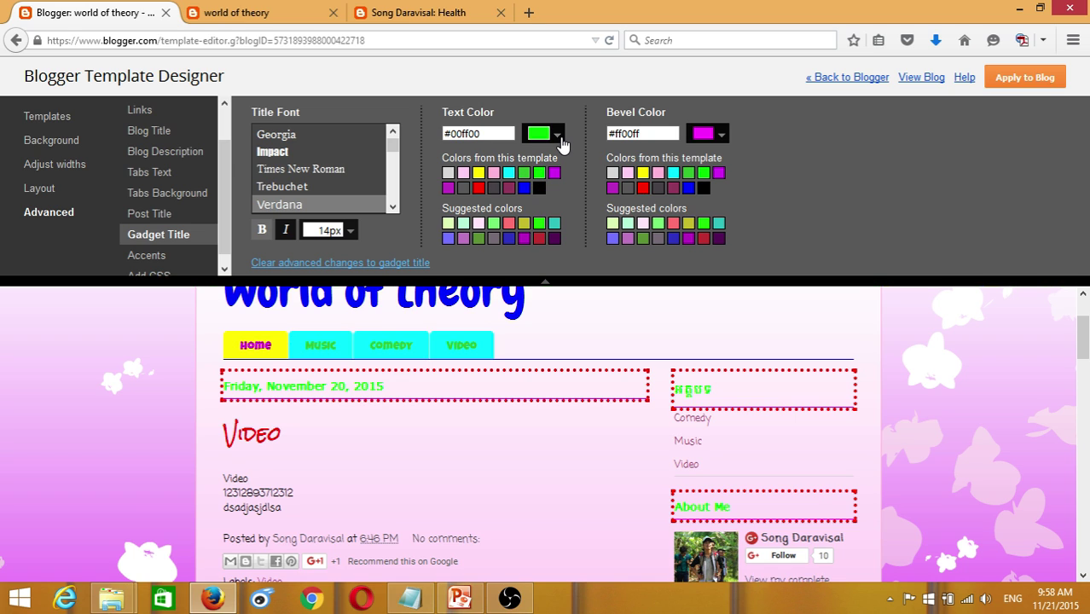
left_click(559, 137)
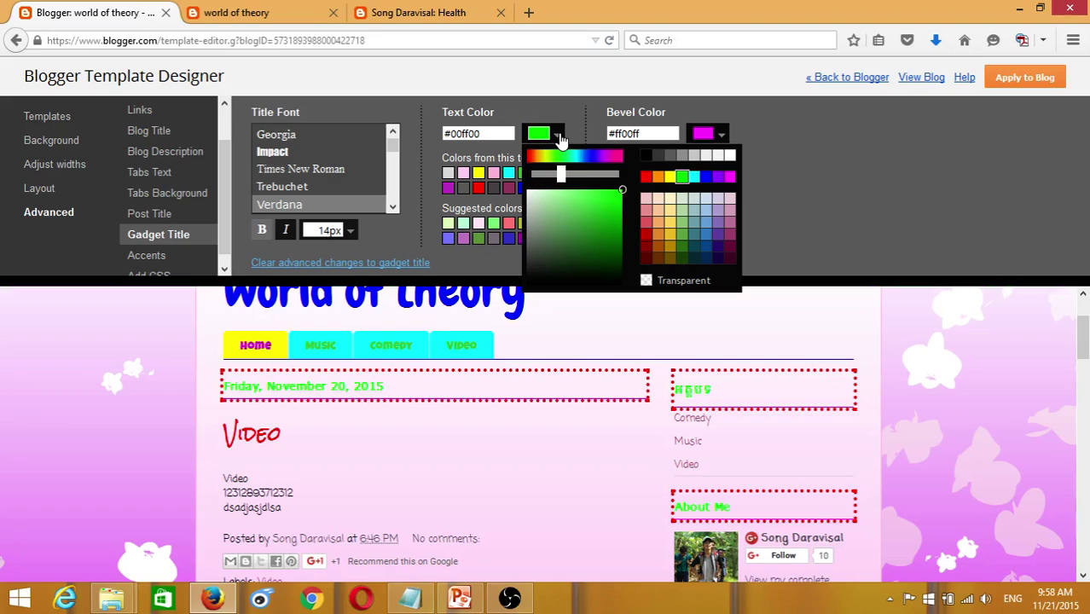
left_click(786, 139)
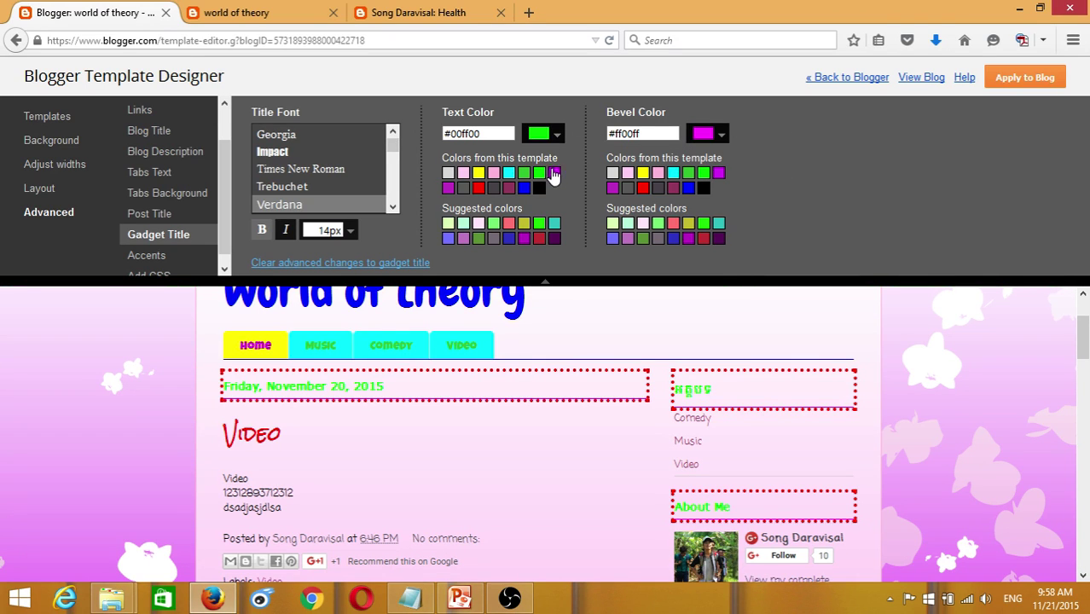
left_click(558, 136)
left_click(706, 177)
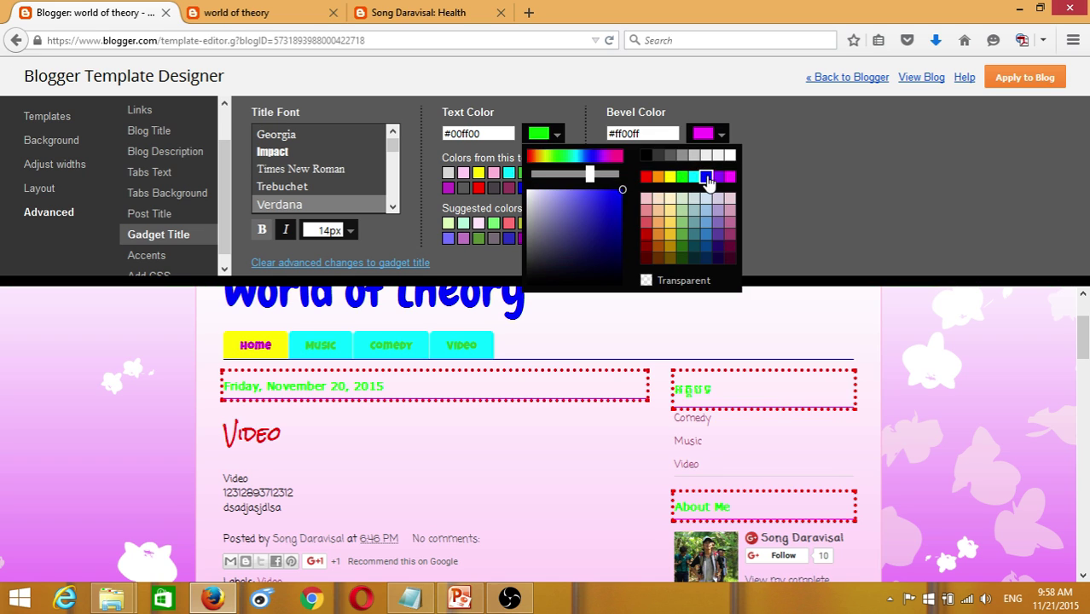
left_click(180, 264)
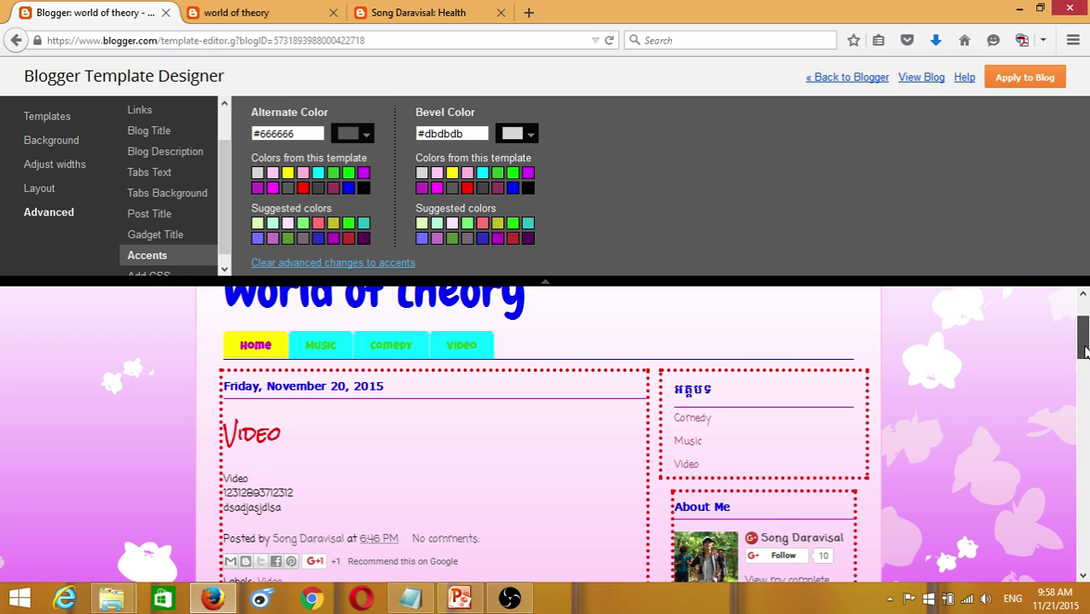
- Keep the alternate accent colour cyan #00ffff after trying light purple
left_click_drag(1085, 352, 1082, 298)
scroll(481, 392, "down", 8)
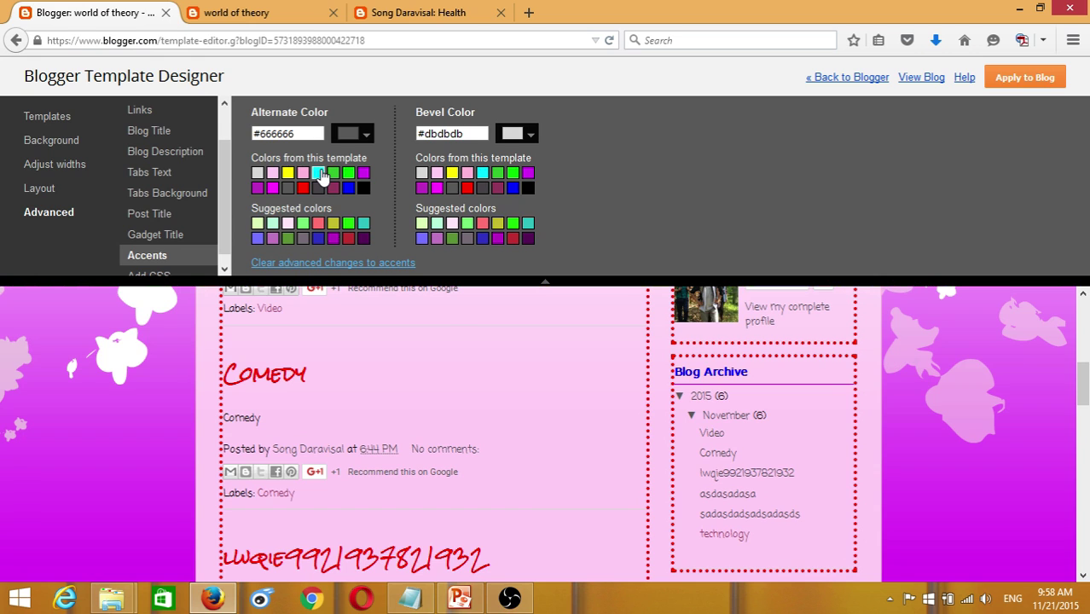
left_click(319, 173)
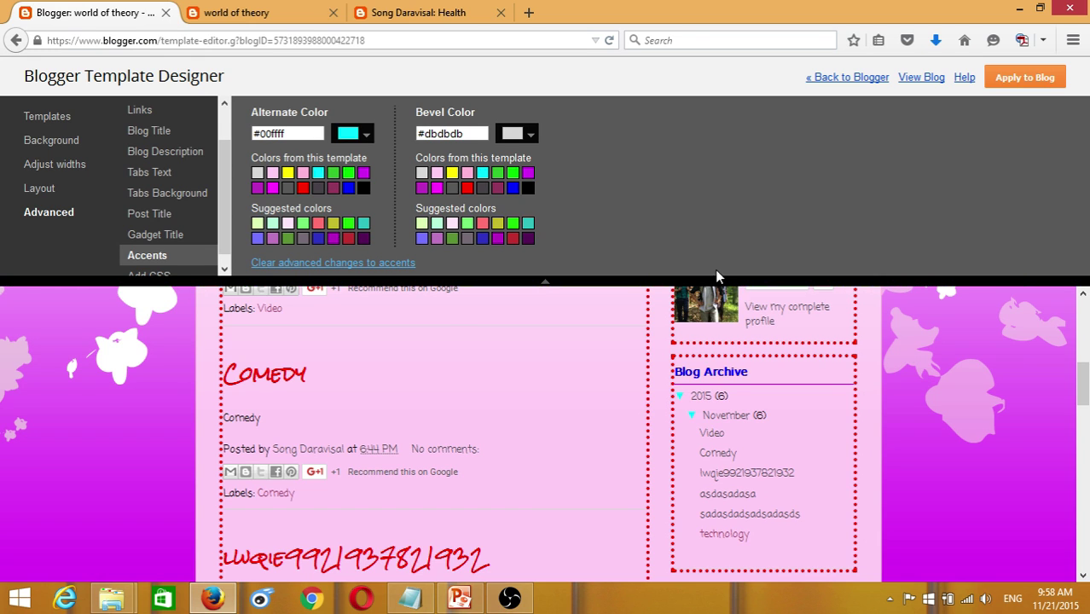
scroll(258, 524, "down", 8)
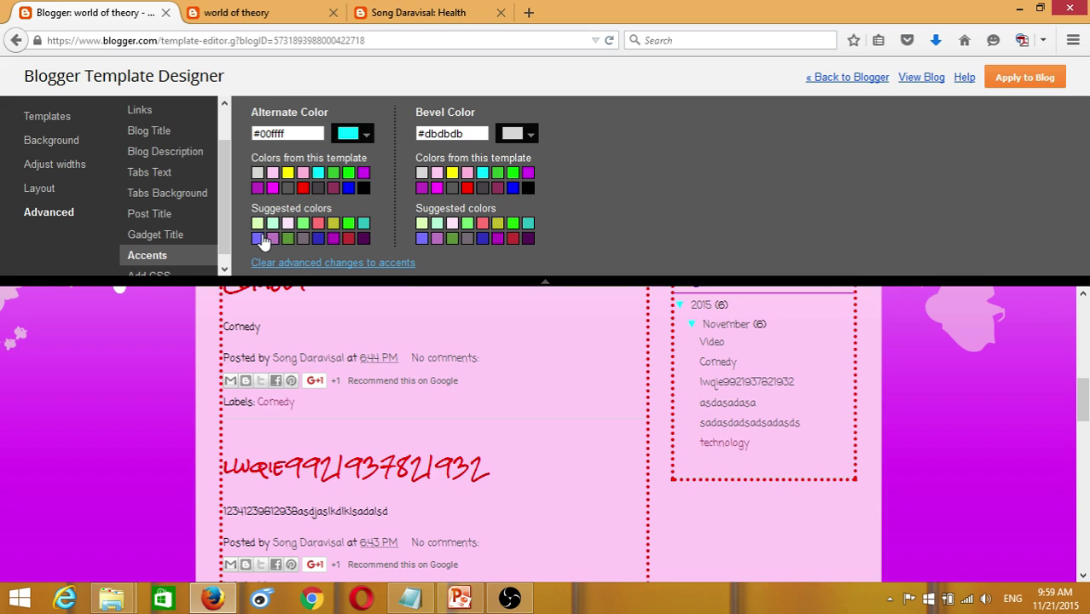
left_click(258, 238)
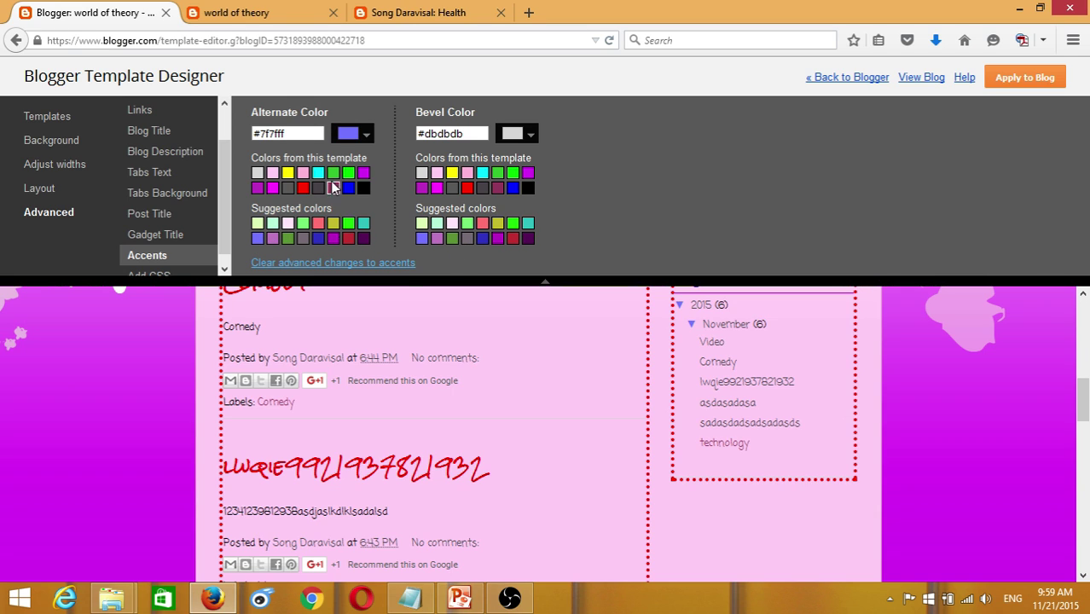
left_click(318, 173)
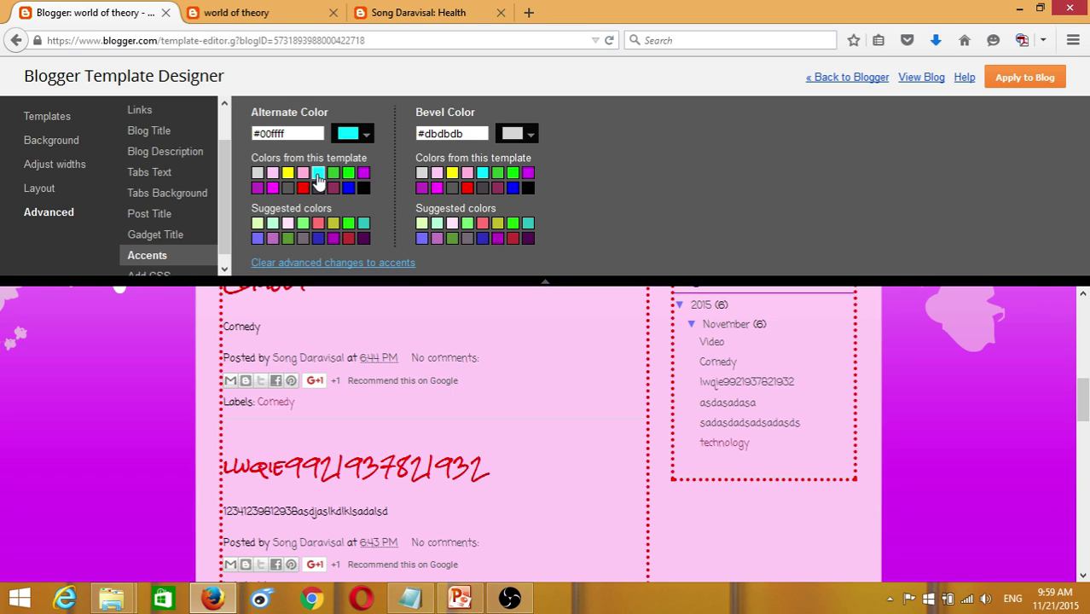
- Set the accent bevel colour to orange #ff9900
left_click(529, 135)
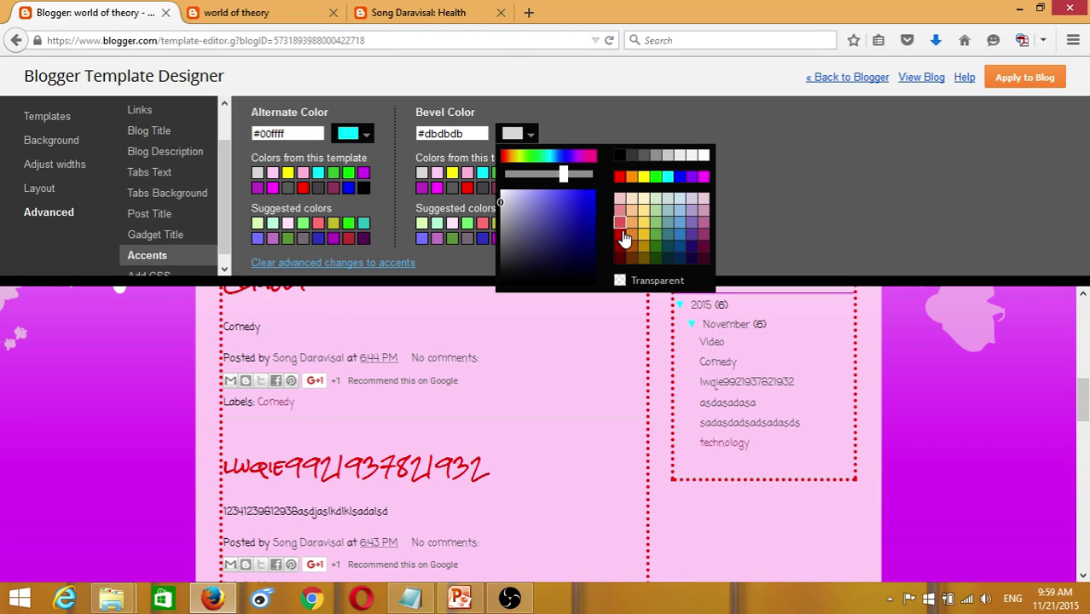
left_click(632, 178)
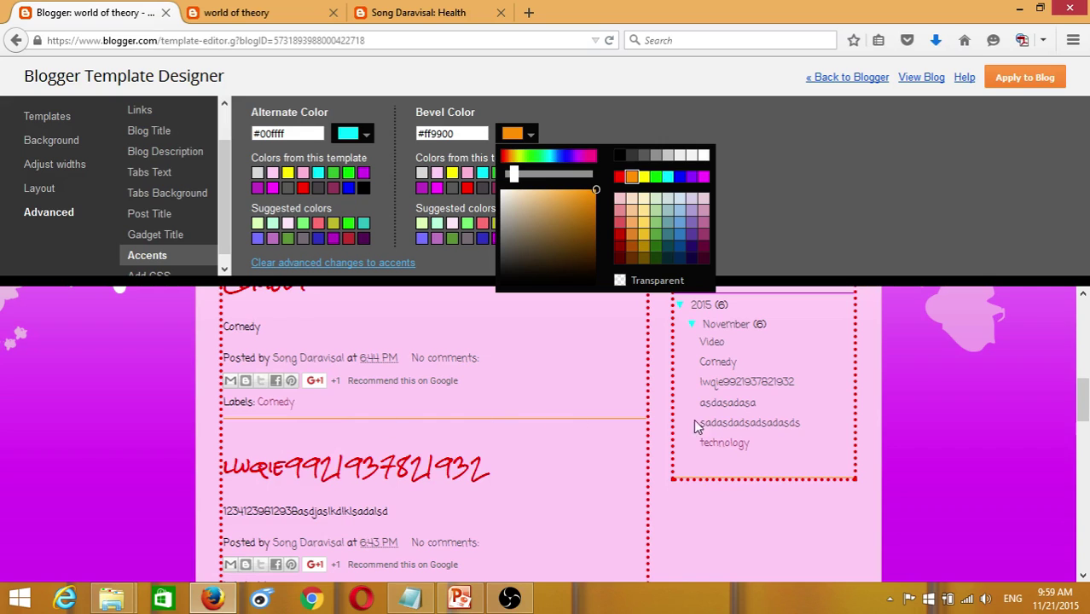
scroll(1066, 401, "up", 6)
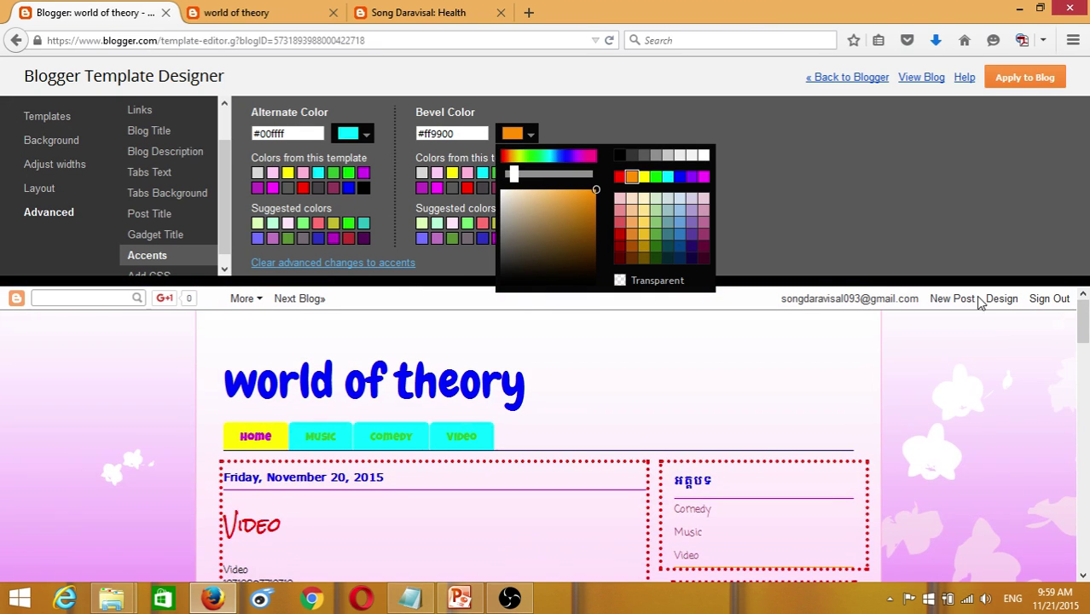
left_click(528, 135)
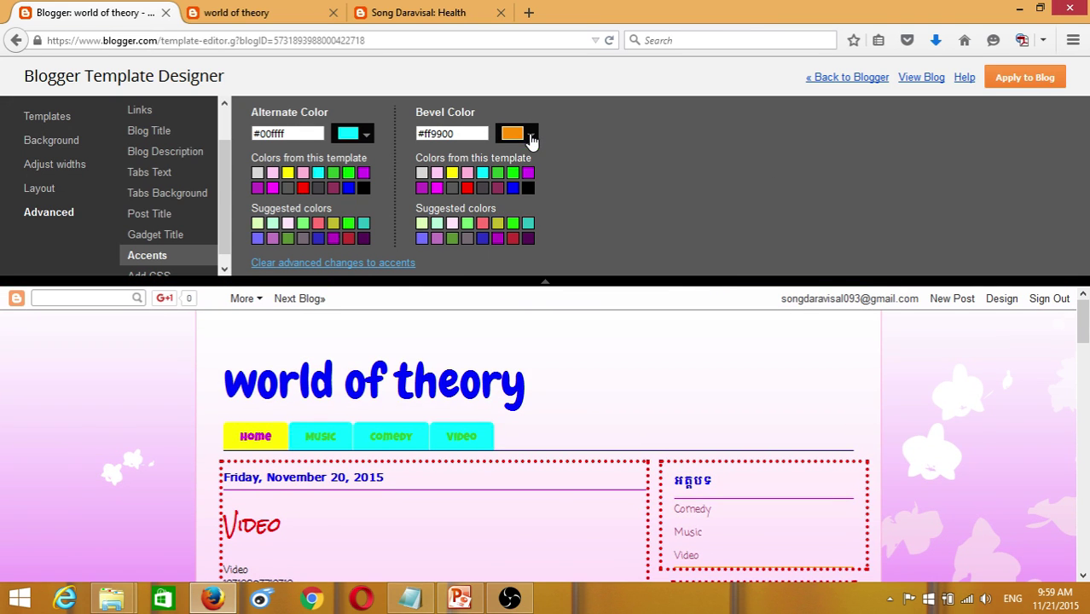
left_click_drag(224, 227, 229, 262)
- Browse back through the Advanced sections up to Blog Description
left_click(176, 269)
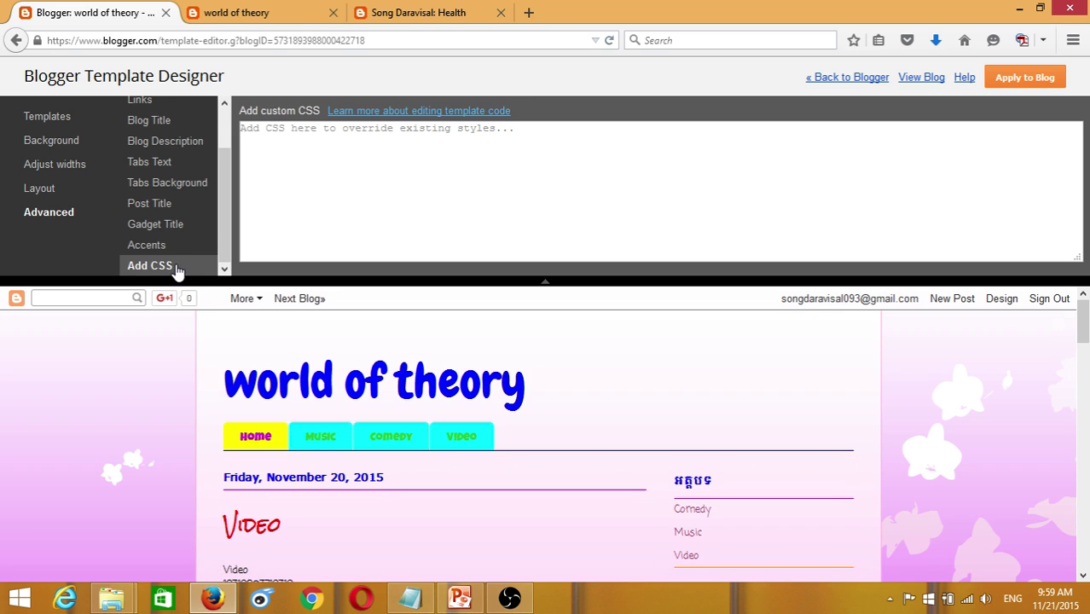
left_click(167, 249)
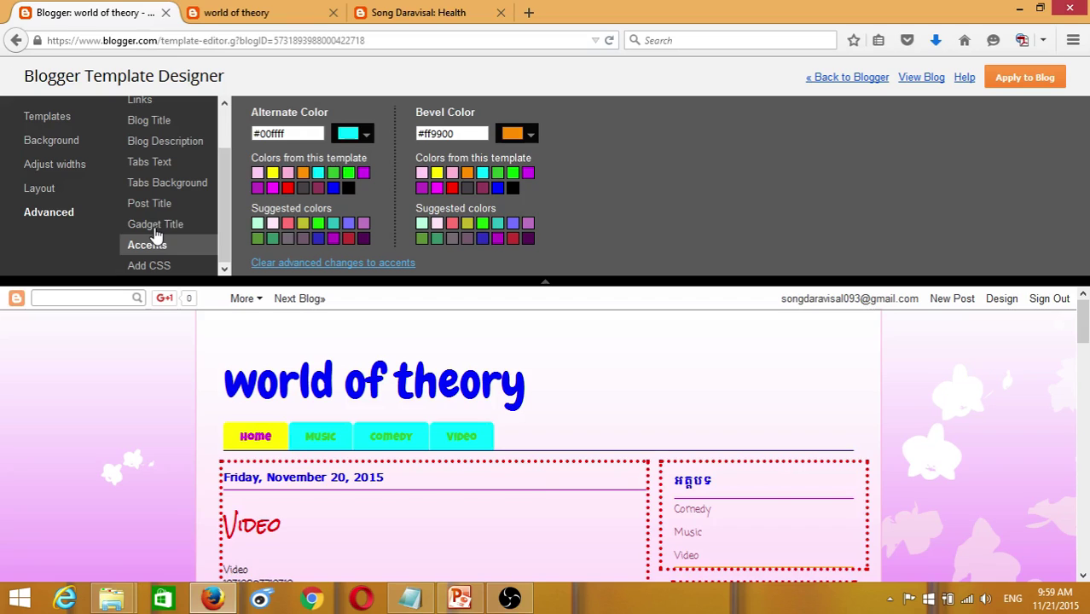
left_click(148, 224)
left_click(149, 203)
left_click(158, 182)
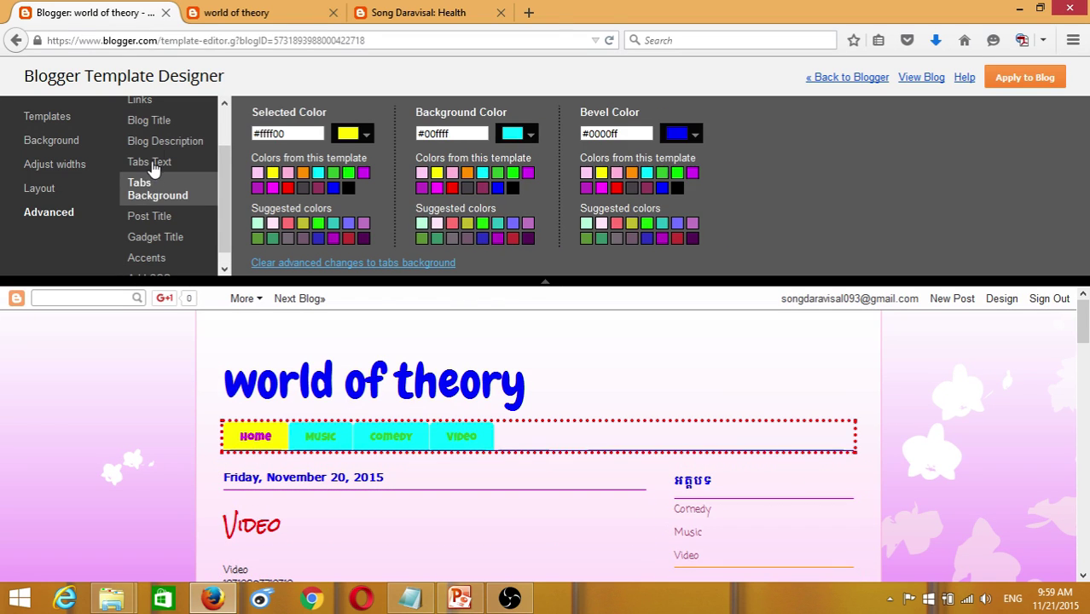
left_click(155, 143)
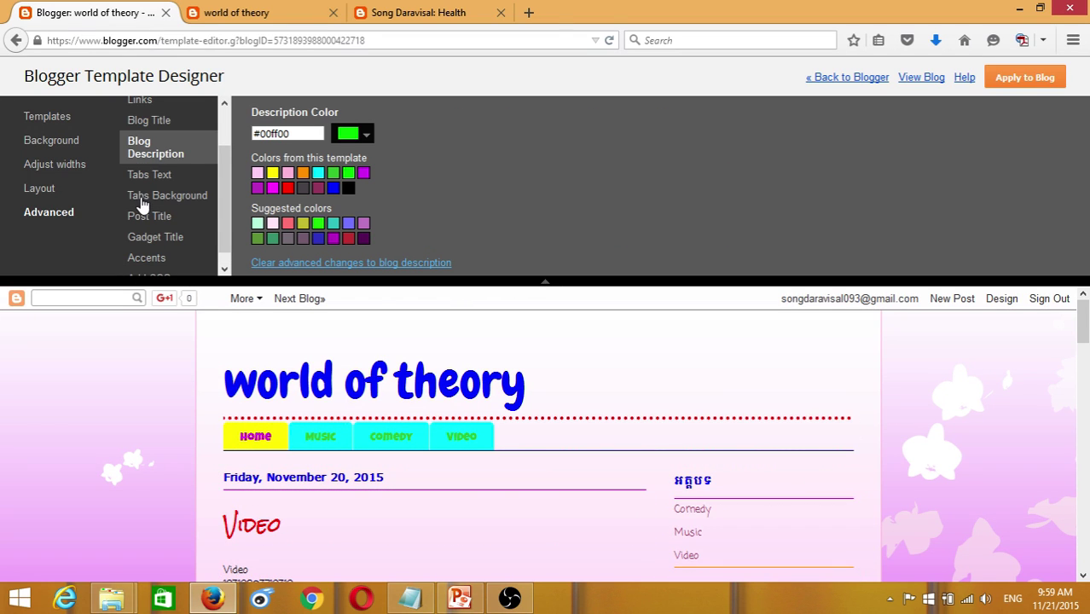
- Apply the design to the blog and compare it on the live blog tab
left_click(1021, 84)
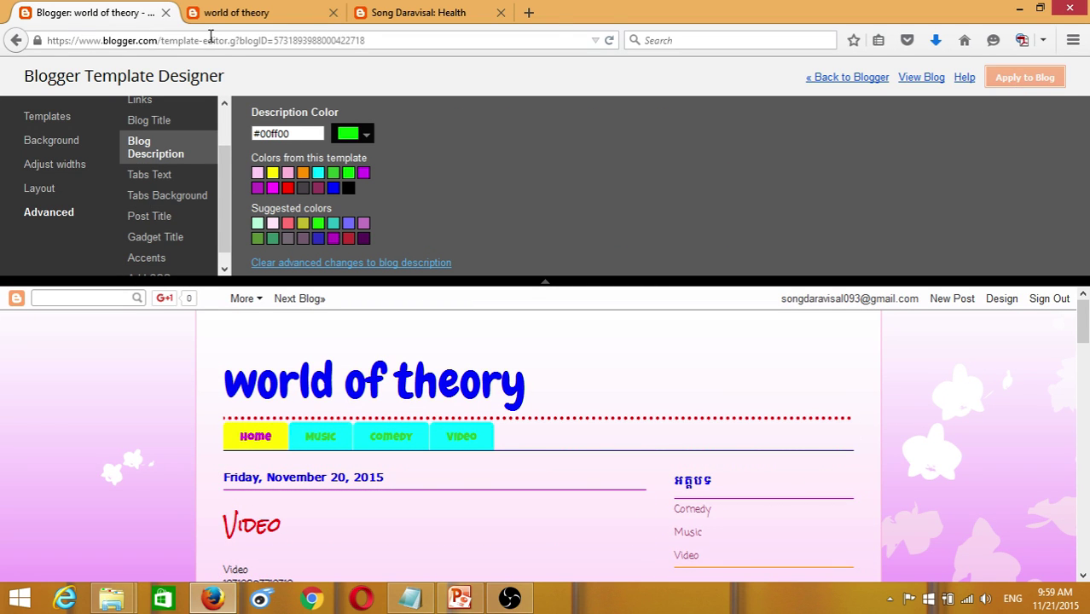
left_click(259, 10)
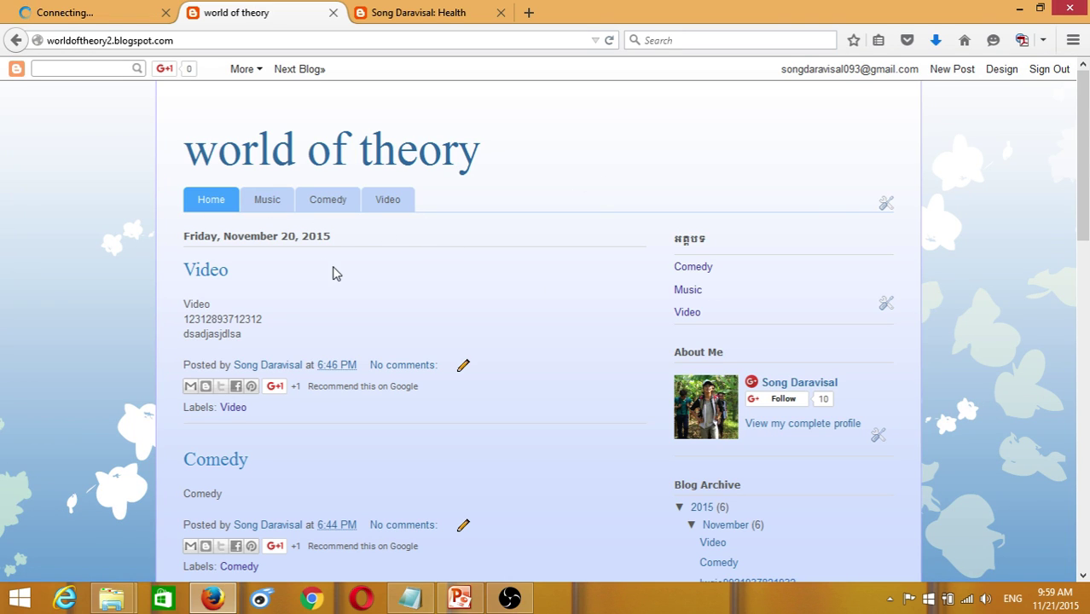
left_click(97, 11)
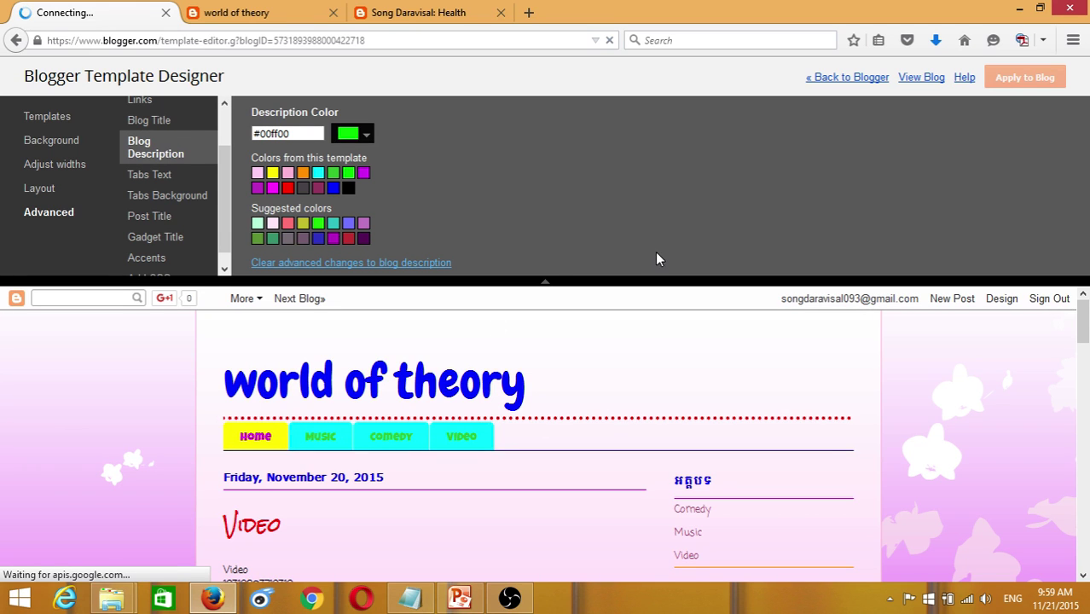
left_click(252, 11)
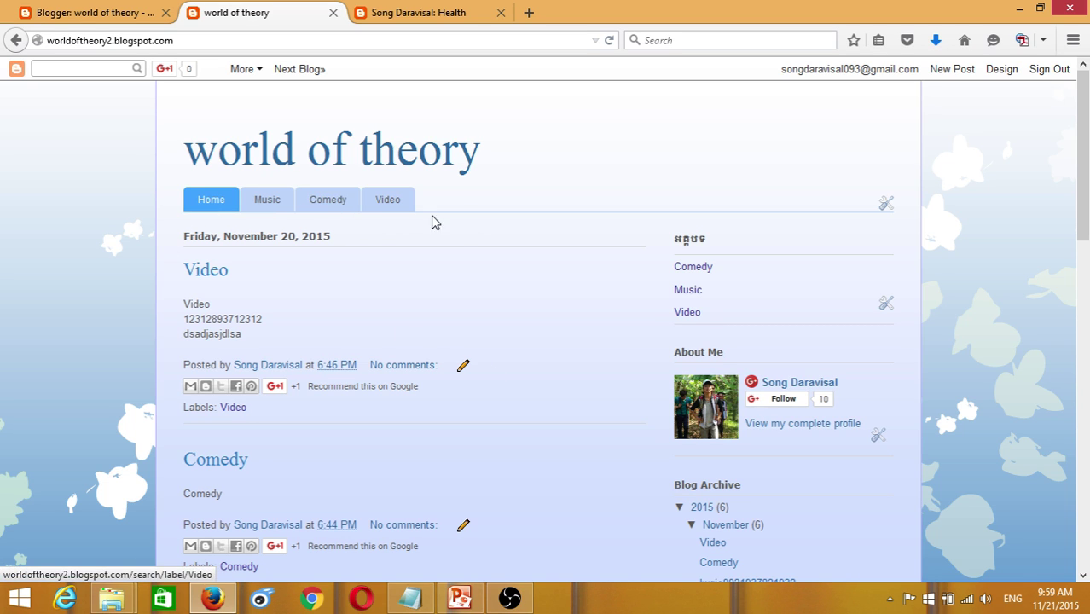
left_click(42, 12)
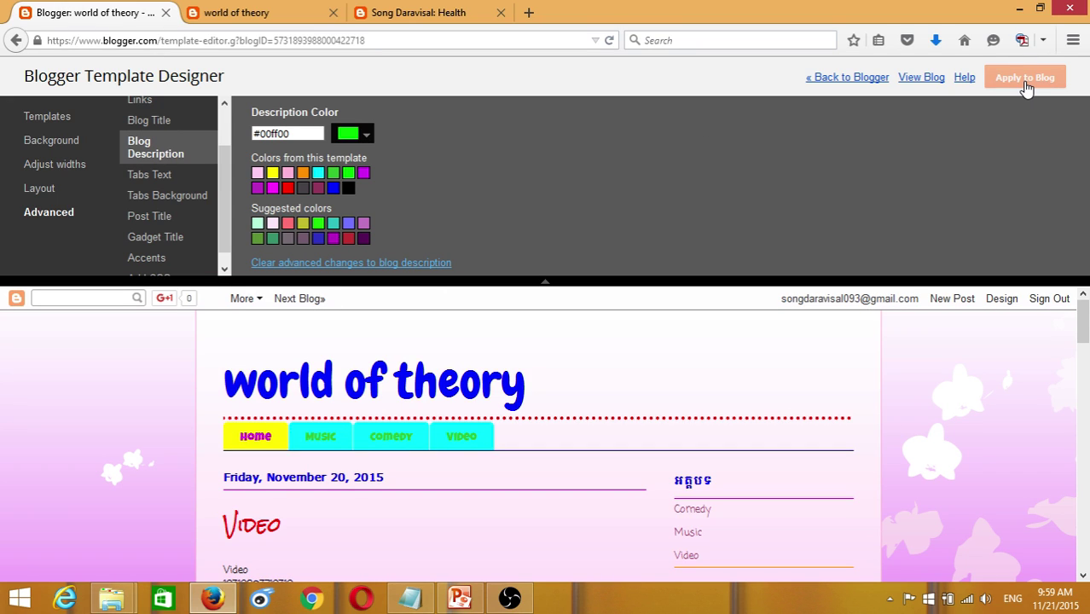
- Open a fresh live blog tab, close the old duplicate, and review the page
left_click(916, 78)
left_click(500, 14)
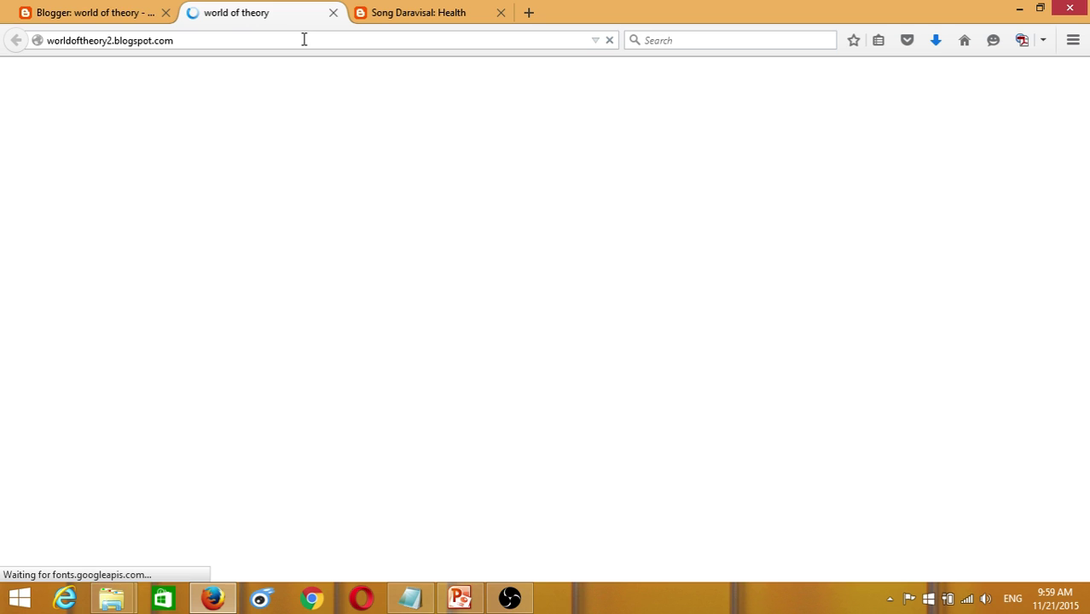
left_click(103, 12)
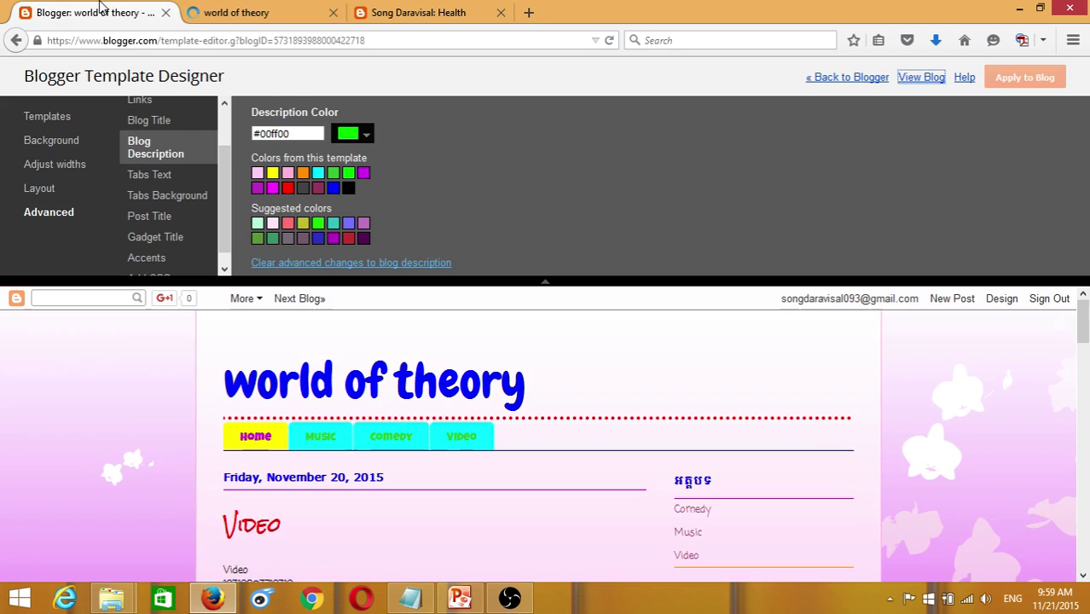
left_click(224, 10)
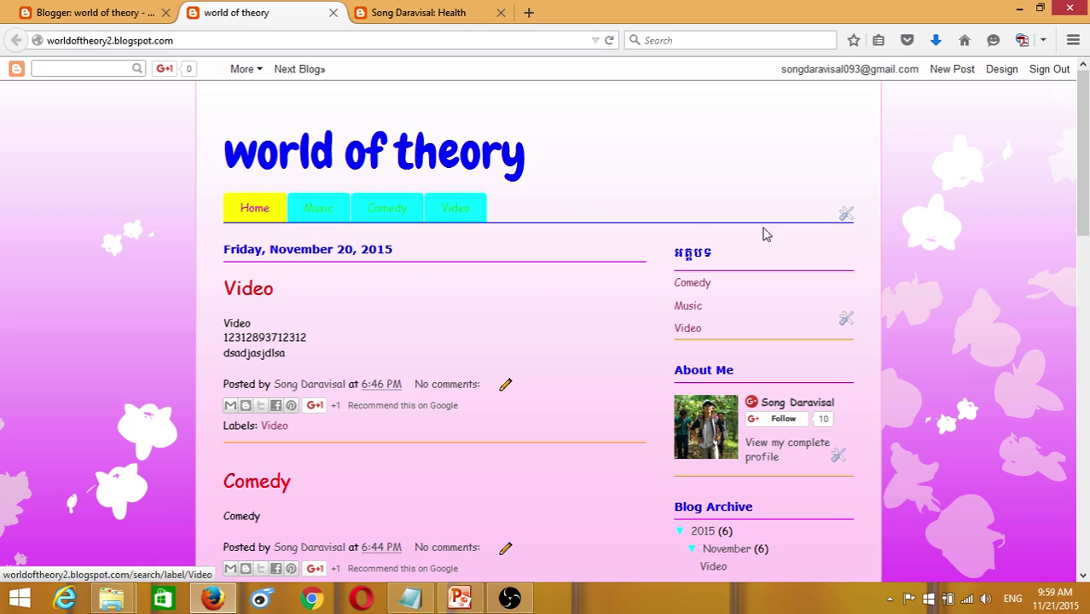
scroll(878, 263, "down", 10)
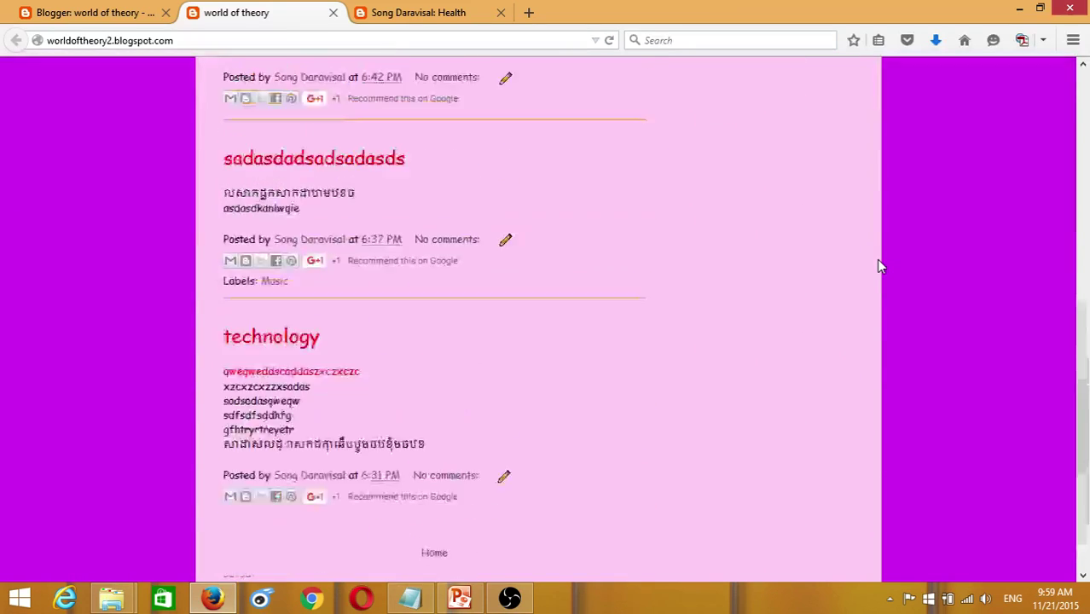
scroll(878, 262, "up", 10)
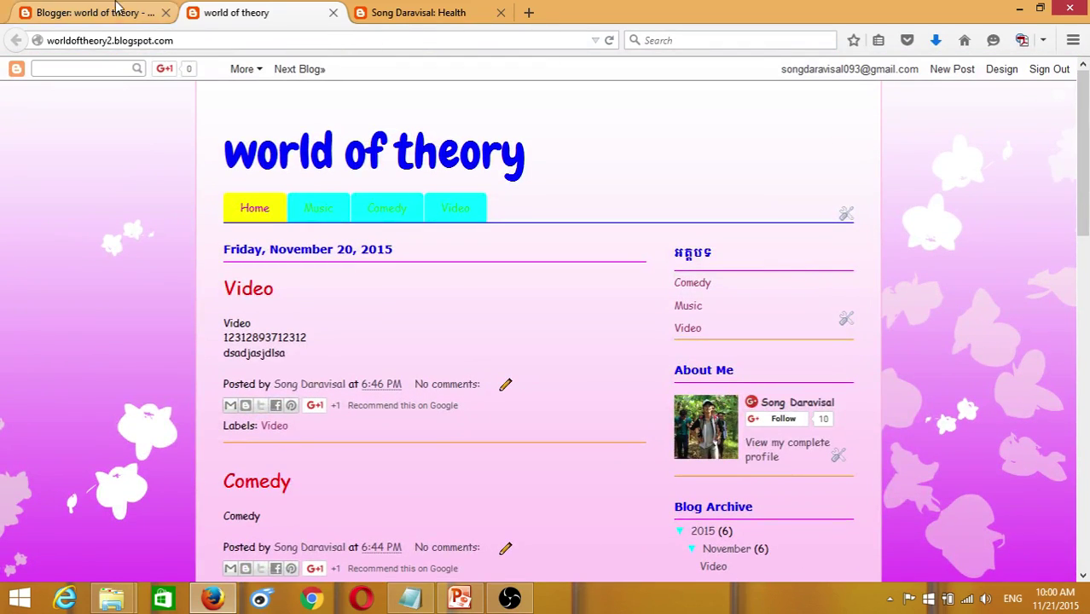
left_click(117, 7)
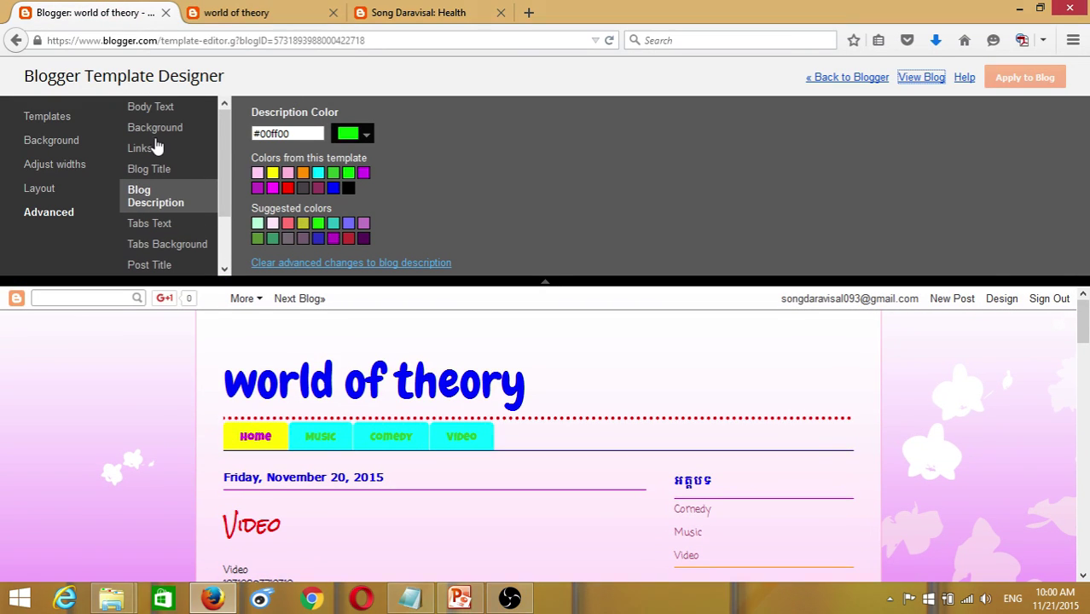
- Widen the entire blog from 860 to 1150 px and apply it to the blog
left_click(156, 129)
key("ctrl+Tab")
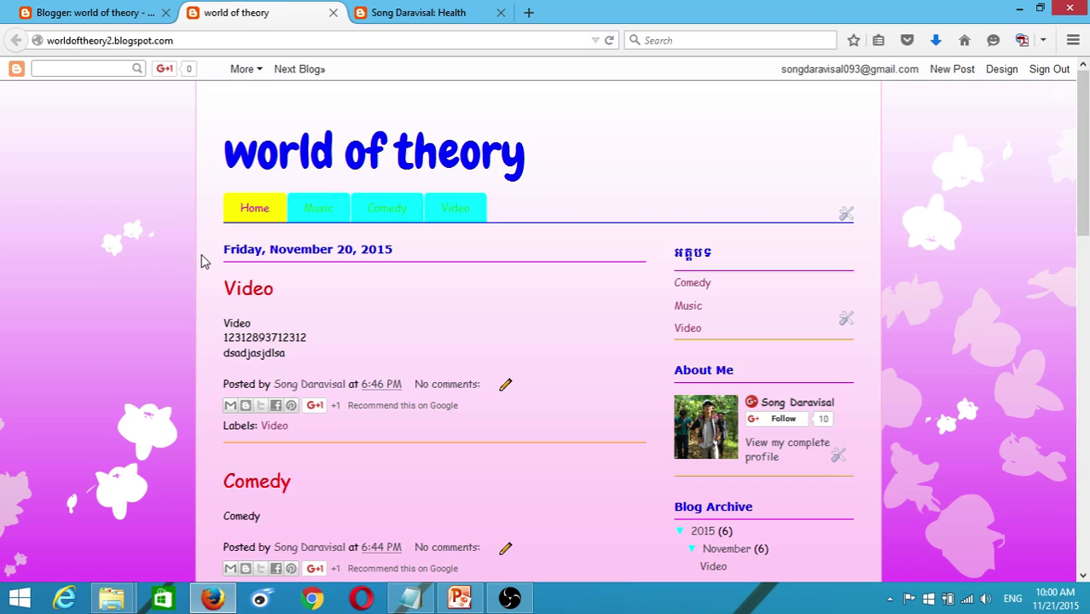
left_click(21, 19)
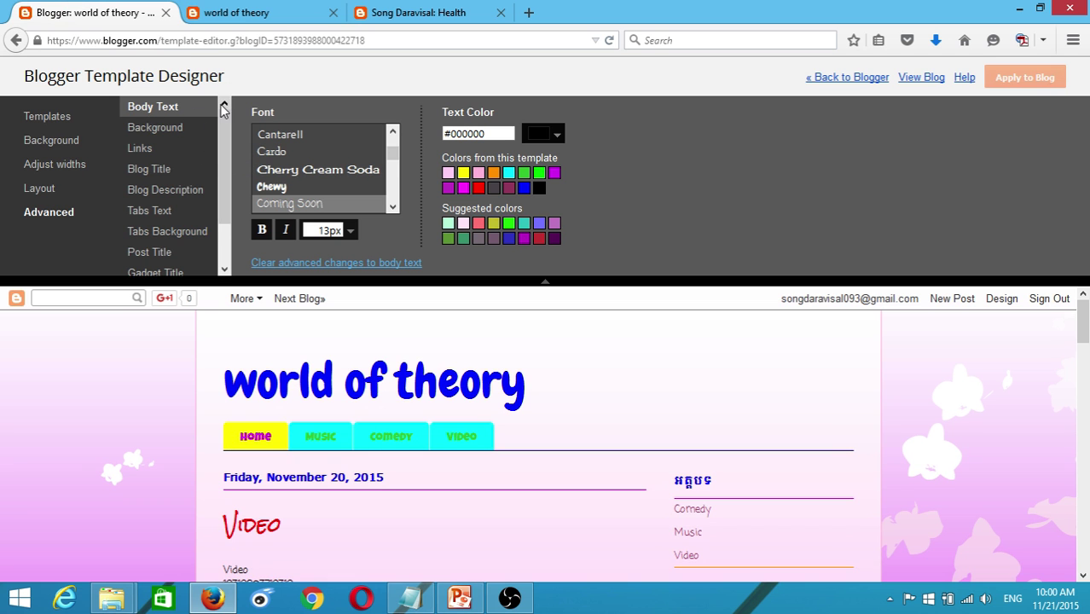
left_click(54, 166)
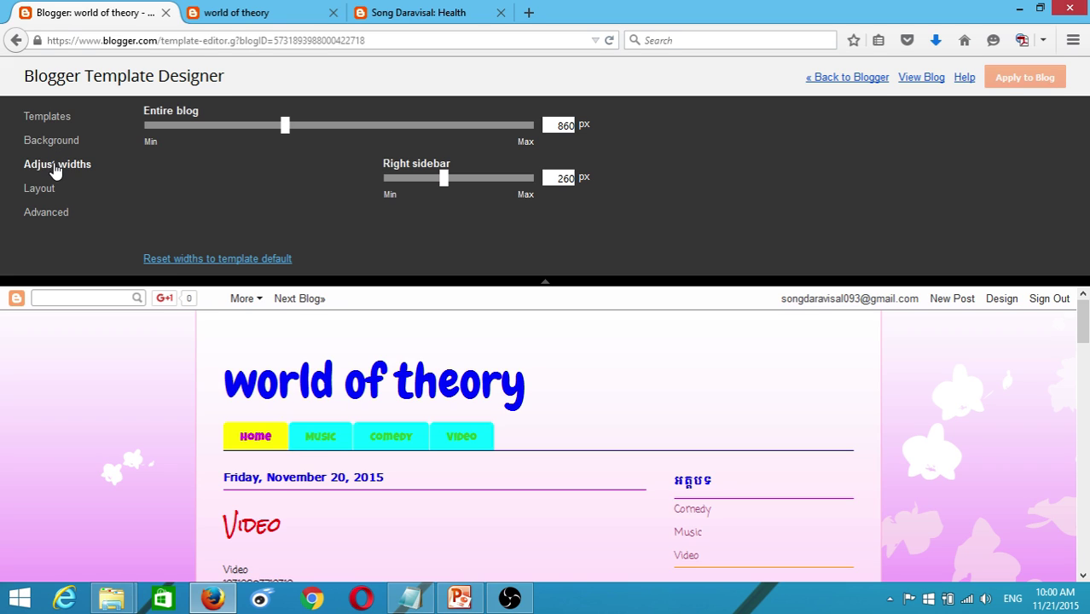
left_click_drag(285, 136, 410, 143)
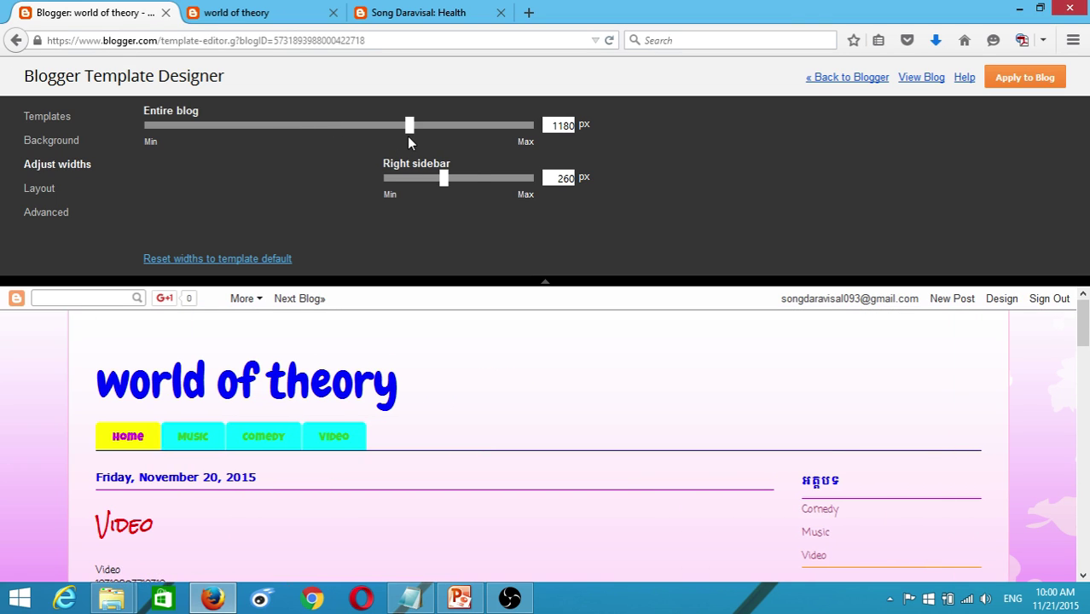
key("Right")
left_click(998, 77)
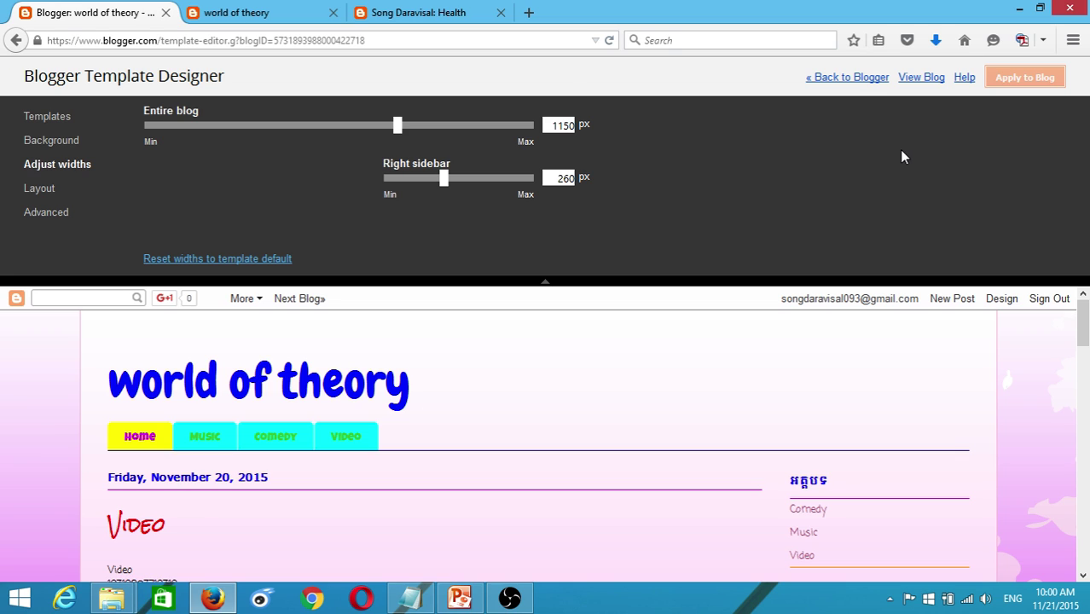
- Reload the live world of theory blog and scroll through its 1150 px layout
left_click(251, 10)
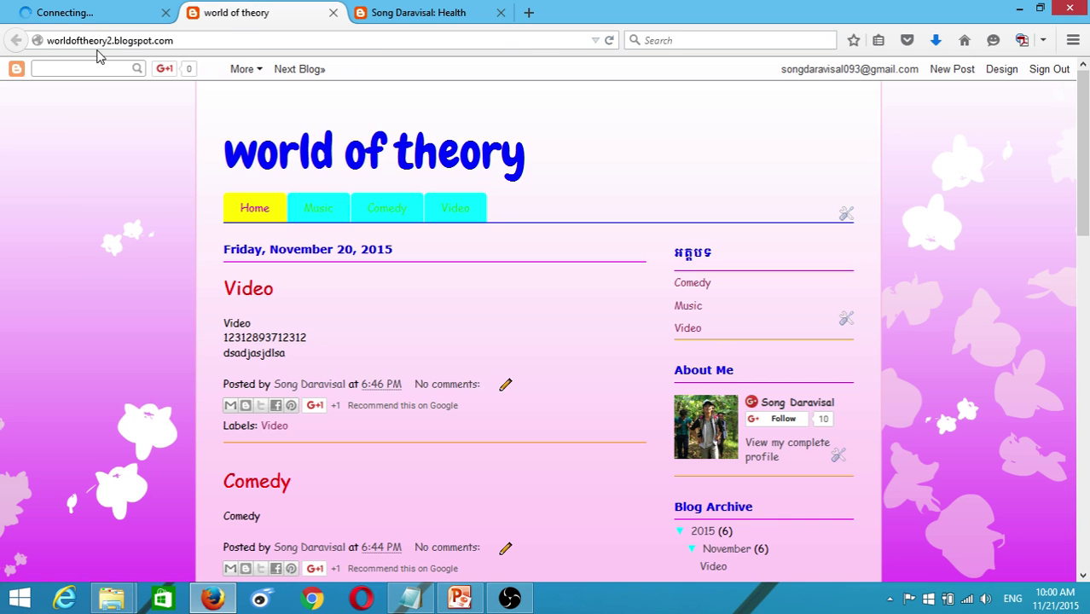
left_click(610, 41)
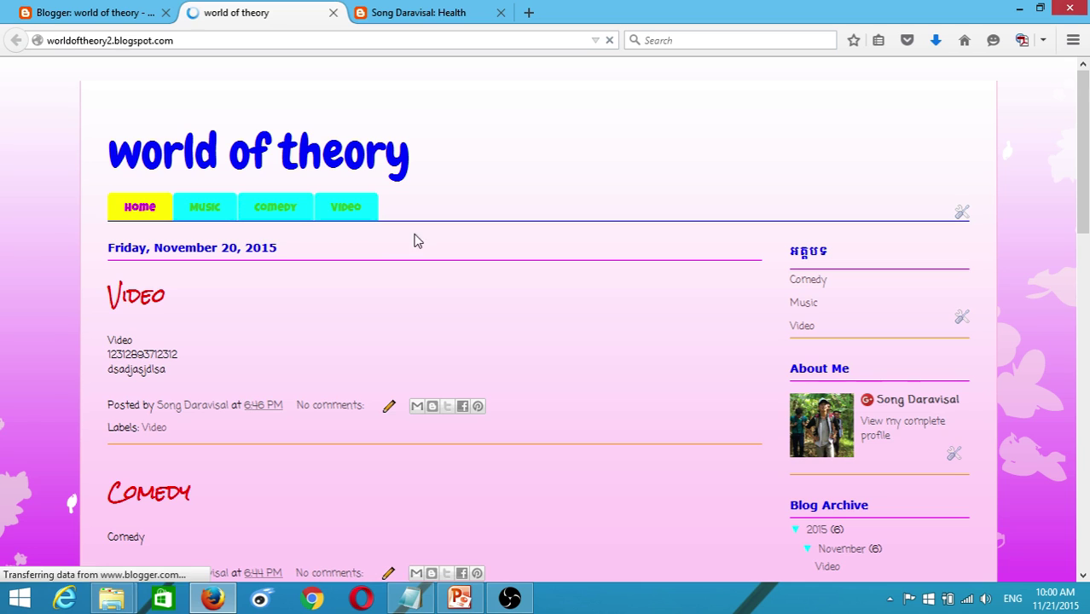
scroll(674, 268, "down", 4)
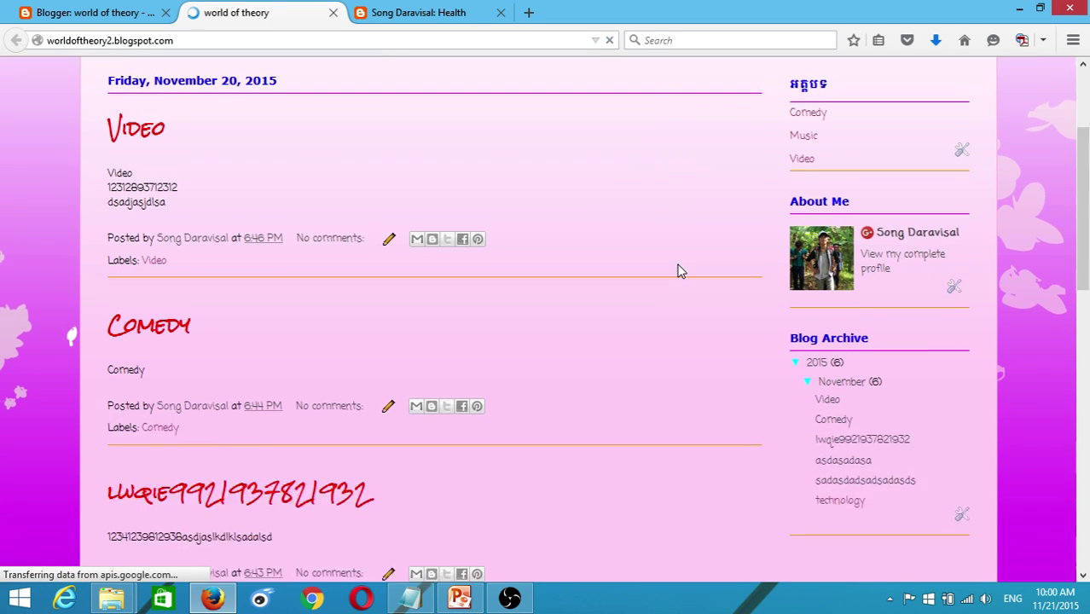
scroll(680, 266, "up", 1)
scroll(680, 271, "up", 3)
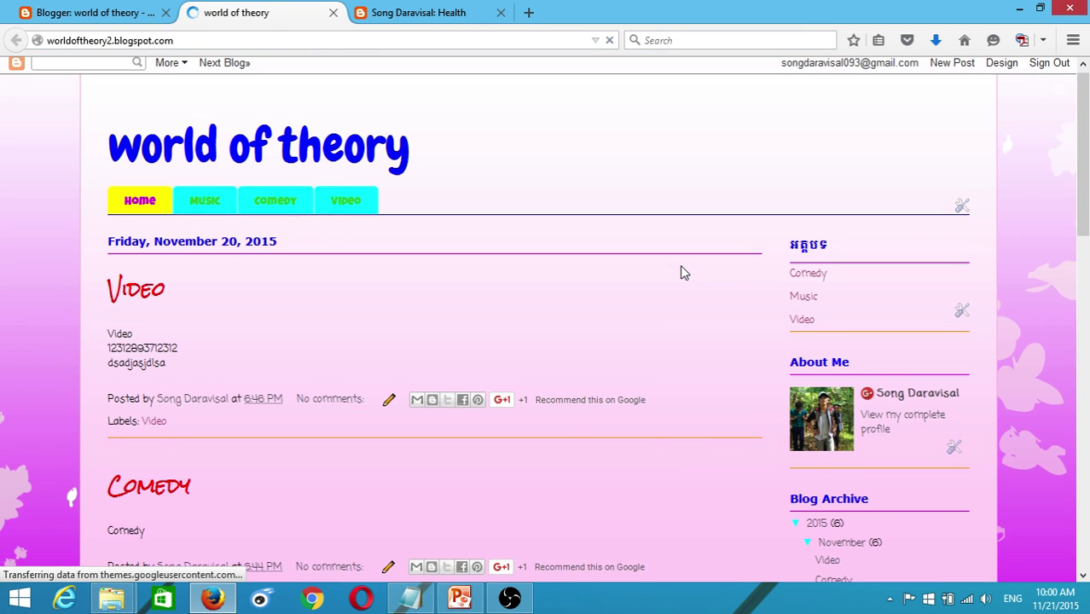
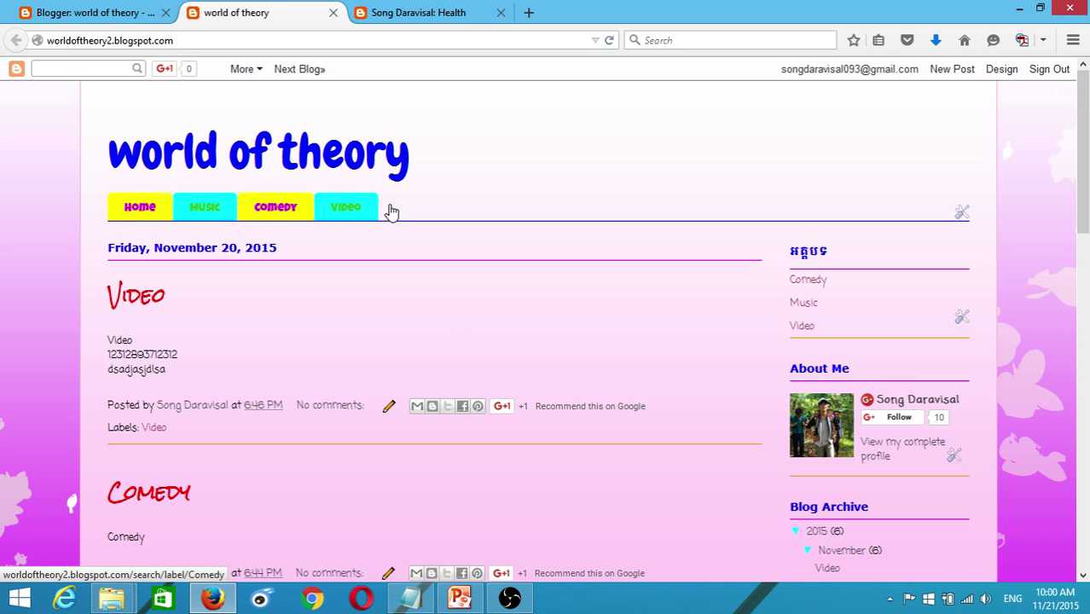
- Review the live blog, then exit the Template Designer back to the Blogger dashboard
scroll(540, 273, "down", 3)
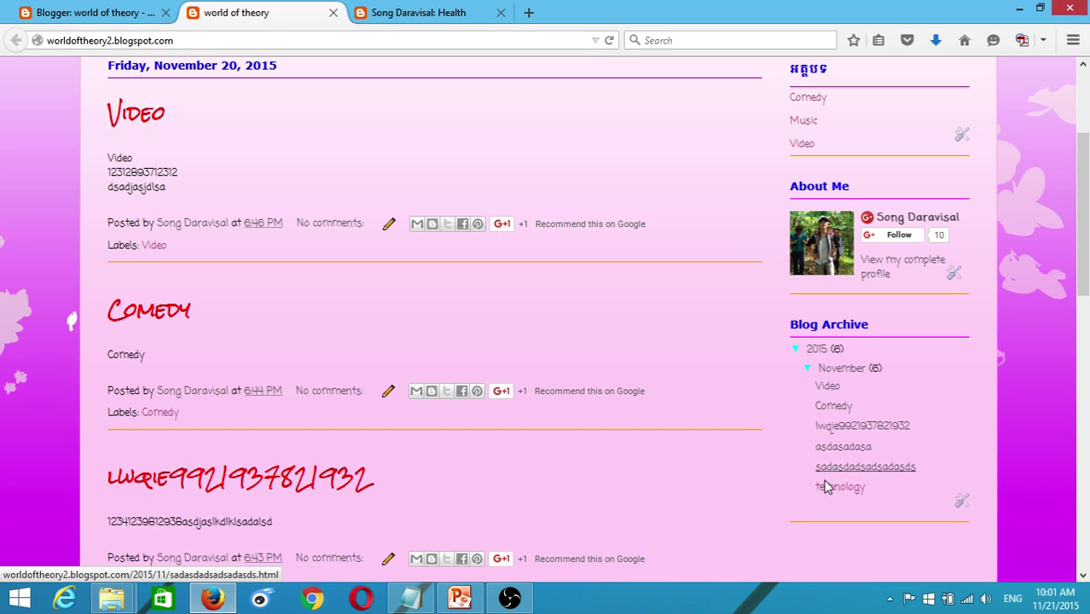
scroll(833, 271, "up", 3)
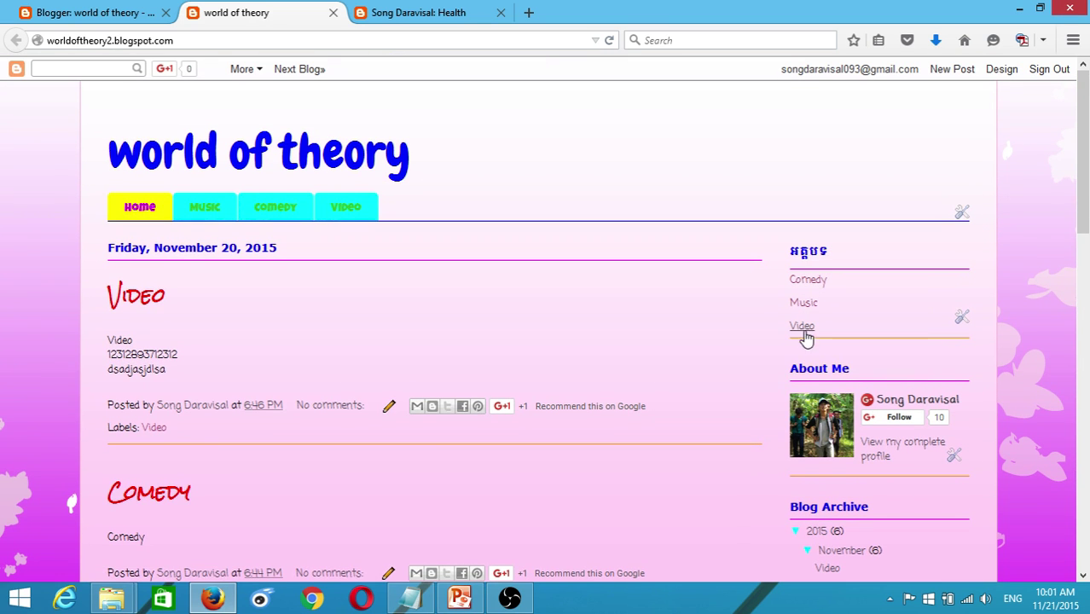
scroll(324, 342, "down", 12)
scroll(440, 182, "up", 11)
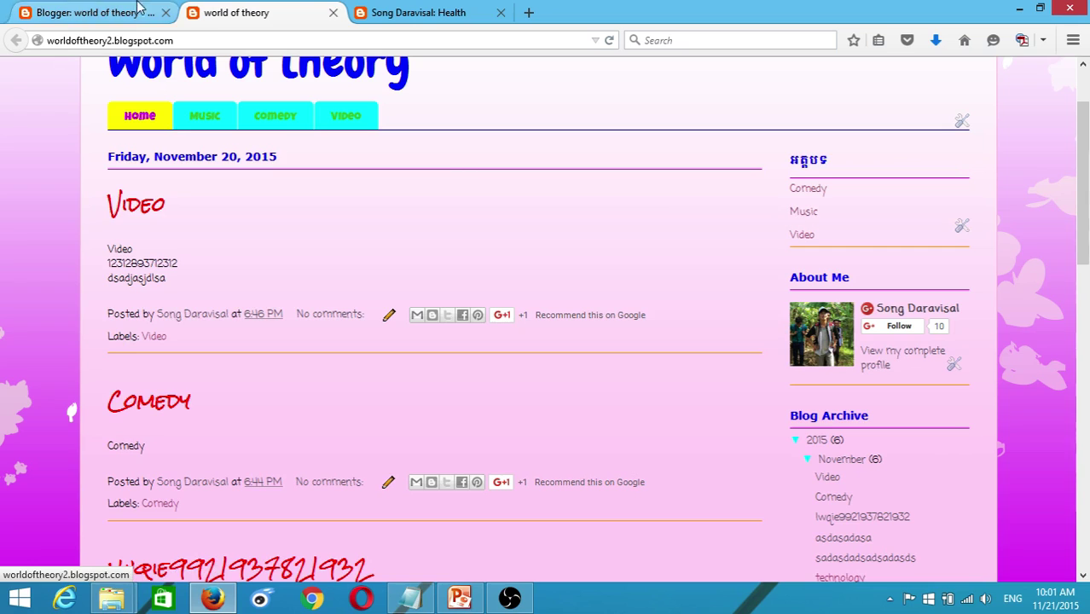
left_click(89, 12)
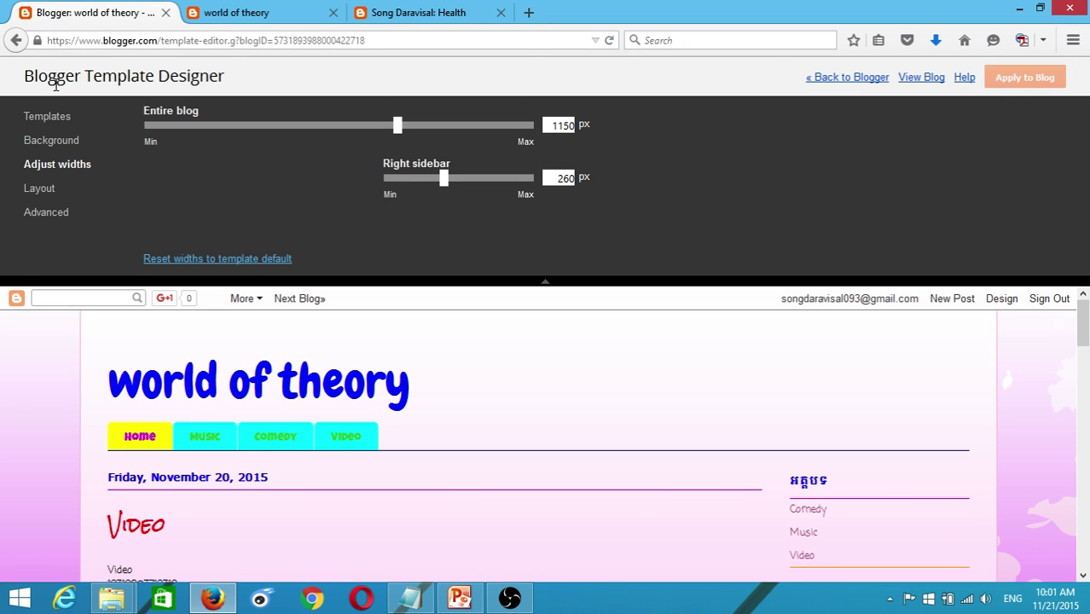
left_click(847, 78)
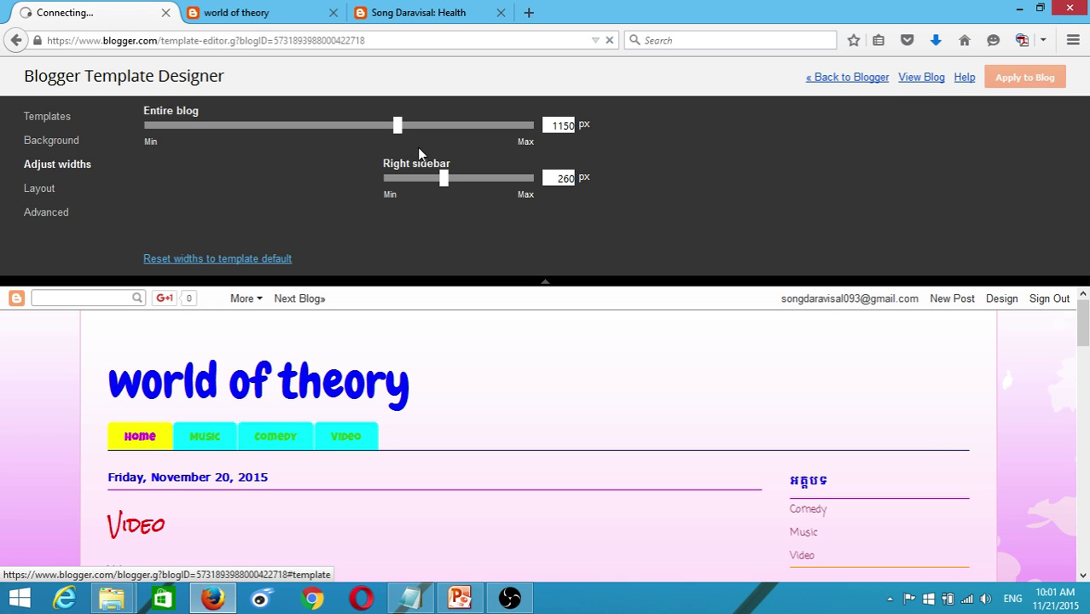
- Compare the live world of theory blog with the Song Daravisal Health page's Popular Posts section
left_click(243, 12)
scroll(759, 309, "down", 10)
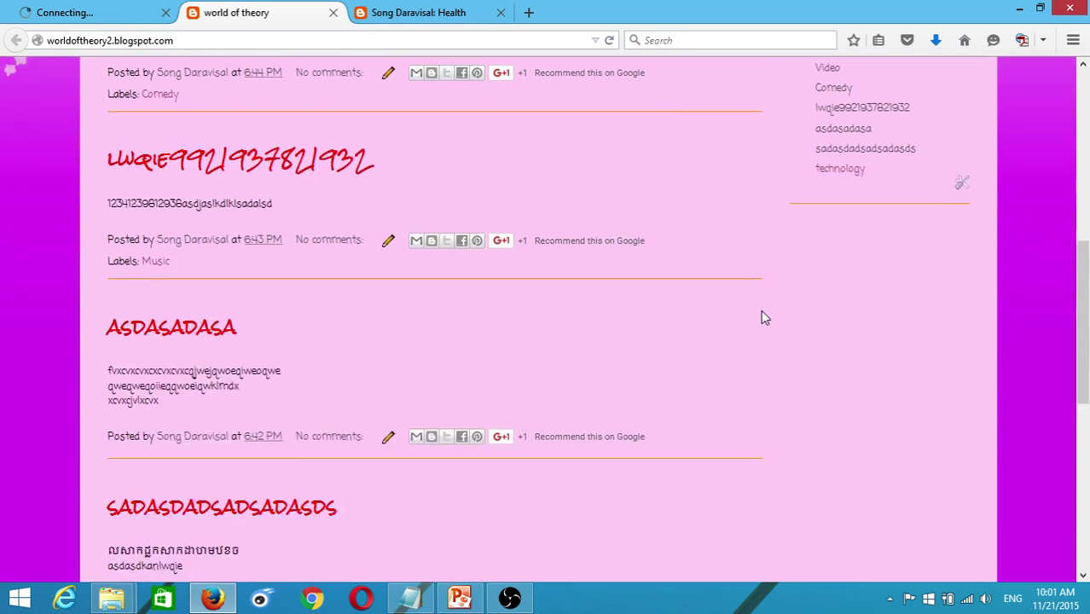
scroll(607, 261, "up", 6)
scroll(466, 182, "up", 3)
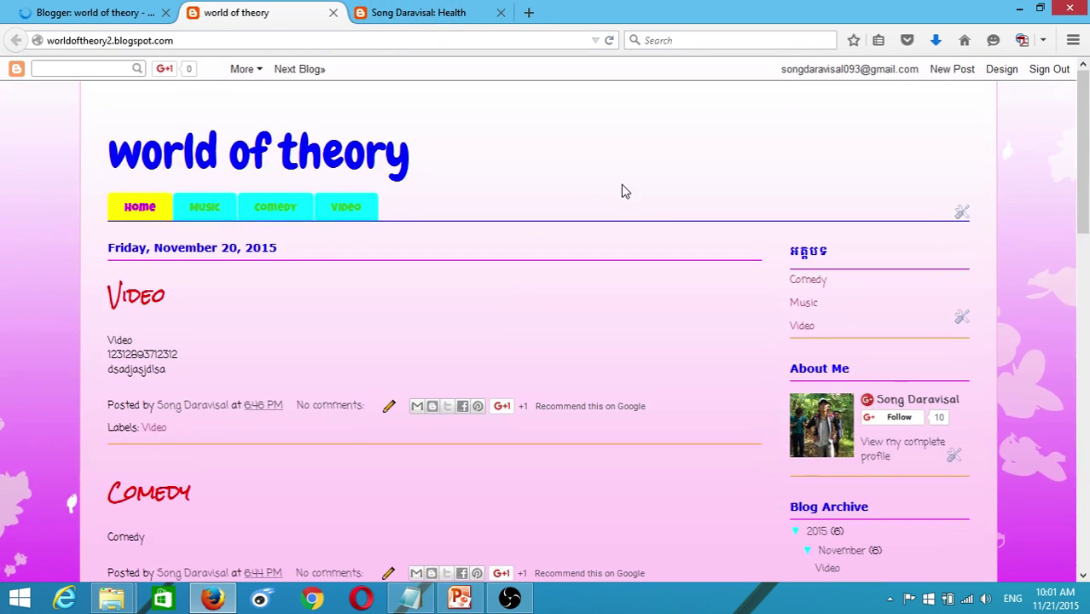
scroll(620, 184, "up", 3)
left_click(417, 10)
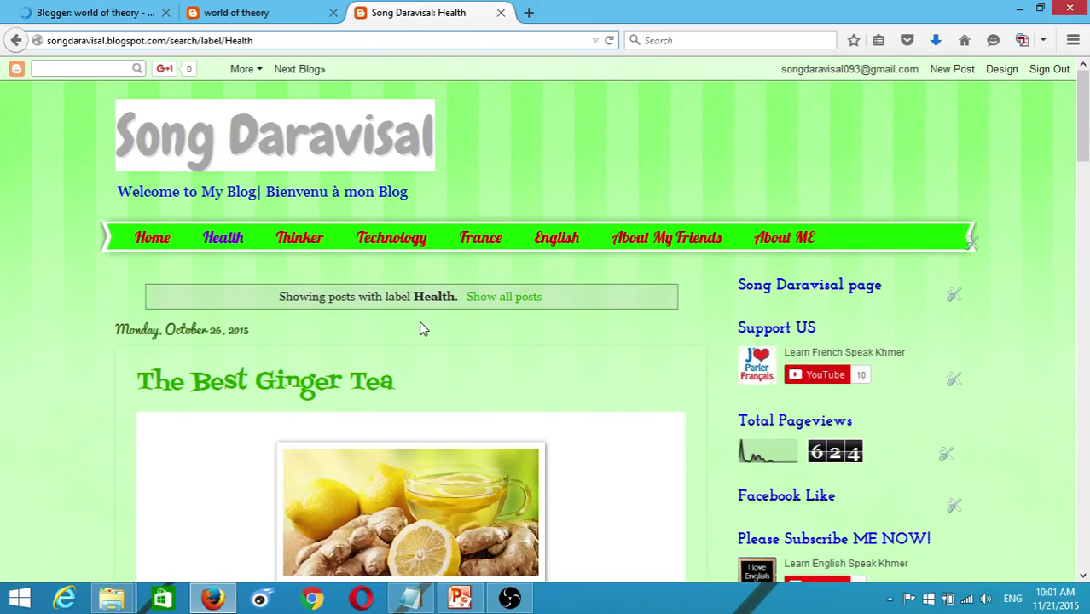
scroll(419, 324, "down", 10)
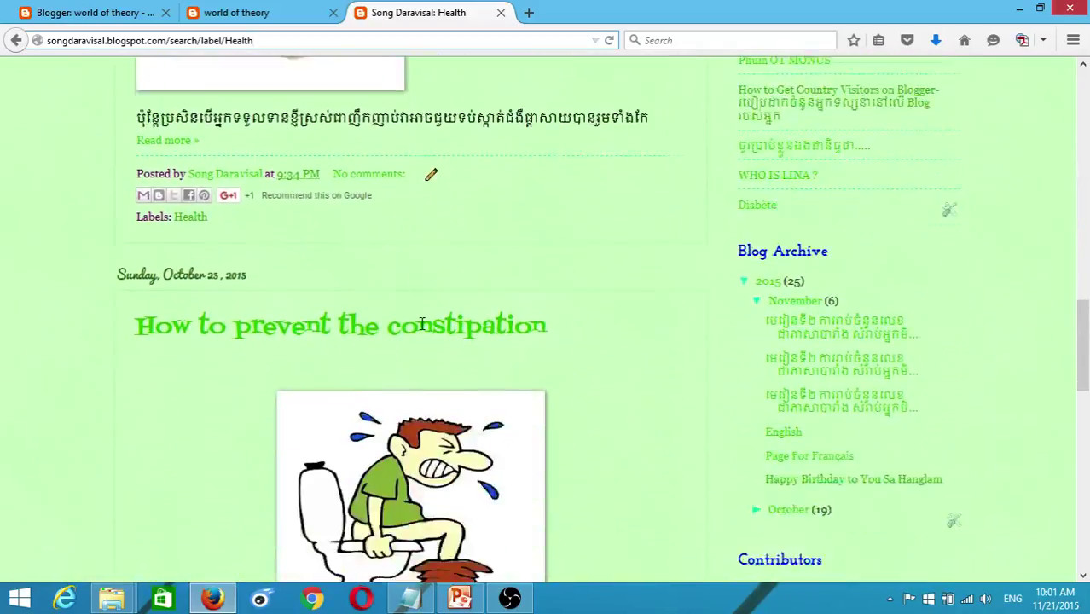
scroll(421, 329, "up", 5)
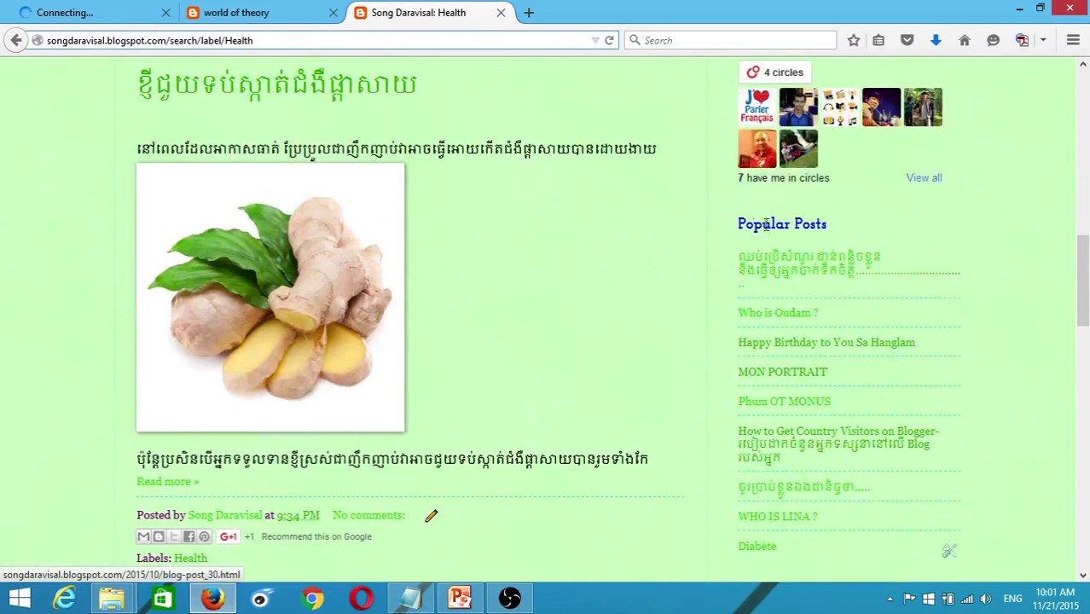
left_click_drag(740, 223, 825, 224)
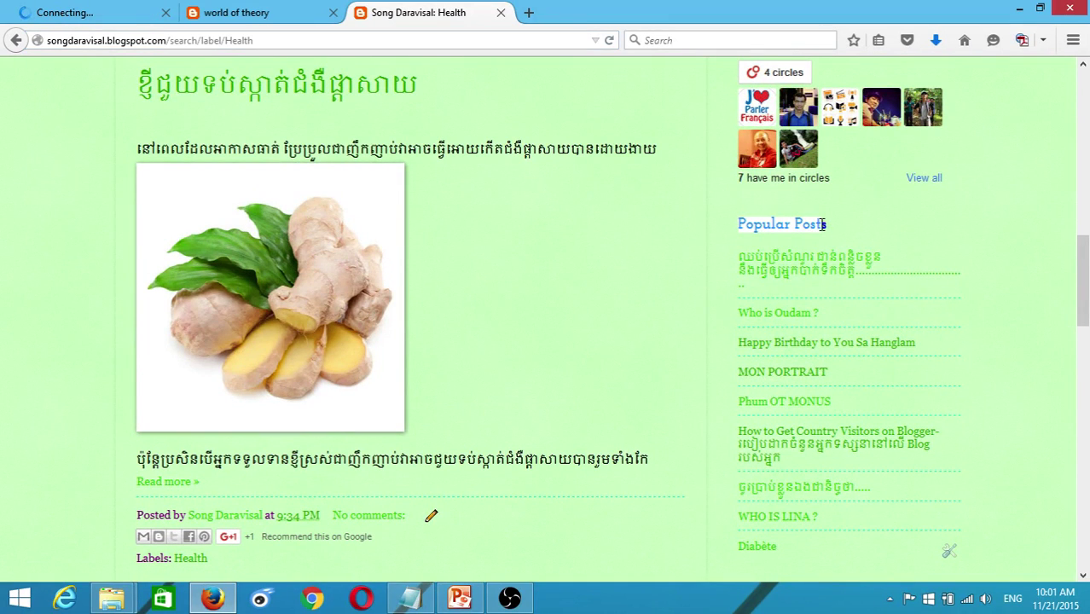
- Recheck the live world of theory blog and return to its Template page
left_click(102, 11)
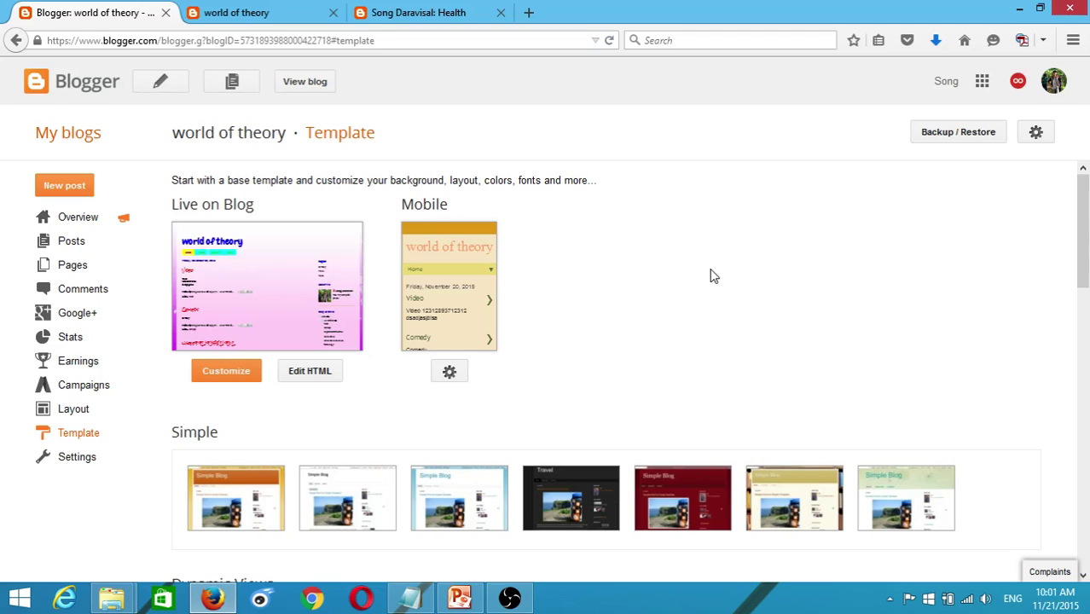
left_click(252, 12)
scroll(1036, 317, "down", 2)
scroll(1037, 317, "down", 2)
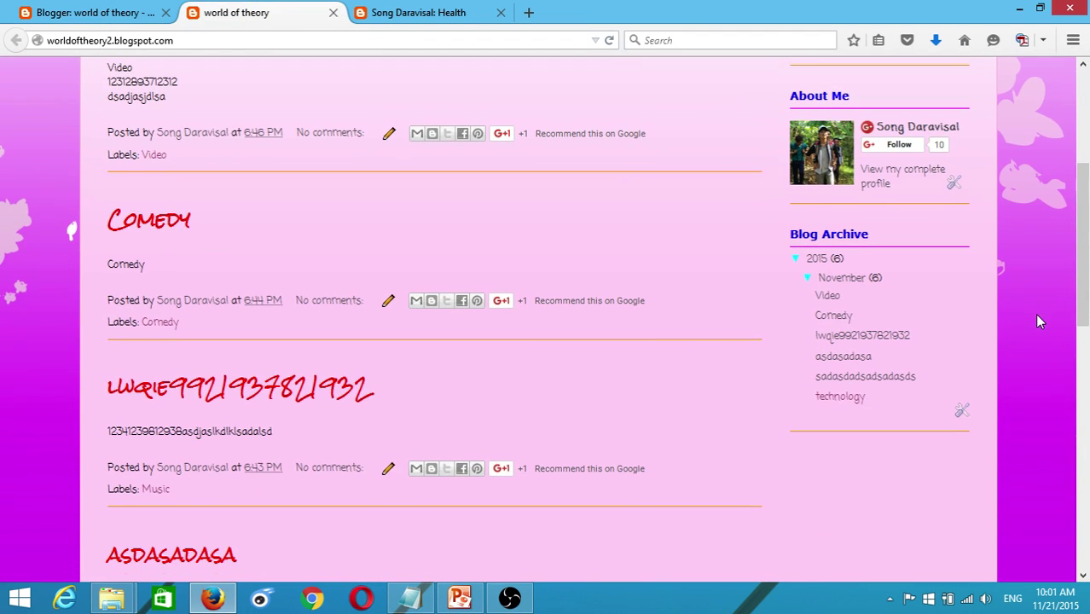
scroll(877, 255, "up", 3)
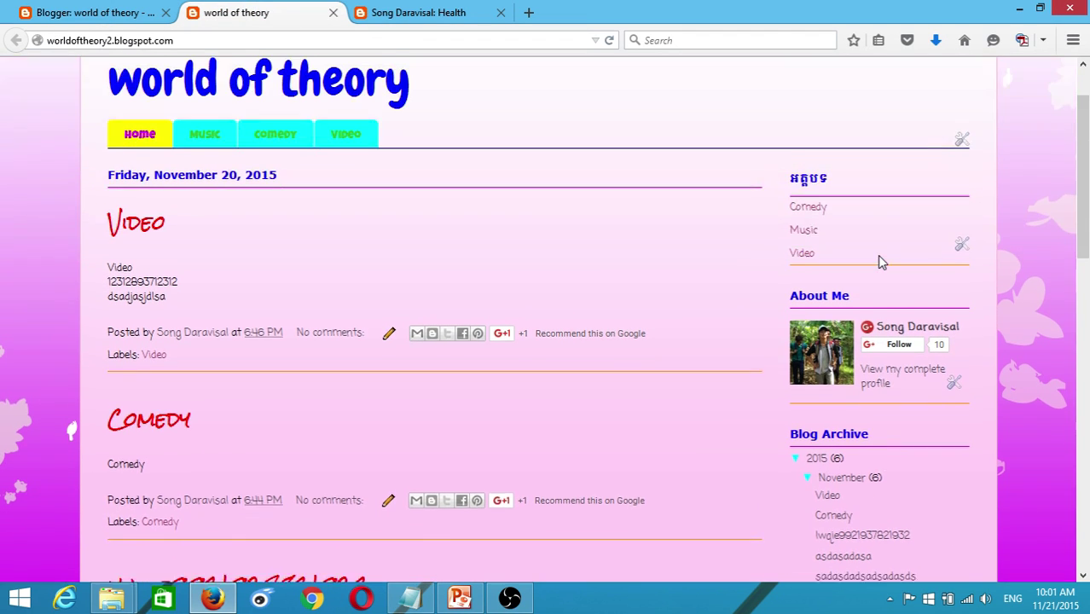
scroll(882, 264, "down", 10)
scroll(290, 204, "up", 7)
scroll(307, 208, "down", 5)
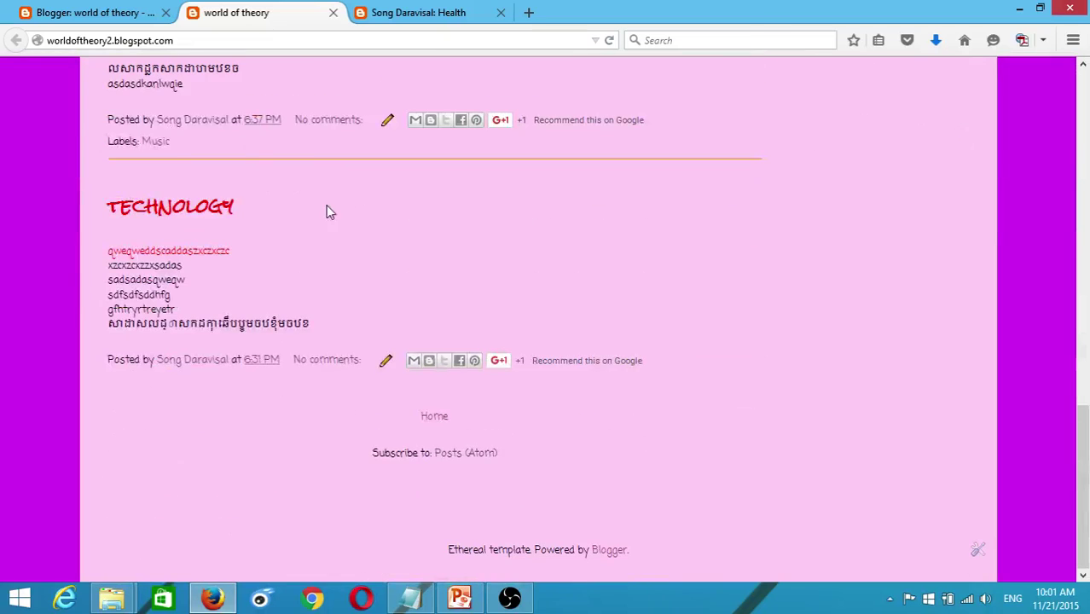
left_click(34, 12)
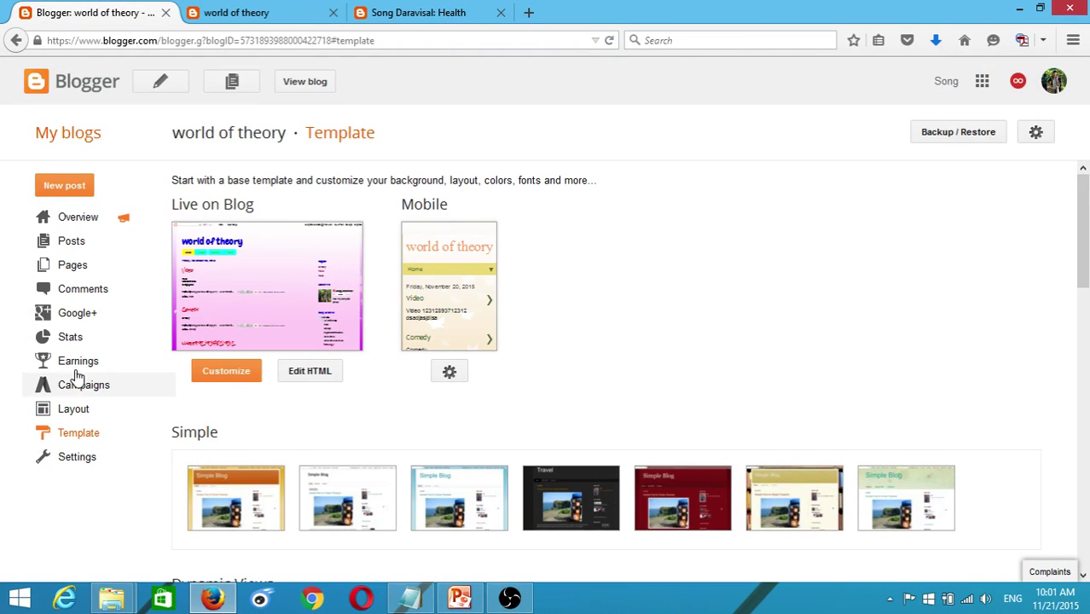
- Open the world of theory Layout page, glancing again at the other blog's Popular Posts
left_click(86, 410)
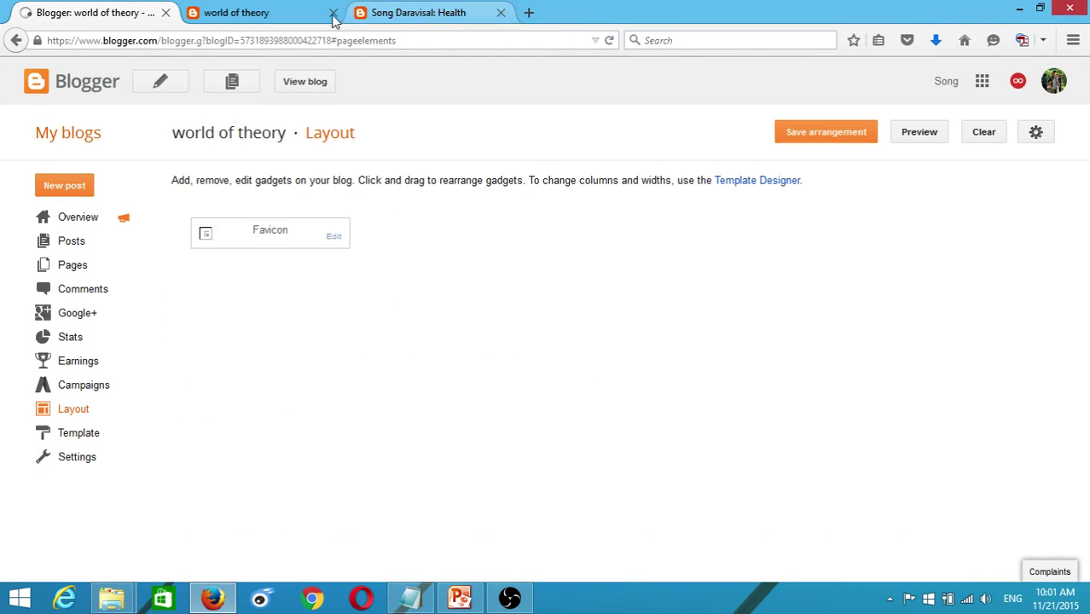
left_click(413, 12)
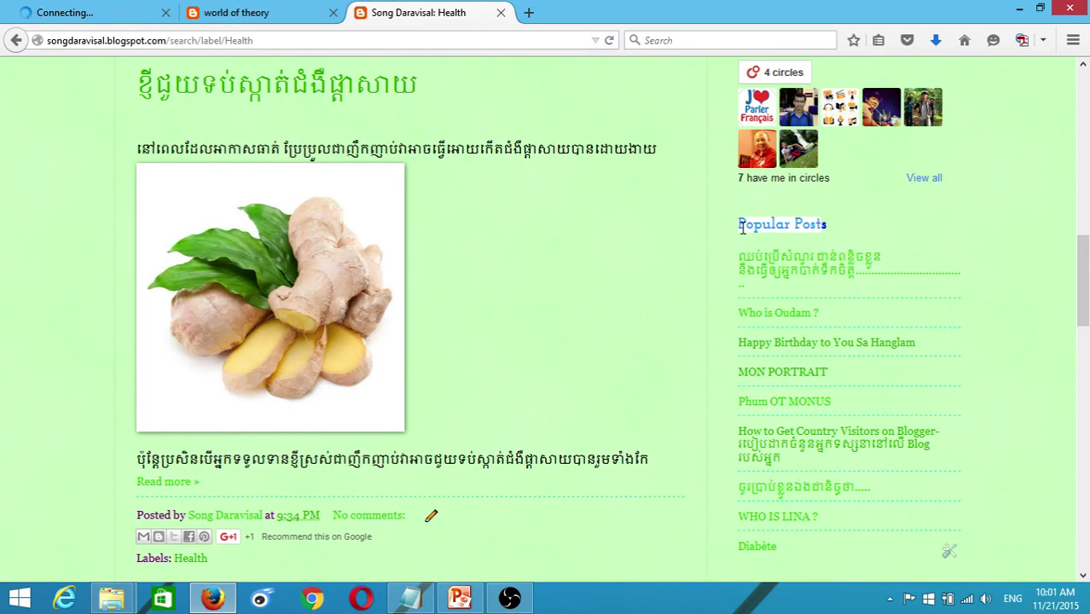
left_click(75, 12)
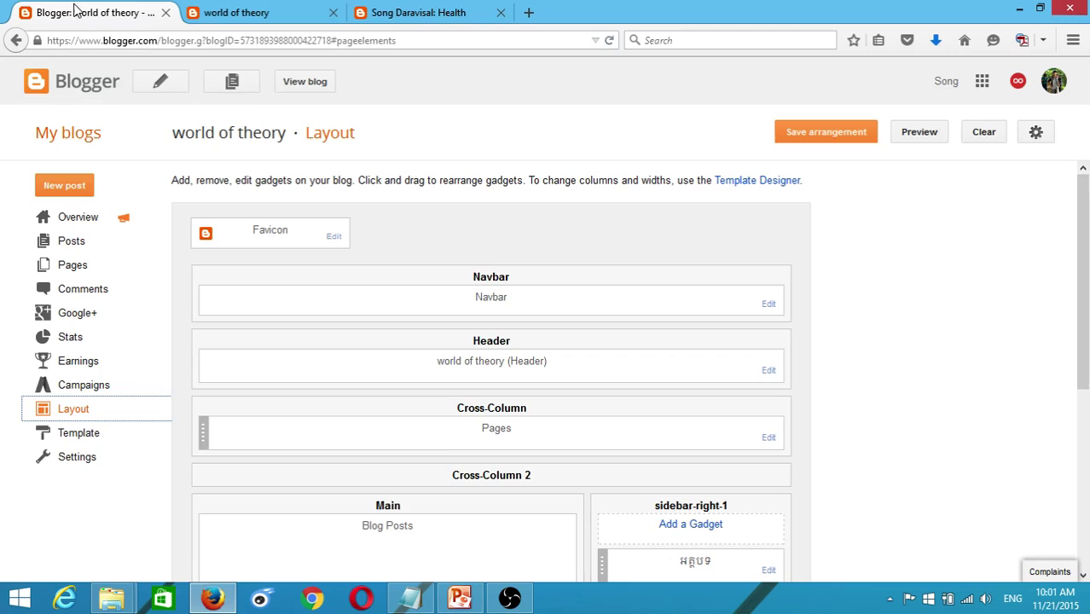
scroll(901, 295, "down", 3)
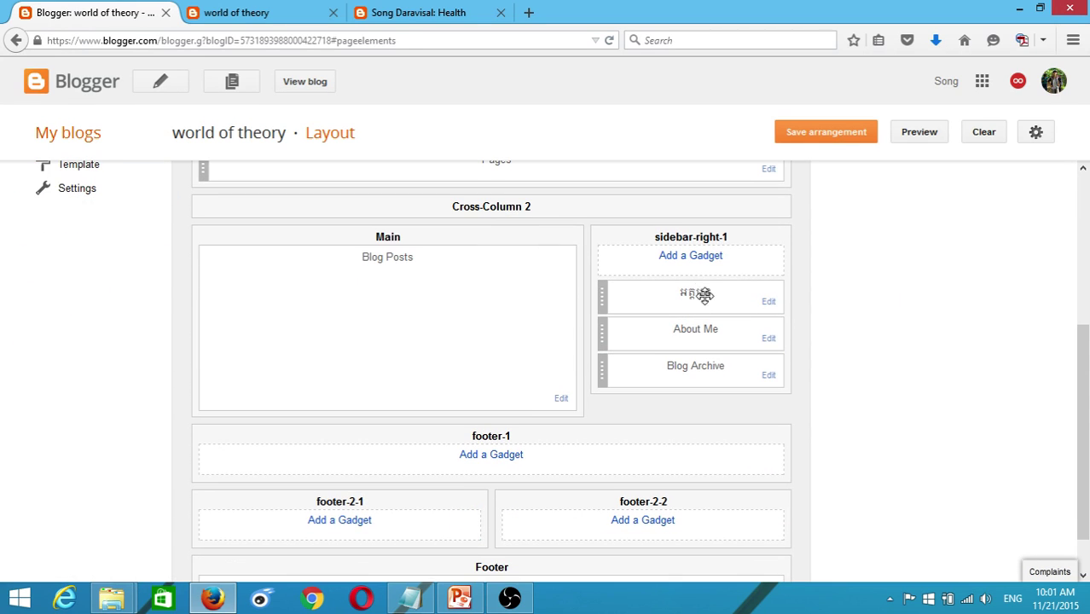
- Bring up the gadget list for sidebar-right-1 and find Popular Posts
left_click(692, 261)
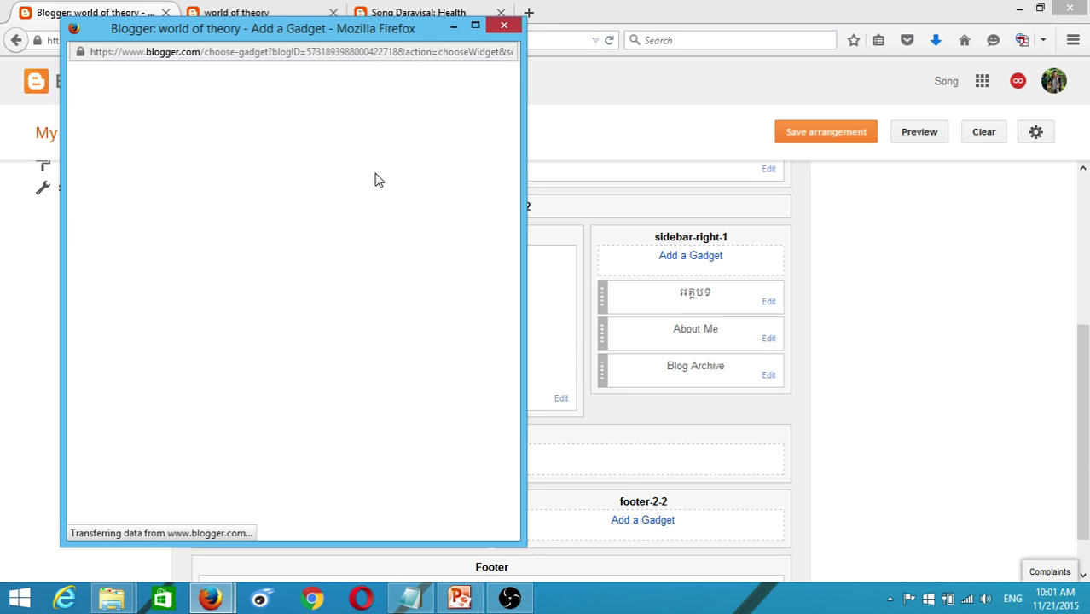
left_click(510, 600)
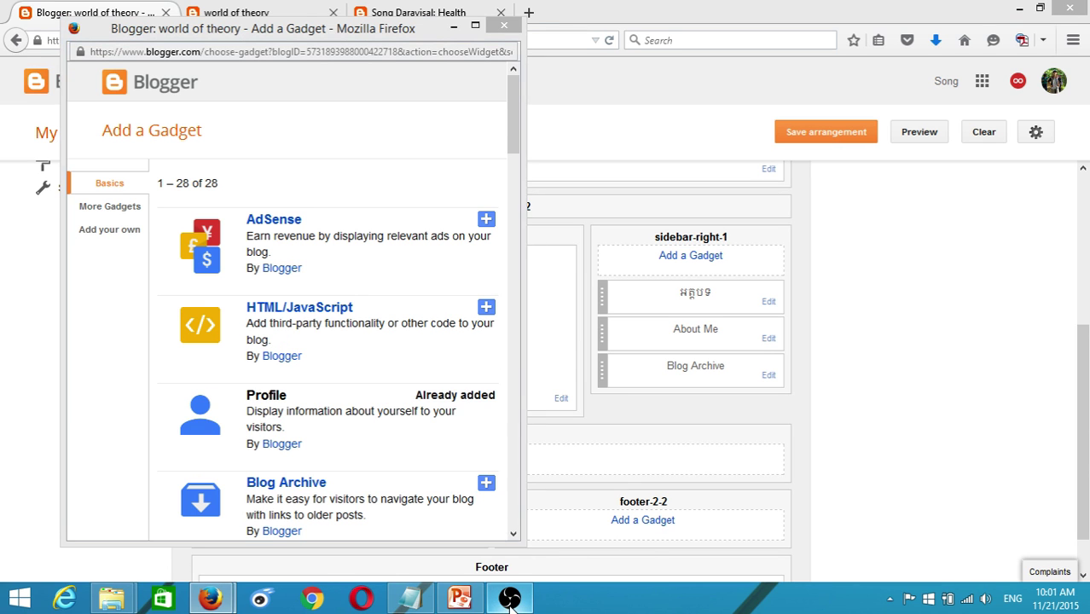
left_click(510, 600)
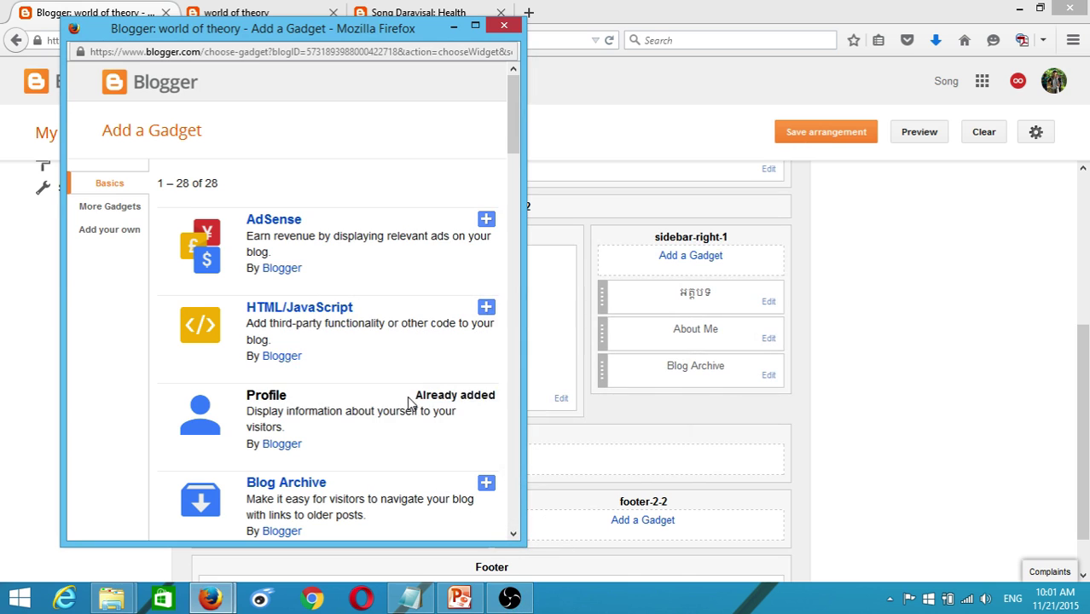
scroll(409, 404, "down", 4)
scroll(409, 405, "down", 2)
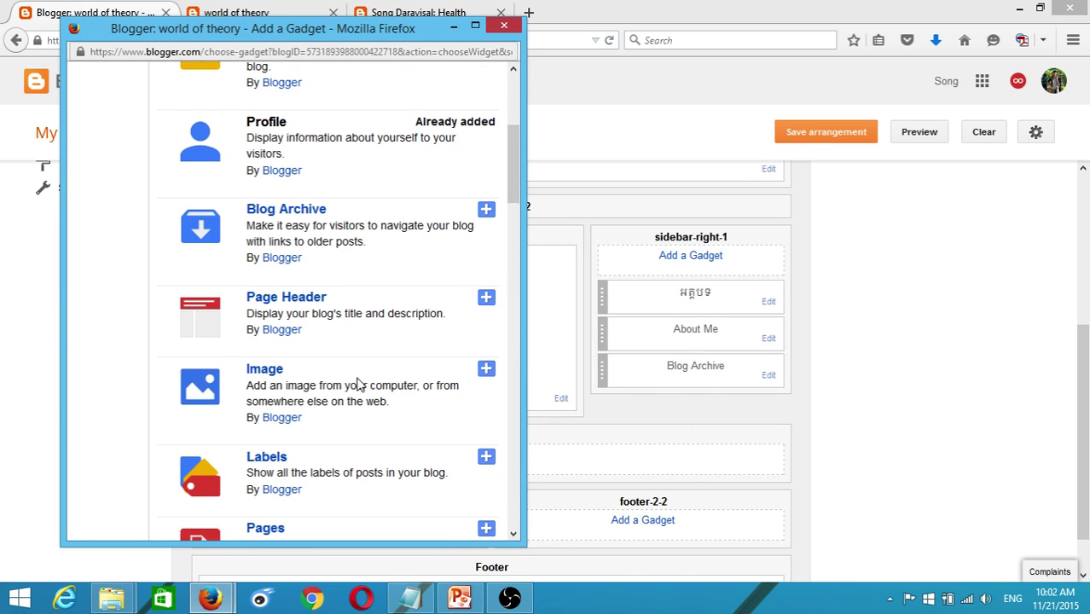
scroll(359, 384, "down", 10)
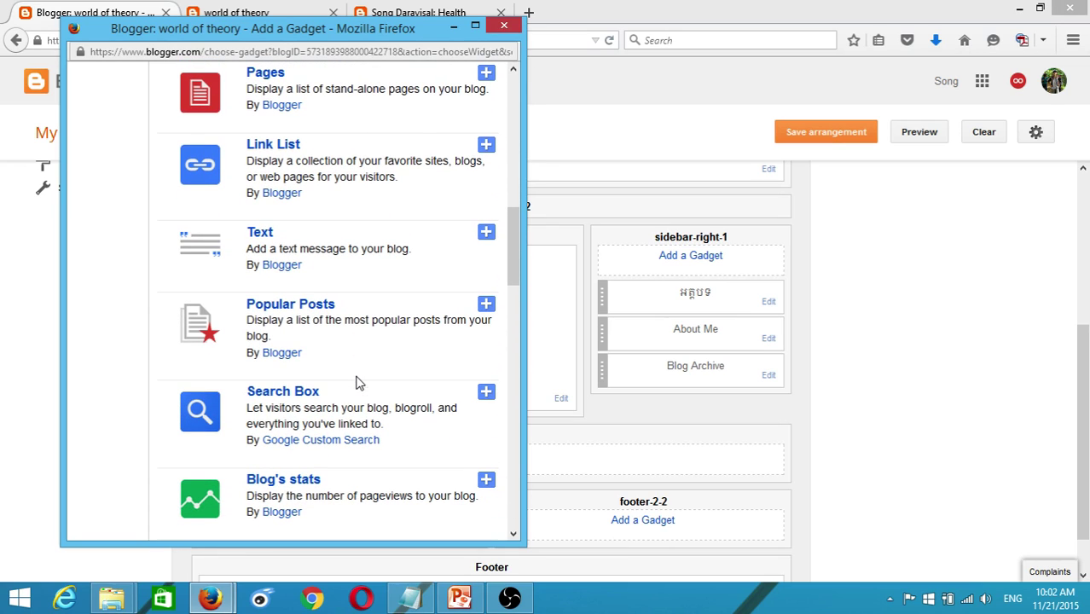
- Add Popular Posts with default title and settings: all-time, top 10, thumbnails and snippets
left_click(298, 307)
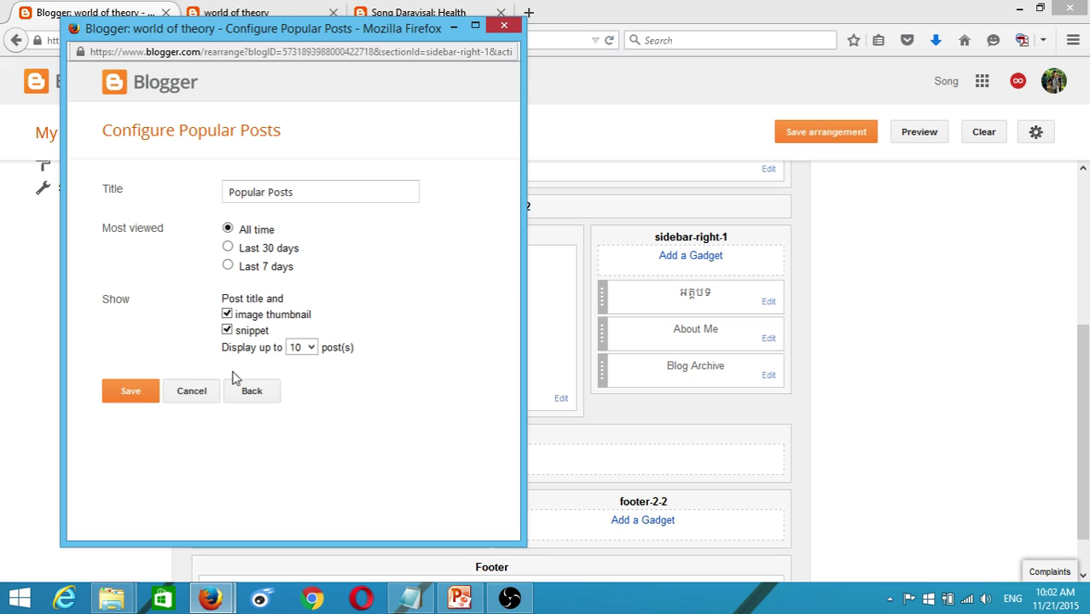
left_click_drag(316, 189, 185, 195)
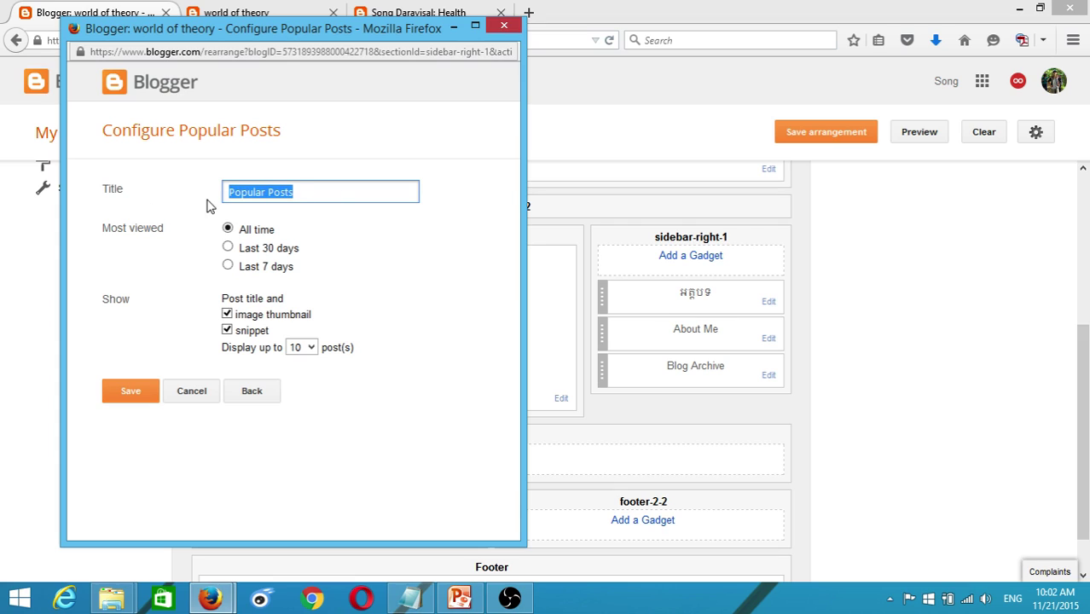
left_click_drag(333, 187, 213, 197)
left_click_drag(336, 190, 215, 184)
left_click(315, 196)
left_click_drag(336, 193, 203, 187)
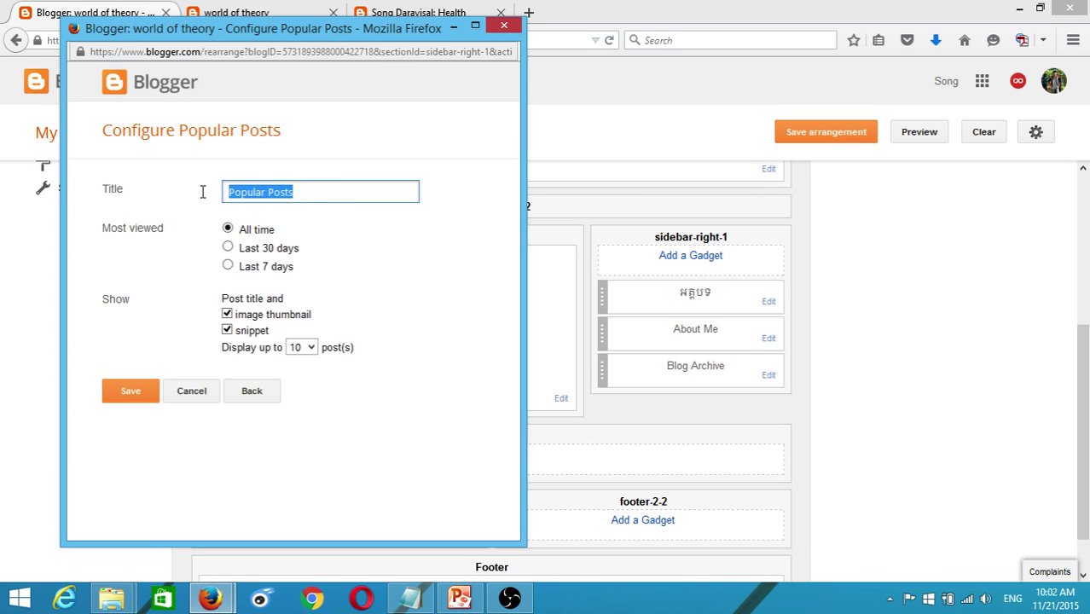
left_click(128, 392)
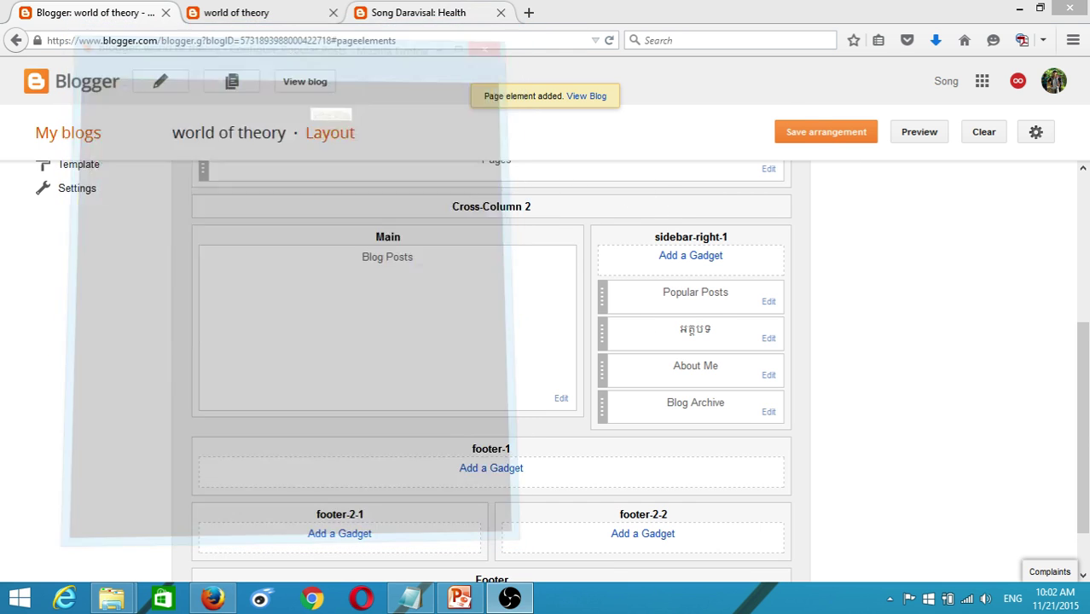
left_click(418, 11)
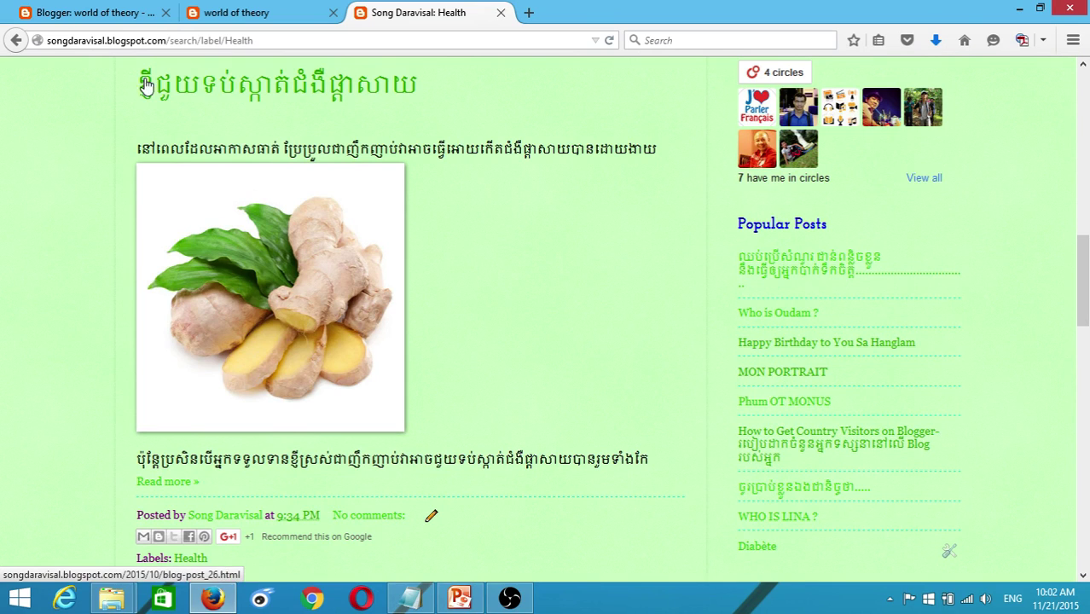
- Move Popular Posts below អត្ថបទ and above About Me, save the arrangement, and view the live blog
left_click(112, 12)
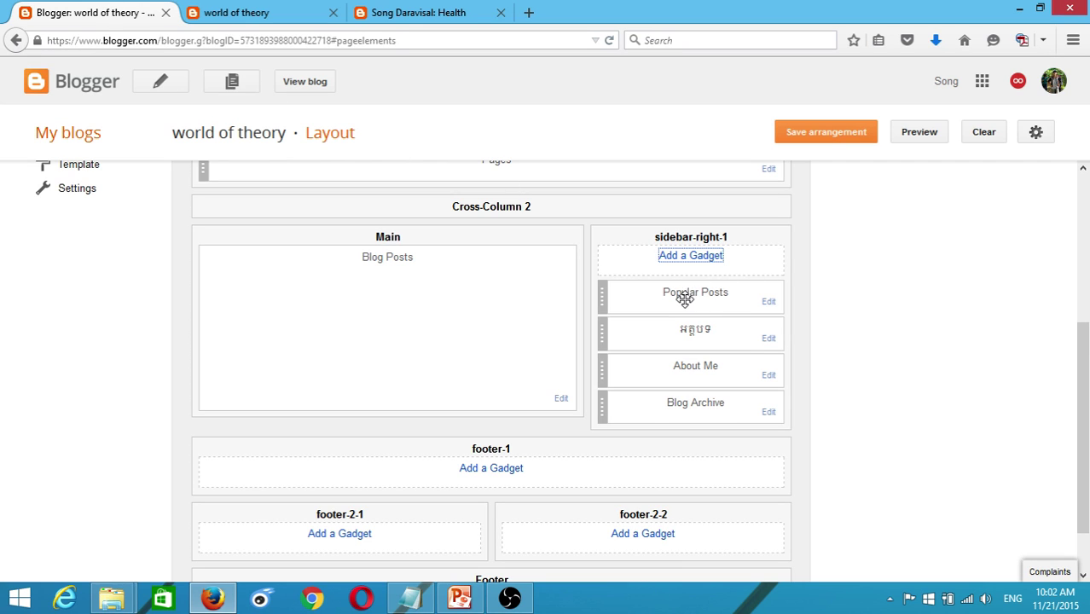
left_click_drag(681, 297, 693, 326)
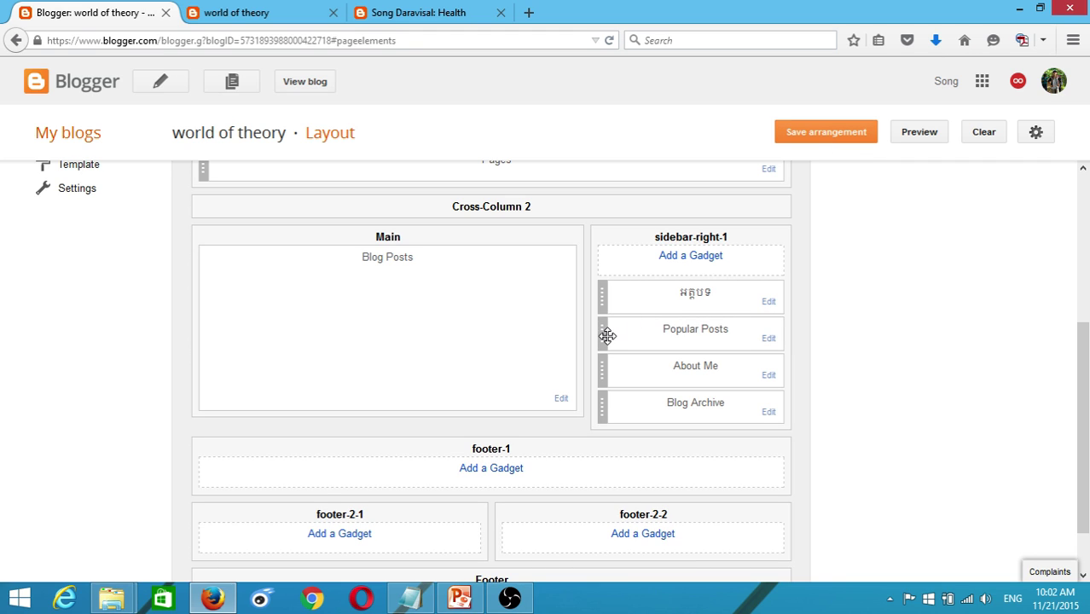
mouse_move(606, 336)
left_mouse_down()
mouse_move(603, 289)
mouse_move(608, 409)
mouse_move(598, 341)
mouse_move(628, 334)
mouse_move(611, 336)
left_mouse_up()
left_click(819, 143)
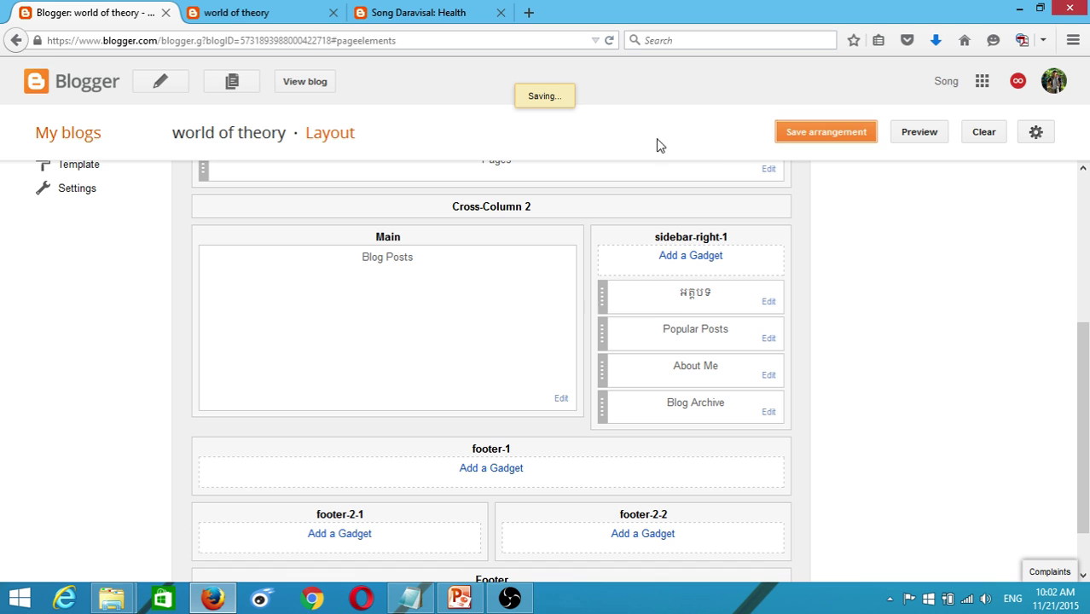
left_click(264, 11)
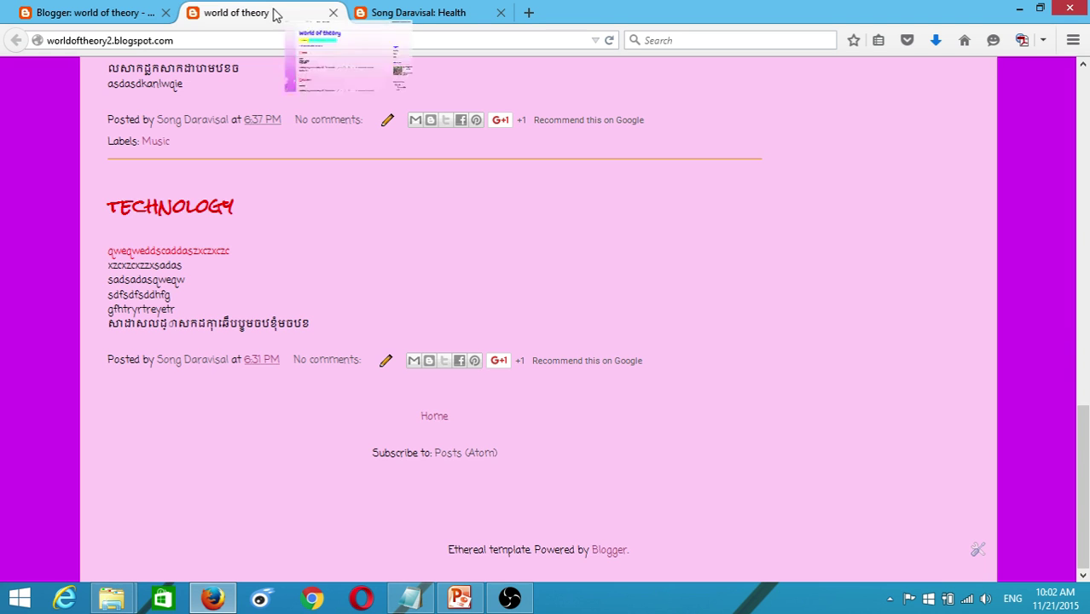
- Reload the live blog, review its new Popular Posts list, and compare it with the Health blog's
left_click(610, 41)
scroll(902, 189, "up", 15)
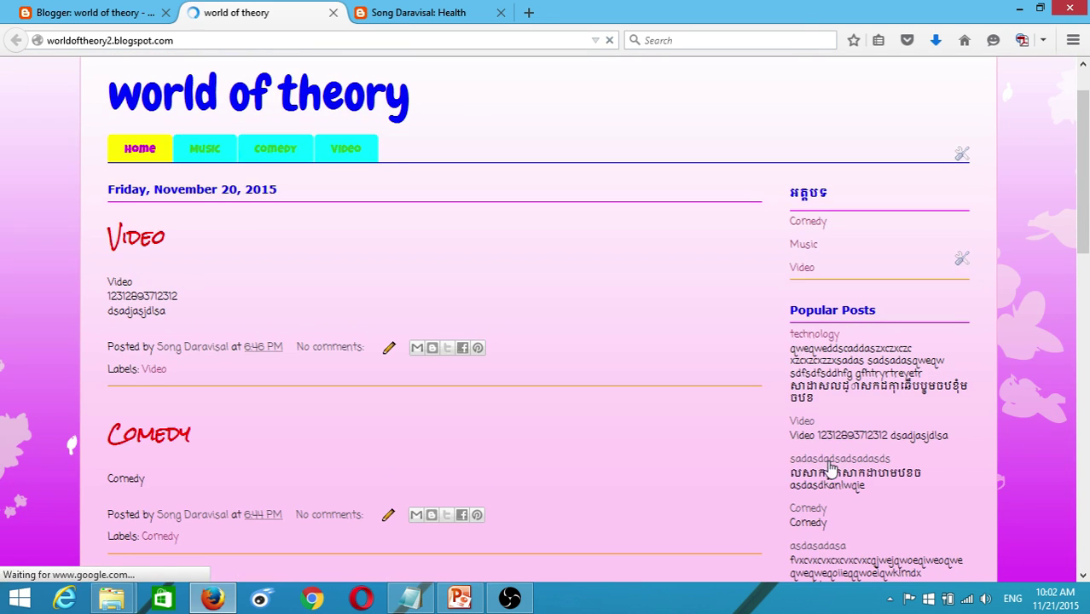
scroll(831, 468, "down", 3)
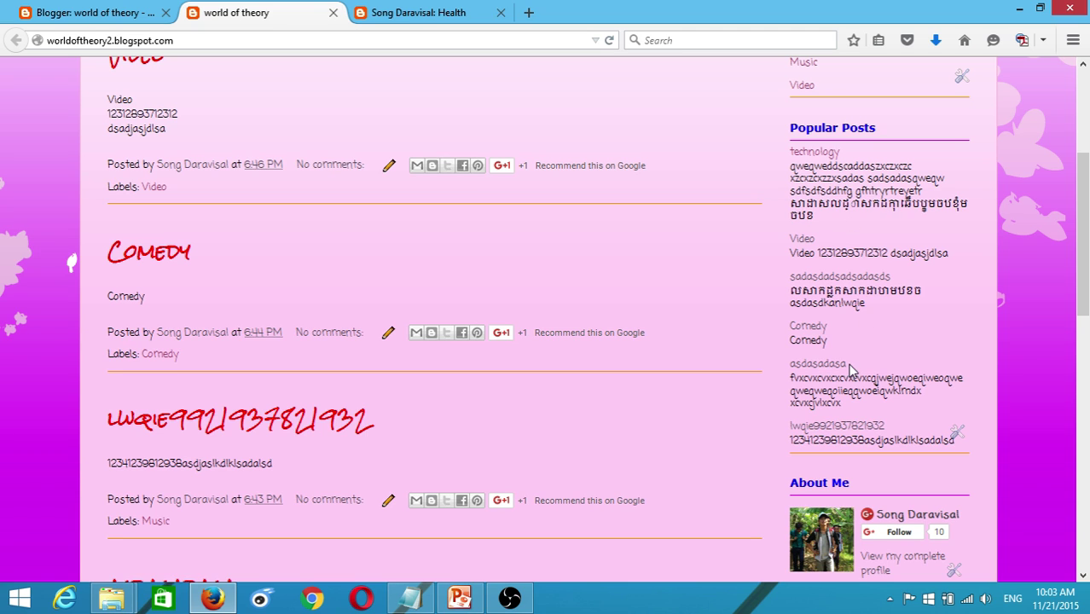
mouse_move(790, 378)
left_mouse_down()
mouse_move(863, 380)
mouse_move(944, 402)
left_mouse_up()
left_click(478, 17)
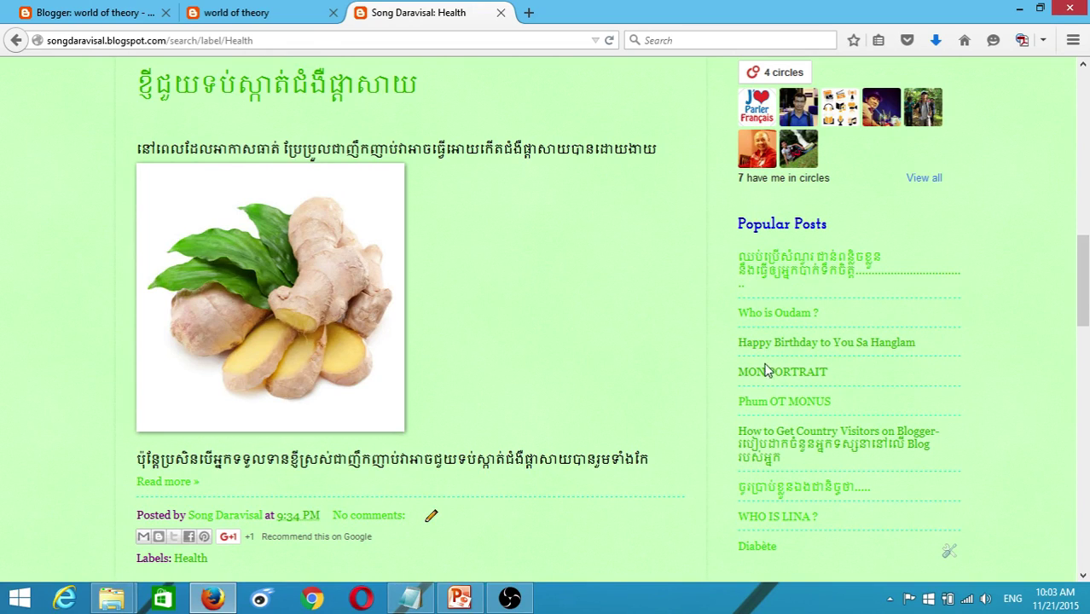
scroll(778, 388, "down", 2)
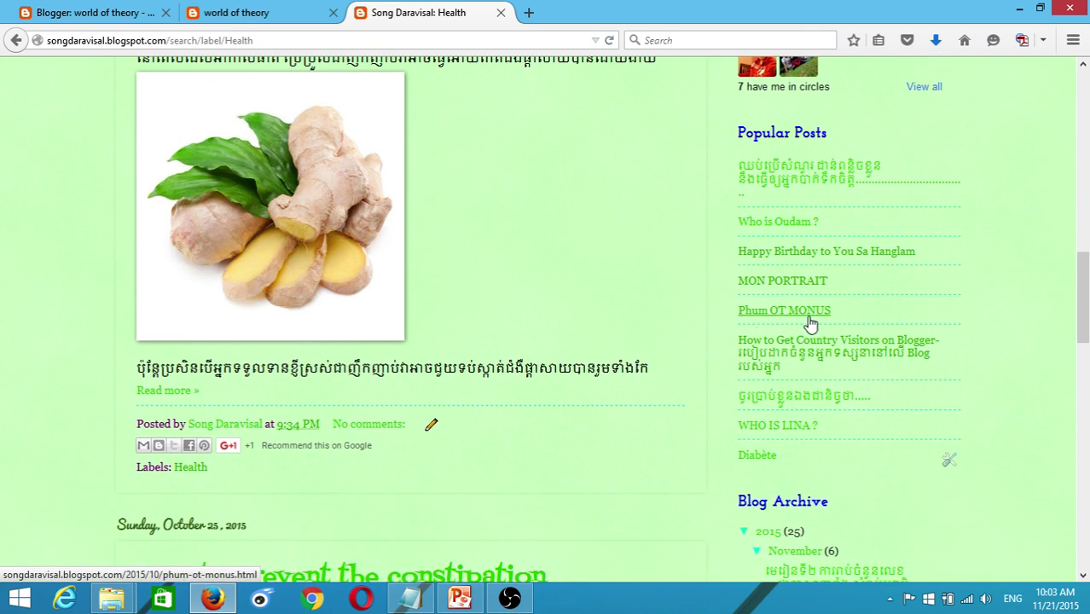
left_click(256, 12)
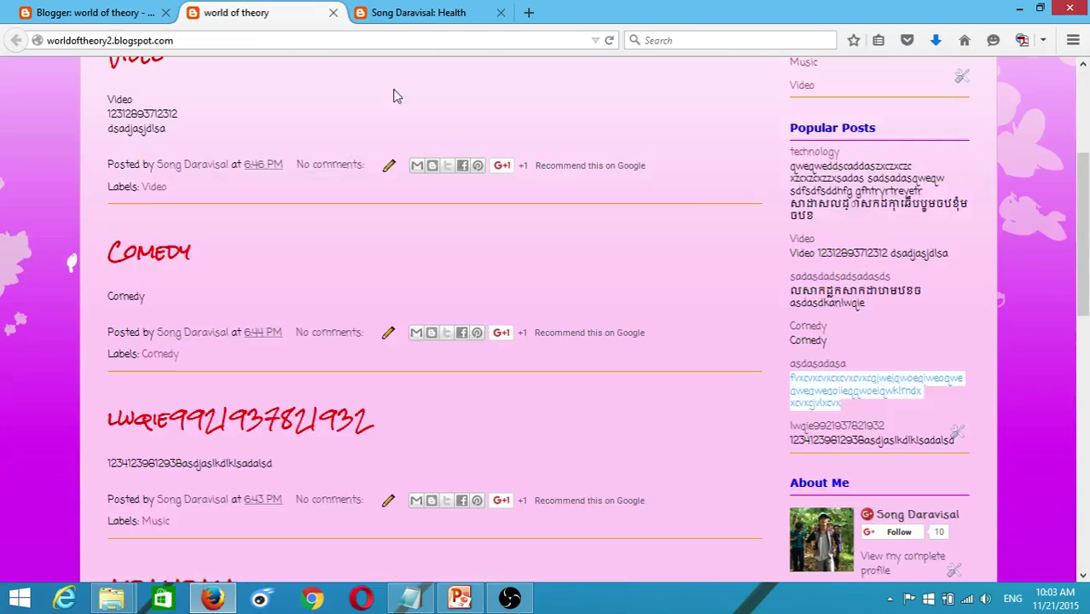
- Turn off image thumbnails and snippets in the Popular Posts gadget settings and save
left_click(957, 435)
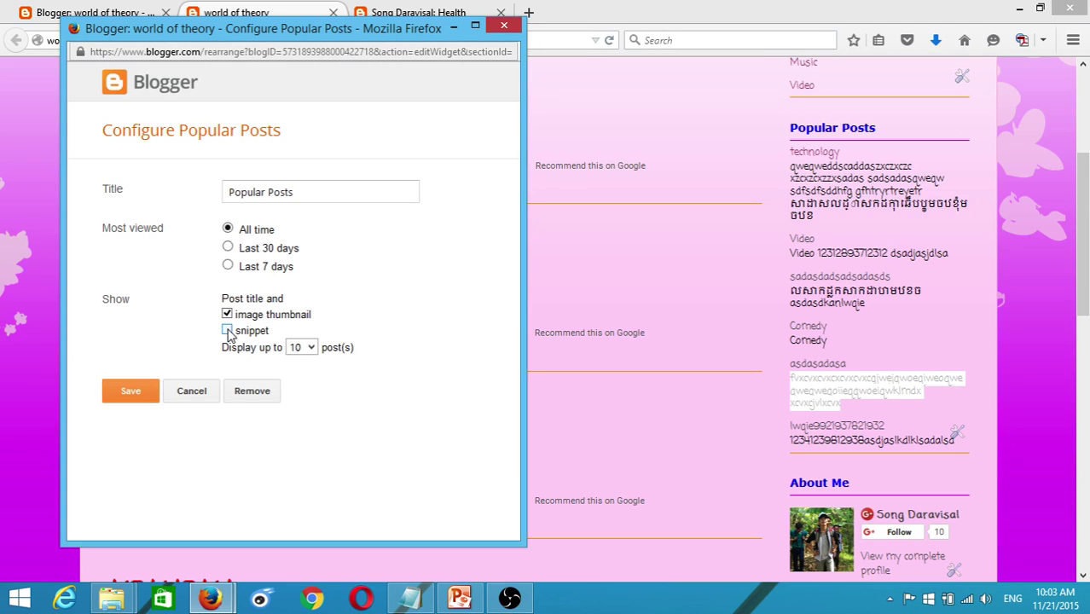
left_click(132, 392)
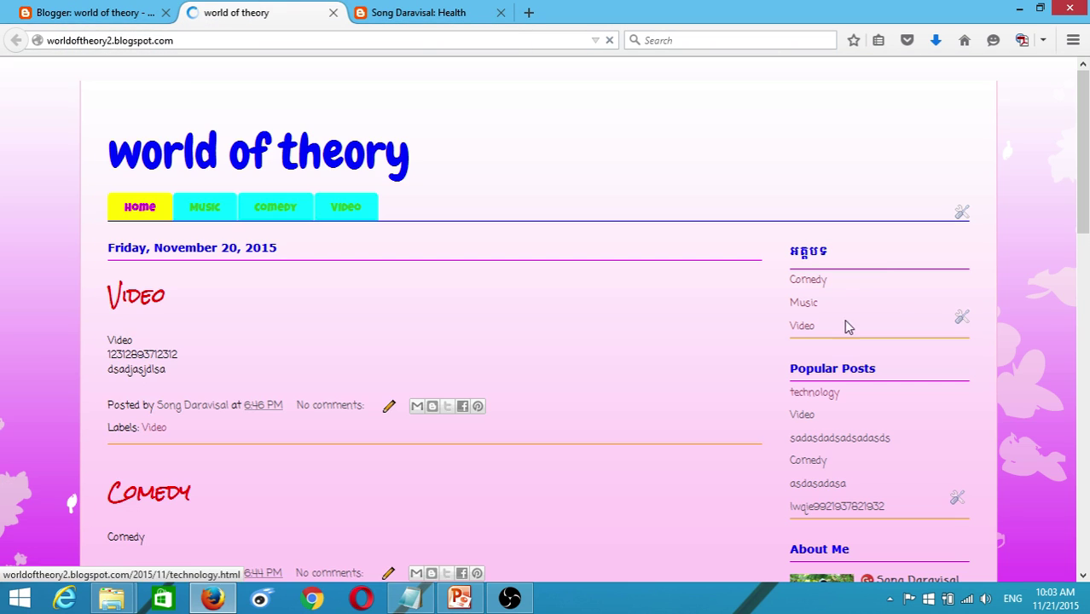
- Reload the live blog with F5 and check that Popular Posts now lists titles only
scroll(887, 272, "down", 5)
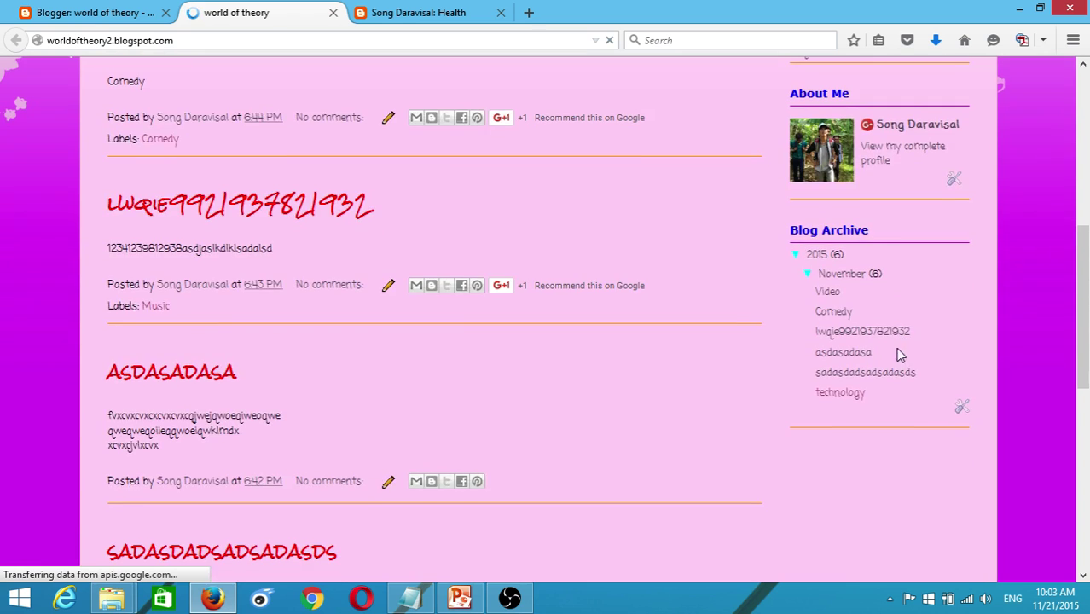
scroll(828, 281, "up", 3)
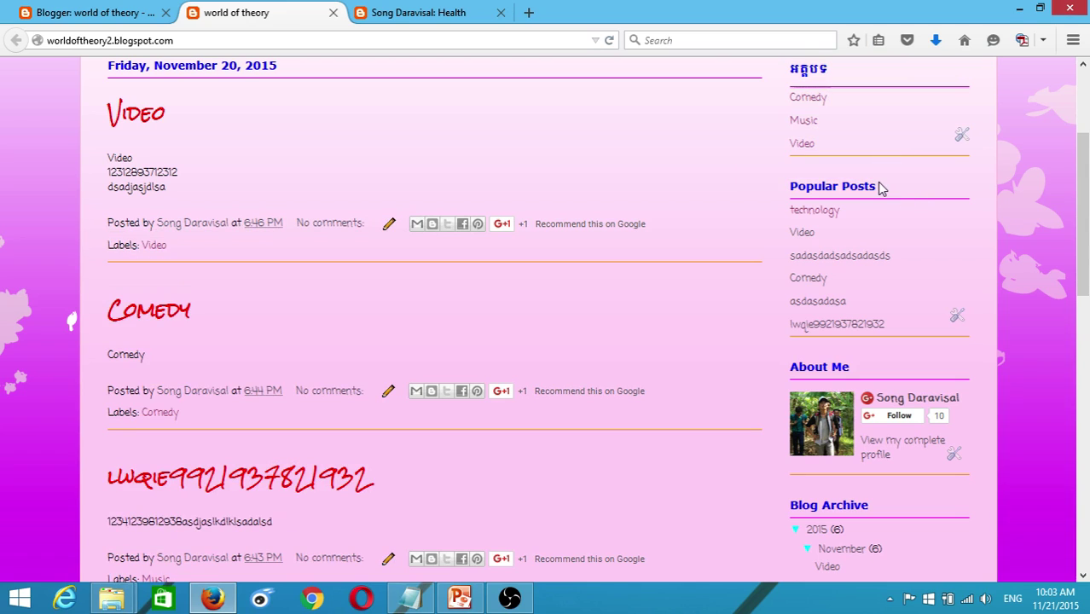
left_click_drag(880, 188, 803, 180)
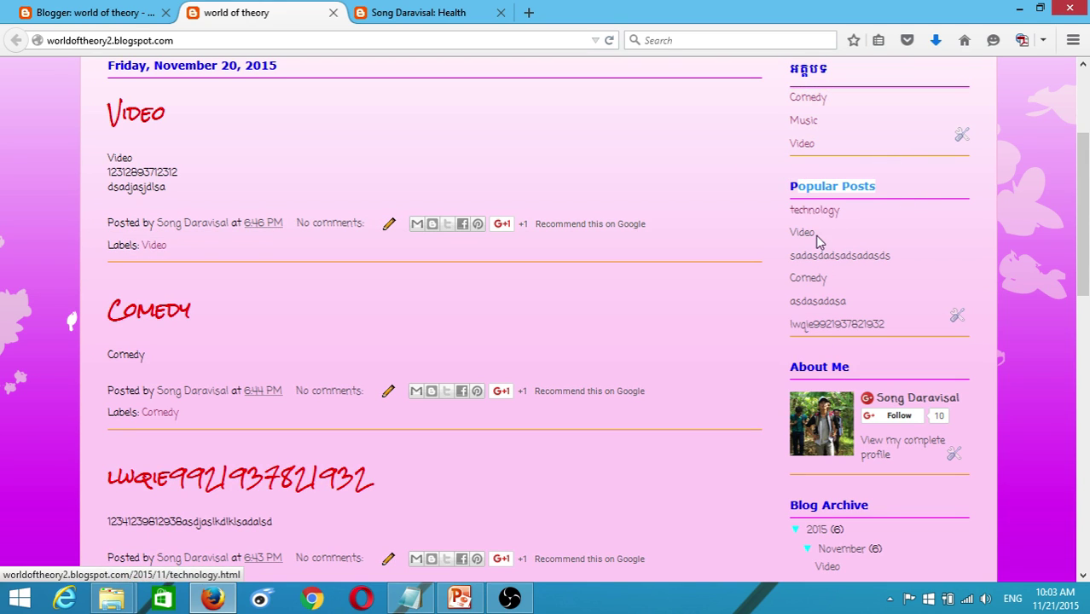
key("F5")
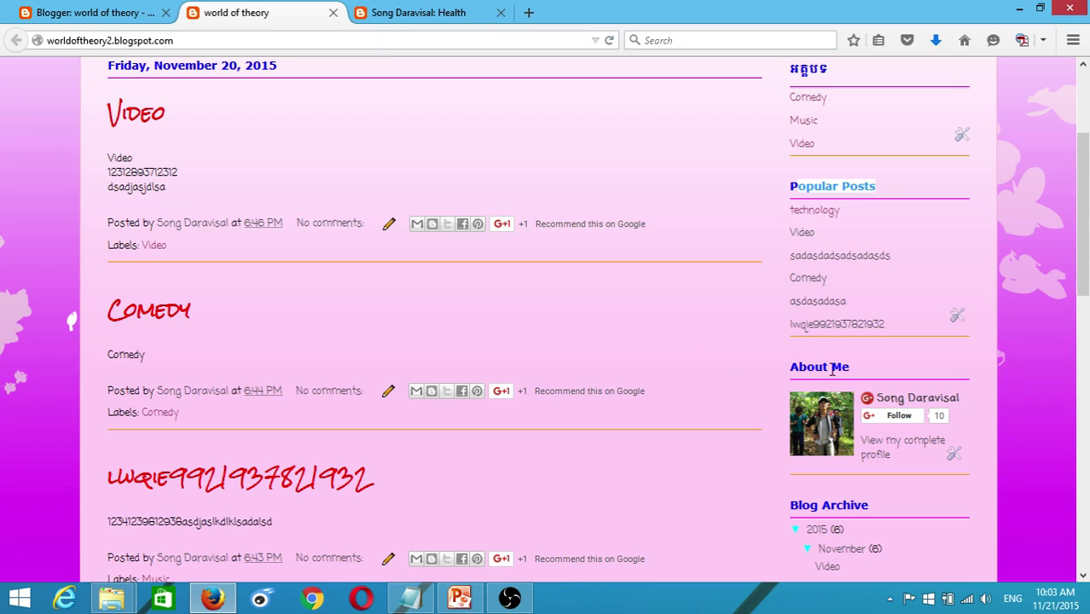
scroll(365, 214, "up", 4)
scroll(375, 200, "down", 10)
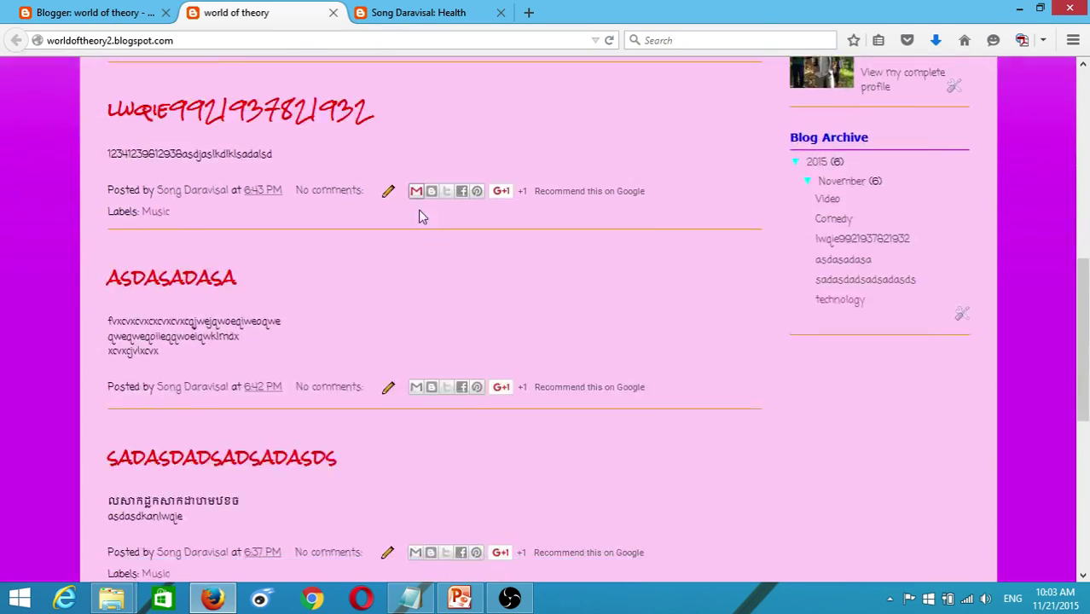
scroll(447, 205, "up", 10)
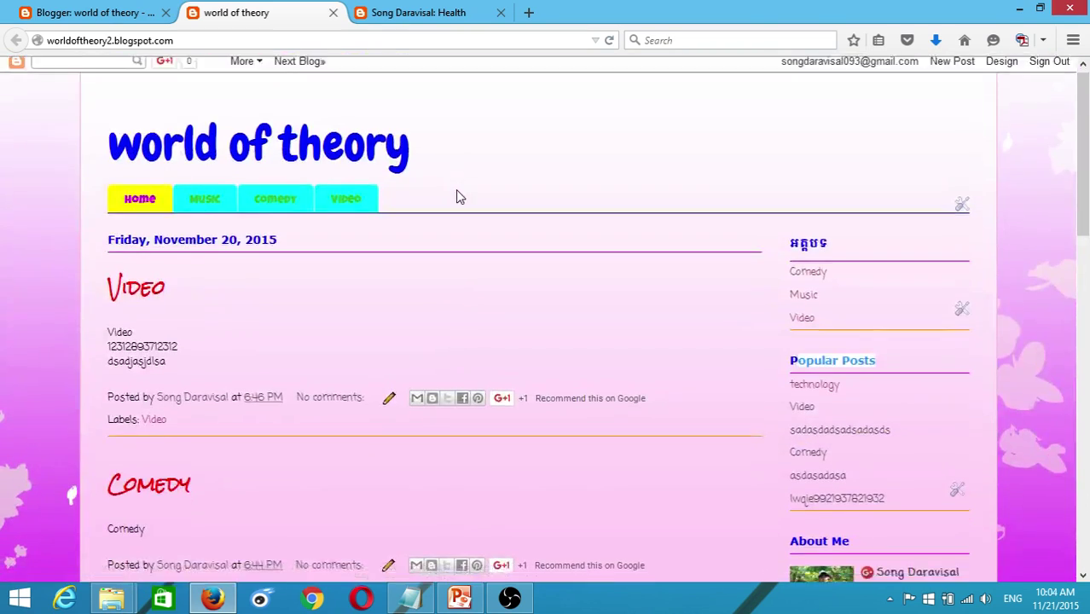
scroll(459, 191, "down", 4)
scroll(462, 191, "up", 4)
scroll(465, 192, "down", 5)
scroll(550, 199, "up", 5)
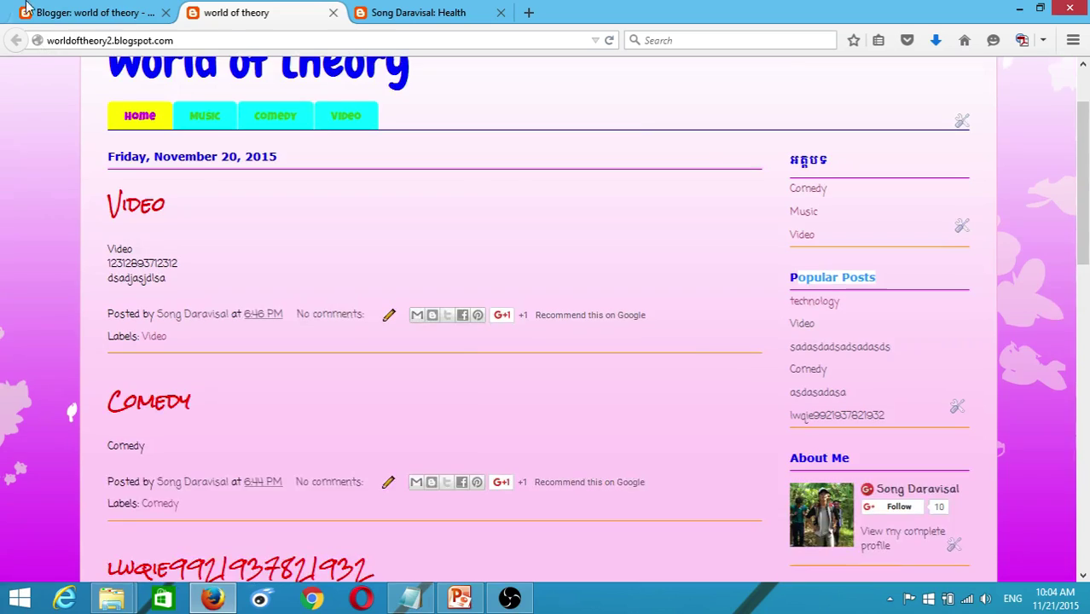
- Return to the Blogger Layout page and open the Posts list for world of theory
left_click(94, 12)
scroll(162, 230, "up", 2)
scroll(158, 241, "up", 3)
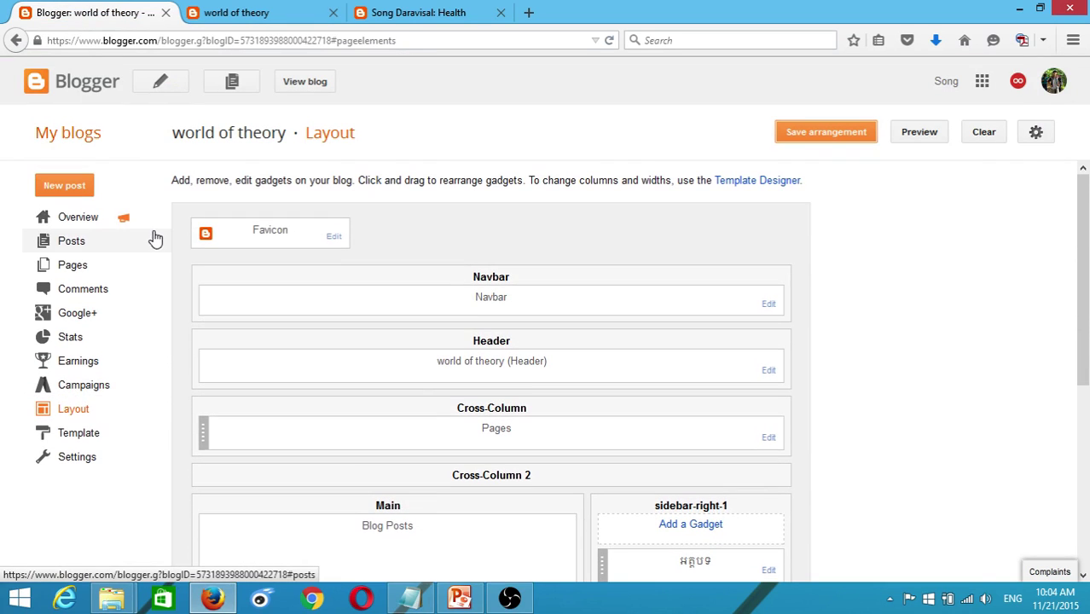
left_click(63, 243)
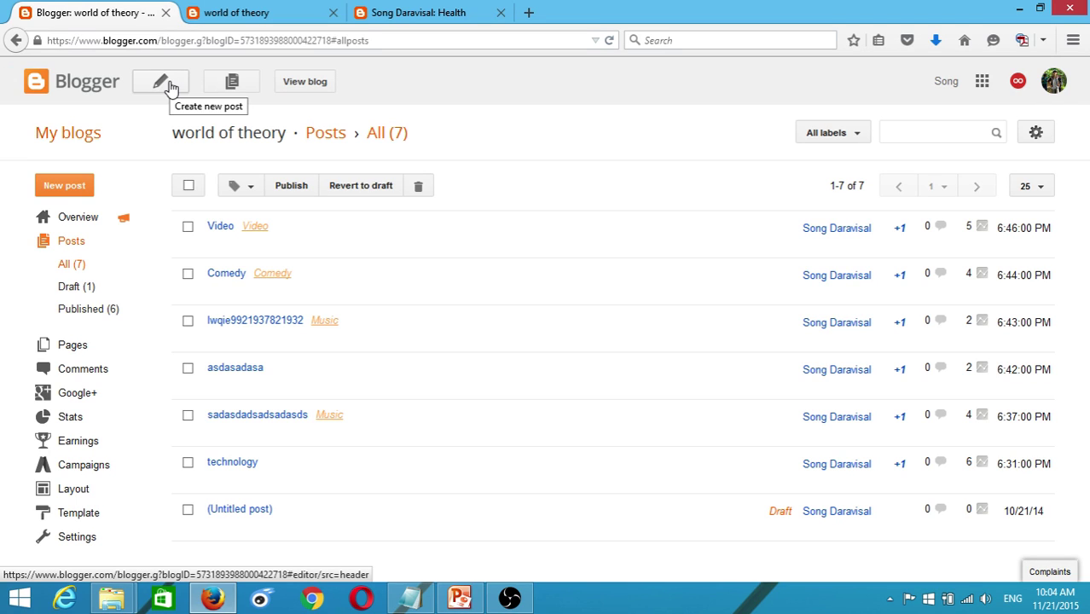
- Open google.com in a new tab and search for 'simple post'
left_click(529, 12)
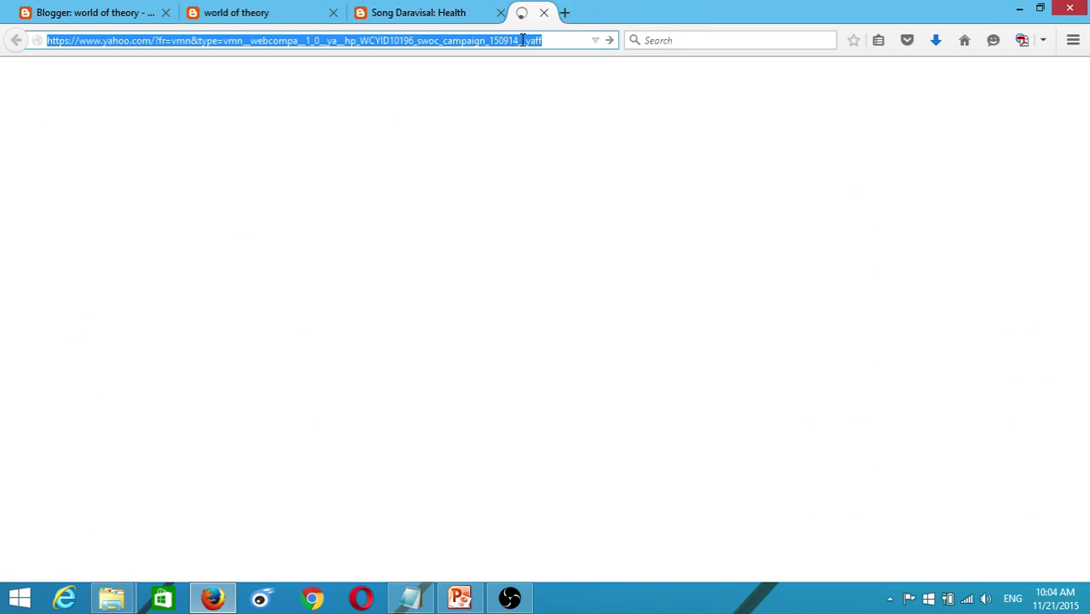
type("google.com/")
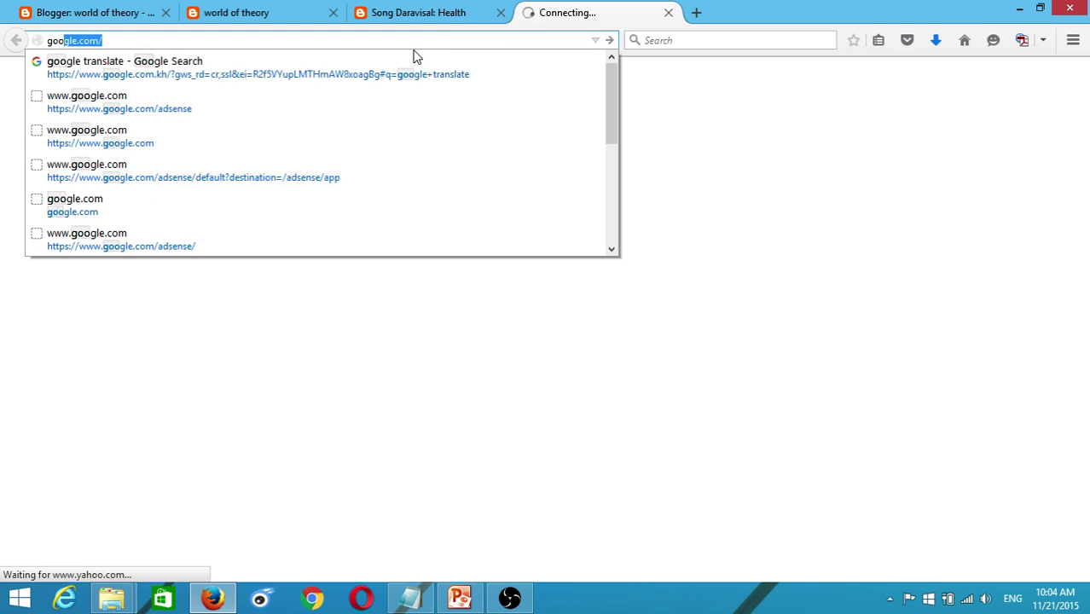
key("Return")
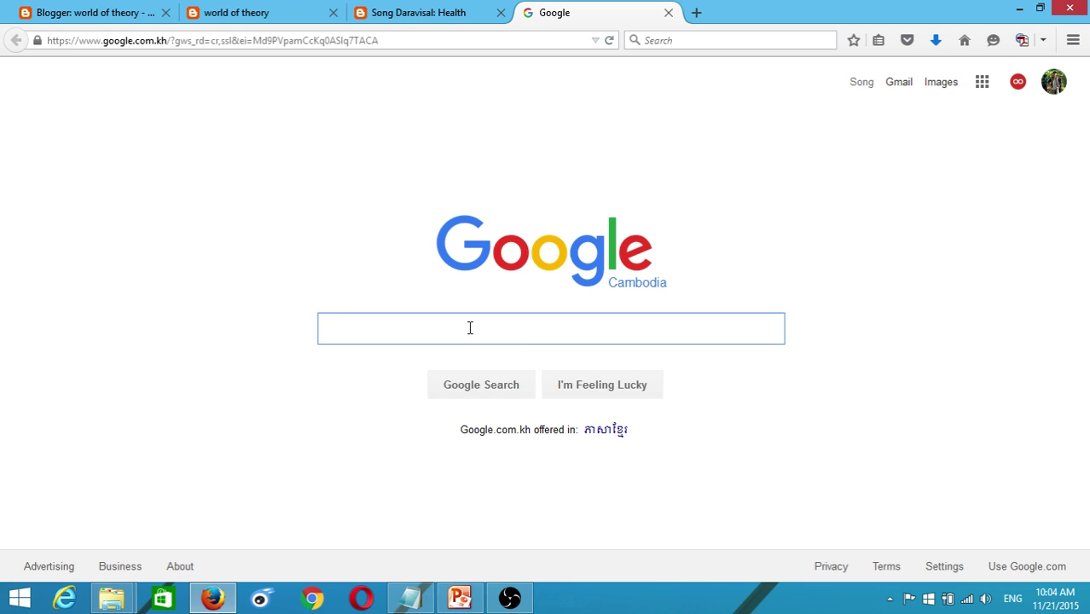
type("Pos")
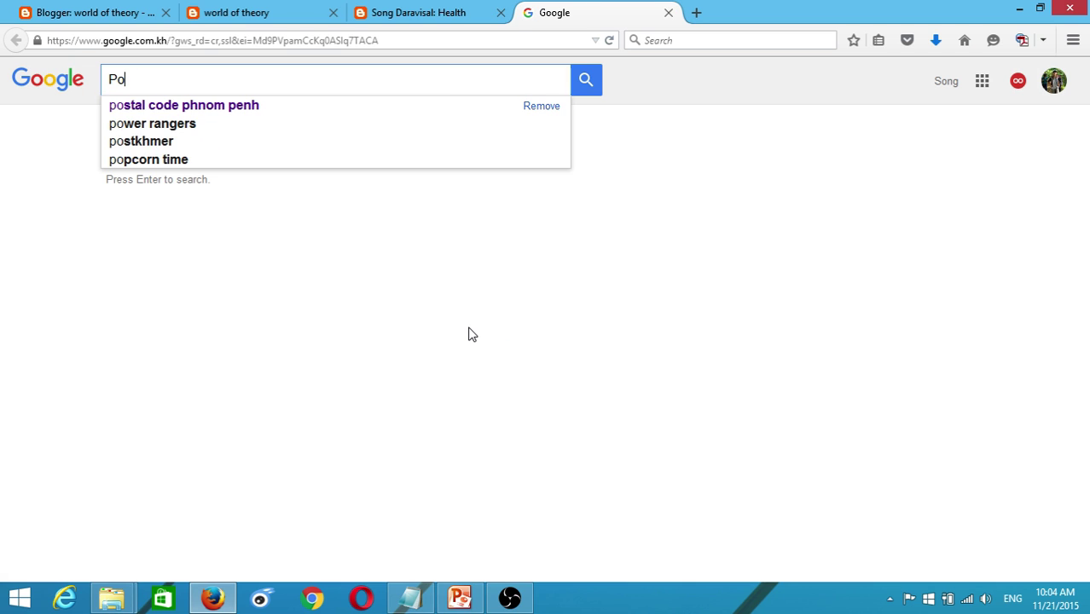
key("BackSpace")
key("BackSpace")
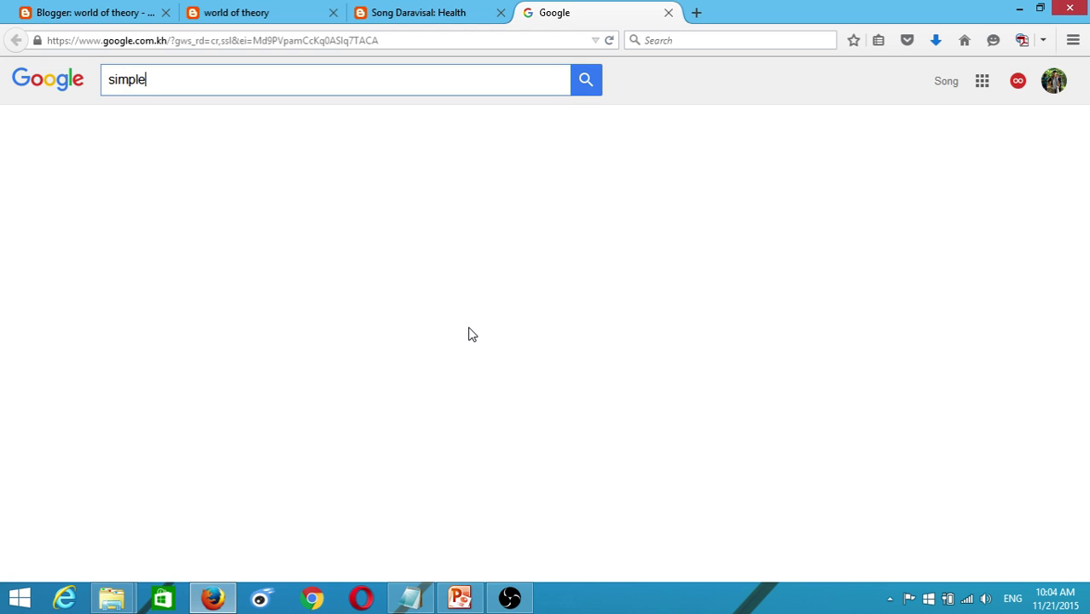
type("simple post")
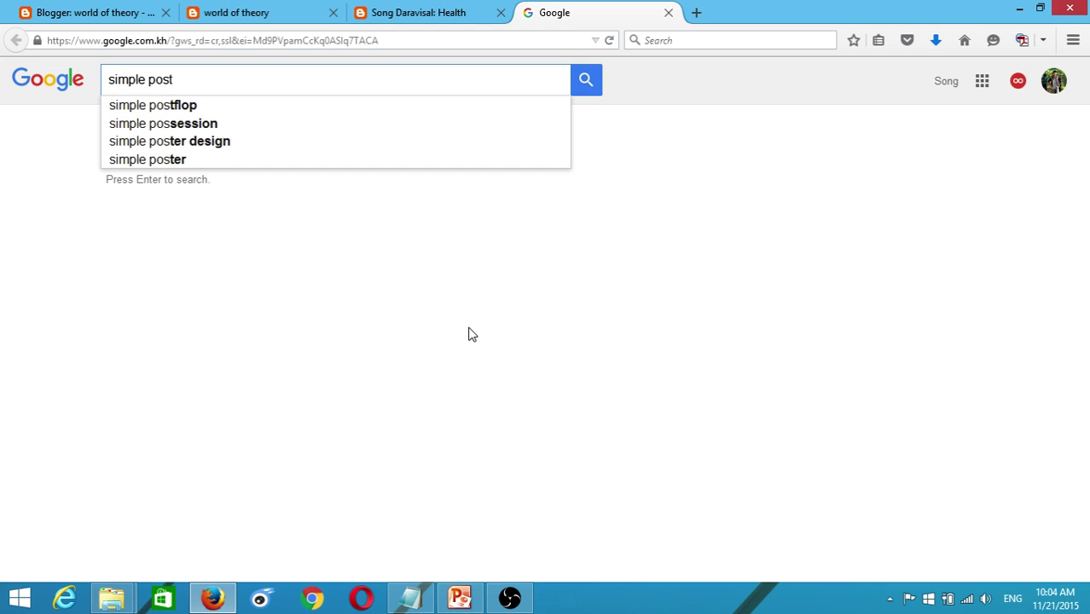
key("Return")
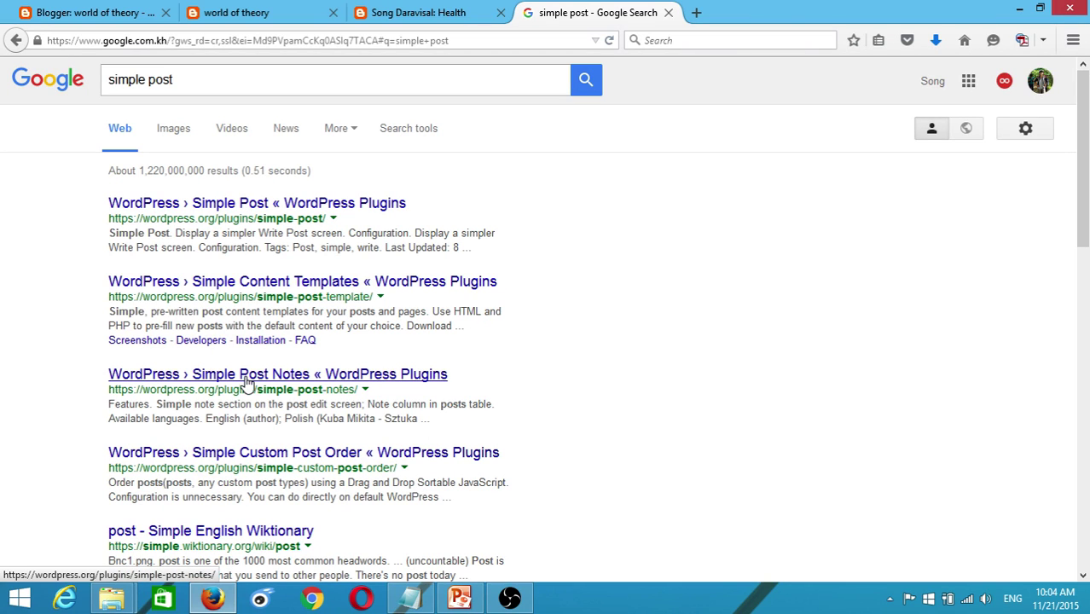
- Open the WordPress.org Simple Post plugin page from the results and look it over
scroll(255, 388, "down", 2)
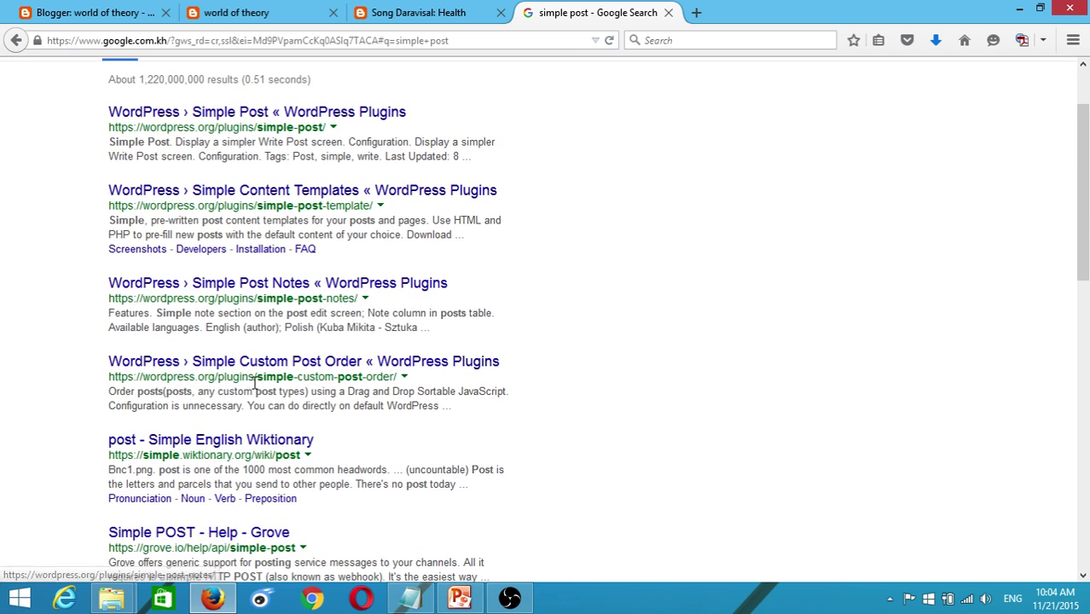
scroll(247, 223, "up", 2)
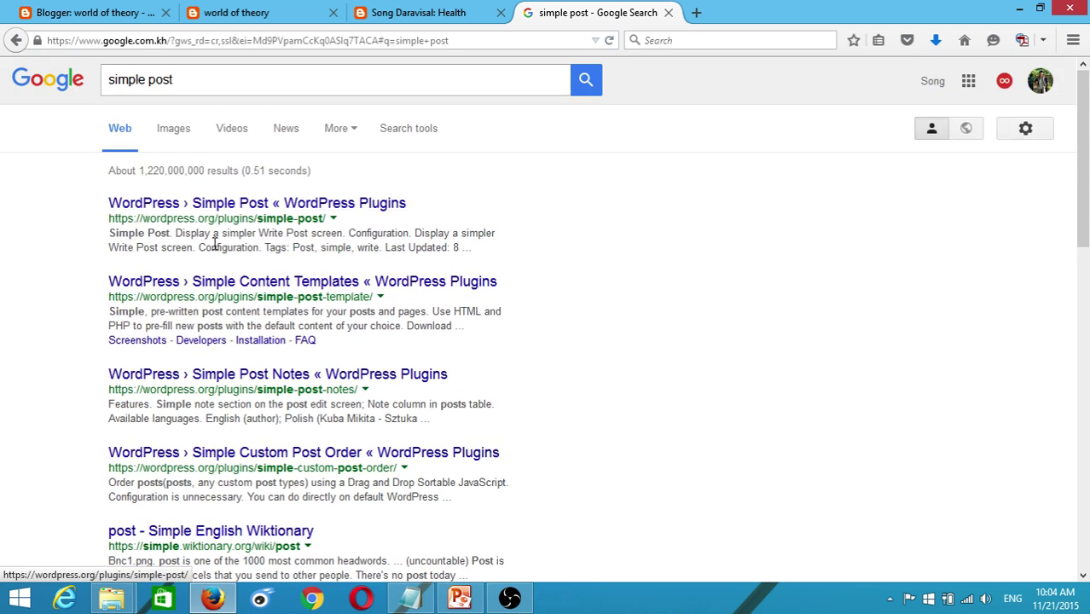
left_click(244, 209)
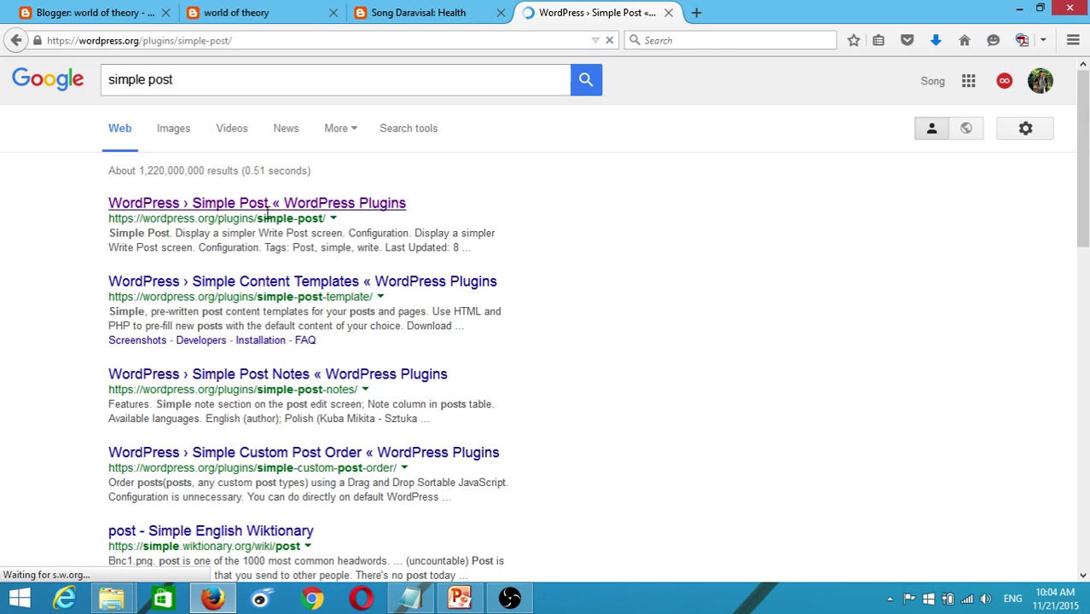
scroll(573, 181, "down", 2)
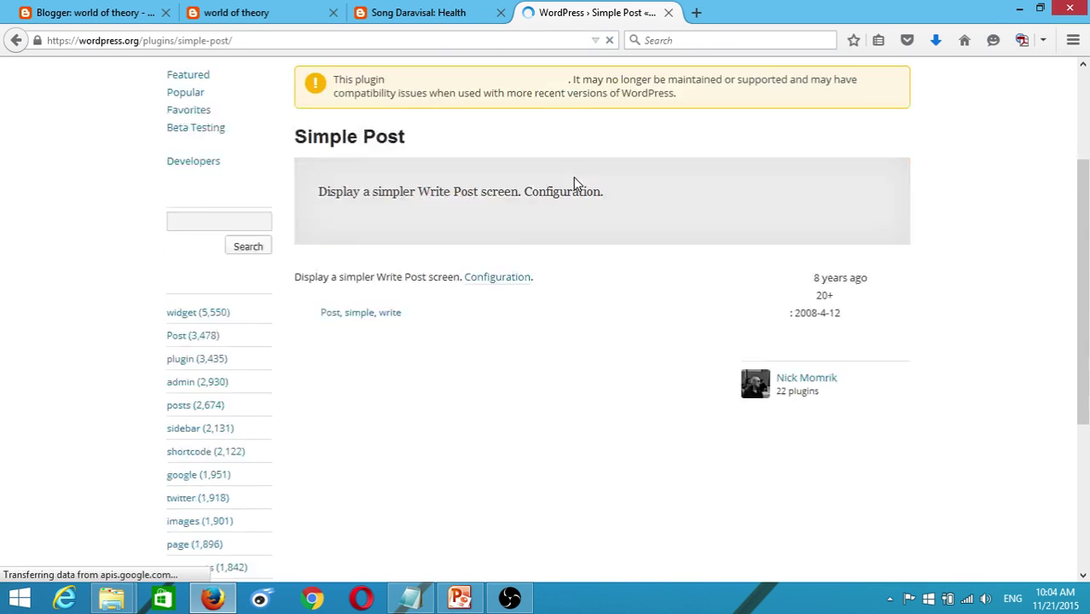
scroll(574, 183, "down", 3)
scroll(574, 183, "up", 5)
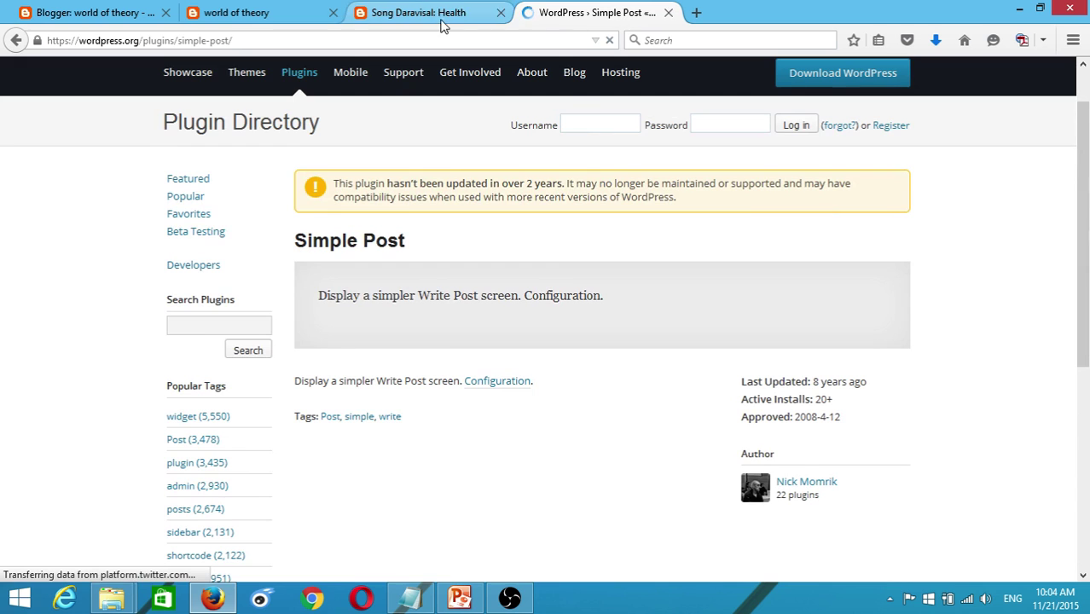
- Replace the query with 'sport', search, and scroll down to the Sport - CNN.com result
left_click(15, 40)
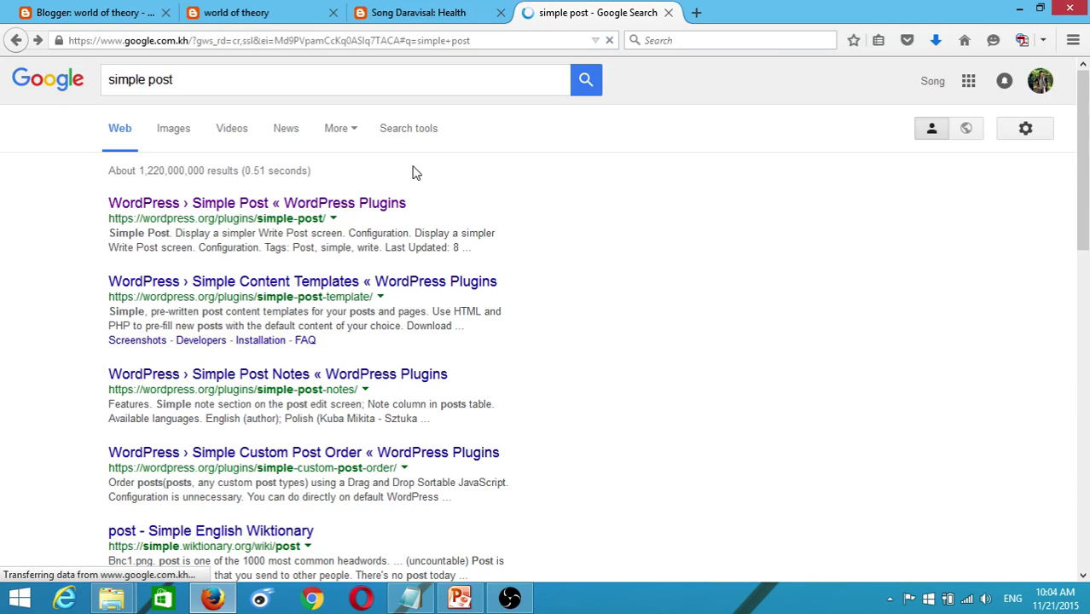
left_click_drag(171, 80, 83, 93)
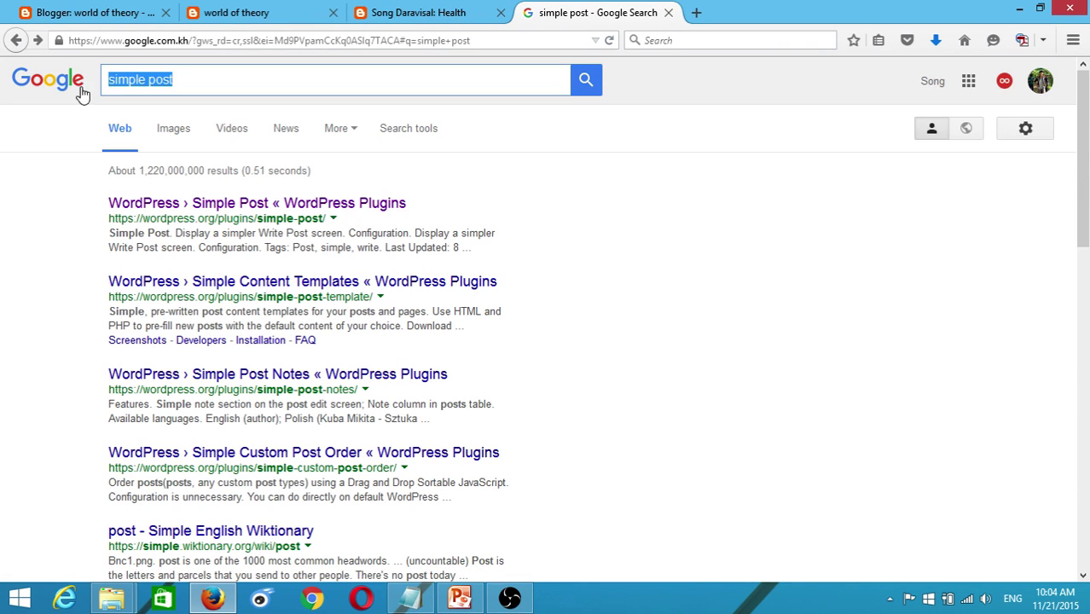
type("ar")
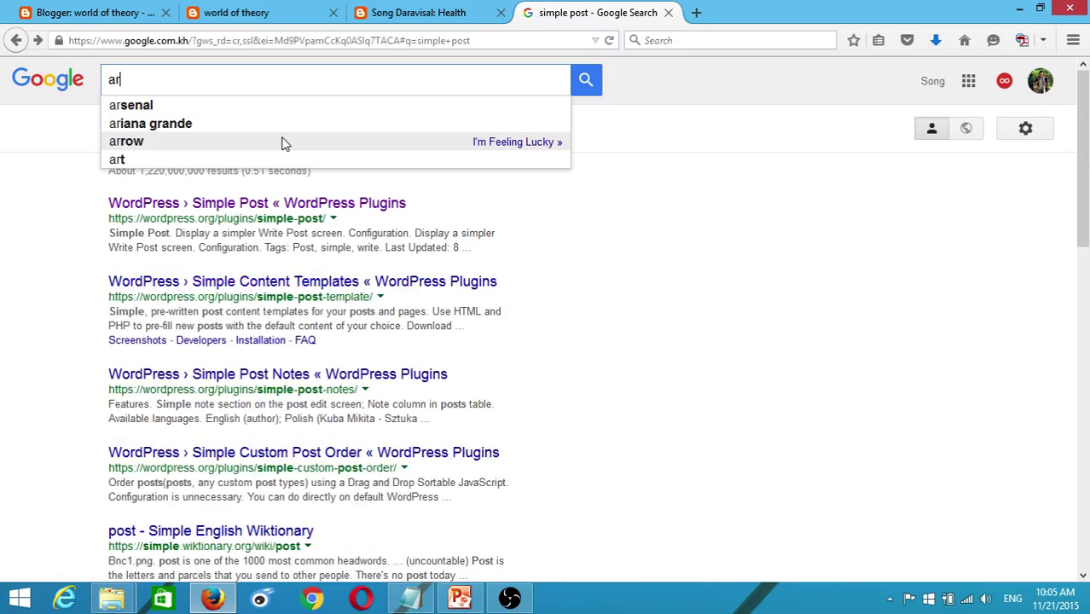
key("BackSpace")
key("BackSpace")
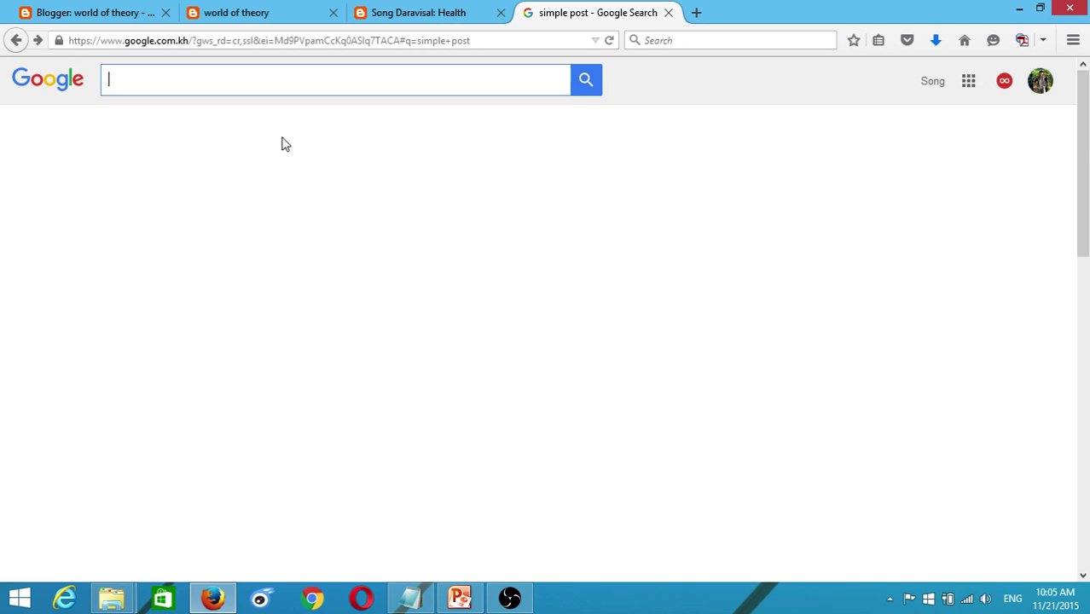
type("sport")
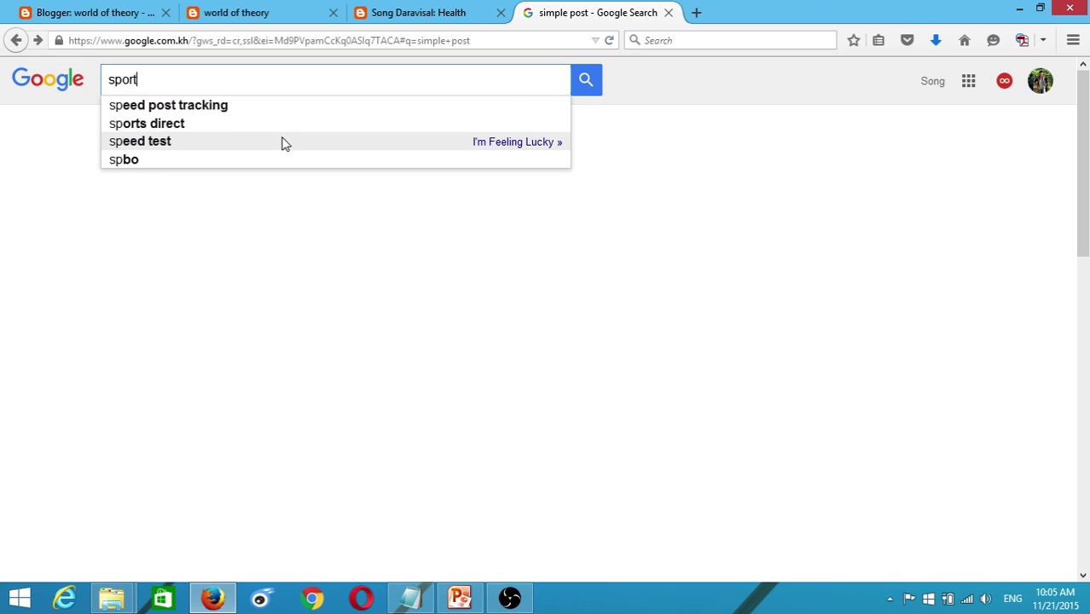
key("Return")
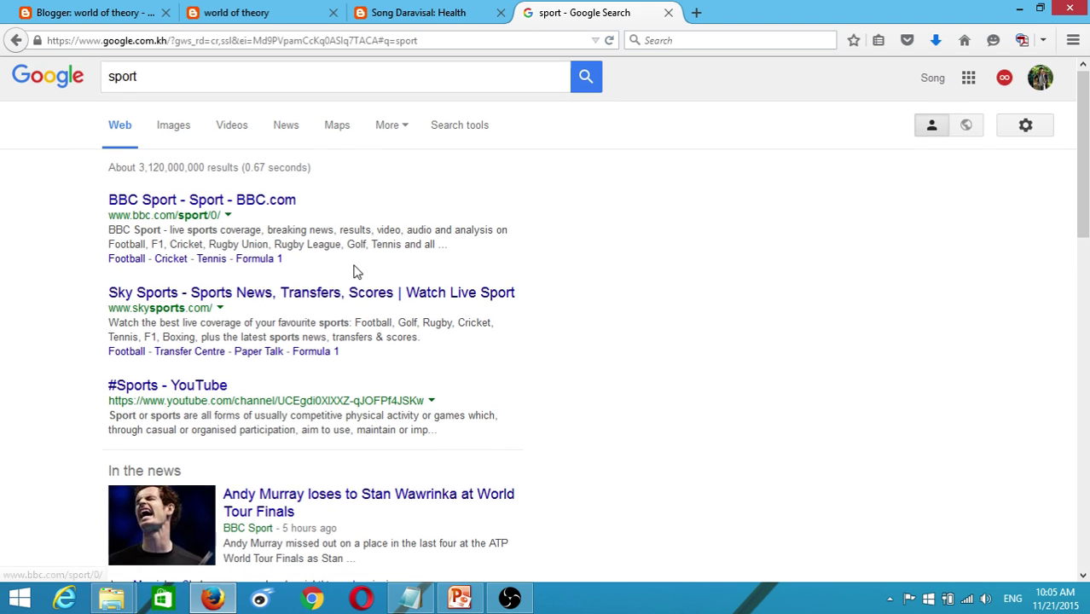
scroll(356, 271, "down", 10)
scroll(339, 275, "down", 3)
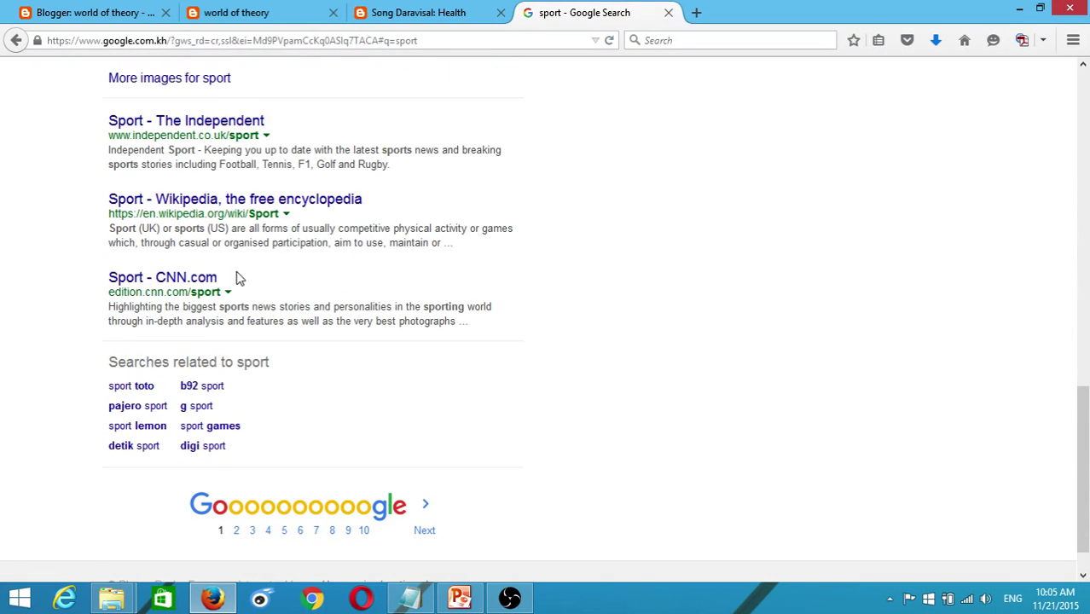
- Open CNN's sport page and the story about Nadal beating Ferrer
left_click(203, 290)
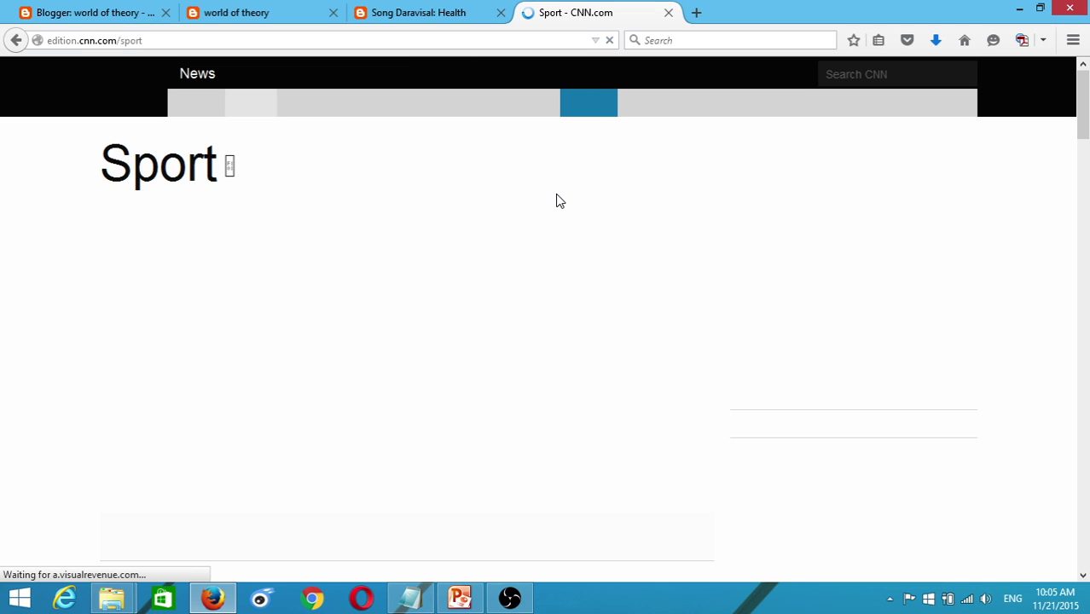
scroll(556, 202, "down", 5)
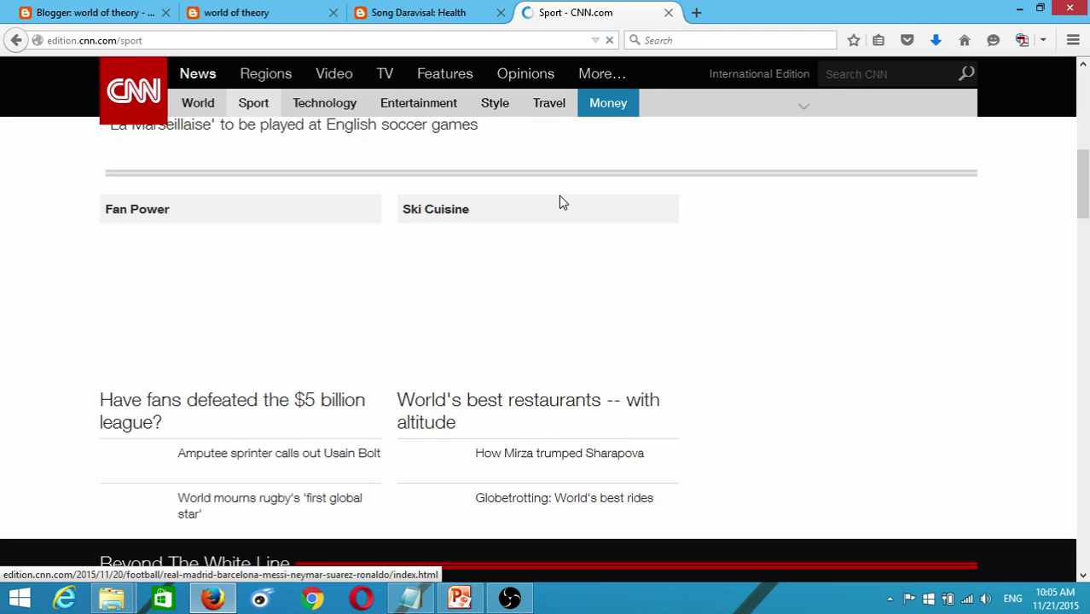
scroll(560, 202, "up", 4)
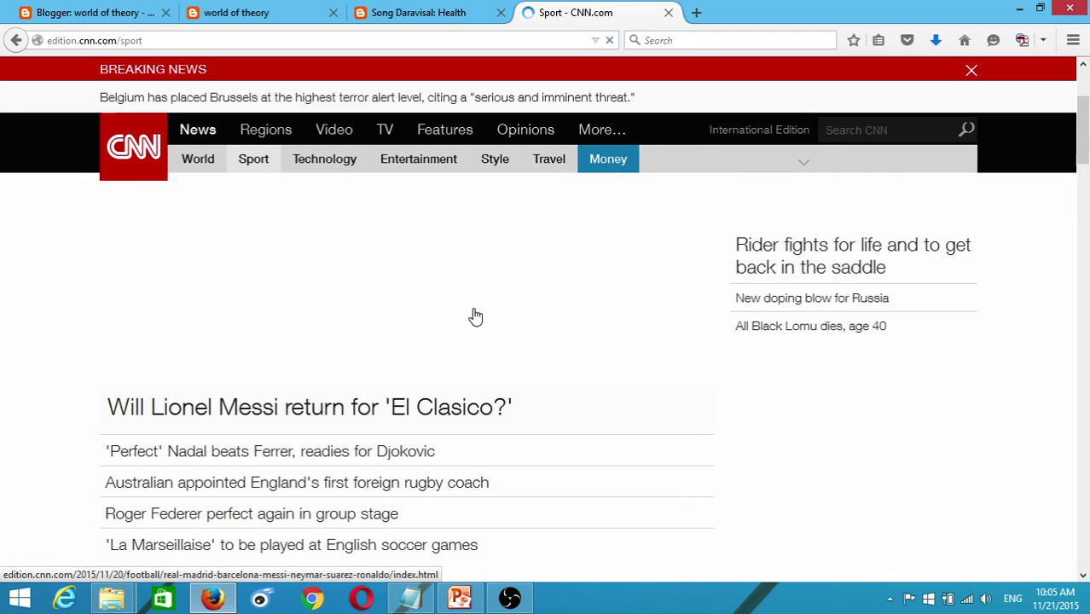
left_click(253, 454)
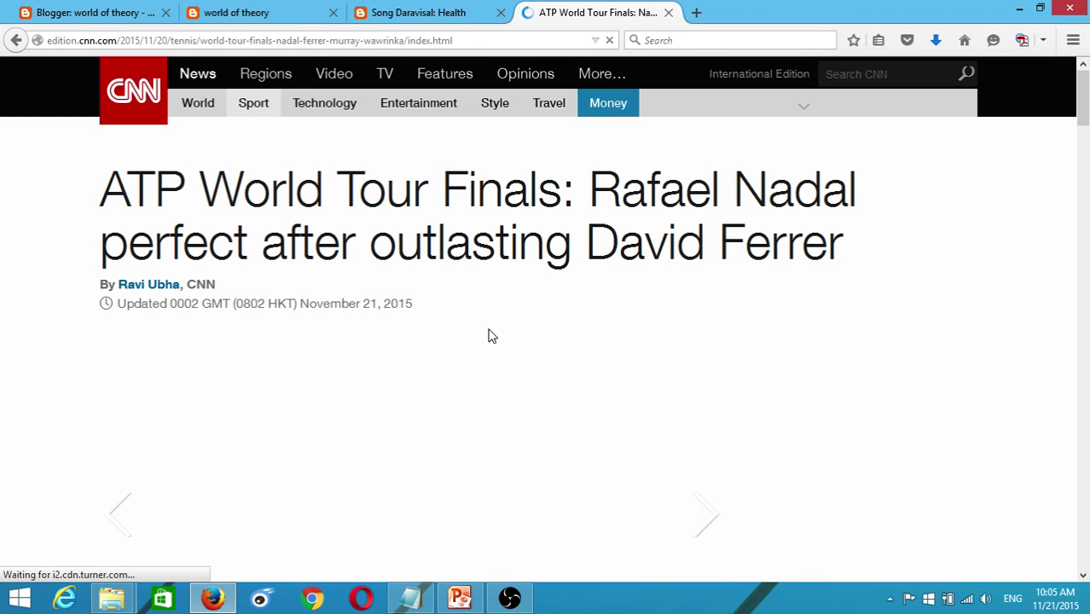
- Select the article paragraphs beginning 'It was a tricky situation for Nadal'
scroll(491, 337, "down", 3)
scroll(490, 336, "down", 4)
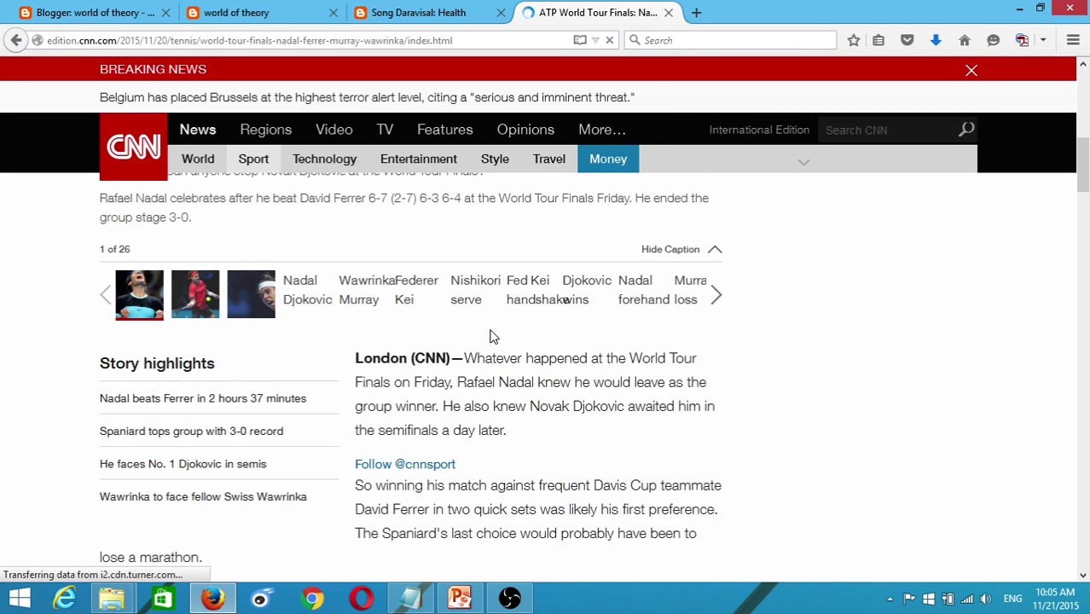
scroll(489, 351, "down", 6)
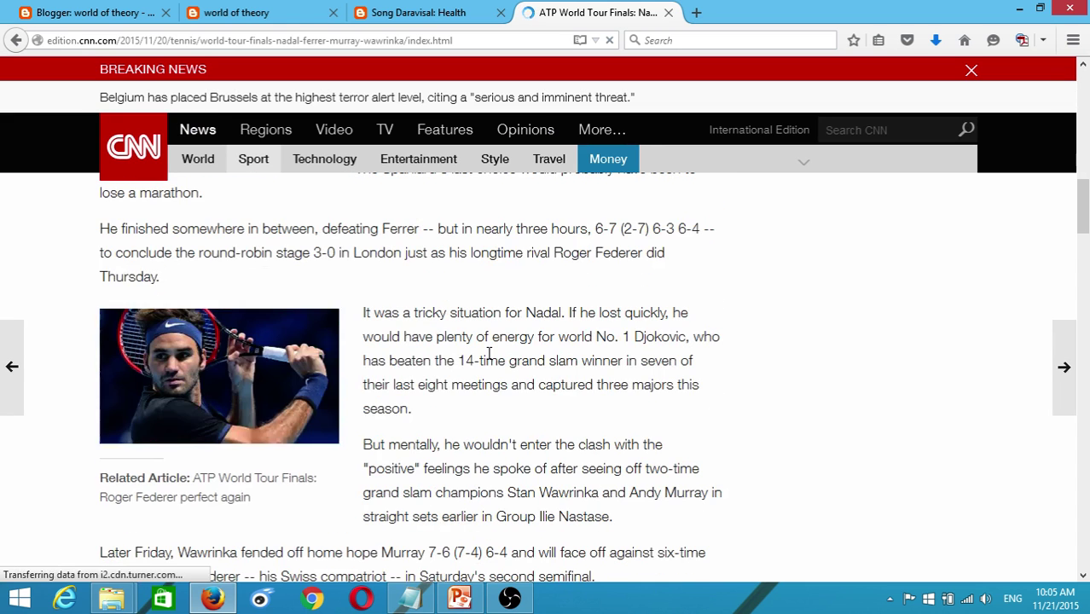
scroll(469, 356, "up", 3)
scroll(450, 360, "up", 3)
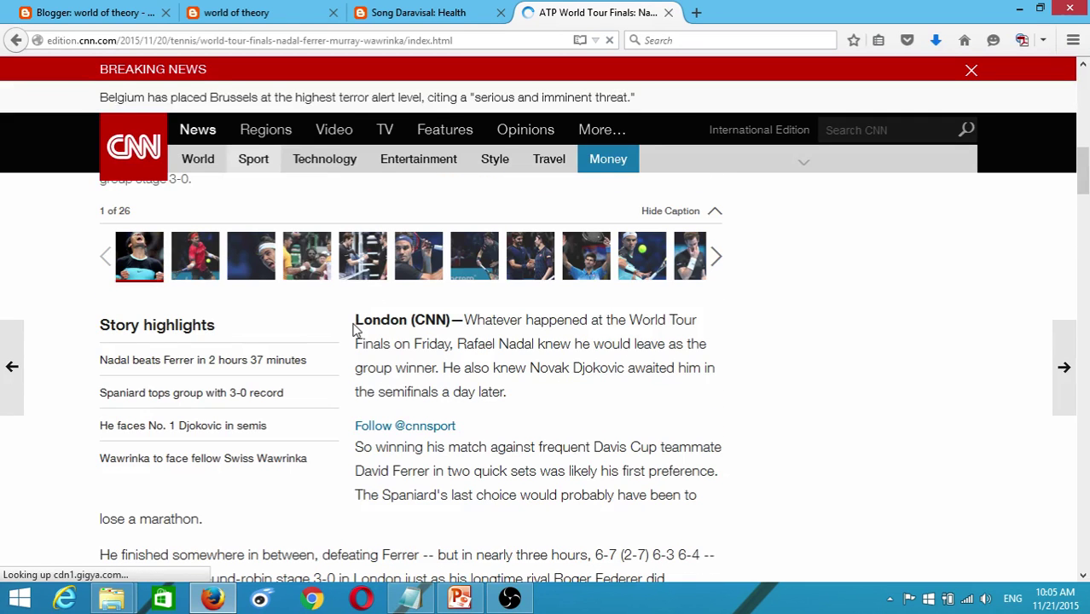
left_click_drag(355, 328, 556, 527)
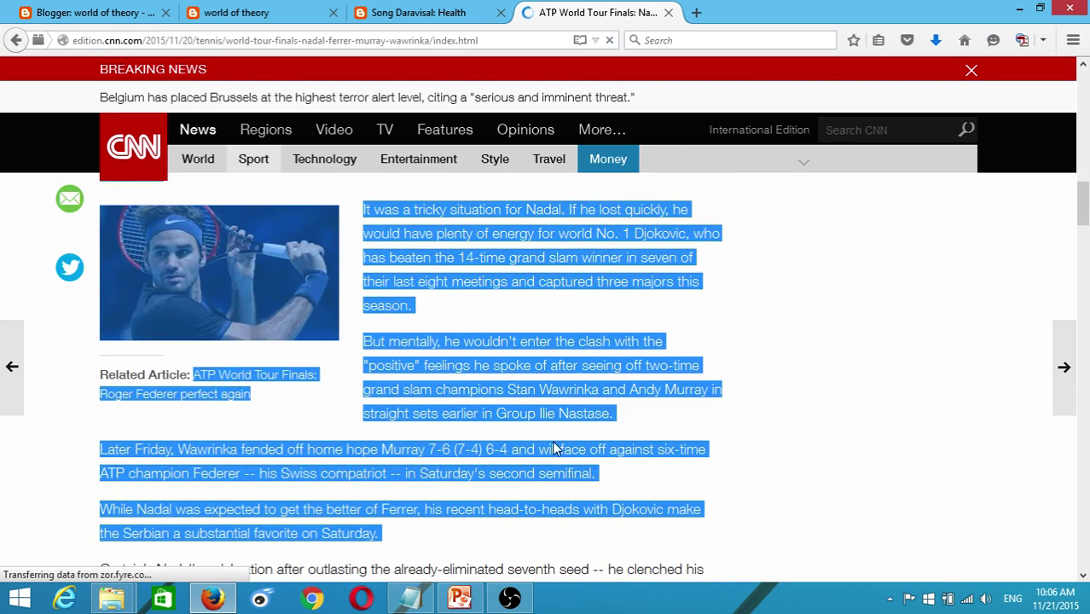
left_click(546, 180)
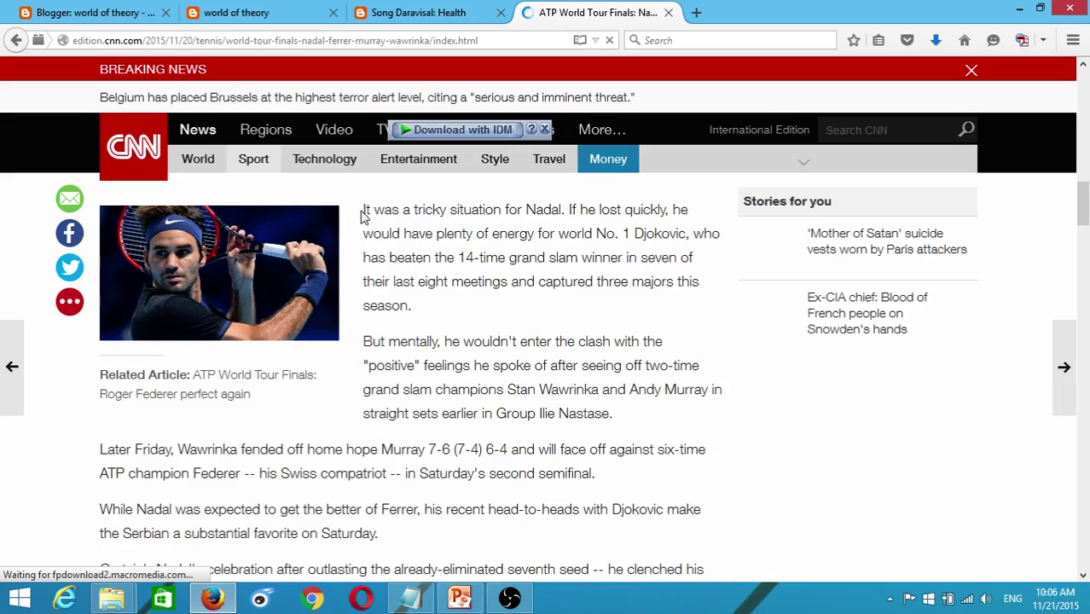
left_click_drag(364, 211, 520, 391)
left_click_drag(523, 438, 174, 7)
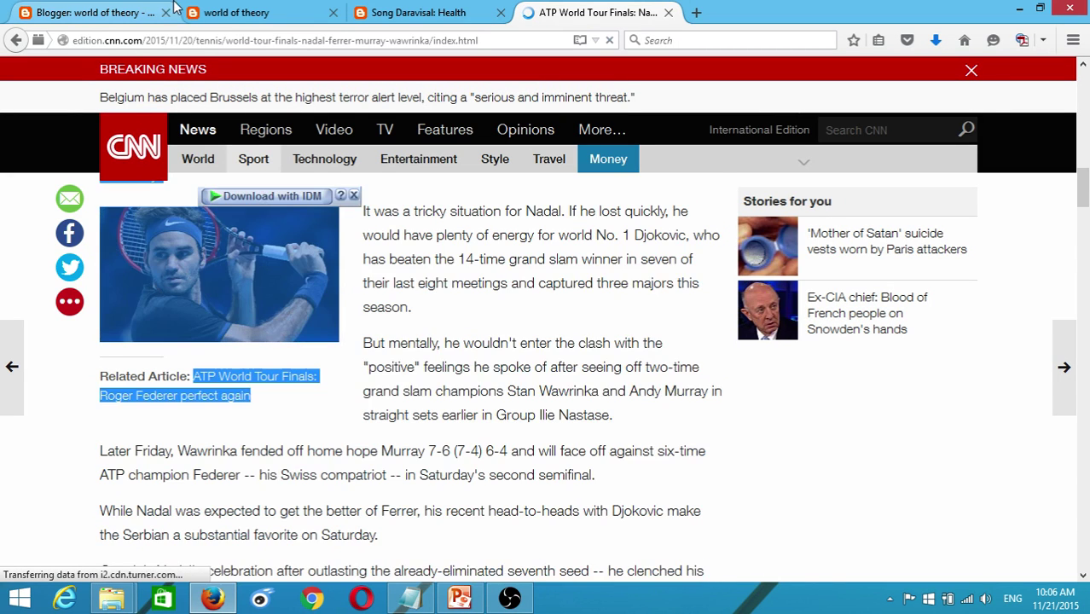
- Close the CNN tab, create a new world of theory post, and paste in the Nadal paragraphs
left_click(226, 12)
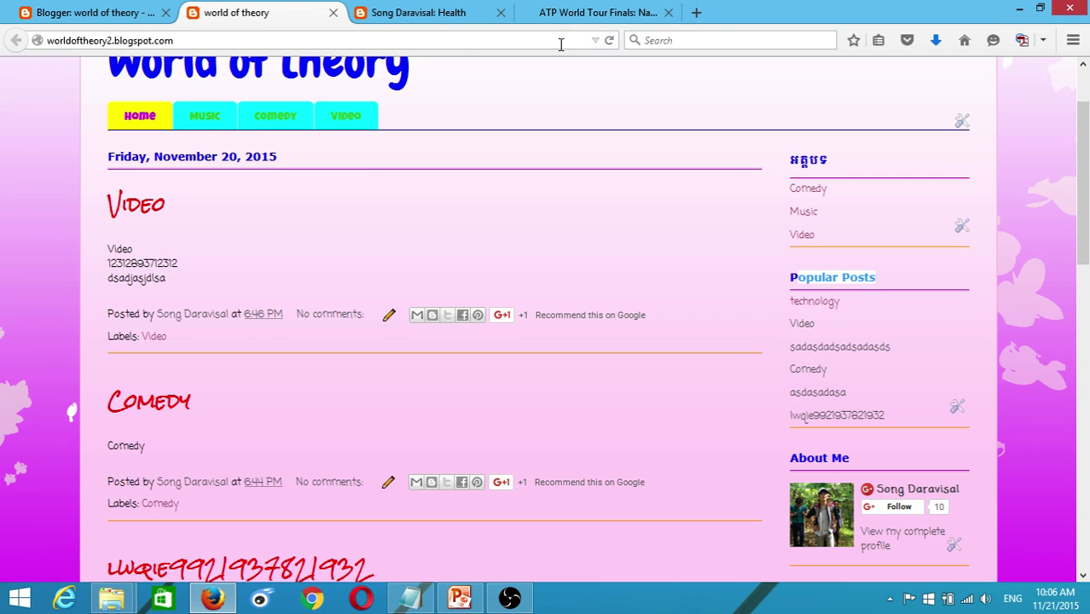
left_click(668, 12)
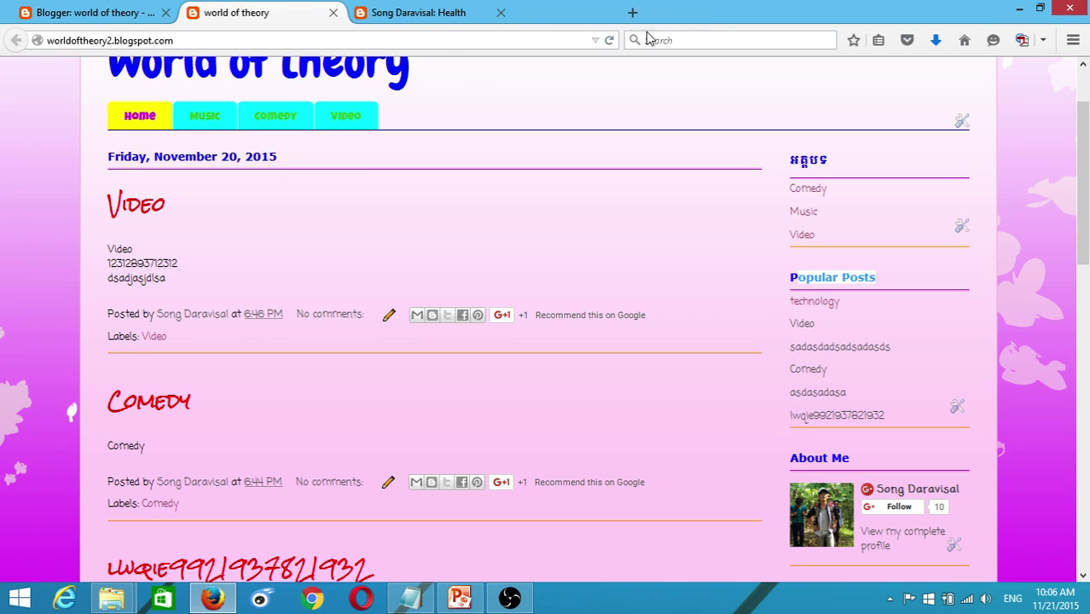
left_click(76, 13)
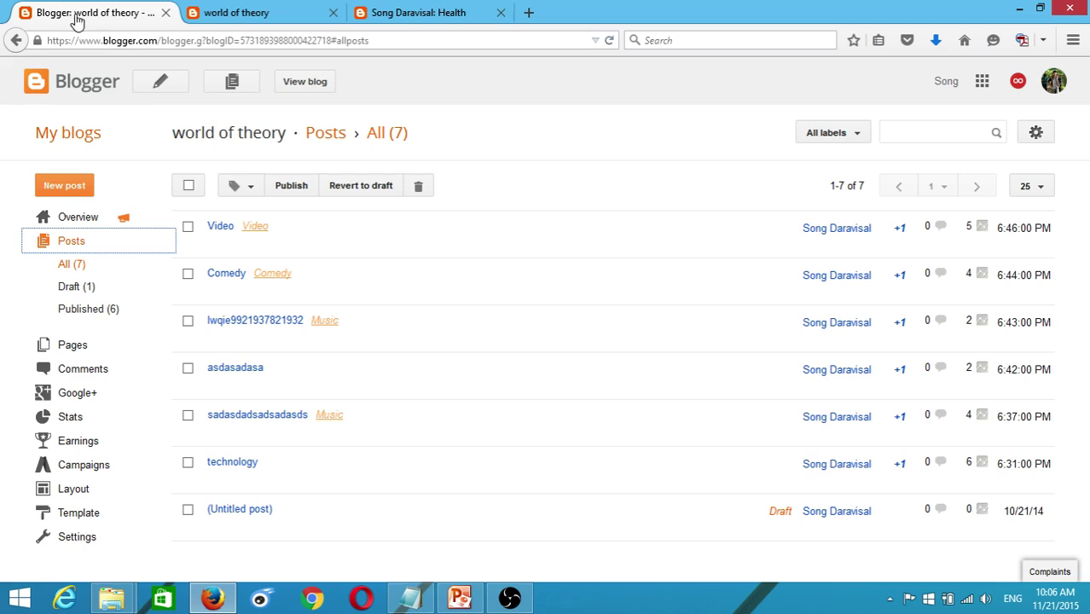
left_click(159, 84)
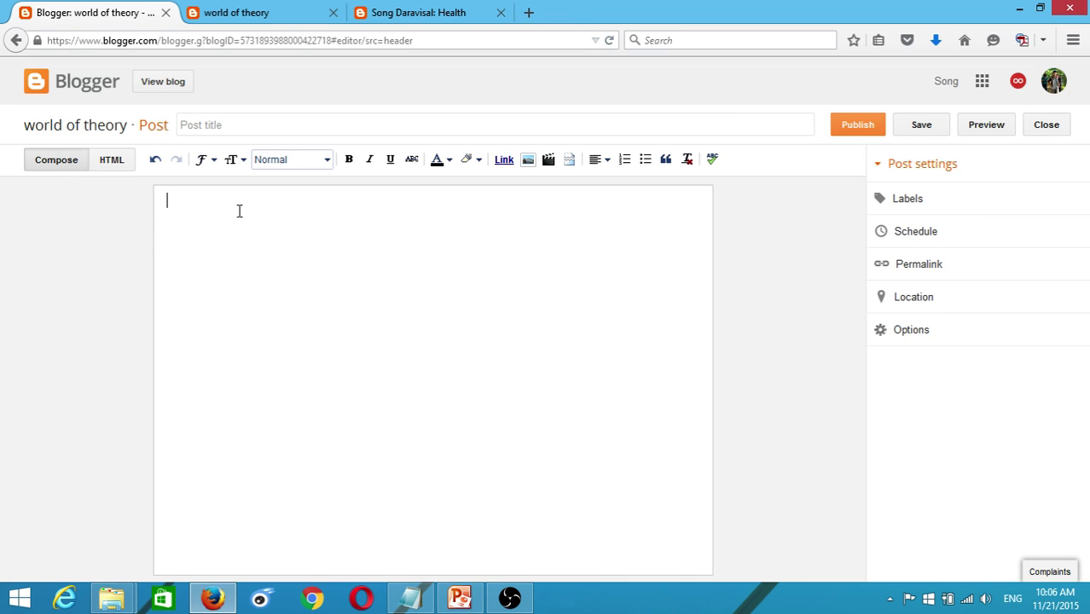
type("It was a tricky situation for Nadal. If he lost quickly, he would have plenty of energy for world No. 1 Djokovic, who has beaten the 14-time grand slam winner in seven of their last eight meetings and captured three majors this season. But mentally, he wouldn't enter the clash with the \"positive\" feelings he spoke of after seeing off two-time grand slam champions Stan Wawrinka and Andy Murray in straight sets earlier in Group Ilie Nastase. Later Friday, Wawrinka fended off home hope Murray 7-6 (7-4) 6-4 and will face off against six-time ATP champion Federer -- his Swiss compatriot -- in Saturday's second semifinal. While Nadal was expected to get the better of Ferrer, his recent head-to-heads with Djokovic make the Serbian a substantial favorite on Saturday.")
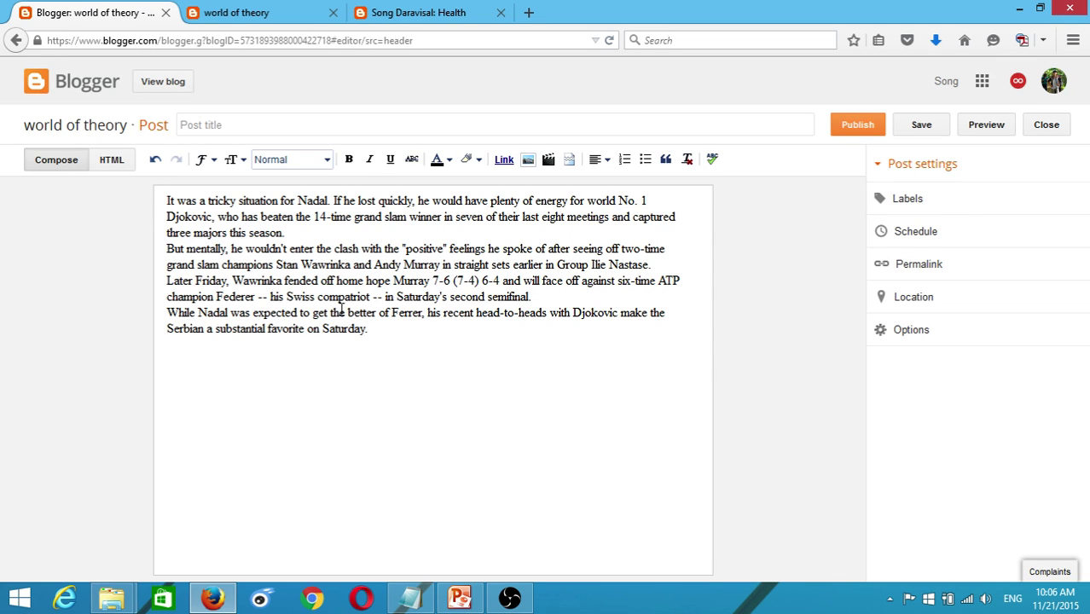
- Title the post 'Serbian a substantial favorite on Saturday.' from its last line, then select the whole body
left_click_drag(393, 334, 170, 331)
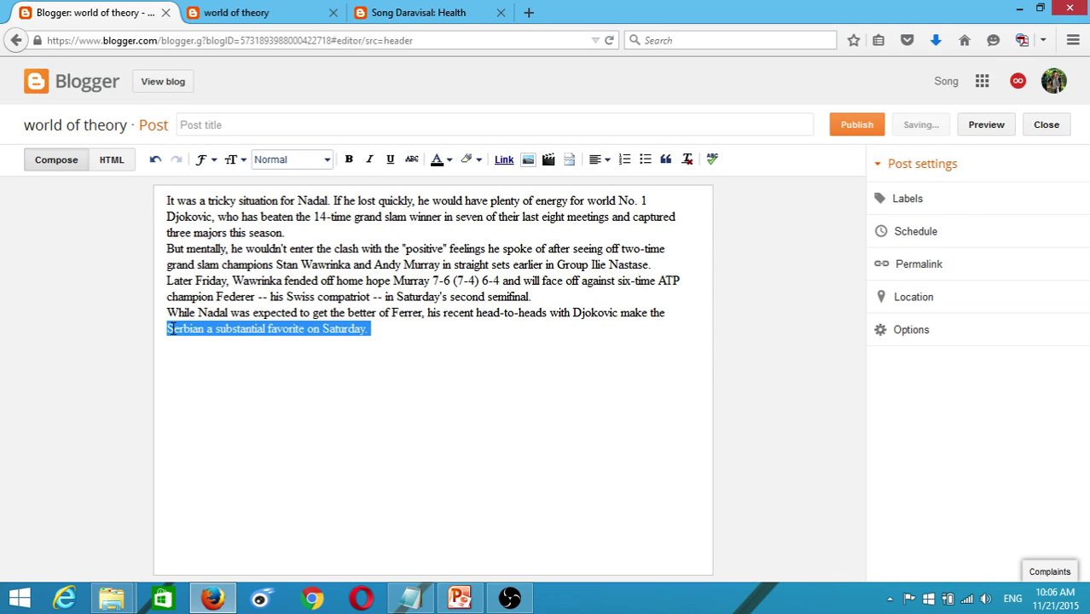
key("ctrl+c")
left_click(213, 124)
key("ctrl+v")
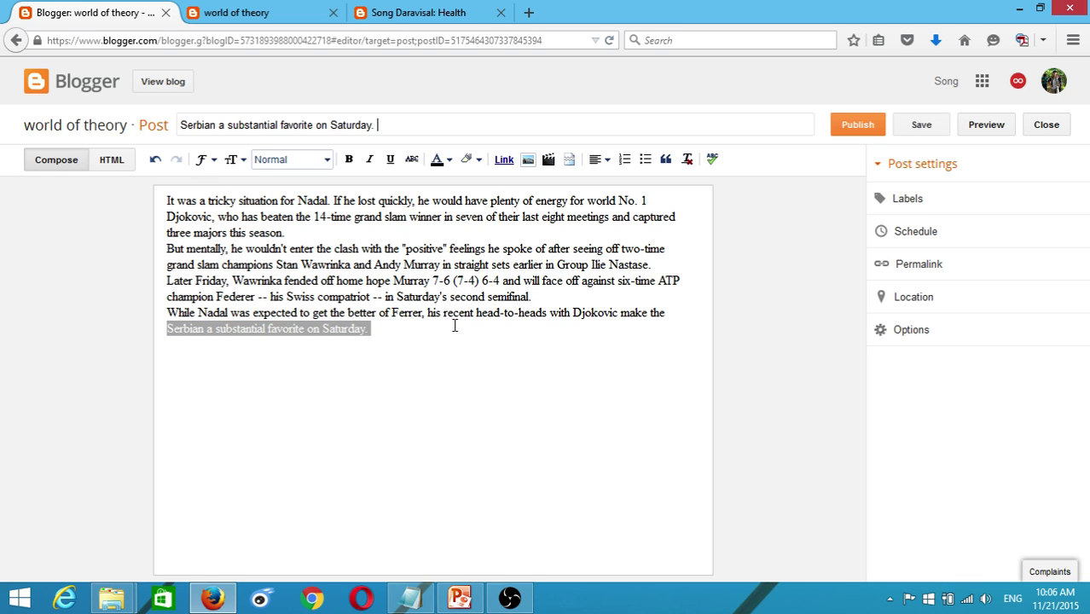
left_click(463, 358)
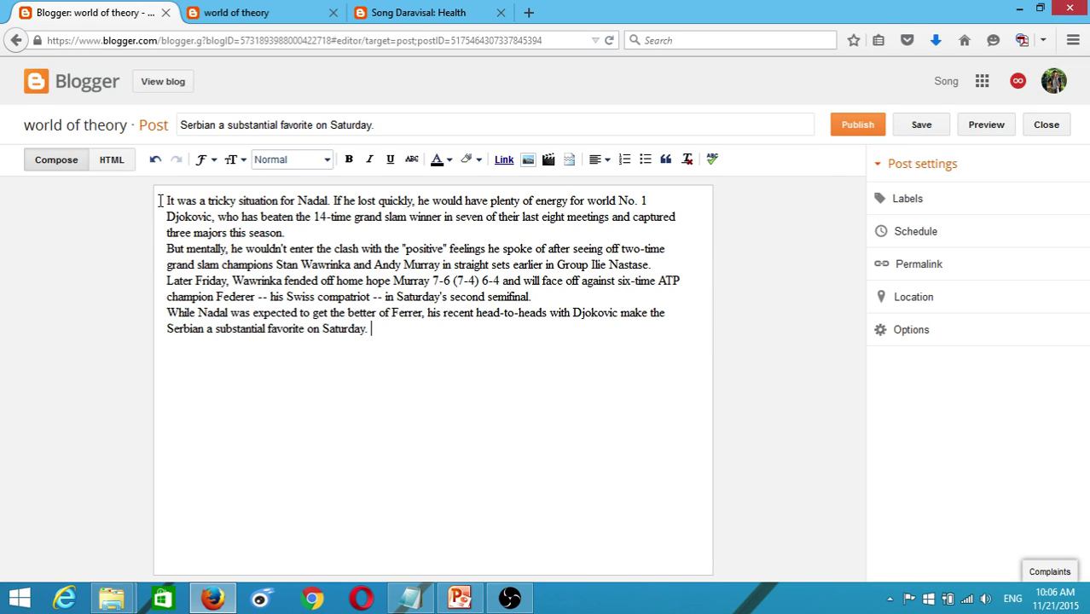
left_click_drag(162, 201, 405, 201)
key("ctrl+a")
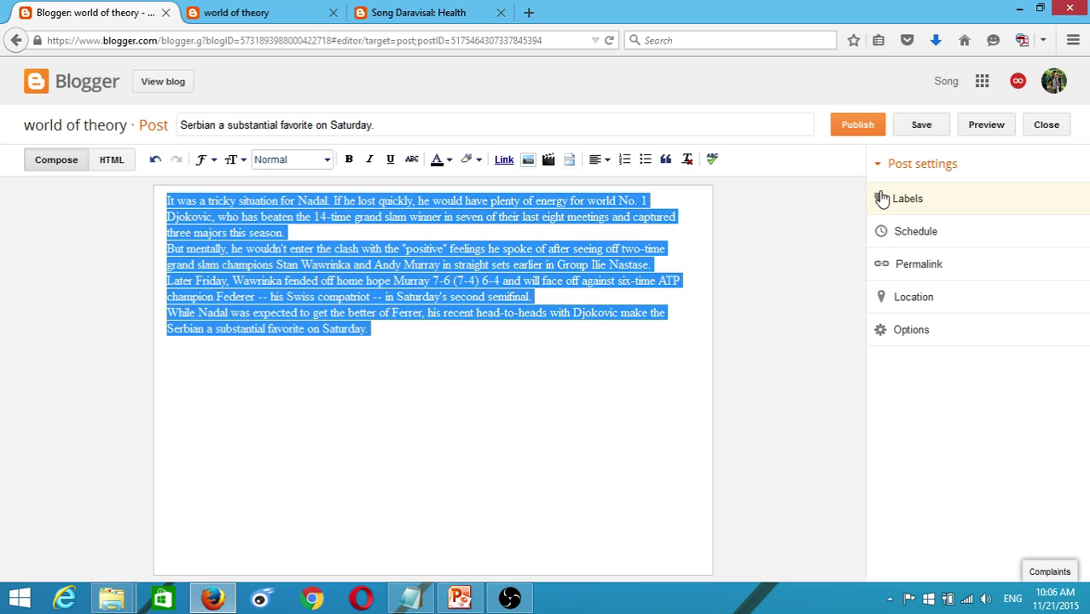
- Tag the 'Serbian a substantial favorite on Saturday.' post with the Video label and publish it
left_click(882, 200)
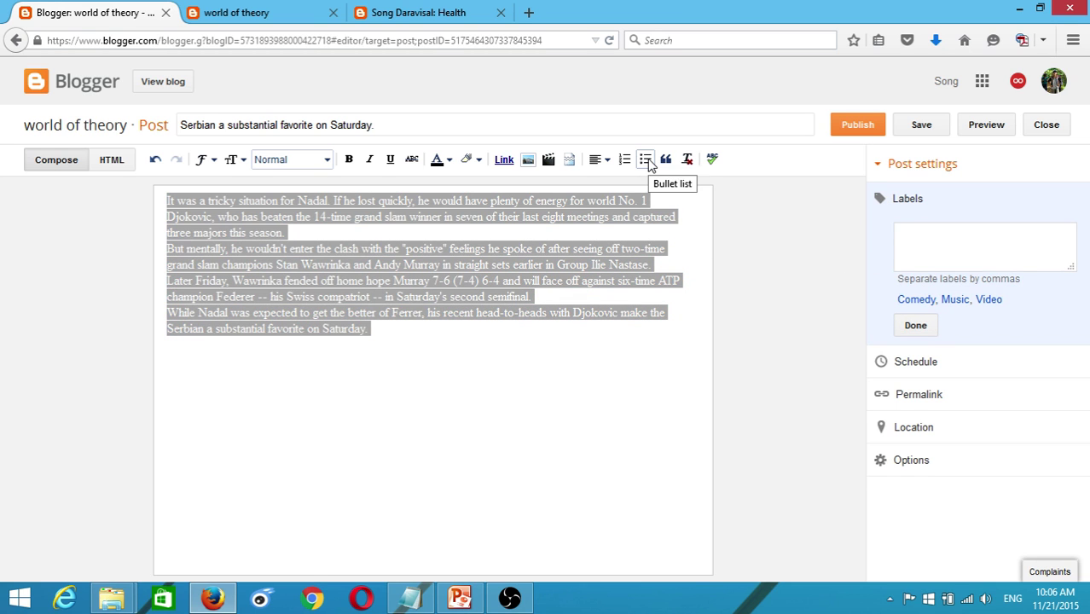
left_click(247, 12)
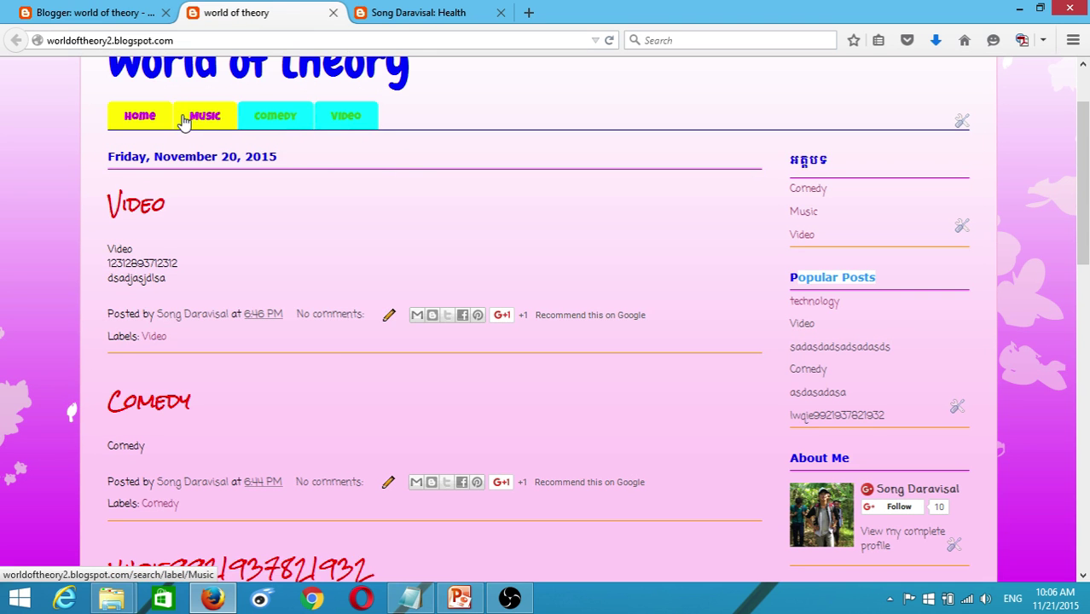
left_click(64, 12)
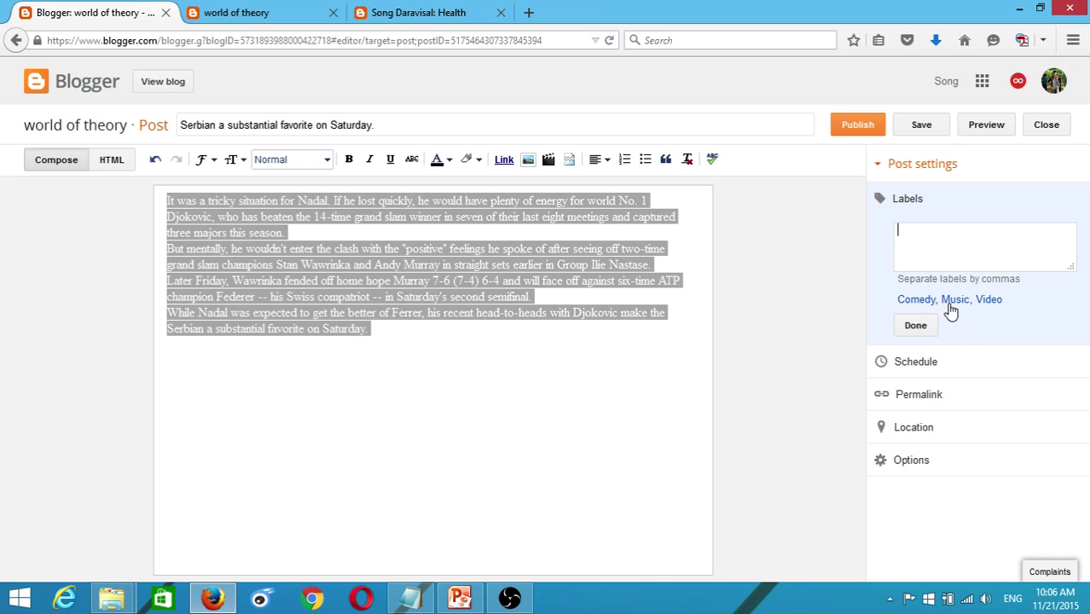
left_click(981, 309)
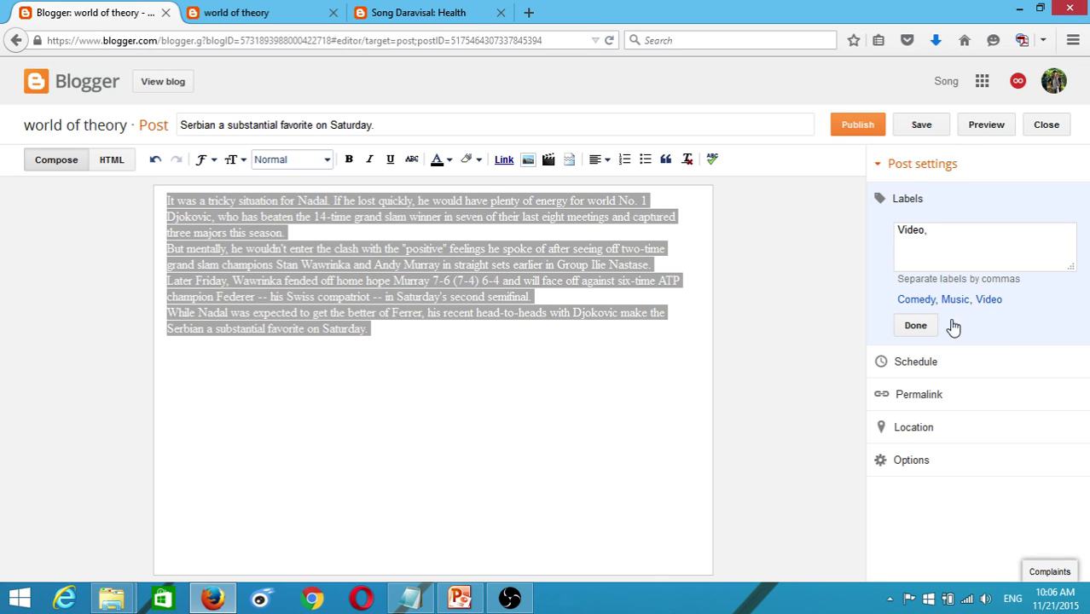
left_click_drag(943, 231, 885, 233)
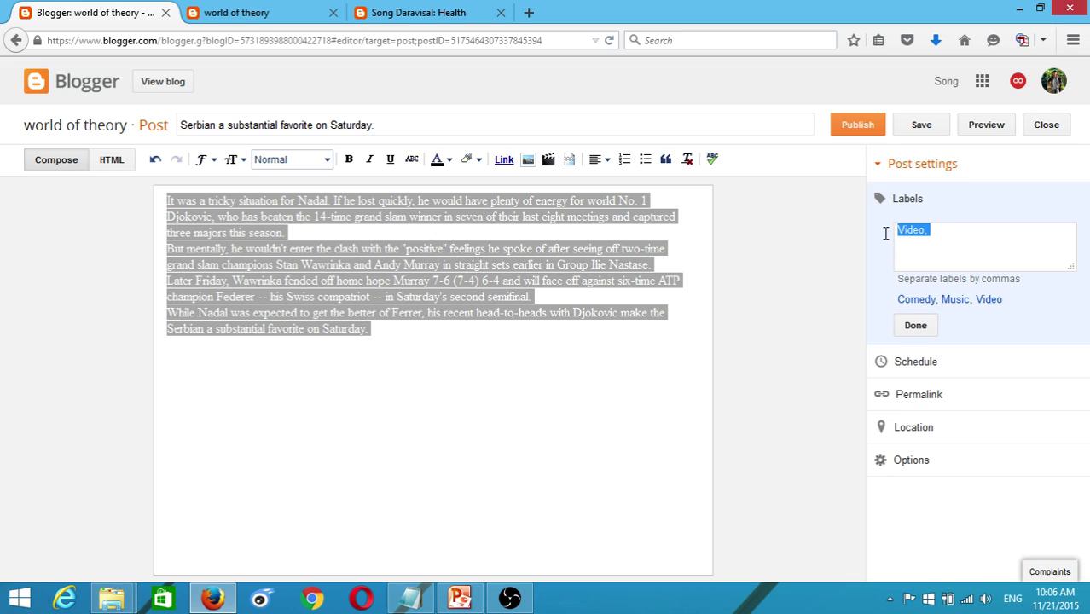
key("BackSpace")
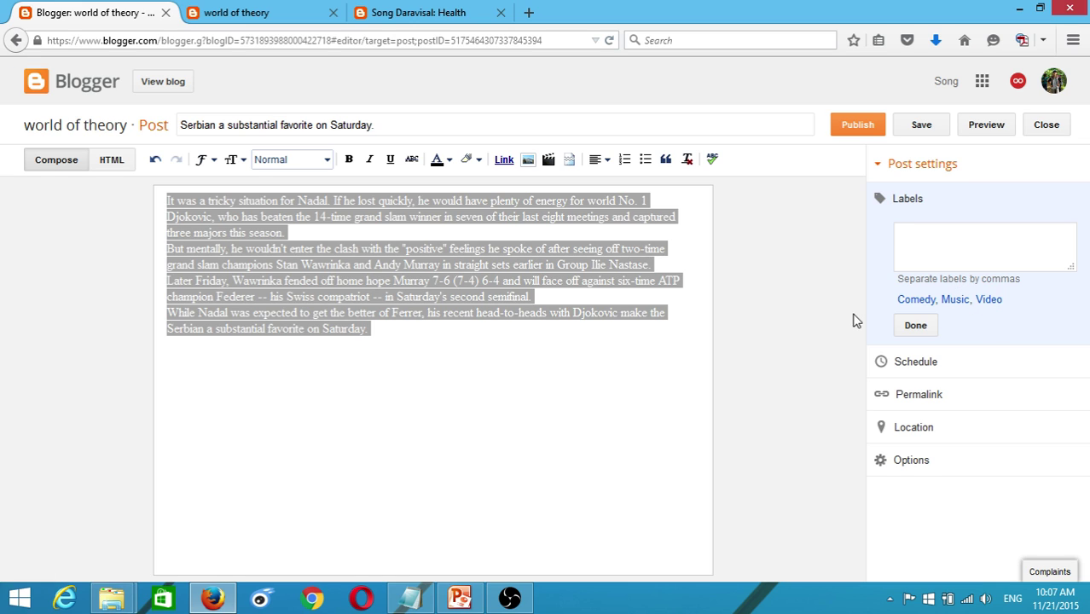
left_click(987, 301)
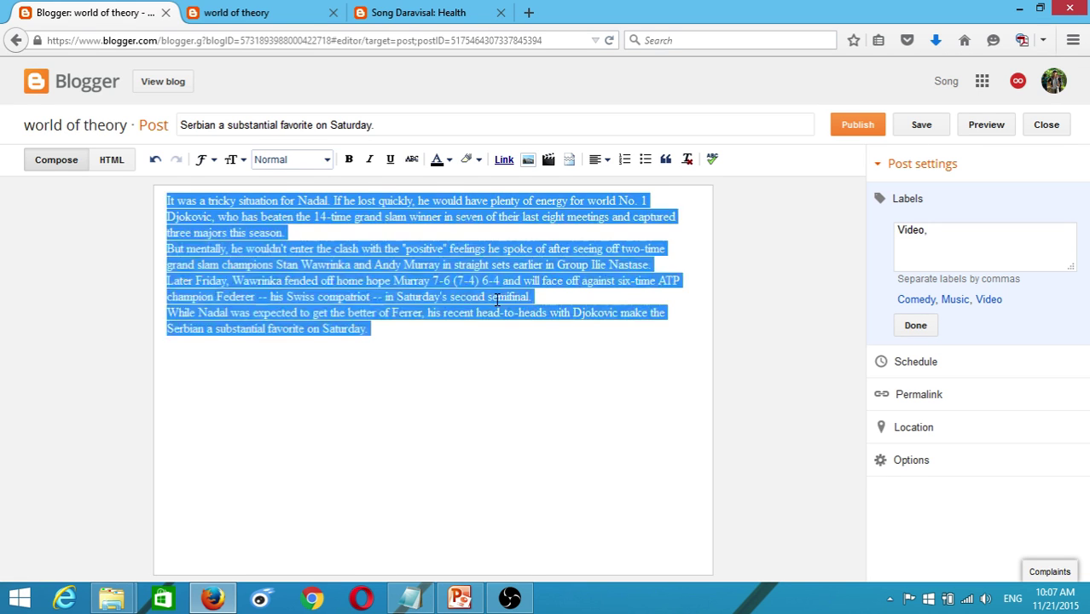
left_click_drag(465, 333, 162, 242)
left_click(916, 326)
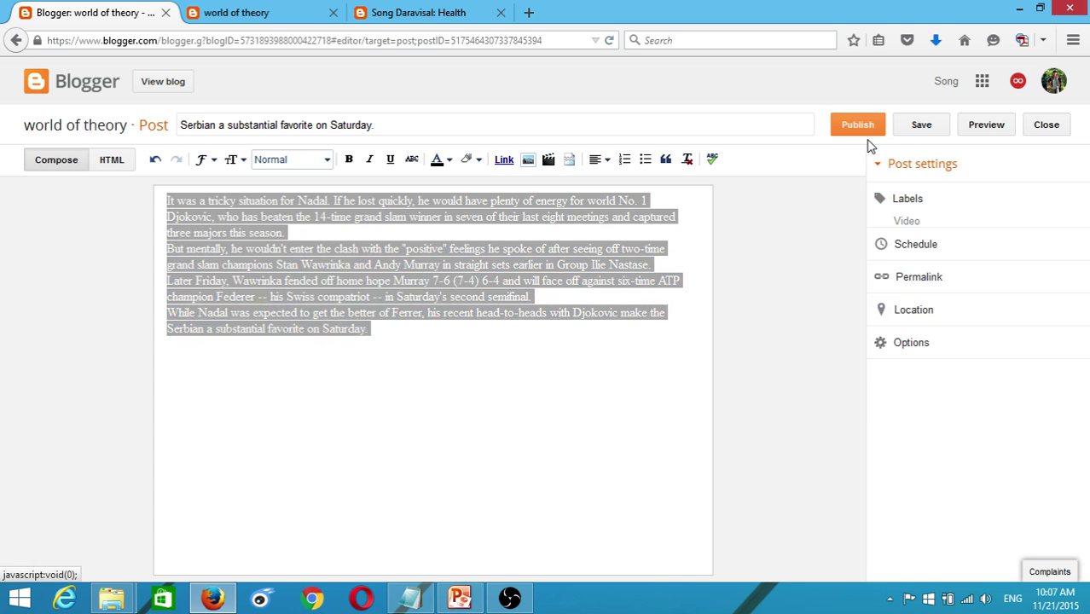
left_click(868, 130)
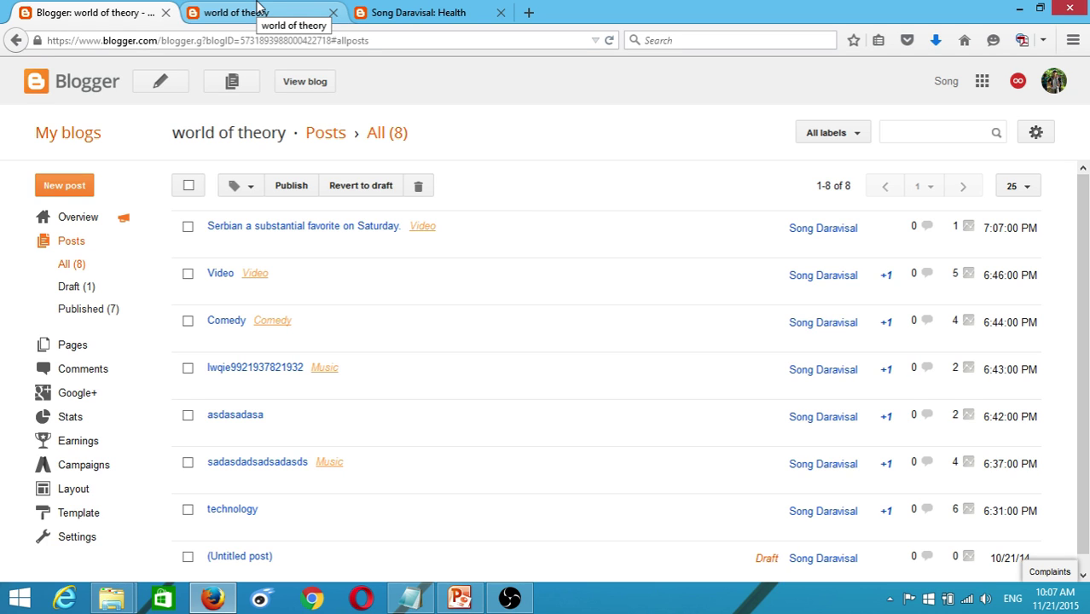
- Open the live world of theory blog filtered to its Video posts
left_click(267, 9)
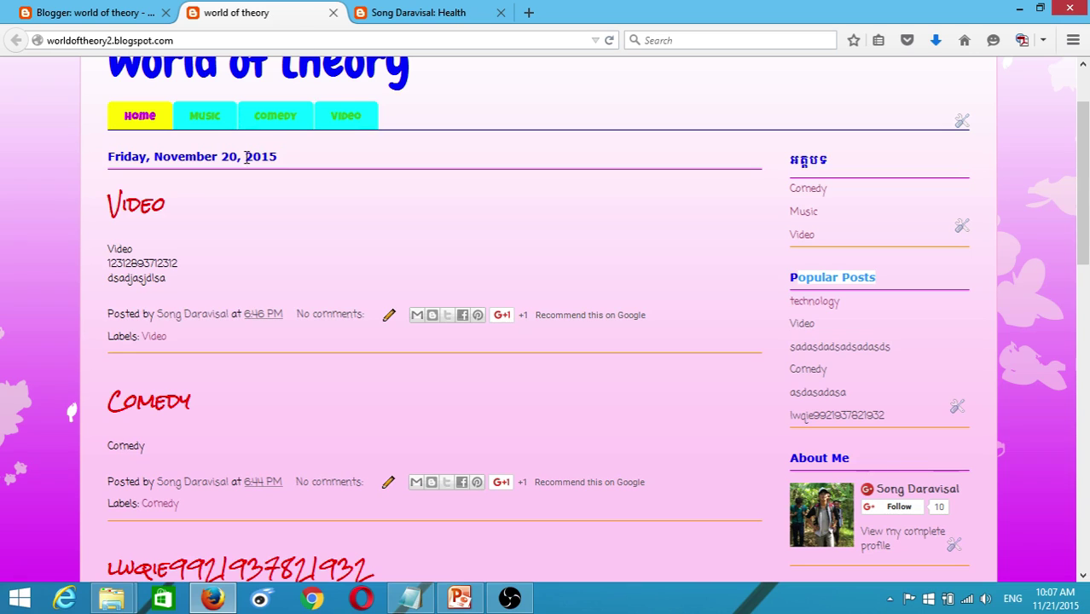
left_click(351, 114)
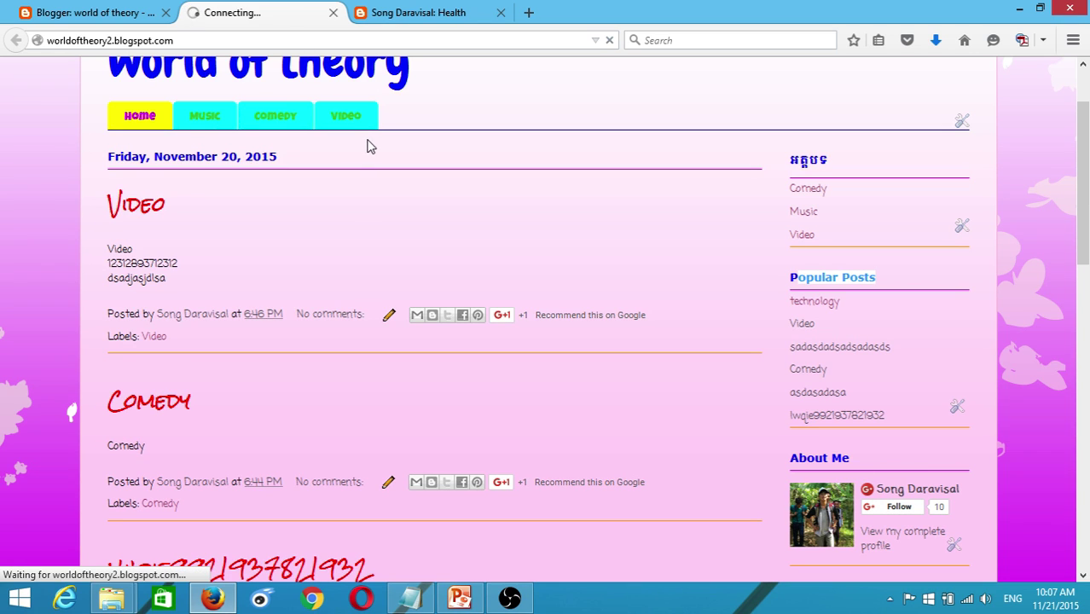
left_click(68, 13)
left_click(239, 10)
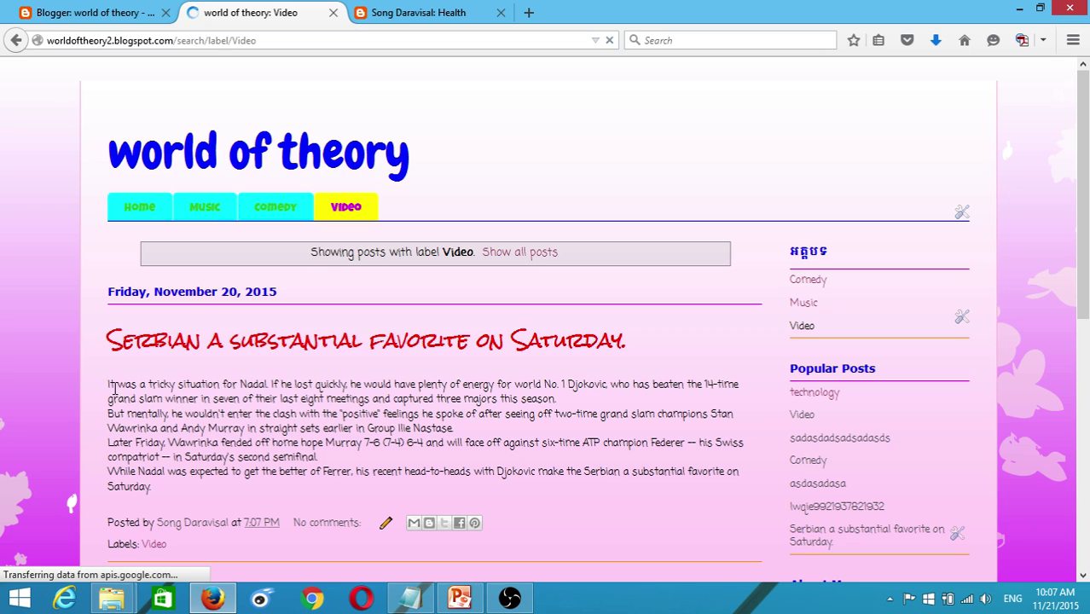
- Select through the published Serbian post's text to check it, then return to Blogger's posts list
left_click_drag(111, 384, 723, 495)
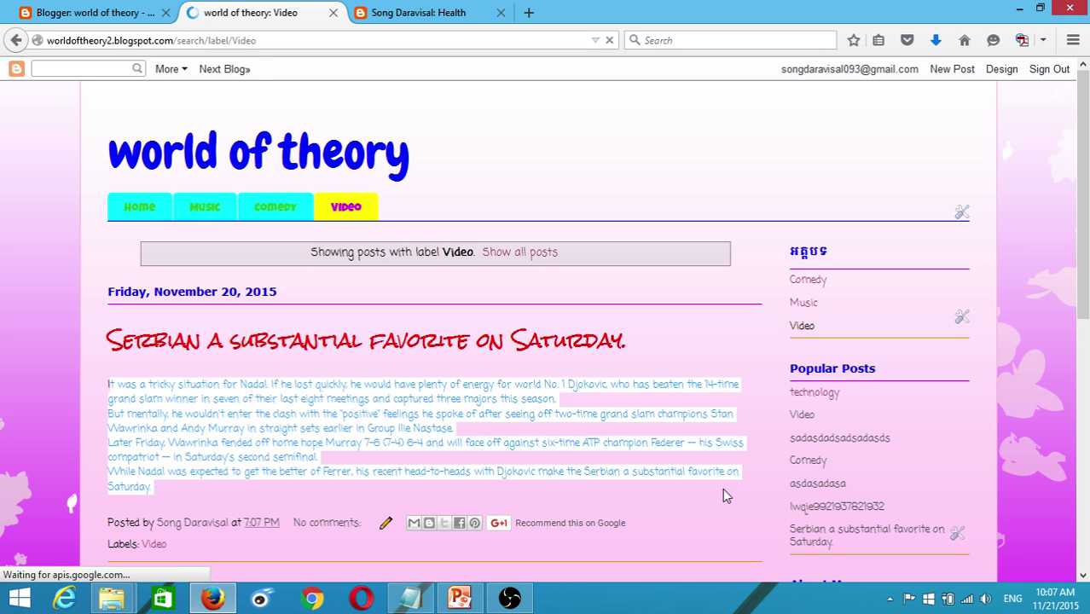
left_click(477, 446)
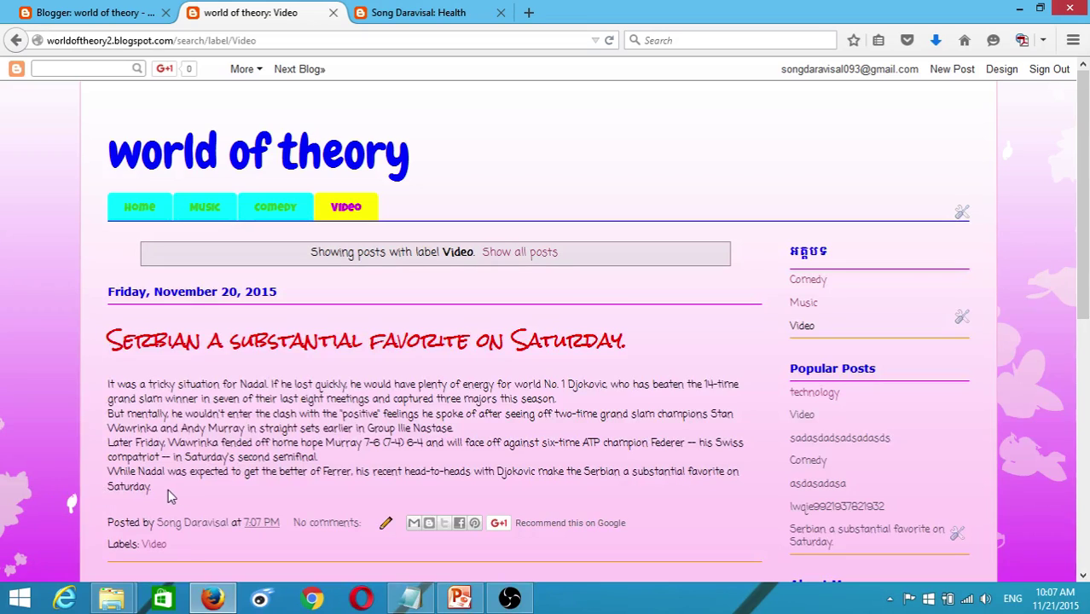
left_click_drag(169, 496, 106, 388)
left_click(208, 443)
left_click(319, 468)
left_click(348, 433)
scroll(348, 433, "down", 5)
scroll(184, 312, "up", 4)
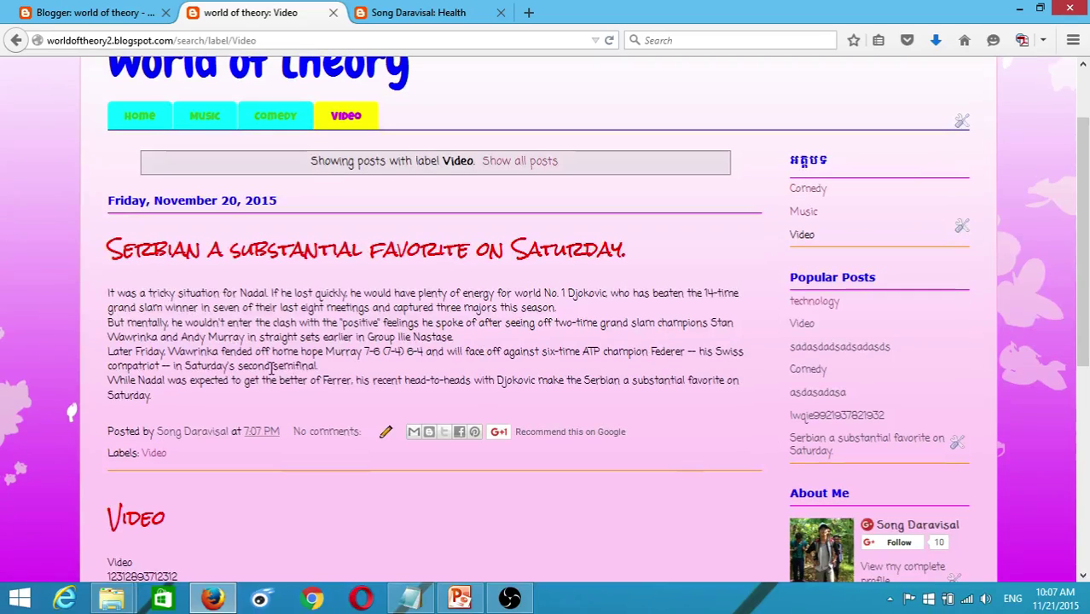
left_click_drag(191, 395, 100, 296)
left_click(228, 417)
left_click_drag(165, 396, 104, 293)
left_click_drag(205, 407, 97, 298)
scroll(418, 341, "up", 2)
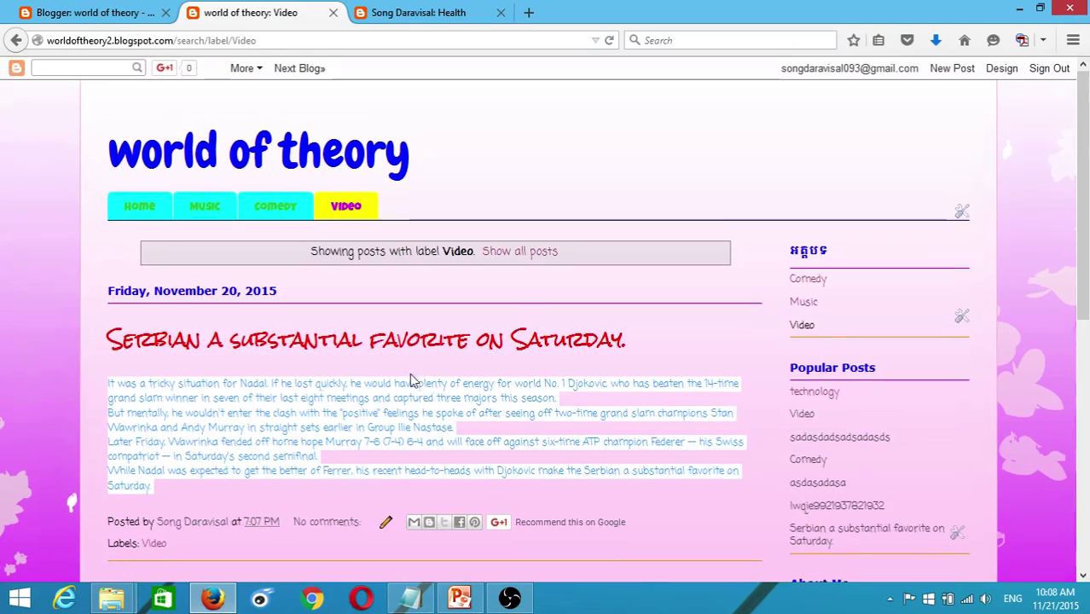
left_click(197, 426)
left_click_drag(104, 386, 332, 489)
left_click(491, 433)
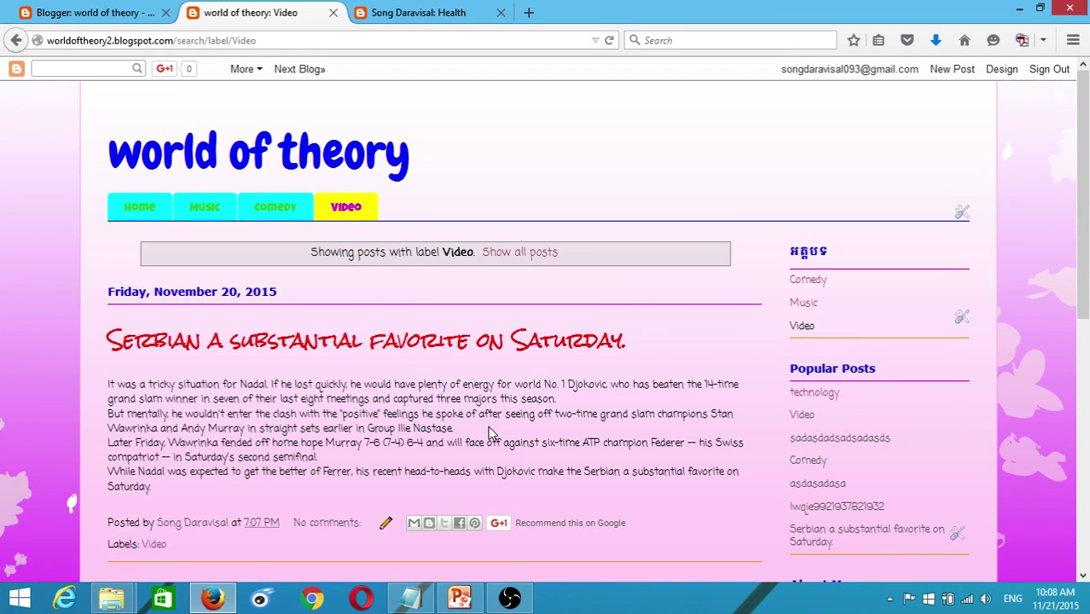
left_click(89, 12)
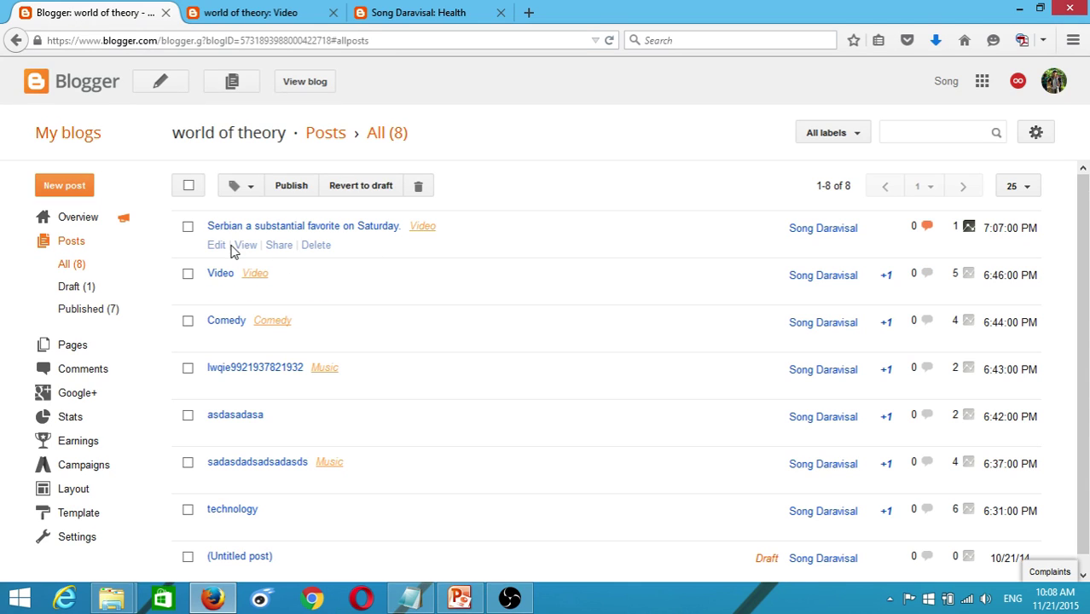
- Open the published Serbian post in the editor, then switch to the Song Daravisal Health page
left_click(215, 245)
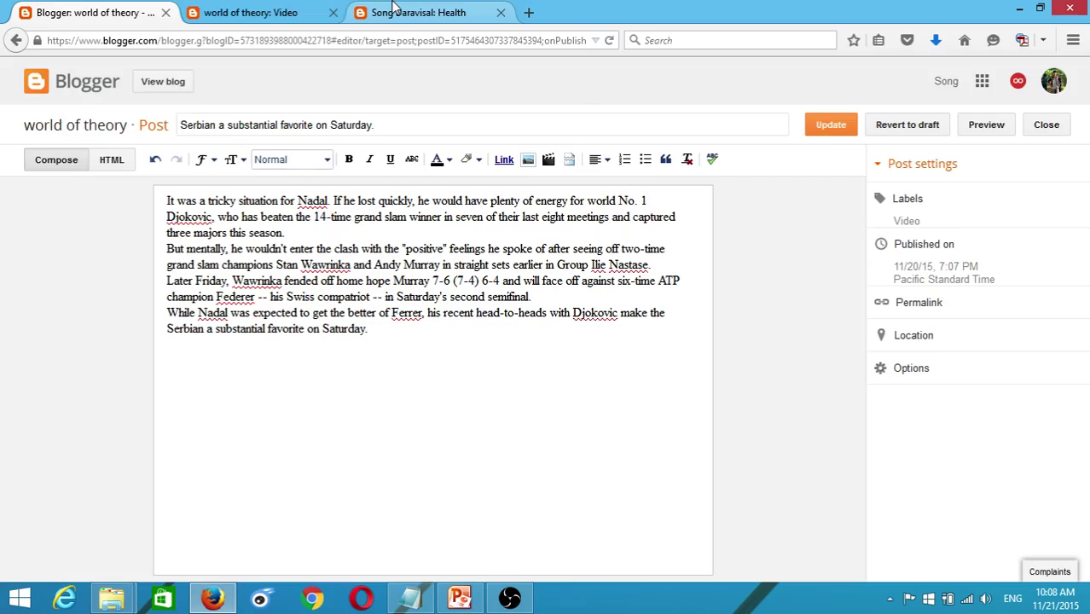
left_click(375, 8)
- Scroll the Health page and open the full Best Ginger Tea post via Read more
scroll(300, 408, "down", 3)
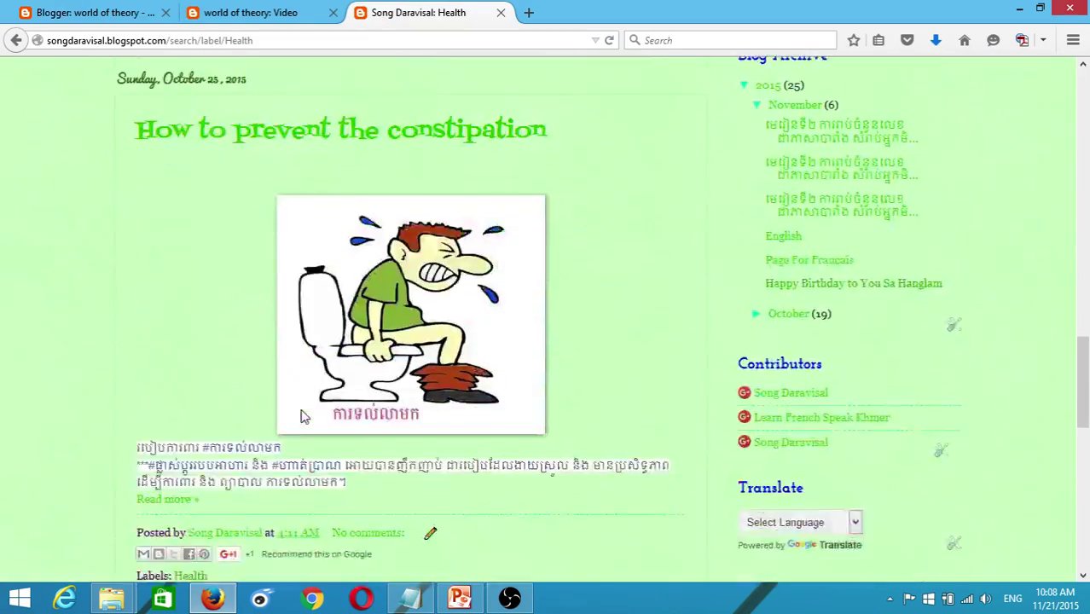
scroll(302, 413, "up", 3)
scroll(300, 415, "up", 6)
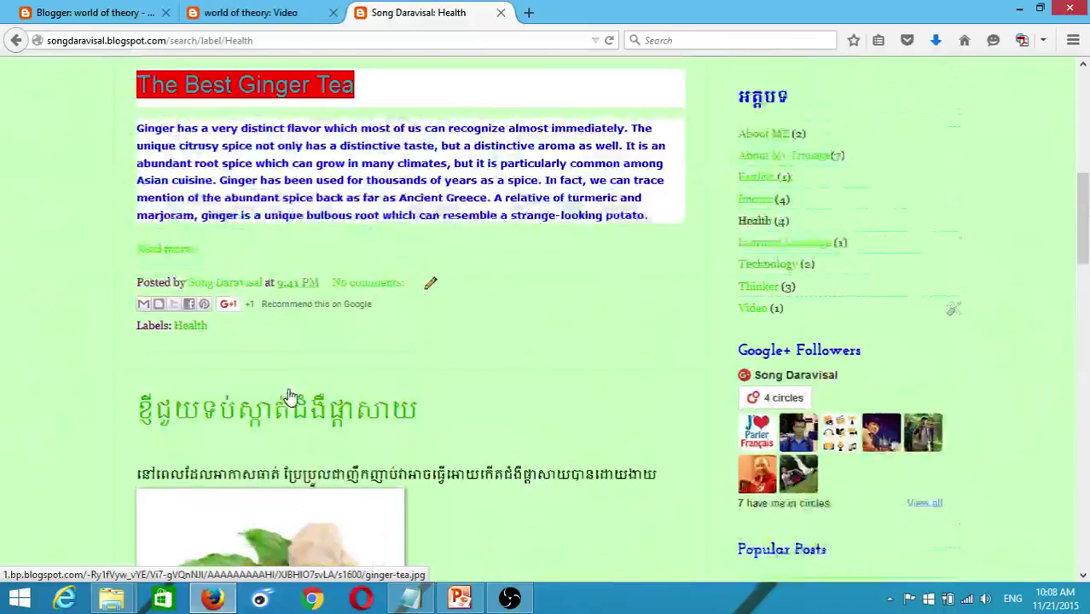
scroll(288, 395, "up", 2)
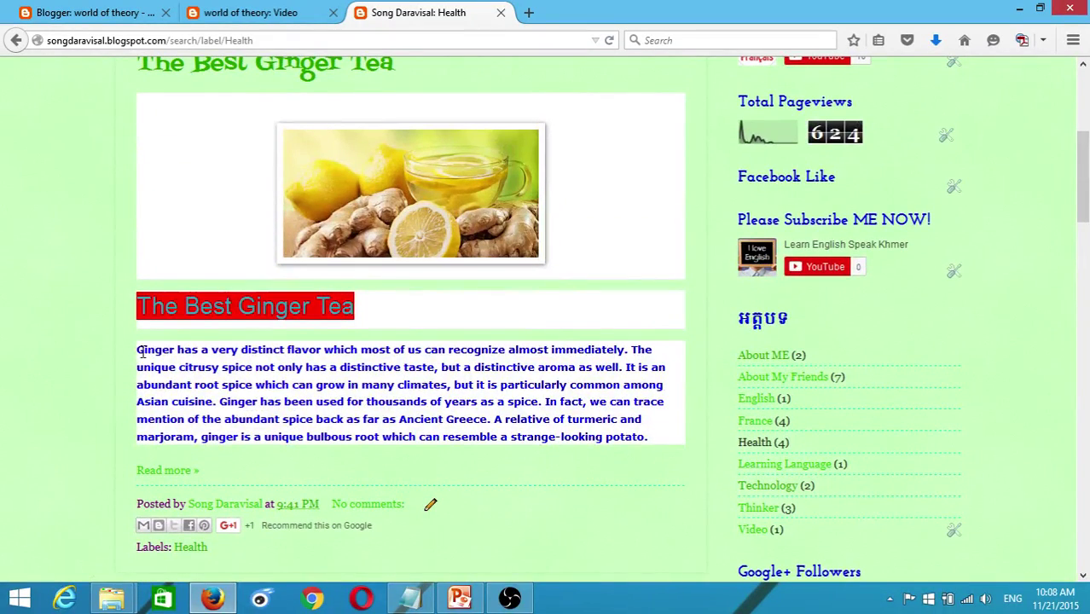
left_click_drag(138, 350, 339, 368)
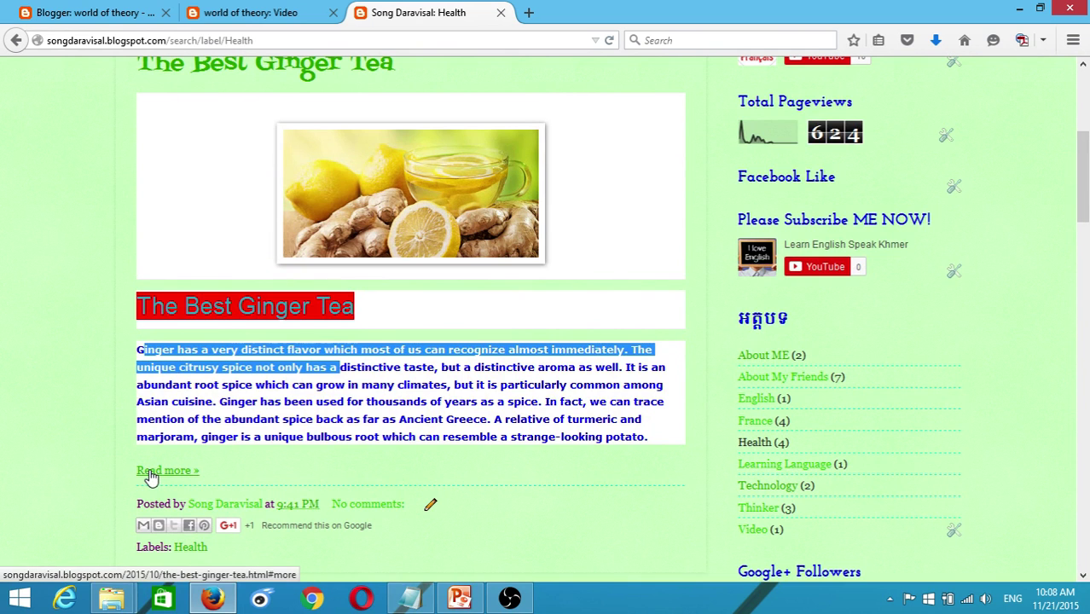
left_click(153, 471)
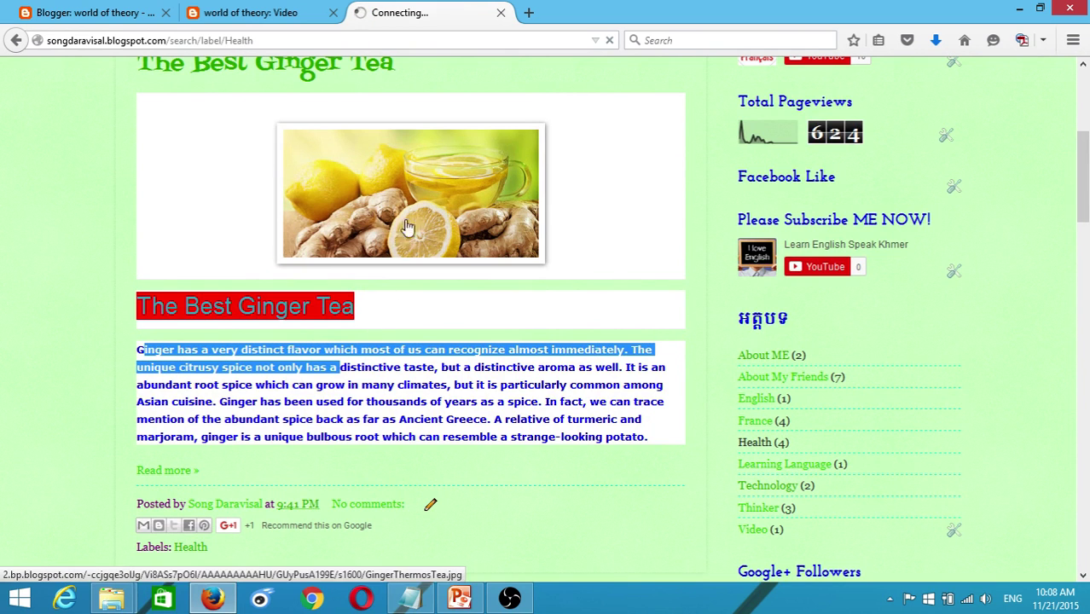
- Scroll through the full ginger tea post, go back to Health posts, and resume the Serbian post editor
mouse_move(459, 597)
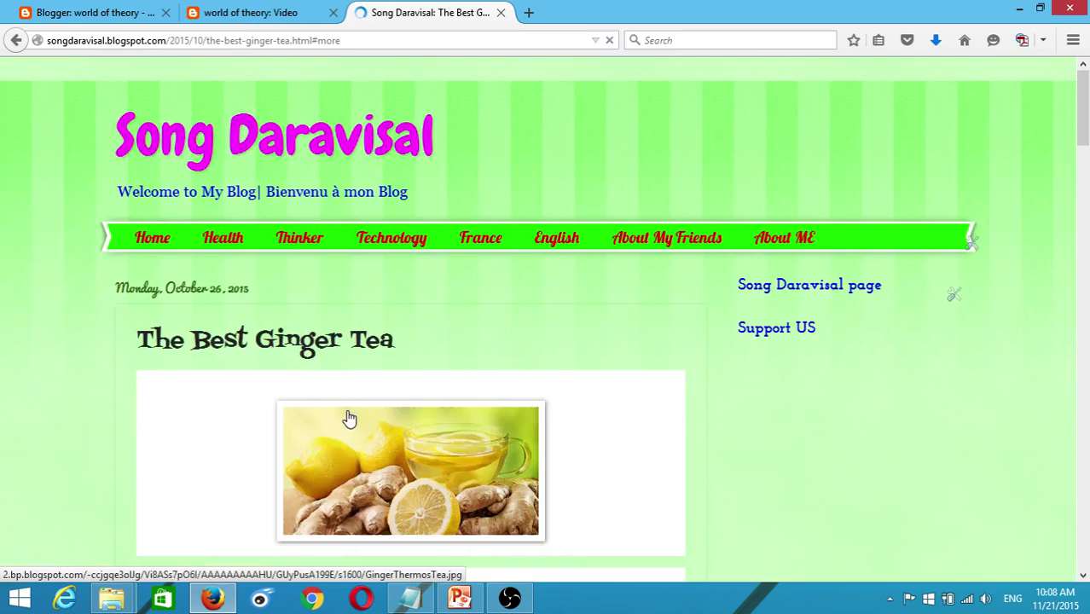
scroll(361, 431, "down", 15)
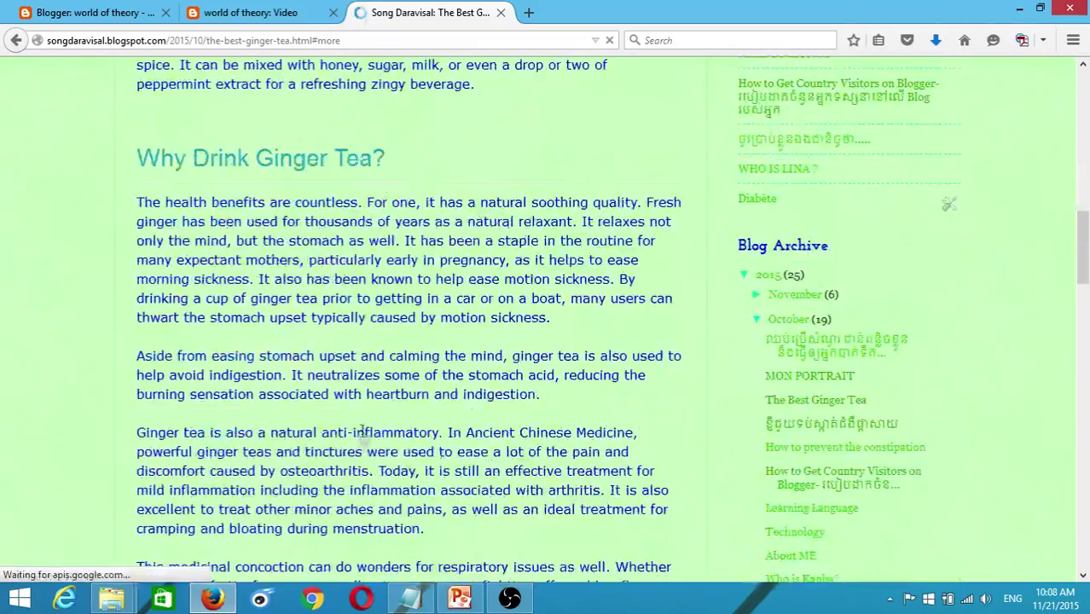
scroll(367, 440, "down", 10)
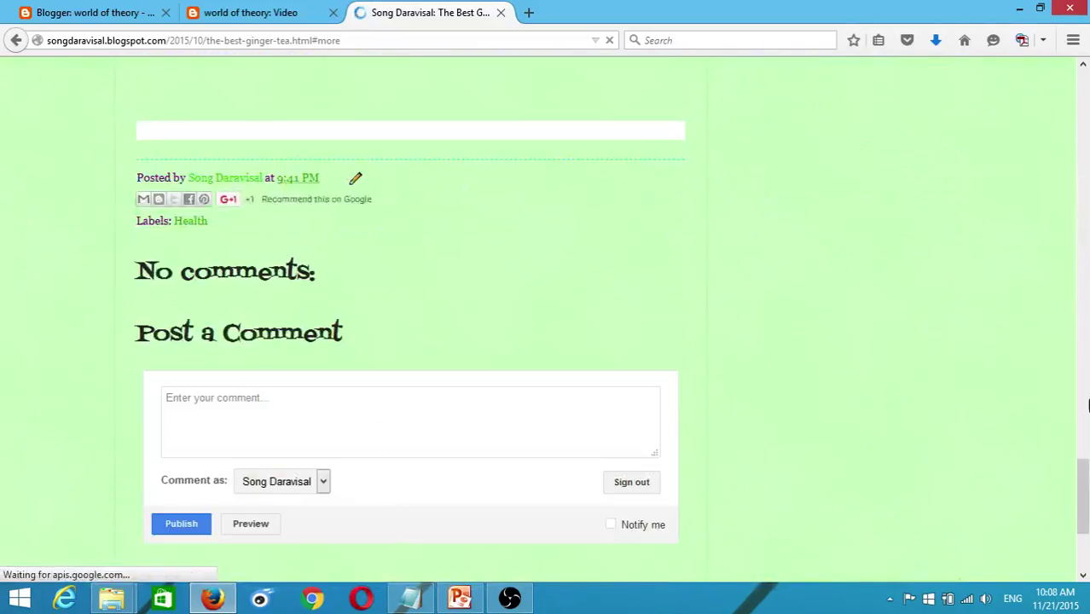
mouse_move(1081, 495)
left_mouse_down()
mouse_move(1086, 70)
mouse_move(1085, 177)
left_mouse_up()
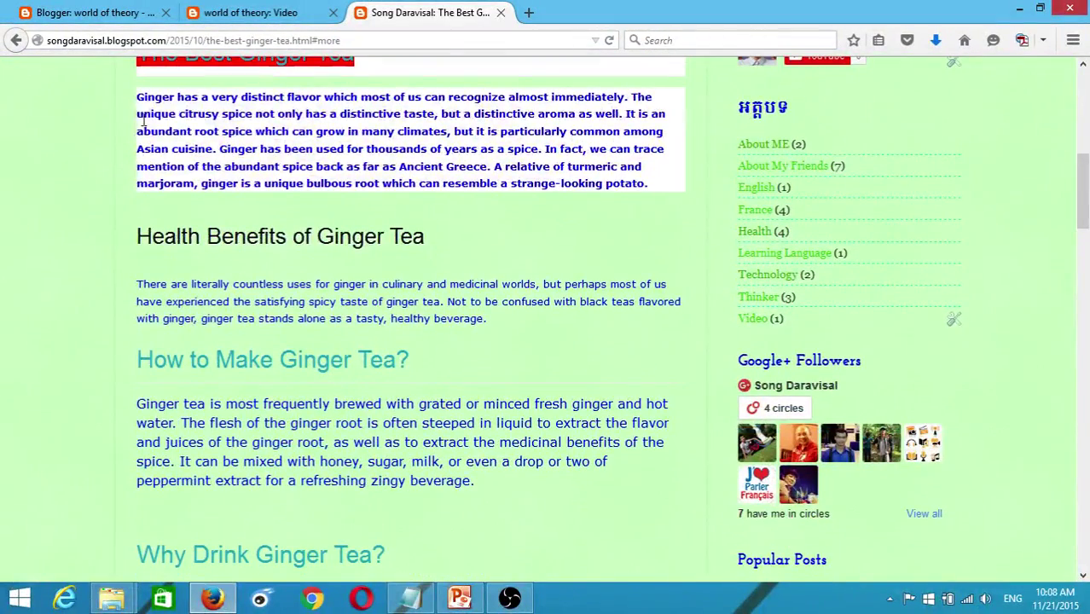
left_click_drag(137, 102, 355, 512)
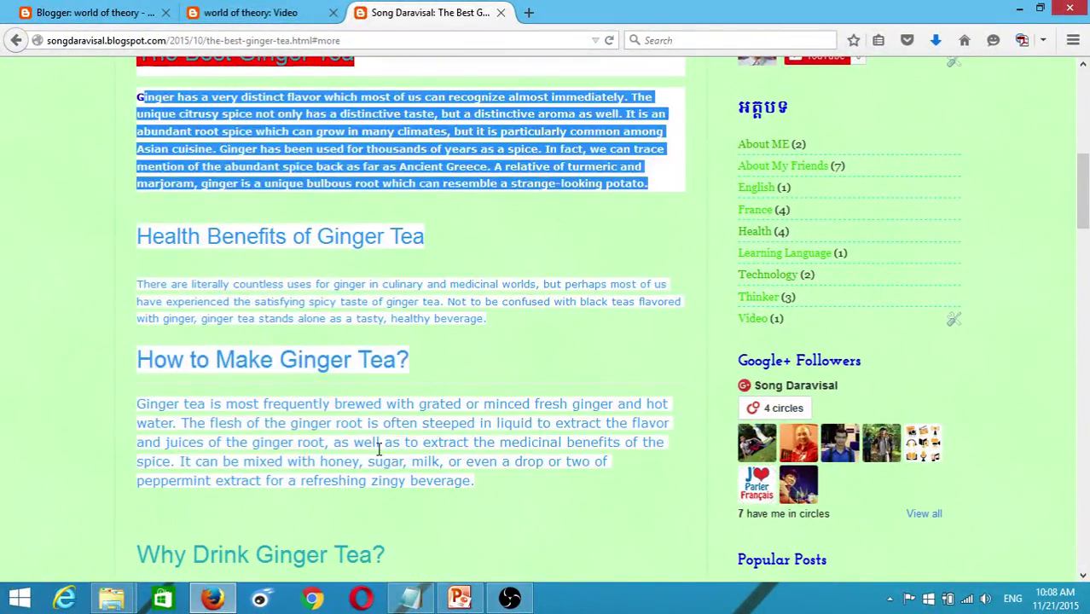
scroll(377, 446, "up", 4)
scroll(433, 480, "down", 6)
scroll(433, 479, "down", 5)
scroll(433, 479, "up", 10)
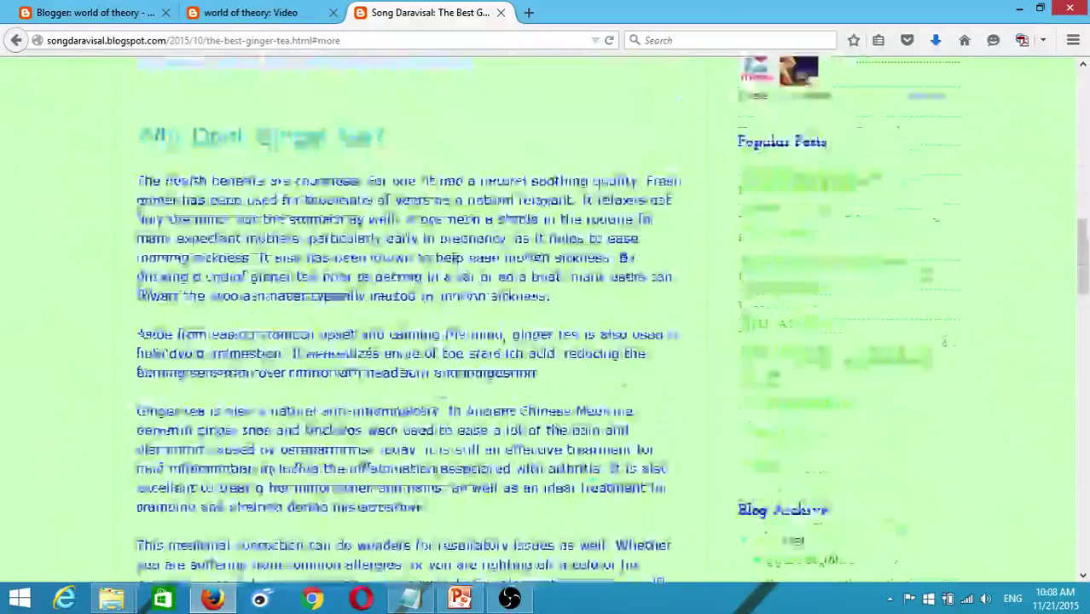
left_click(378, 383)
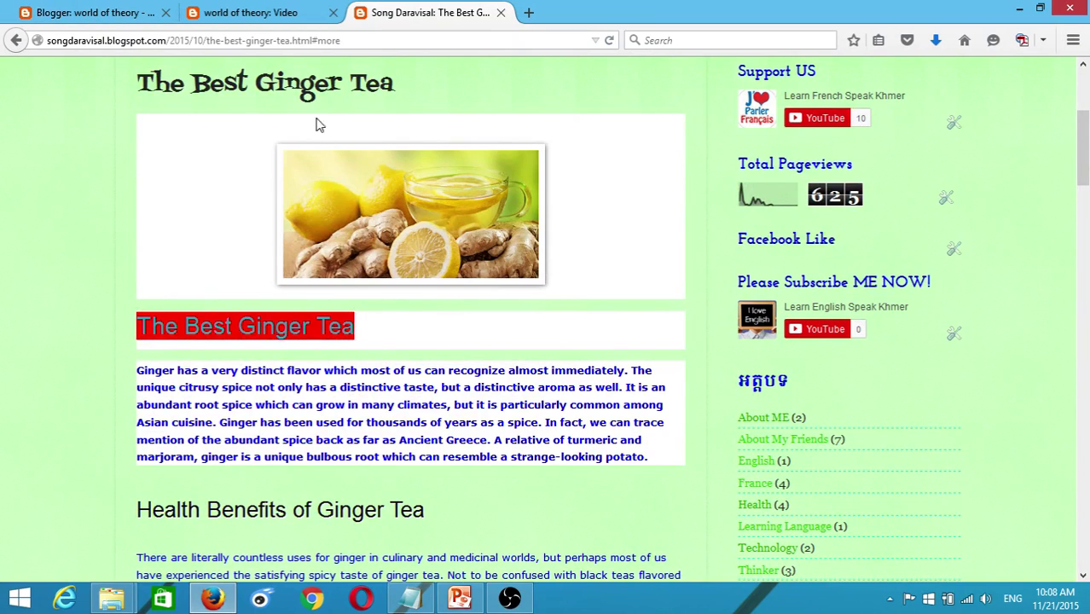
left_click(16, 40)
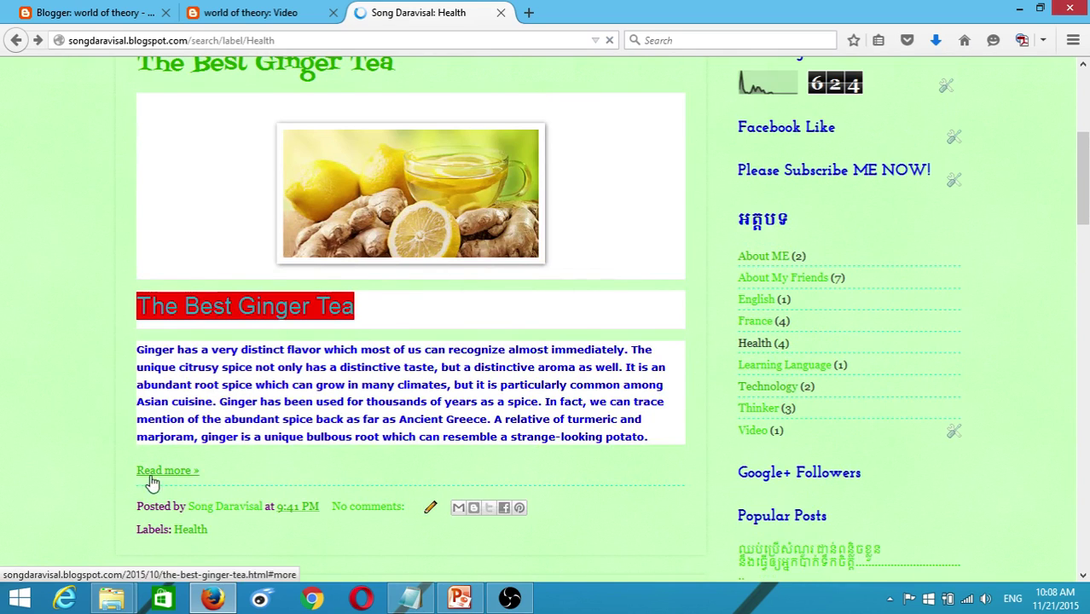
left_click(136, 13)
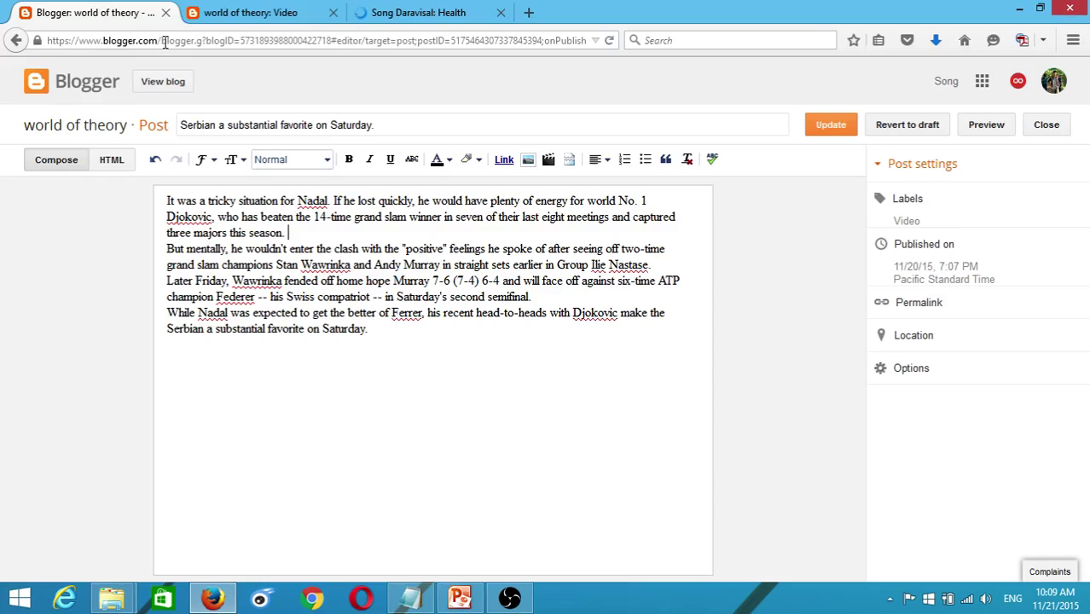
- Insert a jump break after 'three majors this season.' and update the published Serbian post
left_click(290, 236)
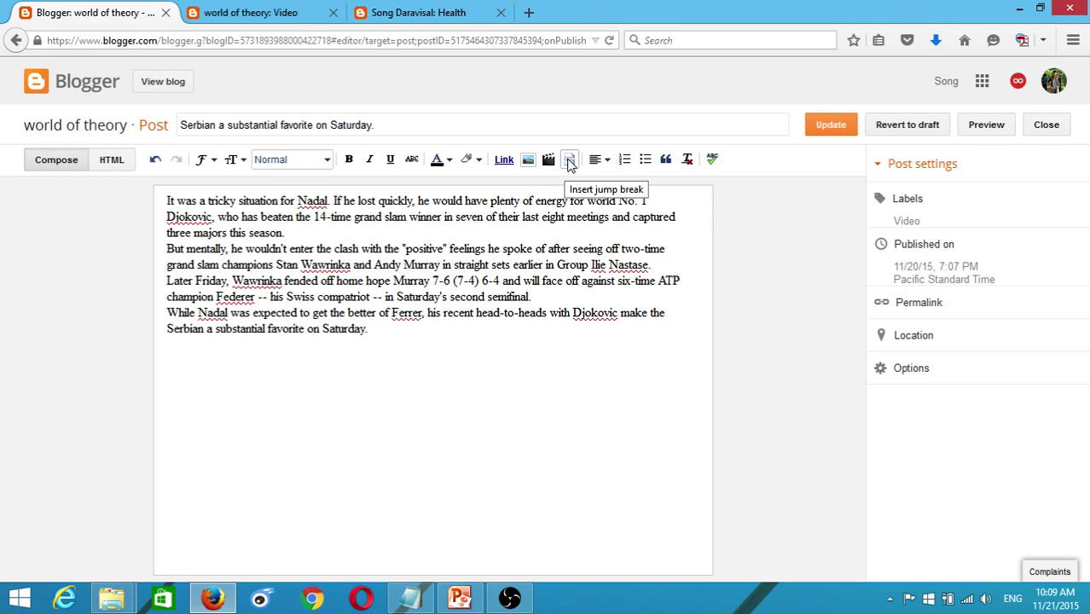
left_click(570, 161)
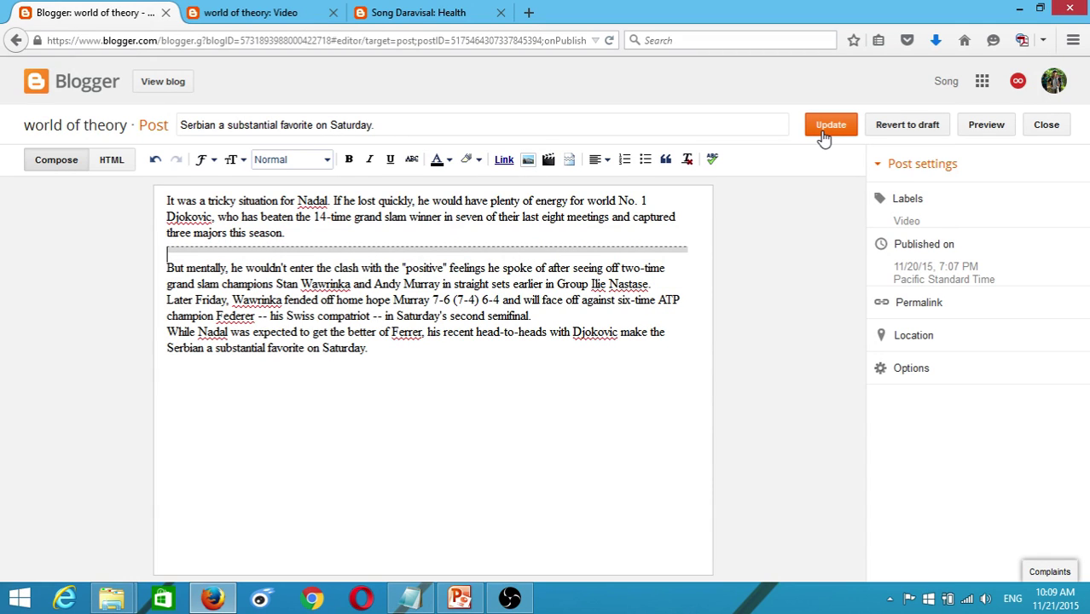
left_click(826, 133)
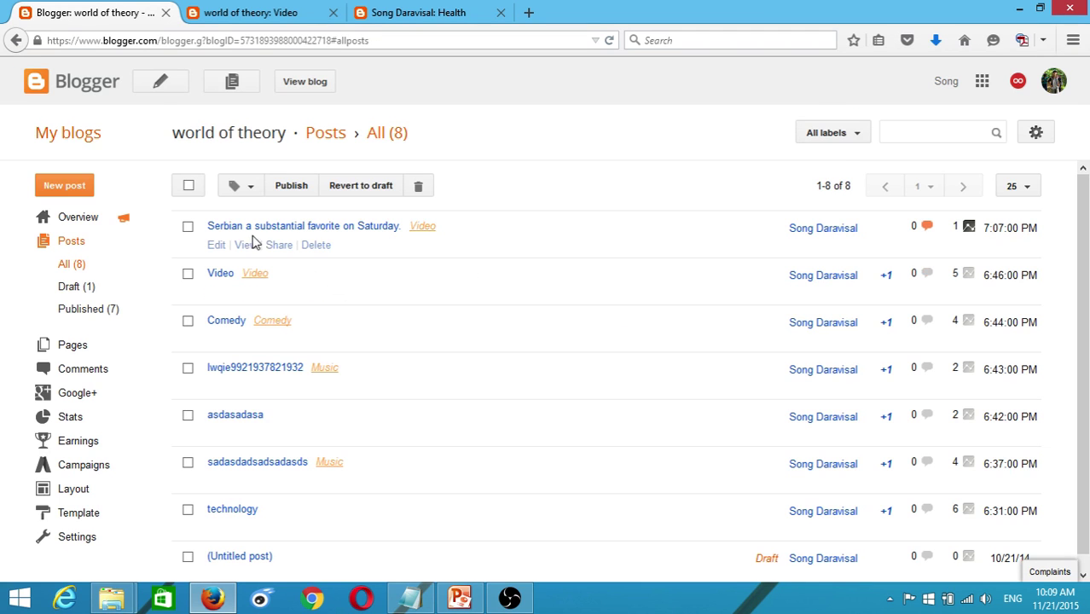
- View the post live and check its excerpt ending at 'three majors this season.' on the Video page
left_click(246, 245)
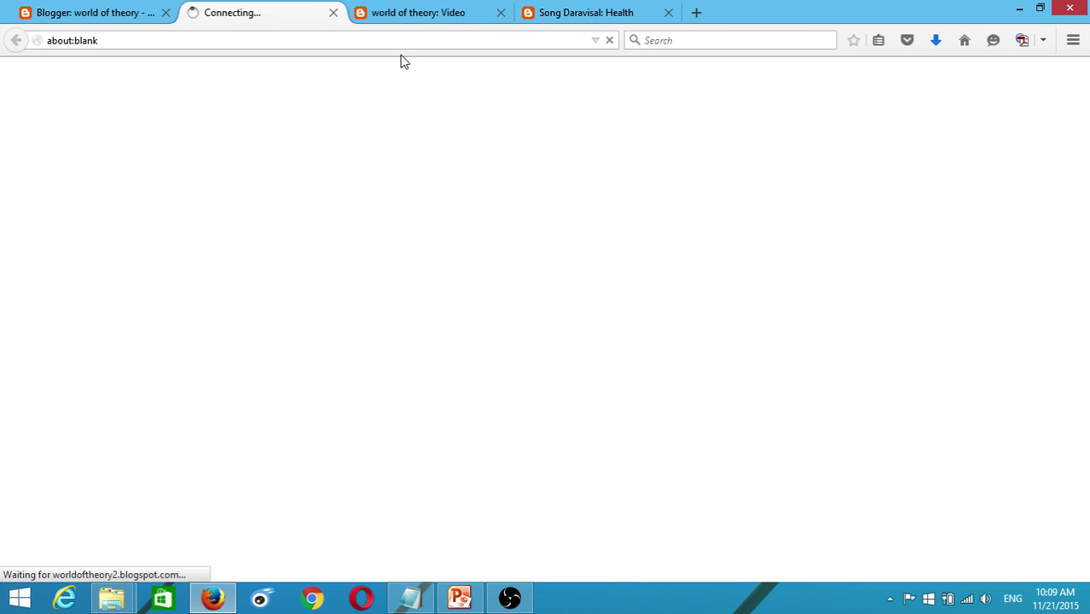
left_click(500, 13)
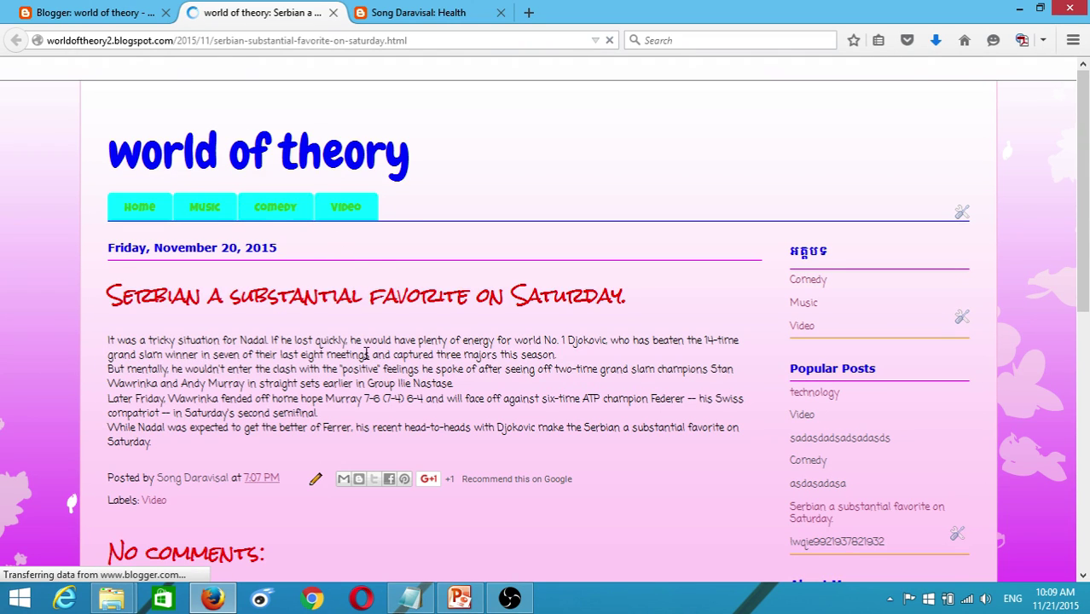
left_click(344, 209)
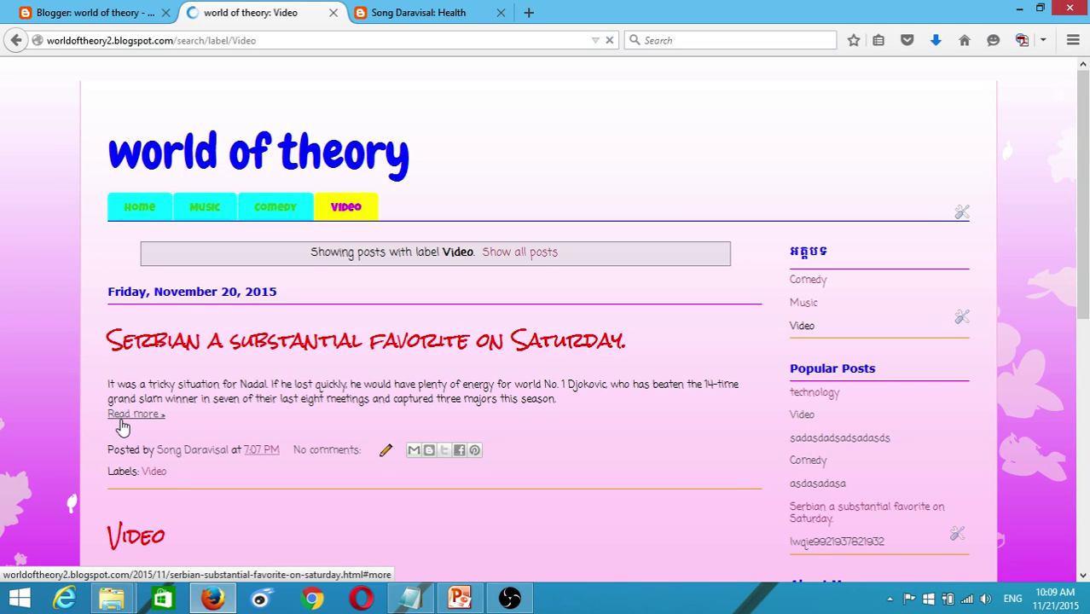
scroll(187, 427, "down", 3)
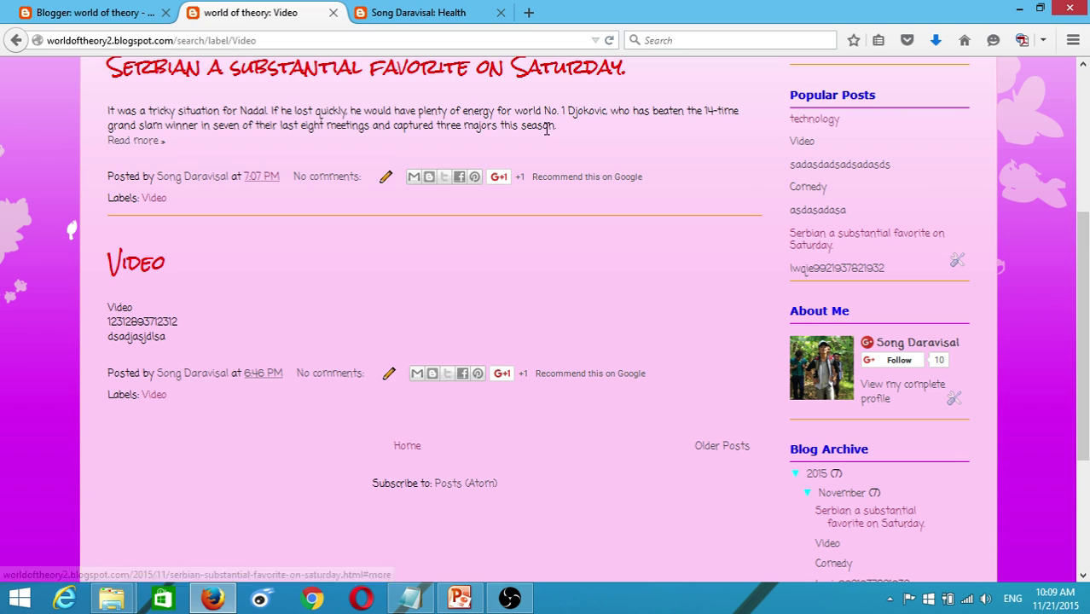
left_click_drag(558, 125, 437, 123)
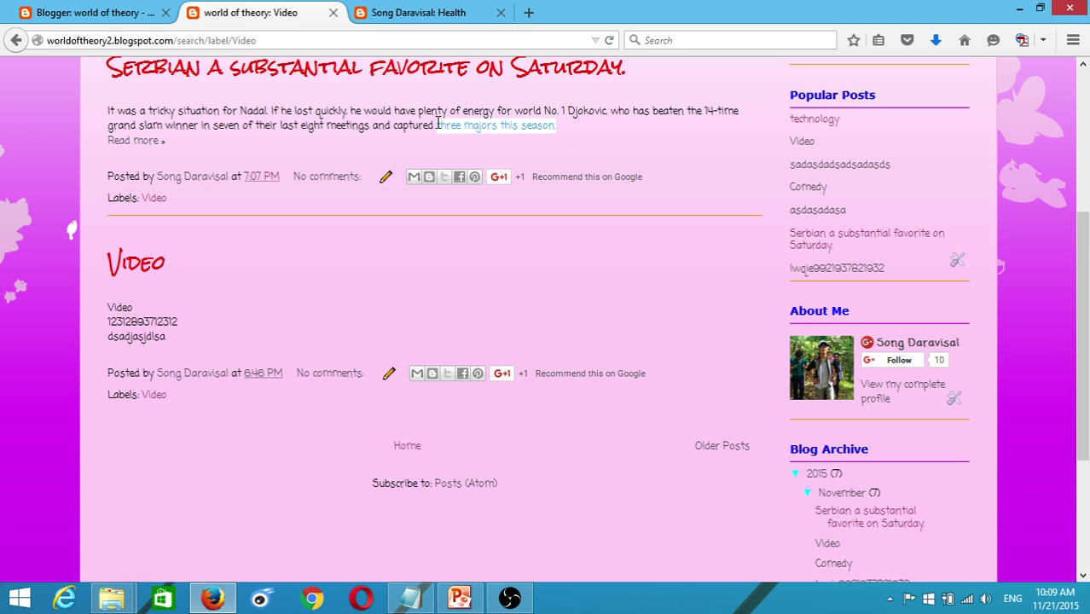
left_click(550, 127)
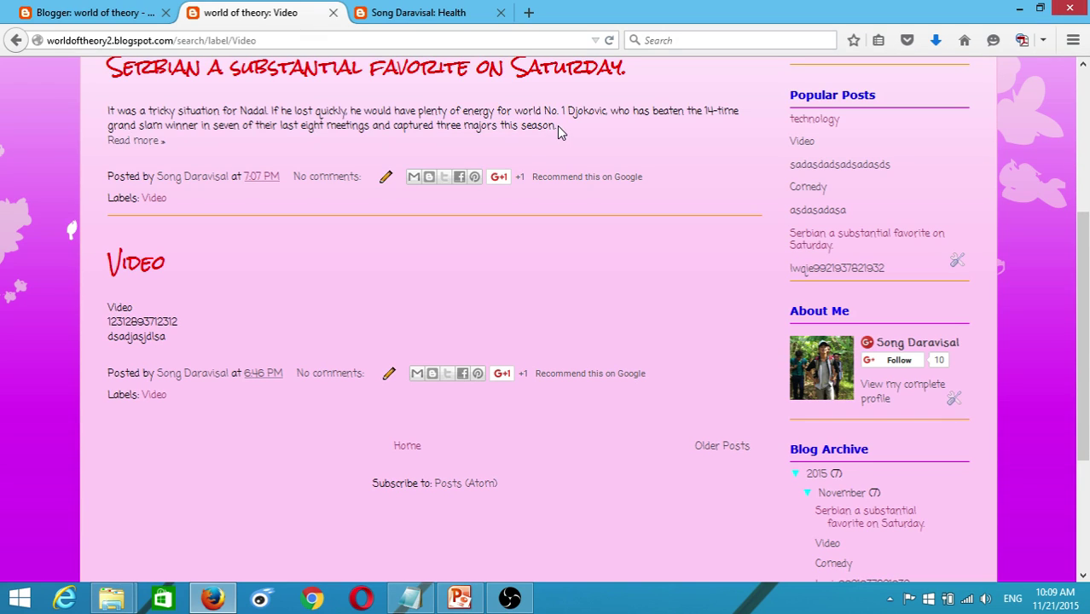
left_click_drag(559, 127, 478, 115)
left_click(171, 154)
- Open the full Serbian post, go back, and return to Blogger's posts list
left_click(131, 143)
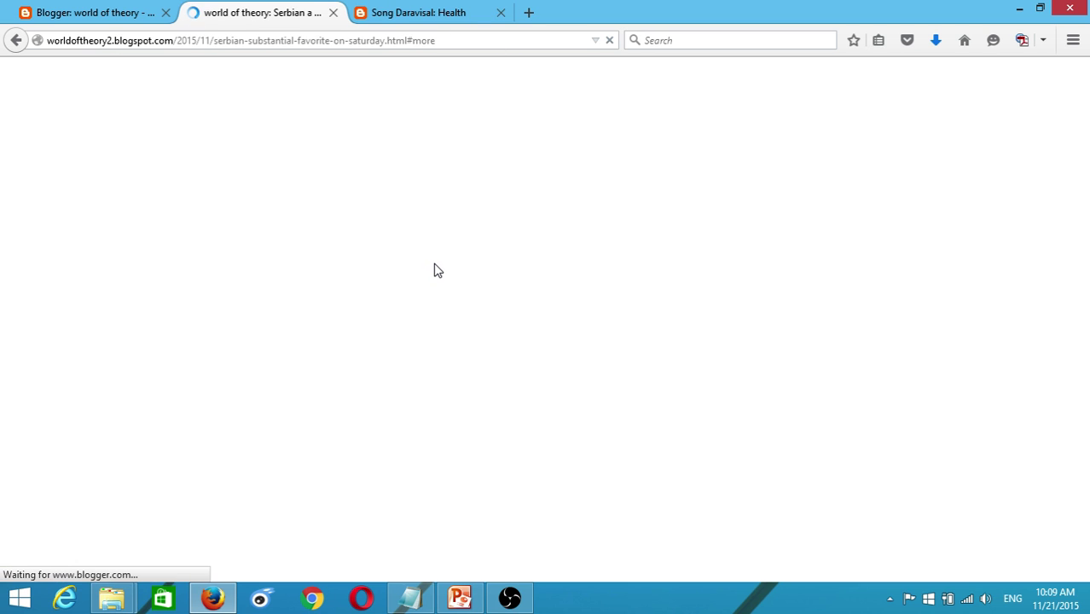
scroll(116, 214, "up", 4)
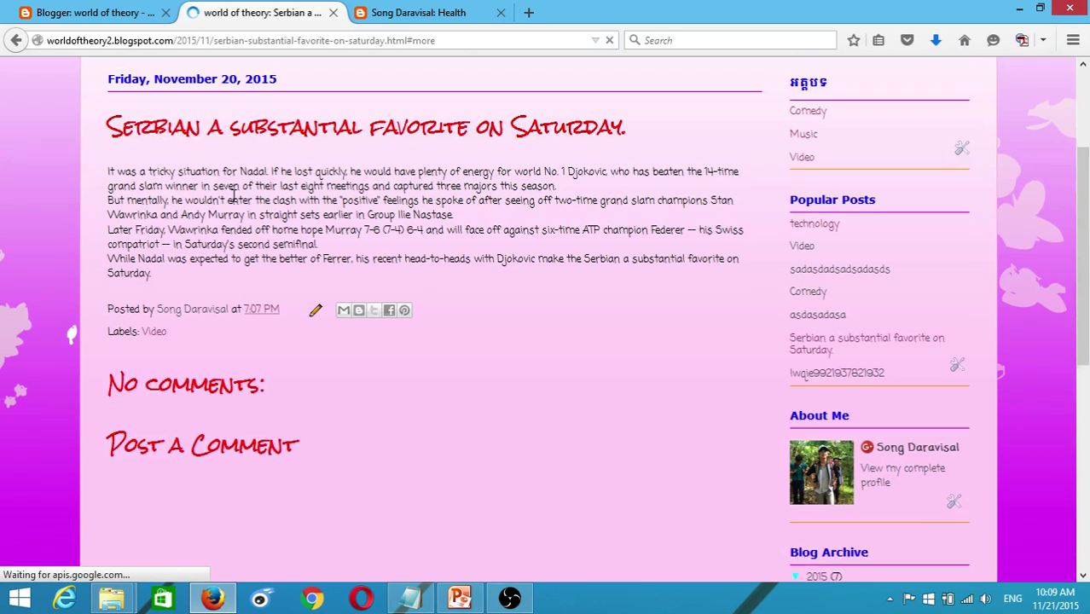
left_click_drag(109, 227, 556, 226)
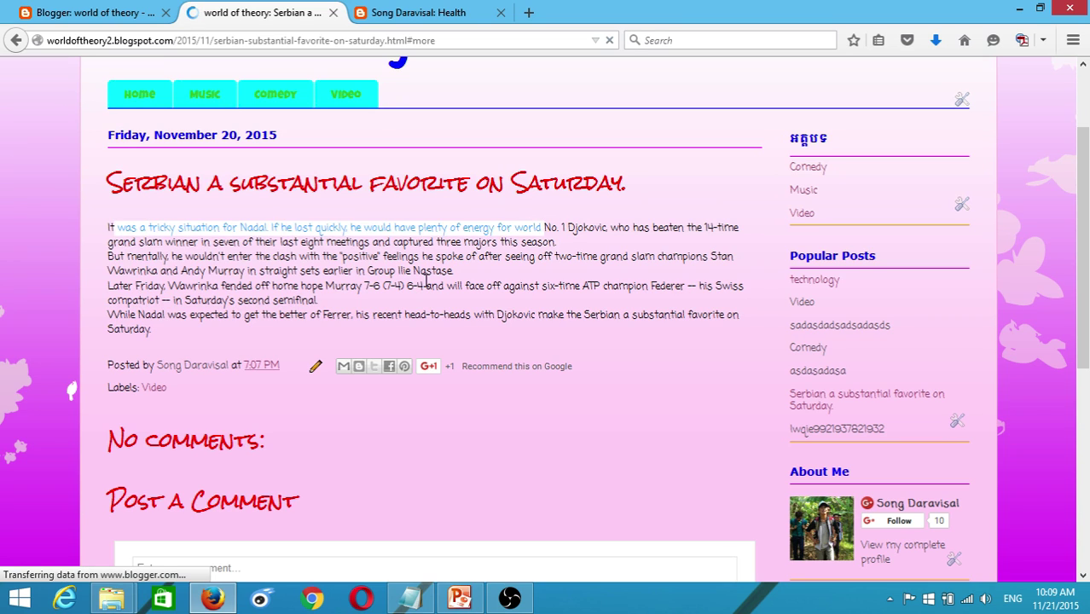
left_click(82, 83)
left_click(16, 40)
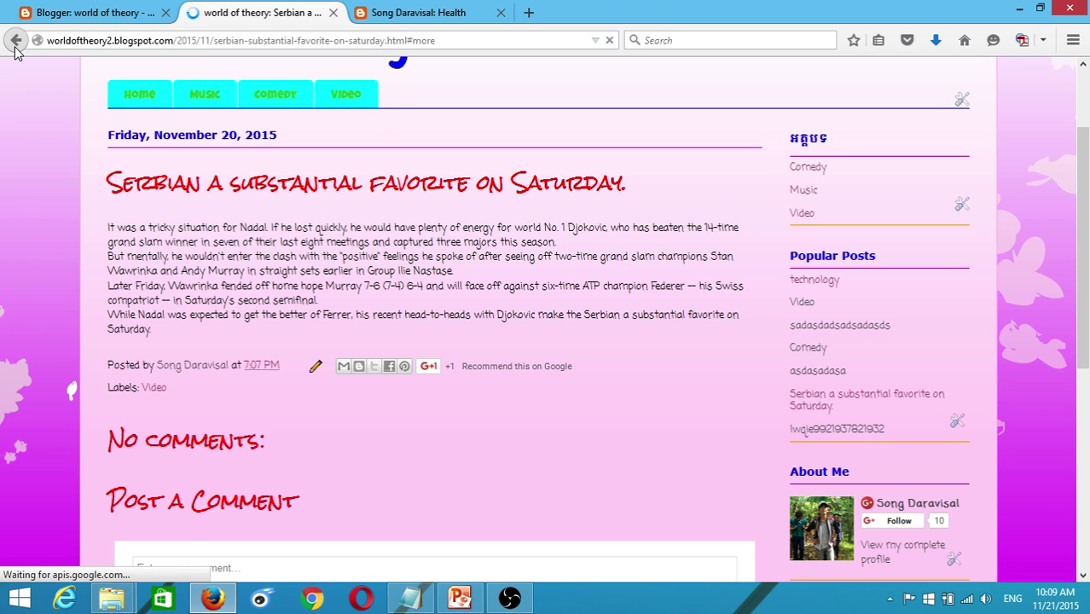
left_click(64, 10)
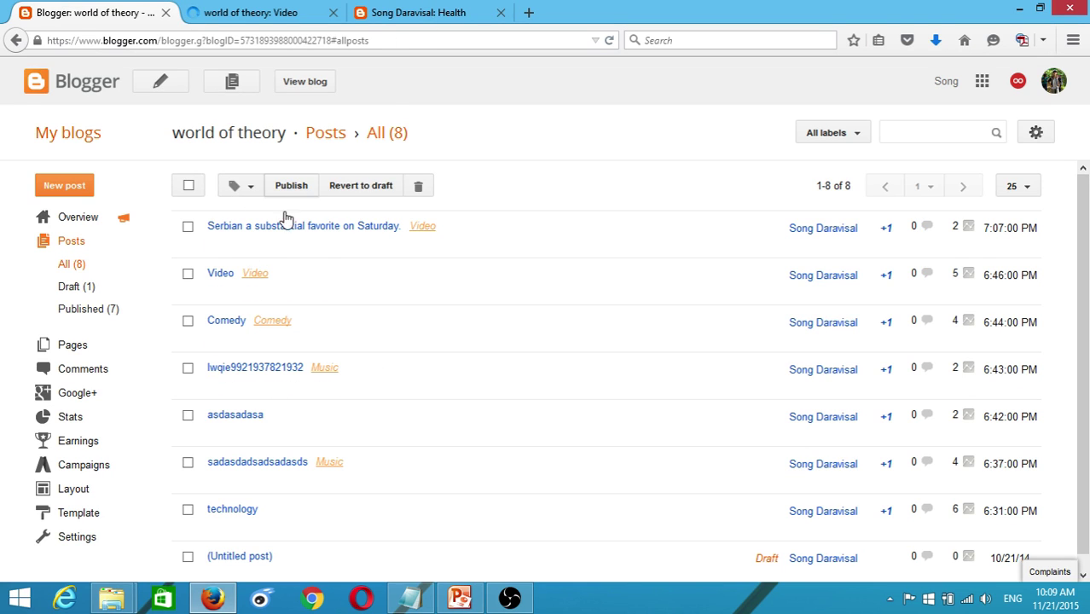
- Start a new world of theory post titled and beginning with រូបភាព, then attempt an image insert
mouse_move(228, 256)
left_click(174, 86)
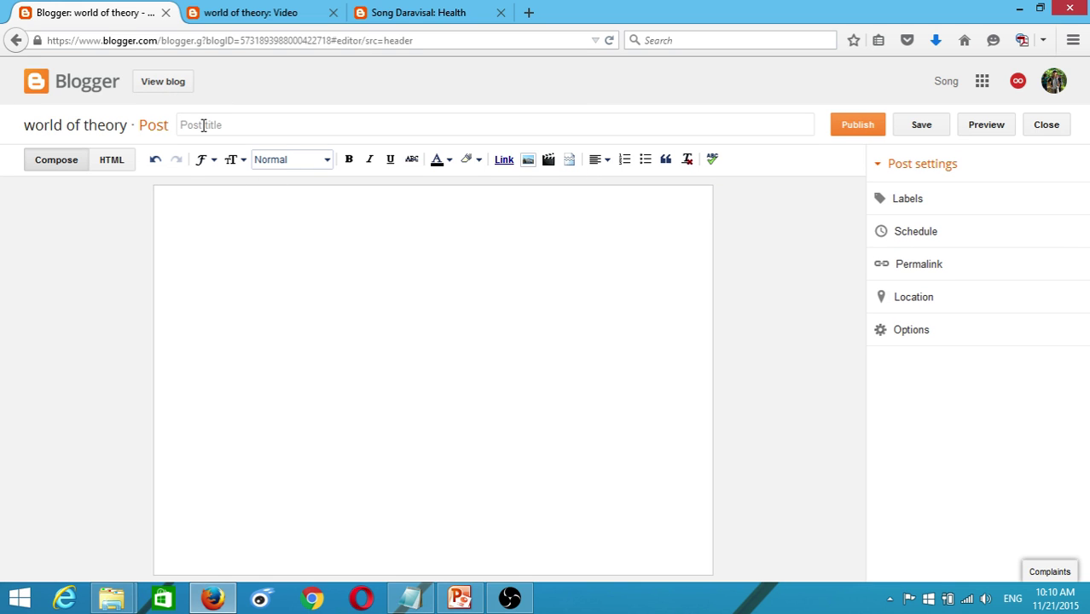
left_click(202, 124)
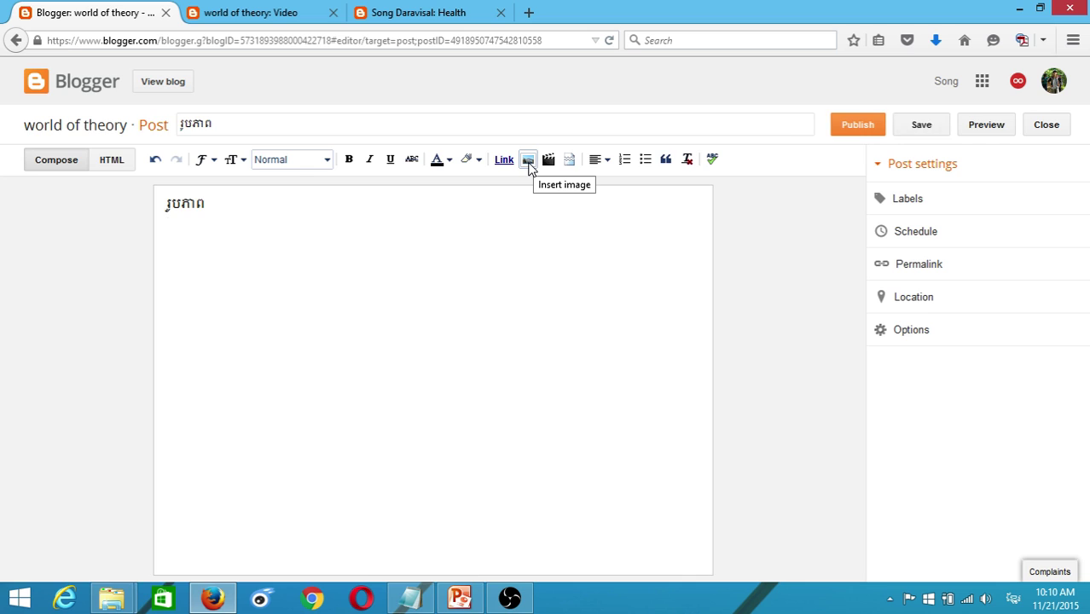
left_click(528, 161)
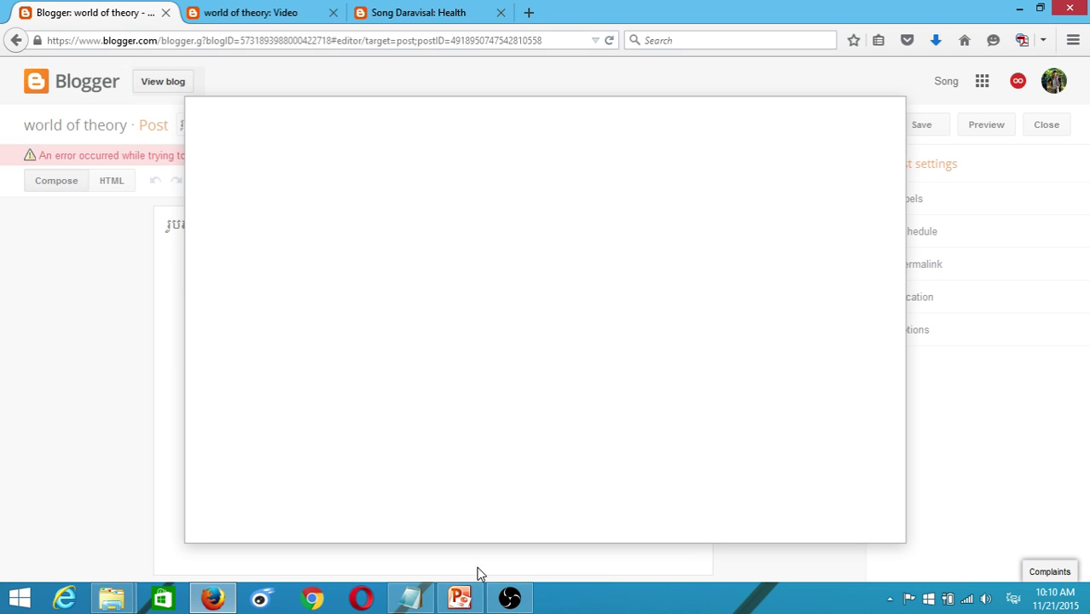
left_click(541, 41)
- Reload the stalled editor and choose Leave Page to restore the រូបភាព draft
left_click(610, 40)
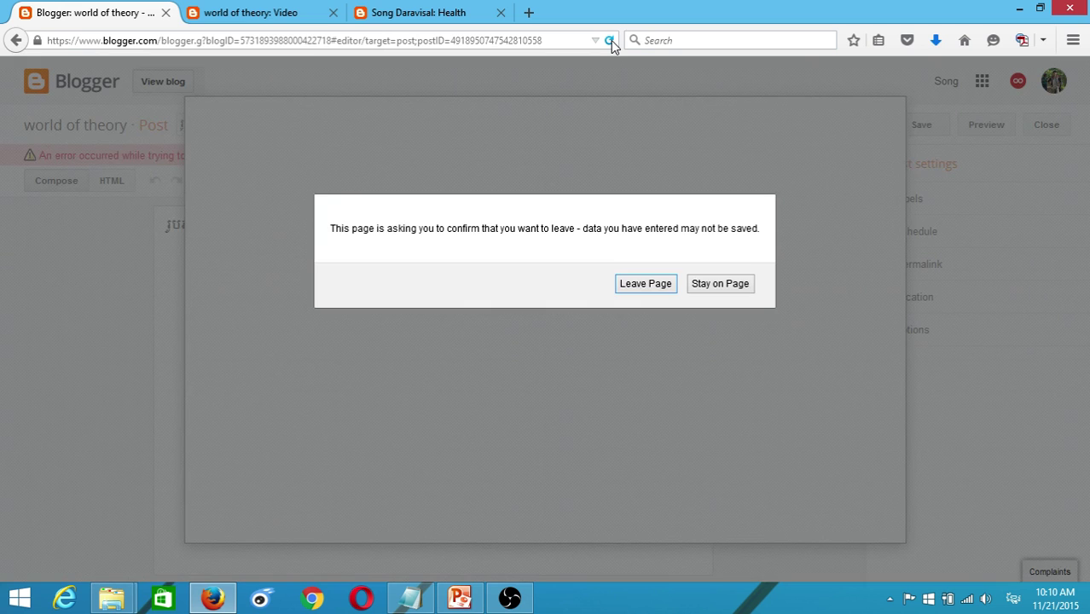
left_click(645, 284)
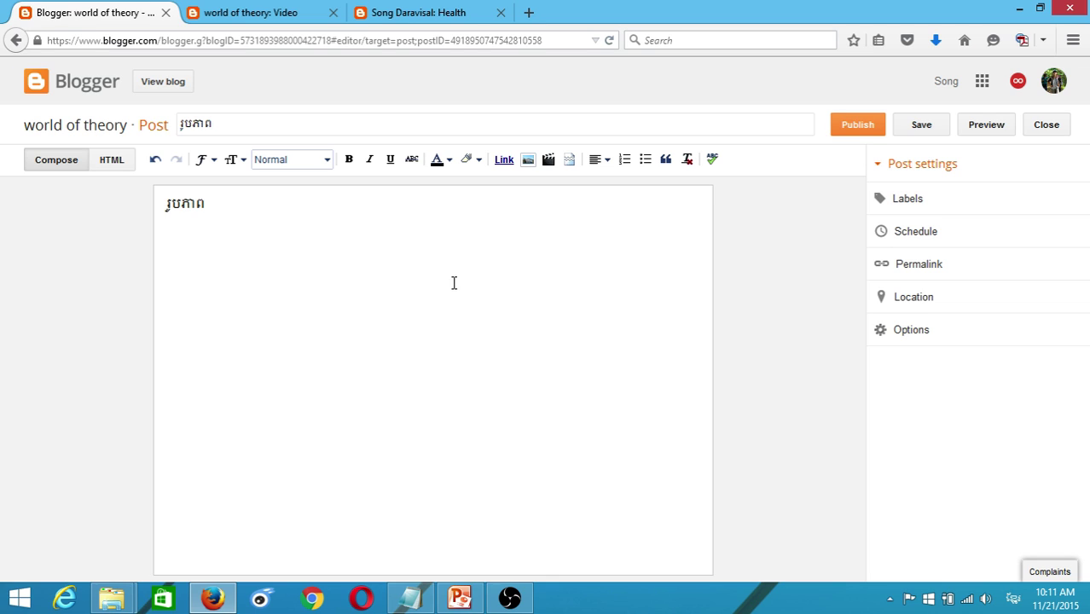
- Upload Liu-Yi-Fei-08.jpg from the computer and add it to the post body
left_click(528, 160)
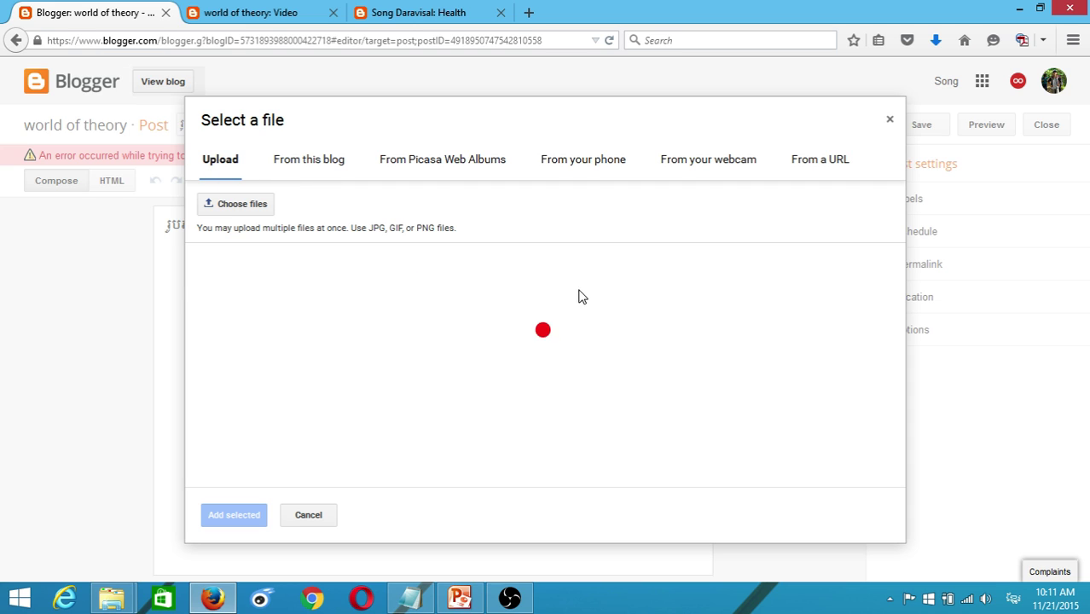
left_click(231, 211)
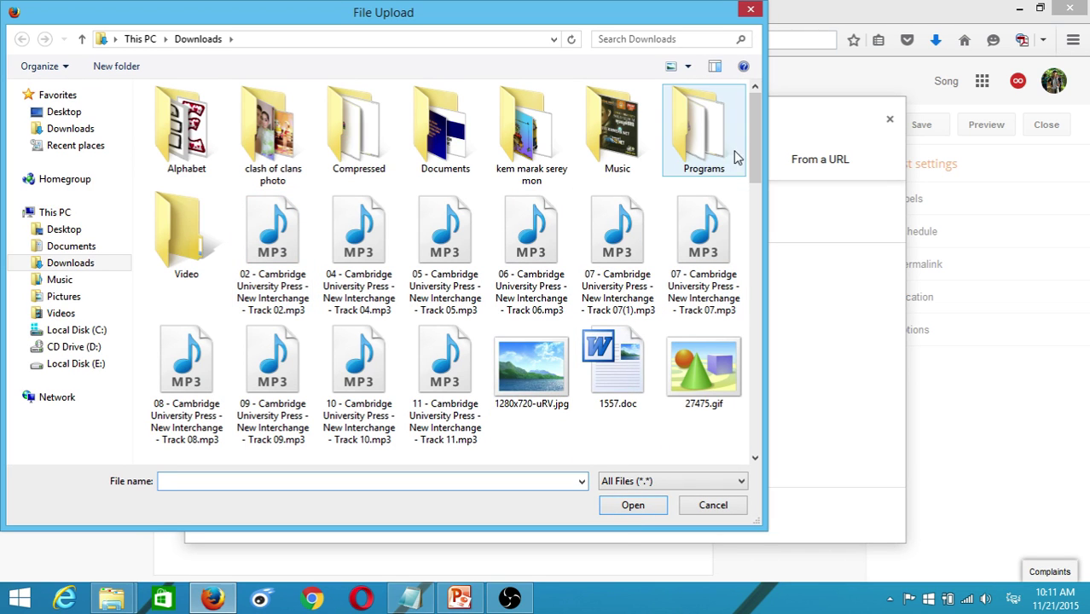
left_click_drag(751, 142, 773, 388)
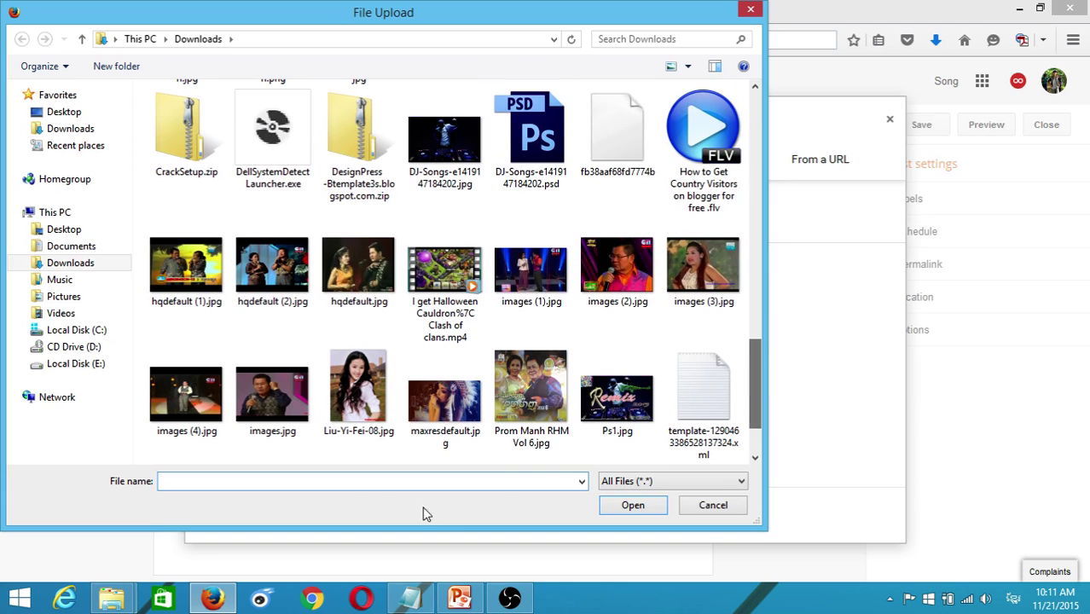
left_click(358, 388)
left_click(633, 505)
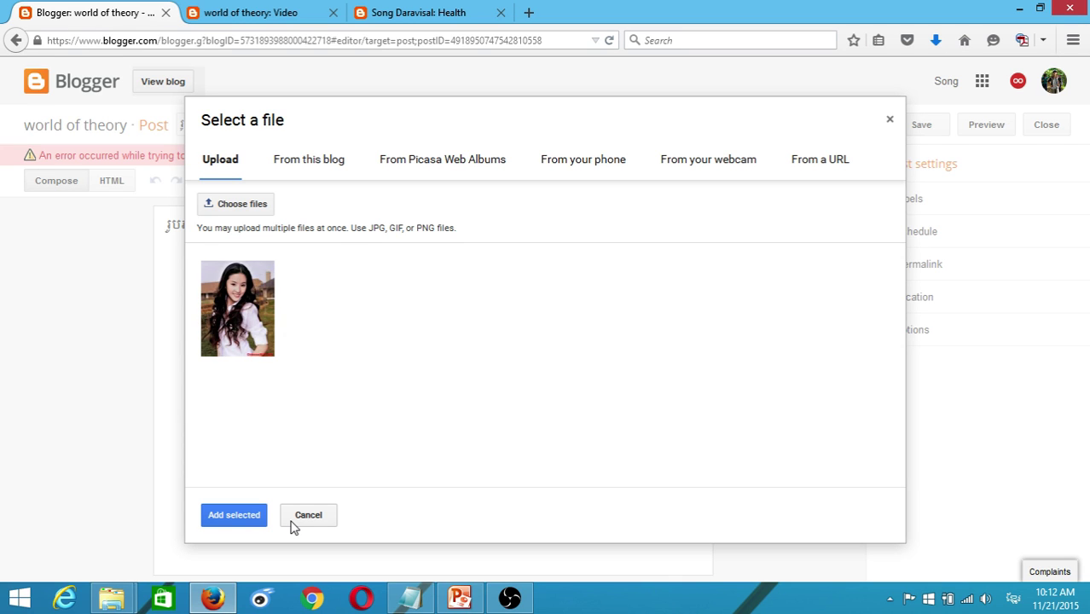
left_click(253, 323)
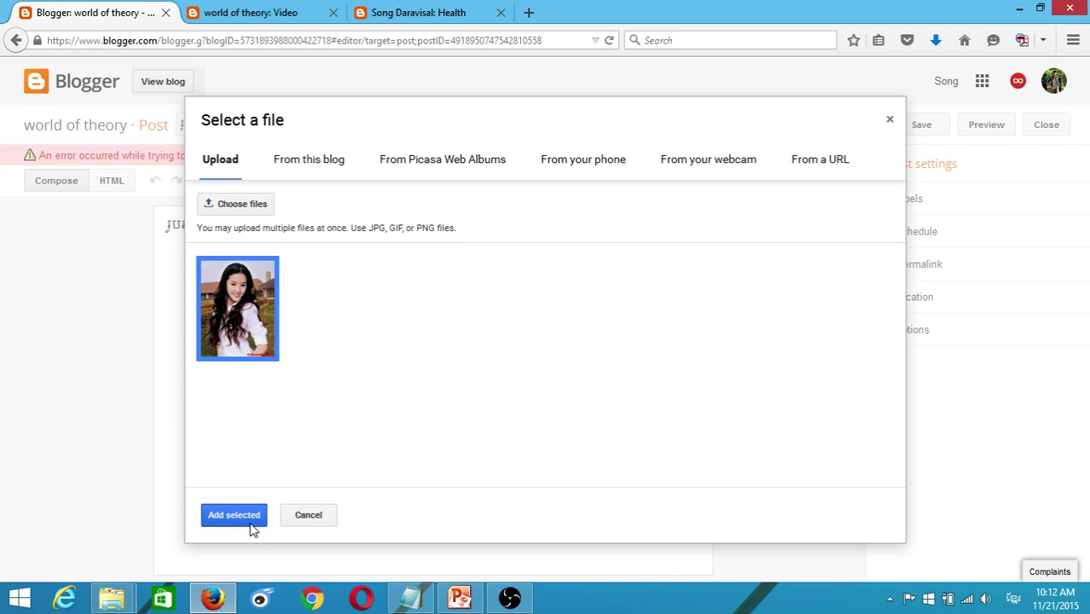
left_click(249, 517)
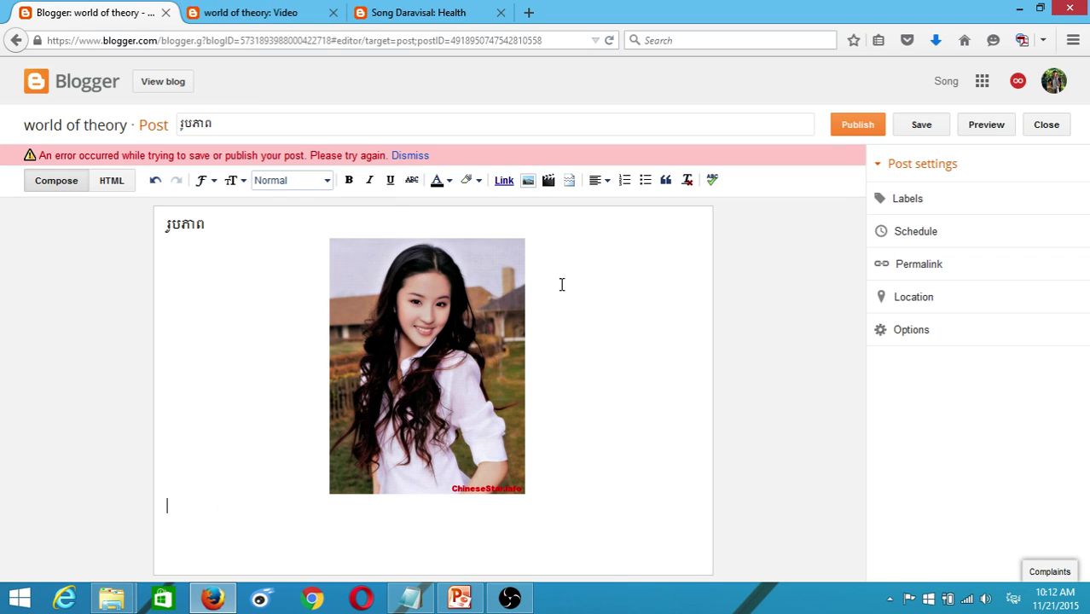
- Try the photo at small, medium and large sizes, settling on medium
left_click(473, 322)
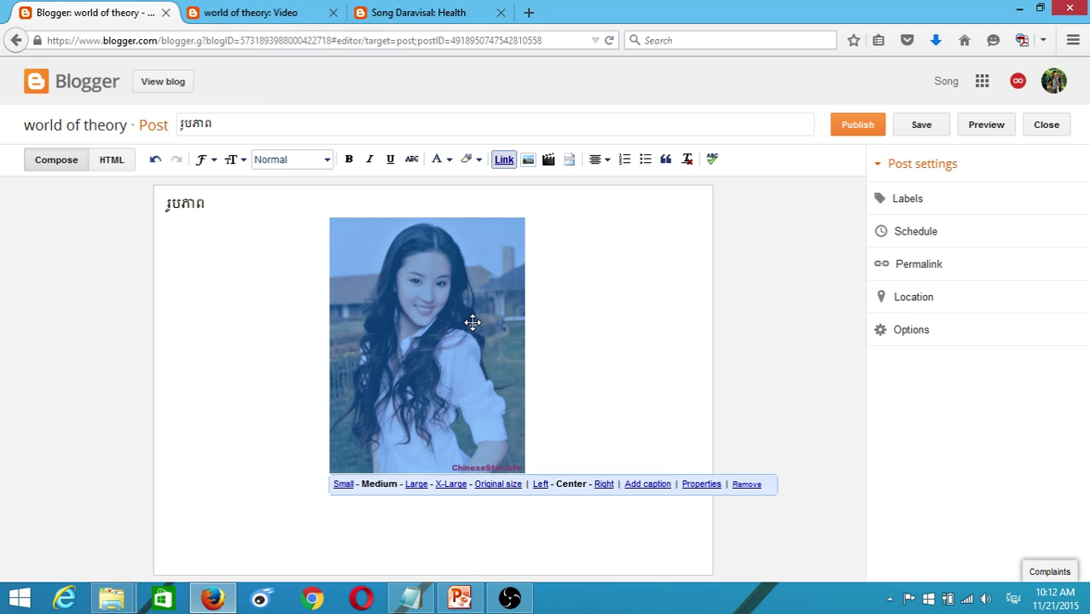
left_click(640, 329)
left_click(486, 423)
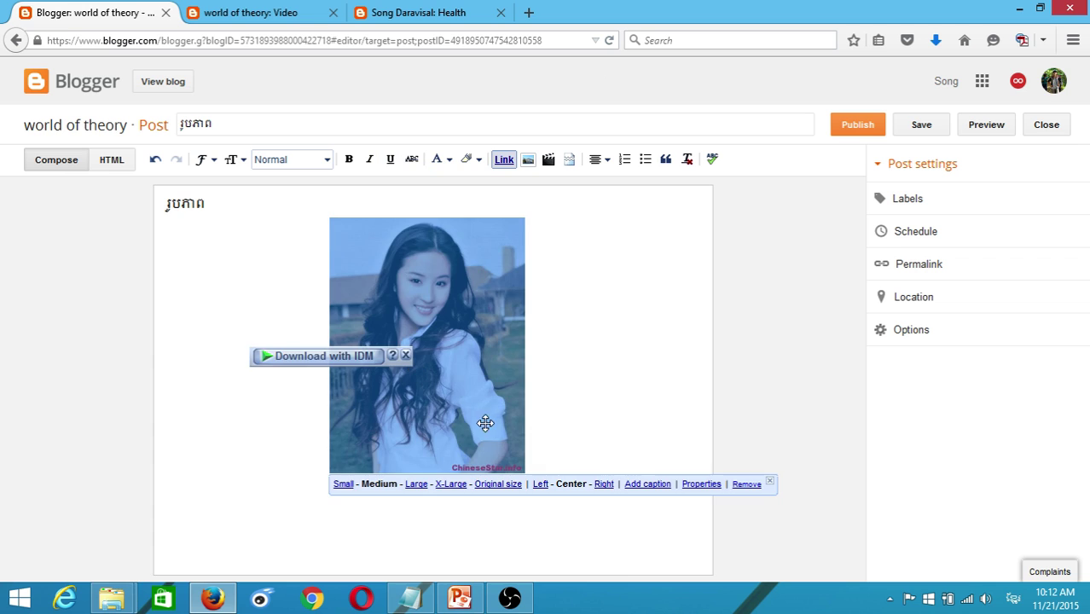
left_click(592, 333)
left_click(341, 355)
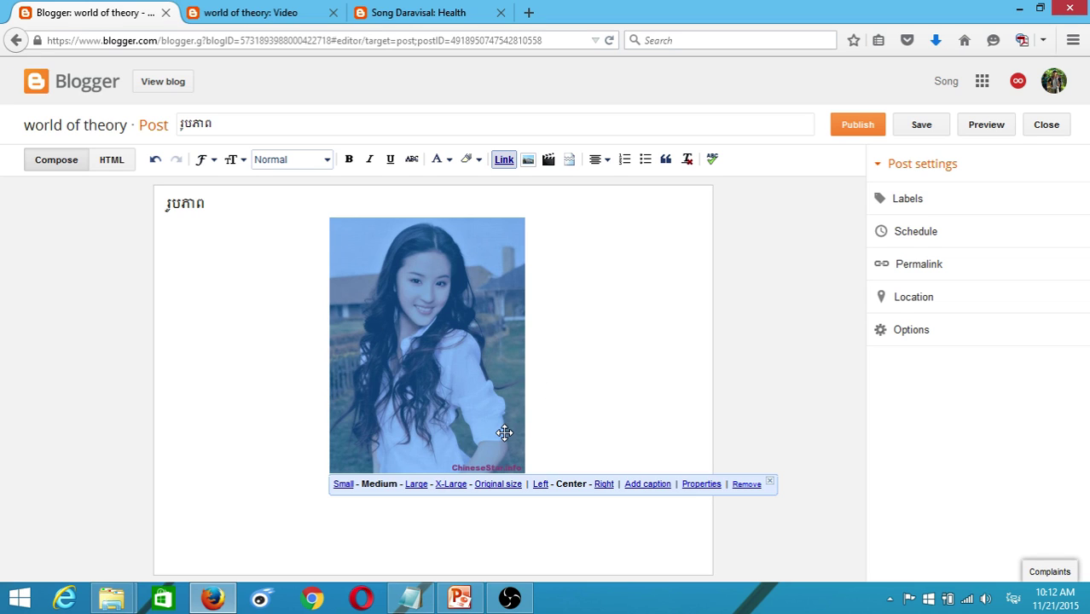
left_click(345, 484)
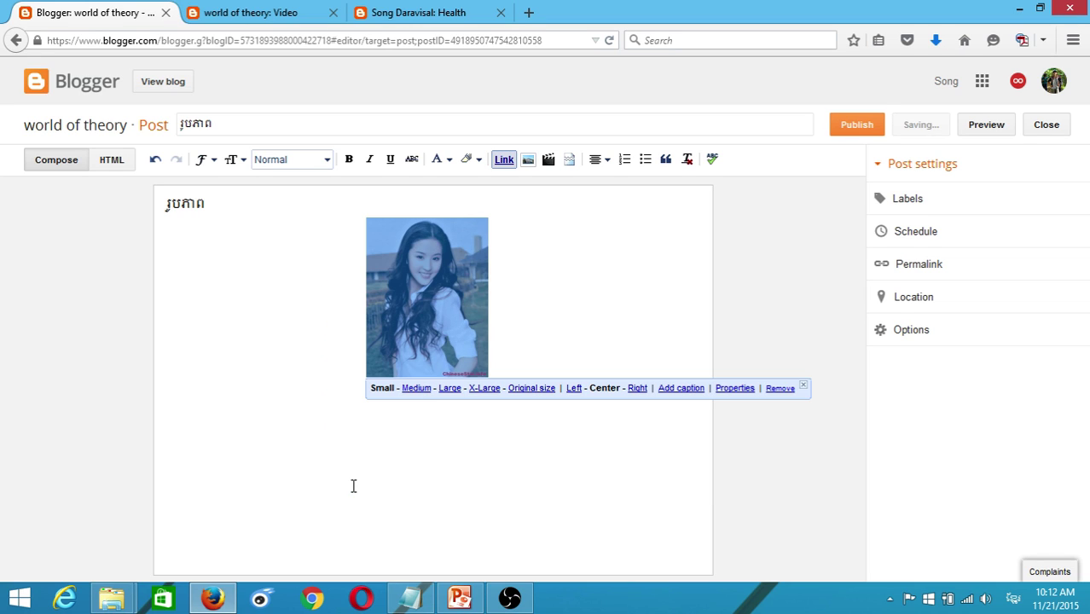
left_click(415, 389)
left_click(420, 480)
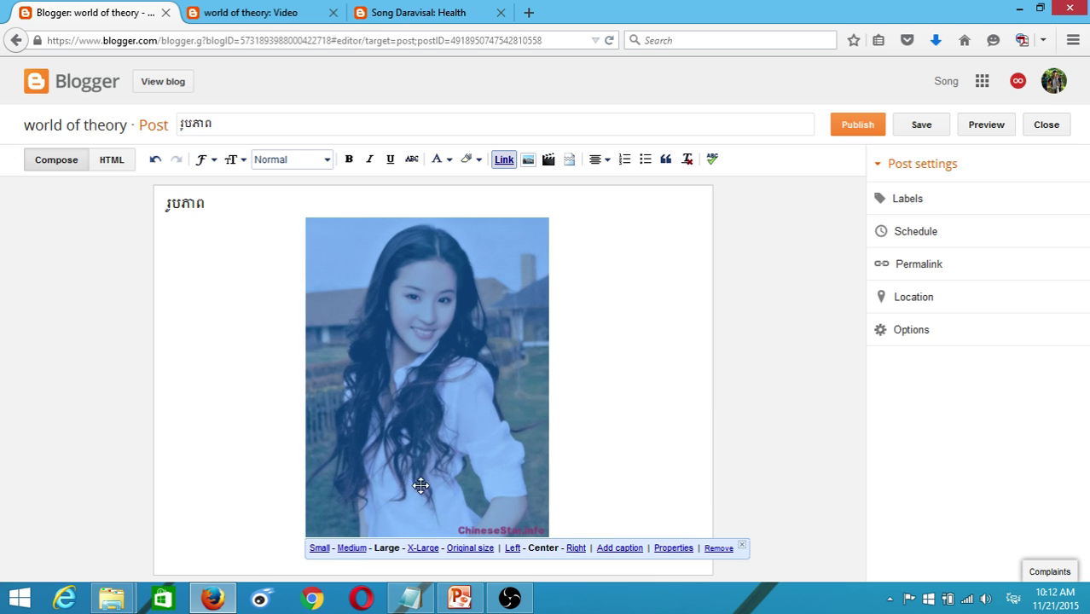
left_click(357, 548)
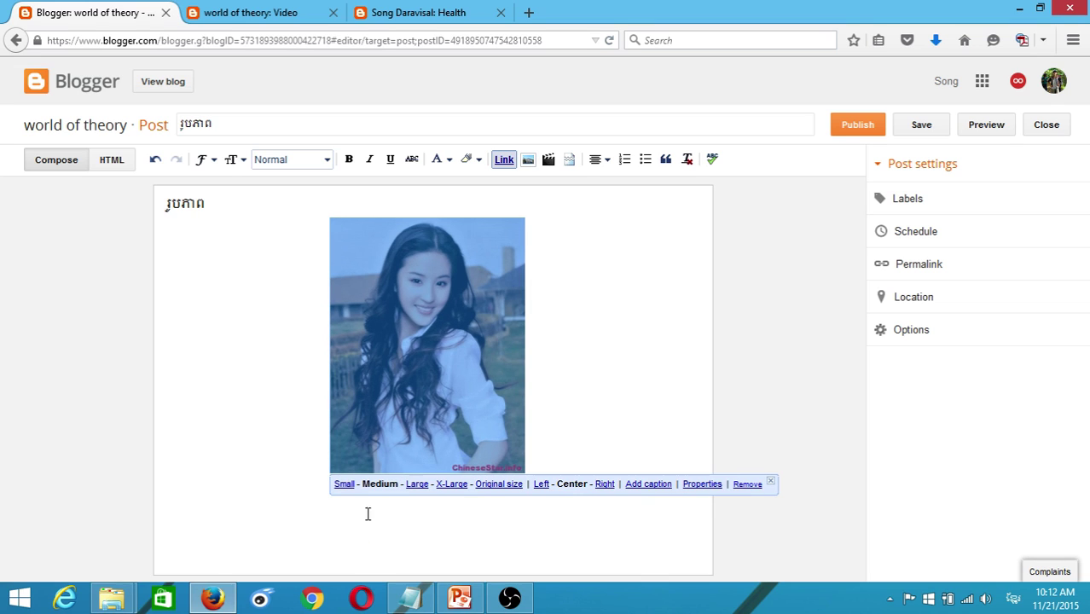
left_click(570, 282)
left_click(459, 364)
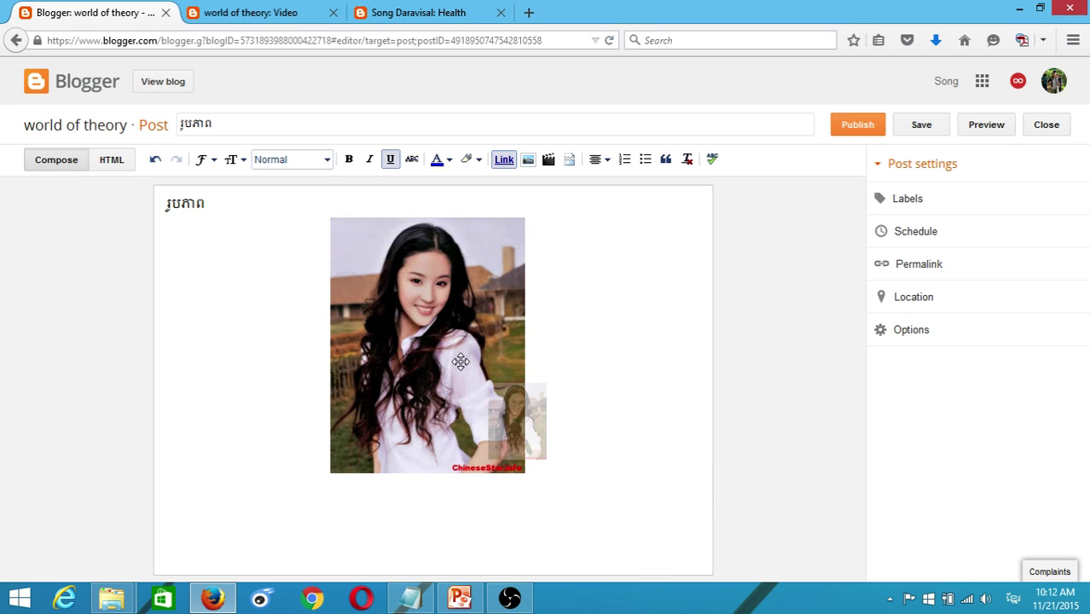
- Try left, right and justified alignment, then center the photo and start a line below it
left_click(601, 161)
left_click(610, 185)
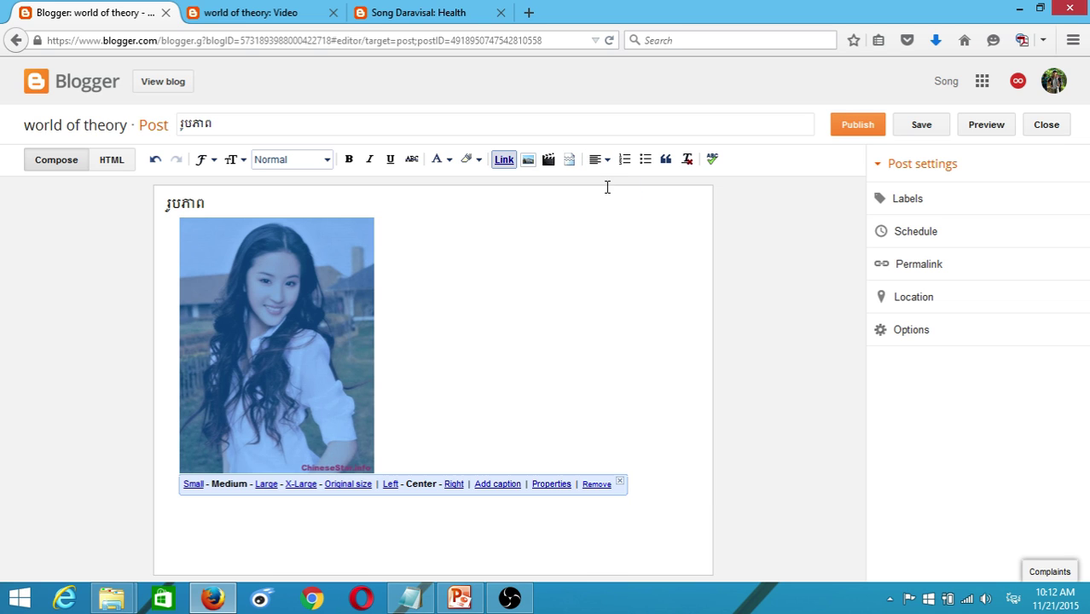
left_click(605, 160)
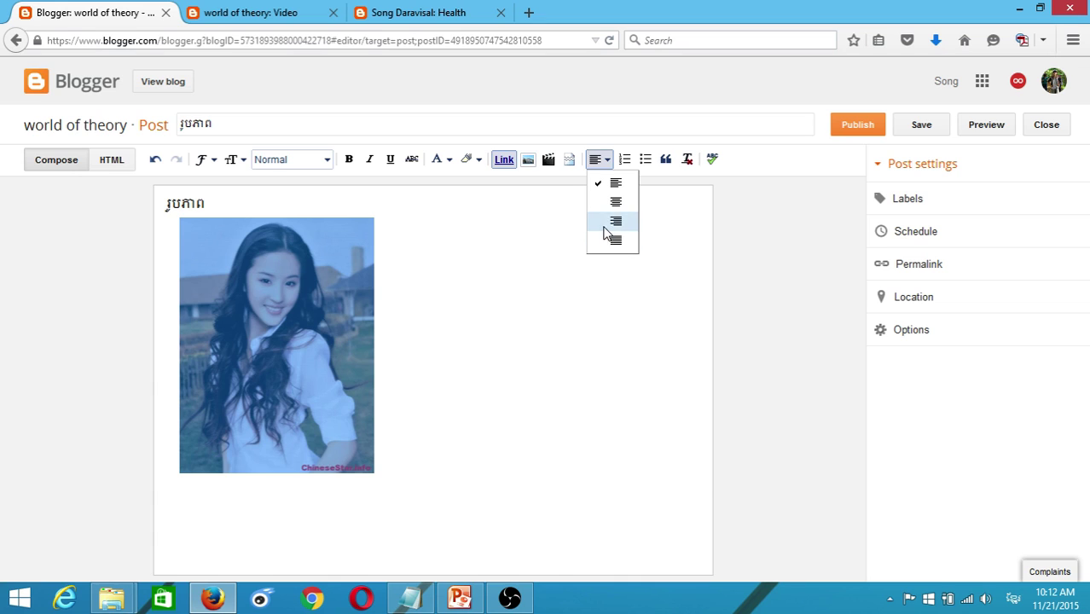
left_click(605, 225)
left_click(599, 159)
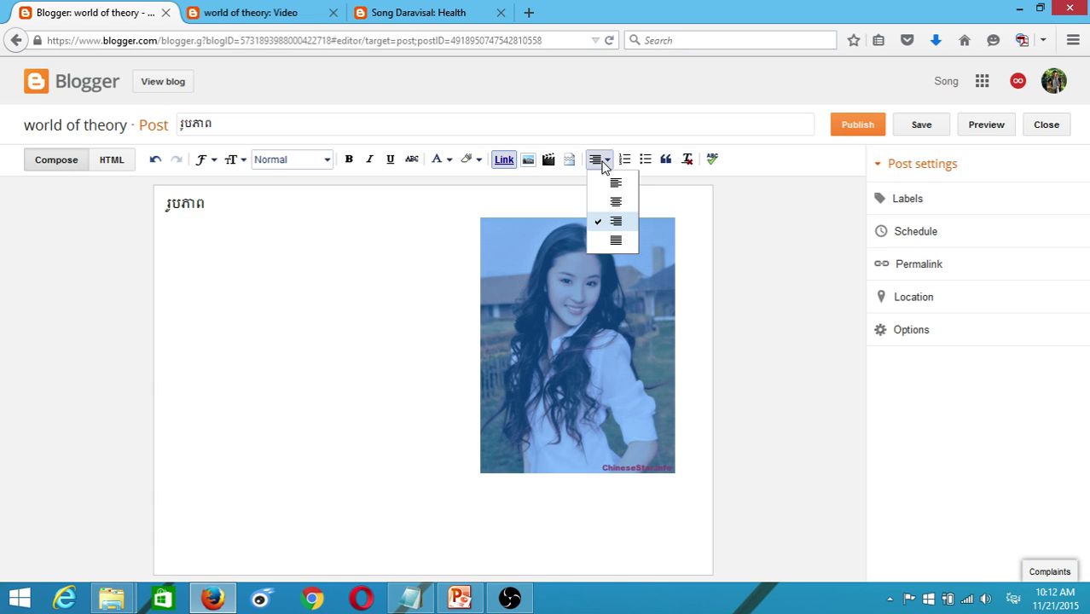
left_click(612, 240)
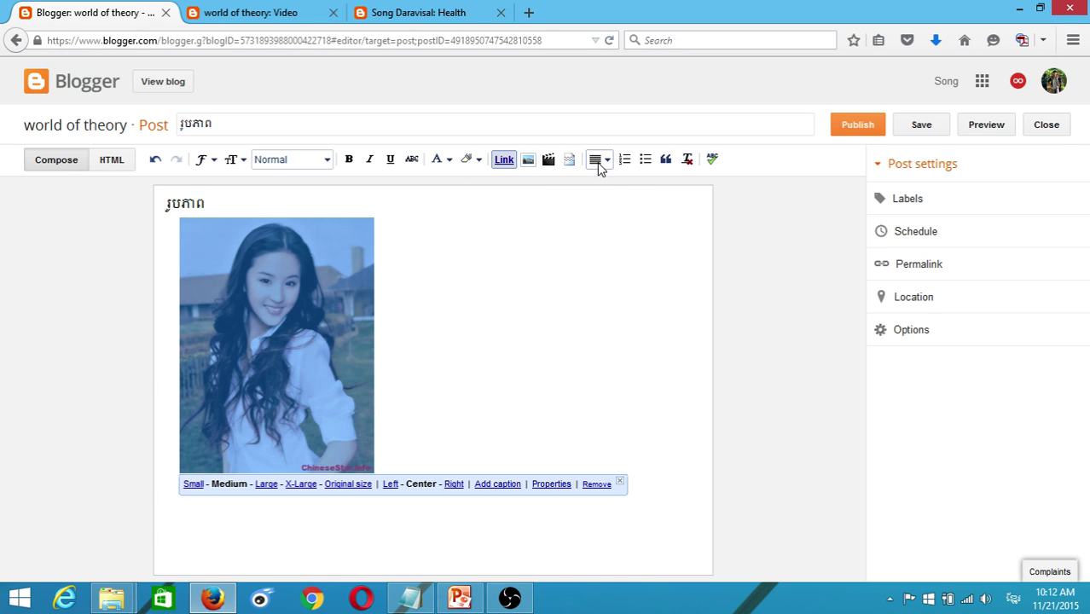
left_click(598, 159)
left_click(616, 204)
left_click(577, 297)
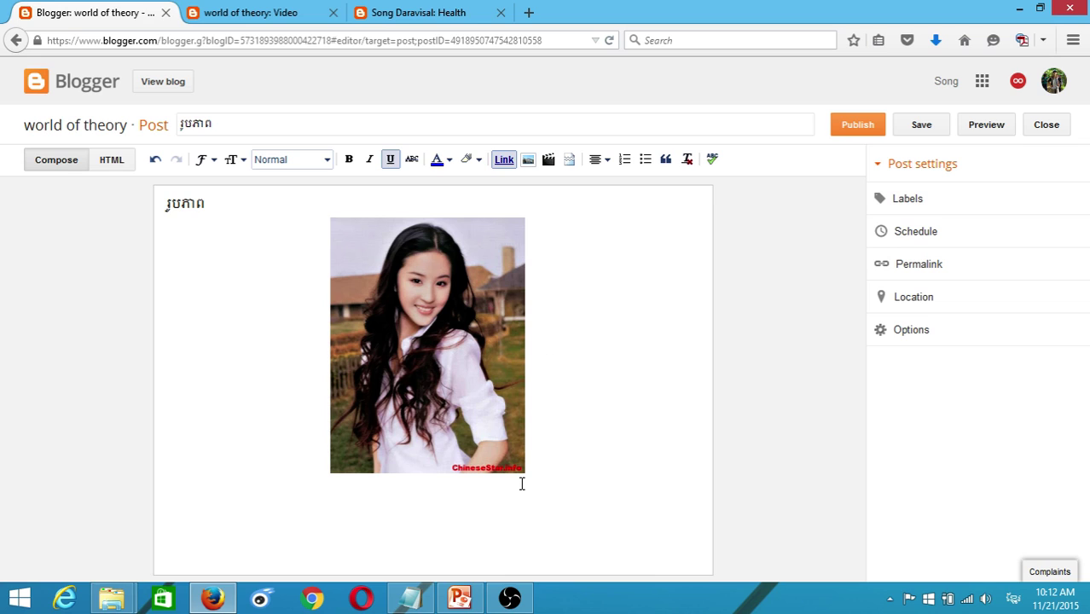
left_click(470, 503)
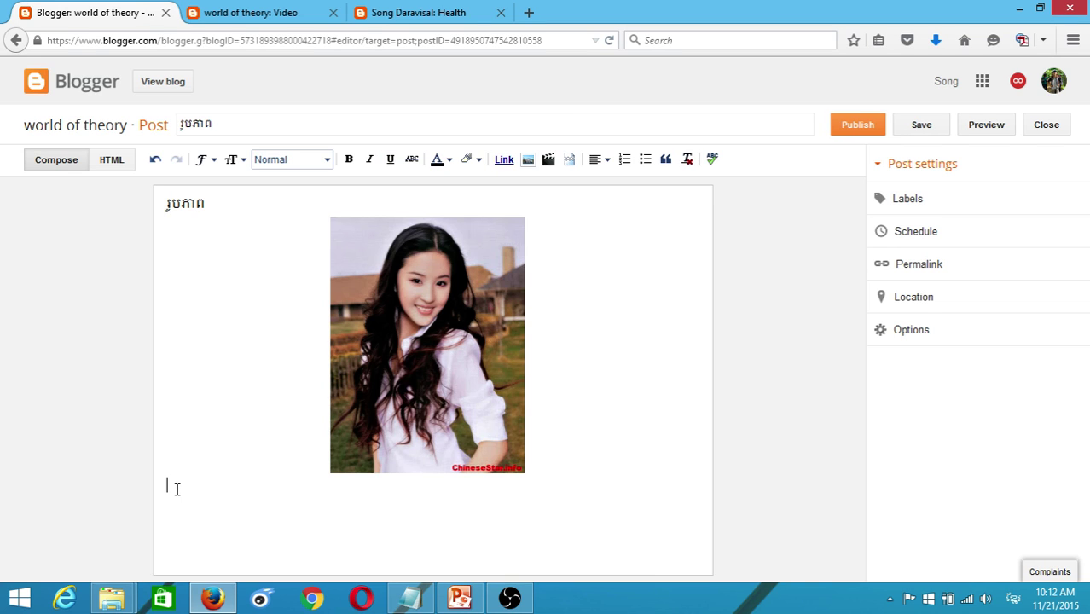
left_click(460, 597)
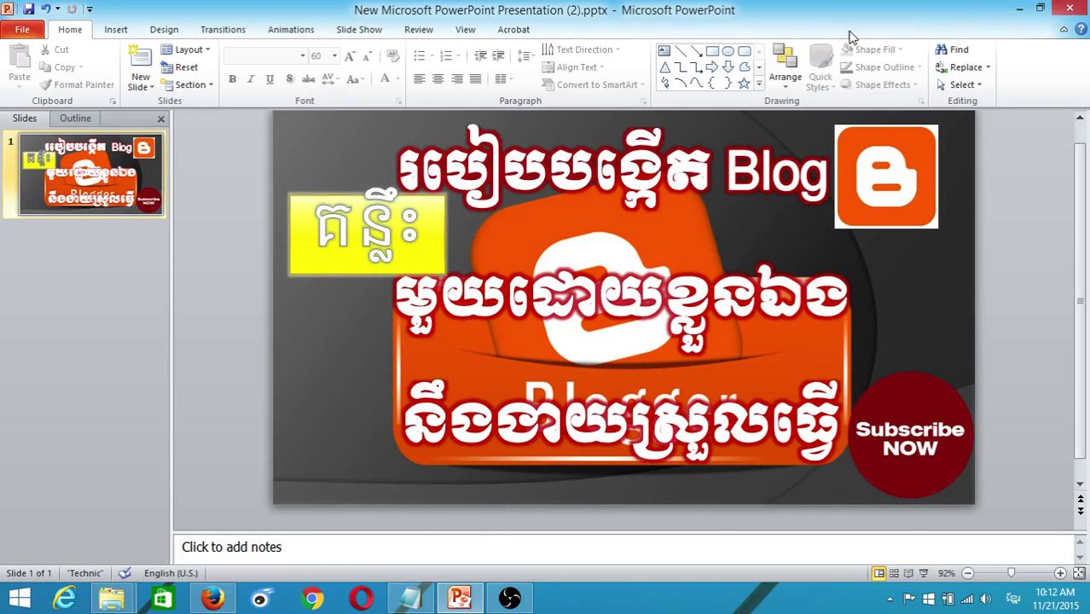
- Copy the ginger tea paragraph from the Song Daravisal Health page and paste it beneath the photo
left_click(460, 597)
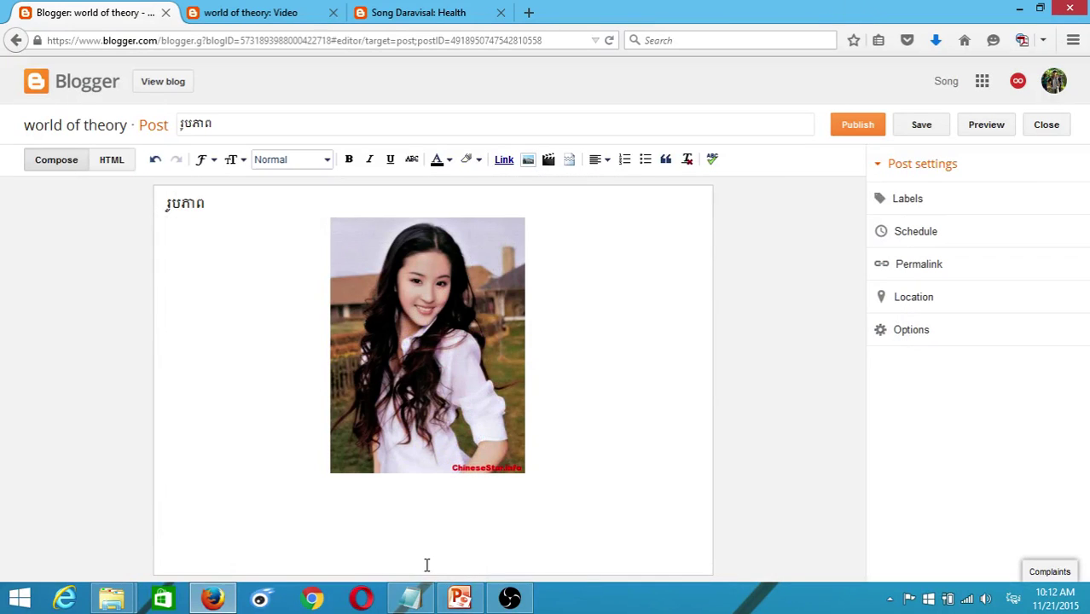
left_click(423, 12)
left_click_drag(139, 348, 647, 440)
key("ctrl+c")
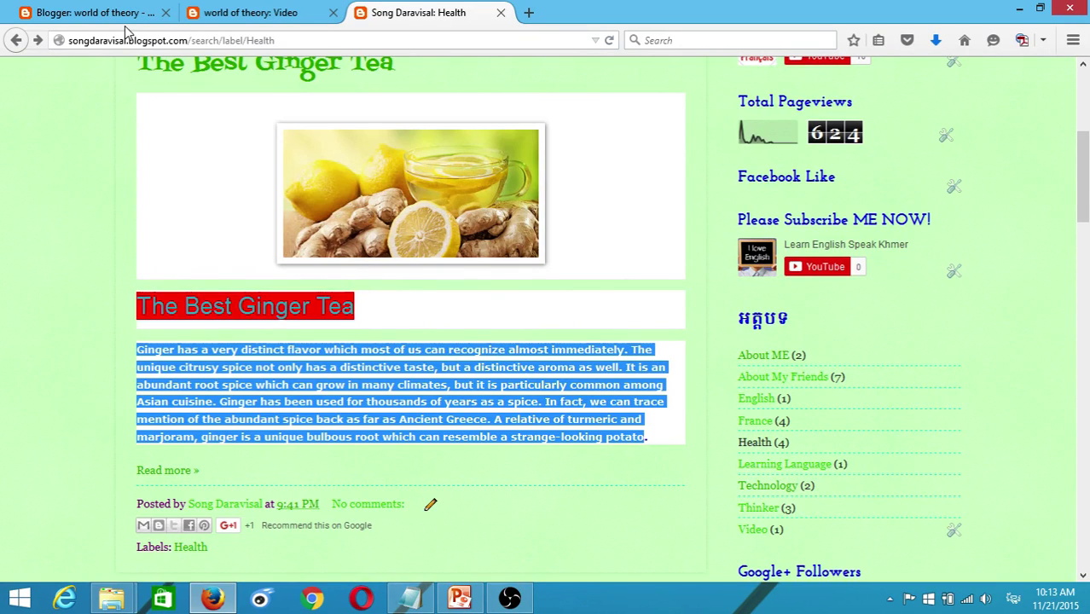
left_click(94, 12)
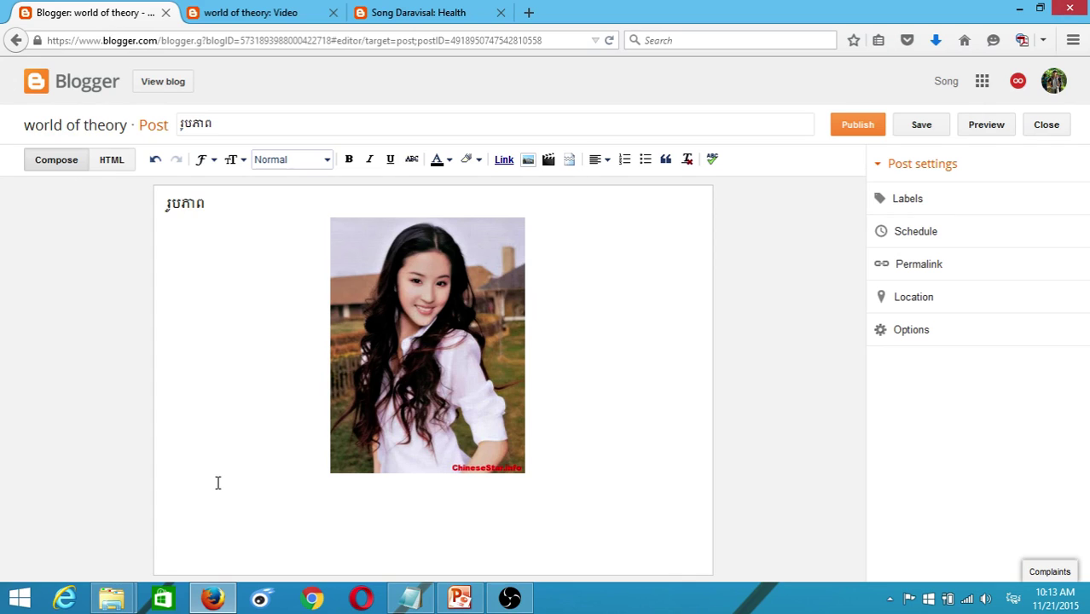
key("ctrl+v")
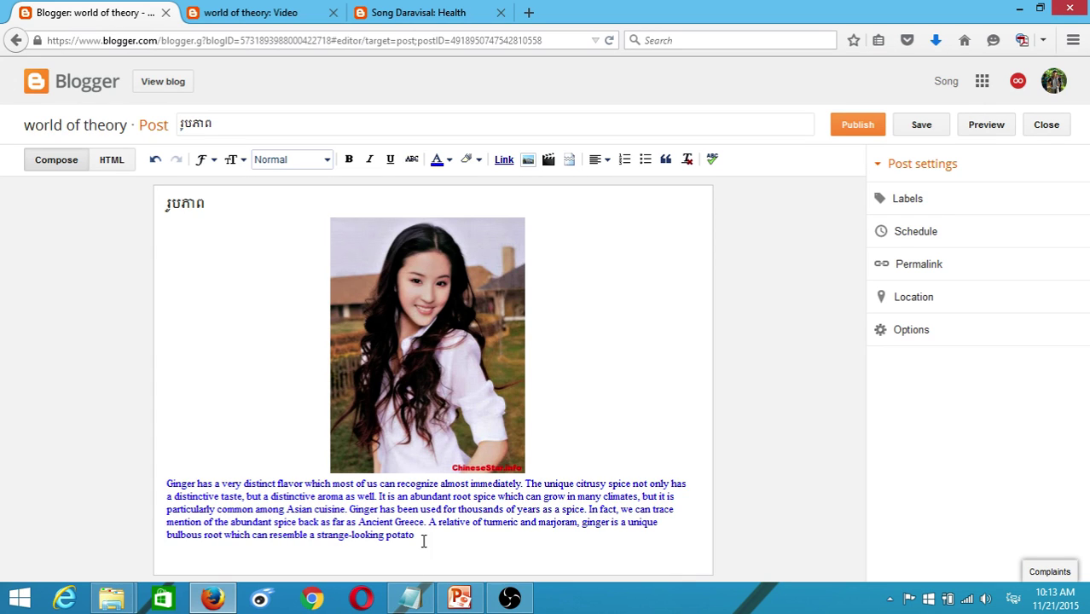
- Set the pasted ginger paragraph in the Courier font
left_click_drag(423, 541, 167, 486)
left_click(529, 522)
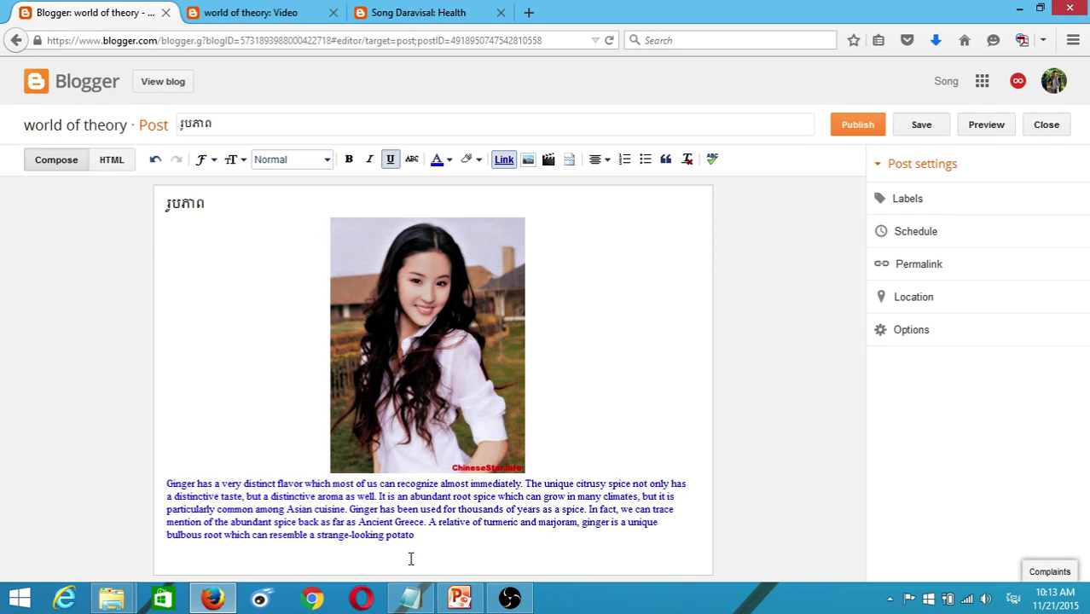
left_click_drag(441, 543, 154, 483)
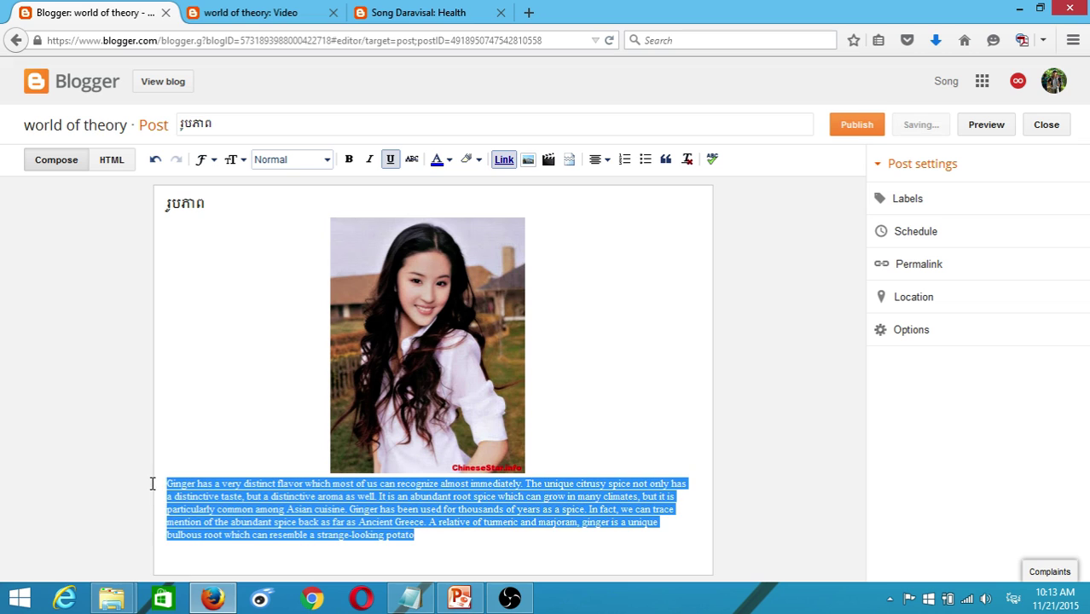
left_click(213, 161)
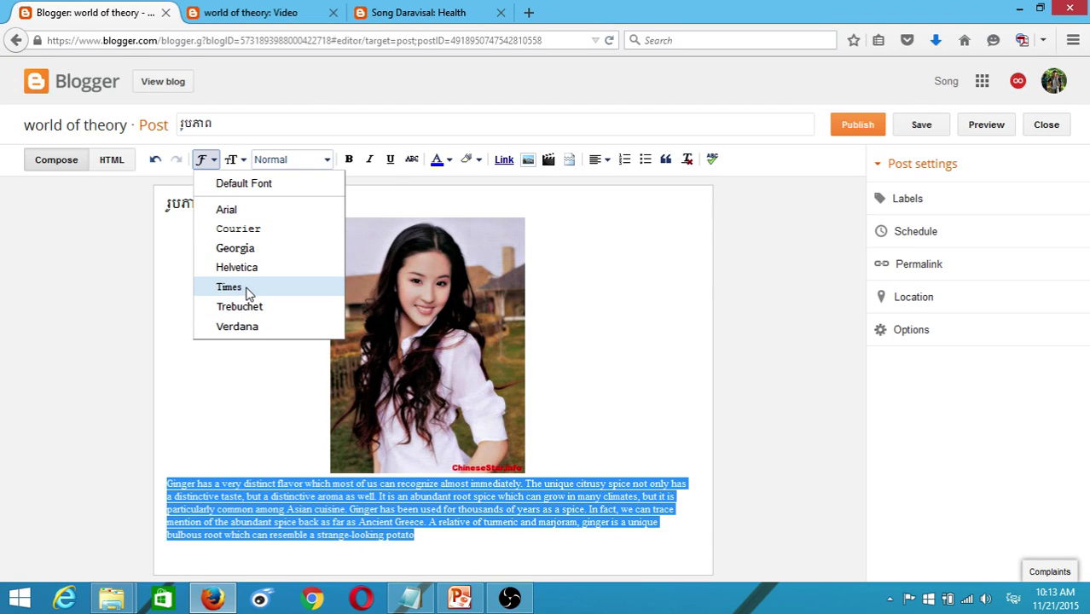
left_click(248, 231)
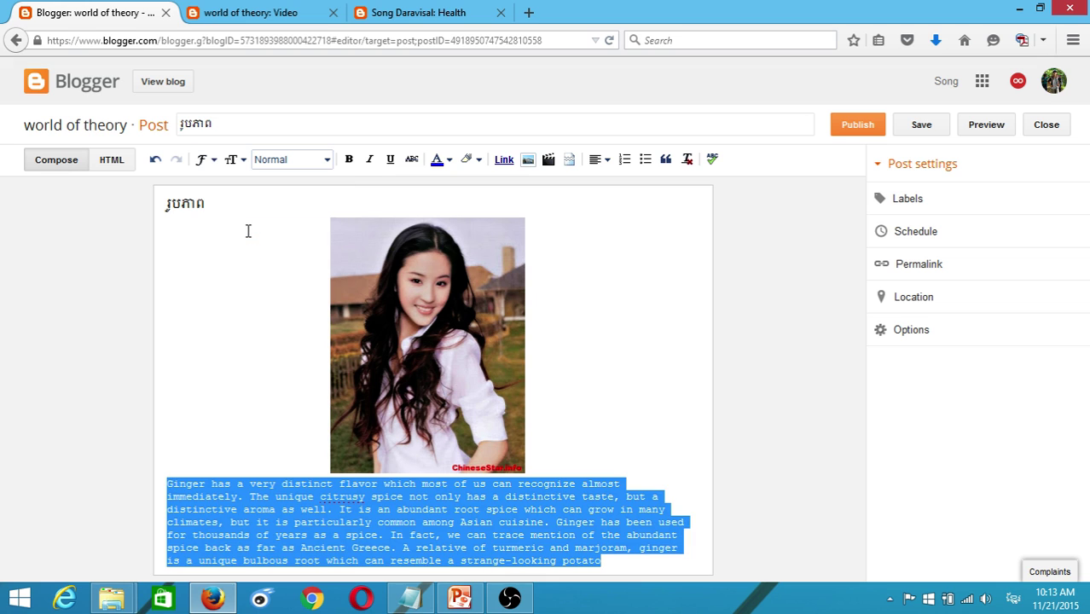
- Open the Labels section under the post settings
left_click(315, 525)
left_click_drag(620, 560, 139, 482)
left_click(878, 201)
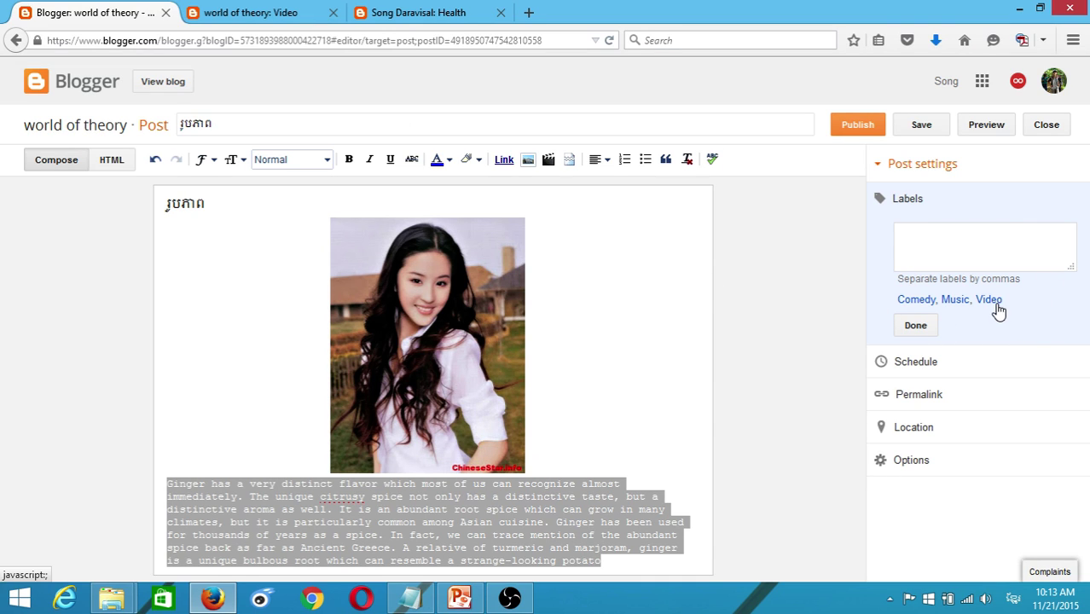
- Look over the world of theory Video page and the Song Daravisal Health page
left_click(256, 13)
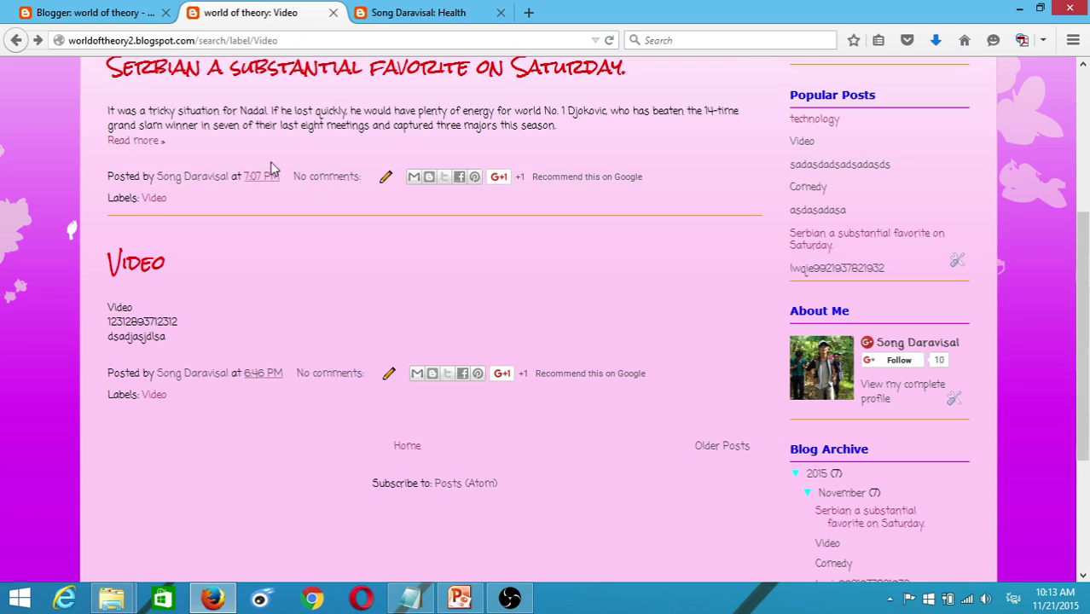
scroll(272, 170, "up", 5)
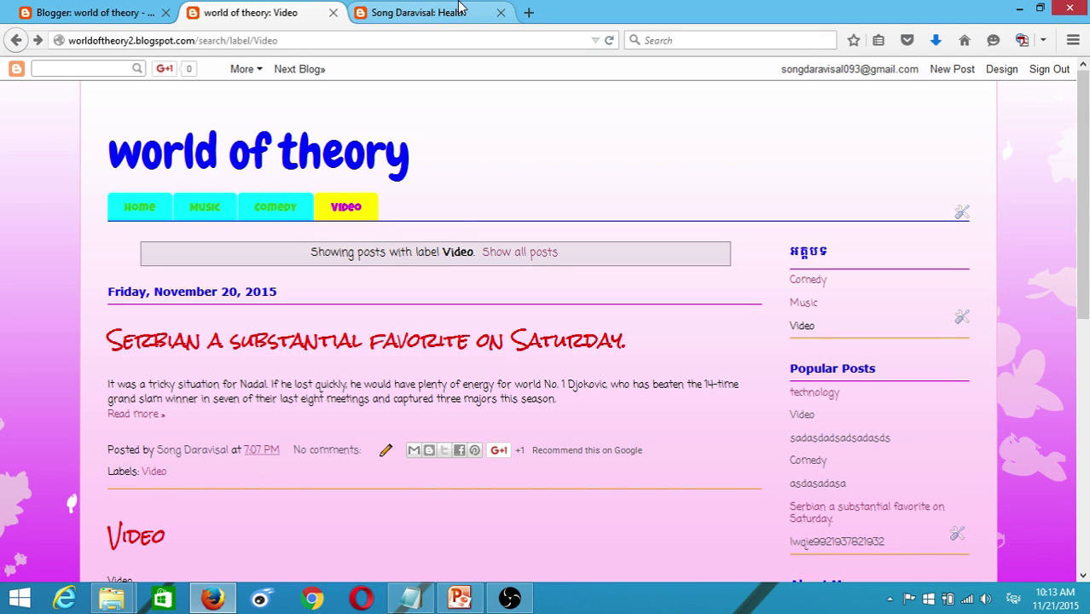
left_click(410, 12)
scroll(179, 265, "up", 4)
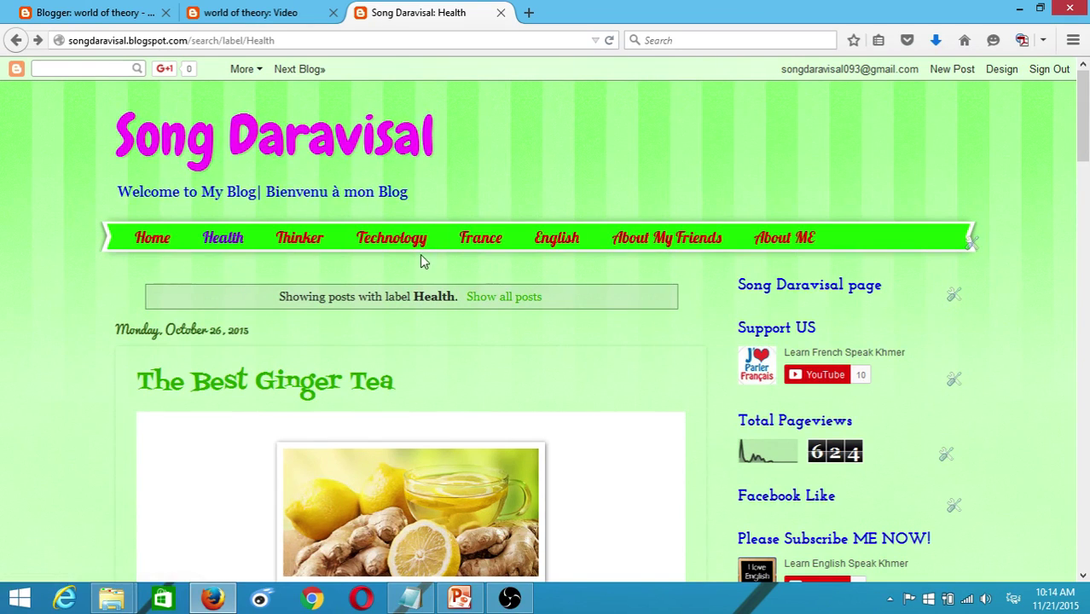
- Add the Comedy label to the post
left_click(139, 14)
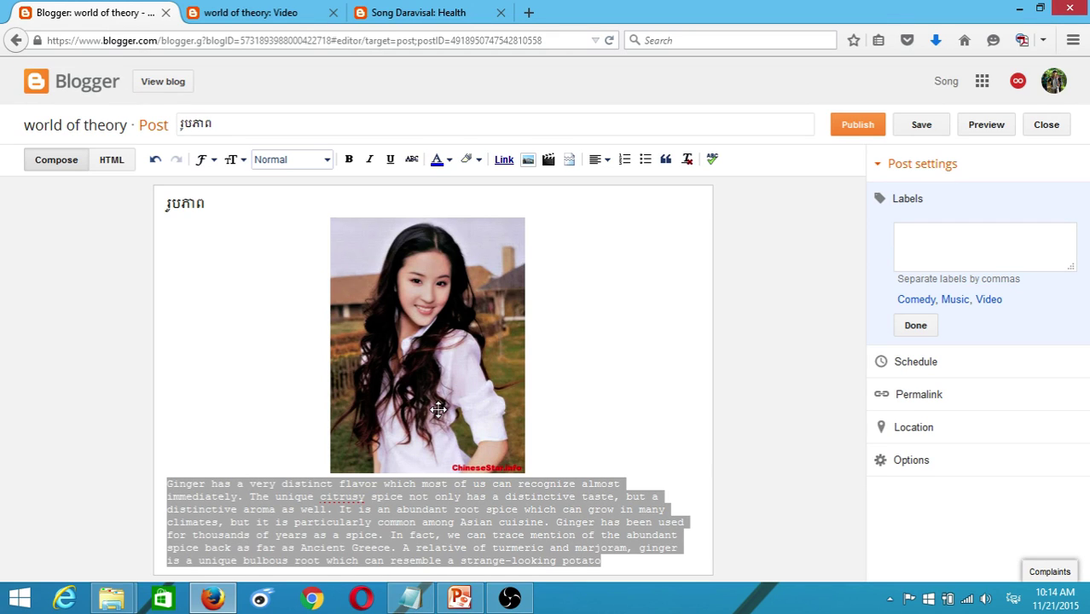
left_click(628, 534)
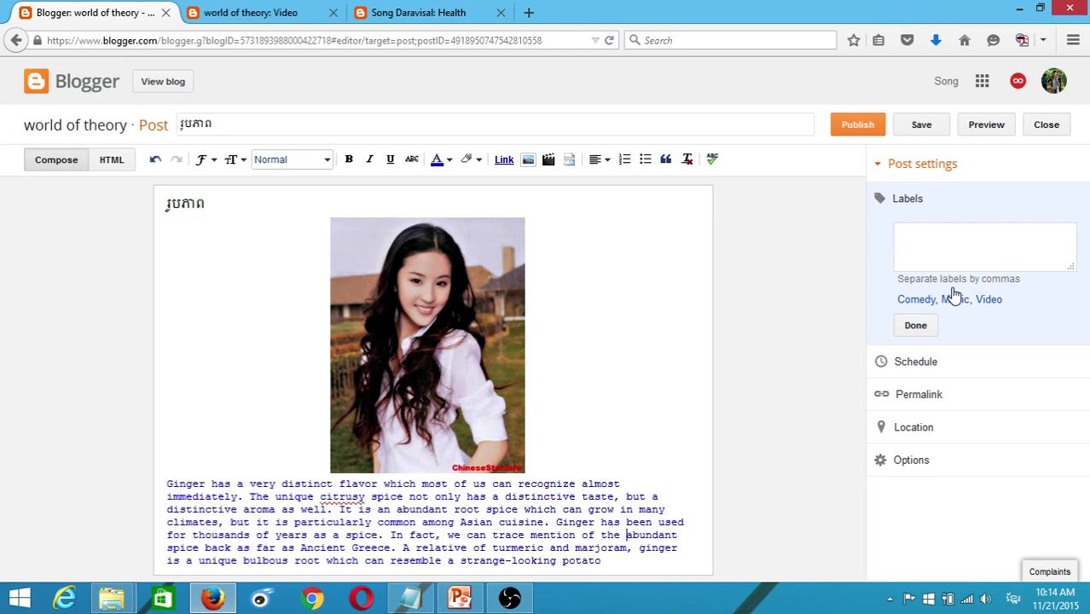
left_click(917, 303)
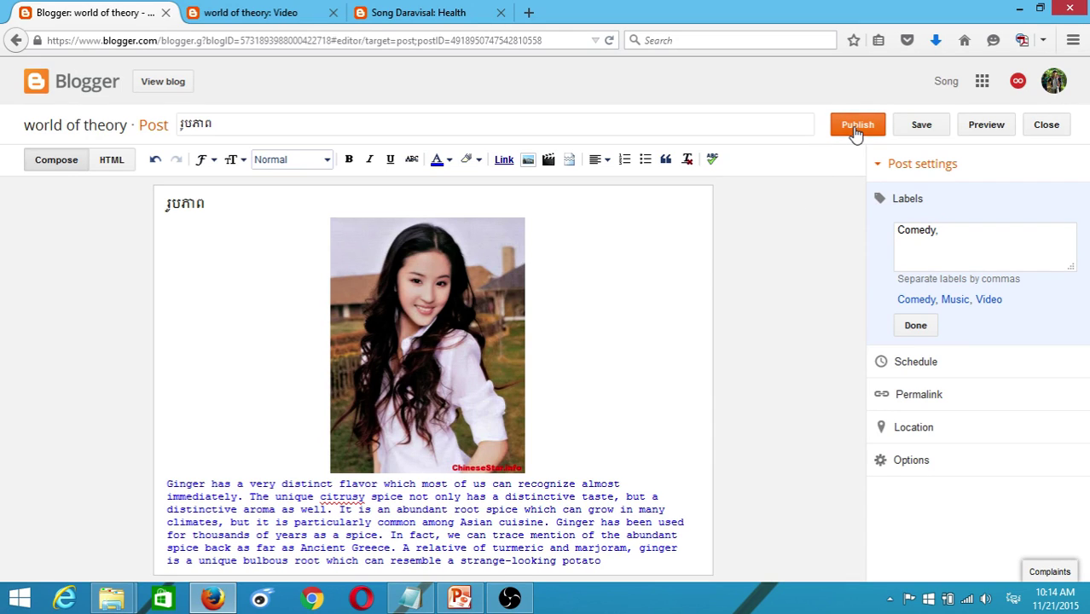
- Publish the post and view it on the blog's reloaded Comedy label page
left_click(856, 128)
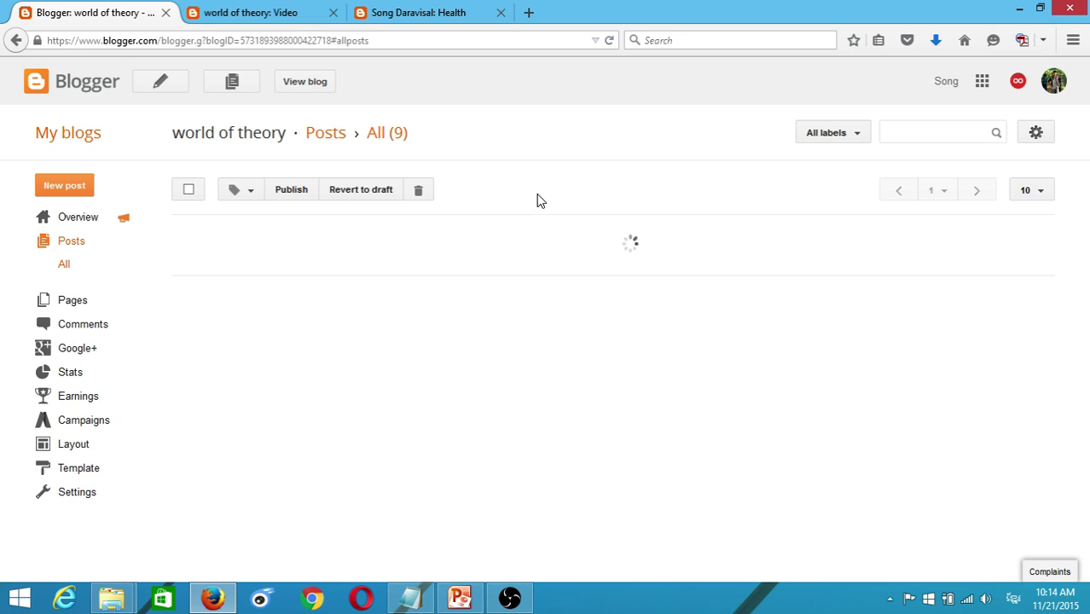
left_click(239, 17)
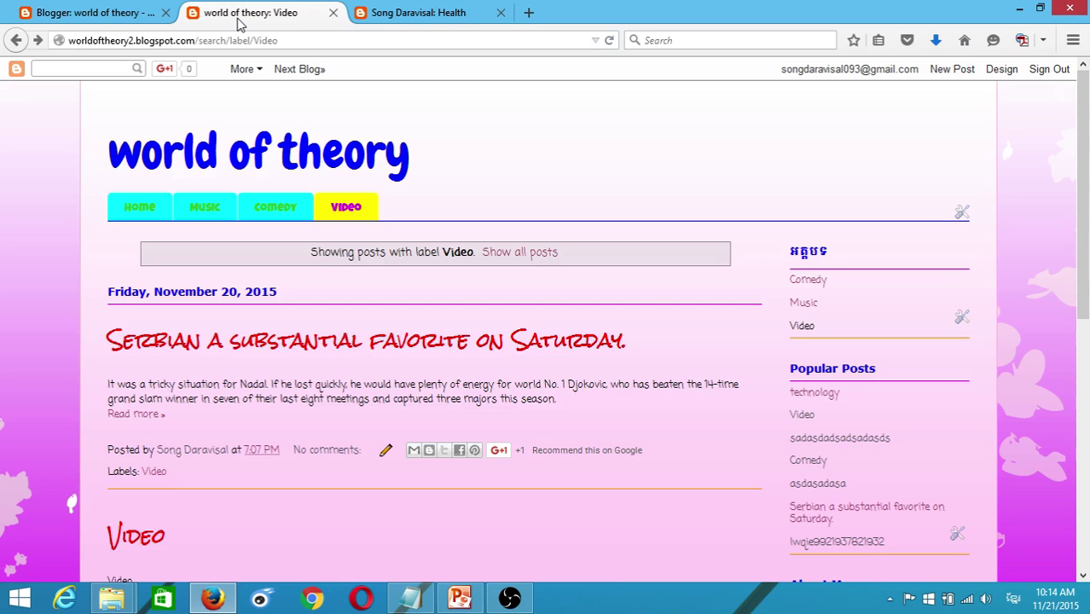
left_click(610, 40)
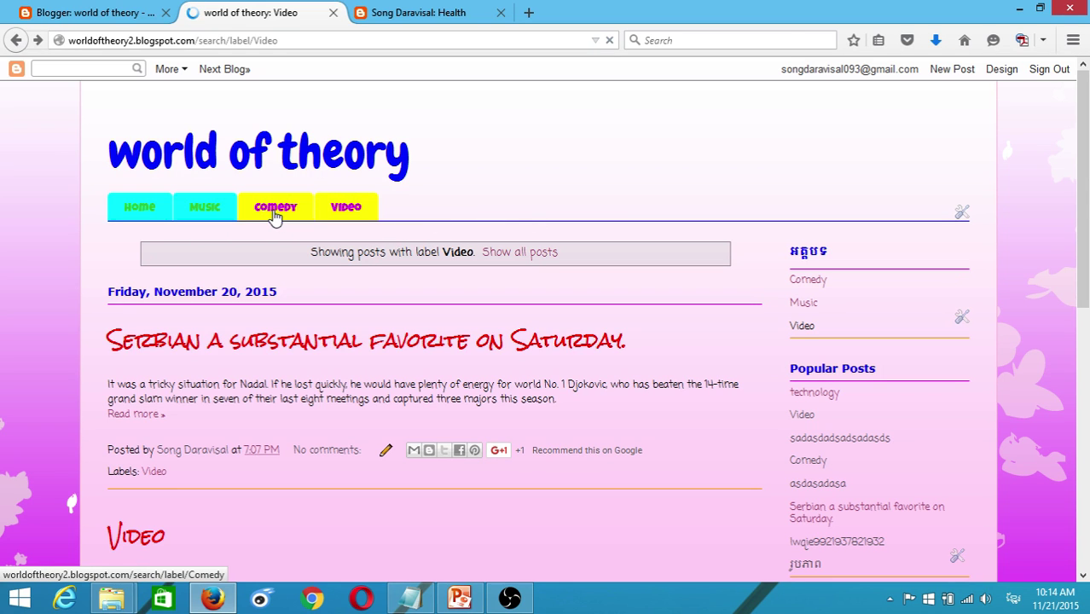
left_click(275, 213)
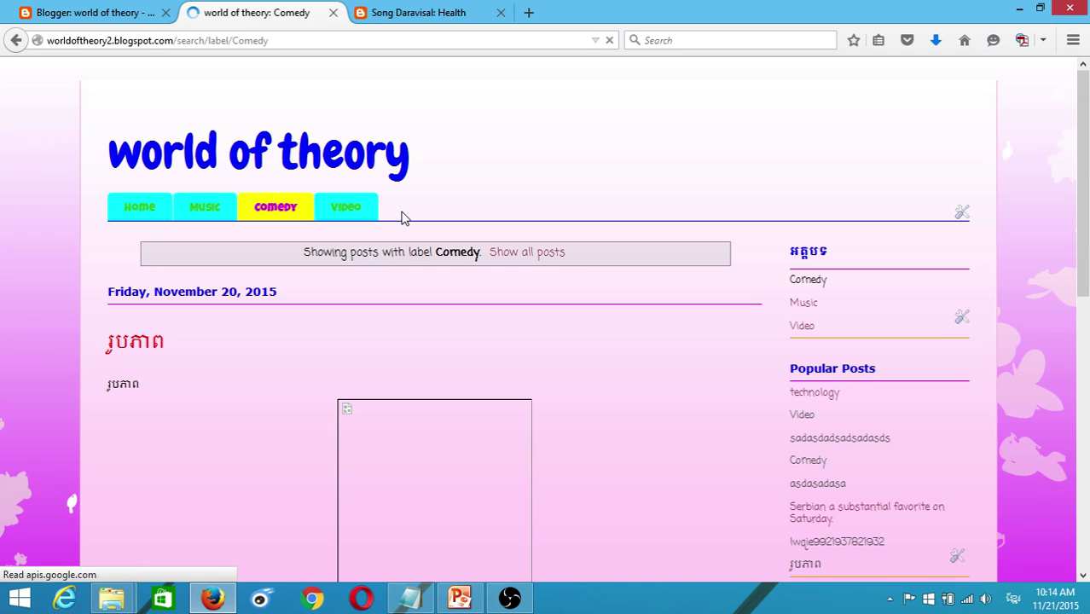
- Inspect the ginger paragraph on the live post, then reopen the រូបភាព post for editing
scroll(430, 219, "down", 7)
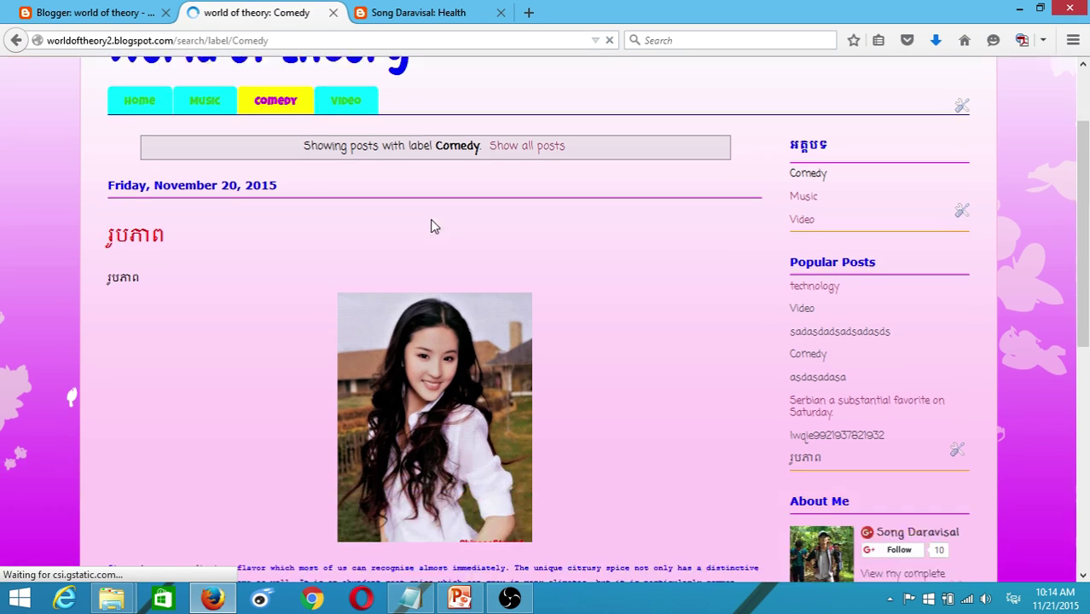
scroll(417, 268, "up", 4)
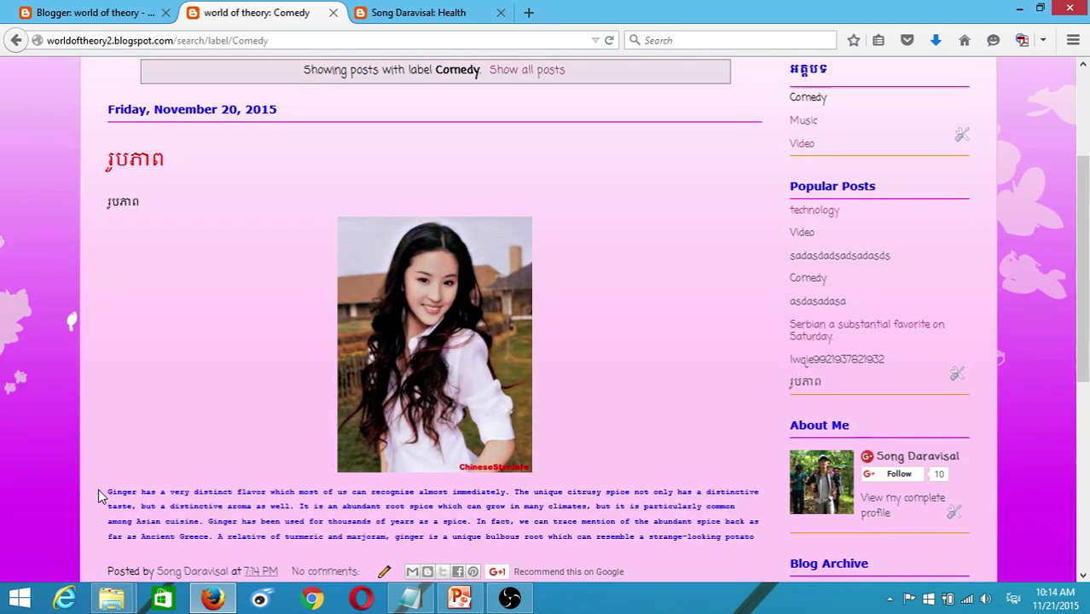
left_click_drag(98, 489, 759, 539)
left_click(678, 399)
scroll(562, 375, "up", 4)
scroll(546, 409, "down", 5)
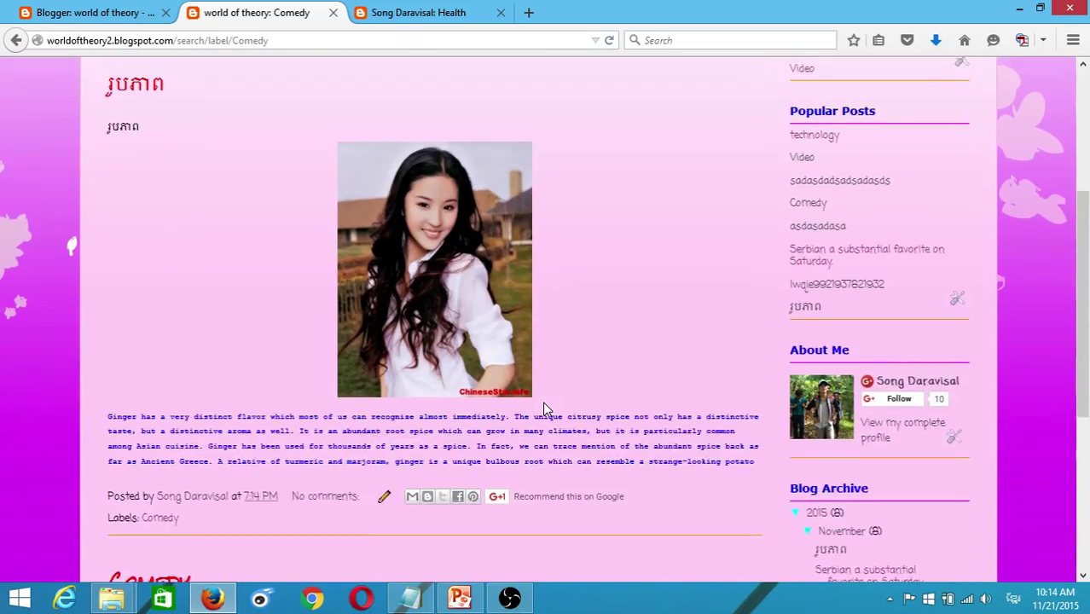
scroll(544, 409, "down", 1)
left_click_drag(744, 444, 120, 397)
left_click(605, 251)
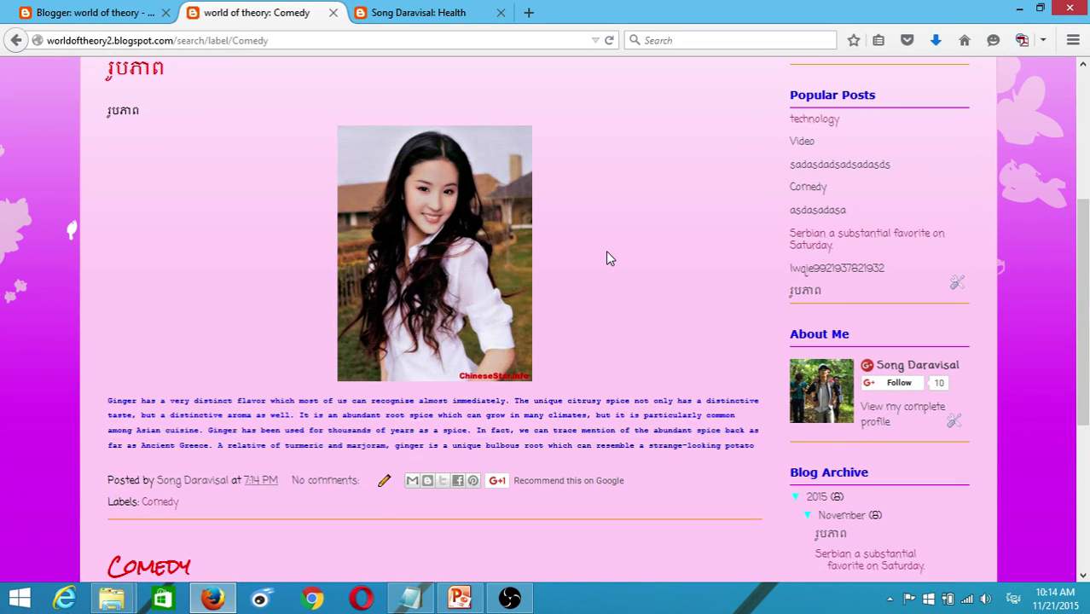
scroll(606, 251, "up", 3)
scroll(495, 287, "down", 3)
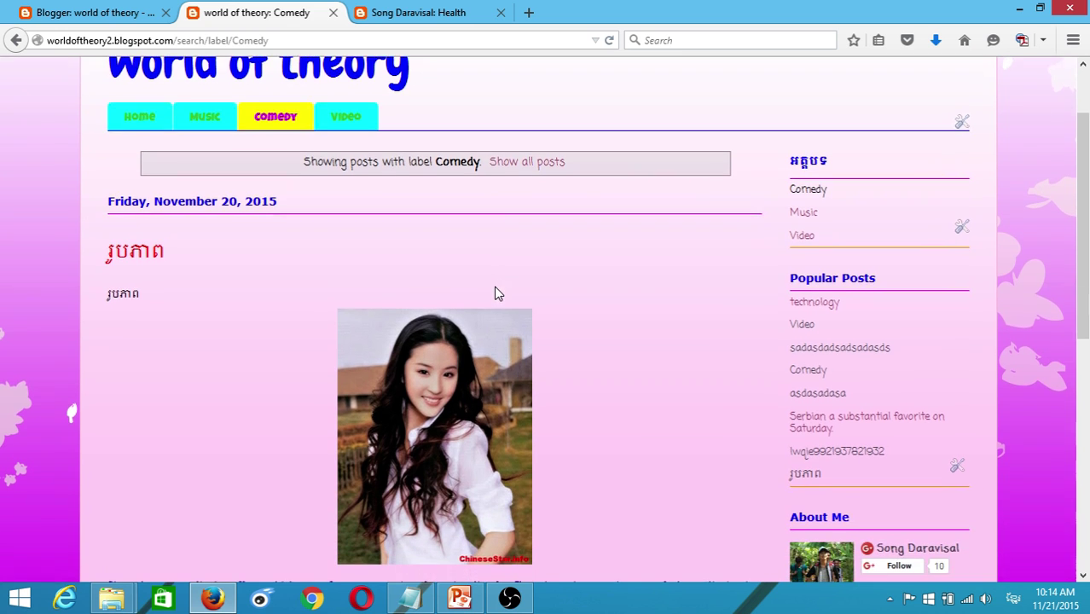
scroll(495, 287, "up", 3)
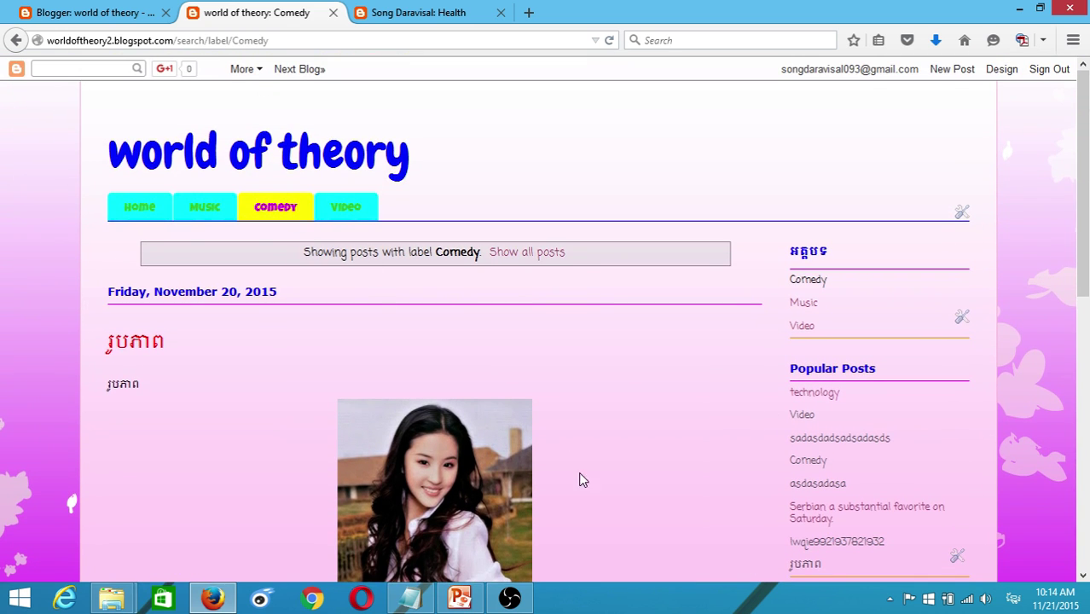
scroll(578, 480, "down", 3)
scroll(289, 325, "down", 2)
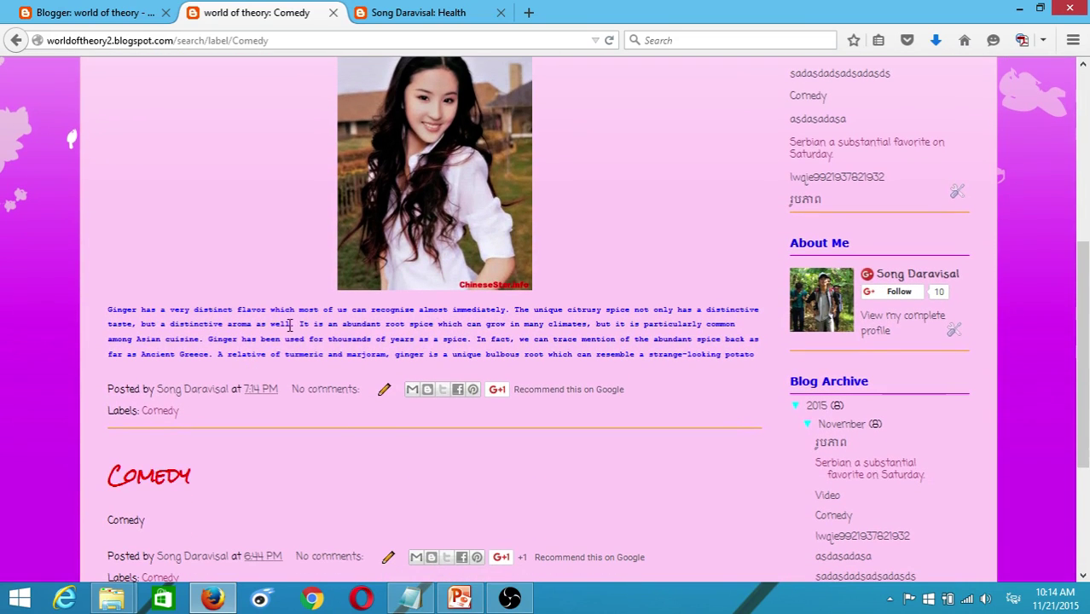
left_click_drag(447, 315, 624, 311)
scroll(622, 310, "up", 5)
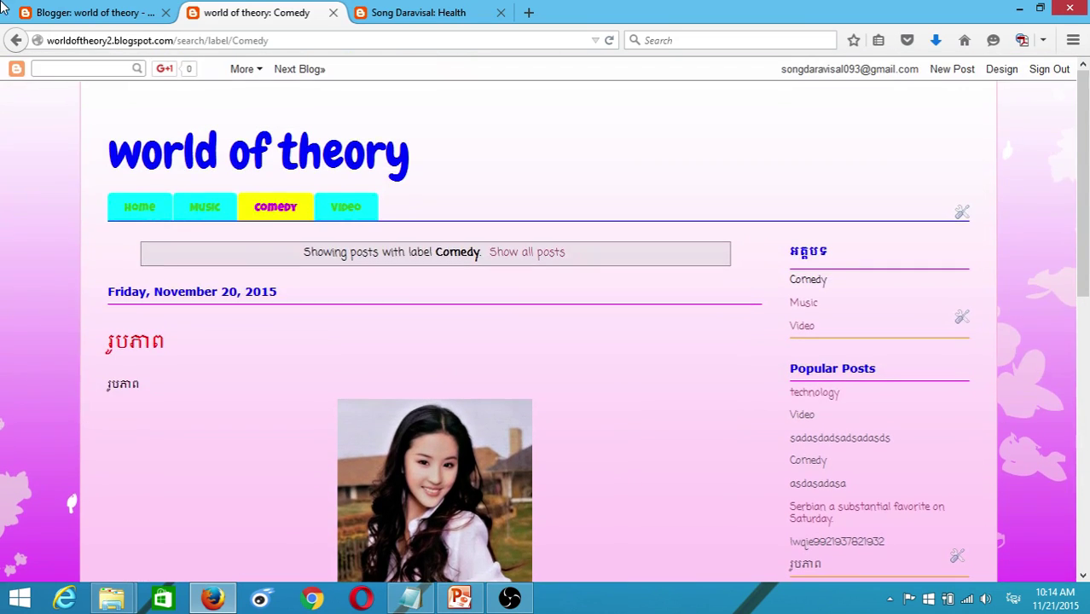
key("ctrl+Page_Up")
left_click(215, 255)
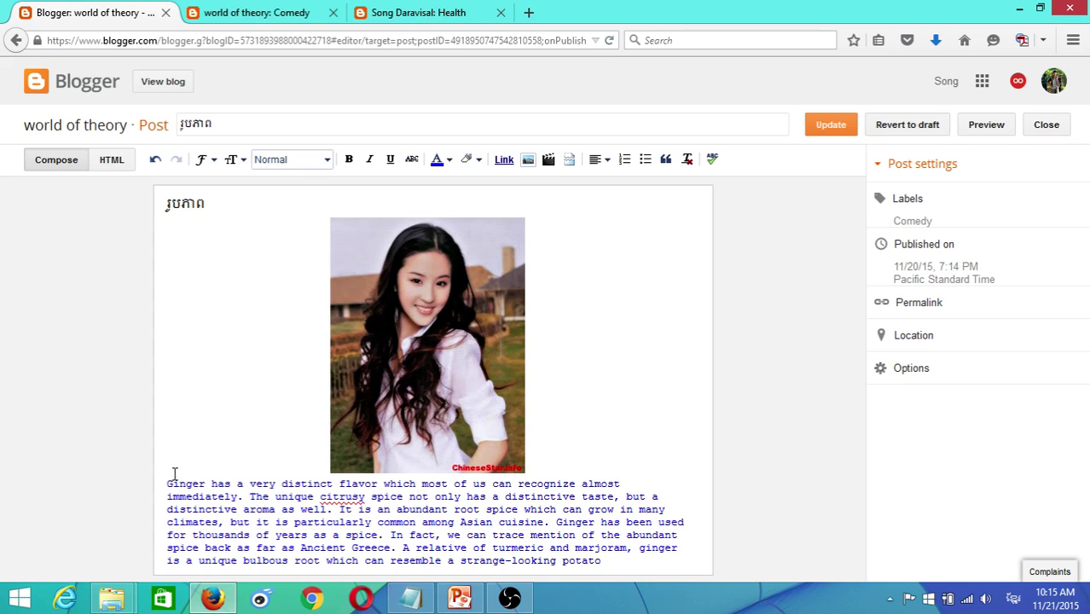
- Set the ginger paragraph as Normal text in the Times font
left_click_drag(168, 483, 682, 563)
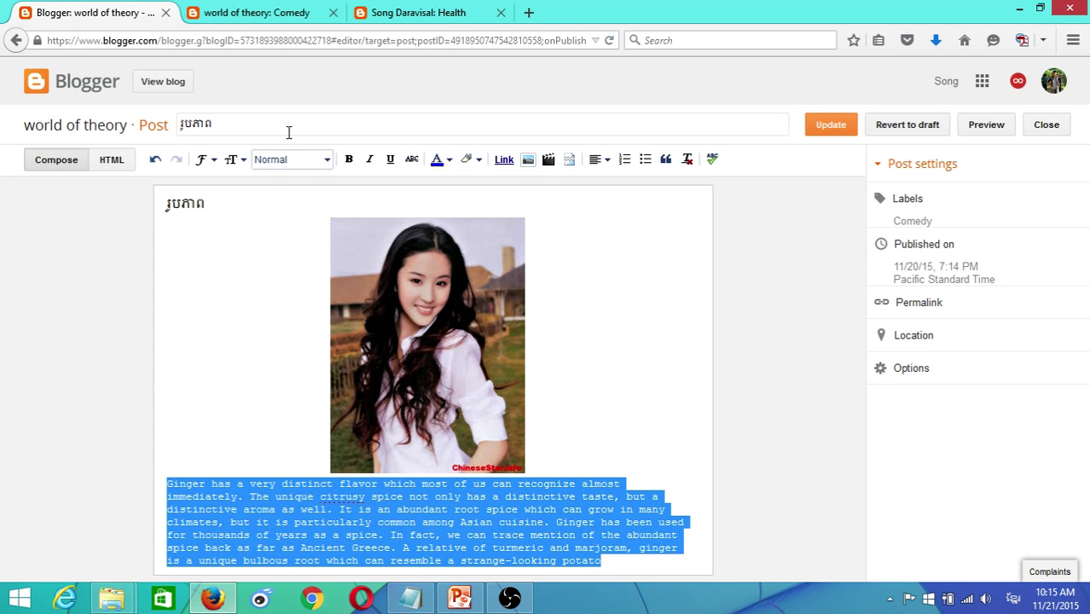
left_click(329, 162)
left_click(289, 243)
left_click(205, 159)
left_click(230, 285)
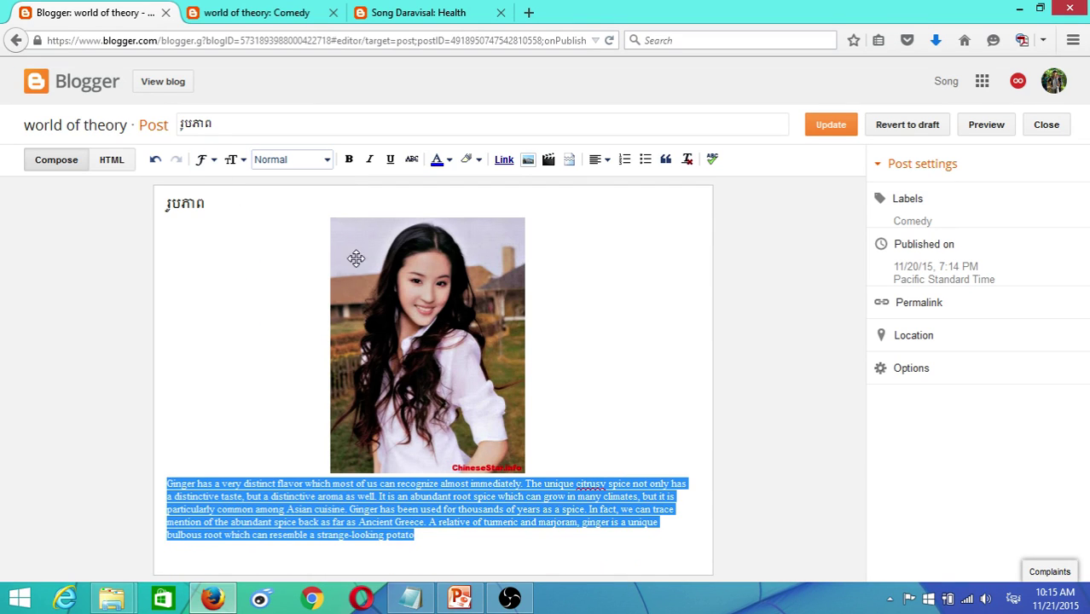
- Update the post and bring up the live blog page
left_click(615, 356)
left_click(849, 124)
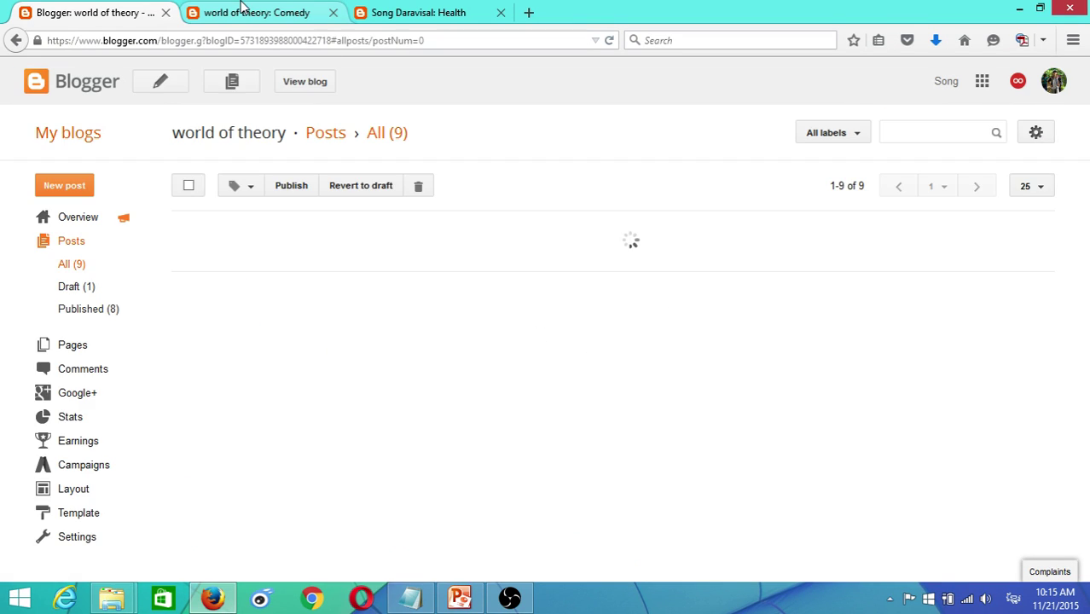
left_click(256, 12)
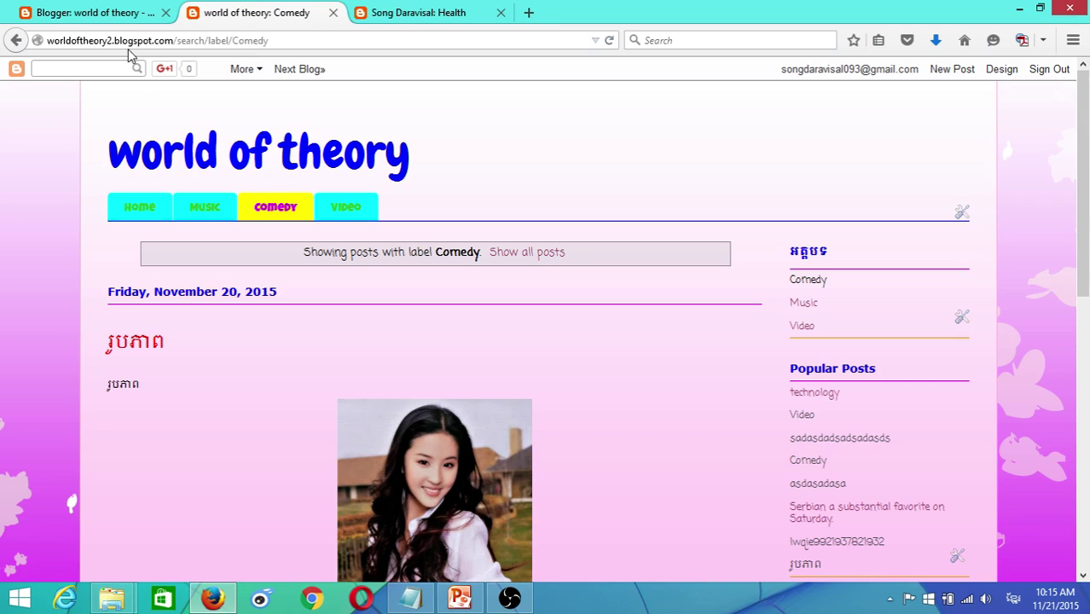
- Reload the world of theory blog and locate the ginger paragraph on the live post
left_click(608, 41)
scroll(655, 169, "down", 10)
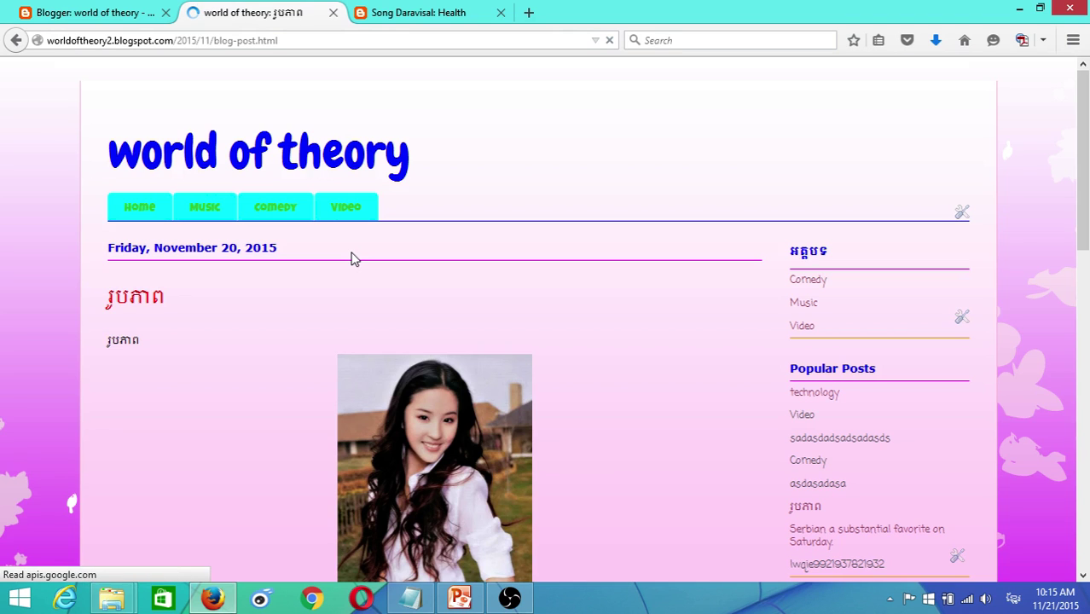
scroll(367, 265, "down", 6)
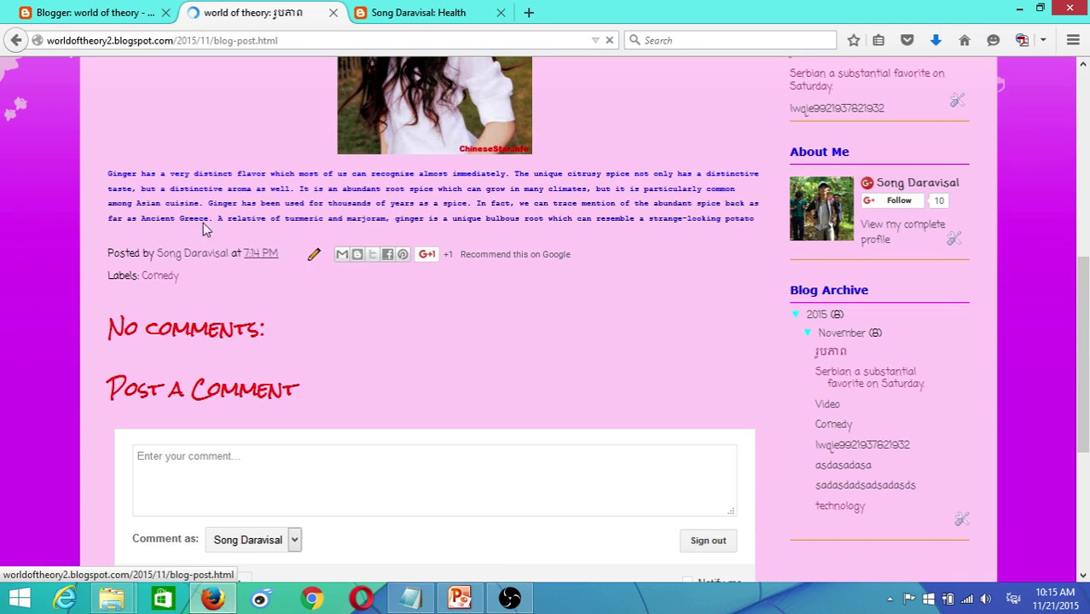
left_click_drag(109, 174, 752, 221)
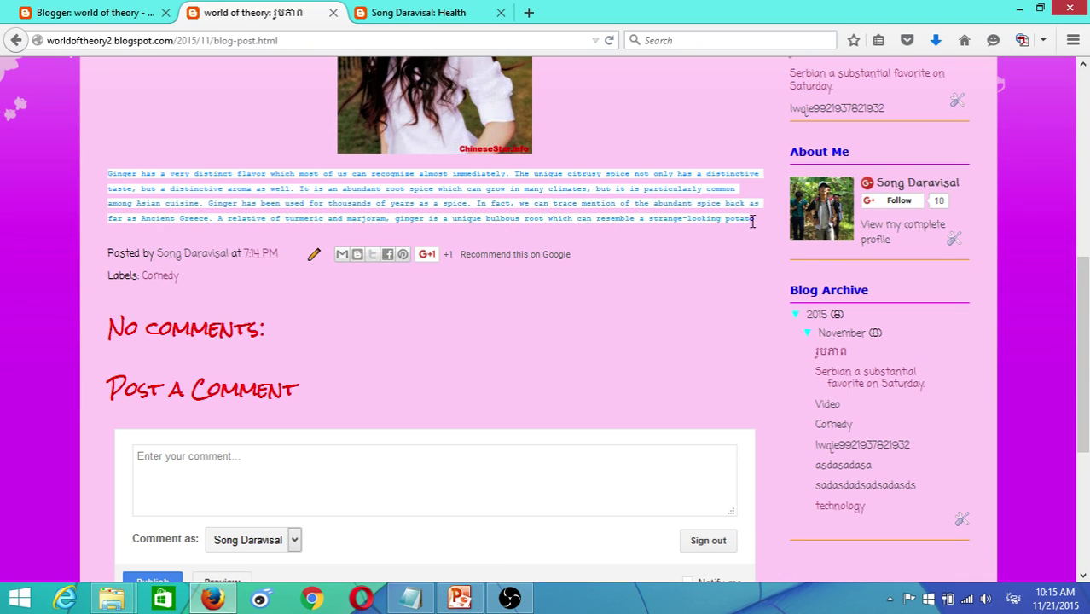
scroll(597, 171, "up", 3)
- Compare it with the Song Daravisal Health post, then reopen the រូបភាព post in Blogger
left_click(392, 12)
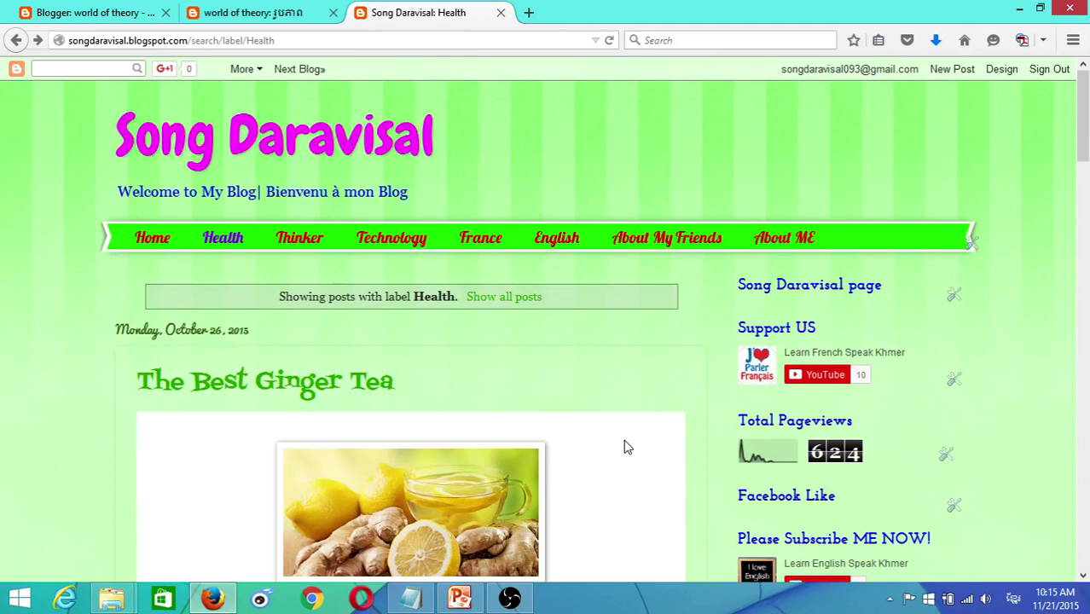
scroll(627, 446, "down", 5)
scroll(404, 274, "up", 3)
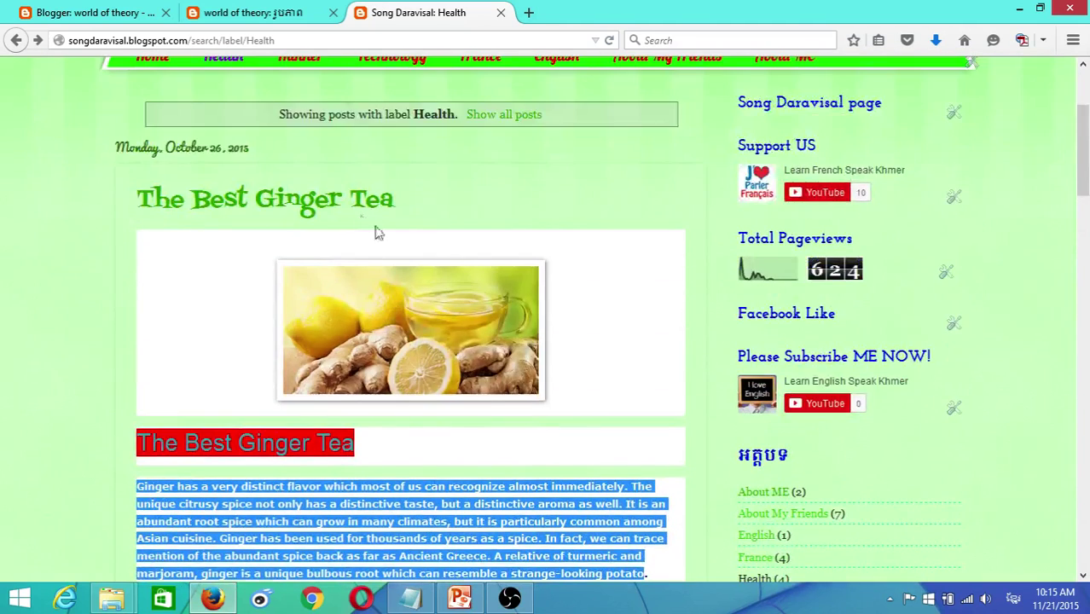
left_click(255, 12)
scroll(569, 333, "down", 4)
left_click(564, 275)
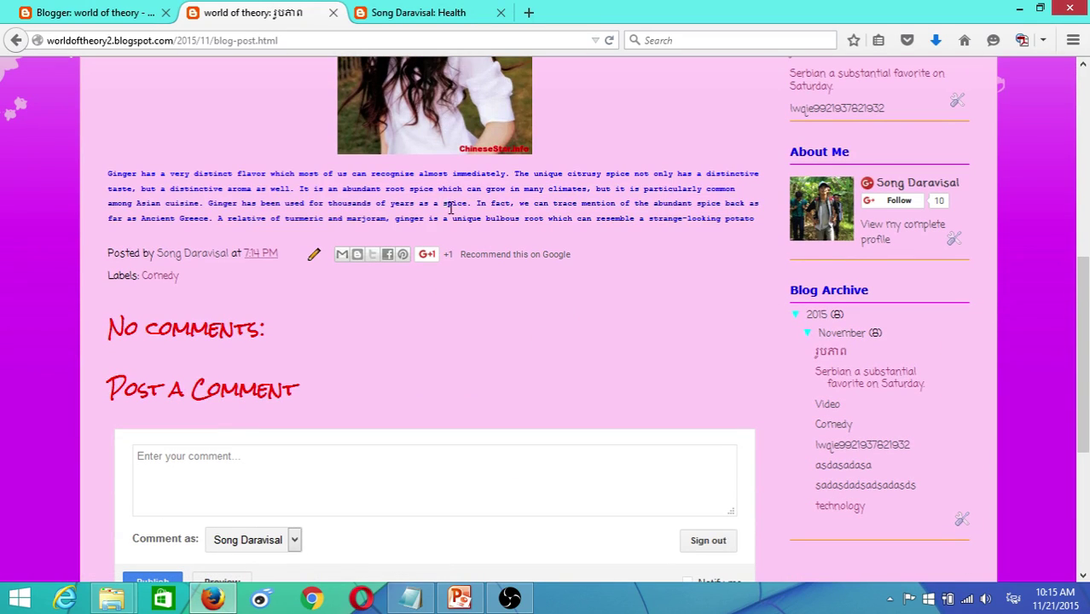
left_click_drag(451, 207, 760, 223)
left_click(381, 220)
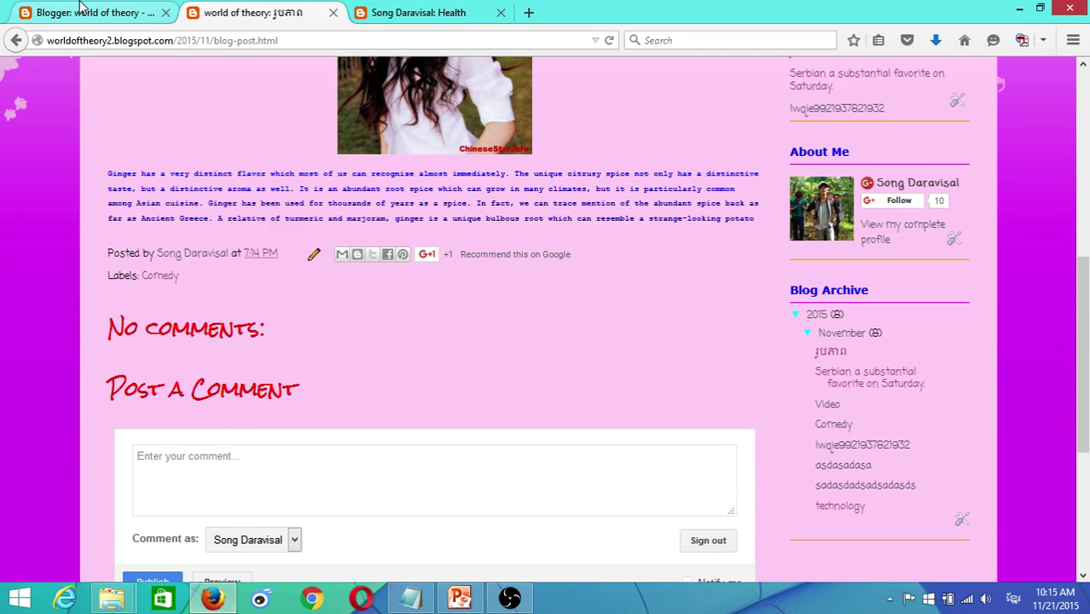
left_click(89, 12)
left_click(217, 255)
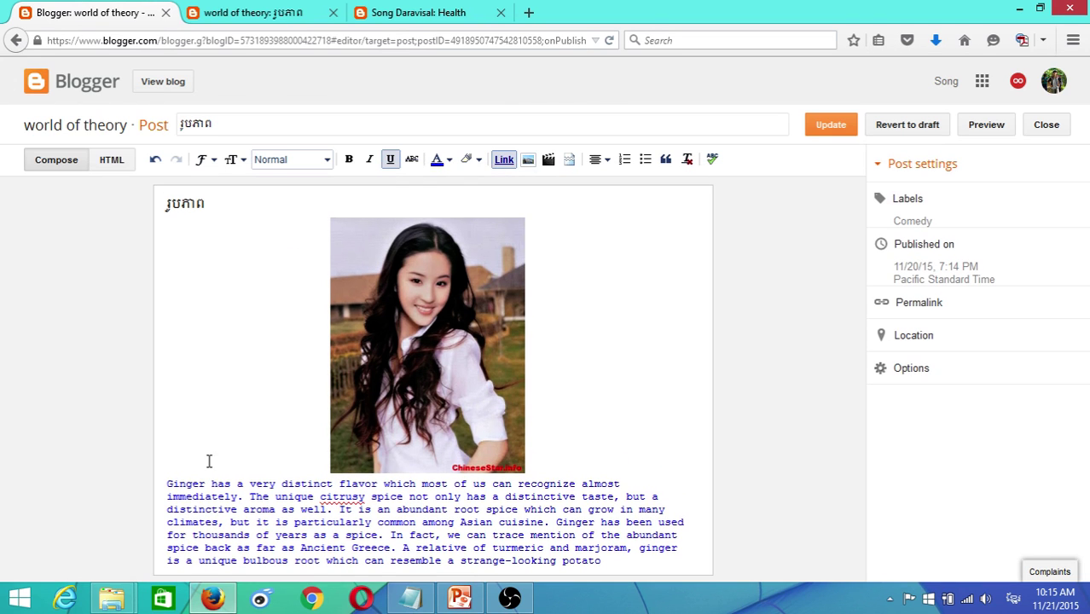
- Set the ginger paragraph to Normal text size
left_click_drag(169, 484, 603, 562)
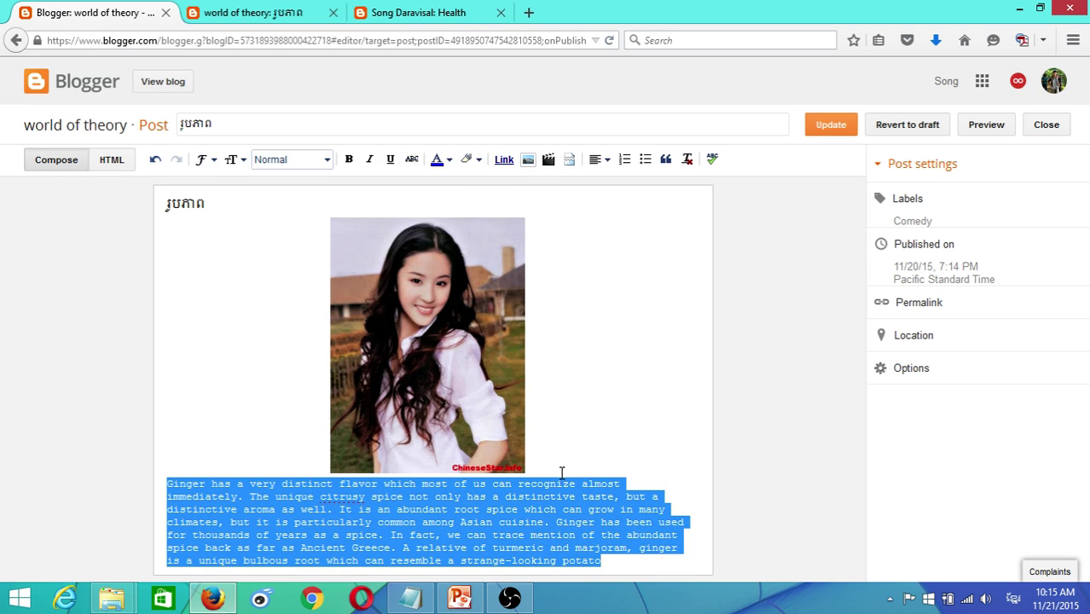
left_click(328, 161)
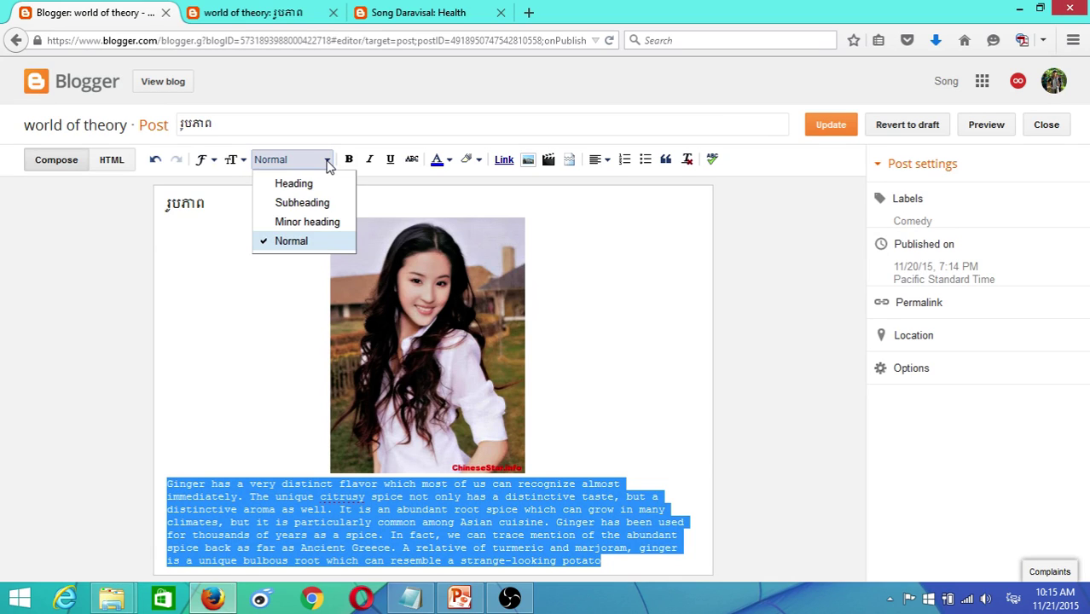
left_click(232, 161)
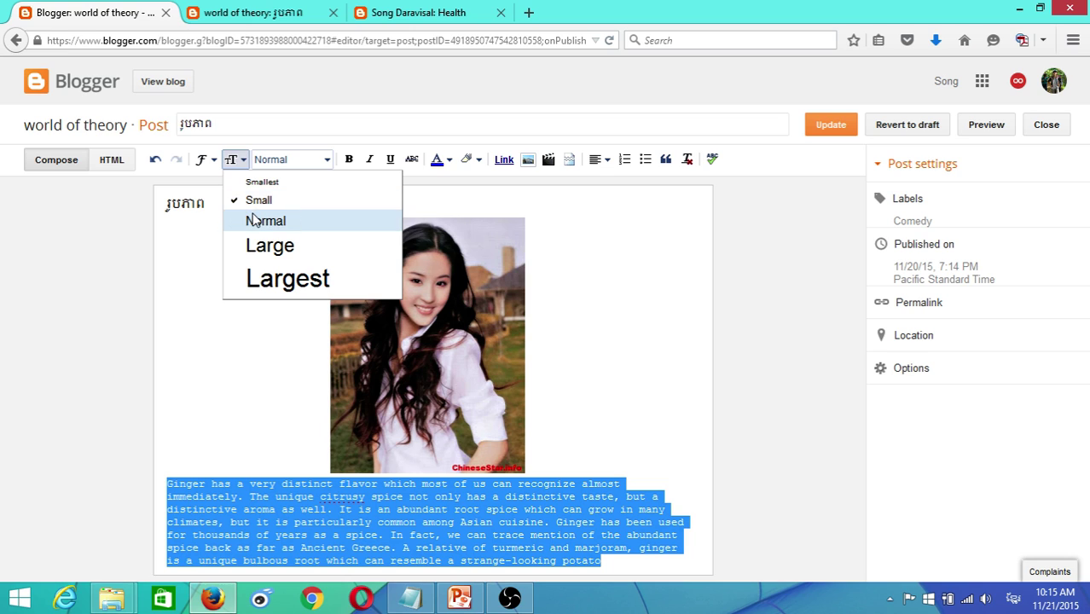
left_click(306, 224)
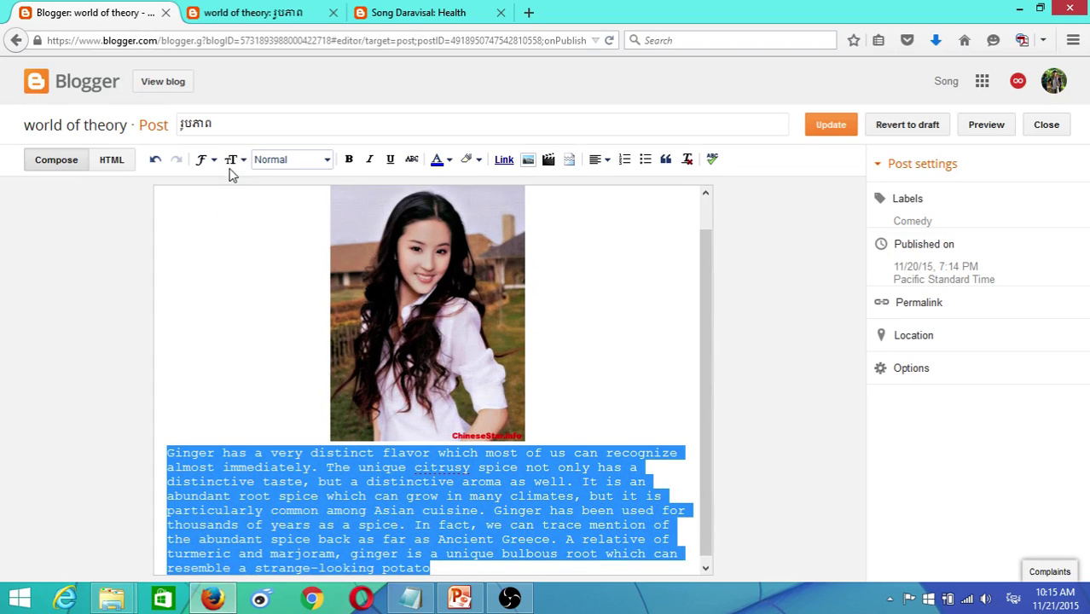
- Update the post and reload the live post page
left_click(826, 132)
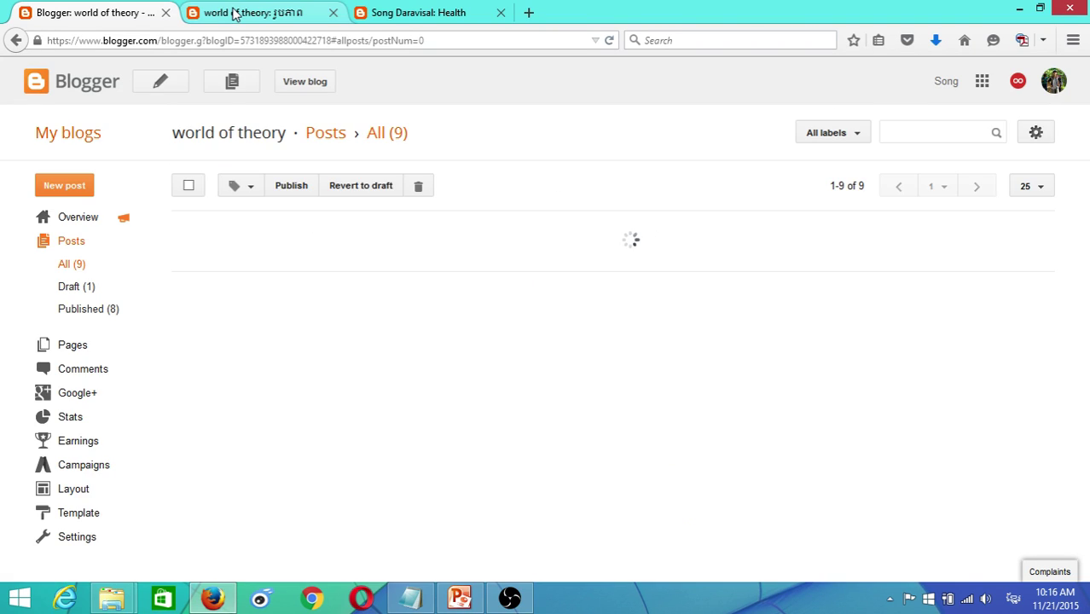
left_click(235, 12)
left_click(618, 41)
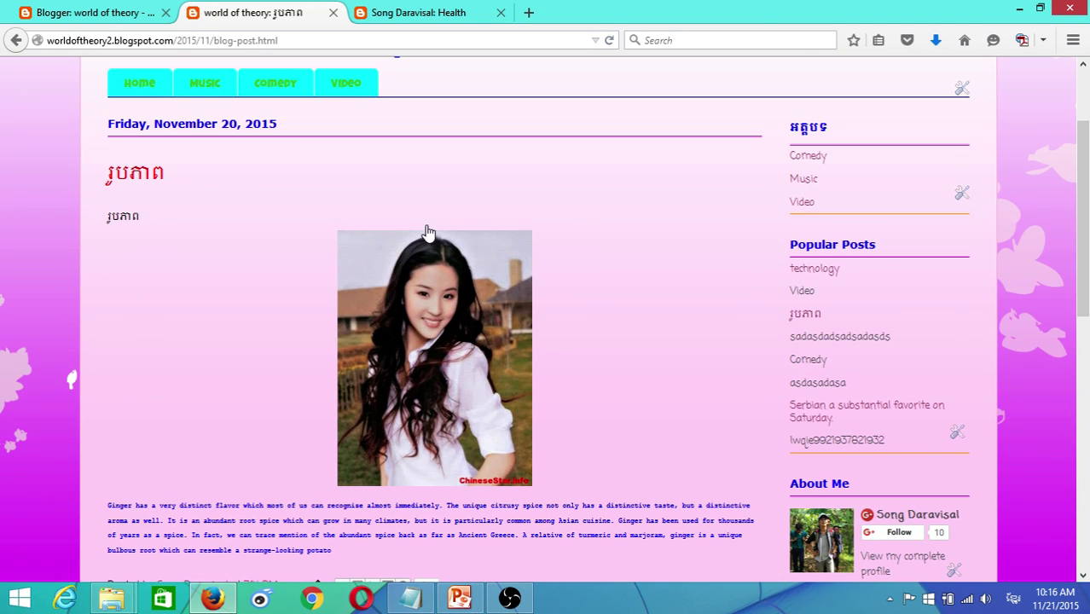
- Reopen the រូបភាព post and set the ginger paragraph to Normal text size
left_click(89, 13)
left_click(216, 250)
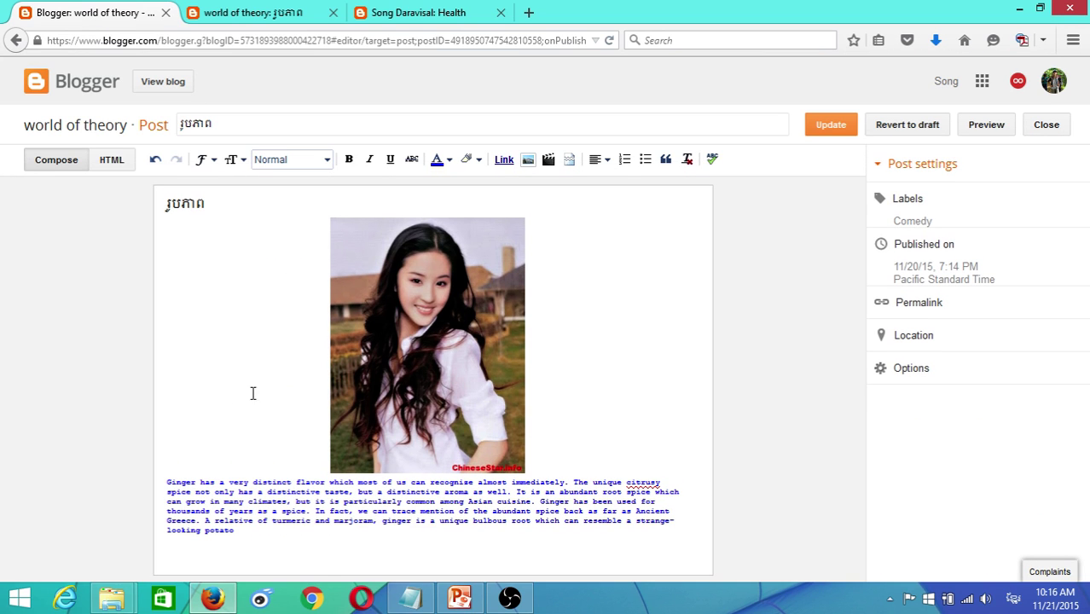
left_click_drag(167, 483, 311, 538)
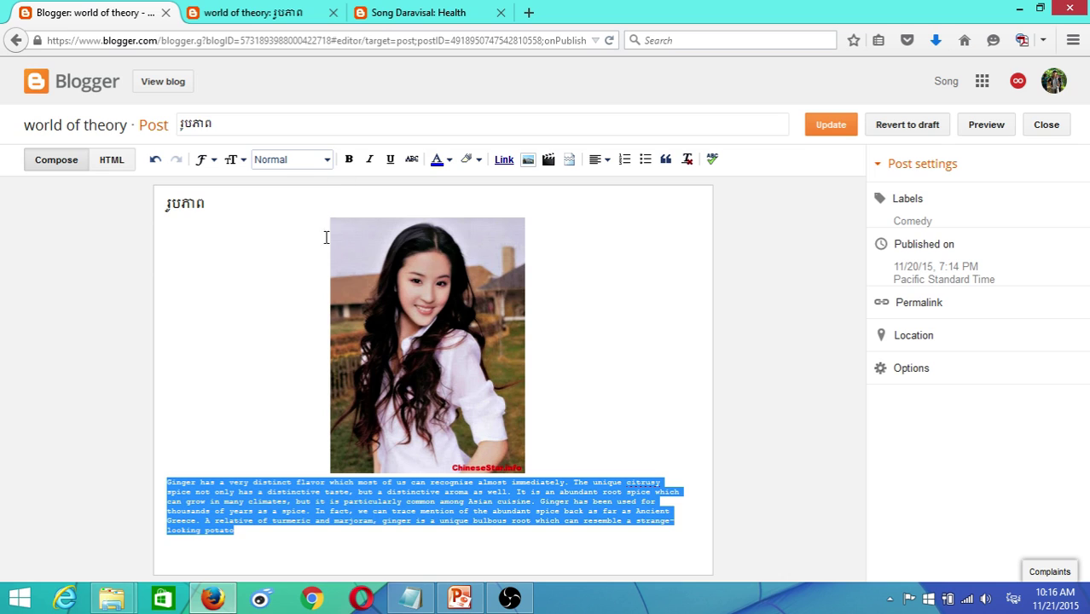
left_click(327, 166)
left_click(325, 166)
left_click(236, 159)
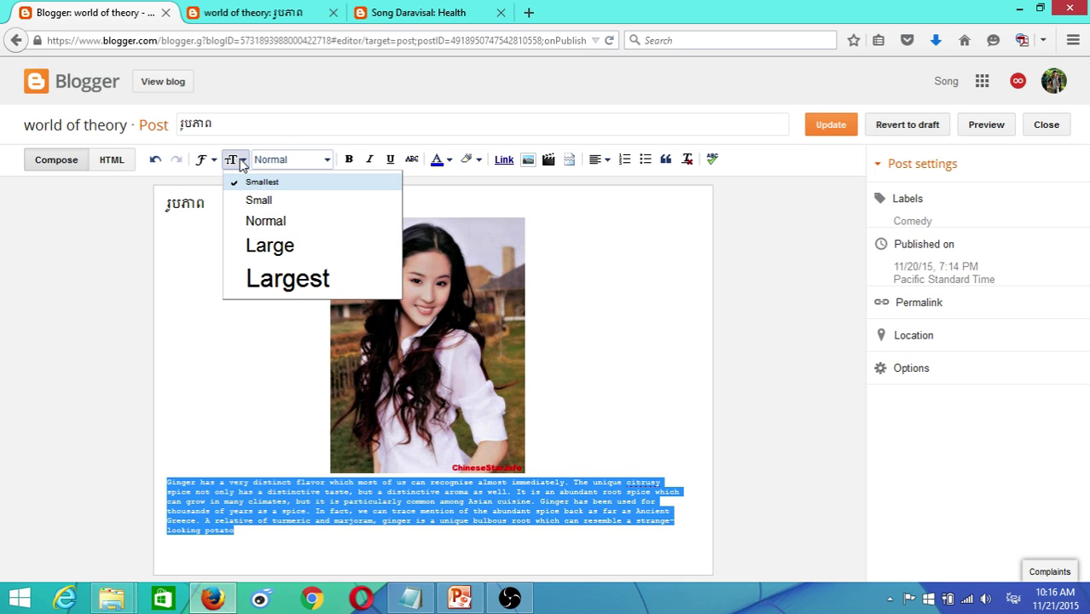
left_click(260, 161)
left_click(227, 160)
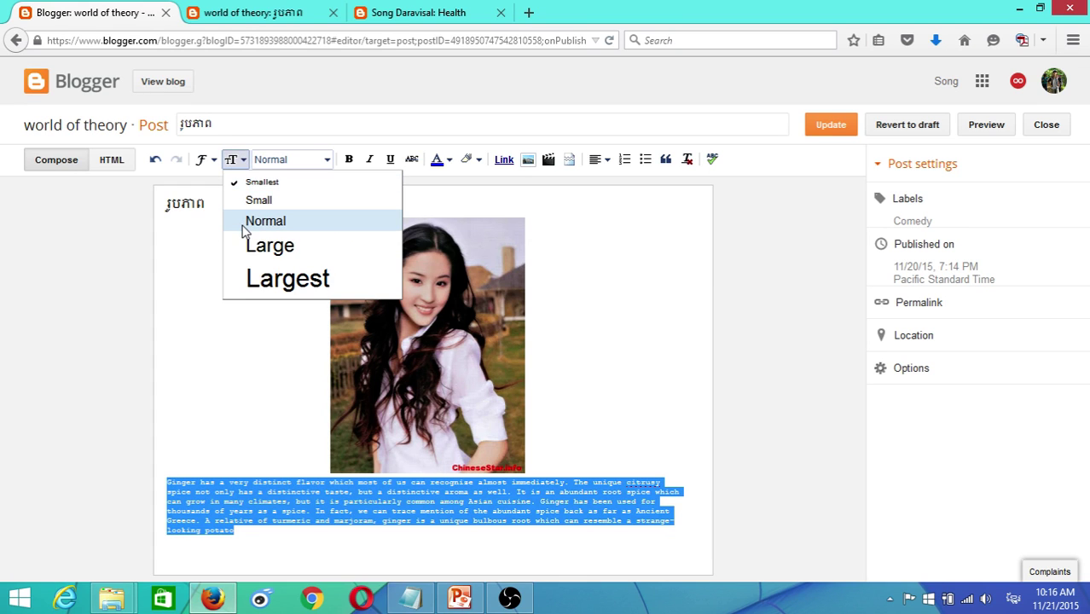
left_click(243, 221)
- Update the post, check the ginger paragraph on the reloaded live page, and return to the editor
left_click(850, 125)
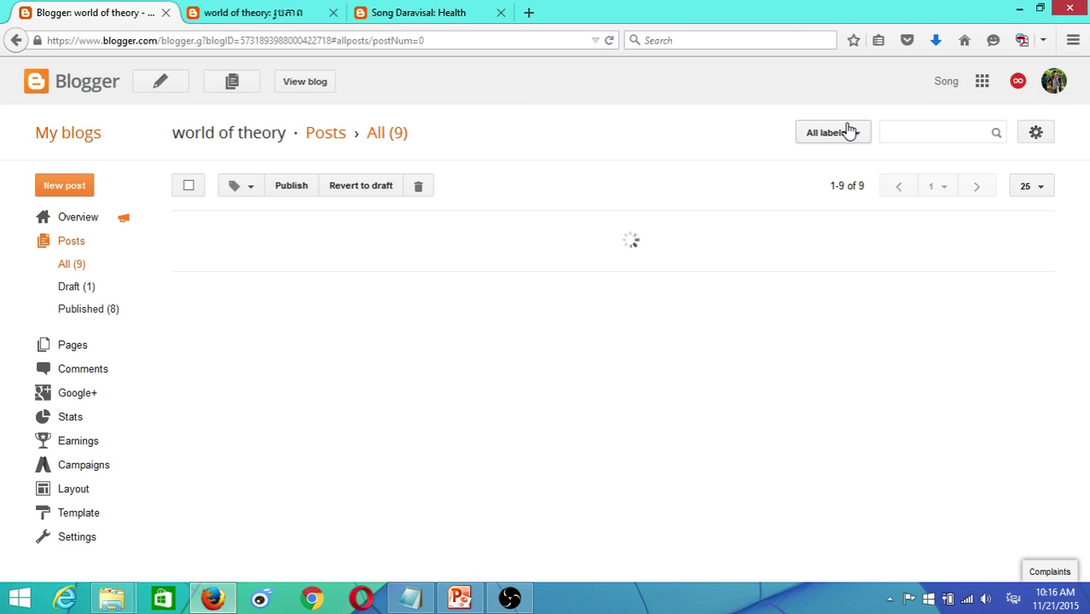
left_click(254, 13)
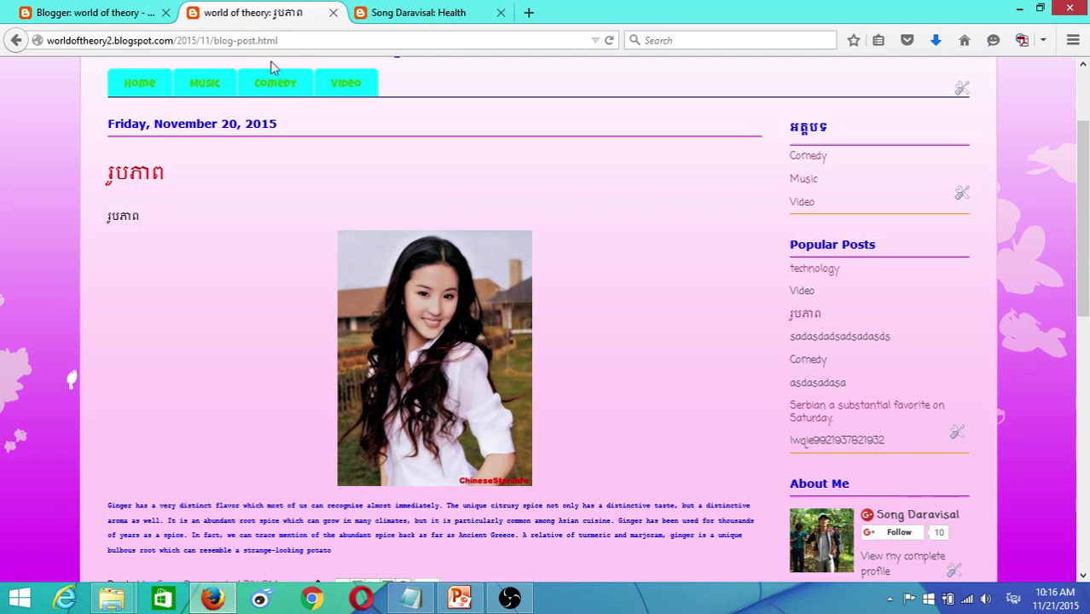
left_click(609, 42)
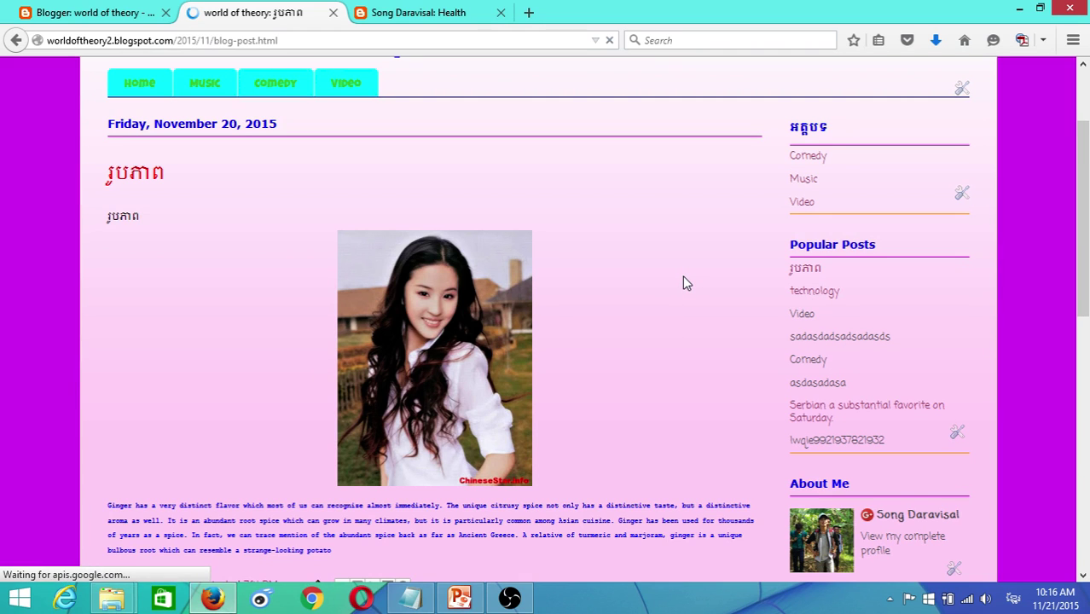
left_click(94, 12)
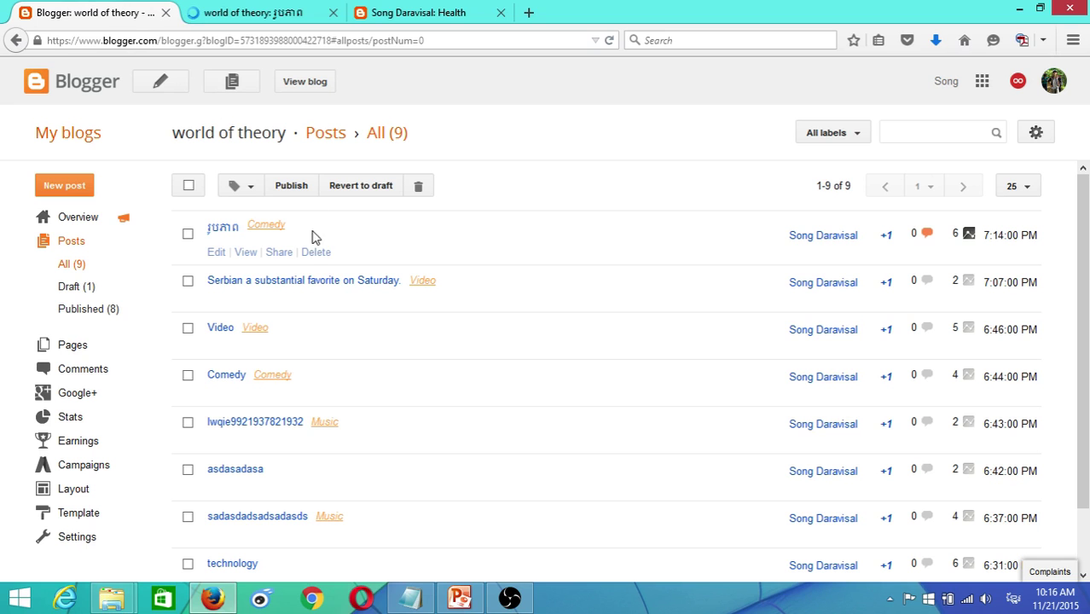
left_click(223, 10)
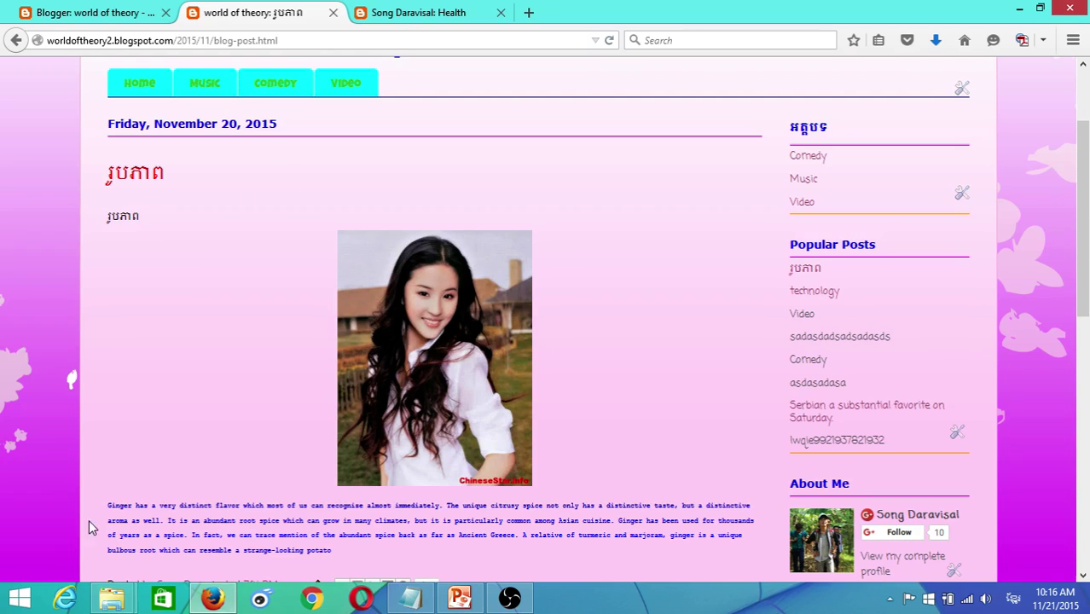
left_click_drag(100, 506, 411, 565)
key("ctrl+shift+Tab")
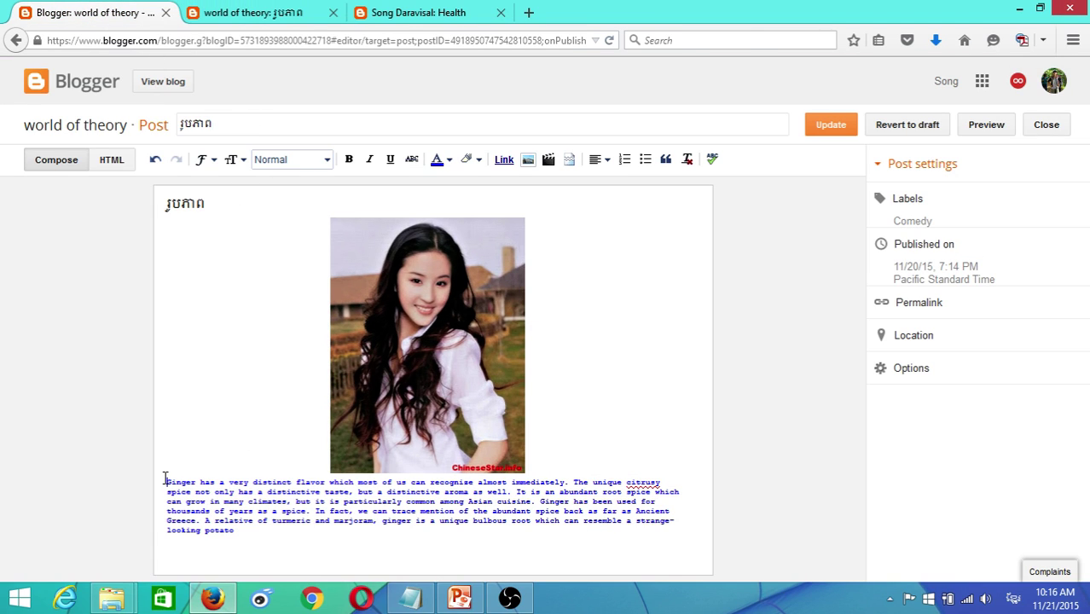
- Insert an empty line above the ginger paragraph
left_click(165, 481)
key("Return")
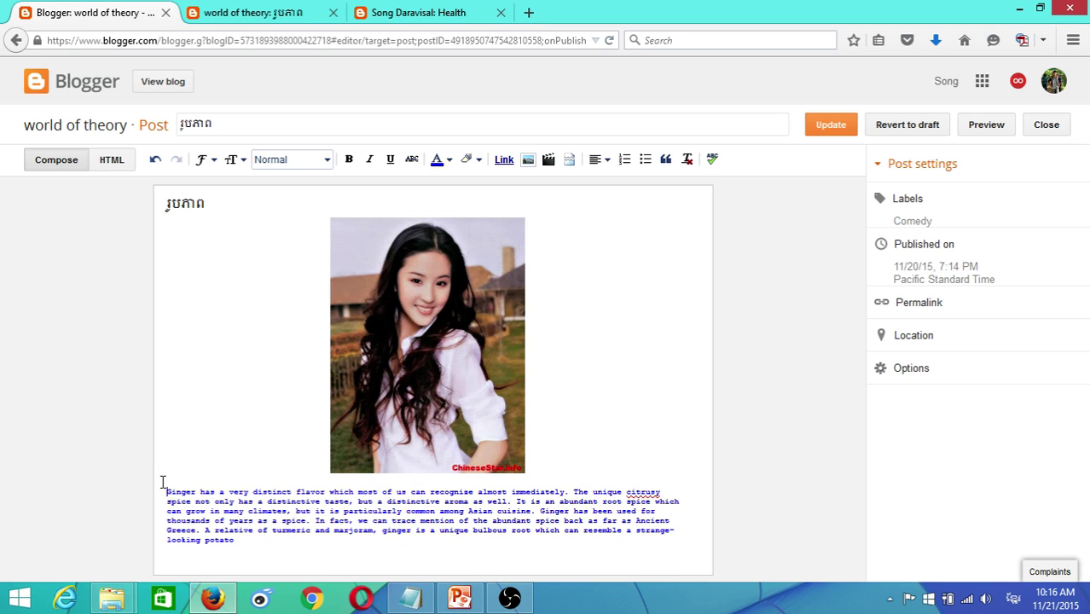
left_click_drag(163, 482, 293, 543)
- Switch the paragraph's size to Large, then back to Normal, and update the post
left_click(243, 162)
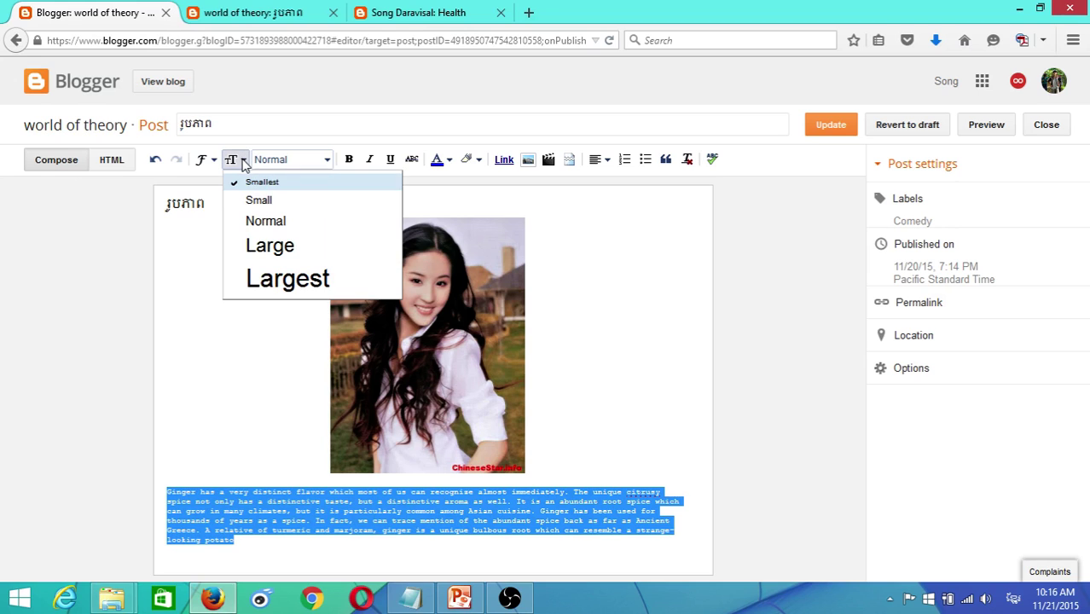
left_click(288, 246)
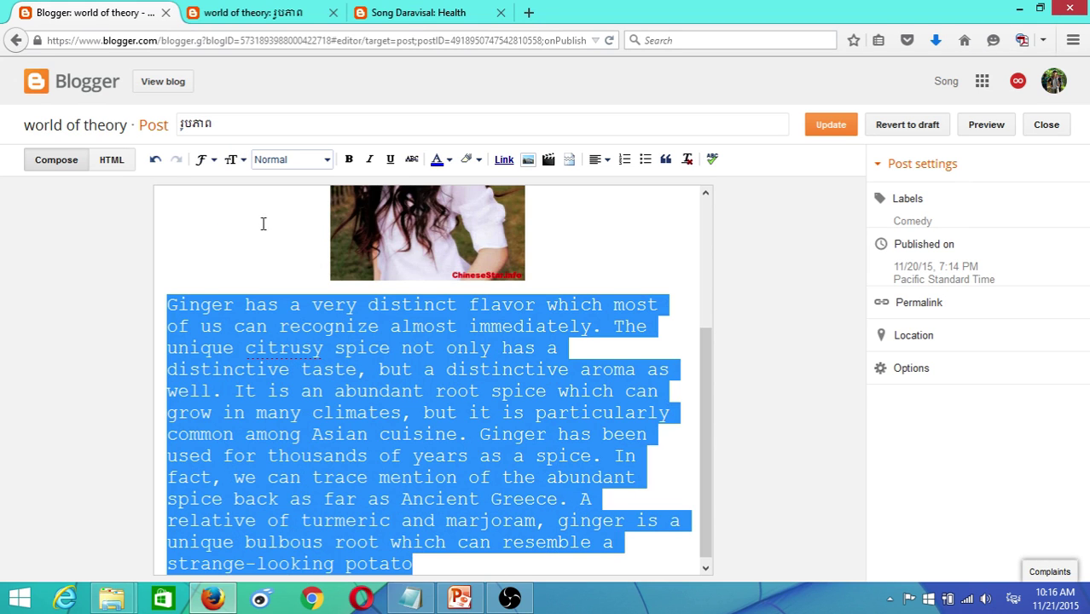
left_click(242, 161)
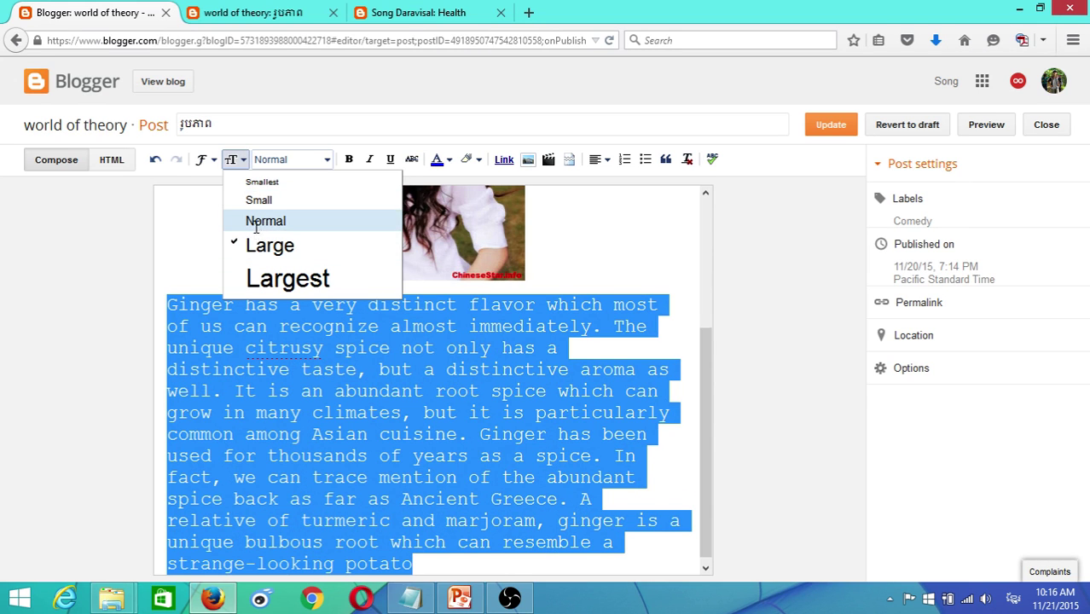
left_click(255, 222)
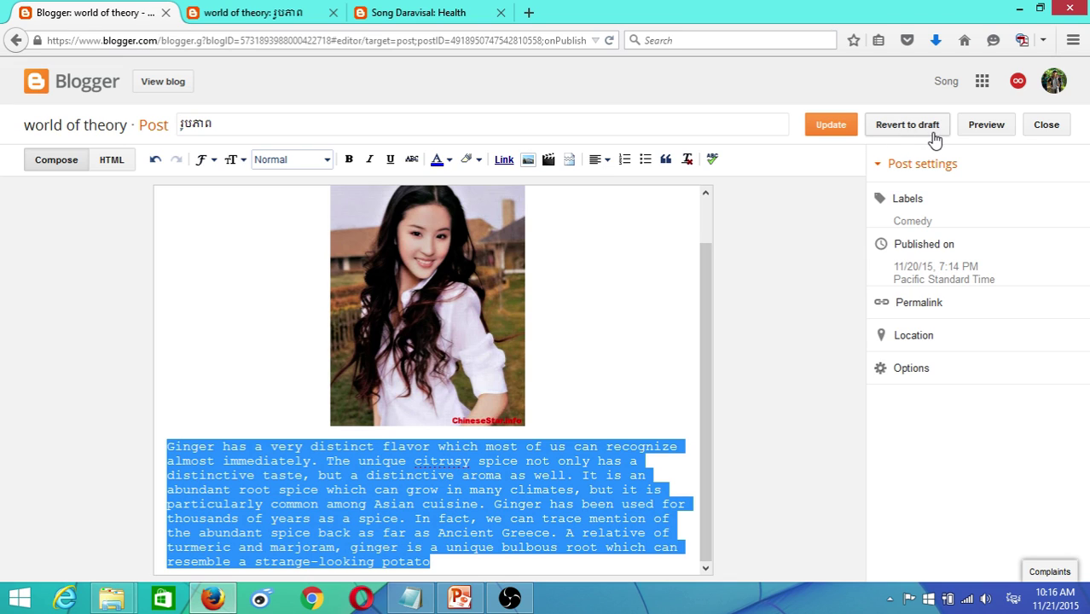
left_click(831, 126)
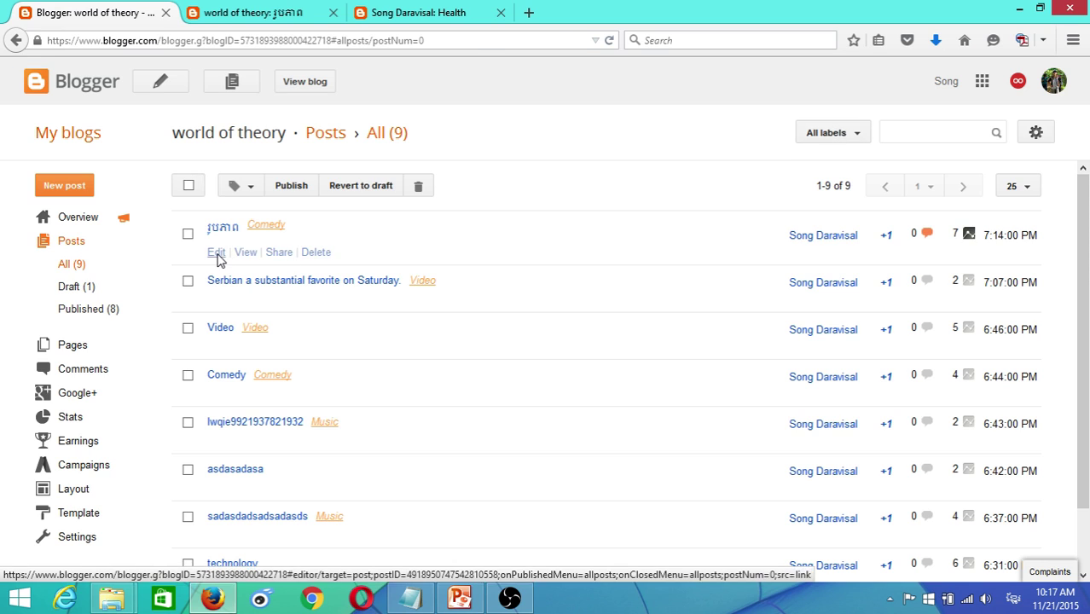
- Open the post, try typing Khmer text, then close the editor without saving
left_click(217, 255)
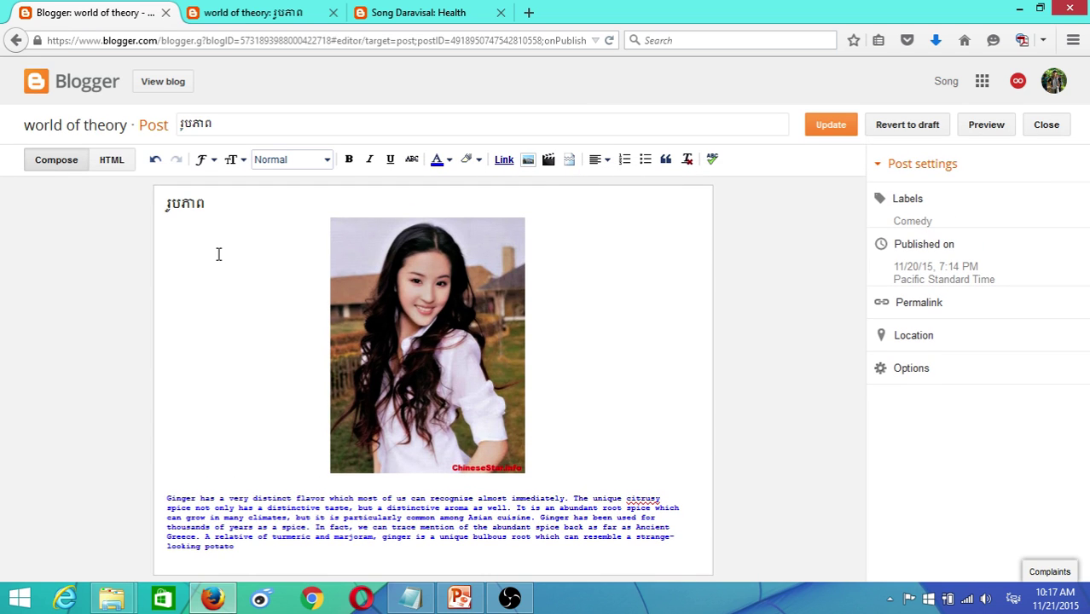
left_click_drag(252, 546, 134, 503)
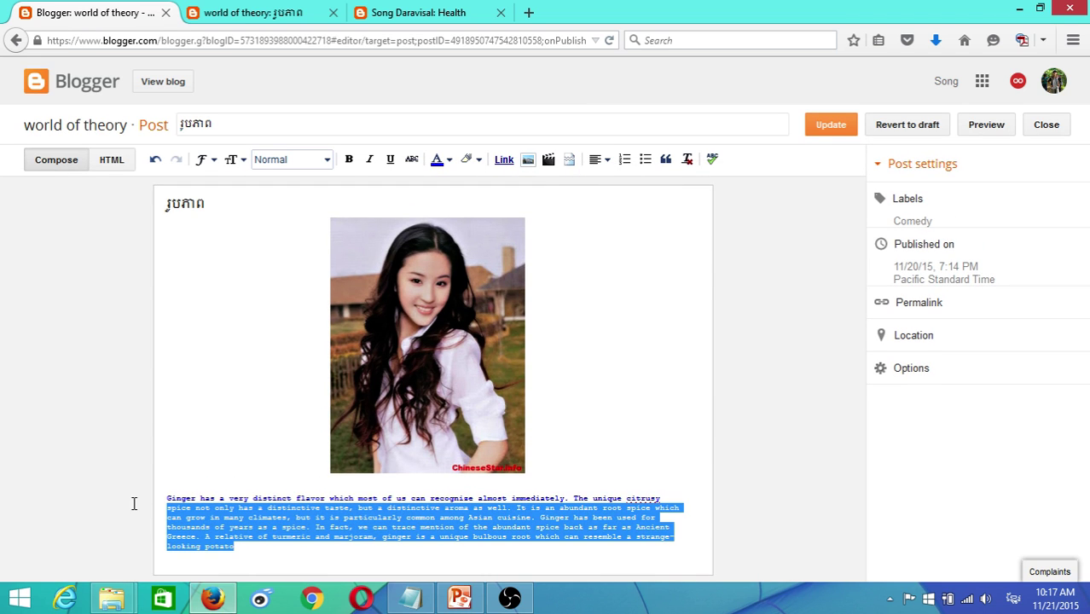
left_click(276, 553)
left_click_drag(188, 504, 168, 490)
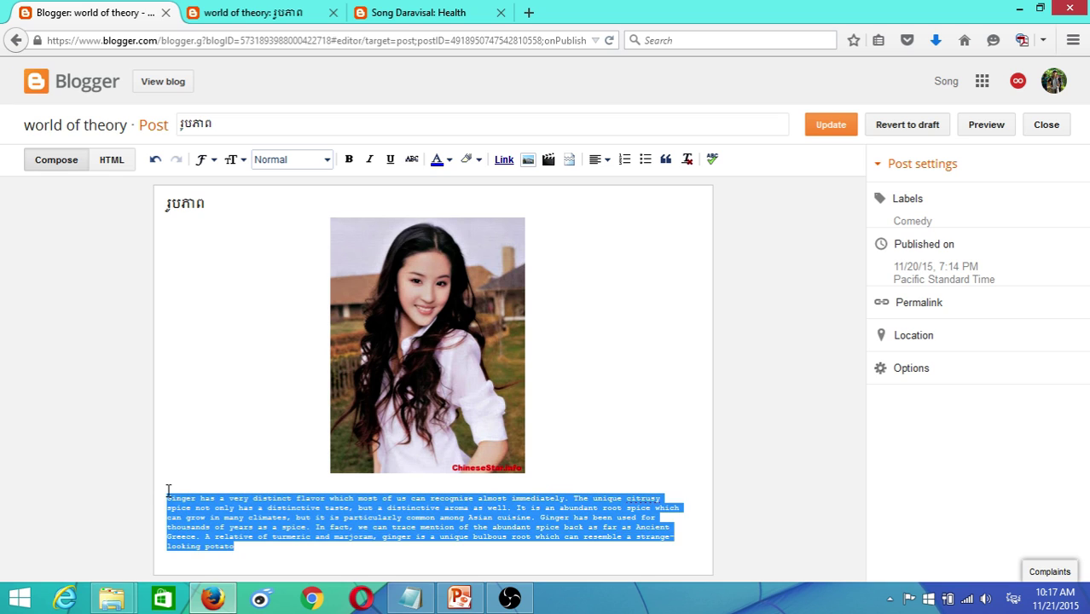
type("សាជលាកស")
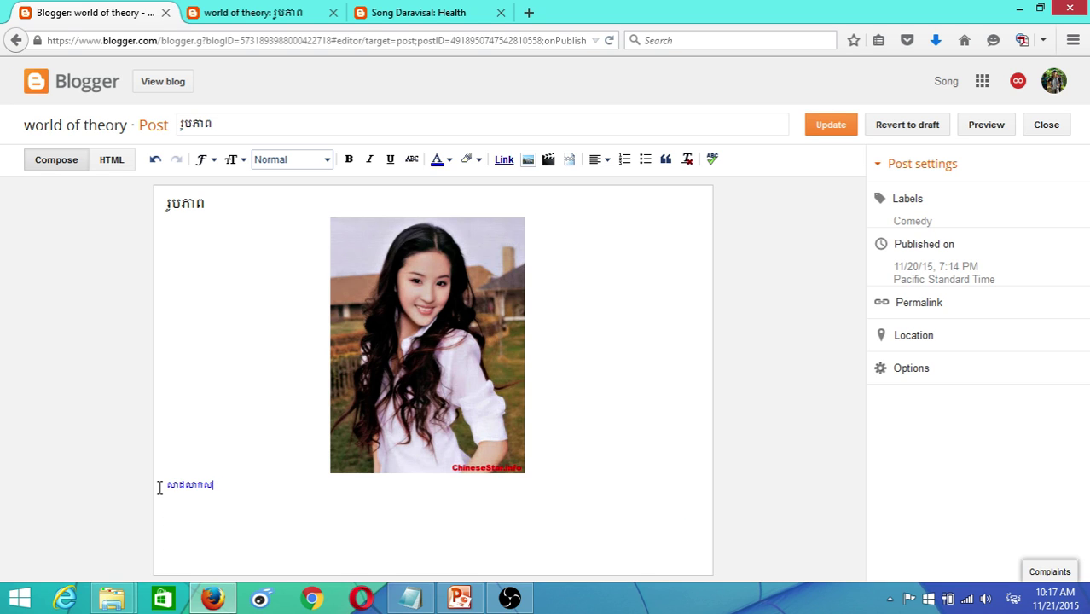
key("BackSpace")
key("BackSpace")
key("BackSpace")
key("BackSpace")
key("BackSpace")
key("BackSpace")
key("BackSpace")
key("BackSpace")
key("BackSpace")
key("BackSpace")
key("BackSpace")
key("BackSpace")
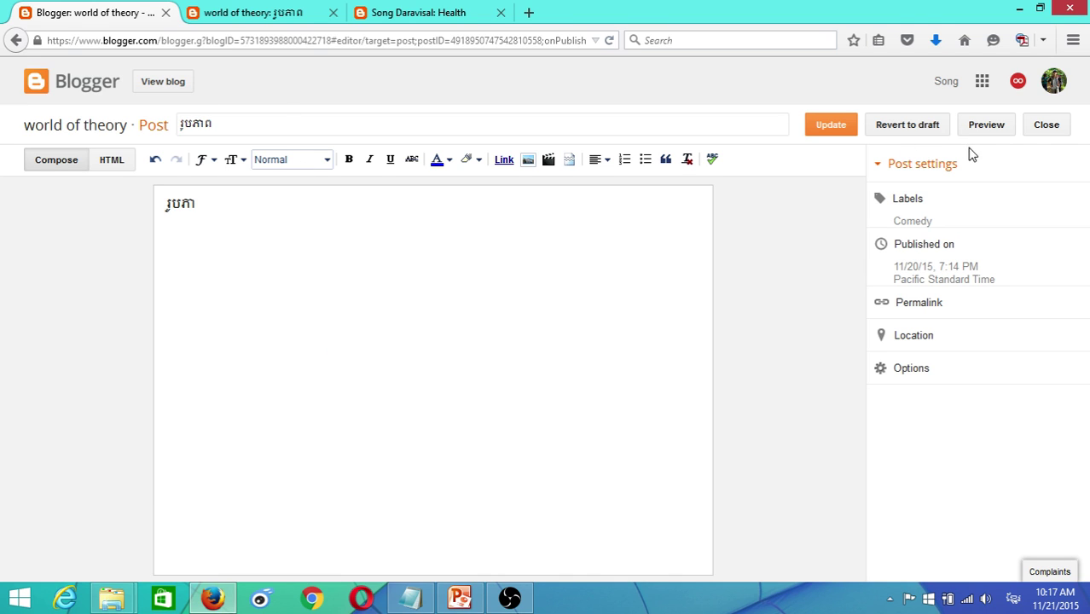
left_click(1049, 128)
left_click(557, 287)
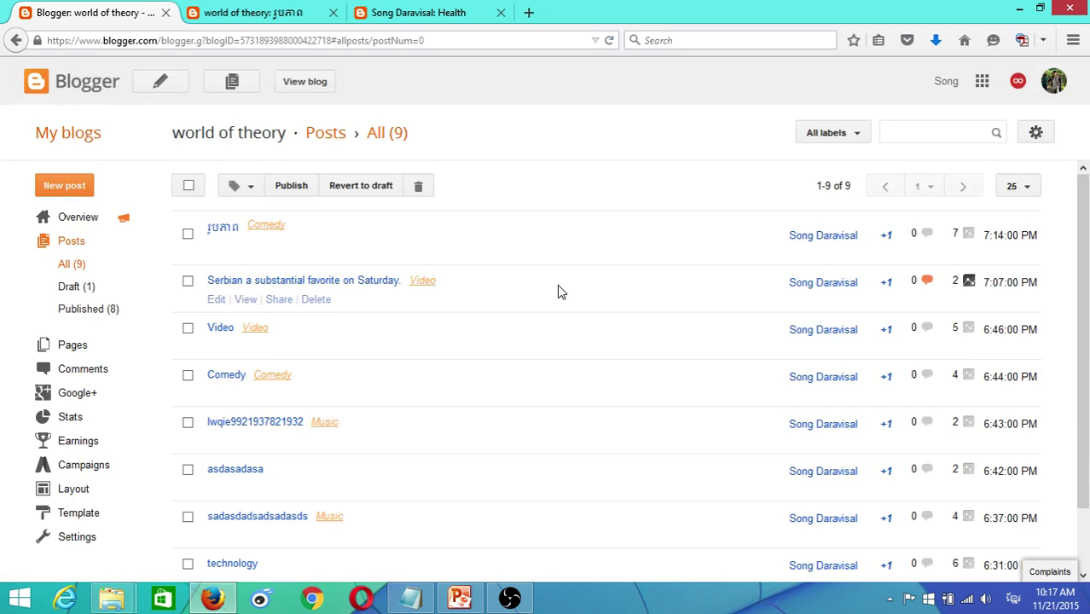
- Reopen the post, give the ginger paragraph the default font at Normal size, and update
left_click(215, 248)
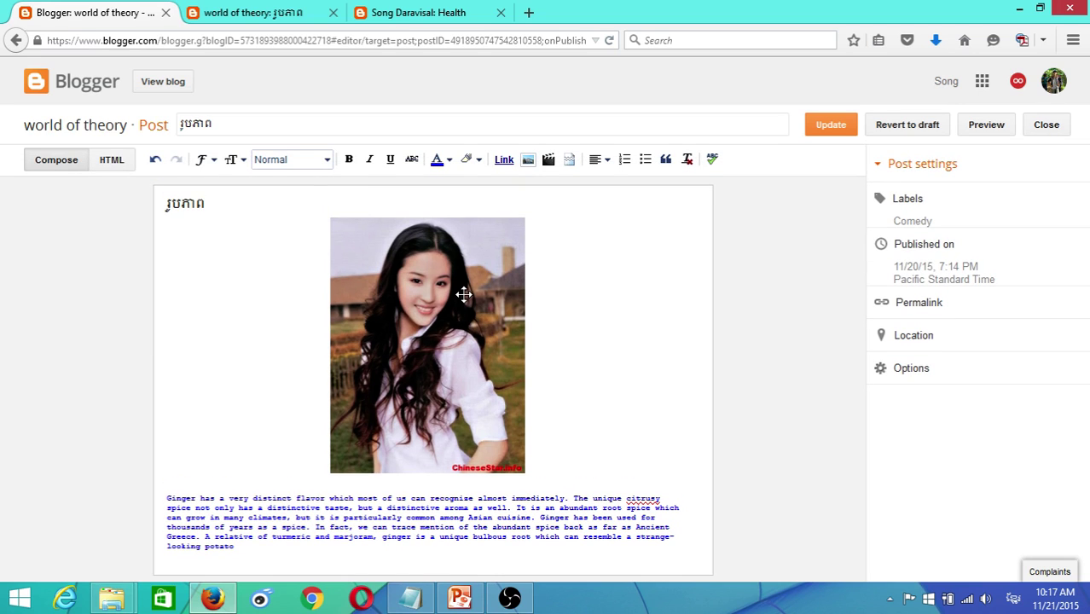
left_click_drag(262, 547, 202, 438)
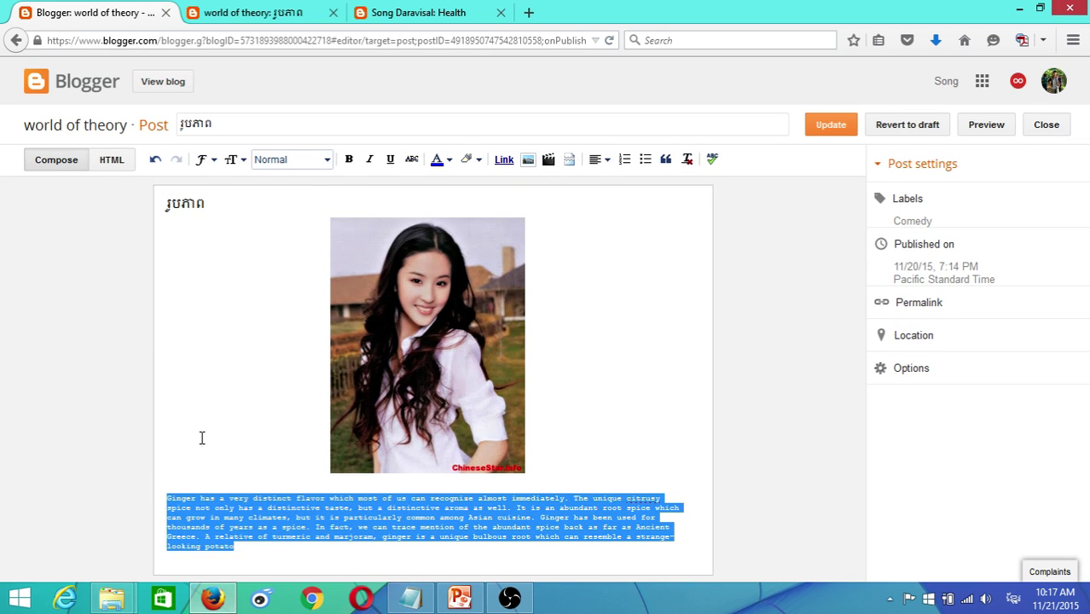
left_click(211, 162)
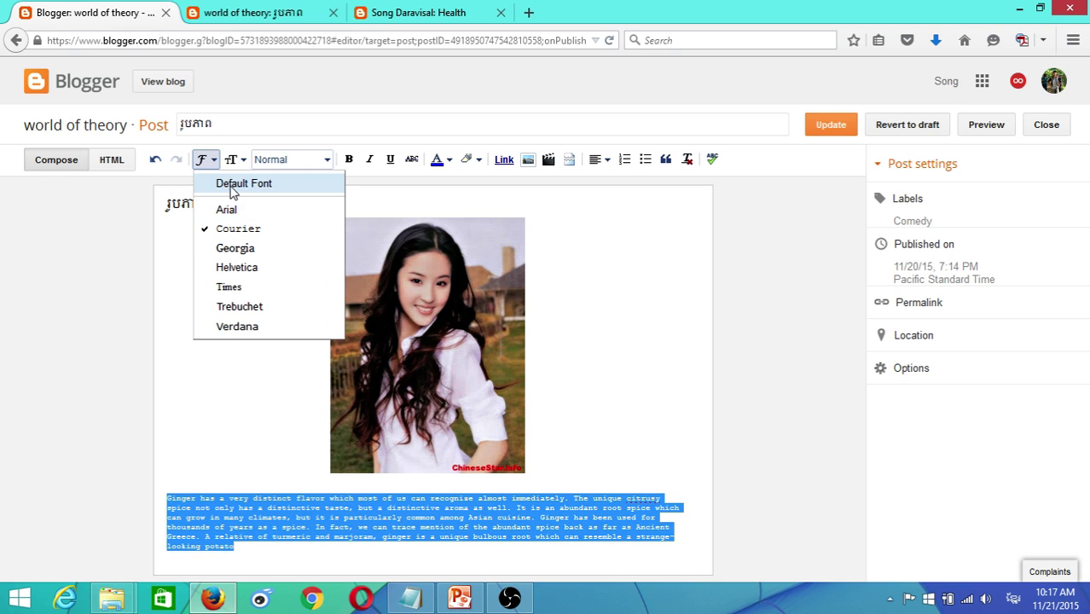
left_click(232, 186)
left_click(325, 161)
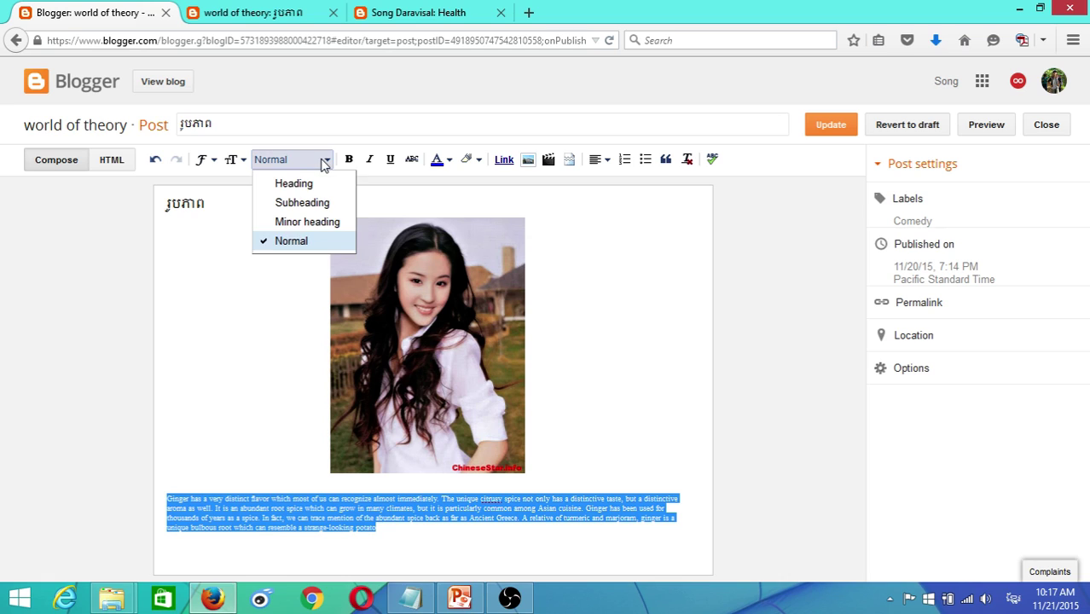
left_click(324, 160)
left_click(240, 161)
left_click(256, 225)
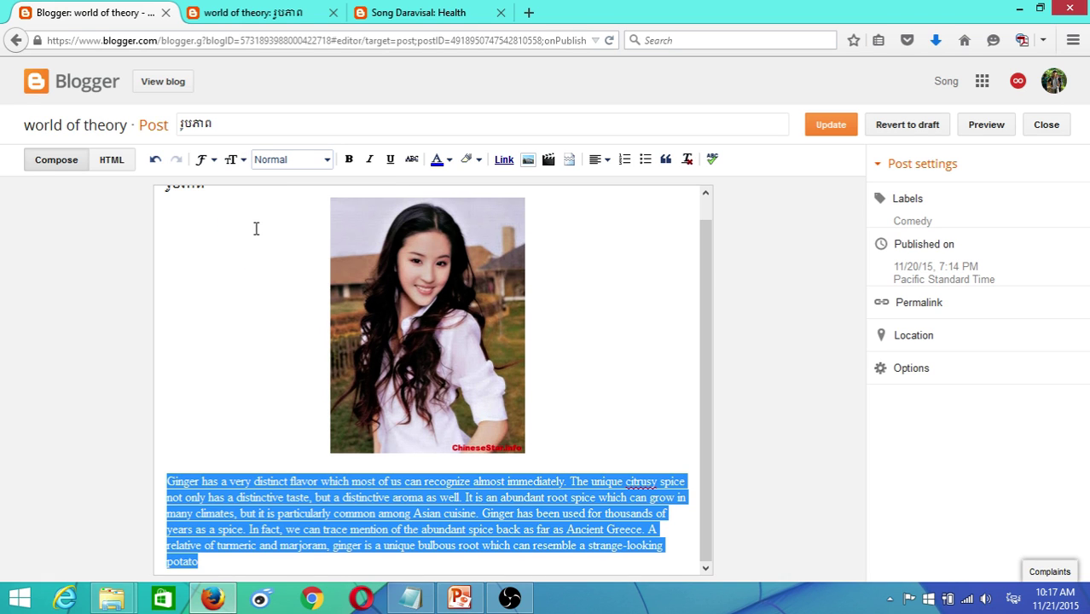
left_click(847, 126)
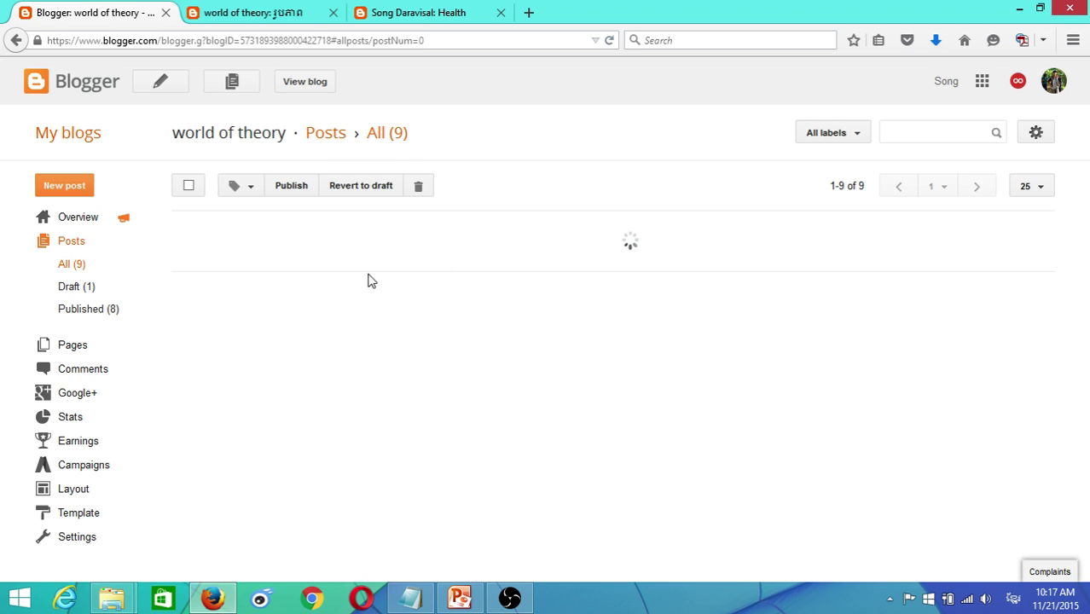
left_click(256, 13)
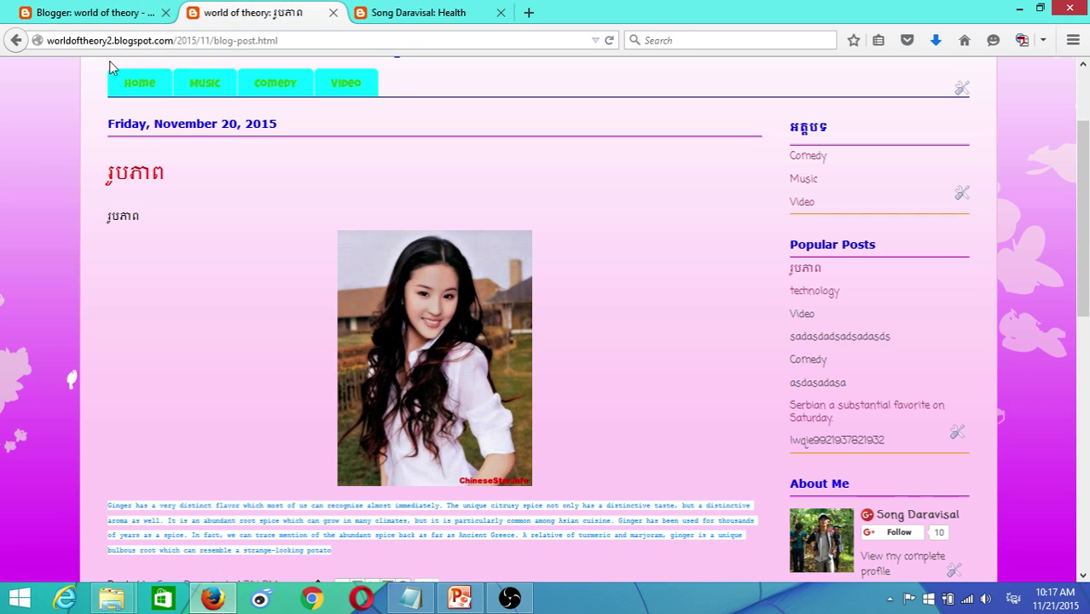
left_click(610, 40)
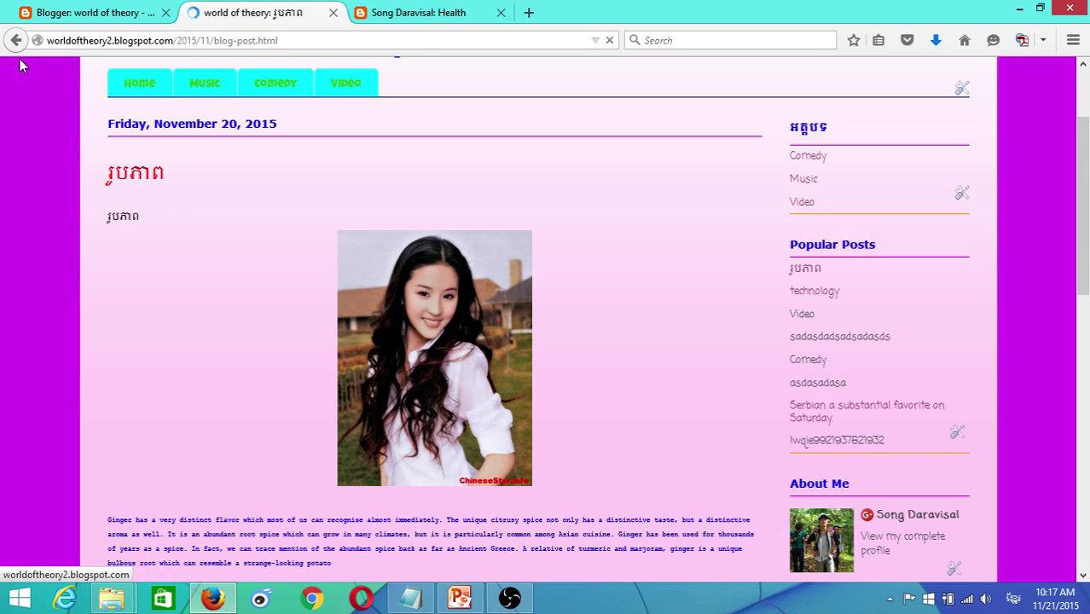
left_click(117, 10)
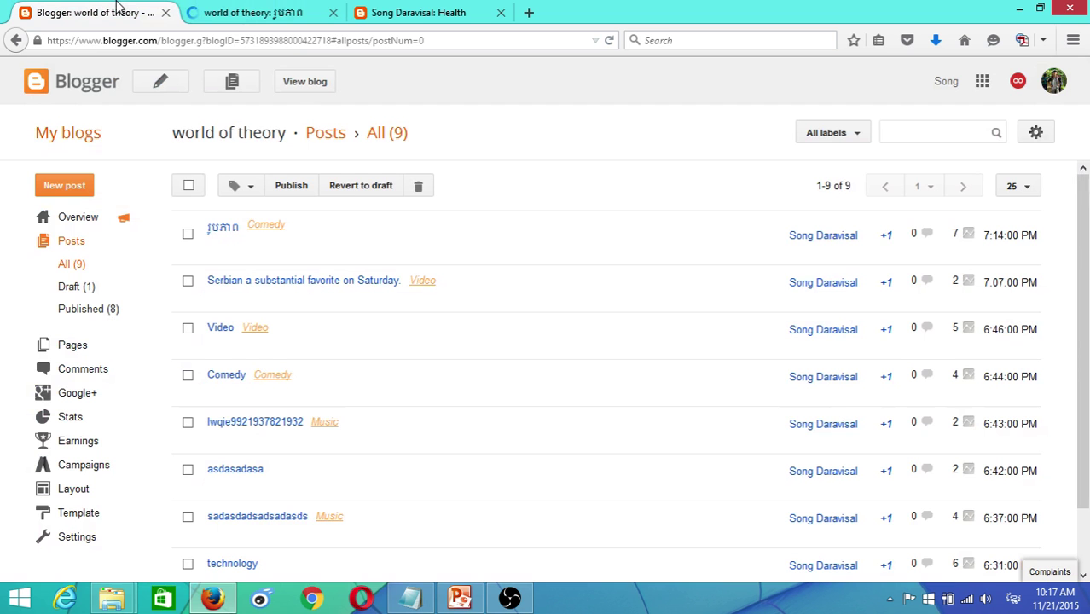
- In the first post, replace the photo and ginger paragraph with a Khmer line, then re-insert the photo
left_click(215, 249)
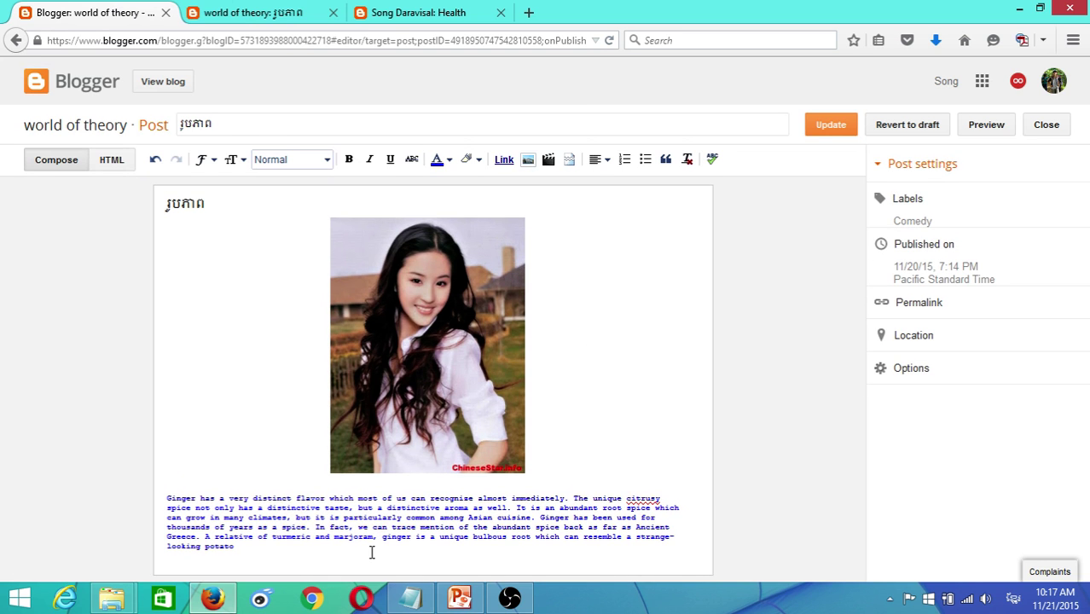
left_click_drag(372, 553, 134, 479)
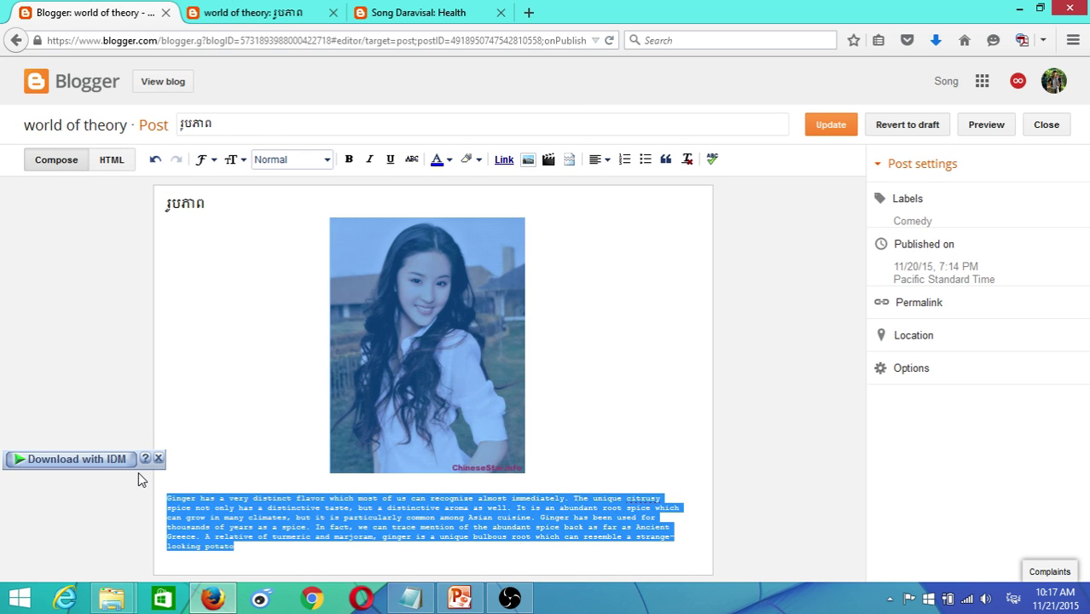
key("Delete")
type("សាដា")
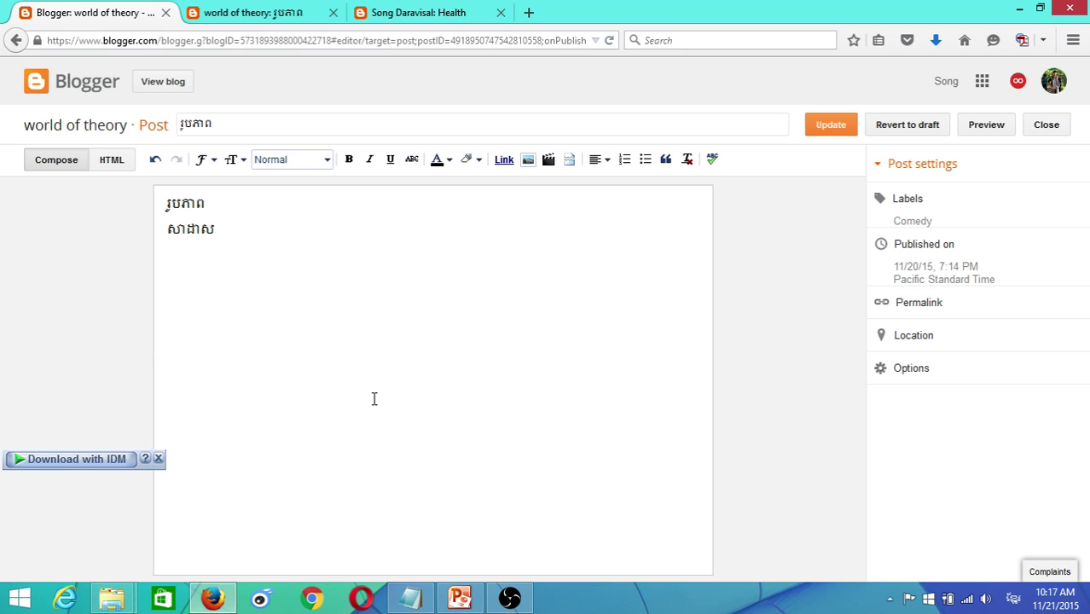
type("សាដាដាសសាដសាដ")
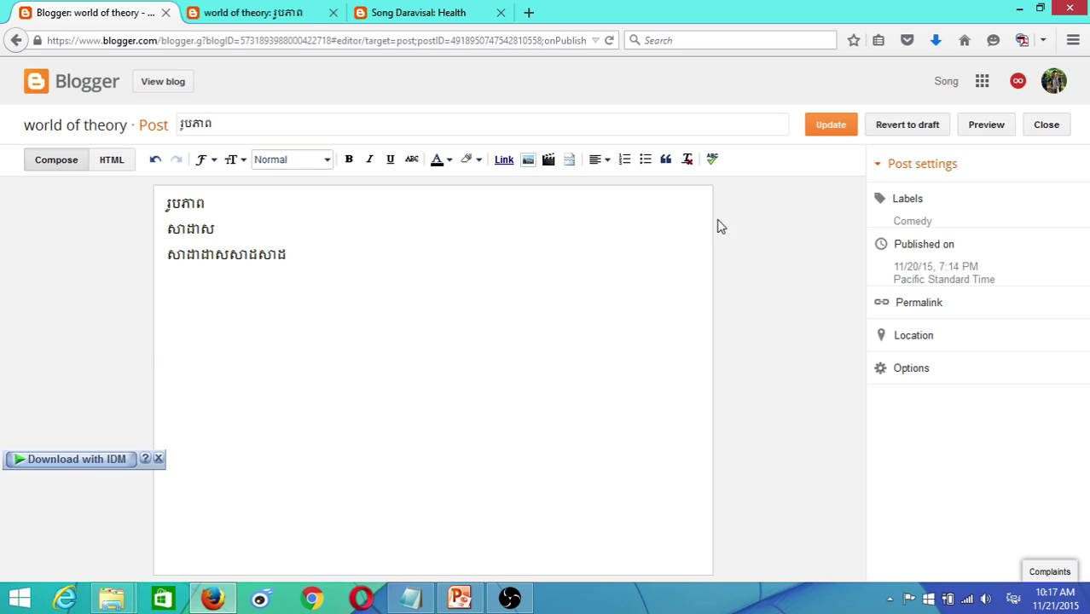
left_click(528, 161)
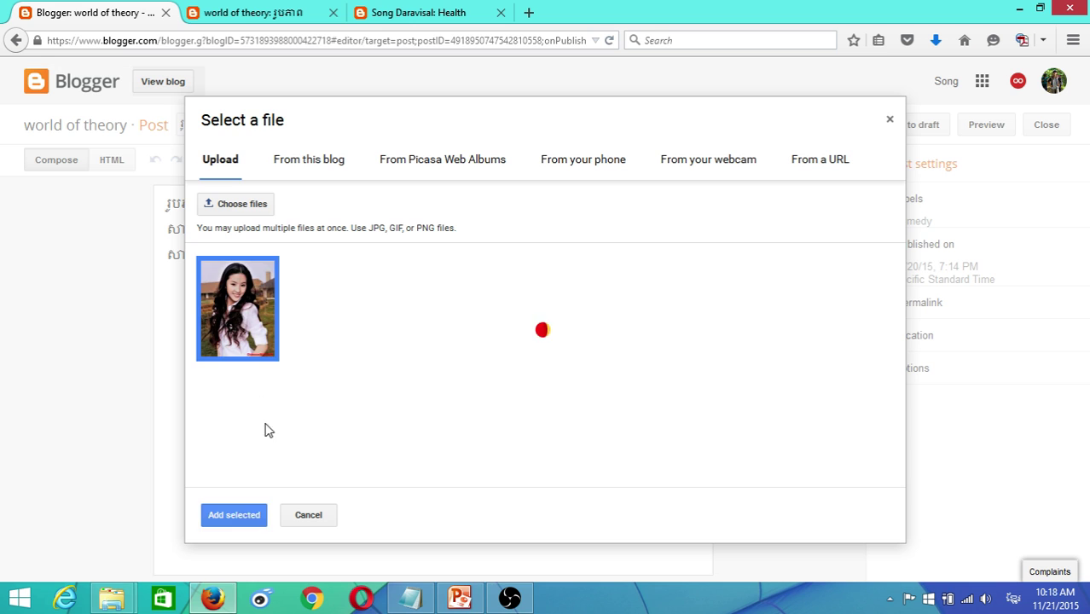
left_click(244, 515)
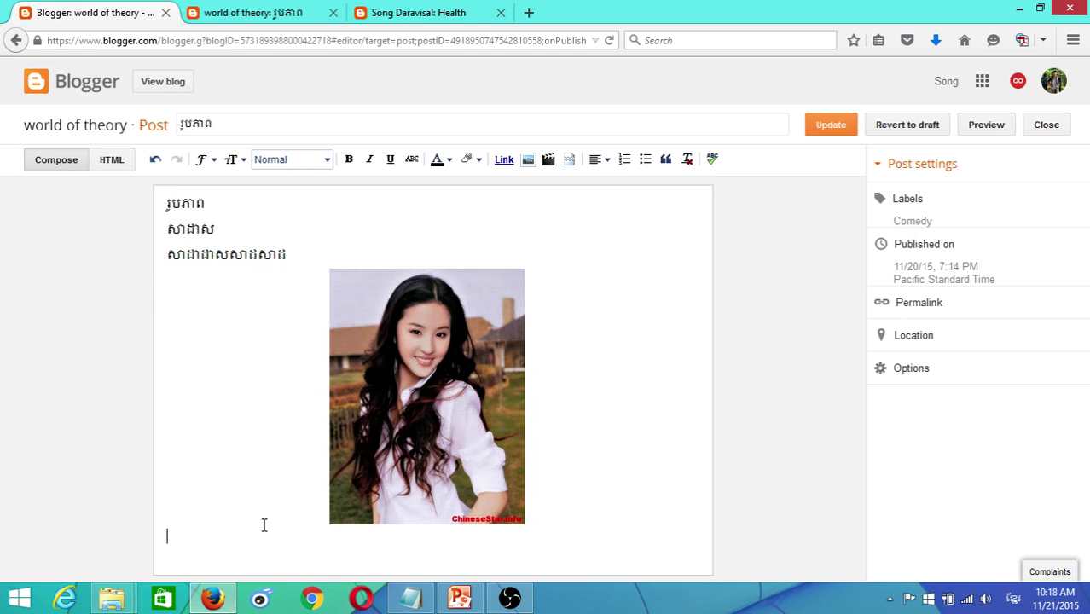
- Type four lines of Khmer text beneath the photo
type("ាសដសាដសា")
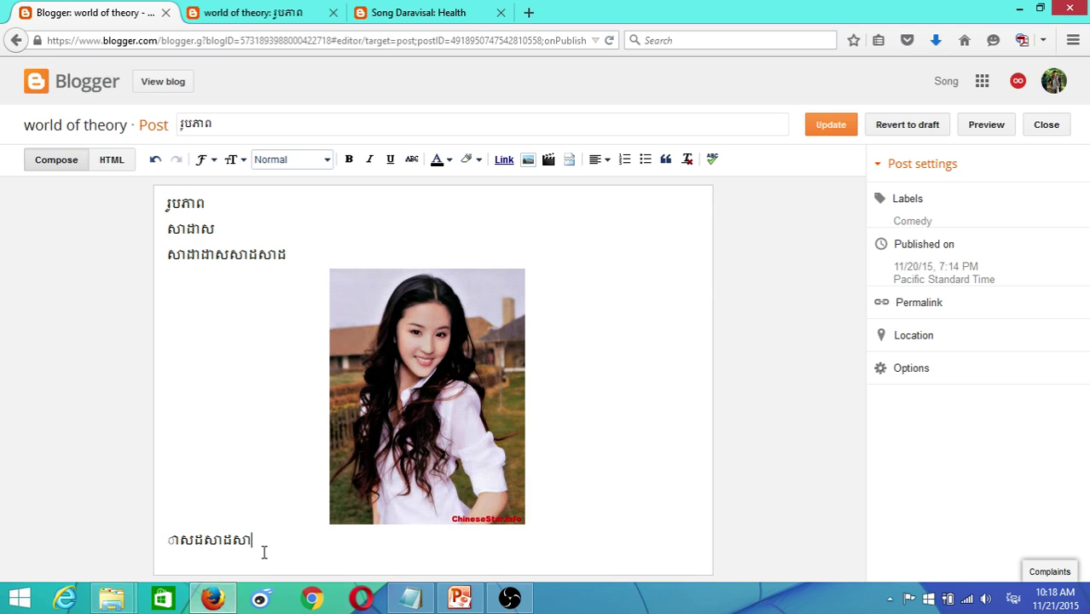
type("គេរគេតងវបេចខច")
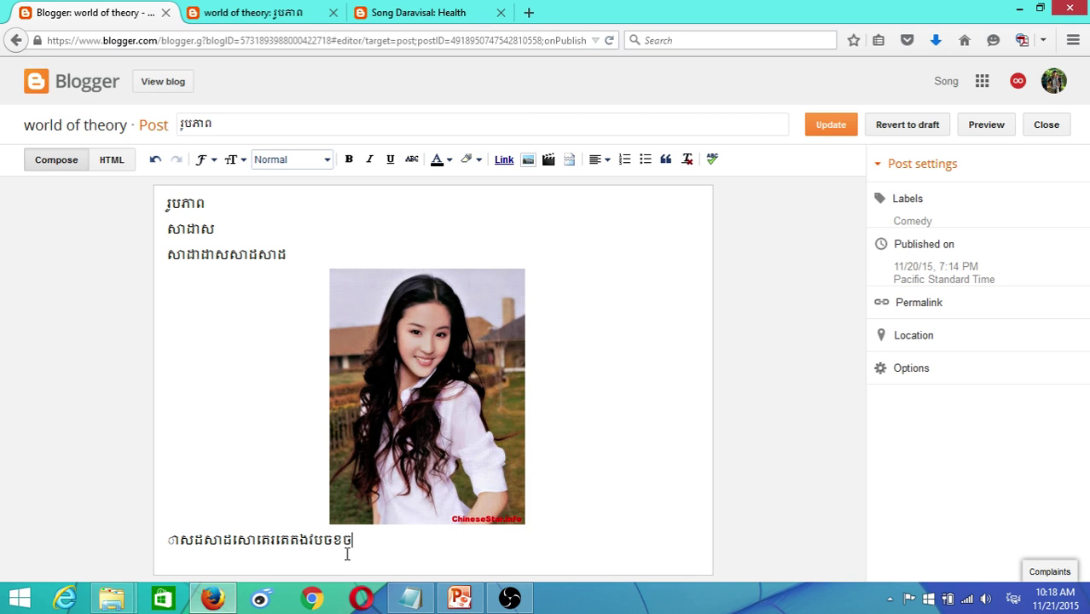
type("ងងហាហ្លងយរឿឺរើឆខបចខបច")
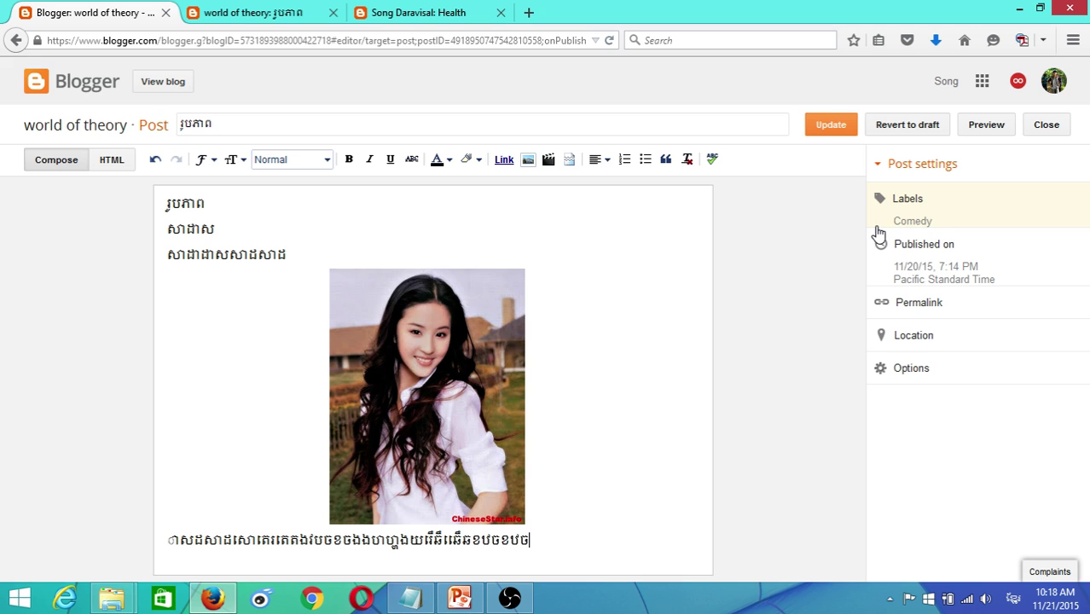
key("Return")
type("ឋខចបចចបចប")
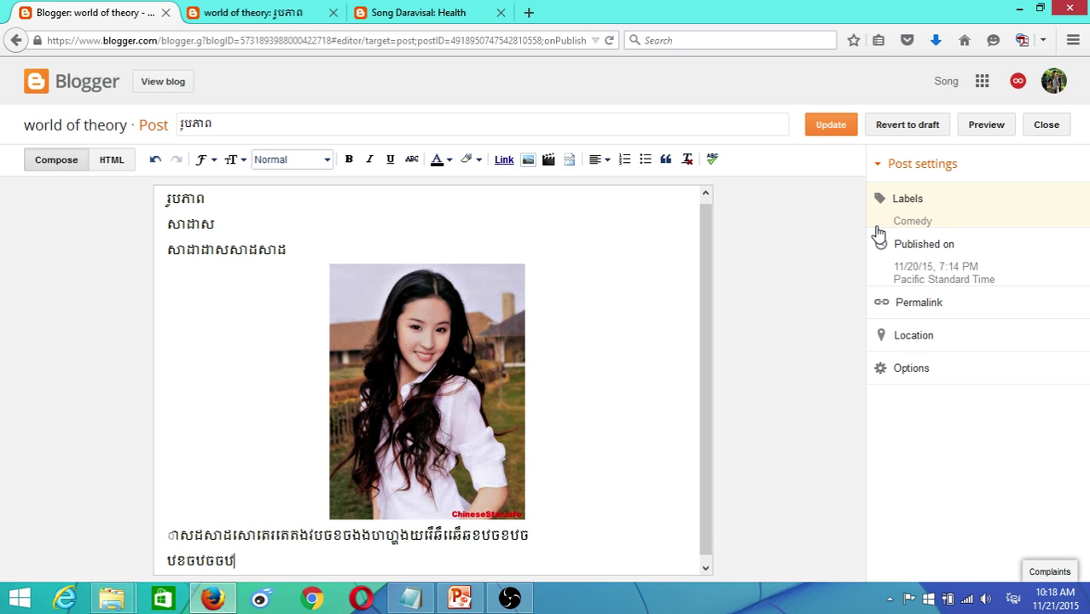
key("Return")
type("បខចបខចបខសាដាស")
key("Return")
type("ាសដាសដសា")
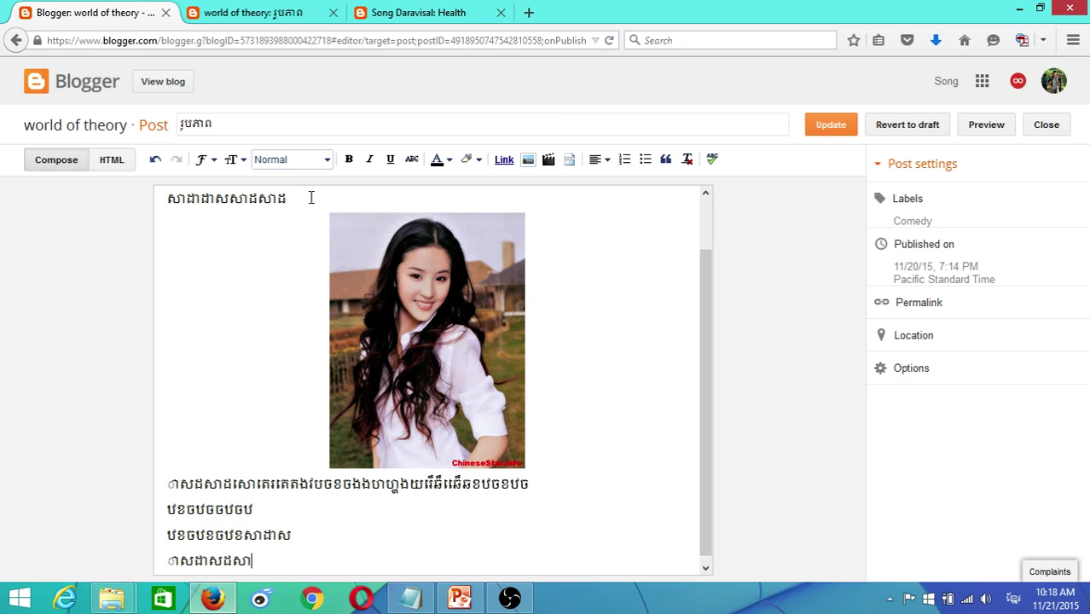
- Make the first Khmer line above the photo red
left_click_drag(290, 198, 164, 196)
left_click(447, 161)
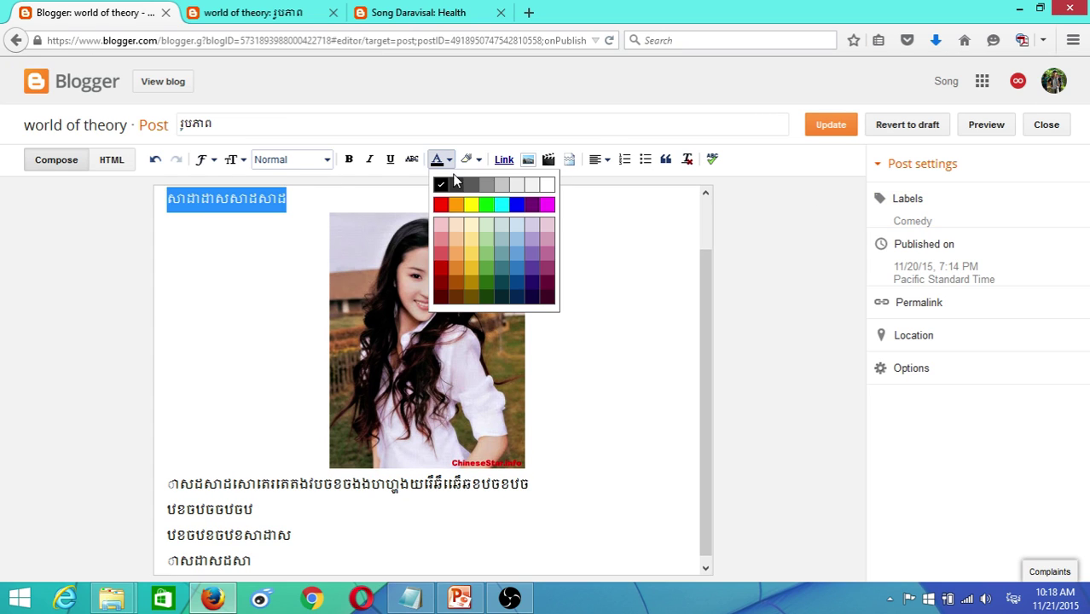
left_click(441, 204)
left_click(565, 508)
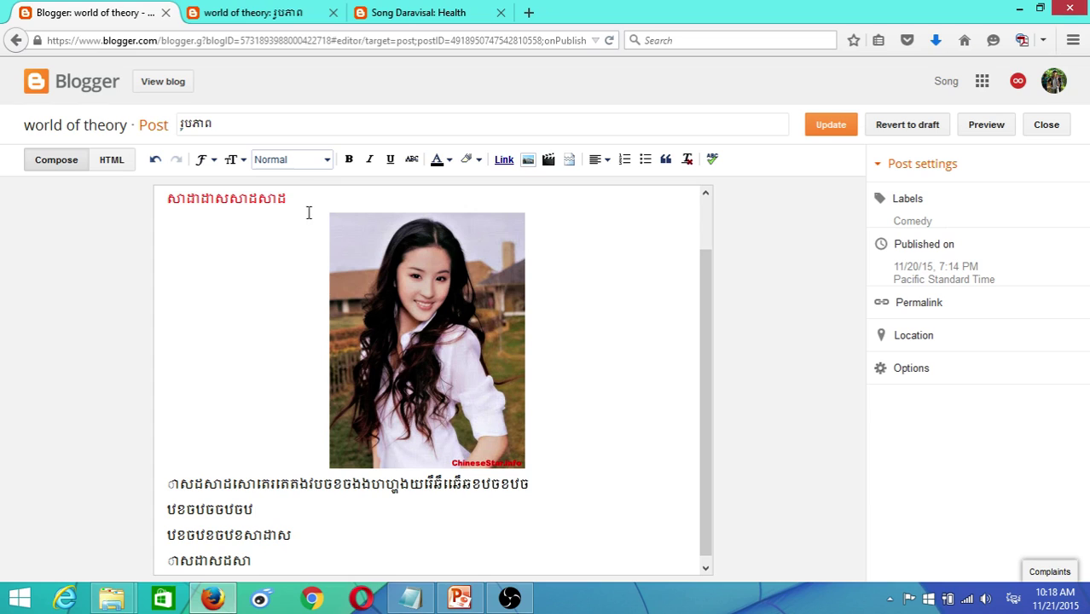
- Give the first Khmer line a yellow highlight and update the post
left_click_drag(290, 201, 152, 206)
left_click(469, 160)
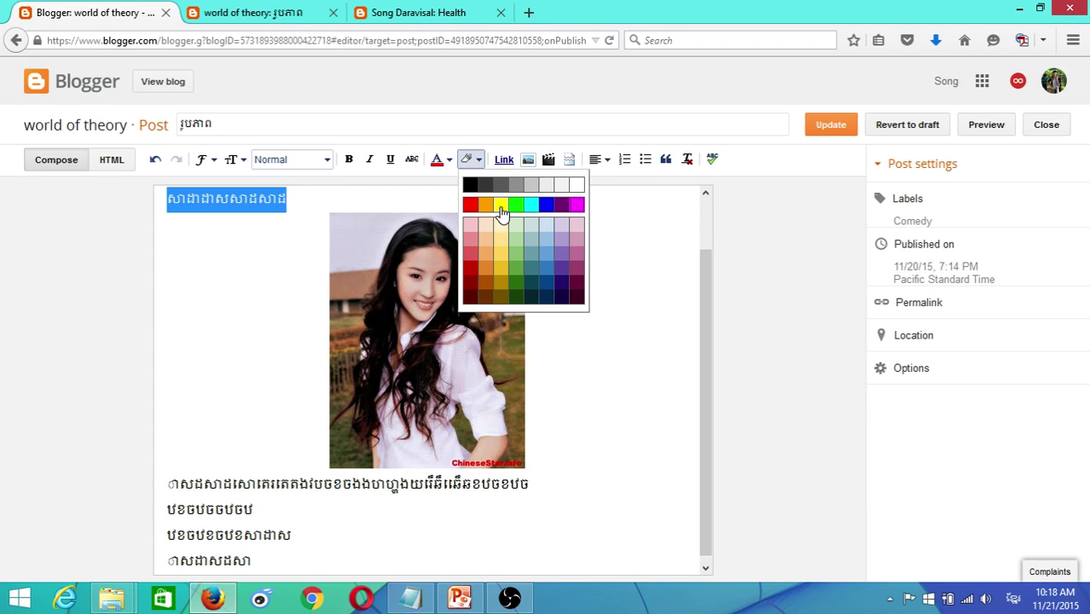
left_click(502, 205)
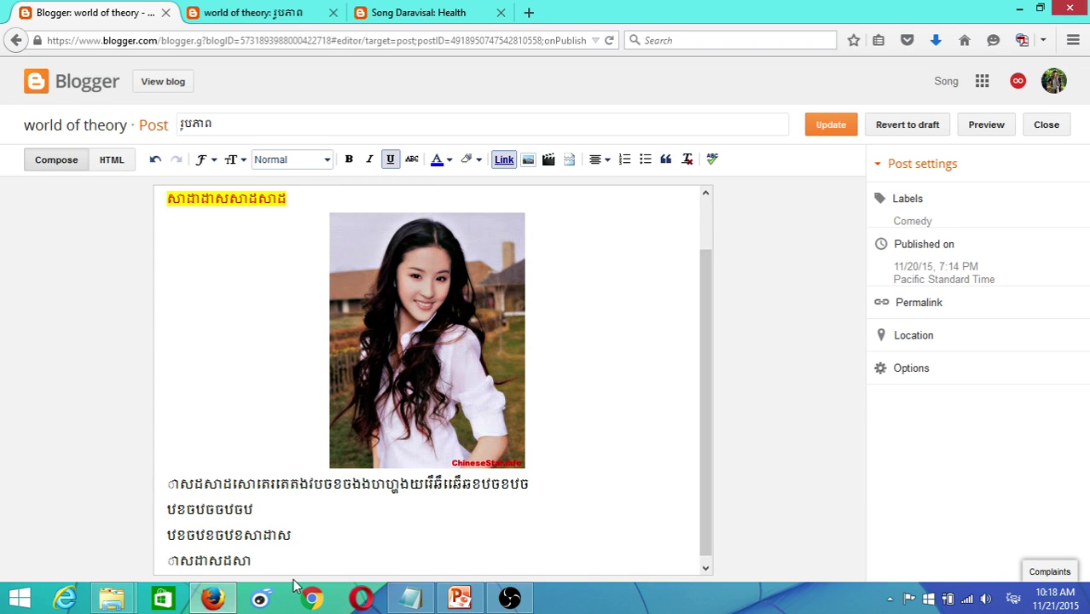
scroll(675, 374, "down", 1)
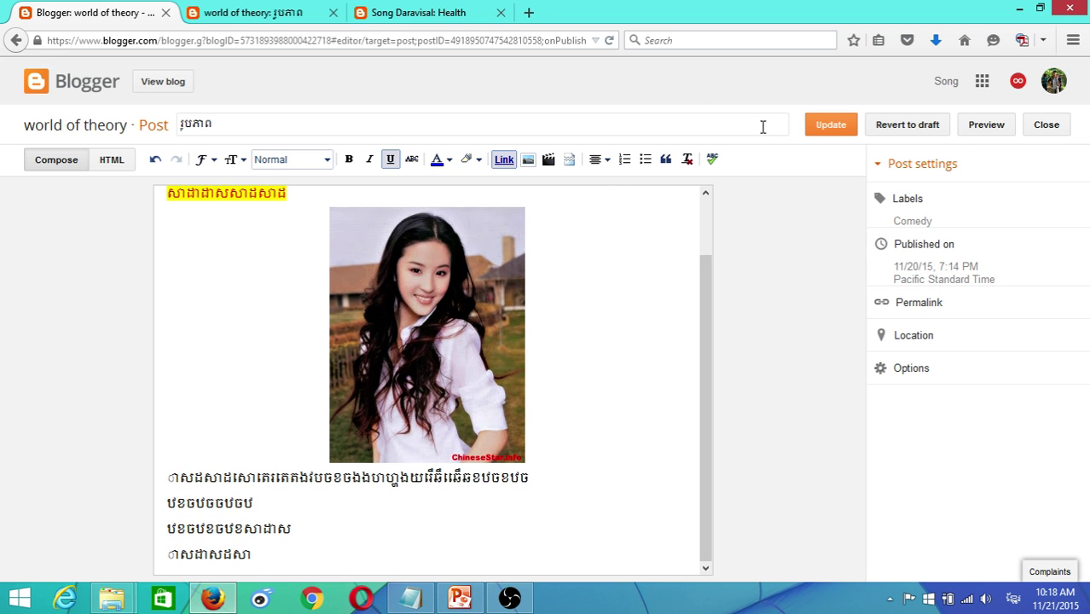
left_click(828, 128)
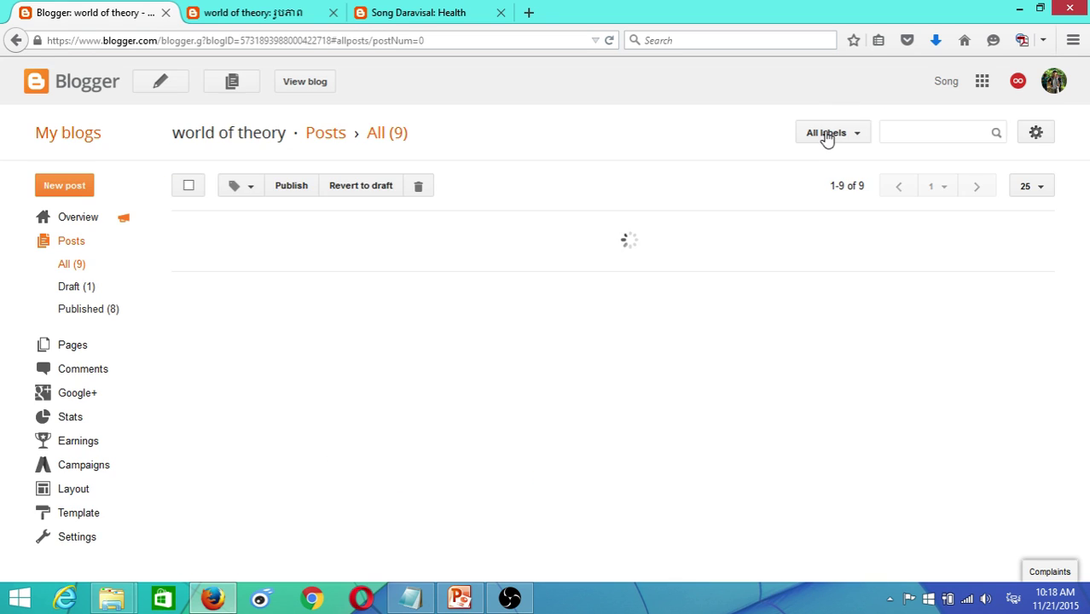
left_click(209, 12)
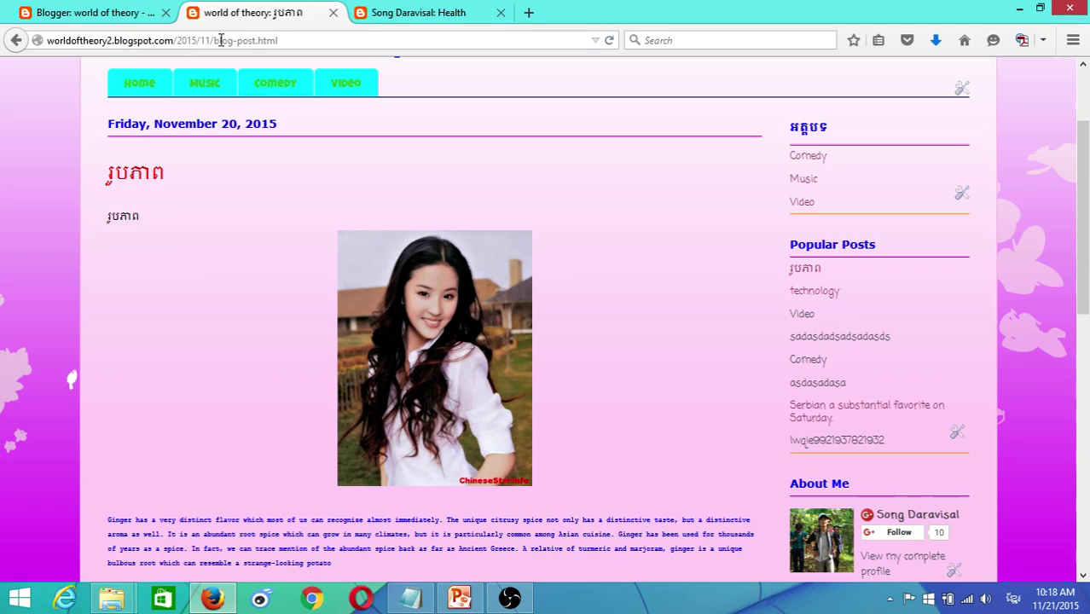
left_click(608, 40)
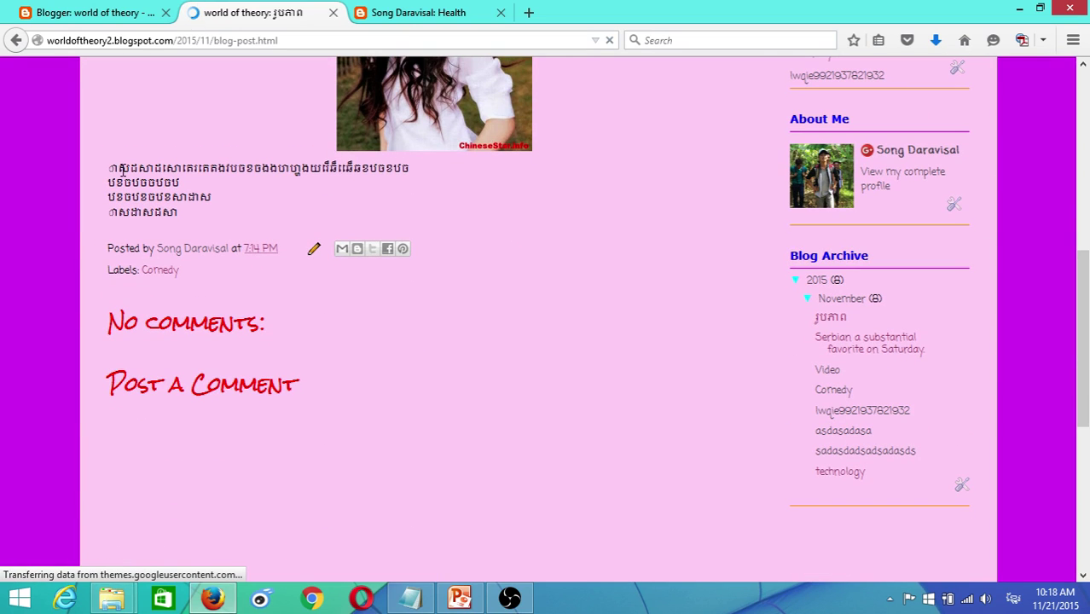
left_click_drag(120, 168, 360, 171)
scroll(219, 215, "up", 5)
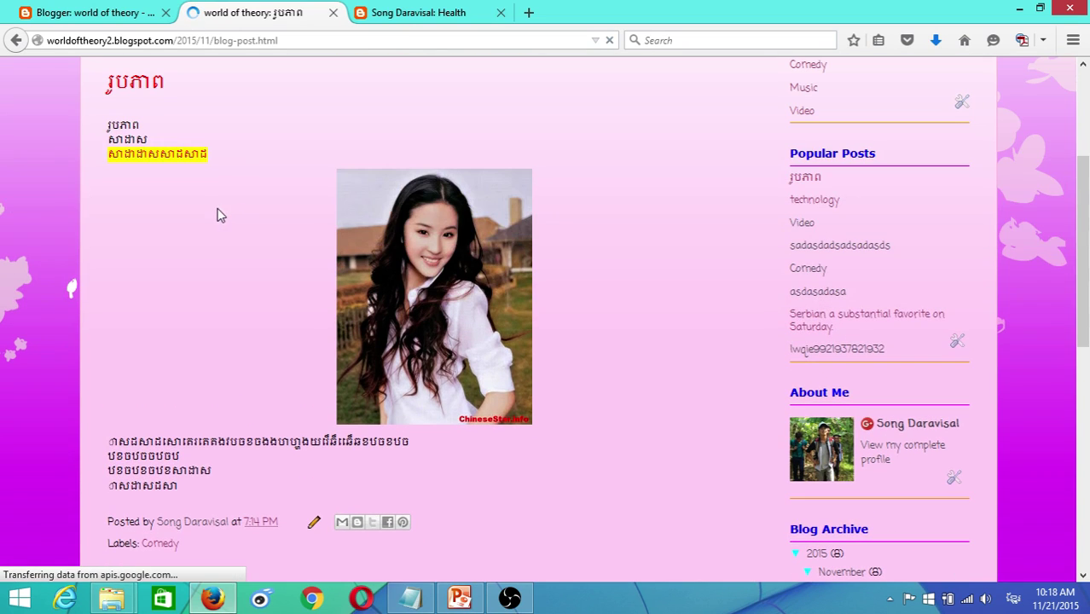
scroll(280, 192, "up", 2)
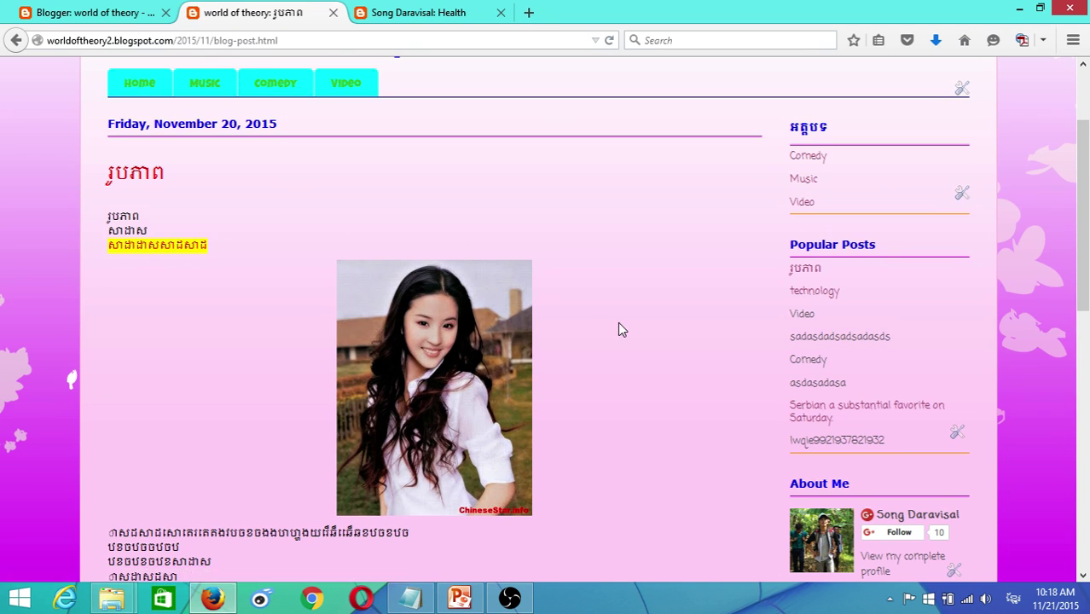
scroll(620, 330, "up", 3)
scroll(587, 353, "down", 5)
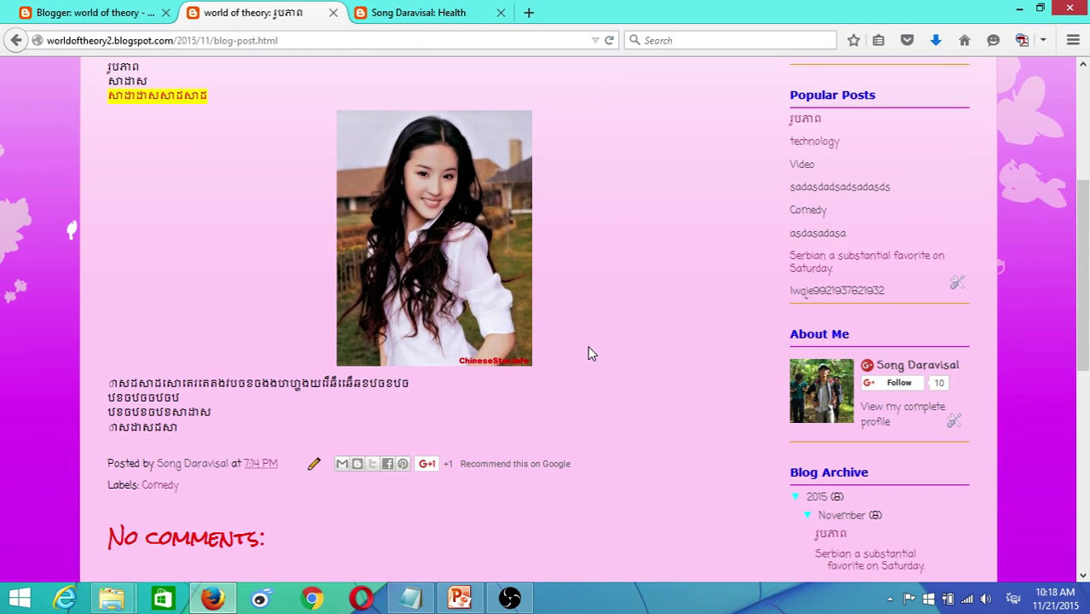
scroll(591, 353, "up", 5)
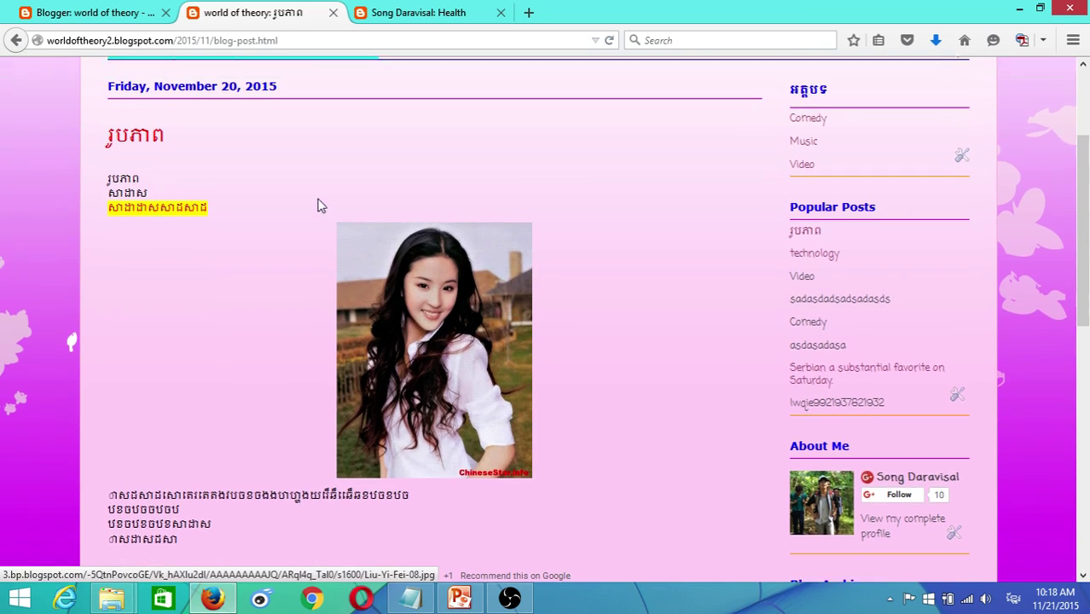
scroll(443, 448, "down", 5)
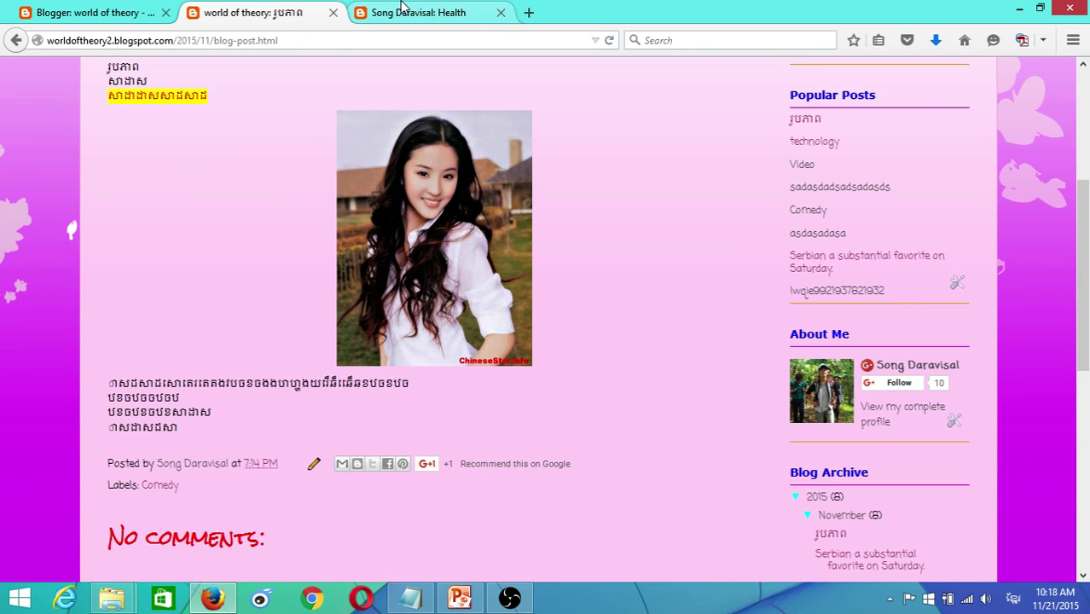
left_click(67, 14)
left_click(255, 14)
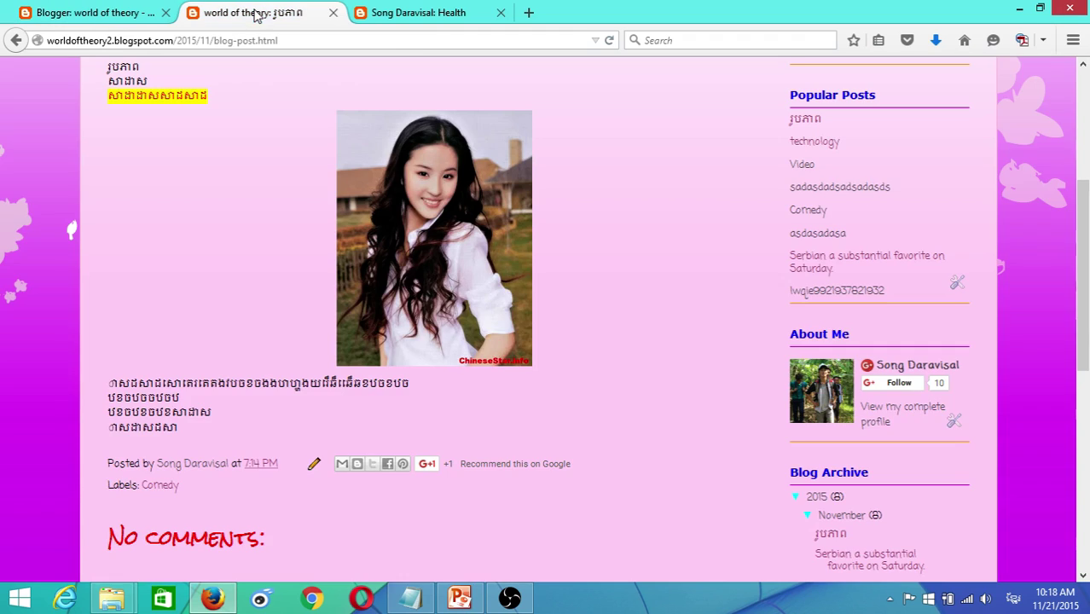
scroll(332, 232, "up", 5)
left_click(69, 13)
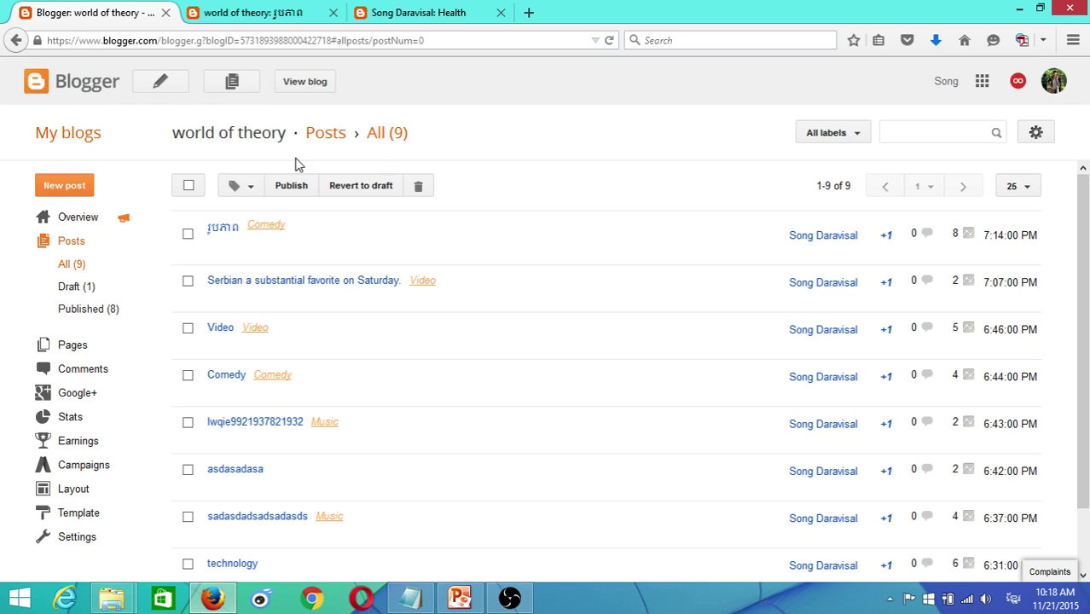
- Create a new post for the world of theory blog and place the caret in its empty body
left_click(163, 84)
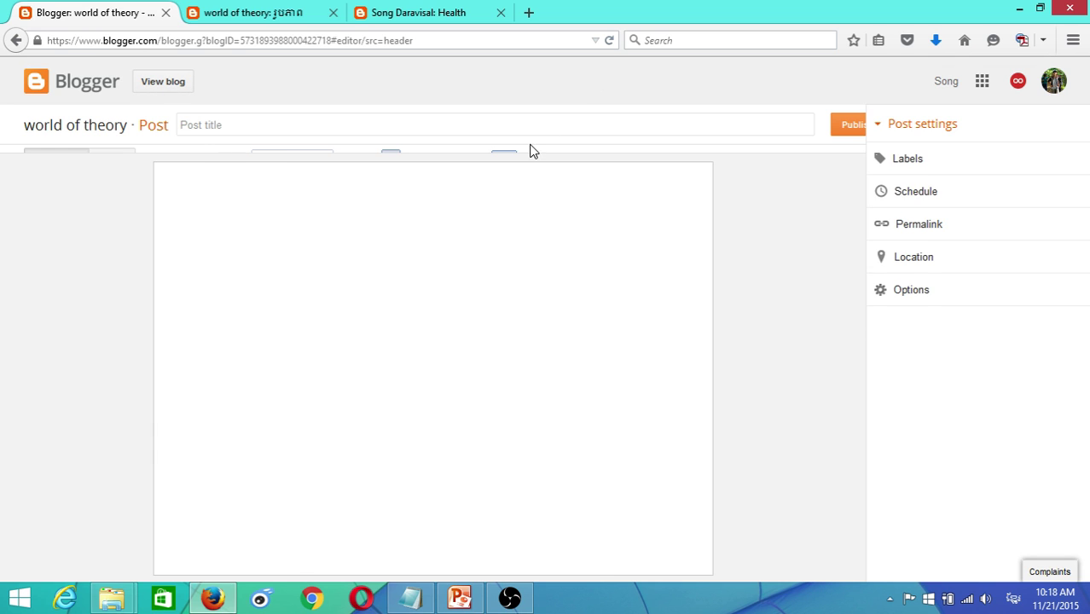
left_click(359, 242)
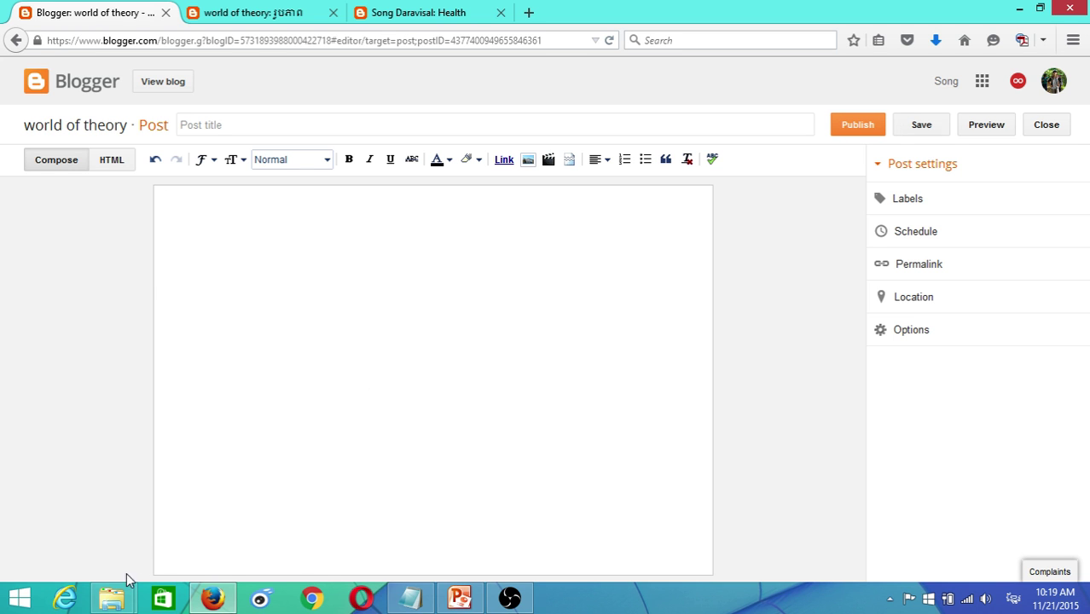
mouse_move(121, 603)
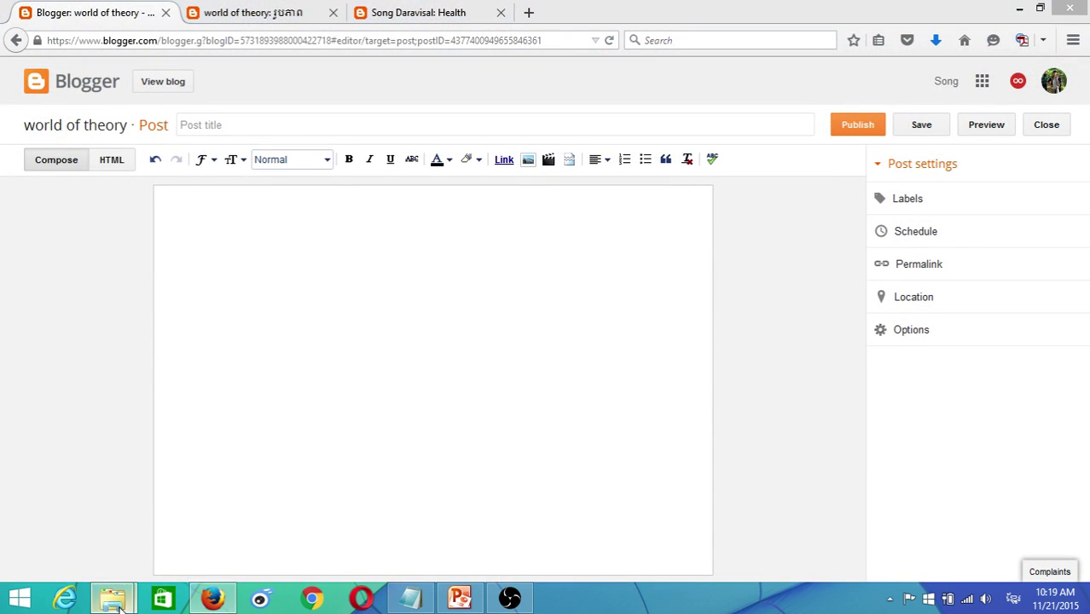
- Open File Explorer, browse Local Disk (E:), and return from the French folder
left_click(114, 533)
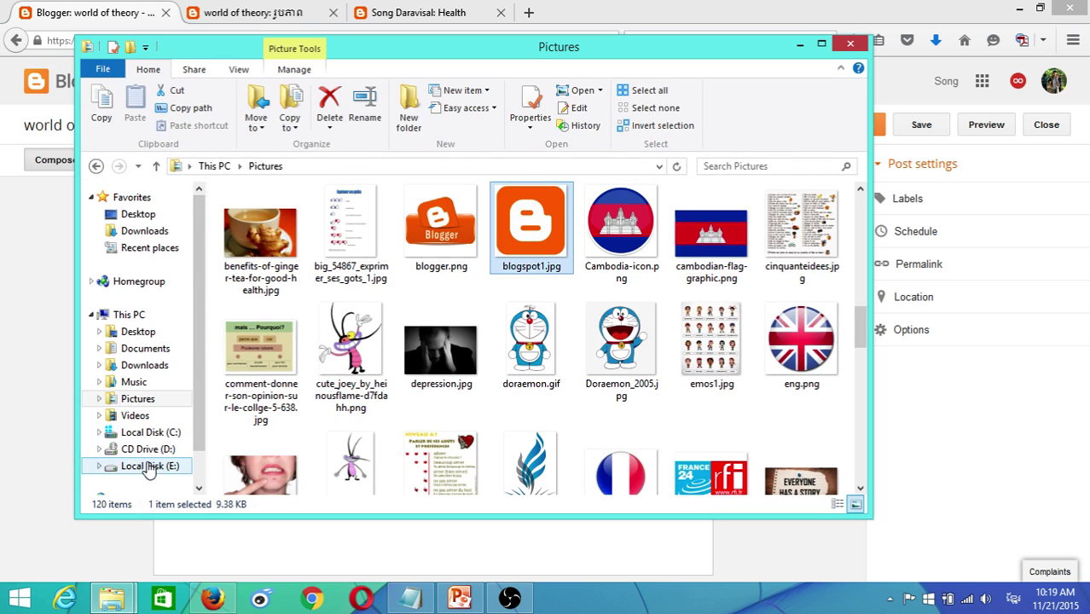
left_click(166, 466)
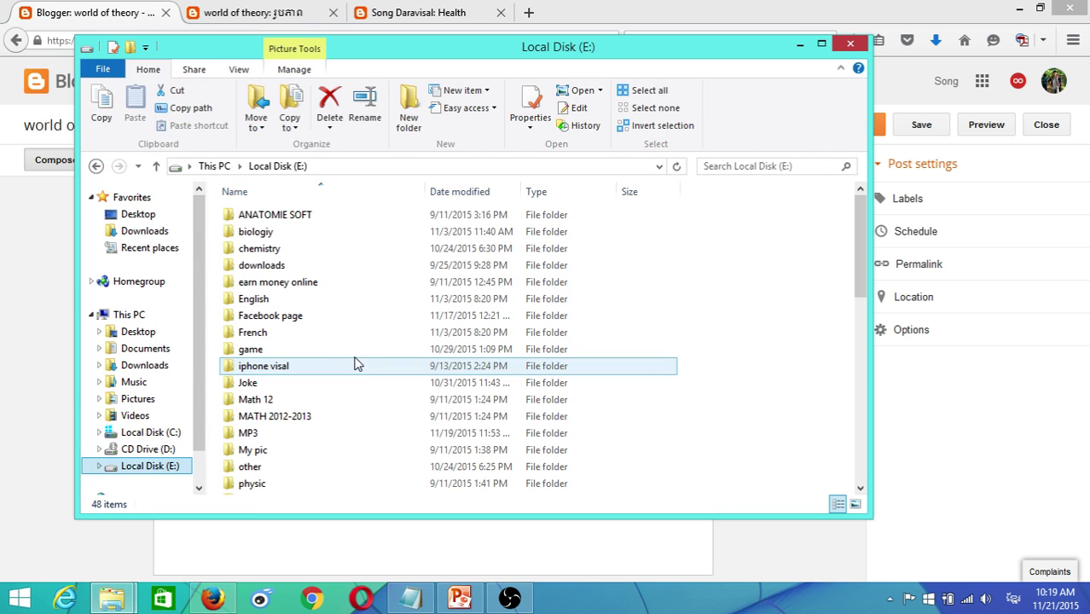
left_click(356, 367)
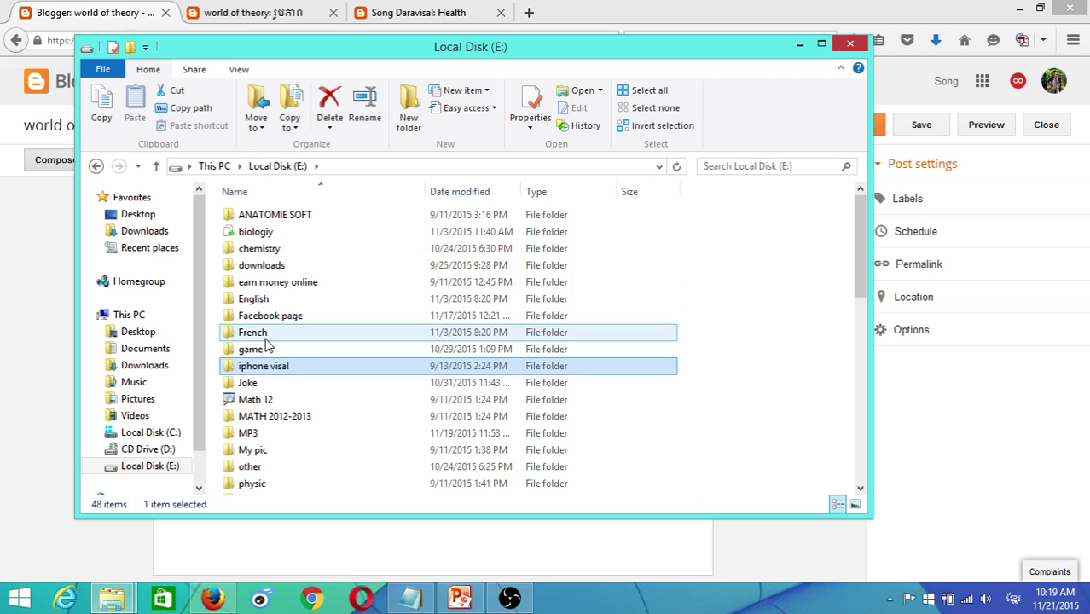
double_click(260, 333)
left_click(95, 165)
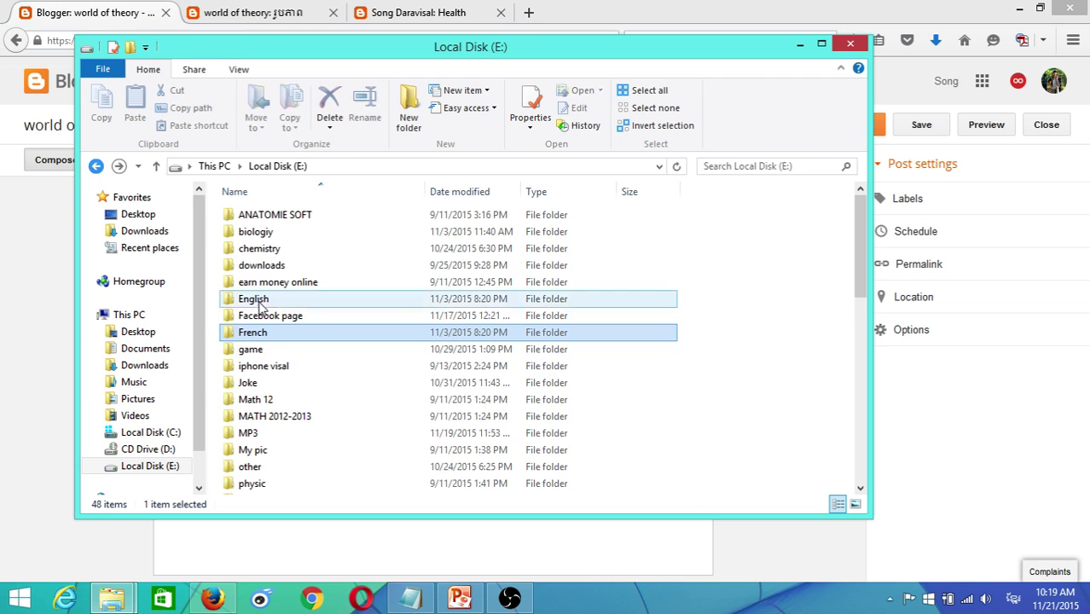
scroll(342, 358, "down", 5)
- Open the Word document in Youtube Ads > Youtube channel, then minimize File Explorer
double_click(267, 433)
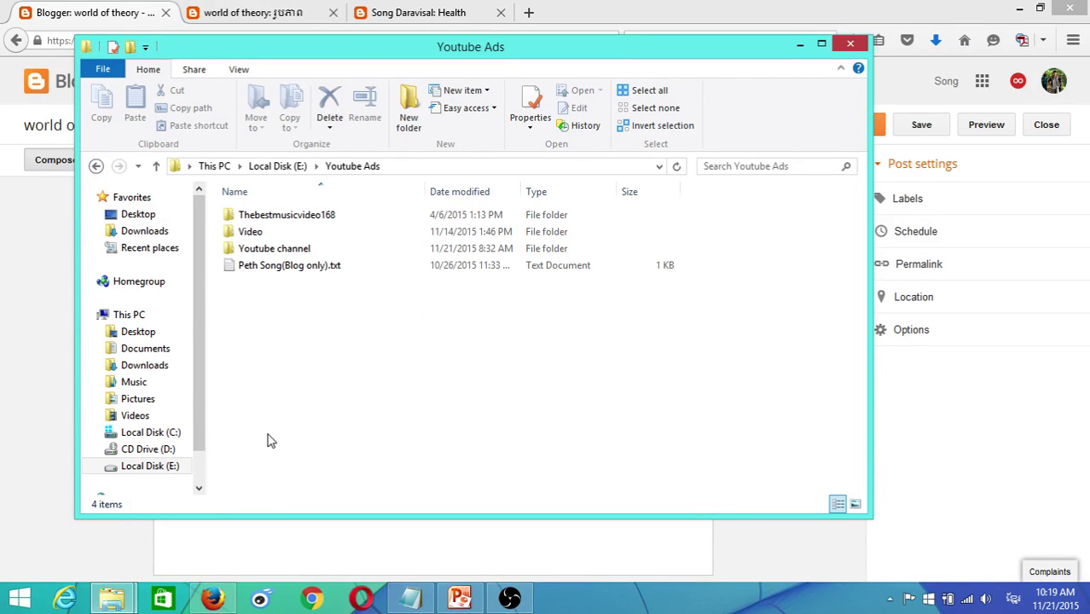
left_click(280, 253)
double_click(280, 253)
scroll(341, 358, "down", 1)
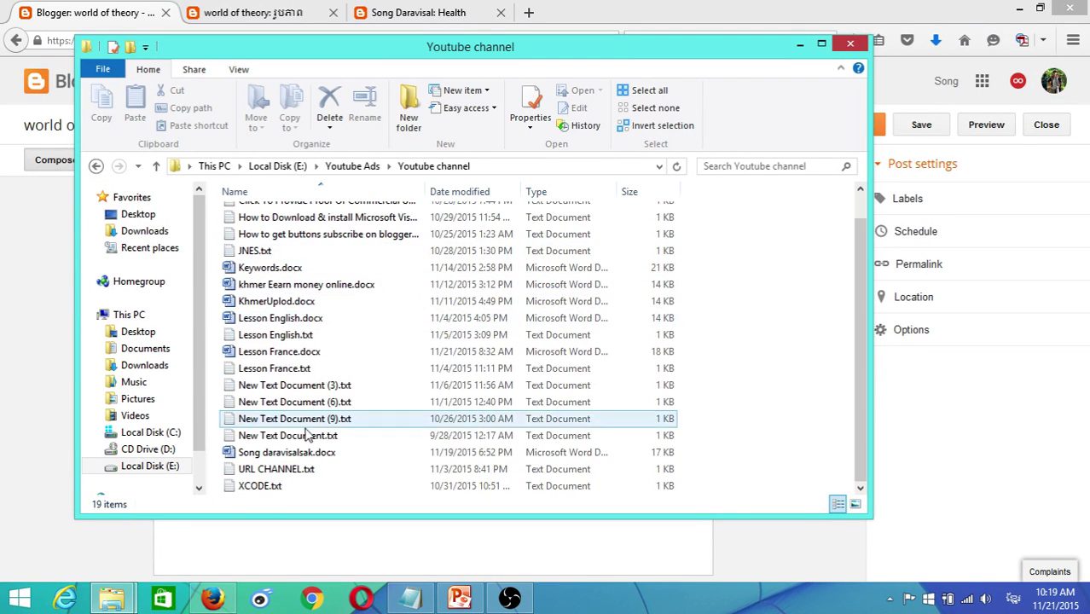
double_click(292, 452)
left_click(799, 44)
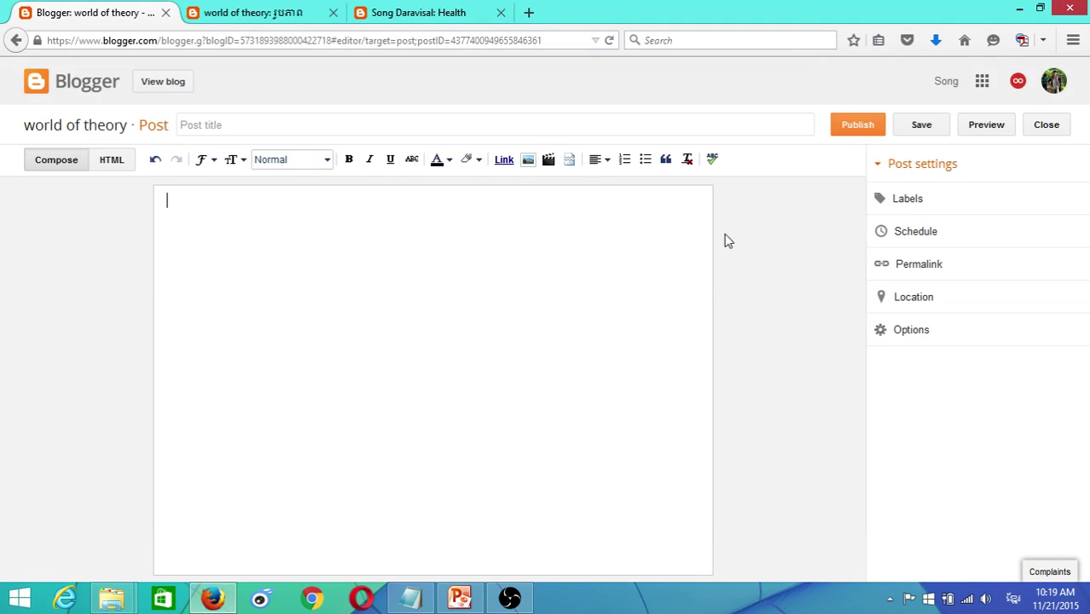
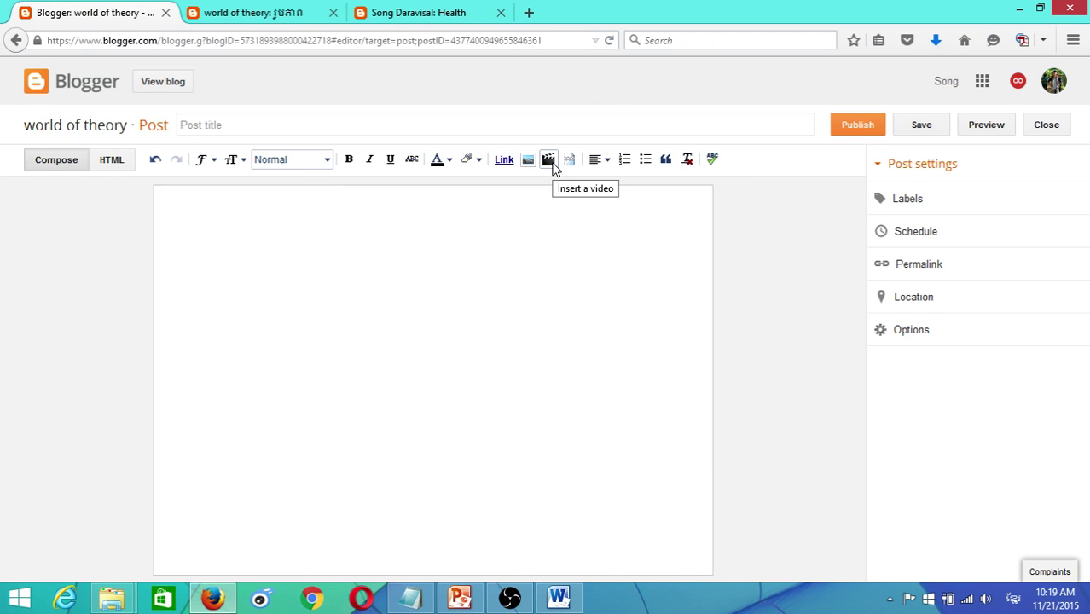
- Open the post's Insert video dialog and set it to search From YouTube, skipping the file upload
left_click(550, 160)
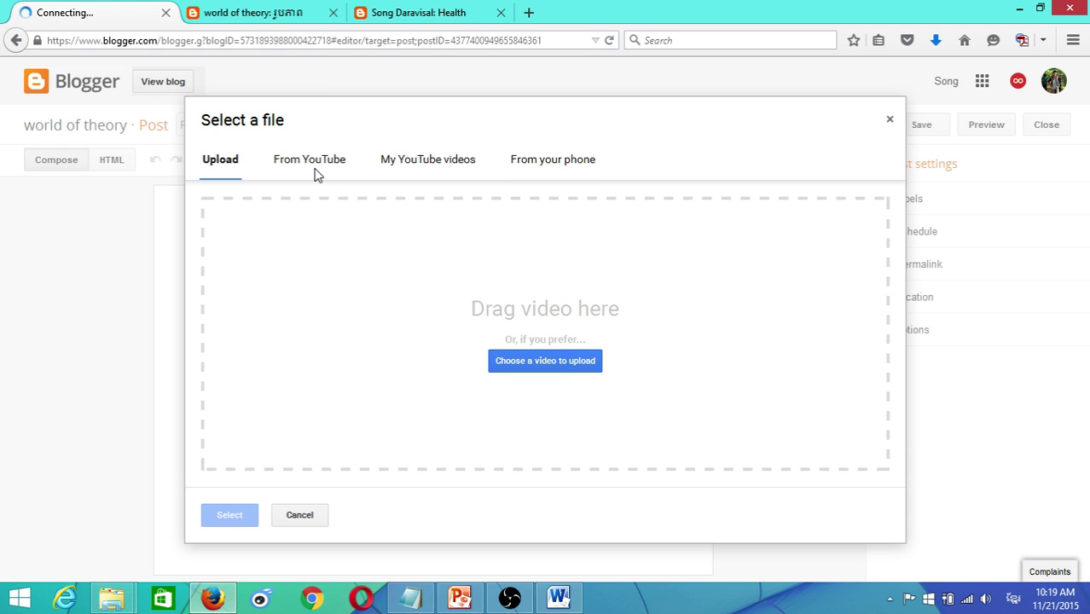
left_click(556, 365)
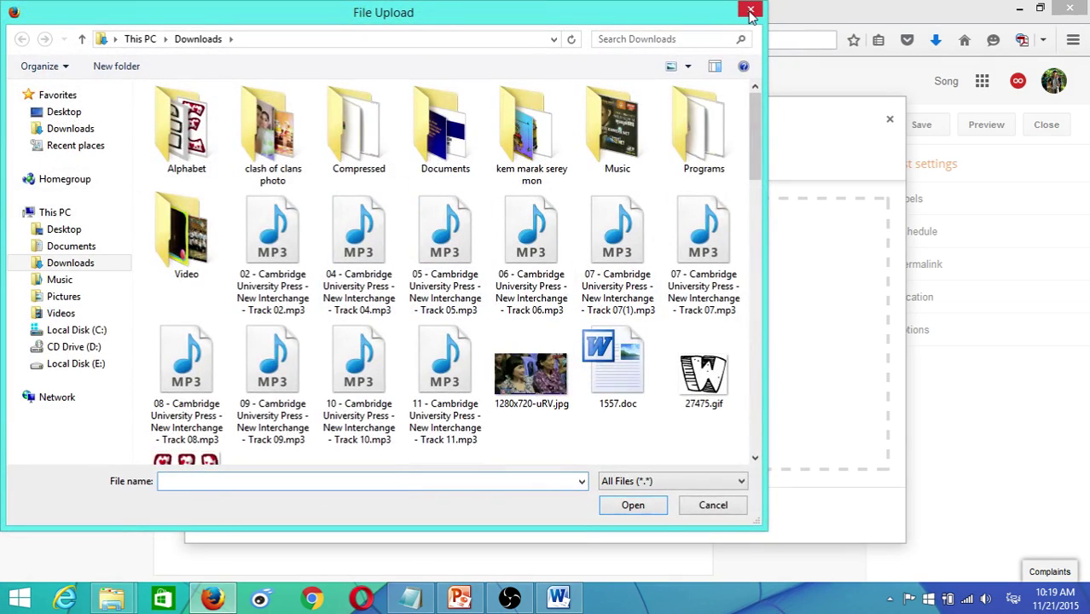
left_click(750, 12)
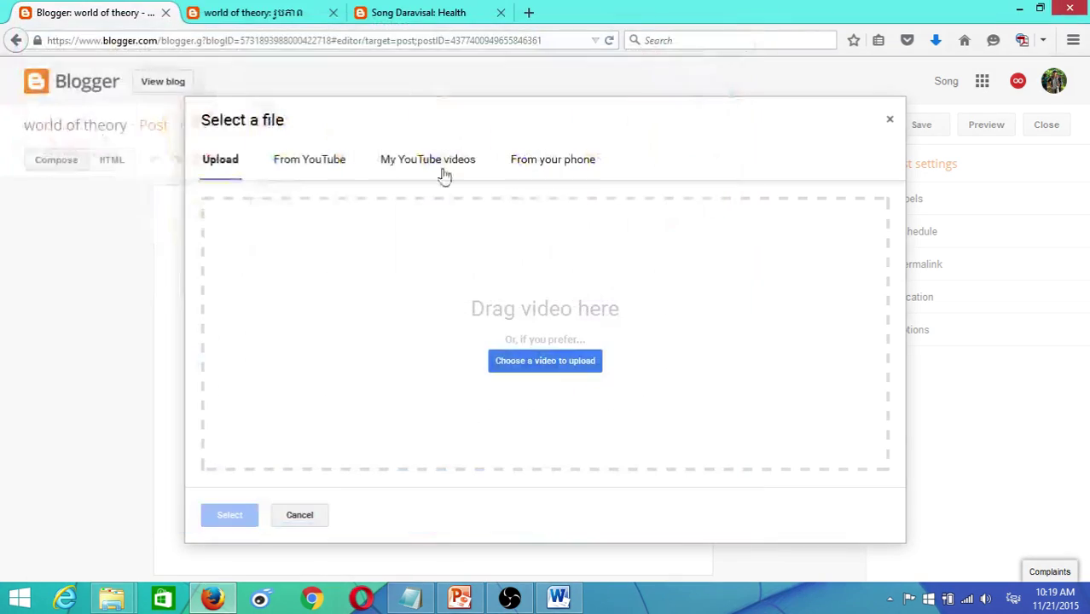
left_click(296, 167)
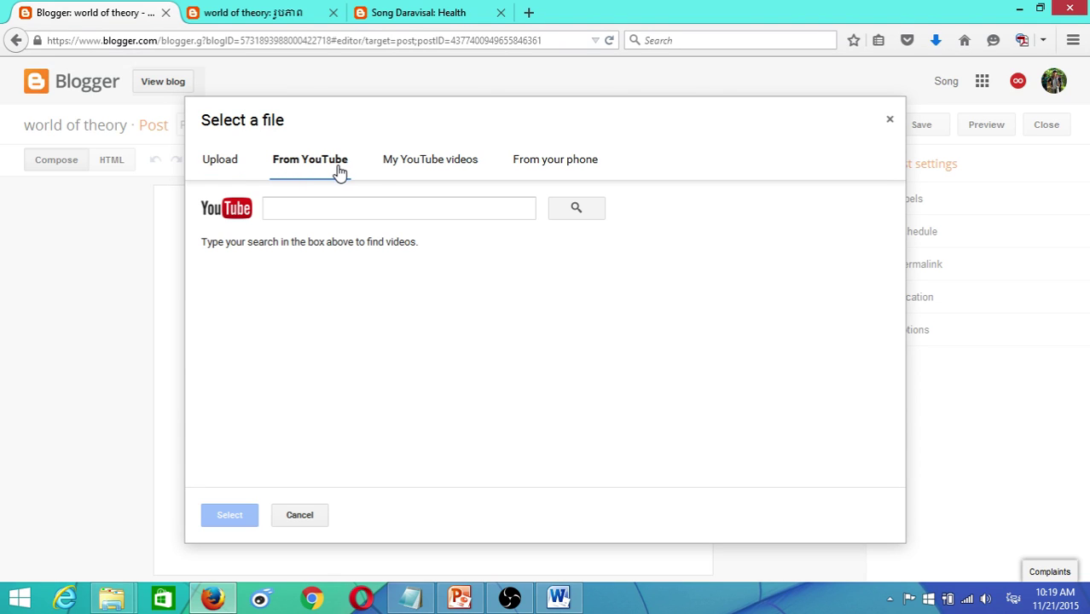
left_click(286, 213)
- Copy the PowerPoint themes youtu.be link from the Word list and paste it into the YouTube search
left_click(558, 597)
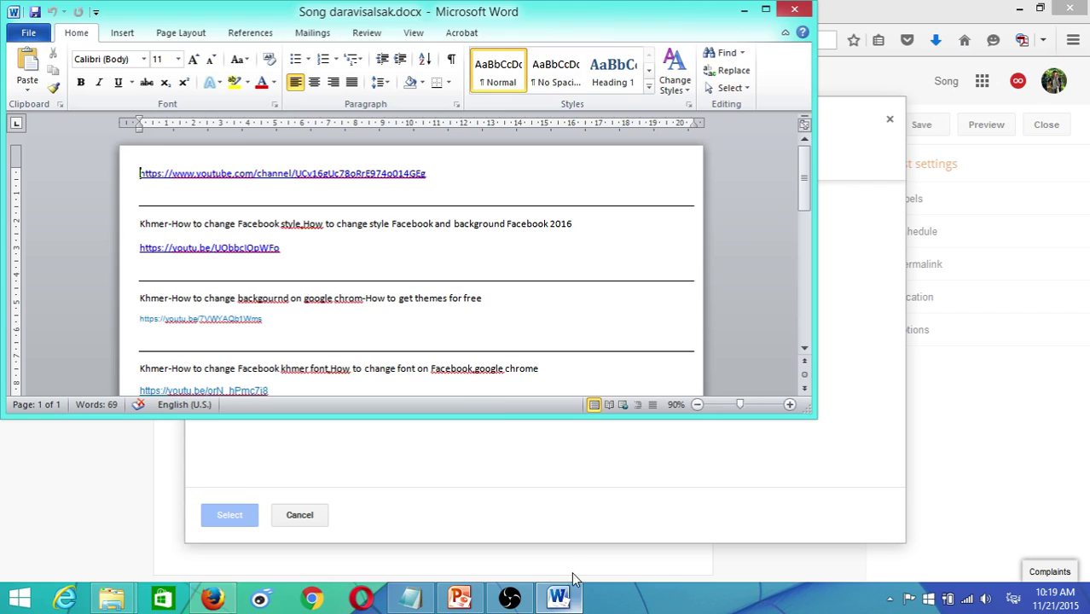
scroll(517, 322, "down", 10)
scroll(396, 307, "up", 2)
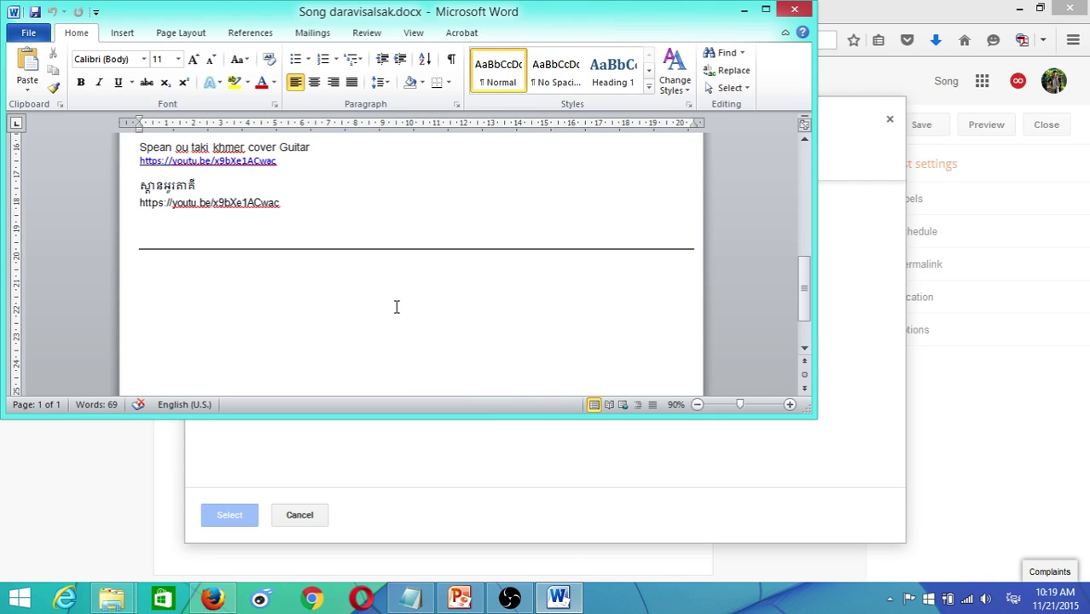
scroll(239, 239, "up", 2)
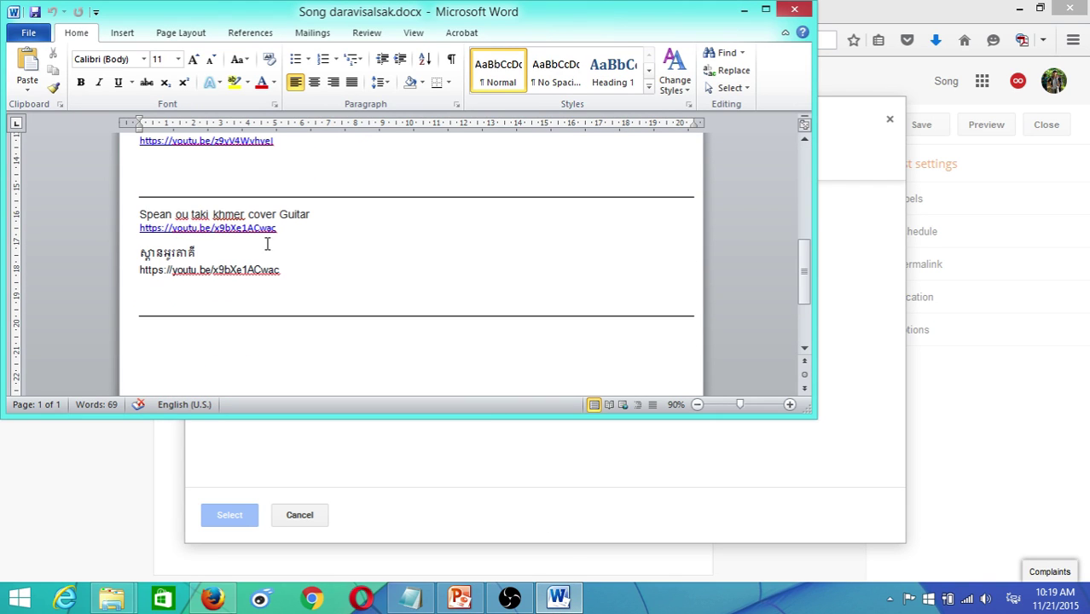
scroll(286, 186, "up", 2)
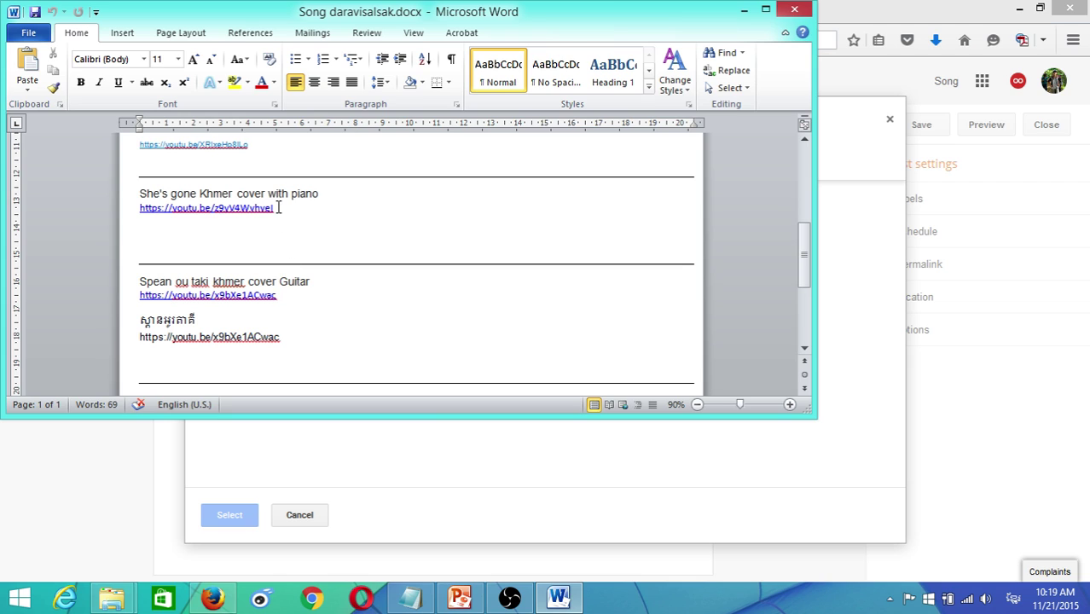
scroll(281, 218, "up", 2)
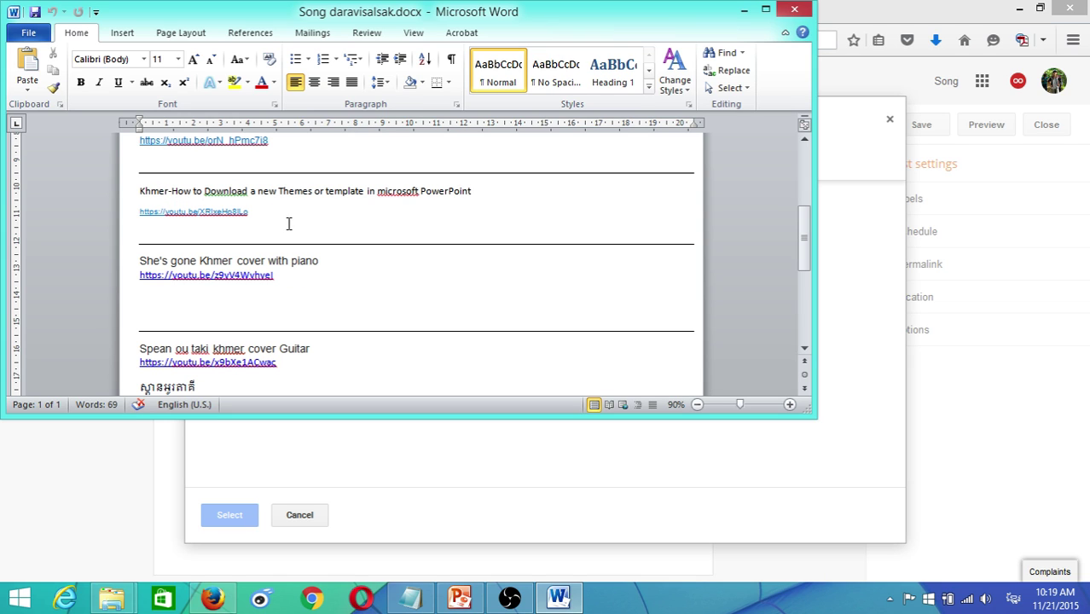
double_click(136, 213)
left_click(135, 211)
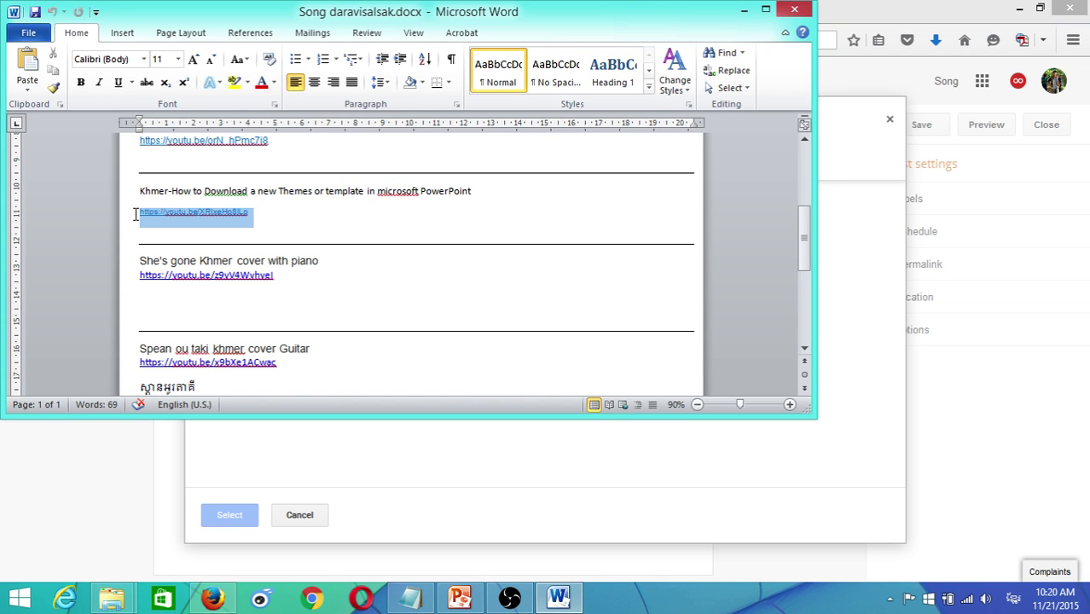
key("ctrl+c")
key("alt+Tab")
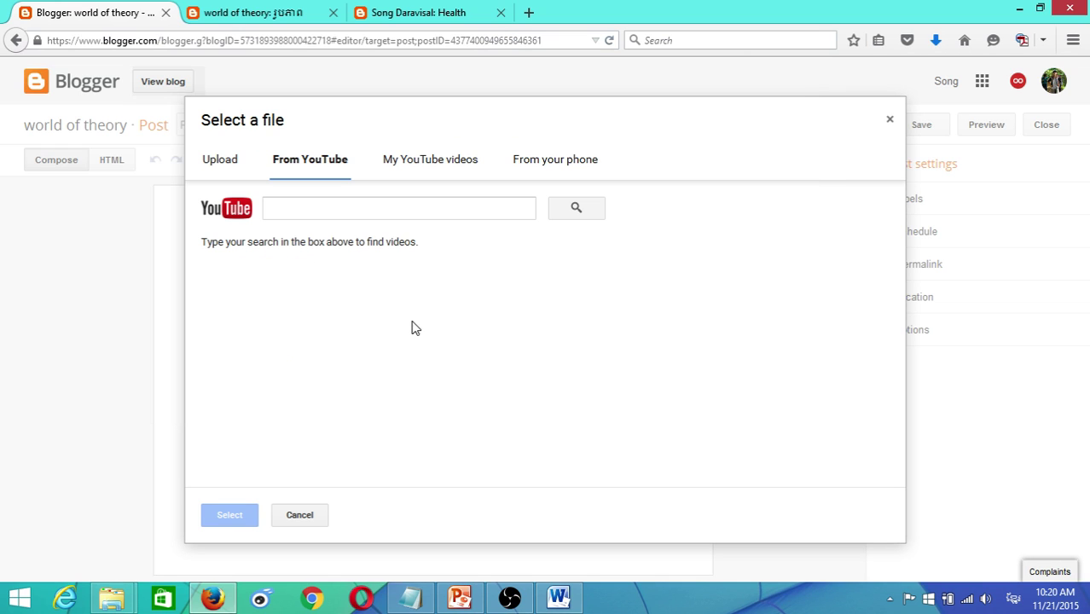
left_click(320, 214)
key("ctrl+v")
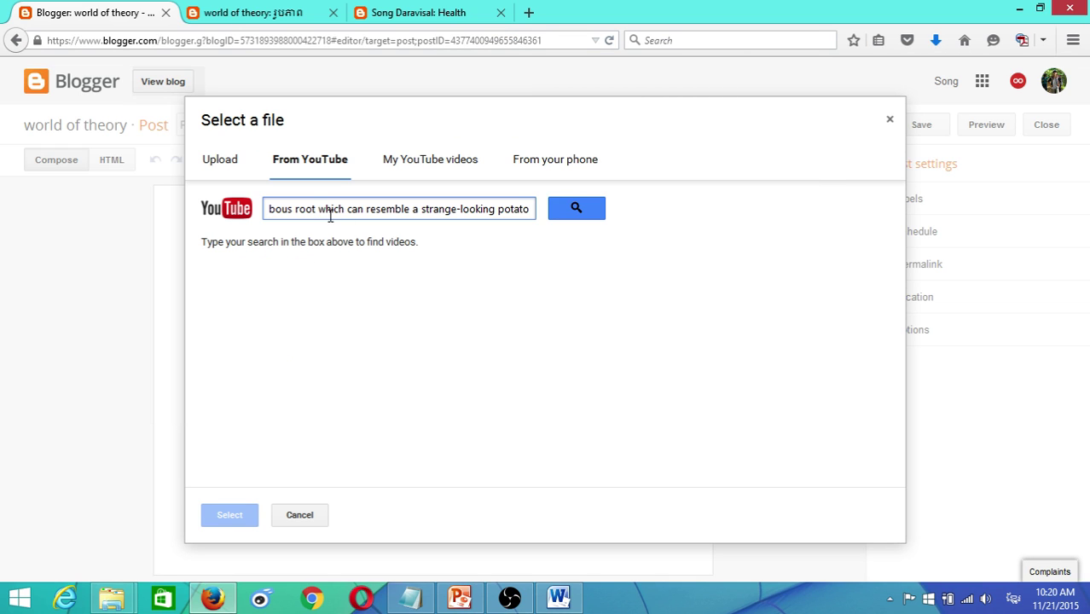
key("alt+Tab")
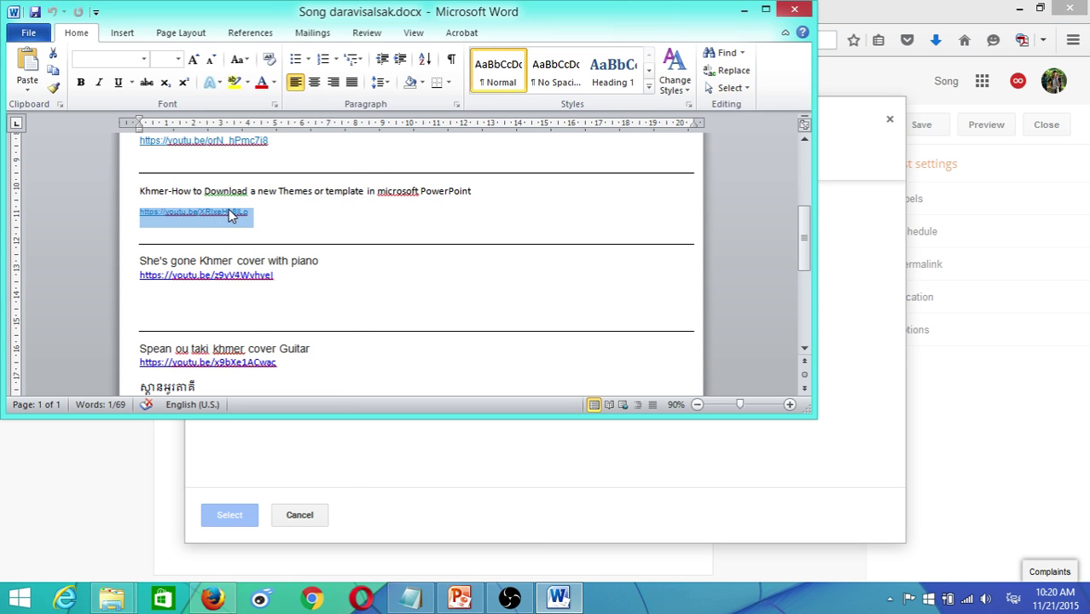
right_click(232, 215)
left_click(251, 237)
key("alt+Tab")
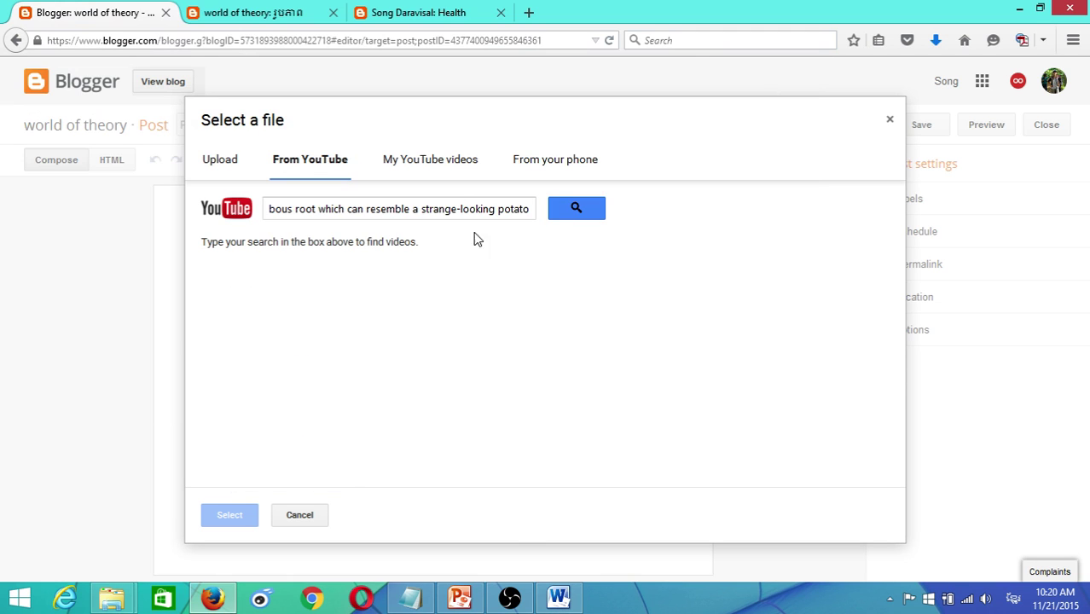
left_click(444, 216)
key("ctrl+a")
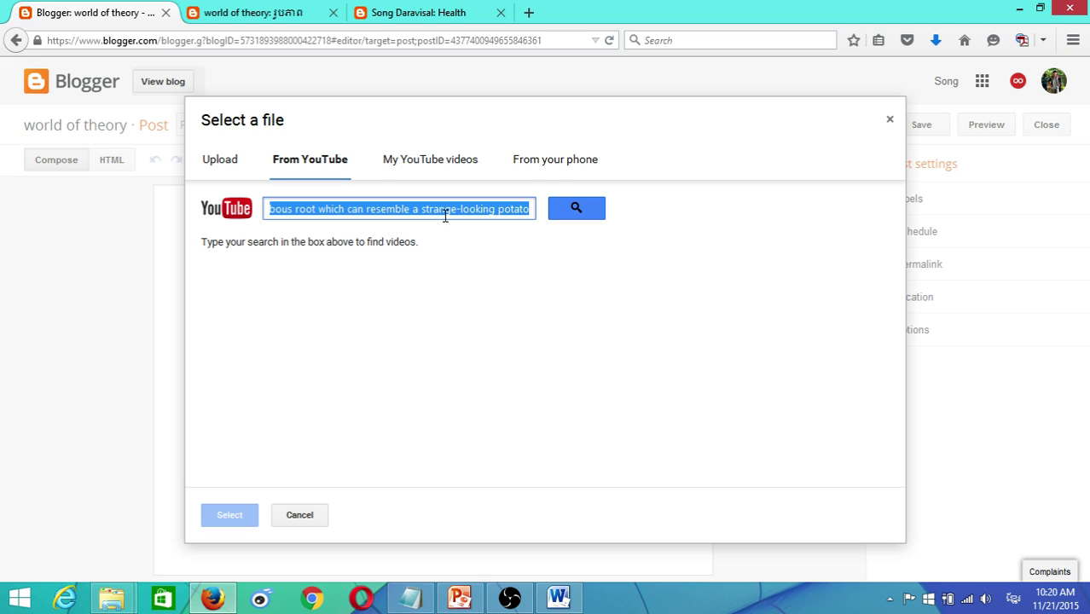
key("ctrl+v")
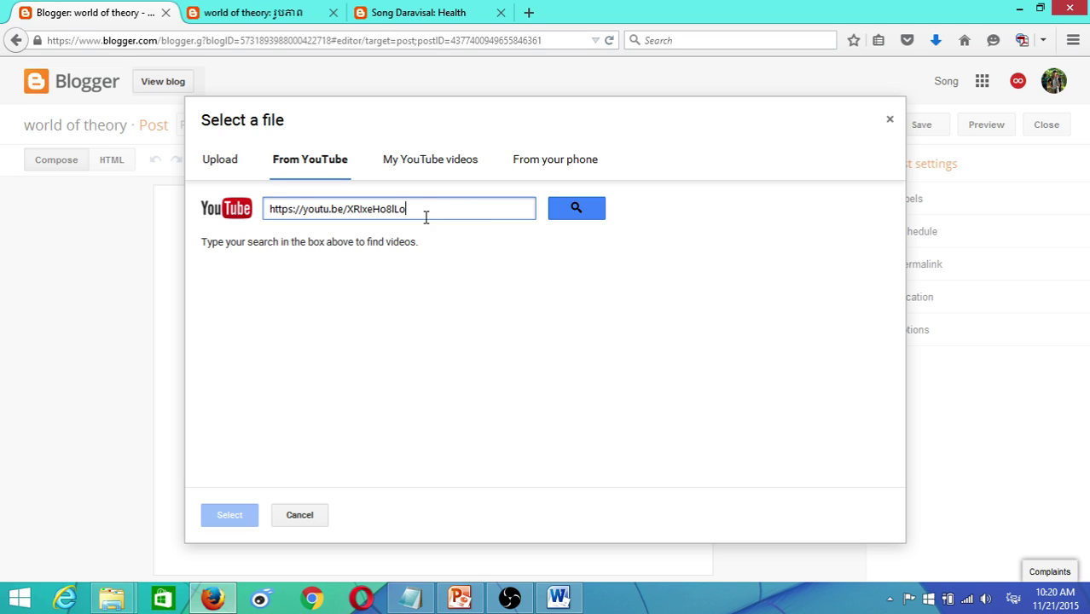
left_click_drag(425, 218, 241, 209)
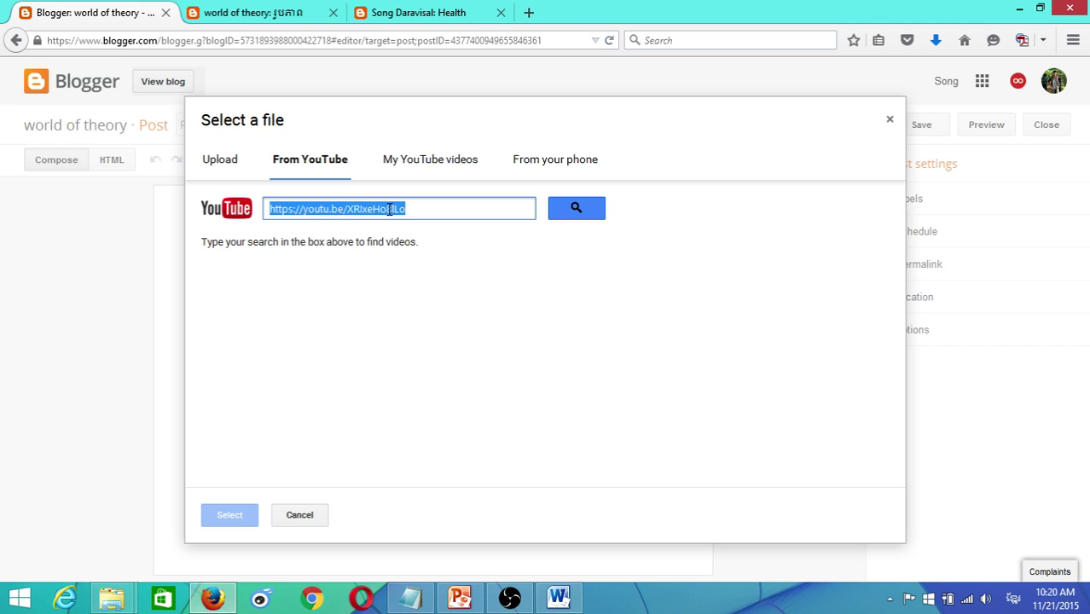
- In a new tab, go to youtube.com and open the Town VCD Vol 64 music video
left_click(529, 11)
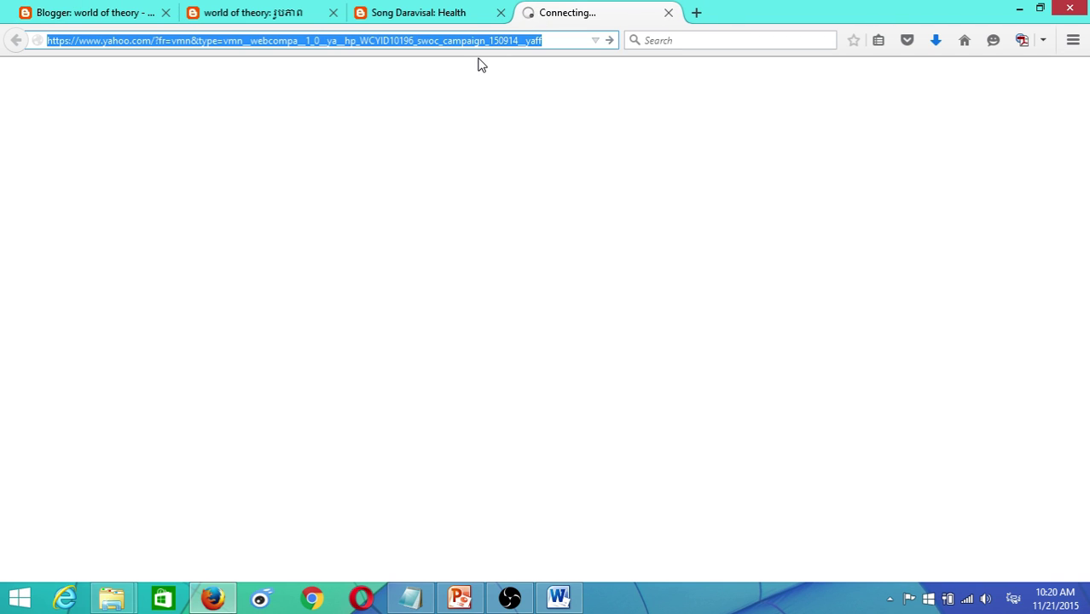
type("w")
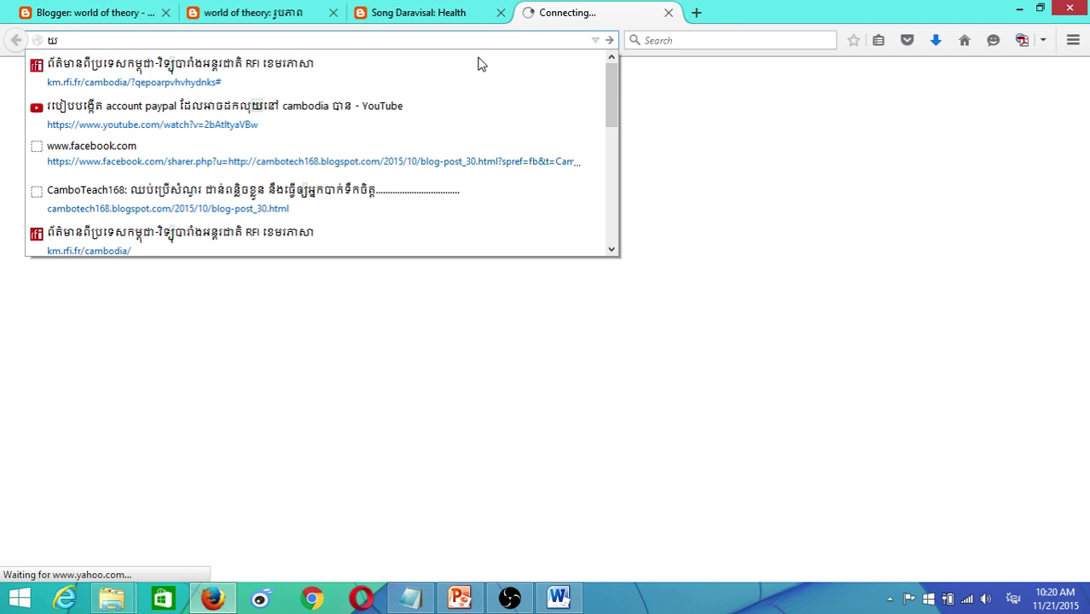
key("BackSpace")
type("youtube.com/")
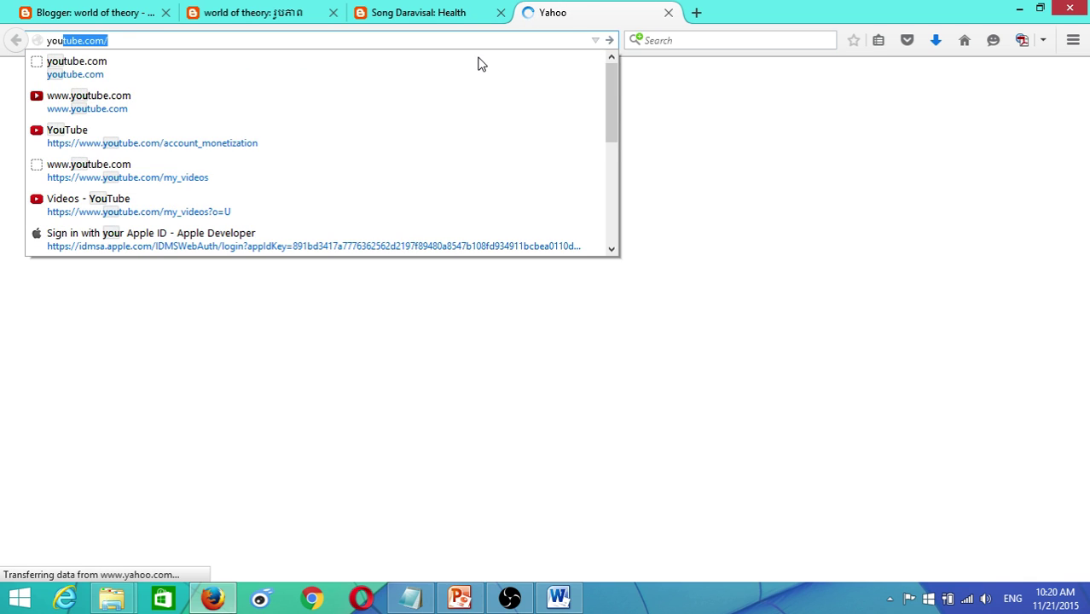
key("Return")
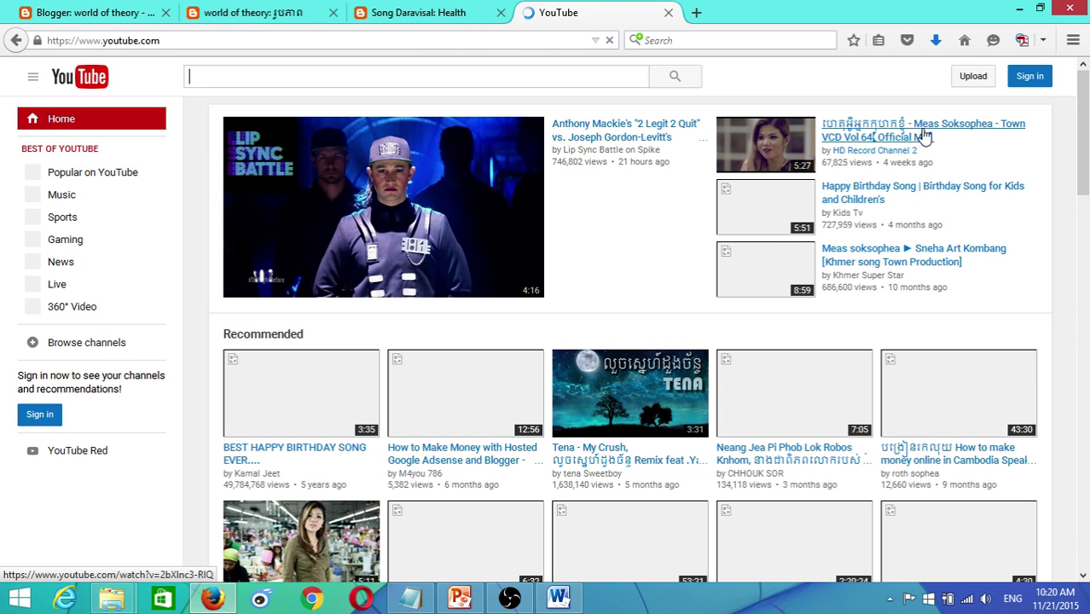
left_click(911, 133)
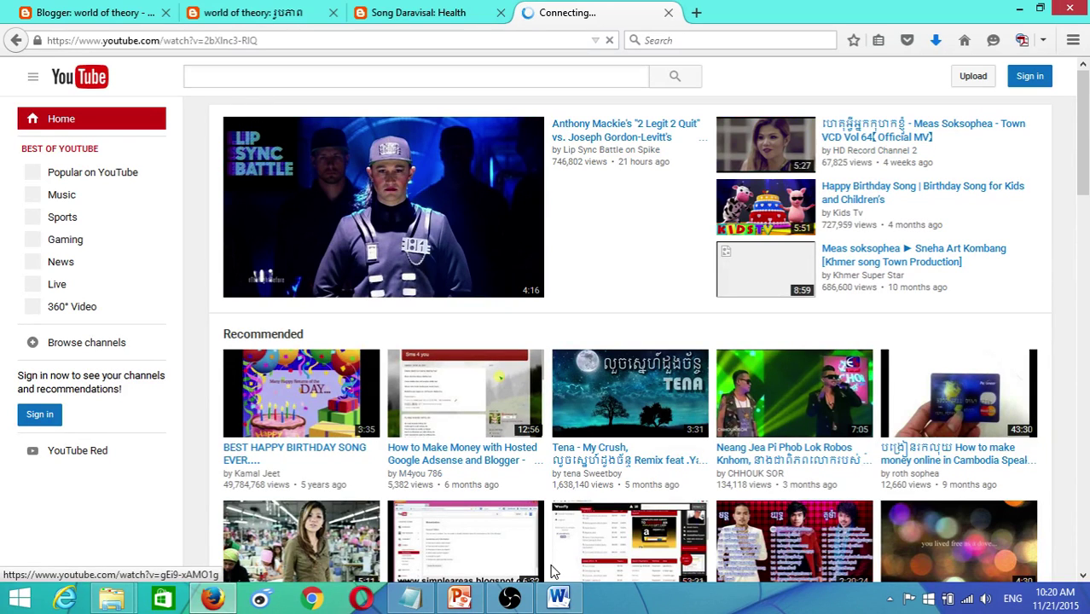
- Close Word, pause the video and copy its page address for the Blogger post
right_click(557, 597)
left_click(529, 554)
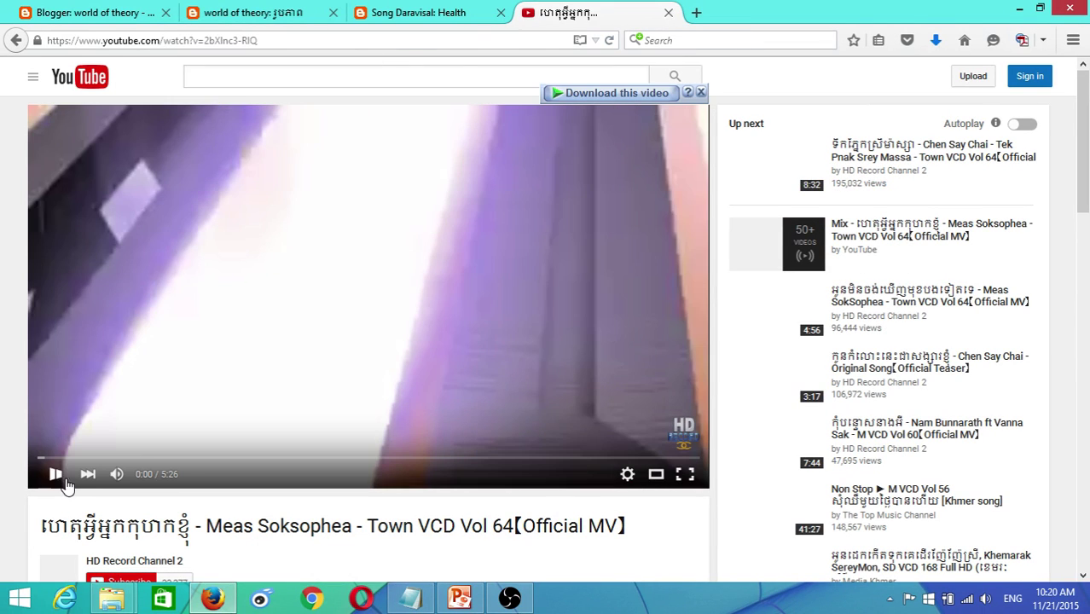
left_click(56, 483)
left_click(277, 39)
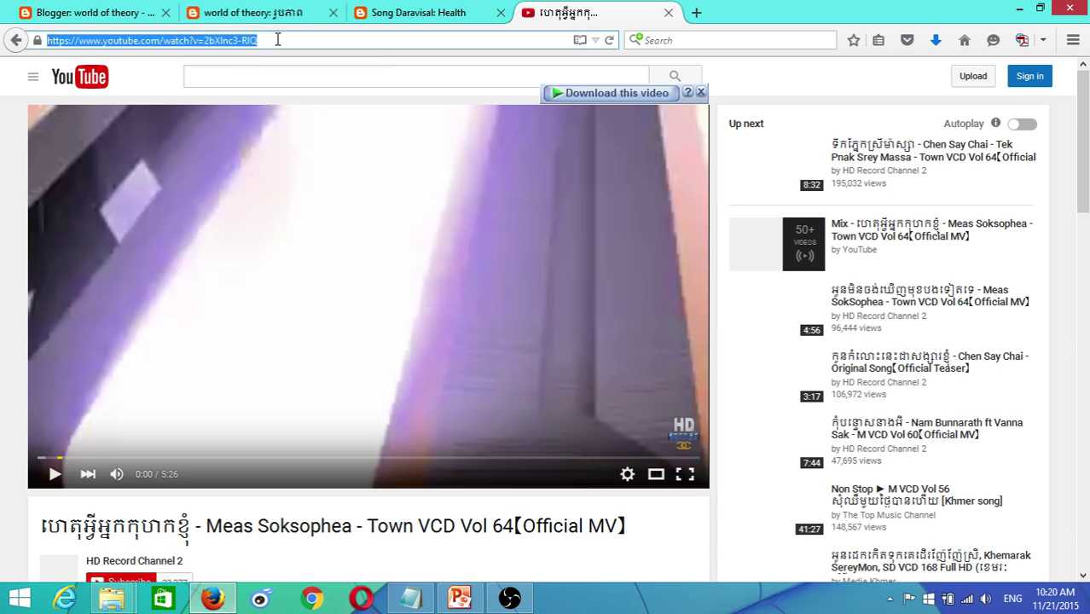
right_click(218, 44)
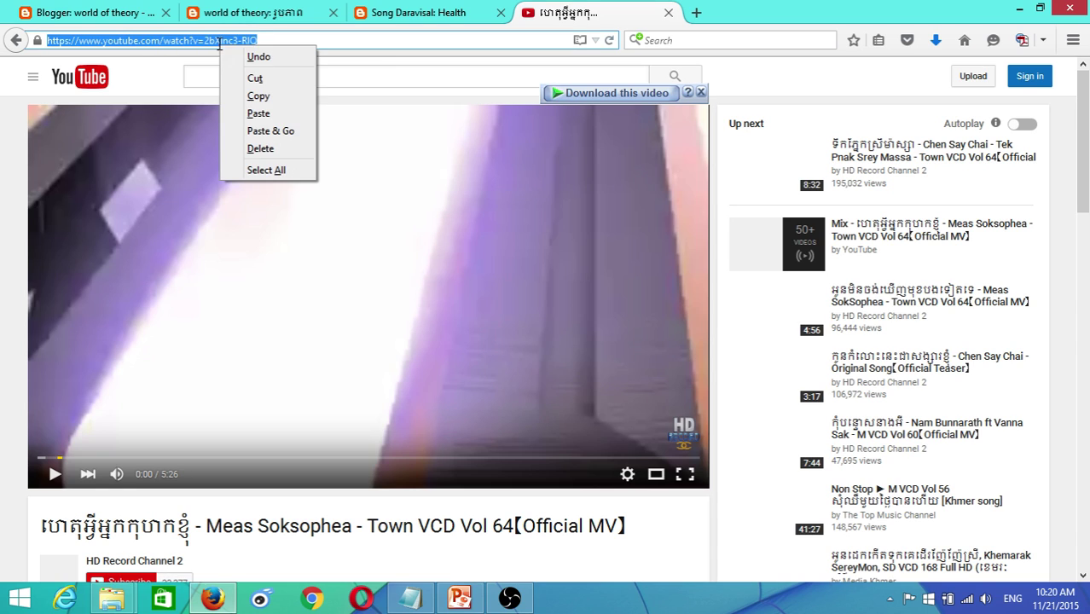
left_click(251, 94)
left_click(31, 18)
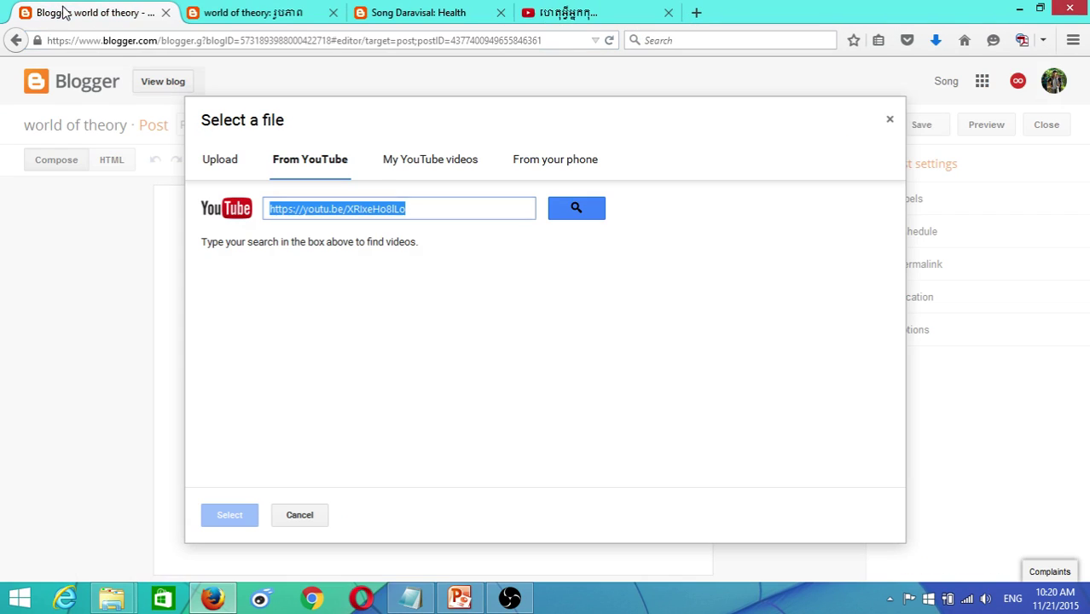
- Paste the YouTube watch address into the video search and run the lookup
right_click(377, 209)
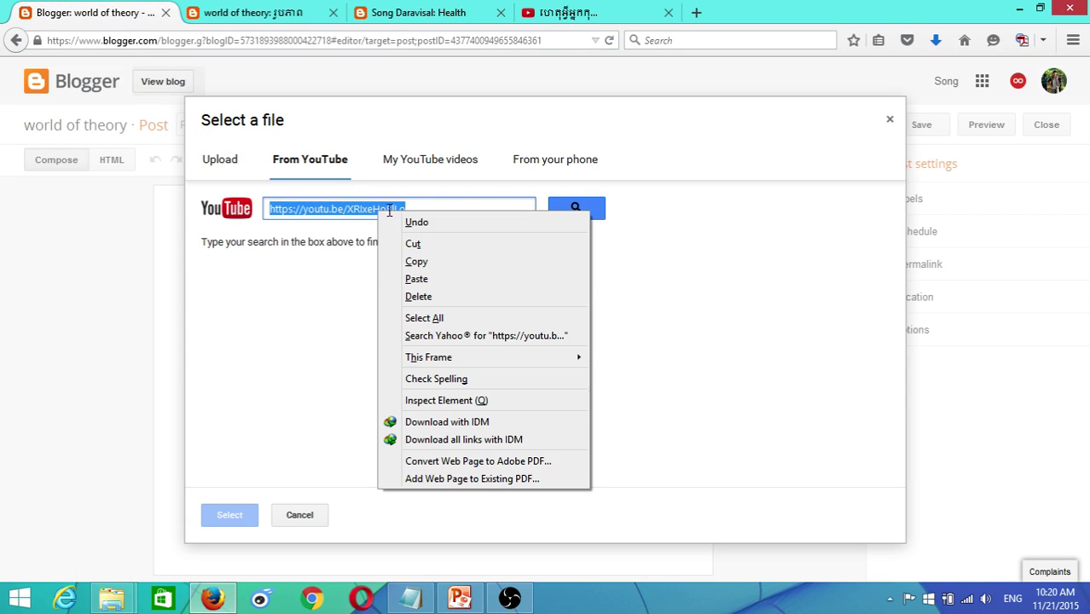
left_click(429, 280)
left_click(576, 213)
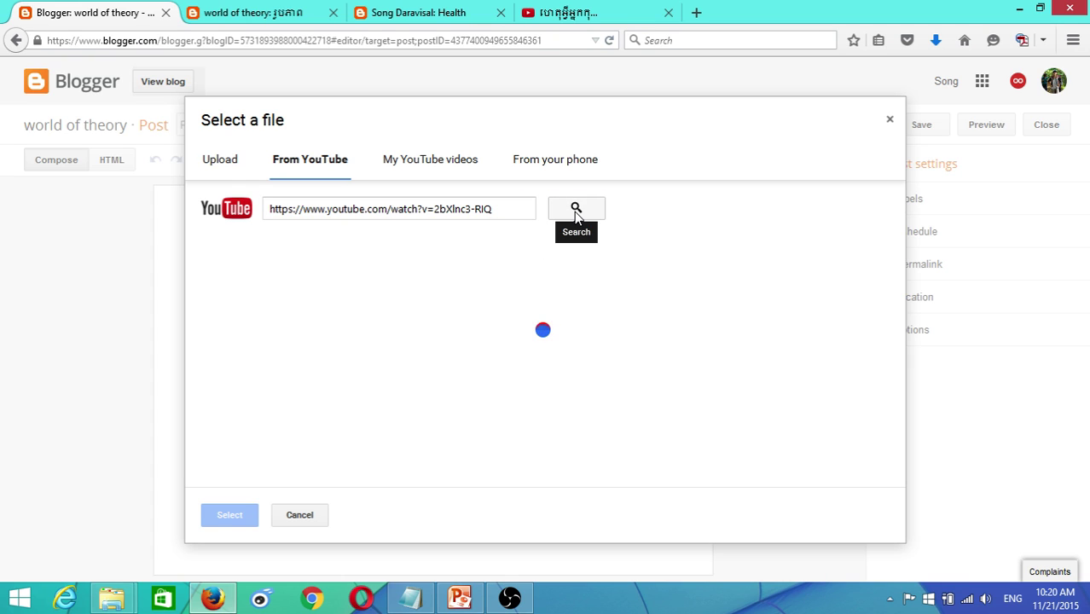
left_click(574, 11)
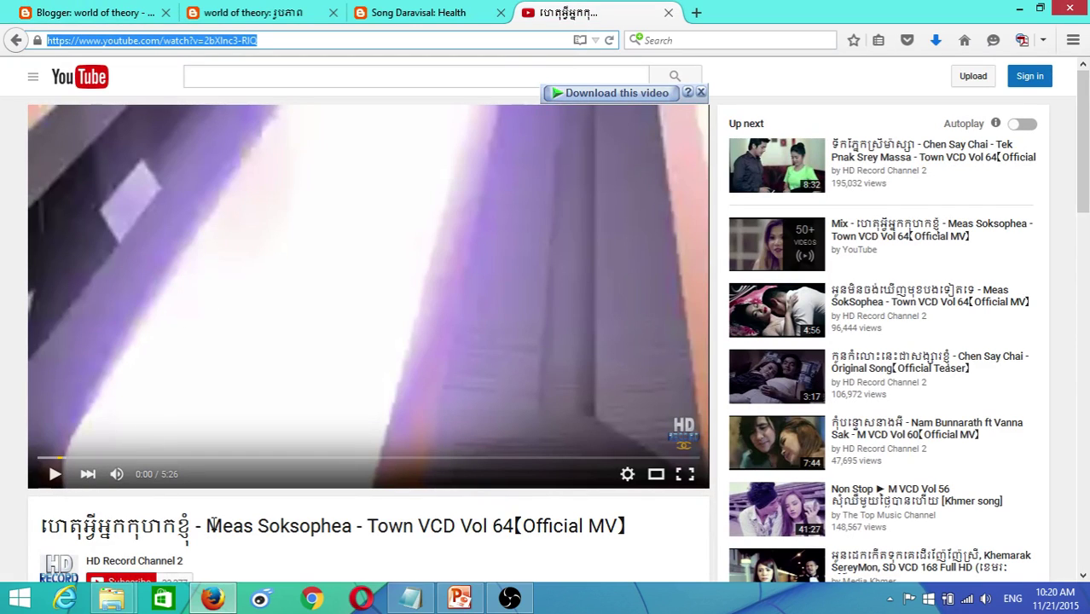
left_click(89, 8)
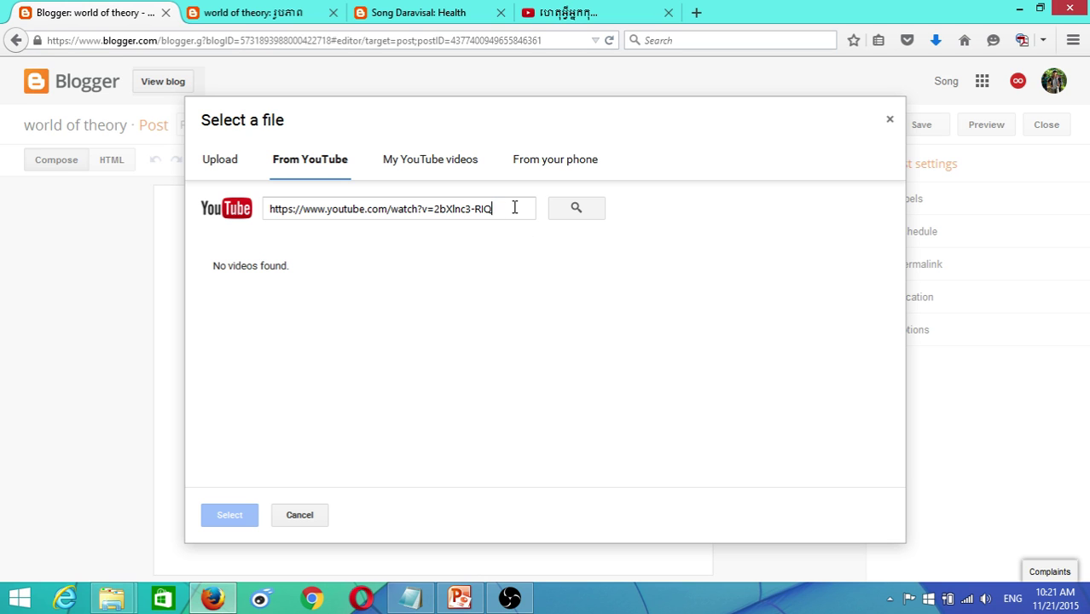
- After rechecking the YouTube page, cancel inserting the video into the post
left_click_drag(515, 207, 212, 188)
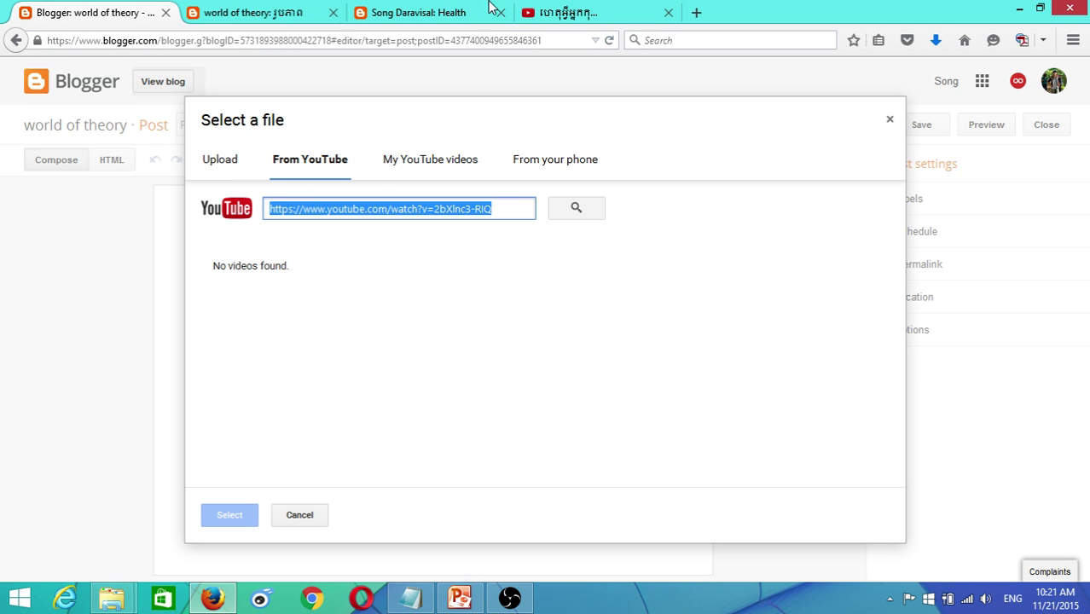
left_click(563, 12)
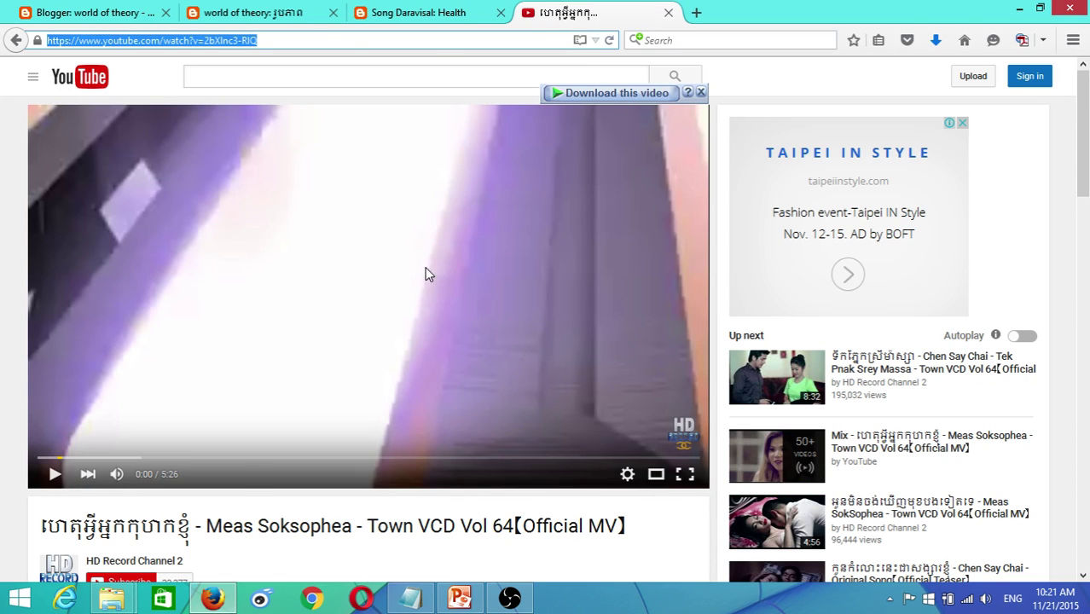
left_click(86, 12)
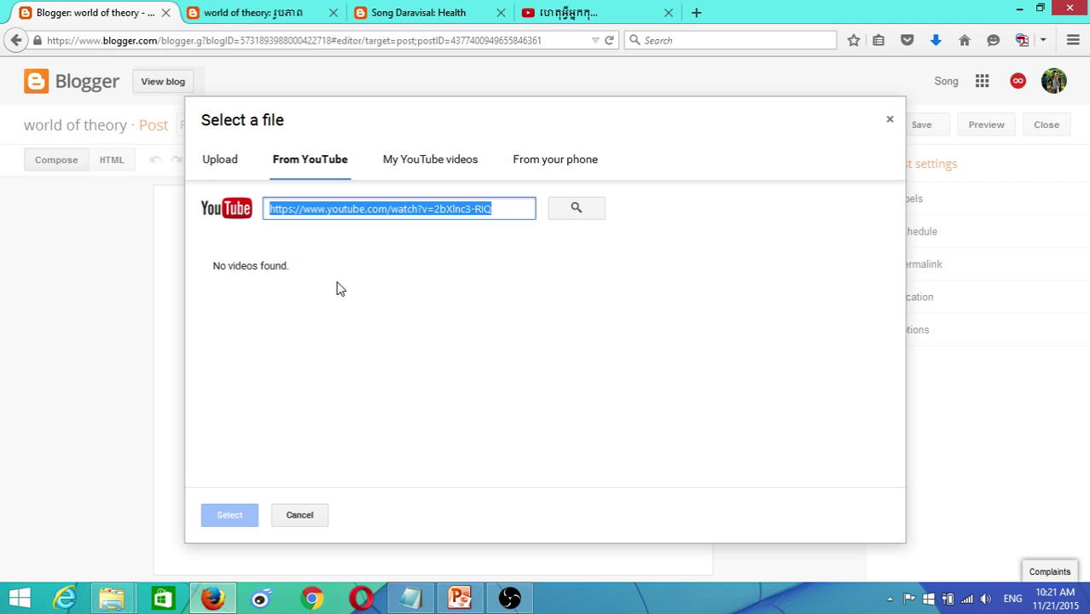
left_click(536, 336)
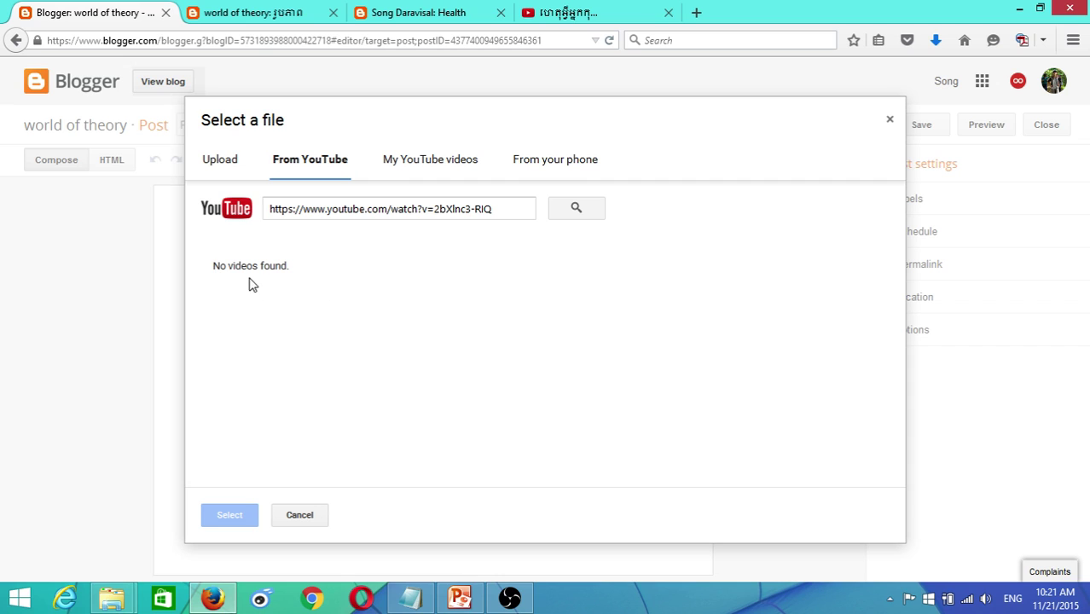
left_click(300, 517)
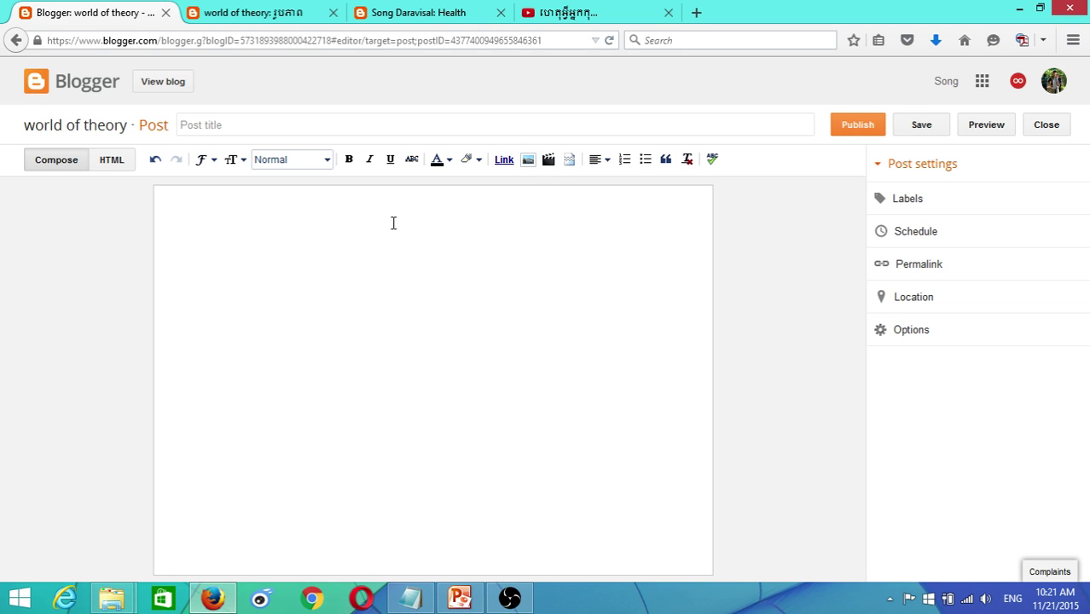
- Delete the untitled draft post so world of theory lists 9 posts
left_click(1040, 128)
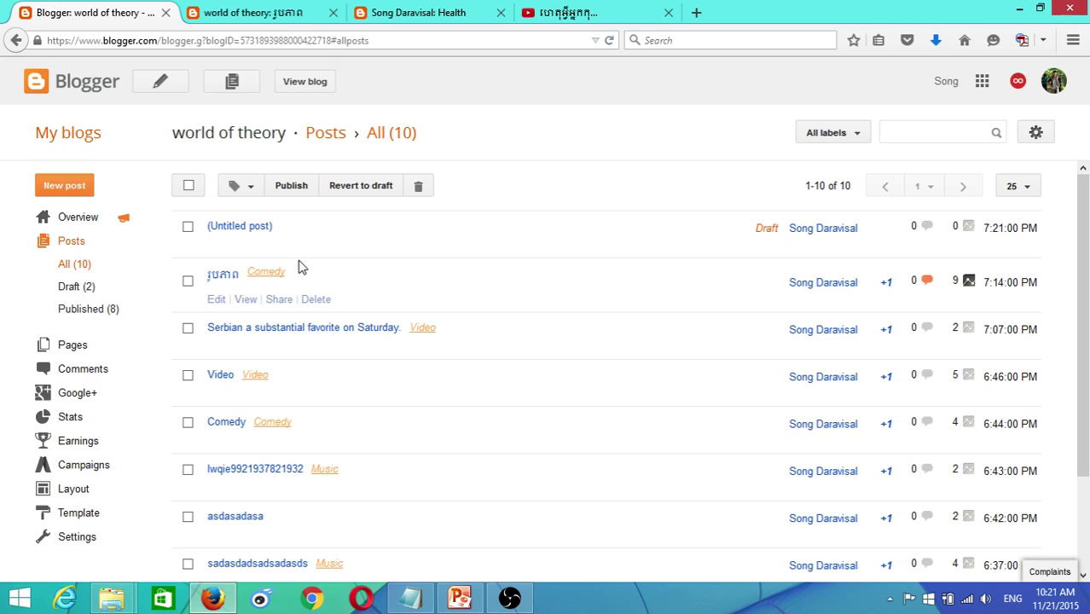
left_click(293, 249)
left_click(557, 284)
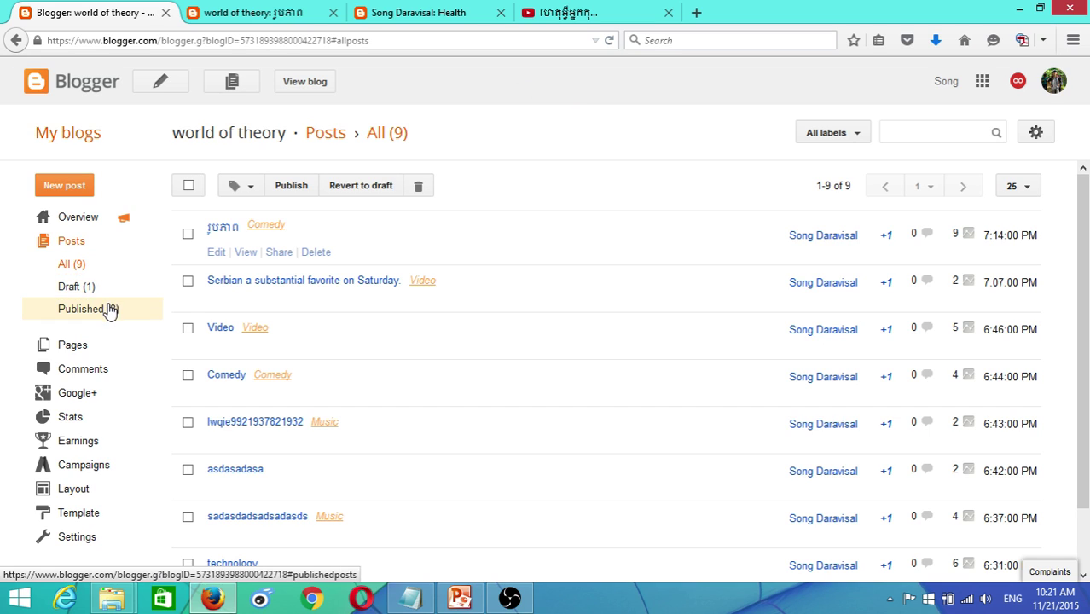
- Close the YouTube video tab and open the world of theory Layout page
scroll(294, 357, "down", 3)
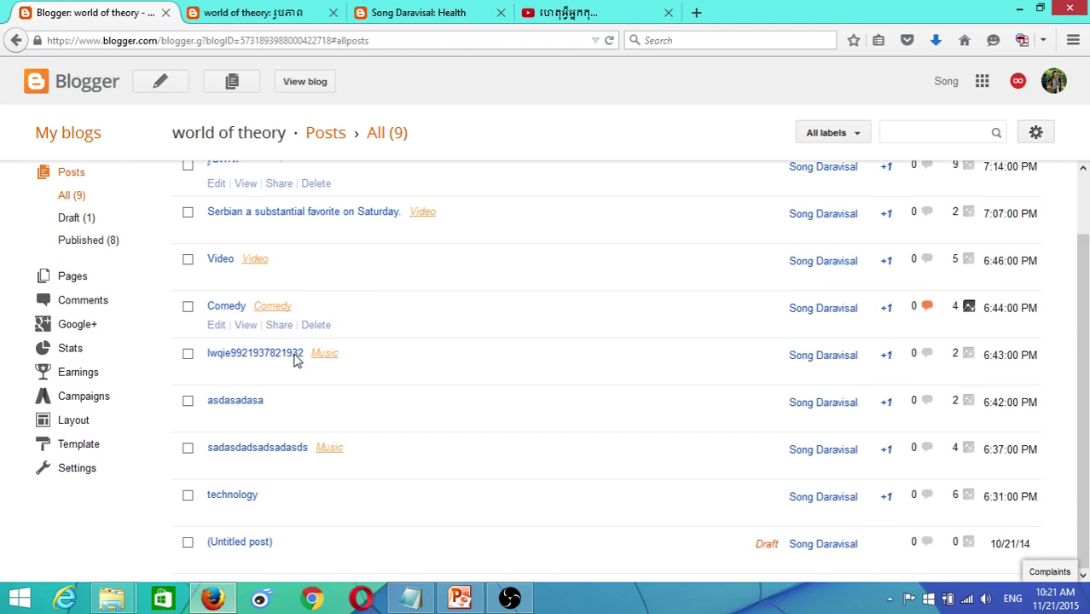
scroll(293, 360, "up", 3)
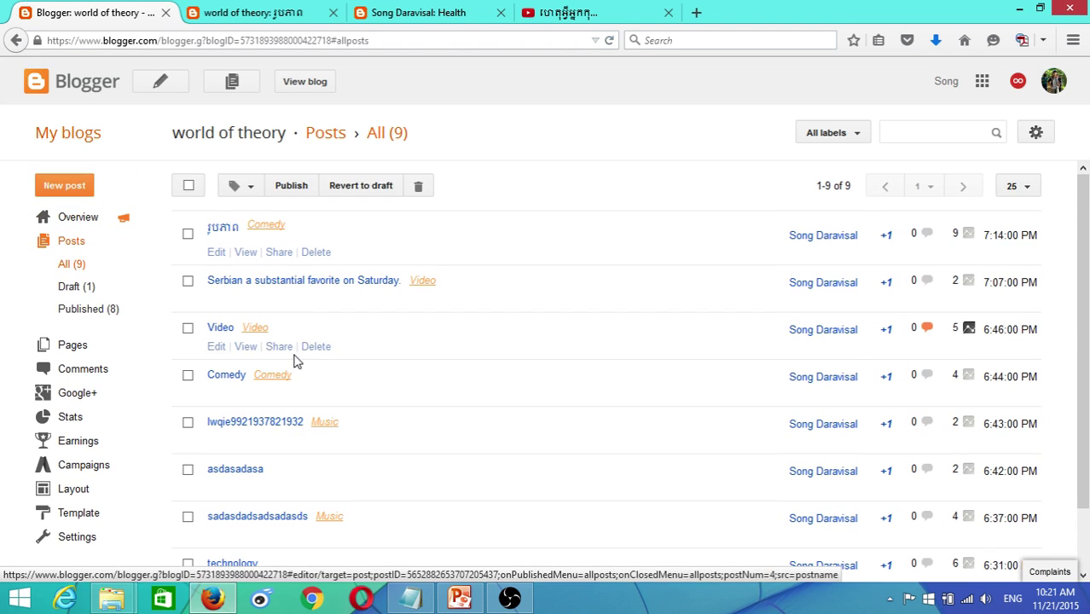
left_click(475, 10)
left_click(668, 12)
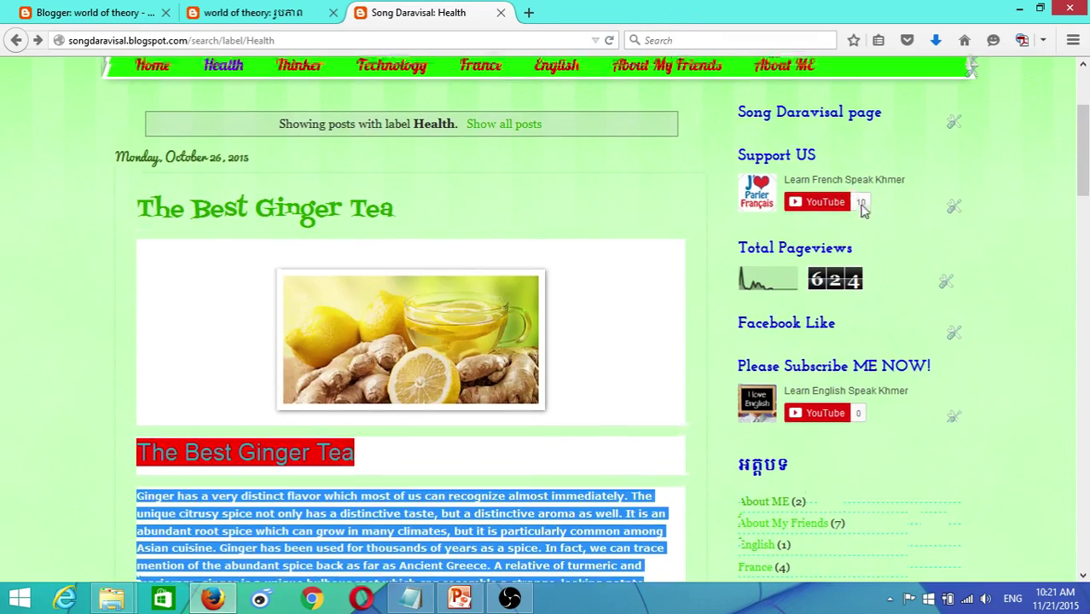
scroll(861, 209, "up", 4)
left_click(94, 12)
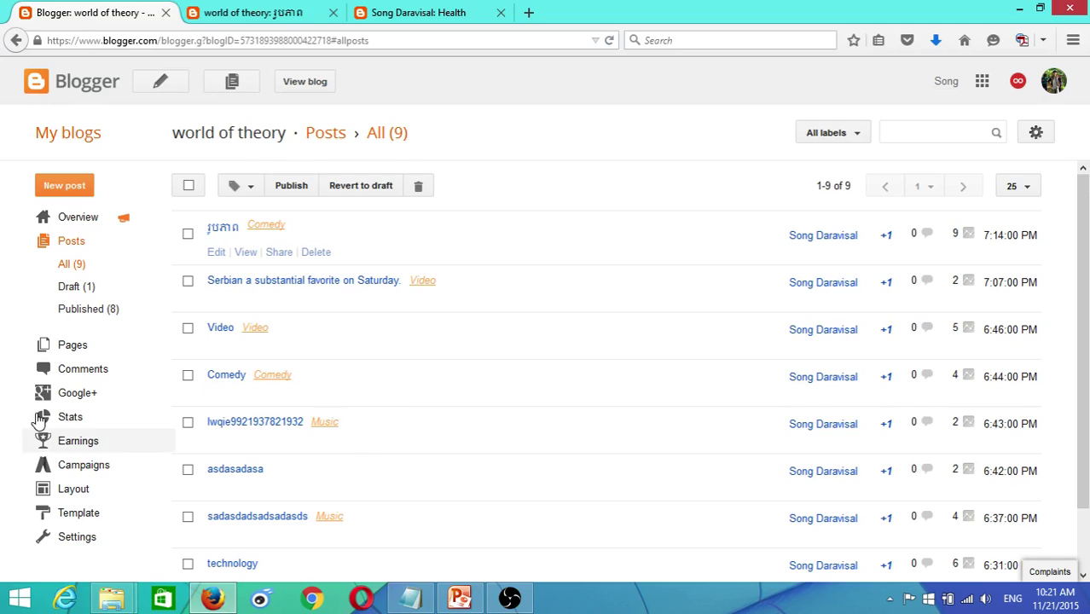
left_click(85, 496)
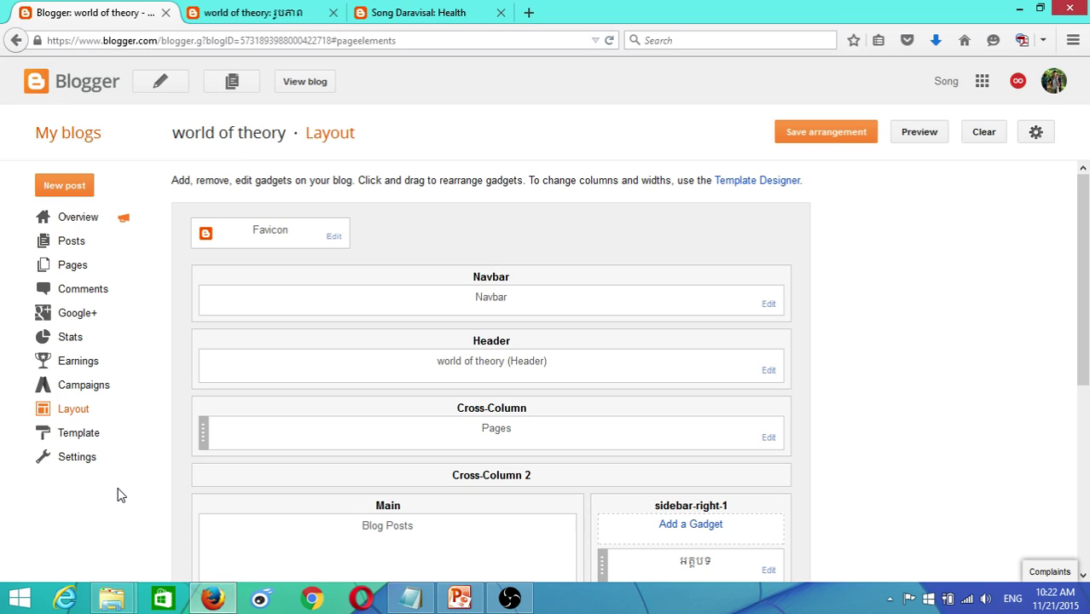
- Open Add a Gadget for sidebar-right-1 and browse the Basics gadget list
scroll(445, 452, "down", 3)
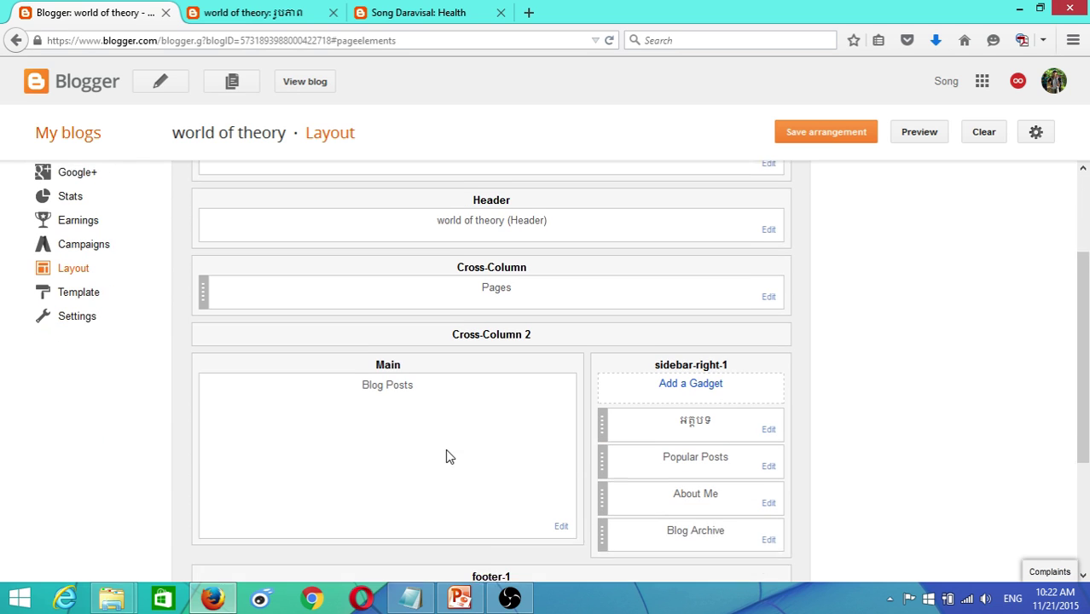
left_click(691, 371)
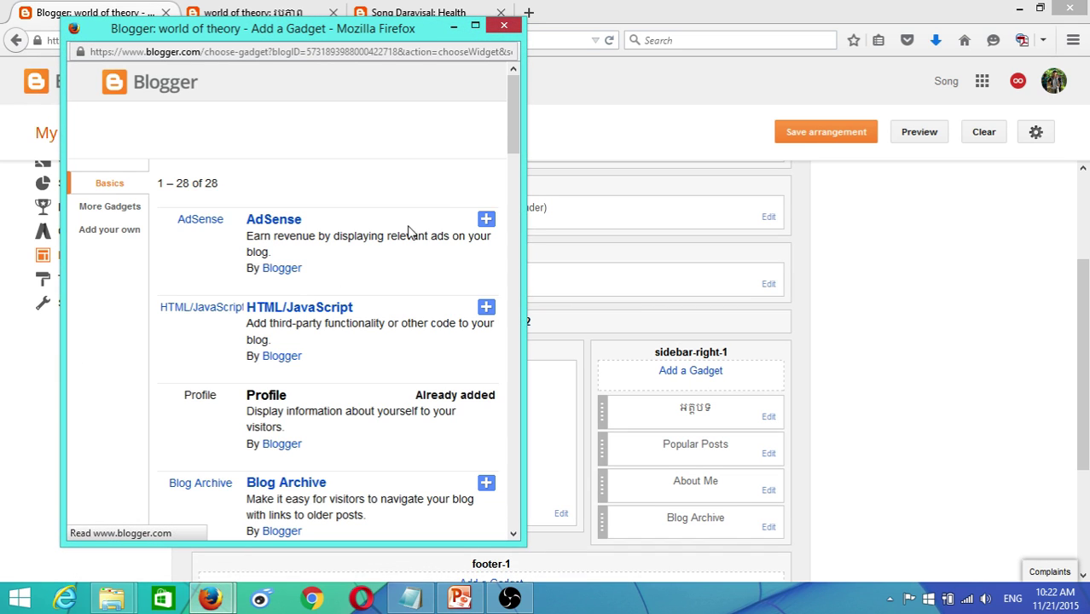
left_click_drag(517, 139, 558, 437)
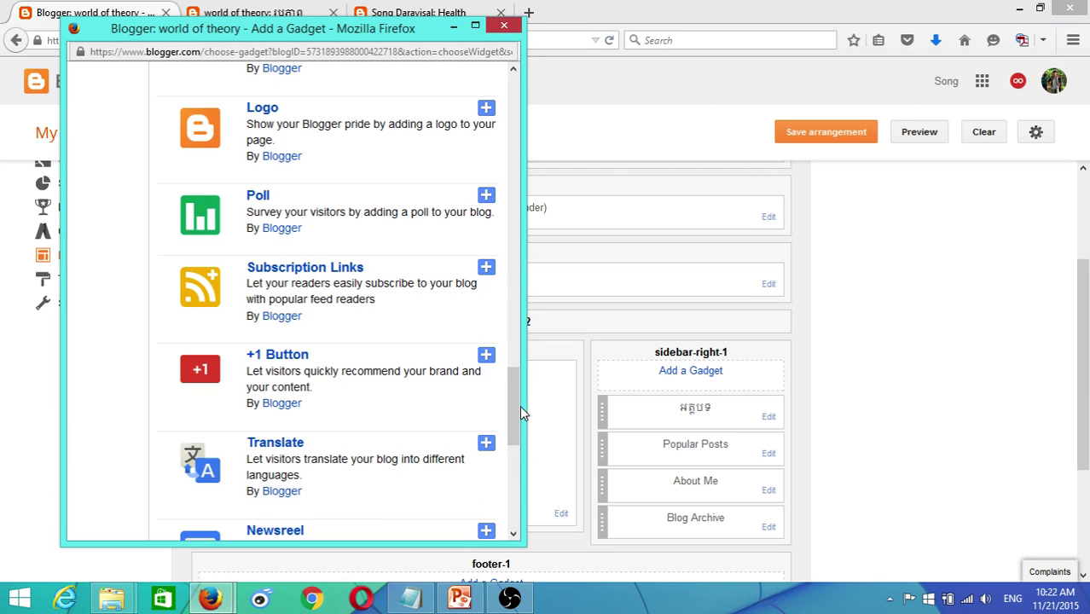
mouse_move(516, 395)
left_mouse_down()
mouse_move(517, 482)
mouse_move(497, 395)
mouse_move(525, 235)
mouse_move(516, 177)
mouse_move(527, 104)
left_mouse_up()
- Review the live blog's Total Pageviews stats settings without changes, then go back to Layout
left_click(418, 12)
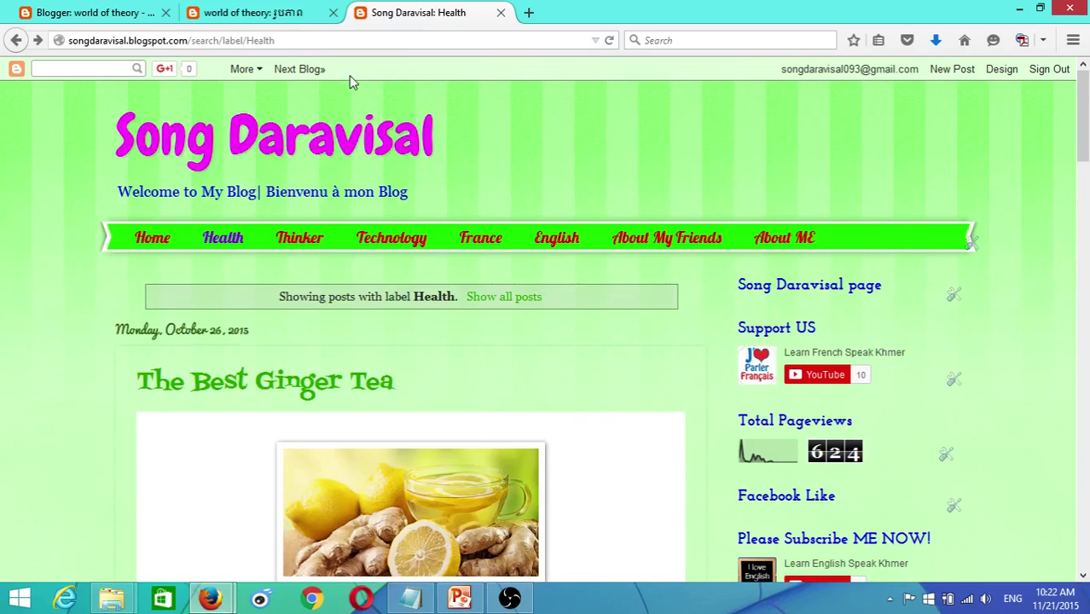
scroll(597, 237, "down", 2)
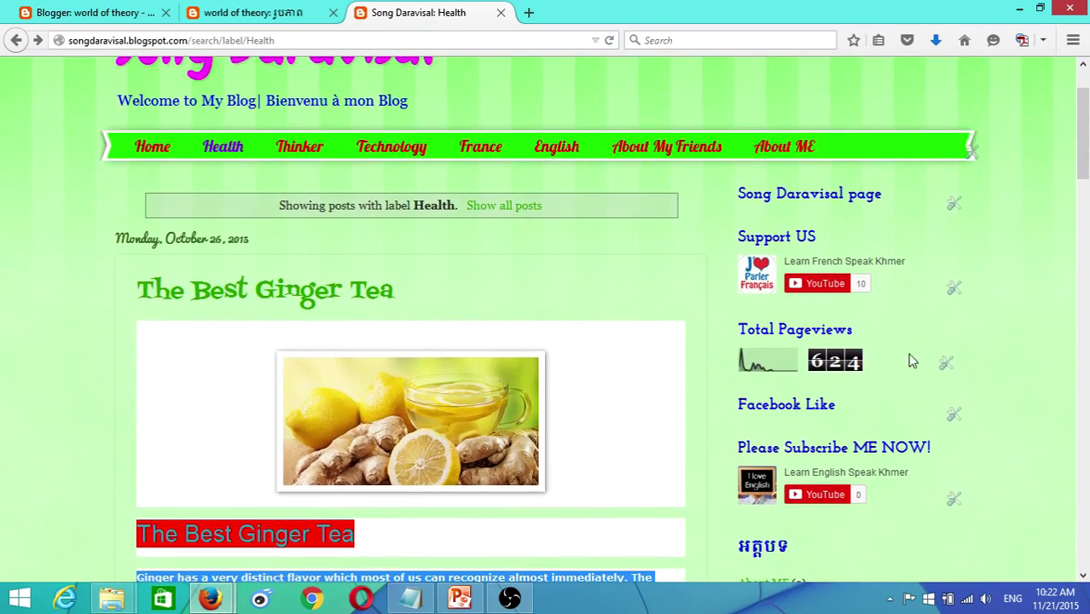
left_click(946, 363)
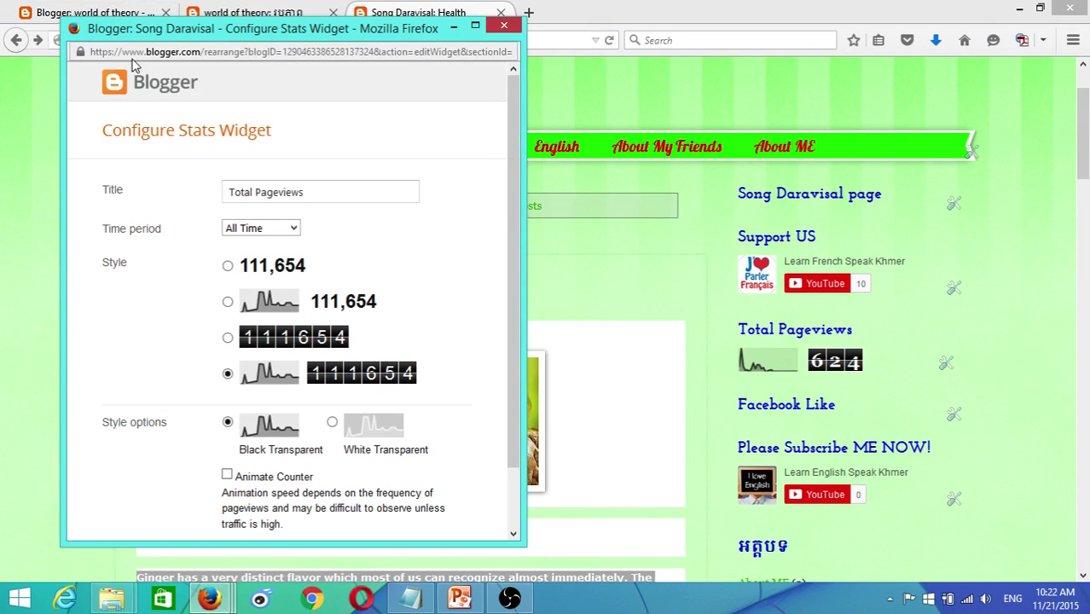
scroll(416, 267, "down", 2)
scroll(416, 267, "up", 2)
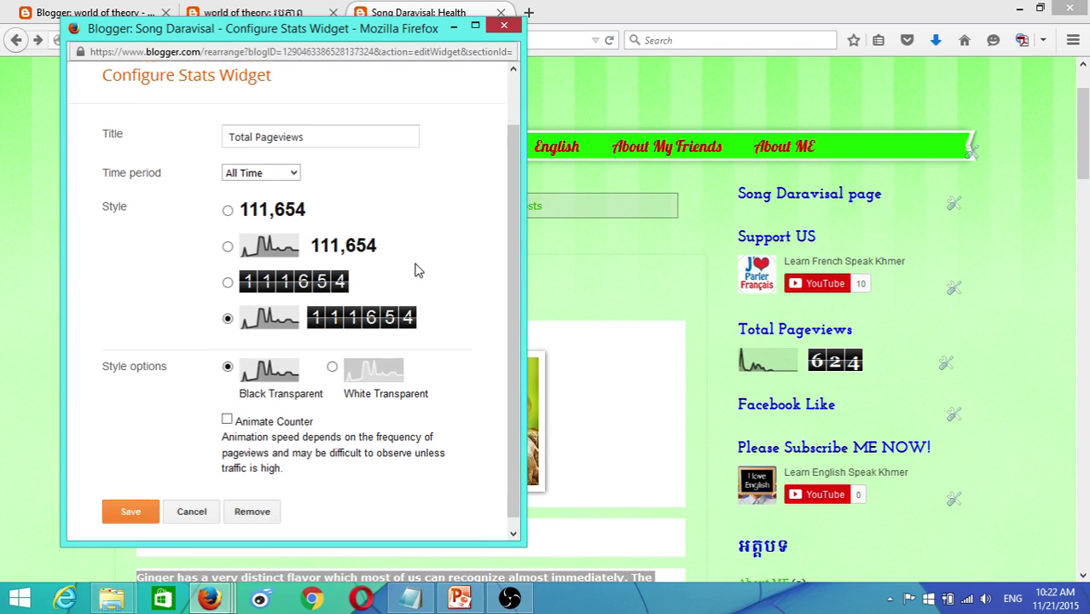
left_click(507, 28)
left_click(128, 8)
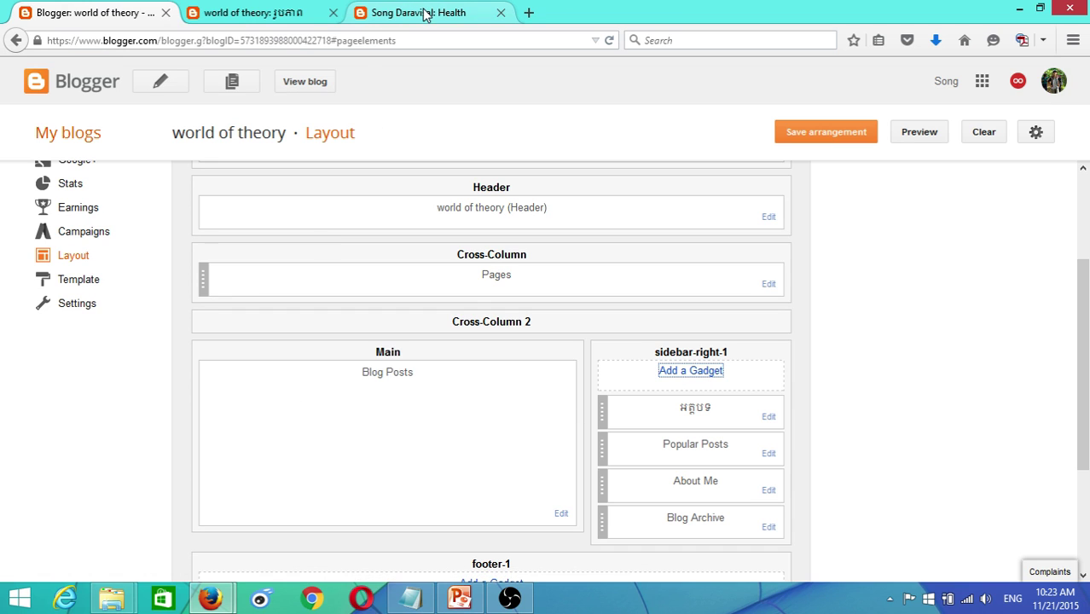
- Bring back the gadget list, scroll through Basics and choose the Blog's stats gadget
scroll(870, 474, "down", 3)
mouse_move(224, 601)
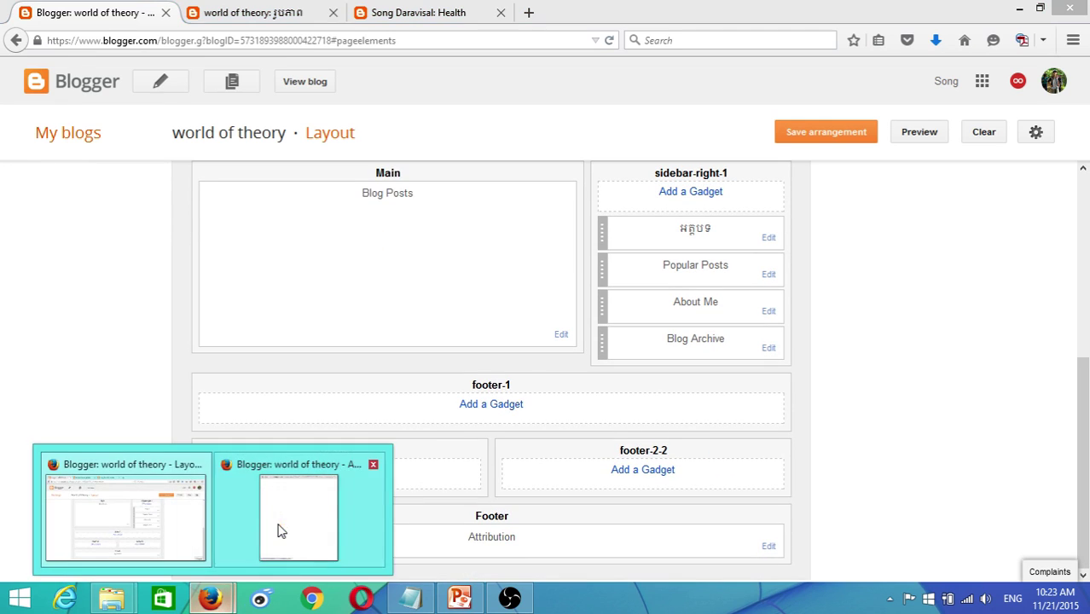
left_click(280, 527)
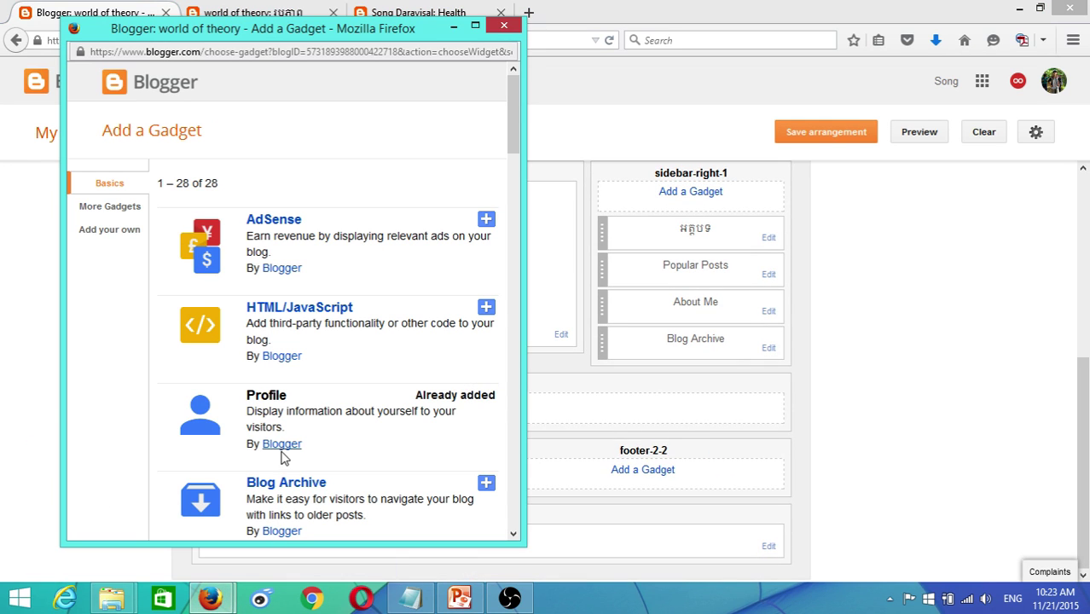
scroll(281, 474, "down", 2)
scroll(281, 478, "down", 3)
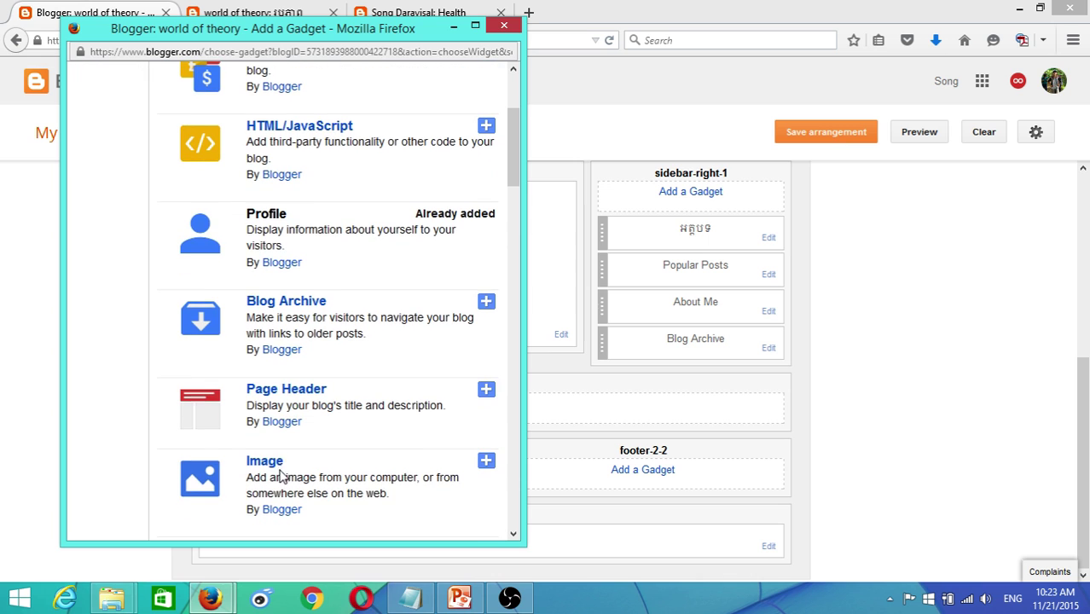
scroll(281, 454, "down", 2)
scroll(280, 454, "down", 3)
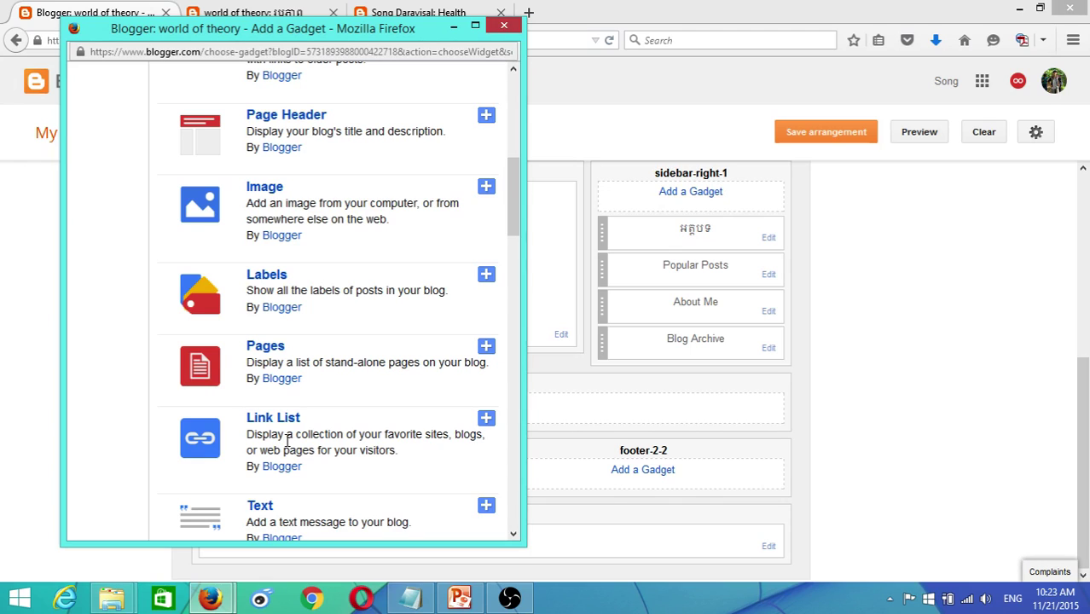
scroll(288, 444, "down", 5)
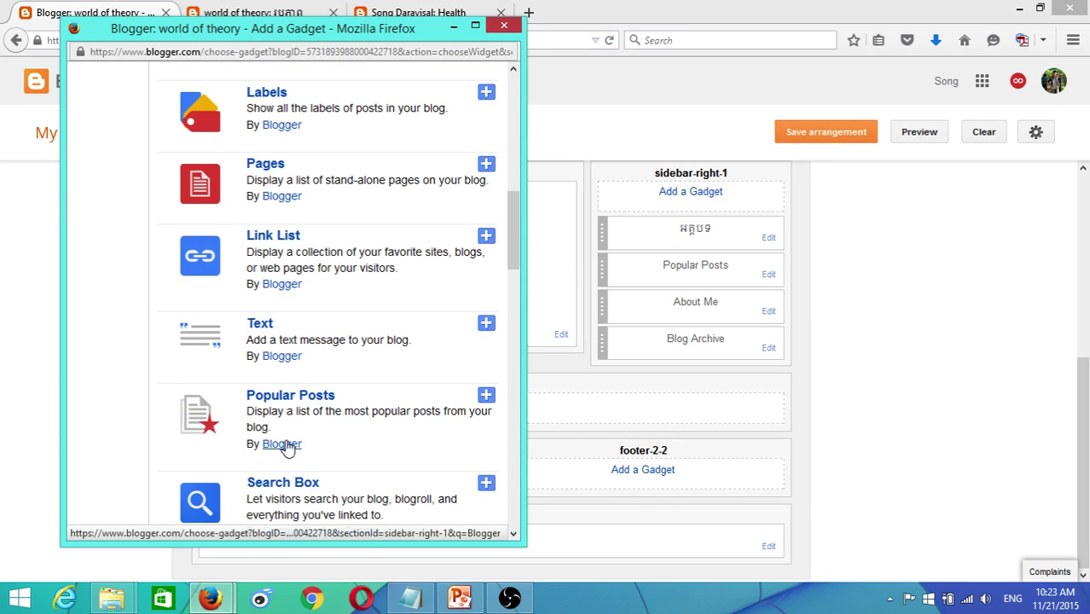
scroll(288, 446, "down", 2)
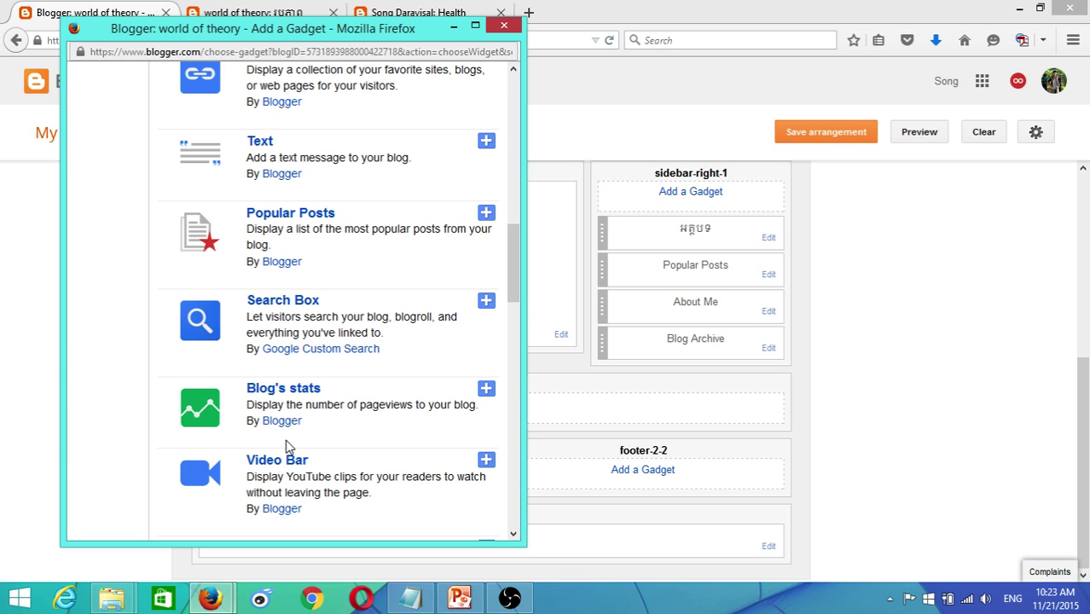
left_click(307, 396)
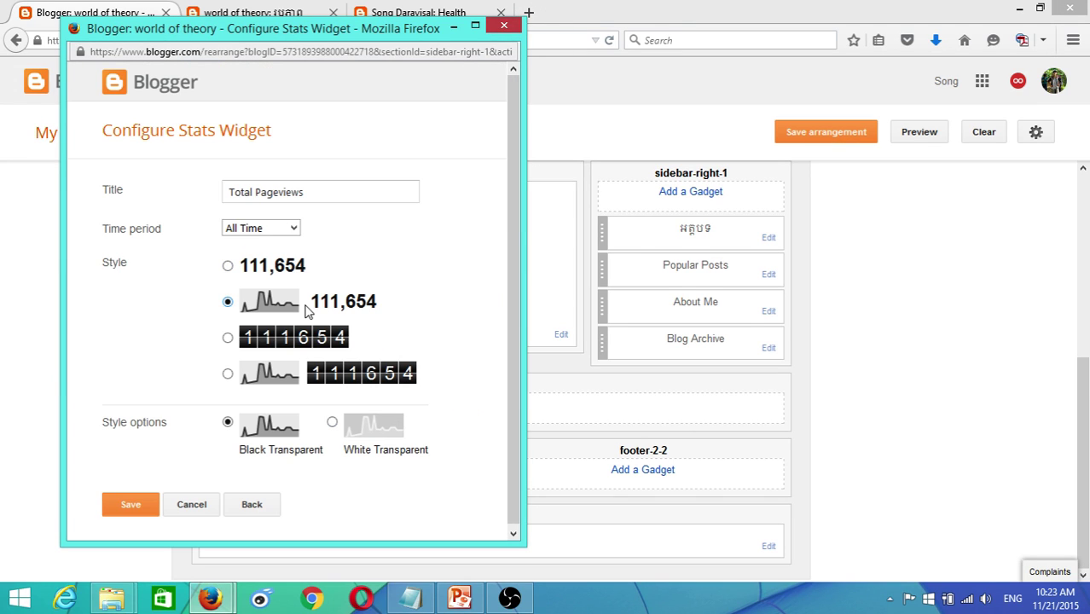
- Save the Total Pageviews stats gadget with the flip-counter digit style for All Time
left_click(244, 511)
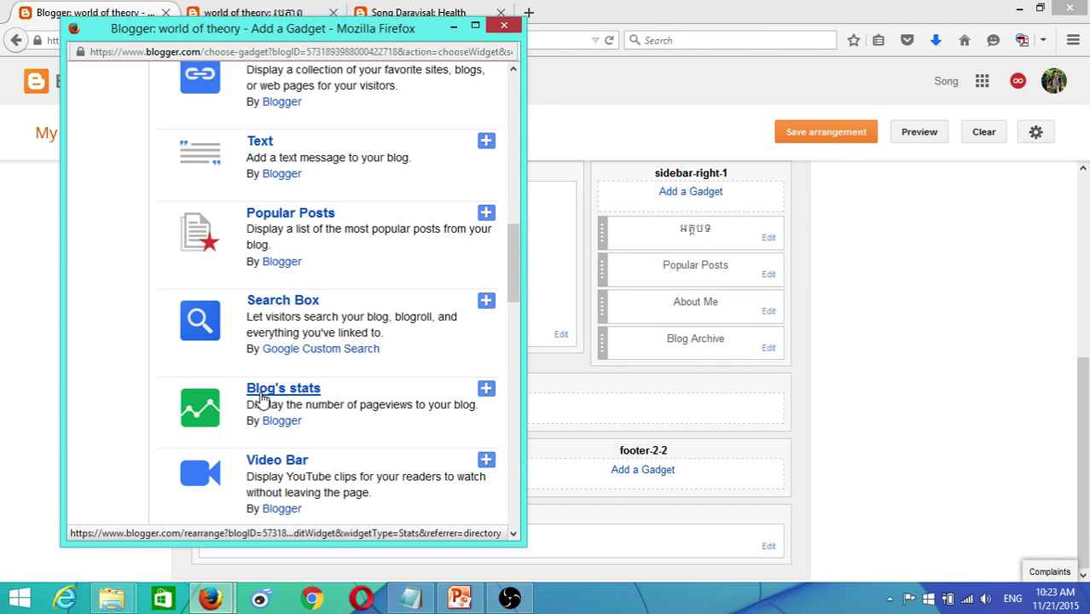
left_click(262, 398)
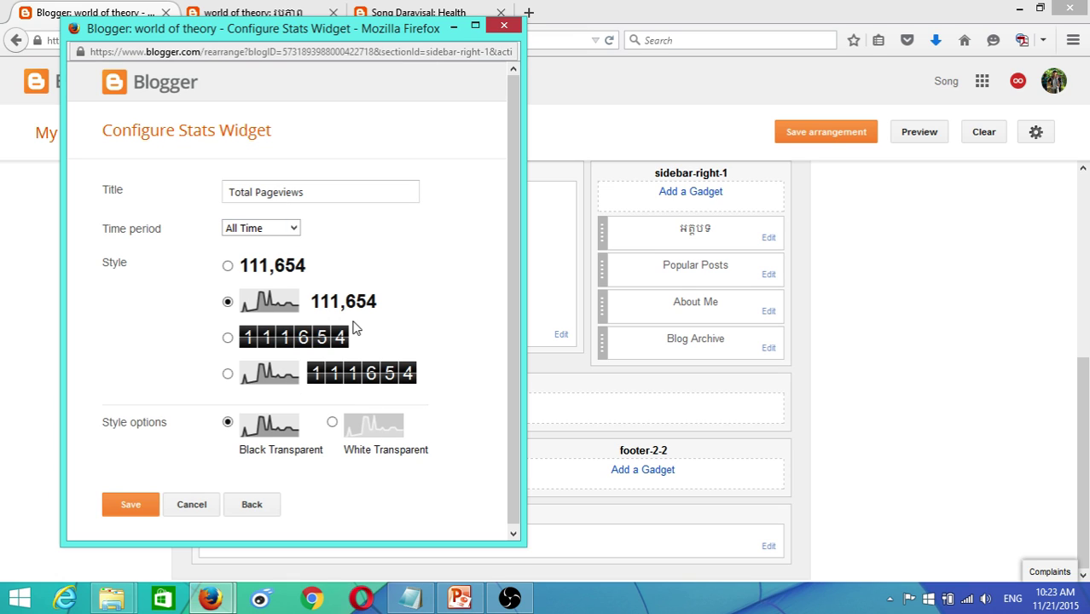
left_click(227, 340)
left_click(229, 338)
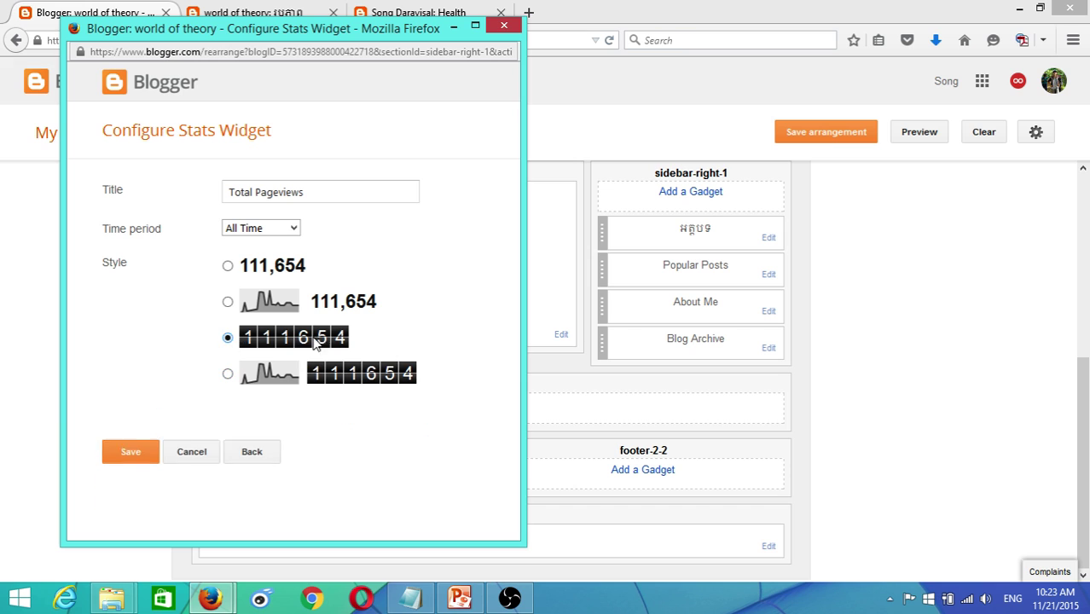
left_click(228, 267)
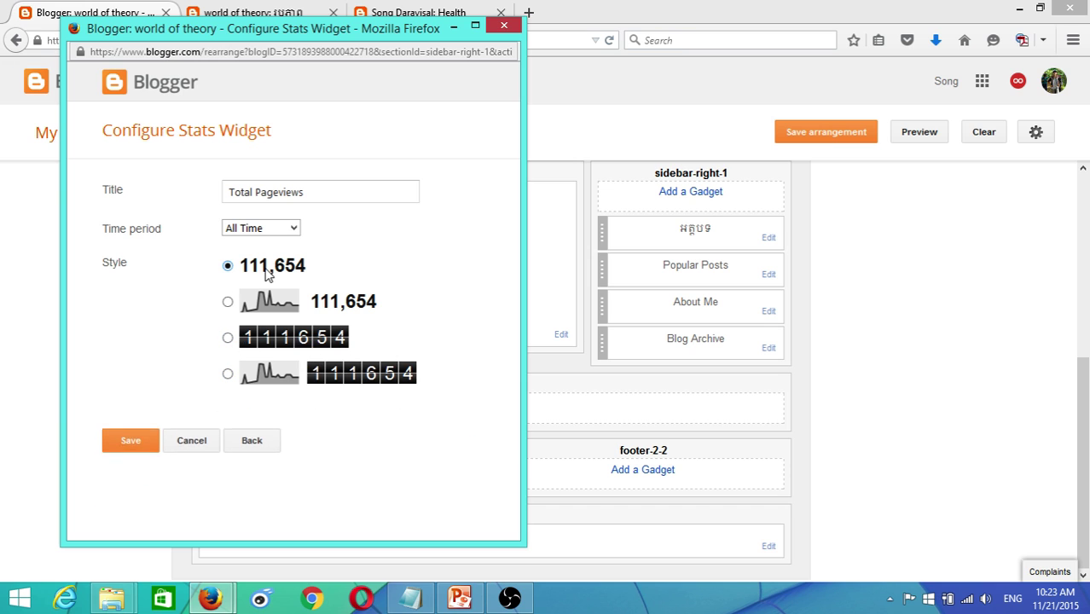
left_click(228, 338)
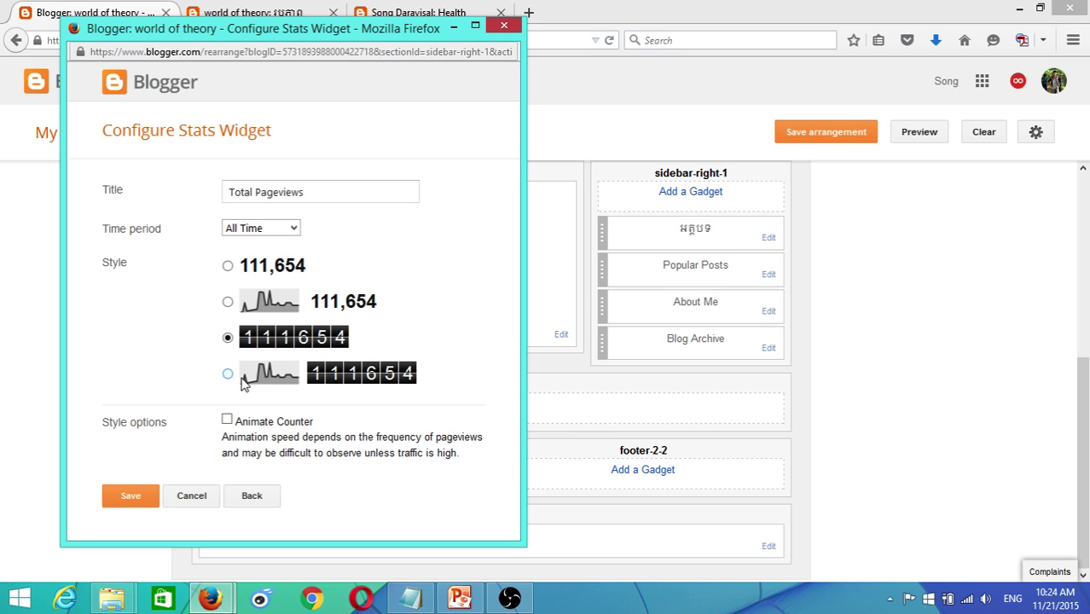
left_click(135, 500)
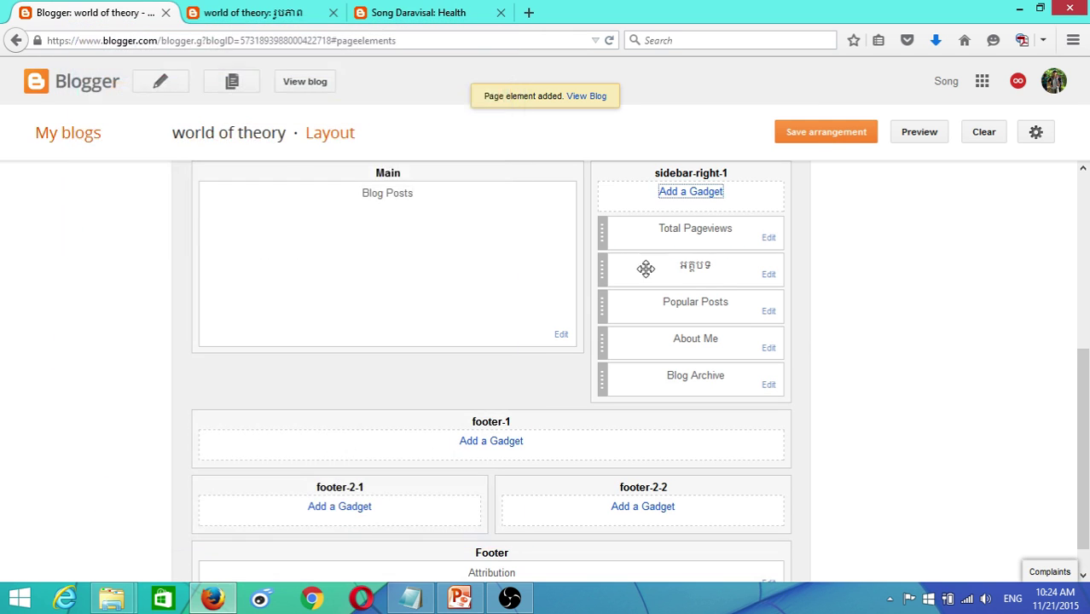
- Save the arrangement and reload the live blog to confirm the Total Pageviews counter shows 80
left_click(843, 144)
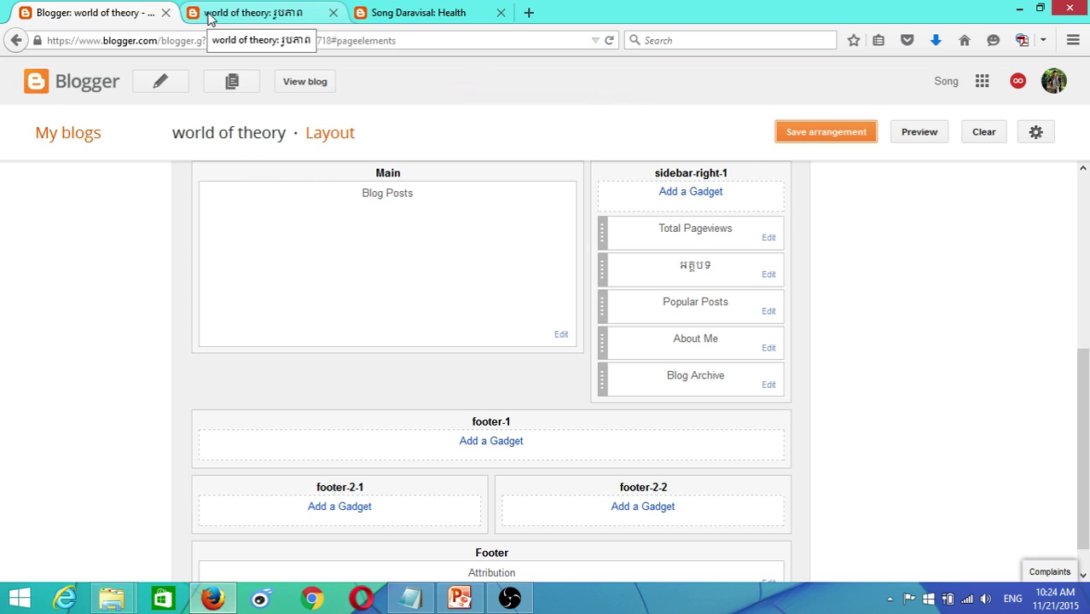
left_click(209, 18)
left_click(611, 42)
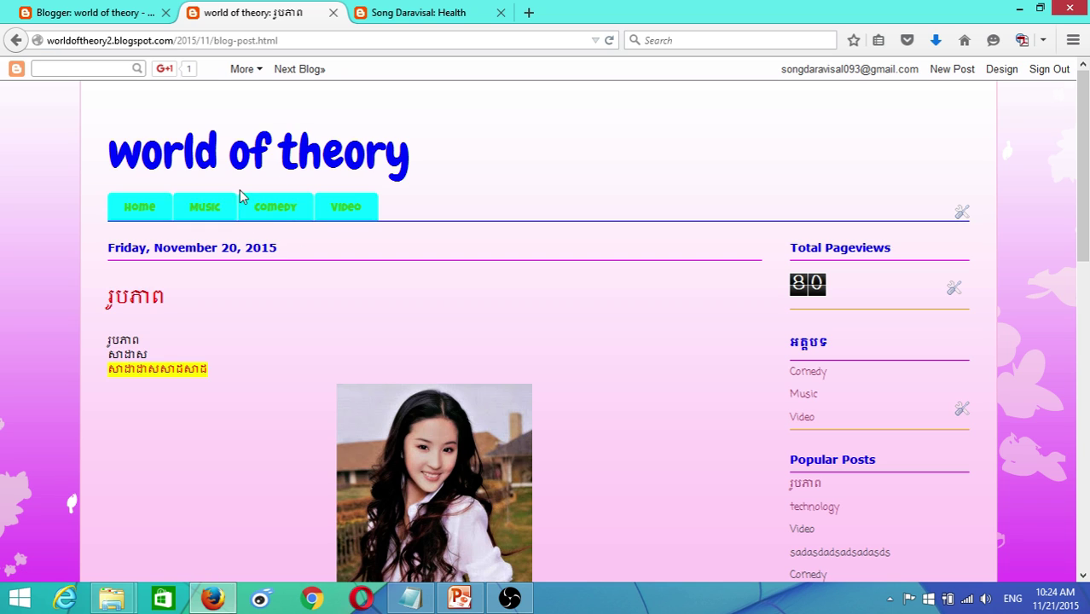
left_click(86, 14)
scroll(261, 225, "up", 5)
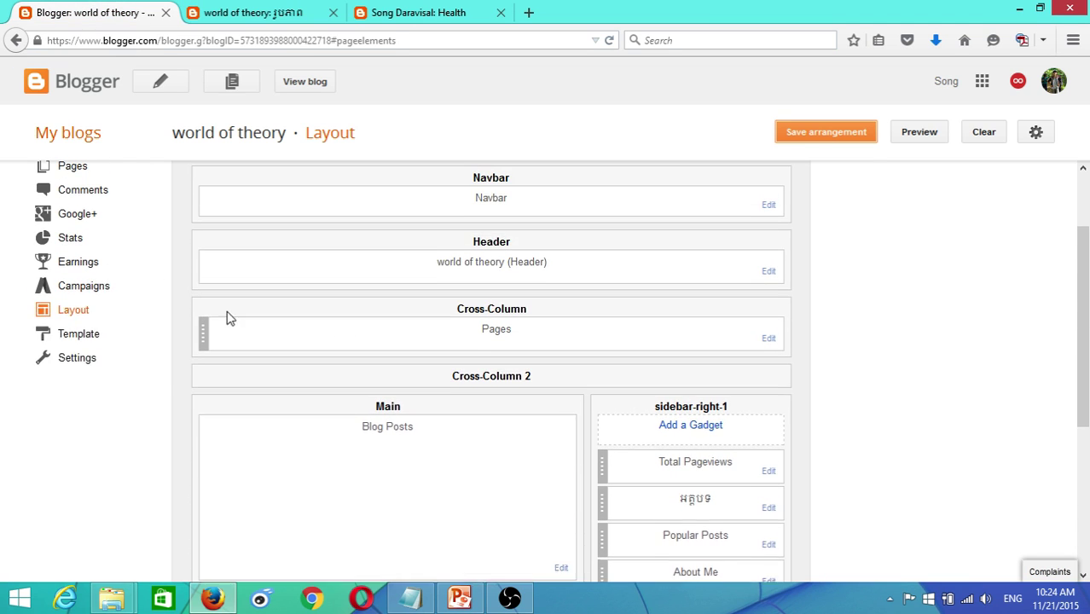
scroll(214, 334, "up", 2)
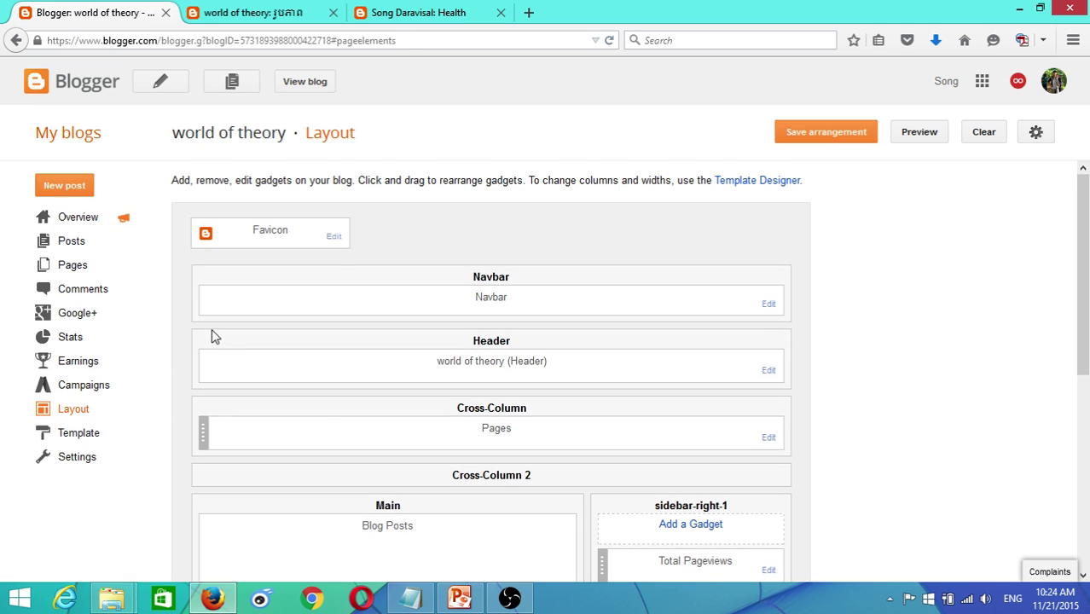
scroll(595, 377, "down", 1)
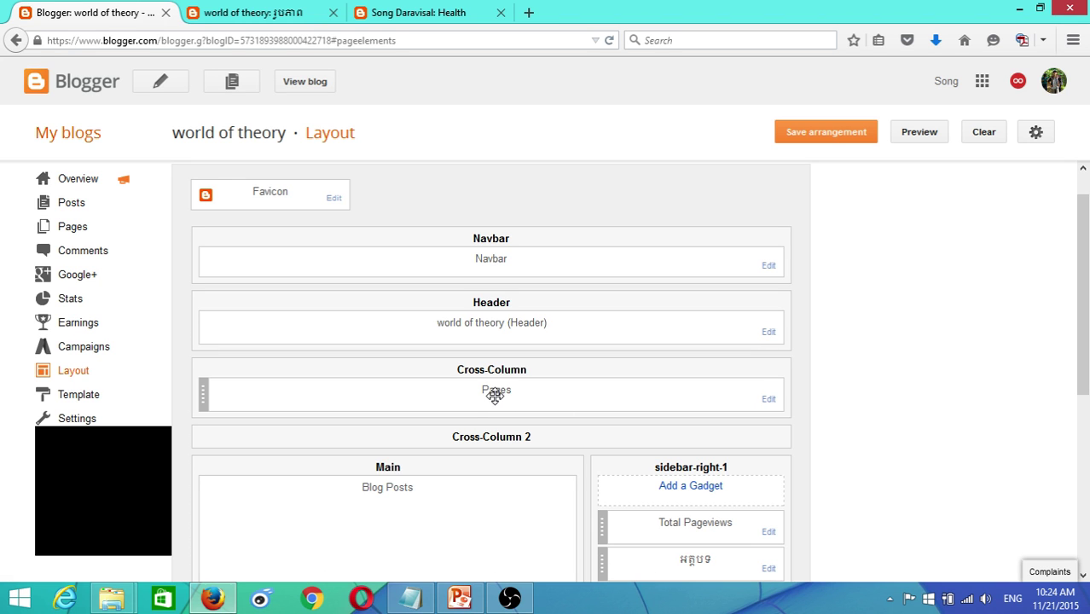
- Reorder the Pages gadget to Home, Comedy, Video, Music by moving Comedy and Video above Music, then save
left_click(765, 400)
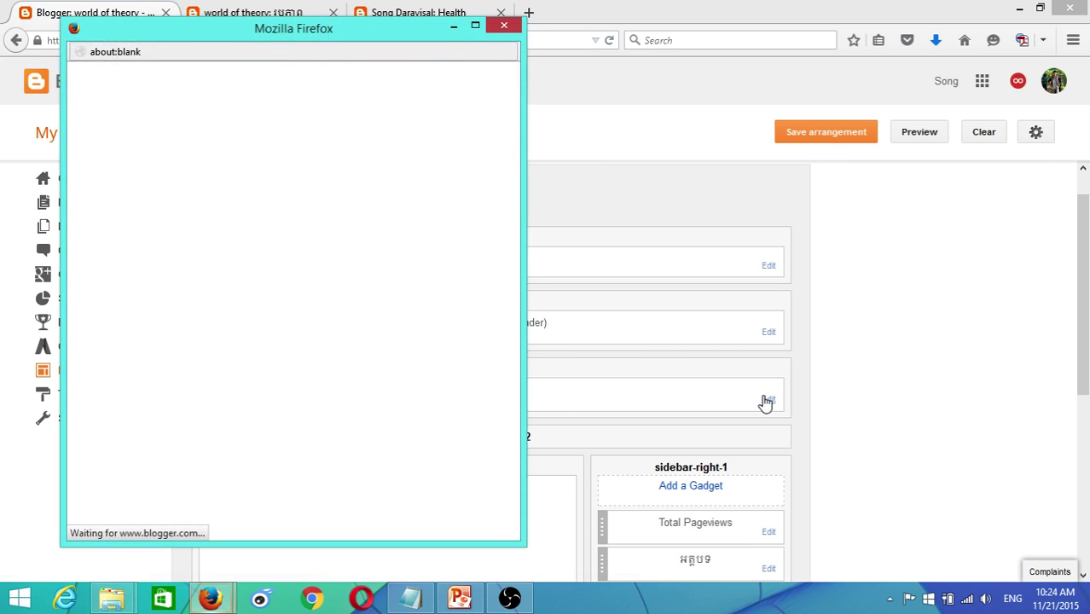
scroll(134, 307, "down", 2)
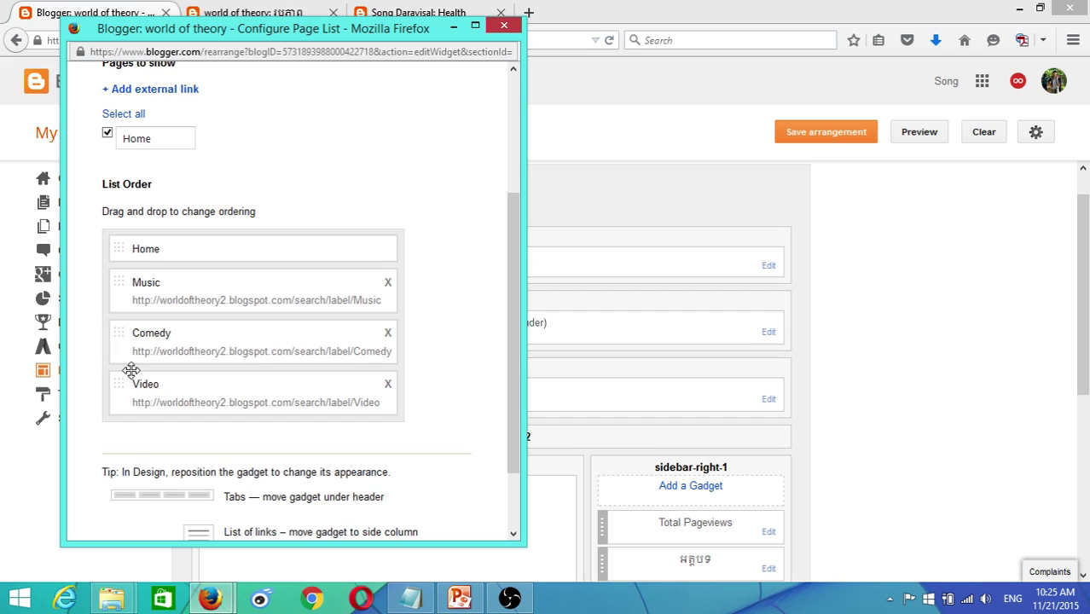
left_click_drag(119, 346, 116, 294)
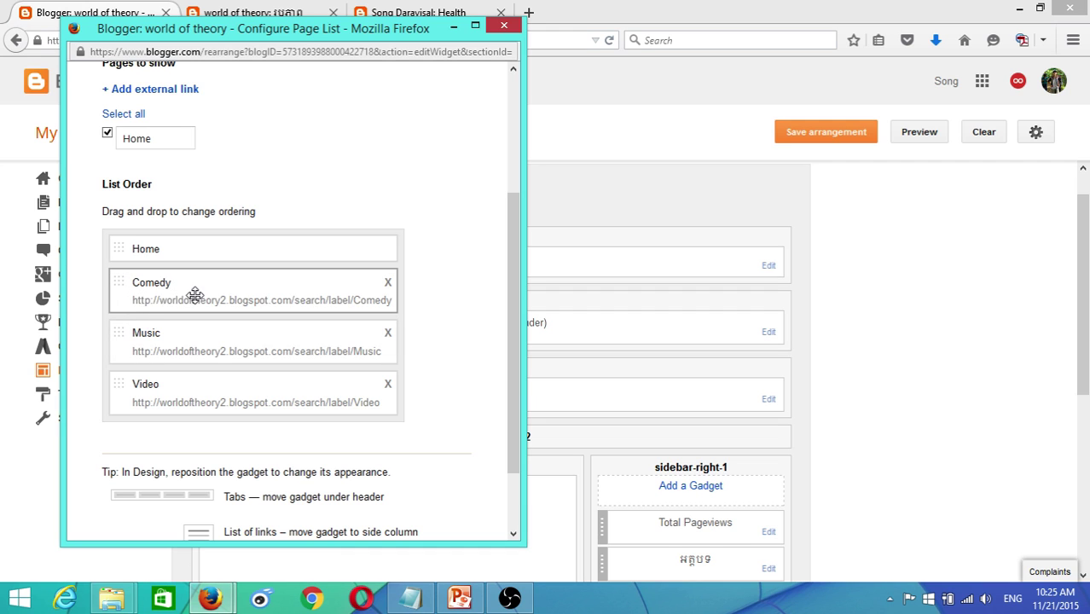
scroll(349, 416, "down", 2)
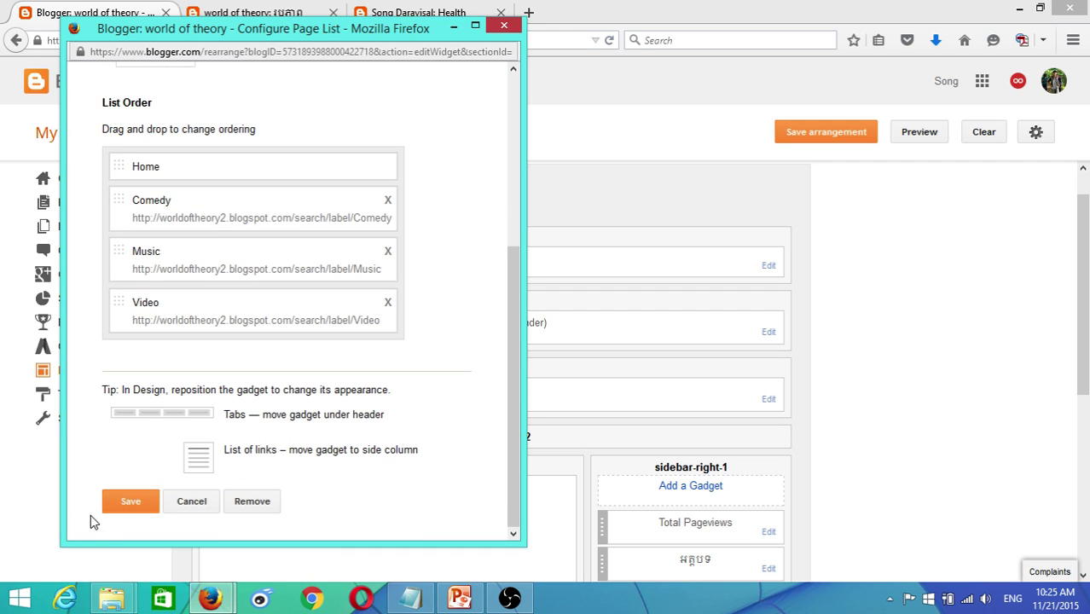
left_click_drag(124, 311, 125, 255)
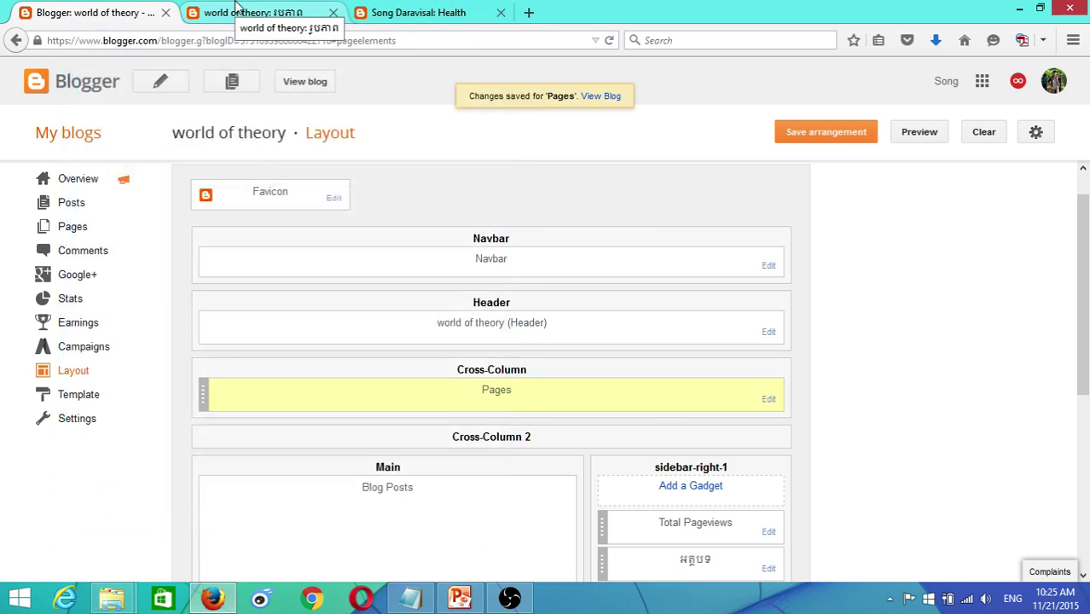
left_click(235, 8)
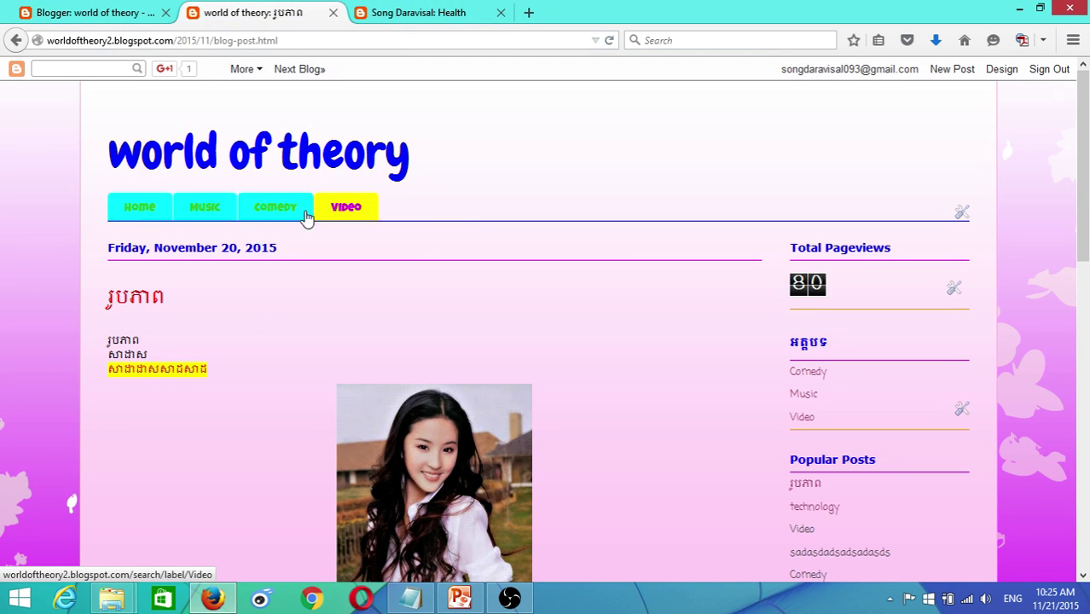
- Reload the live blog until its tabs show the new Home, Comedy, Video, Music order
left_click(609, 40)
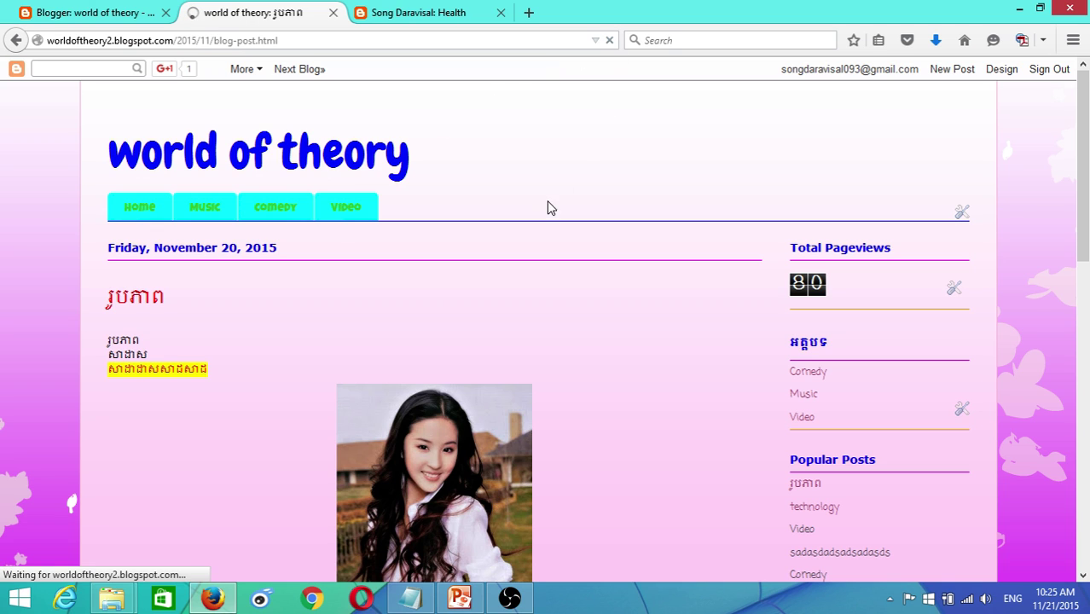
left_click(213, 213)
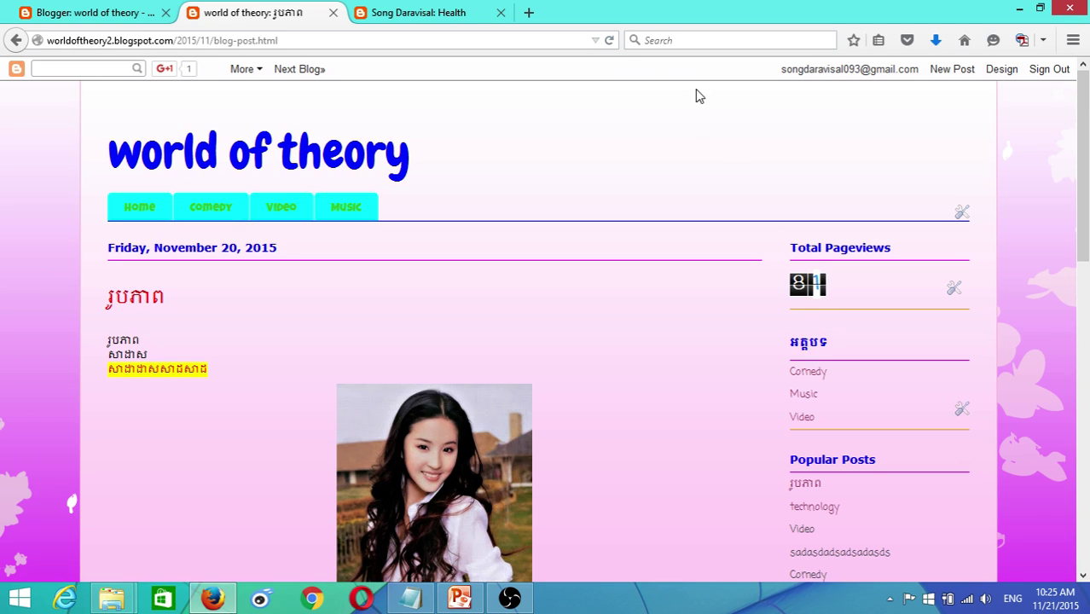
left_click(609, 41)
- Open the Comedy tab to check its posts, then return to the Layout page
left_click(219, 215)
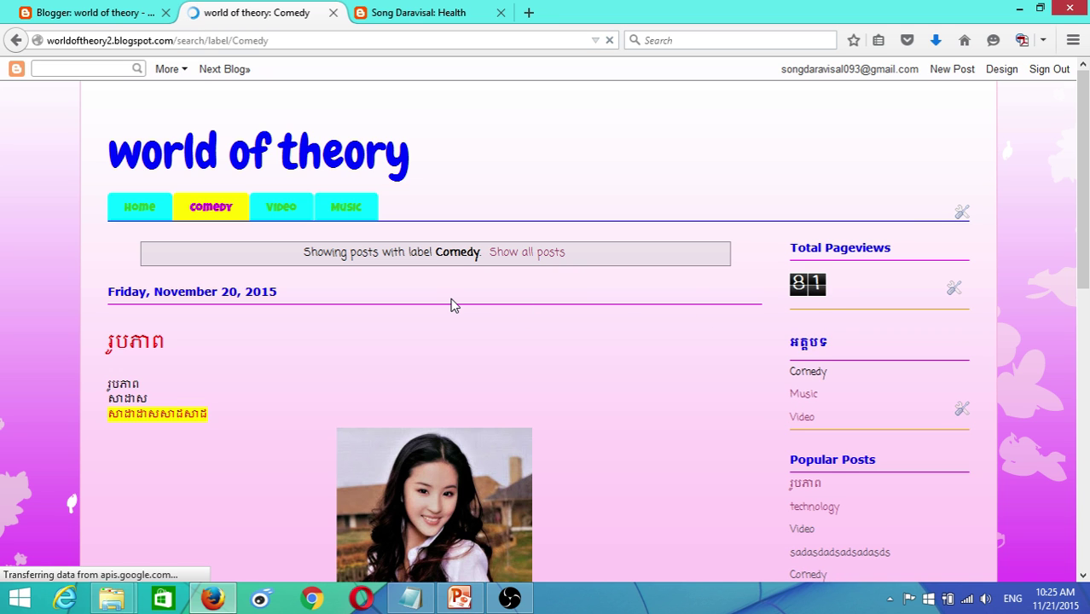
scroll(452, 304, "down", 3)
scroll(826, 253, "up", 3)
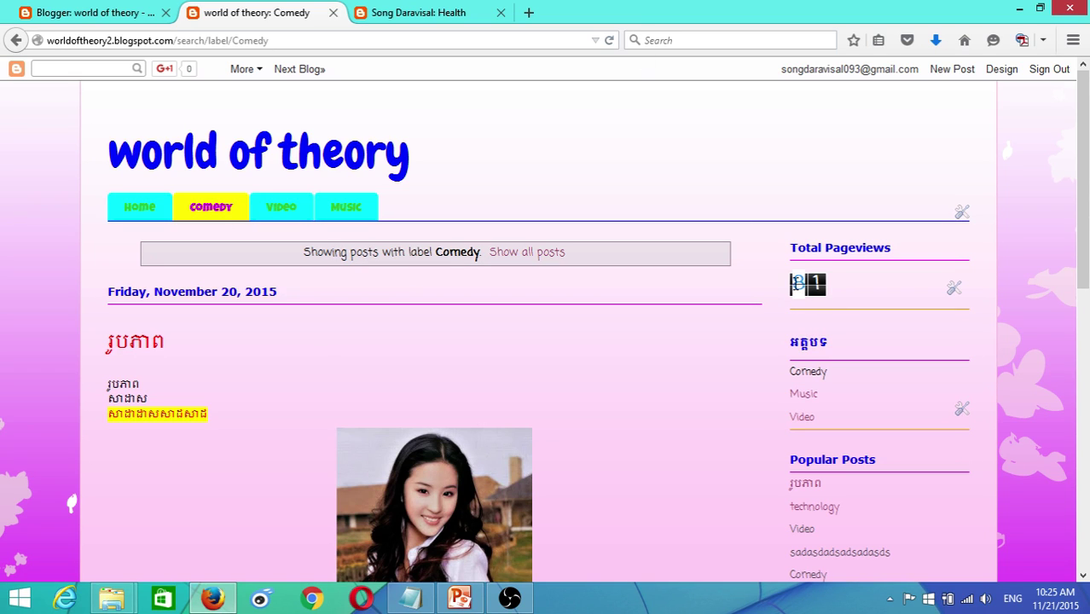
left_click(76, 11)
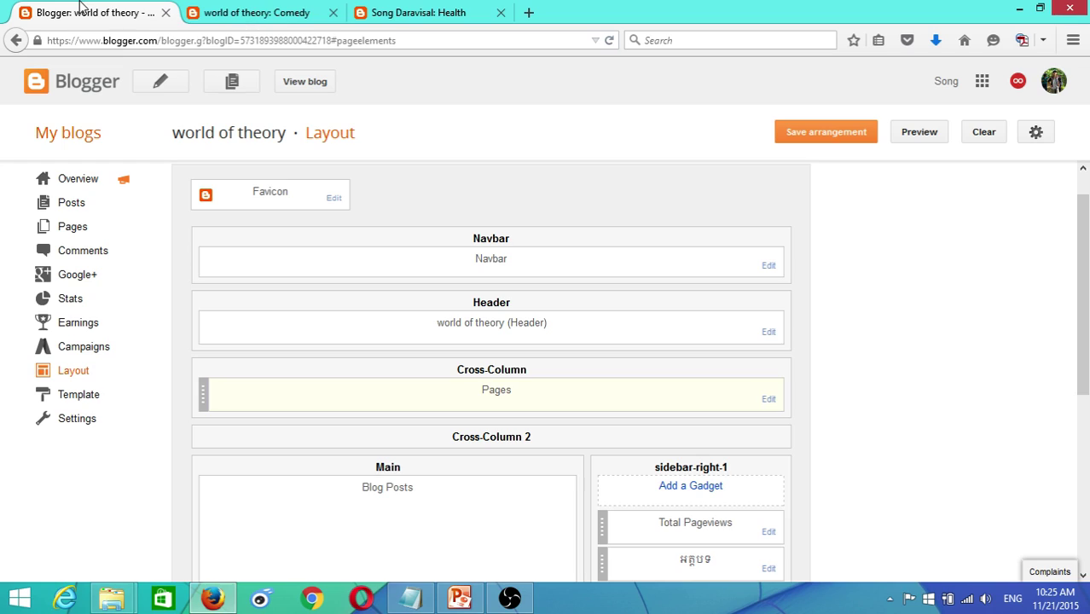
left_click(409, 12)
scroll(850, 277, "down", 8)
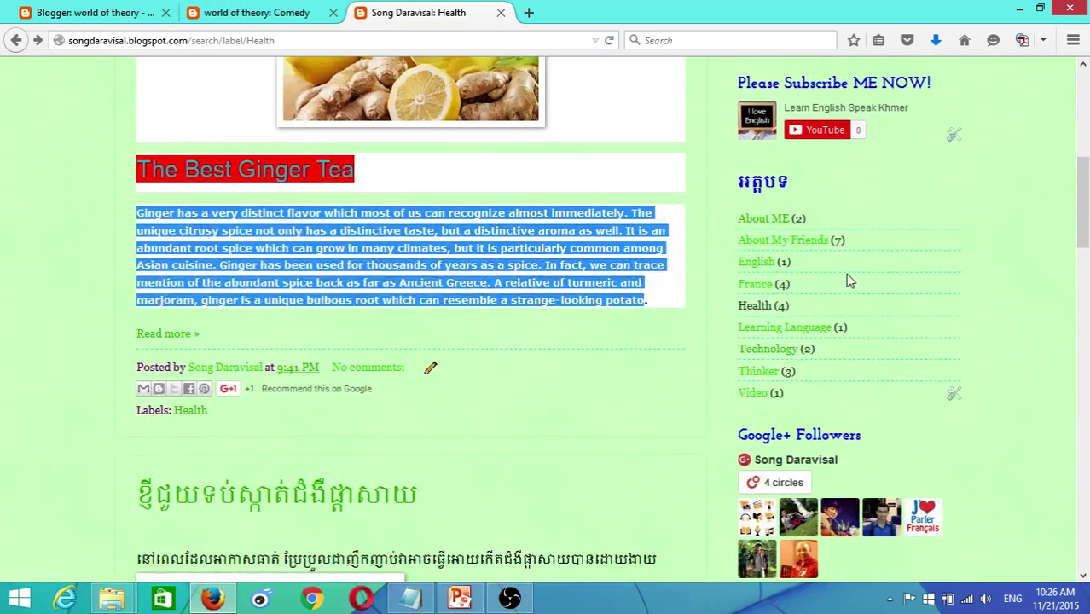
scroll(849, 282, "down", 2)
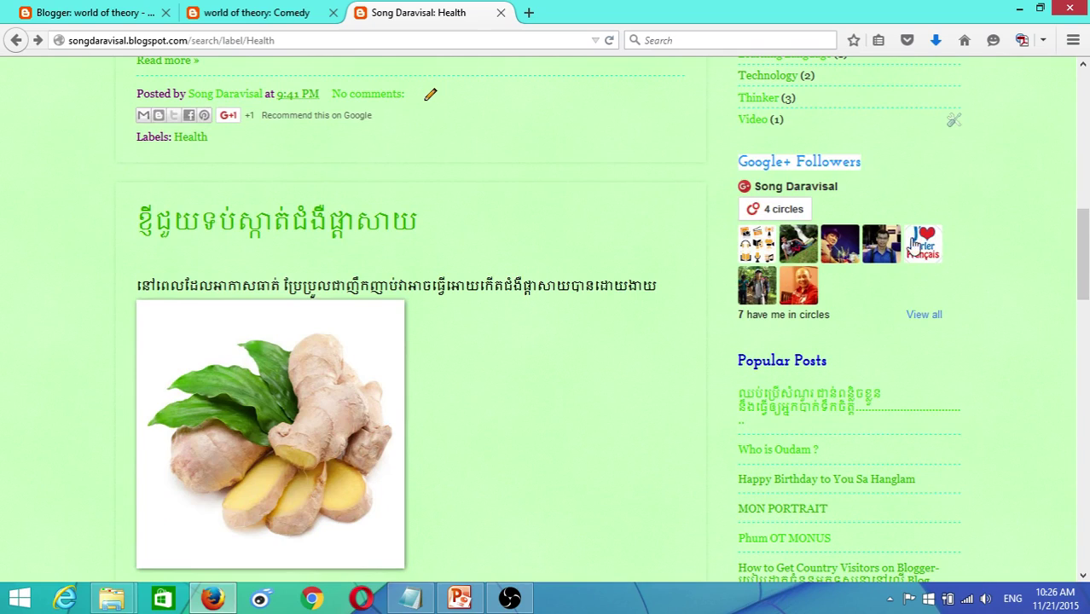
scroll(912, 251, "down", 9)
scroll(913, 251, "down", 9)
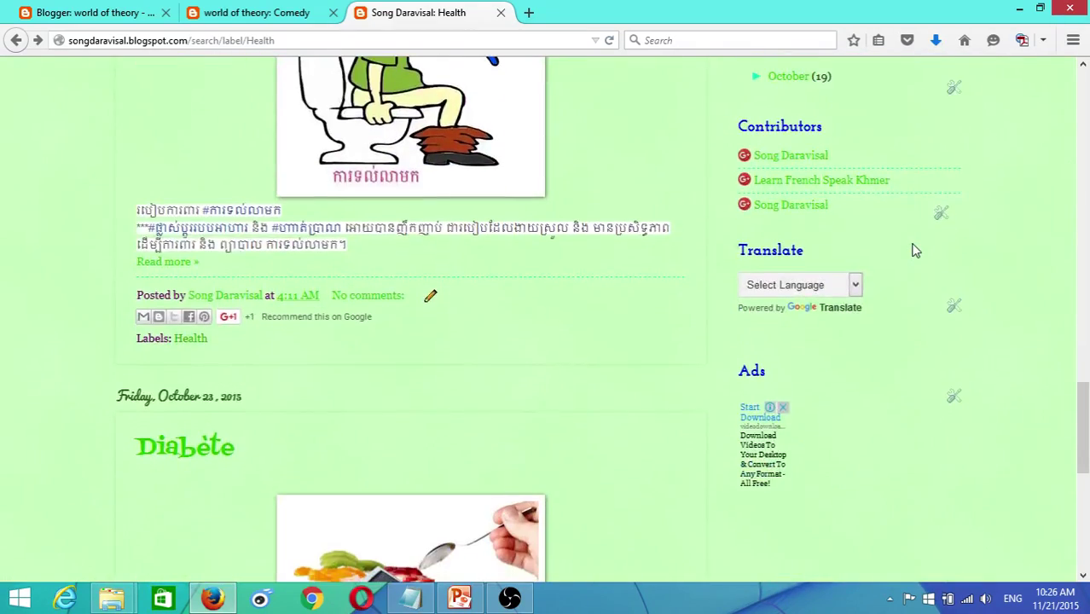
scroll(912, 251, "up", 5)
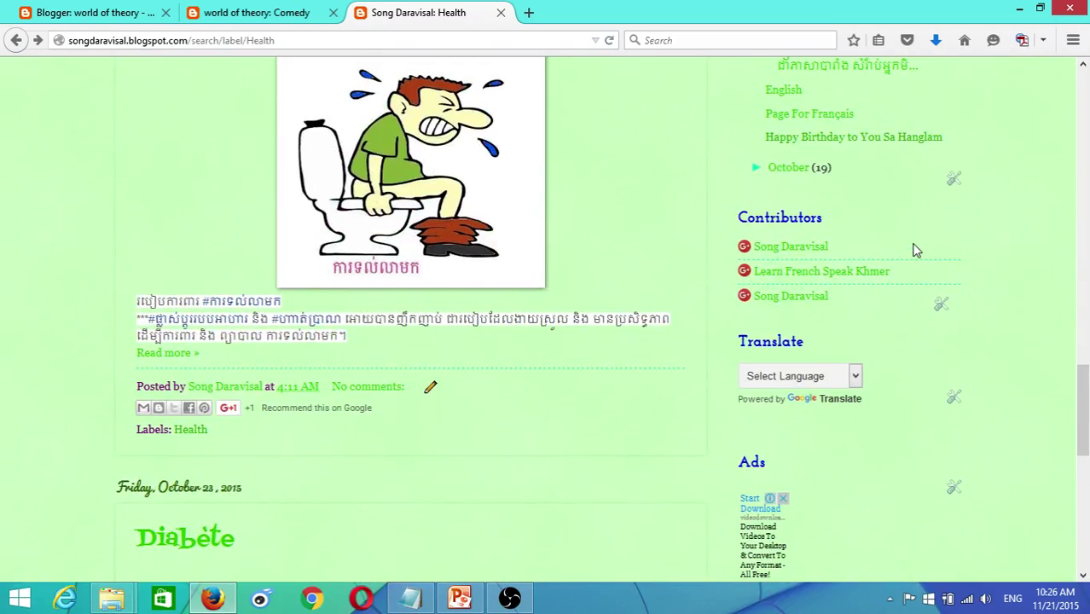
scroll(915, 249, "up", 3)
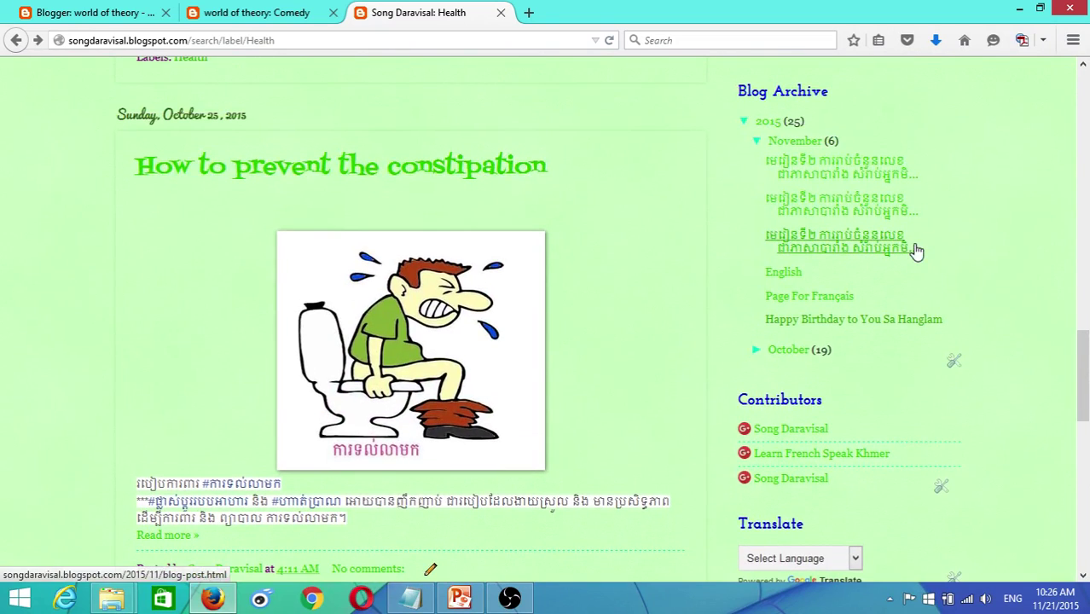
scroll(914, 249, "up", 13)
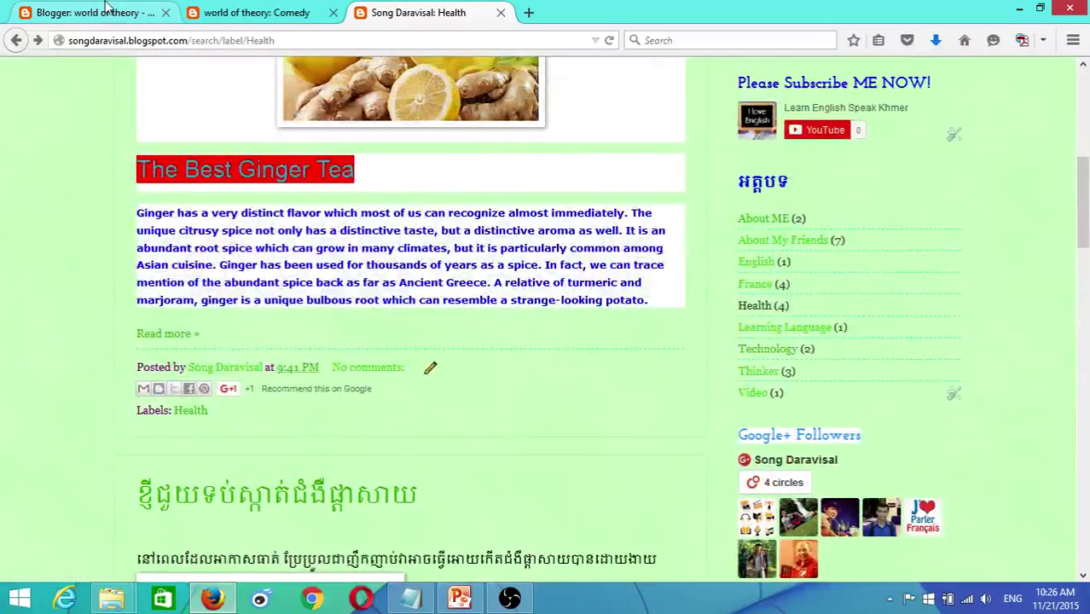
left_click(108, 10)
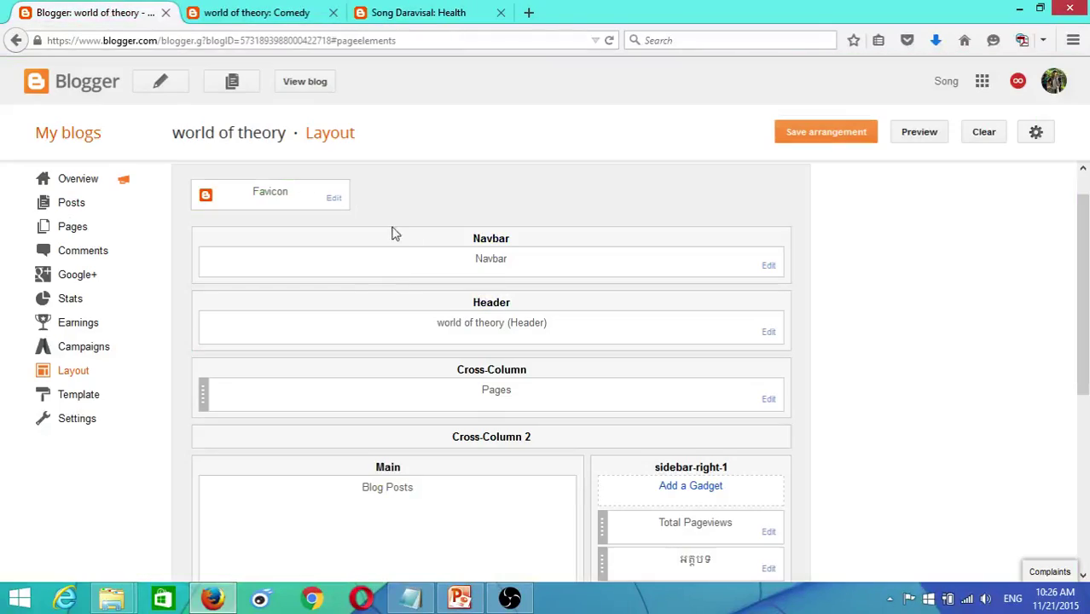
- Pick Google+ Followers from sidebar-right-1's Add a Gadget list and save it above Total Pageviews
scroll(639, 453, "down", 3)
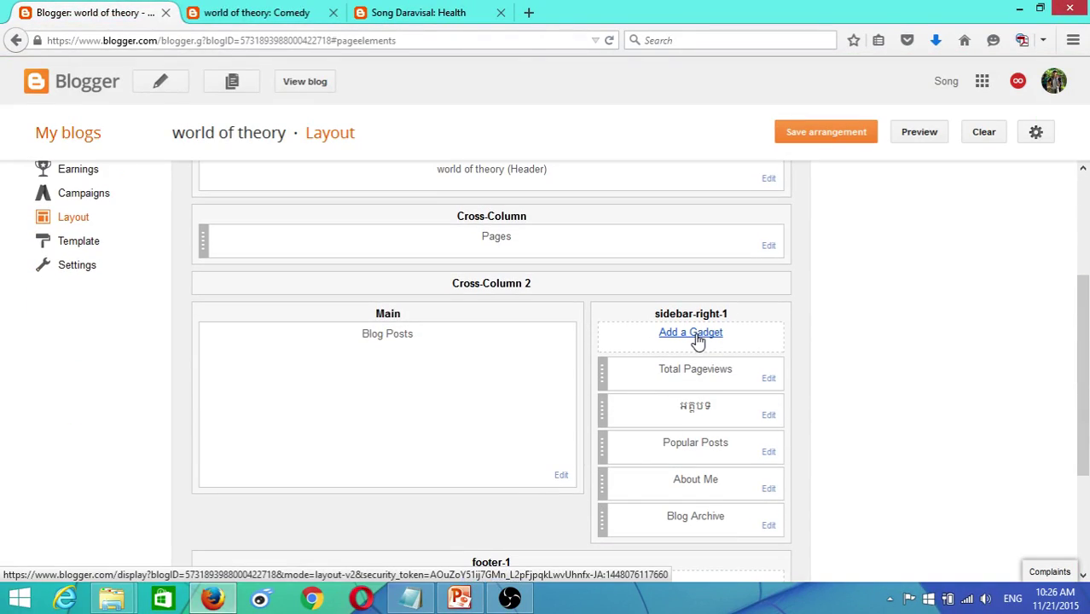
left_click(695, 338)
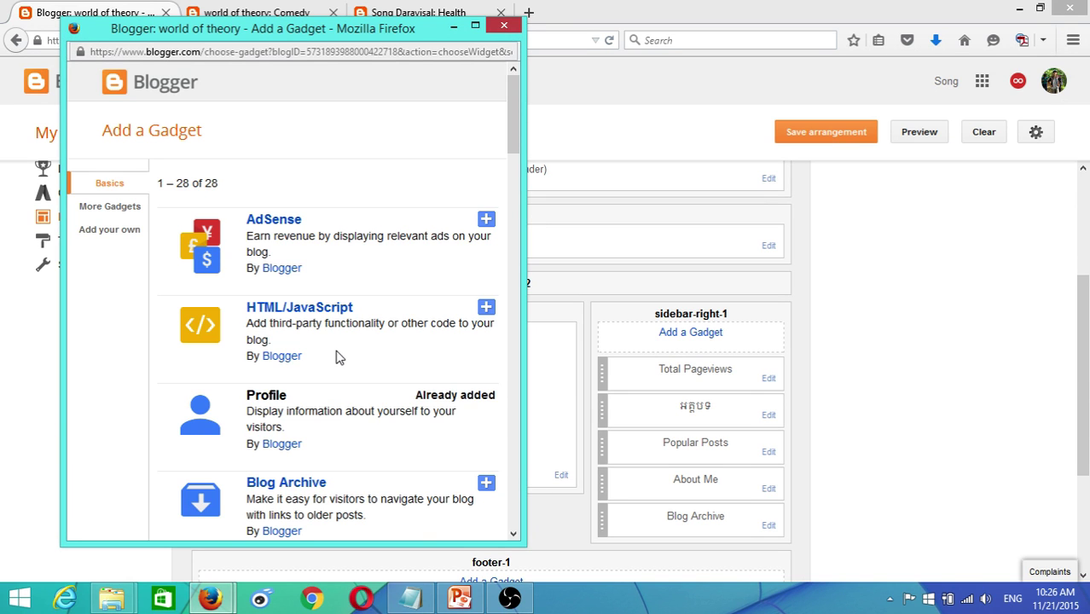
scroll(337, 356, "down", 4)
scroll(307, 414, "down", 5)
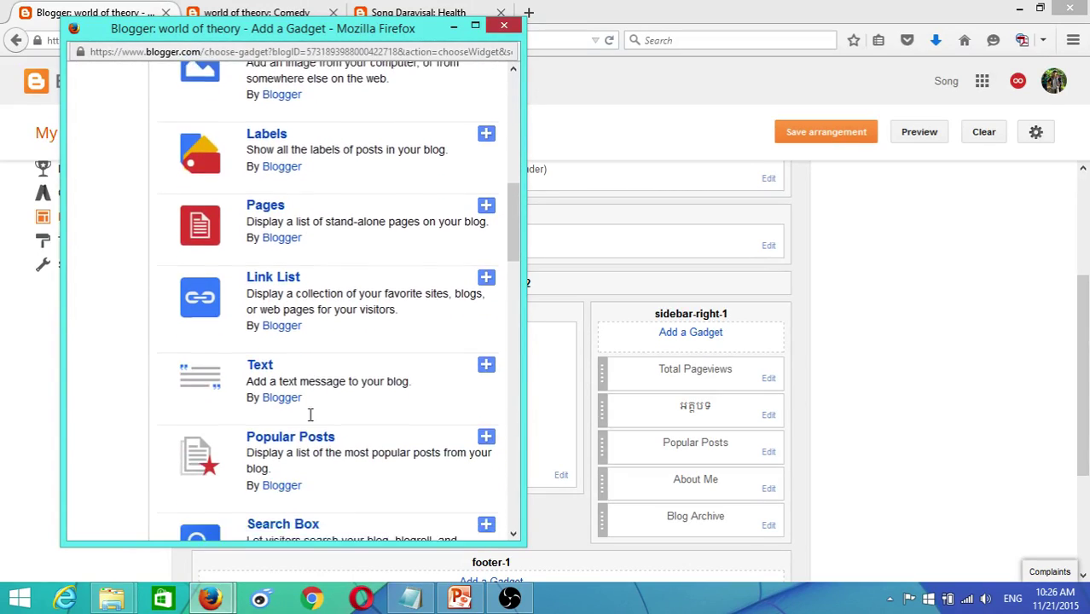
scroll(310, 414, "down", 11)
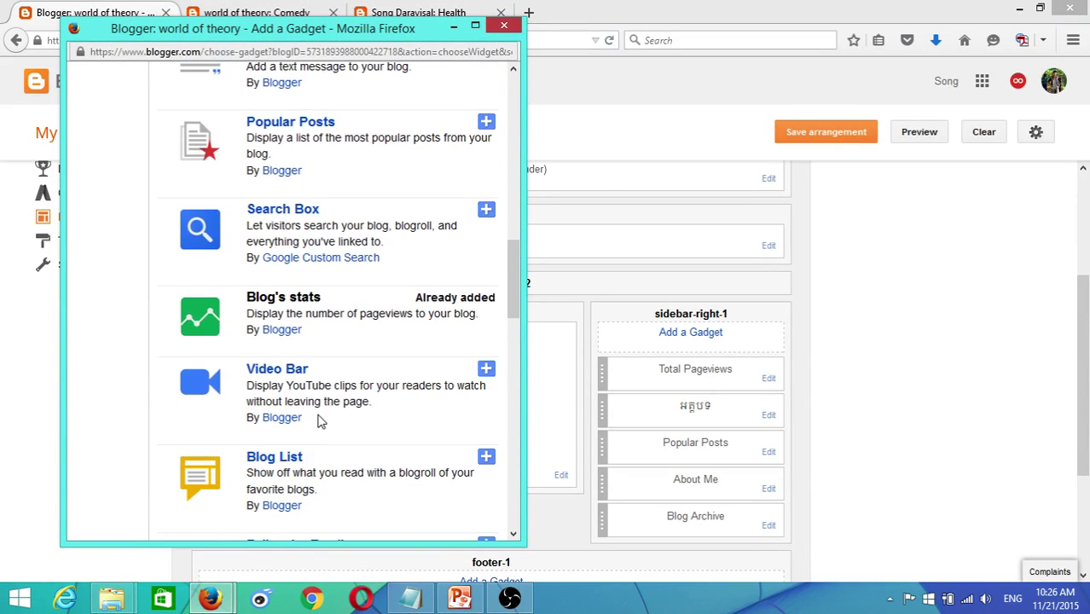
scroll(323, 420, "down", 4)
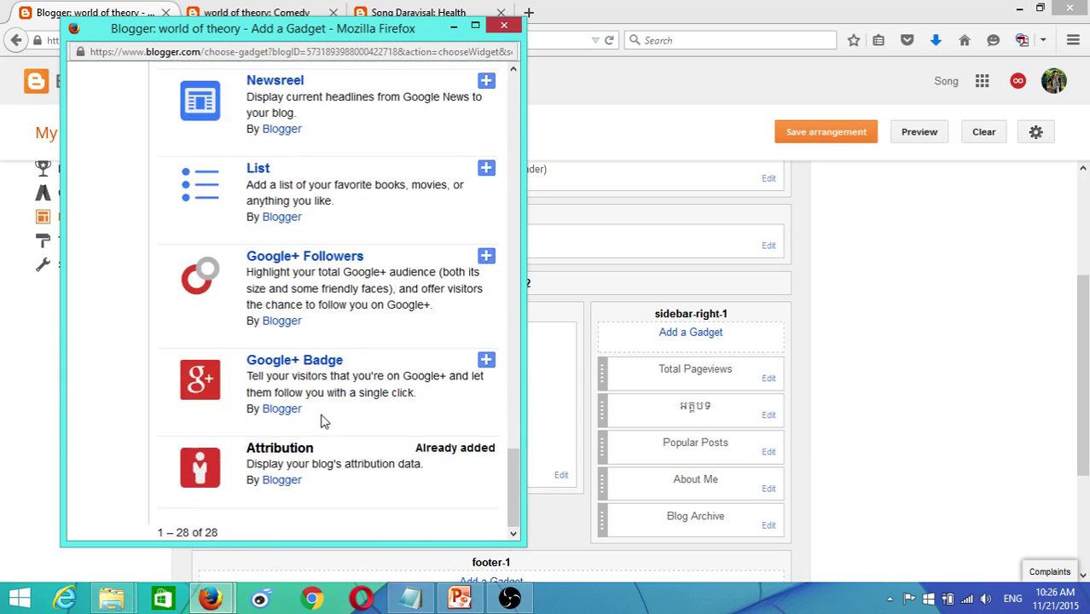
left_click(313, 260)
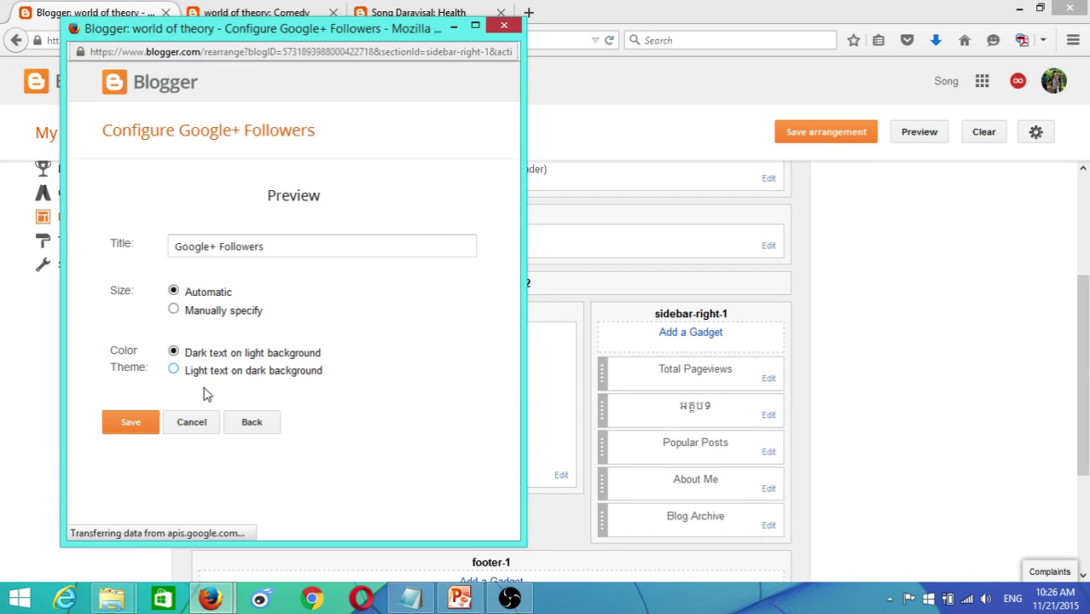
left_click(150, 421)
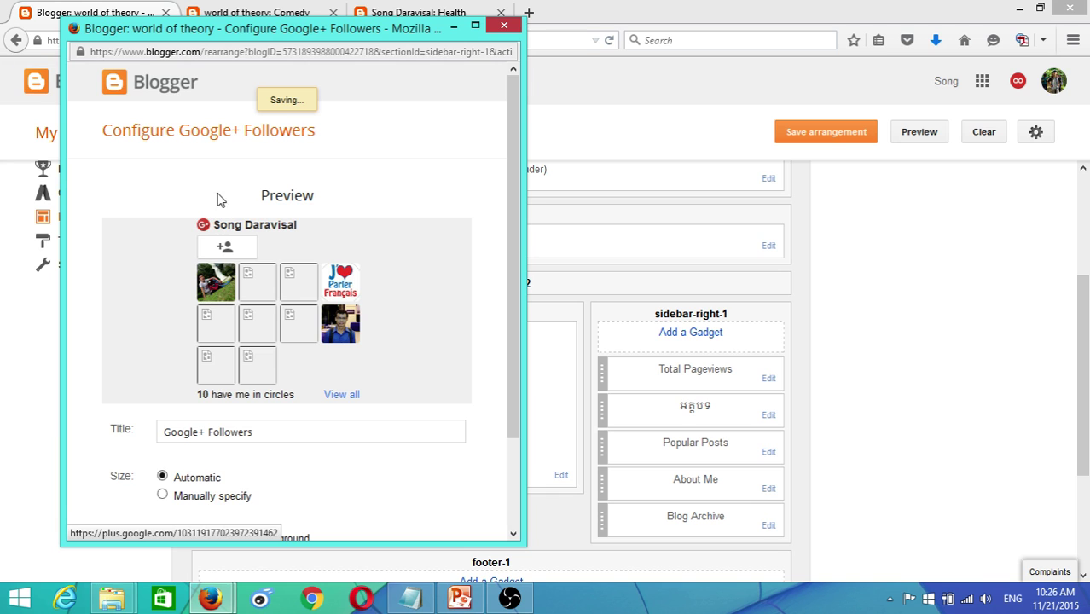
scroll(315, 414, "down", 2)
scroll(318, 414, "down", 1)
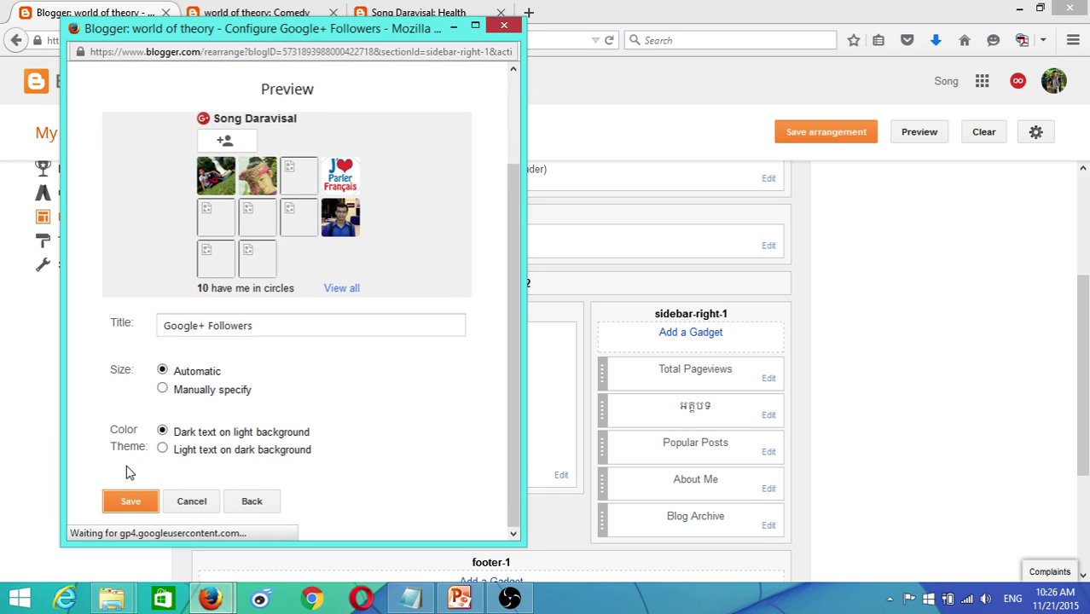
left_click(129, 504)
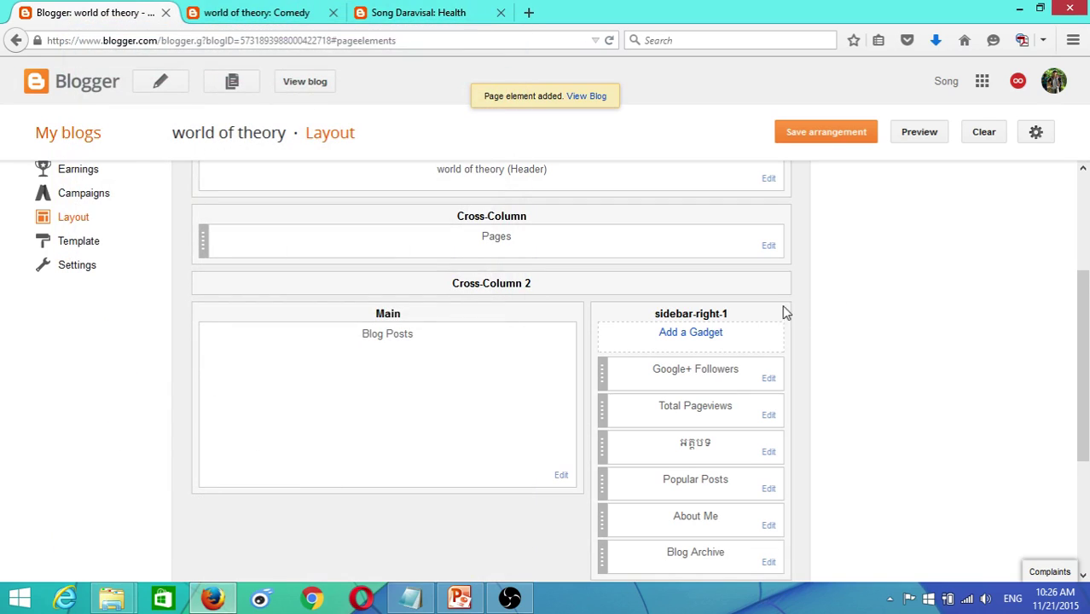
- Drag Google+ Followers below Blog Archive, save the arrangement, and view the live Comedy page
left_click_drag(703, 373, 698, 551)
scroll(861, 341, "down", 2)
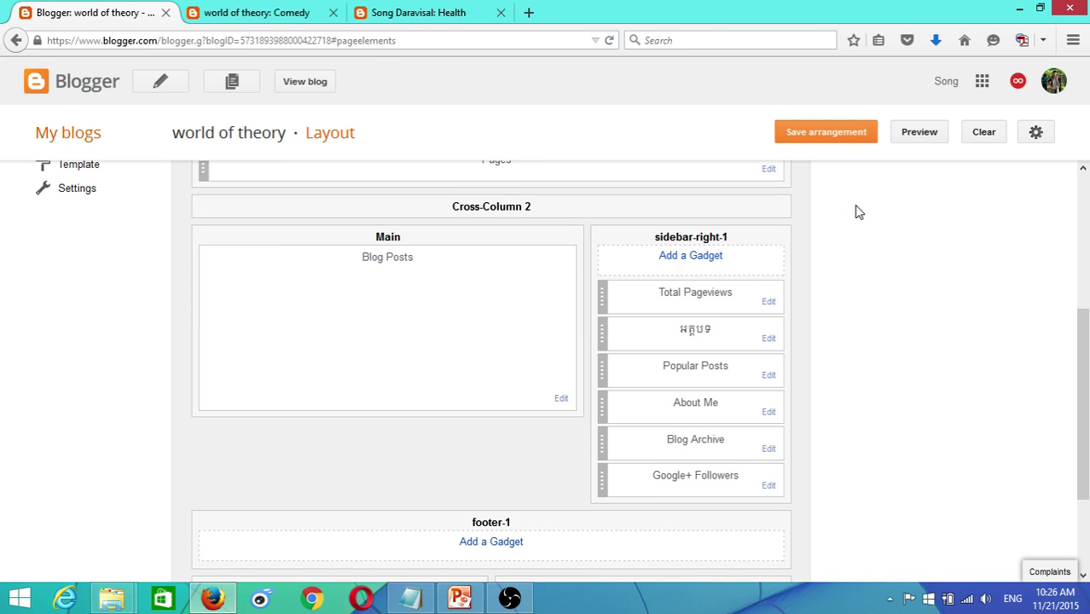
left_click(827, 136)
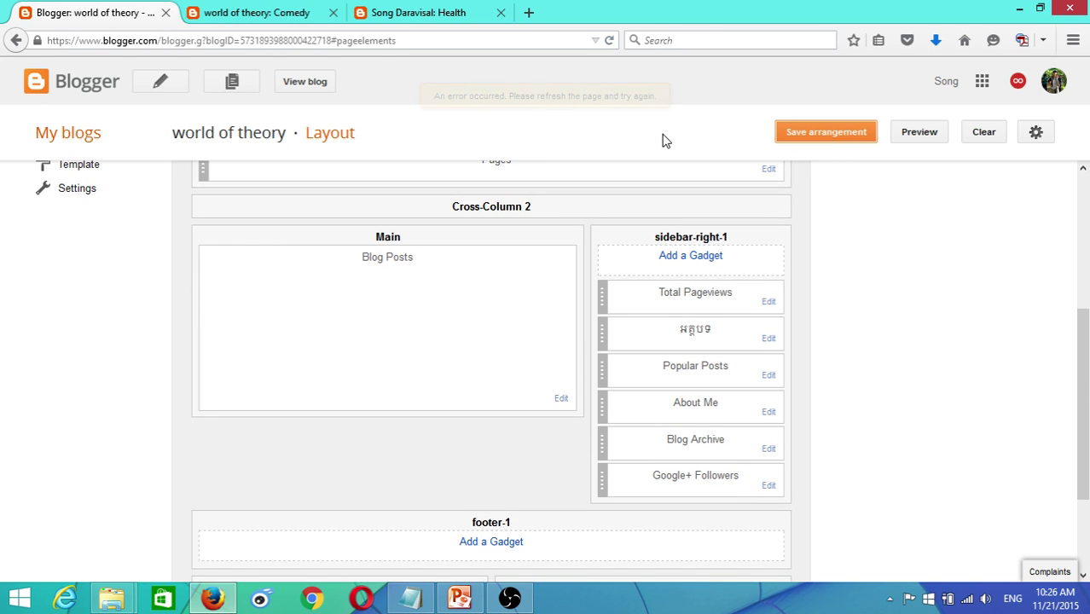
left_click(265, 10)
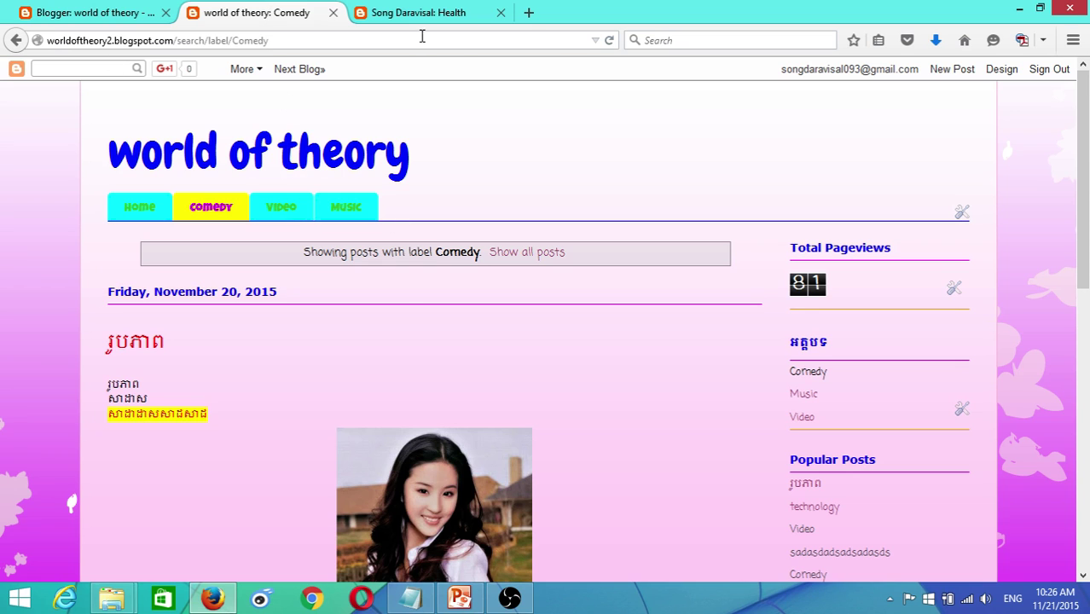
- Reload the live Comedy page to check the Google+ Followers gadget
left_click(608, 43)
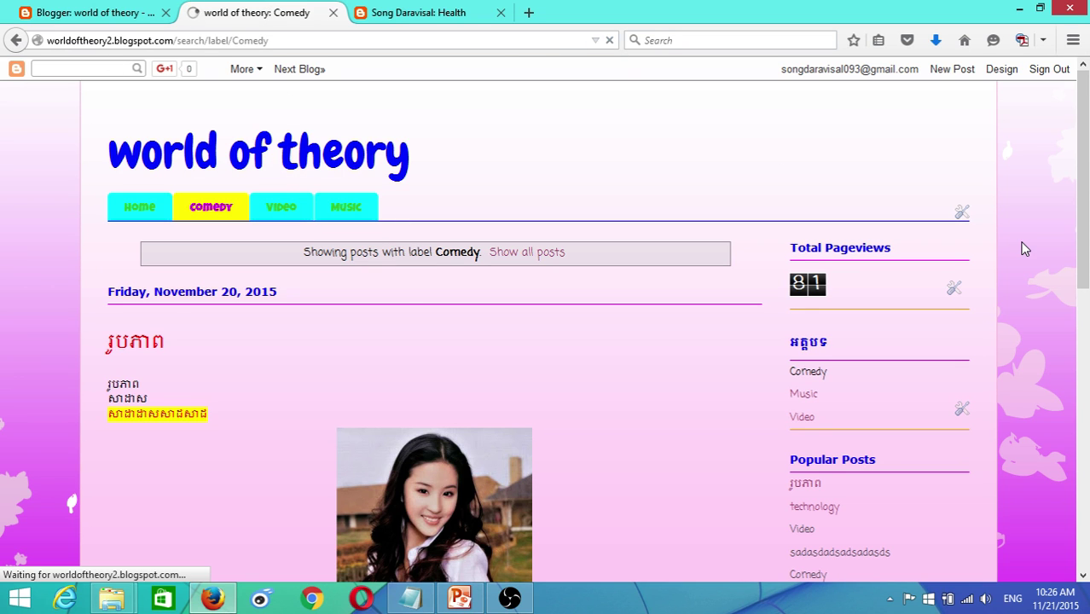
scroll(1024, 248, "down", 10)
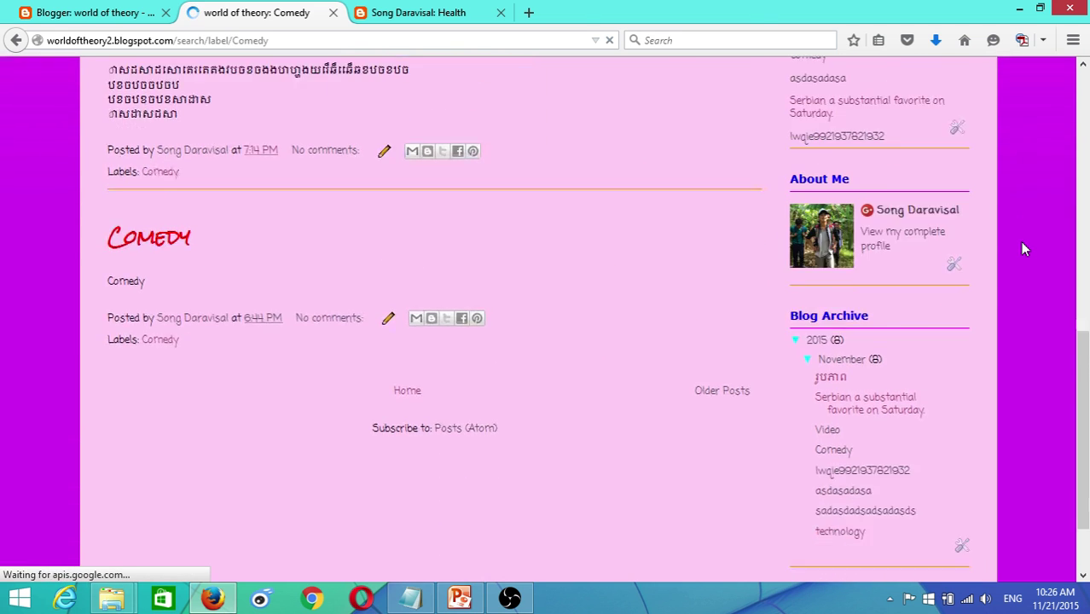
scroll(1021, 248, "up", 10)
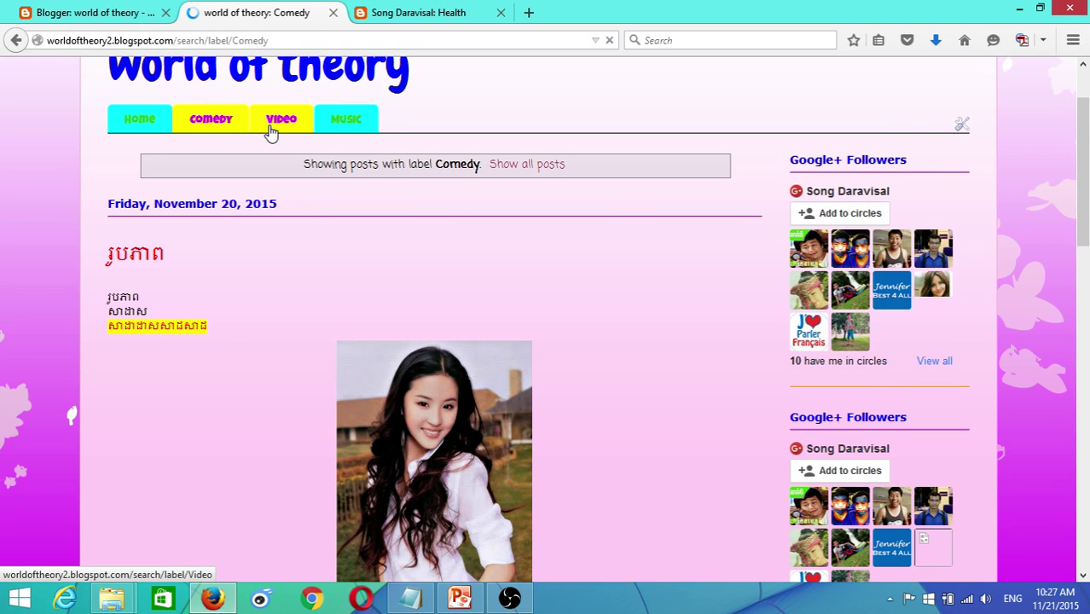
left_click(96, 10)
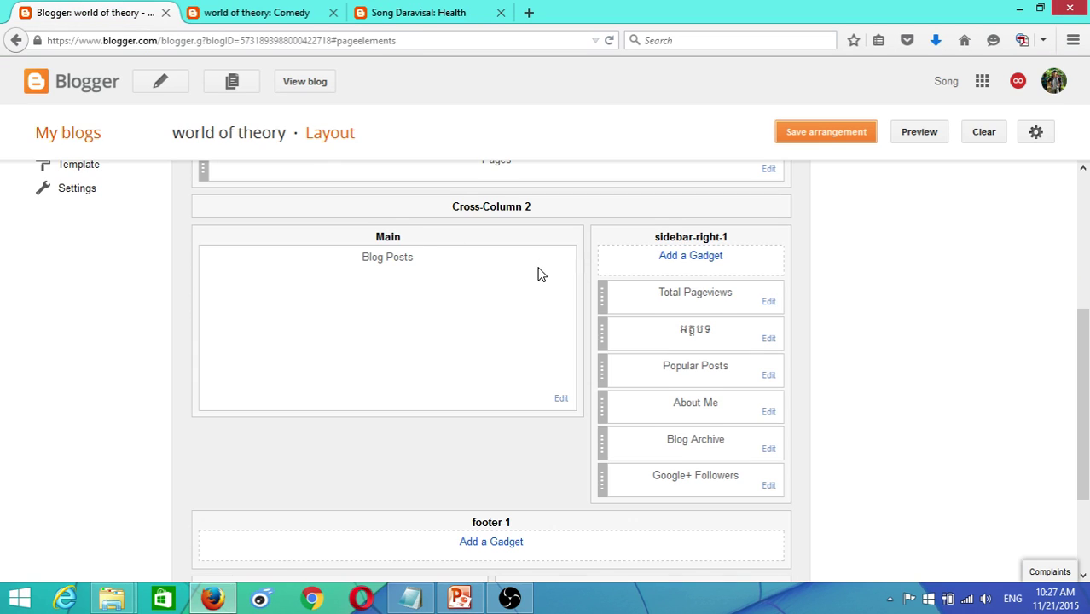
- Look over the other blog's Health page for comparison, then return to Layout
scroll(538, 274, "up", 5)
left_click(396, 13)
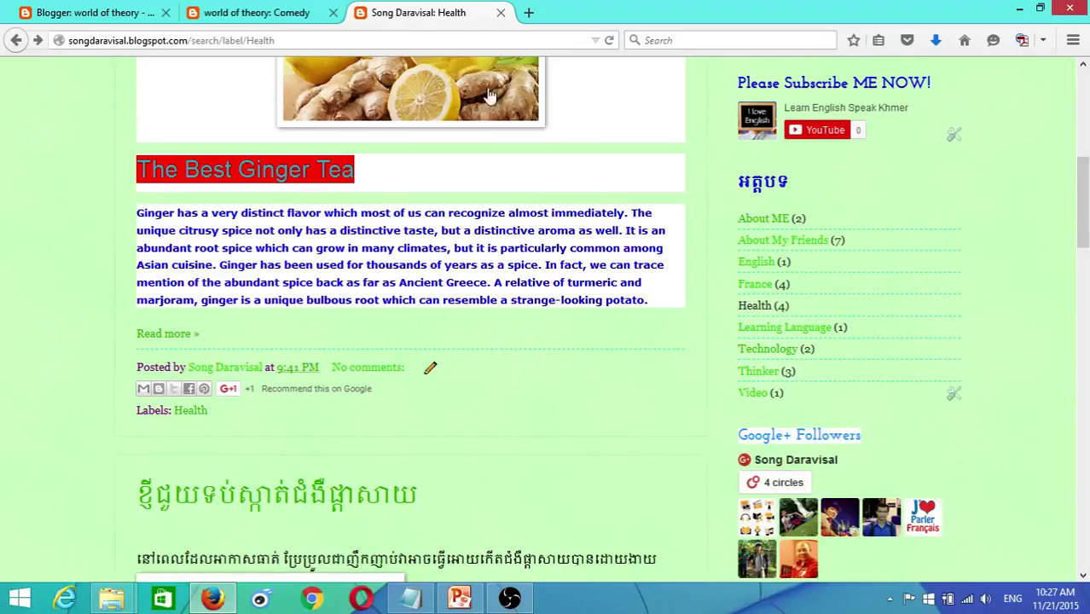
scroll(815, 328, "down", 15)
scroll(864, 357, "up", 15)
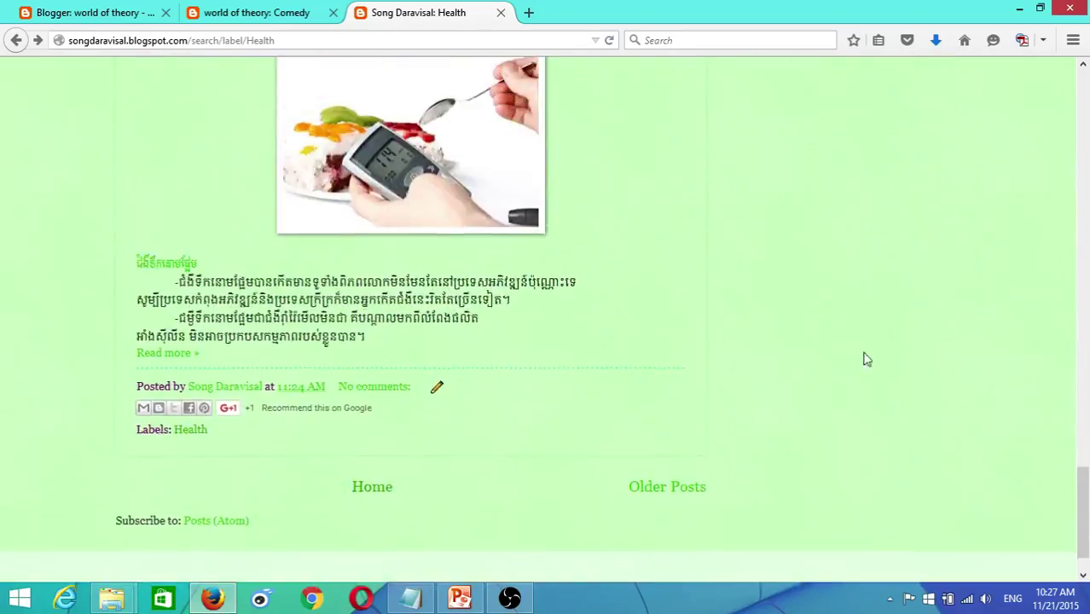
scroll(887, 352, "up", 10)
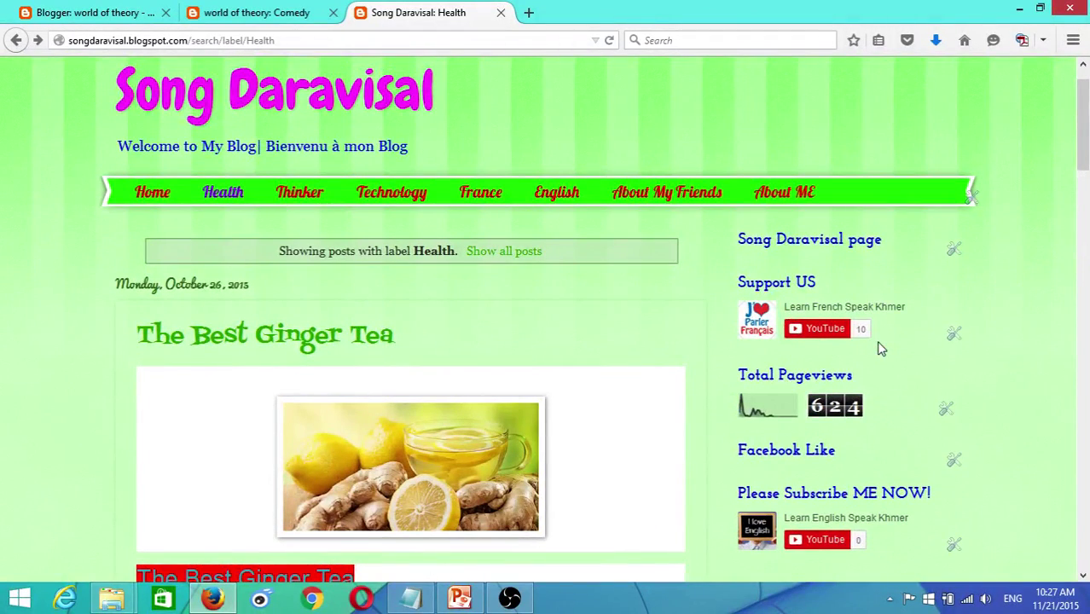
scroll(881, 348, "up", 3)
left_click(94, 13)
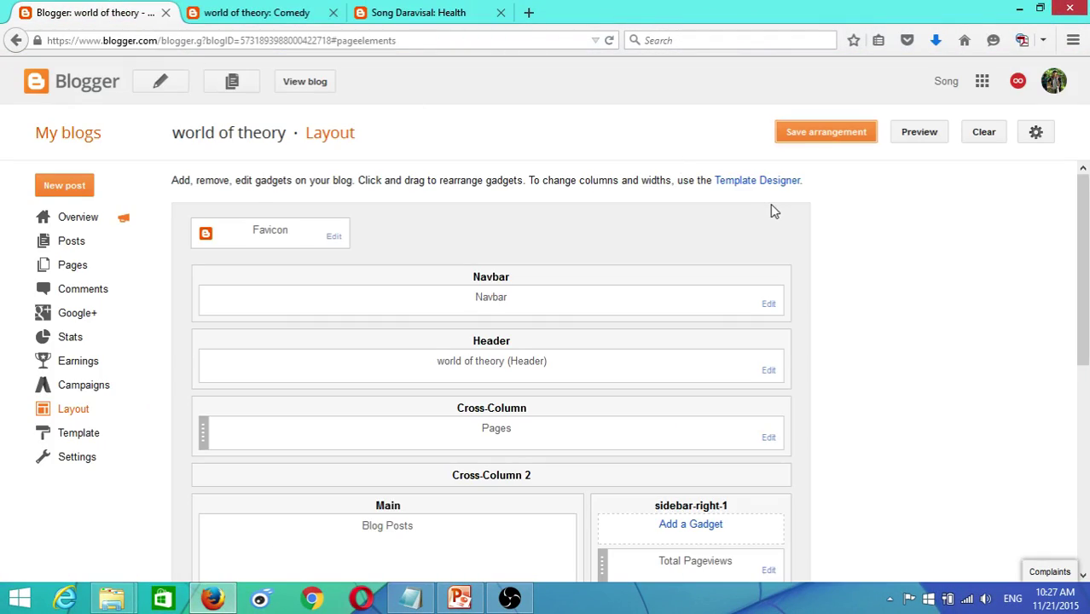
- Add a Translate gadget with Vertical style to the top of sidebar-right-1
scroll(770, 209, "down", 5)
left_click(282, 10)
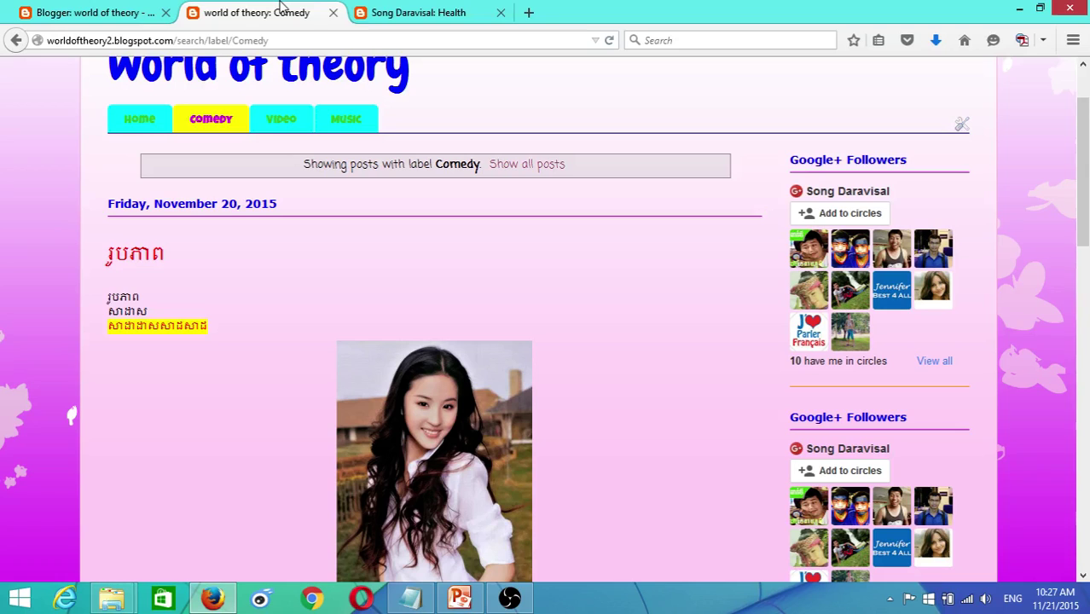
left_click(85, 13)
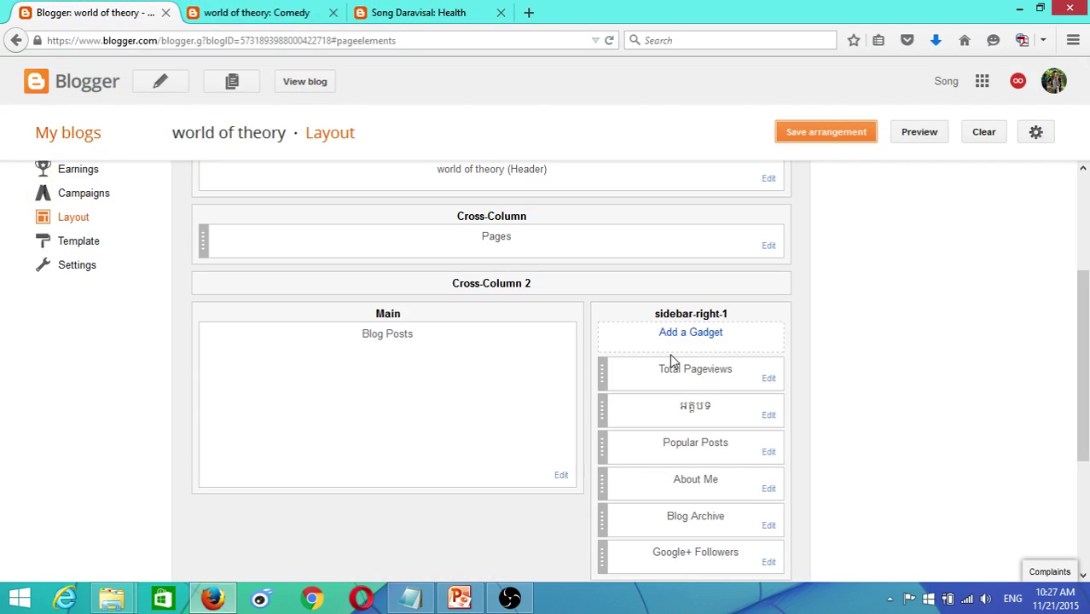
left_click(693, 336)
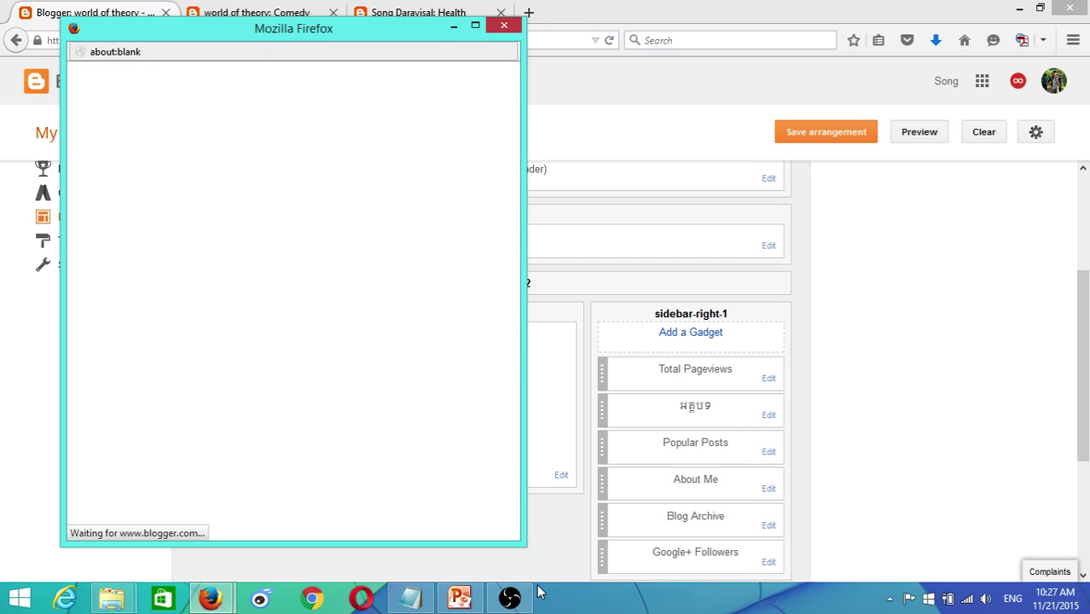
left_click(510, 597)
left_click(509, 597)
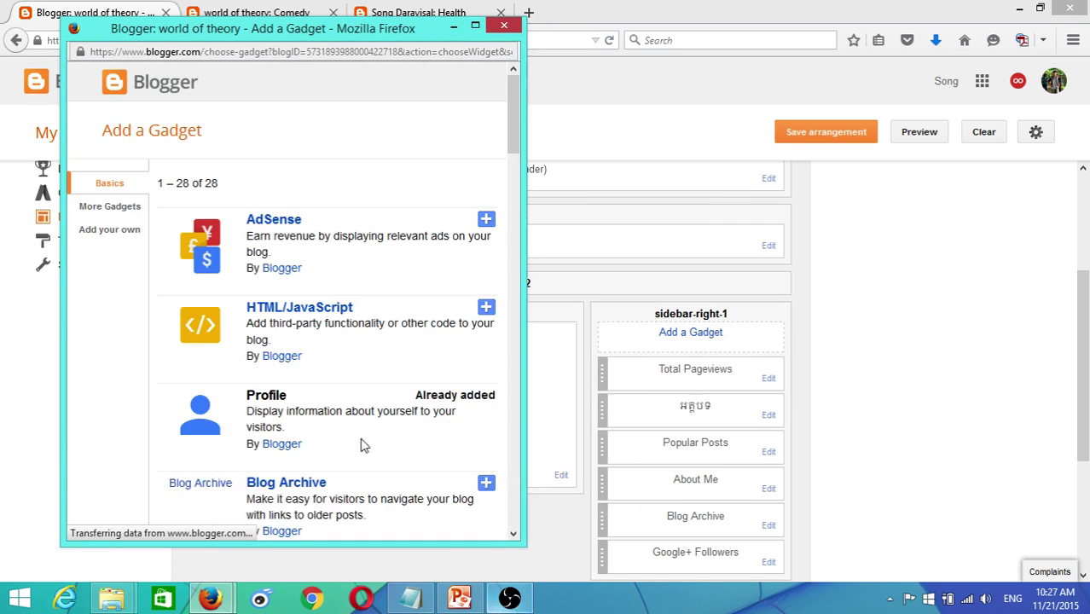
left_click_drag(518, 119, 509, 443)
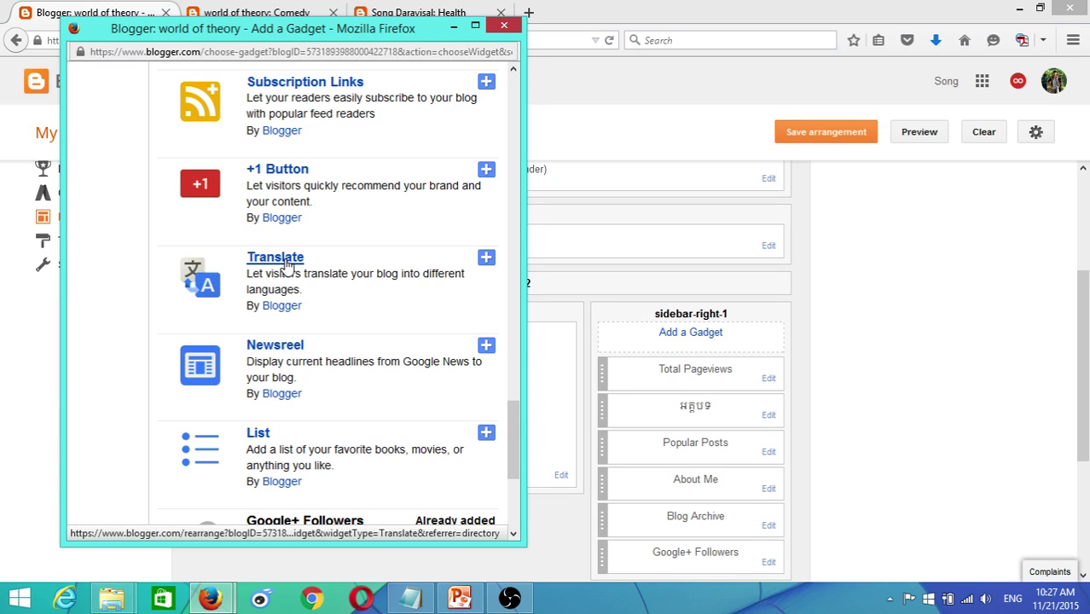
left_click(288, 267)
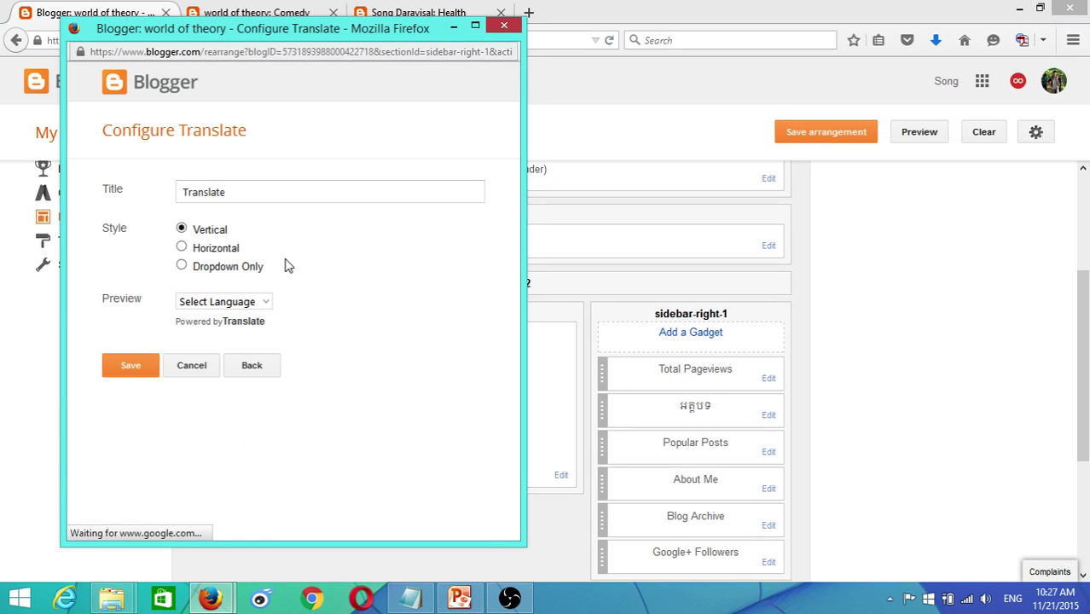
left_click(145, 367)
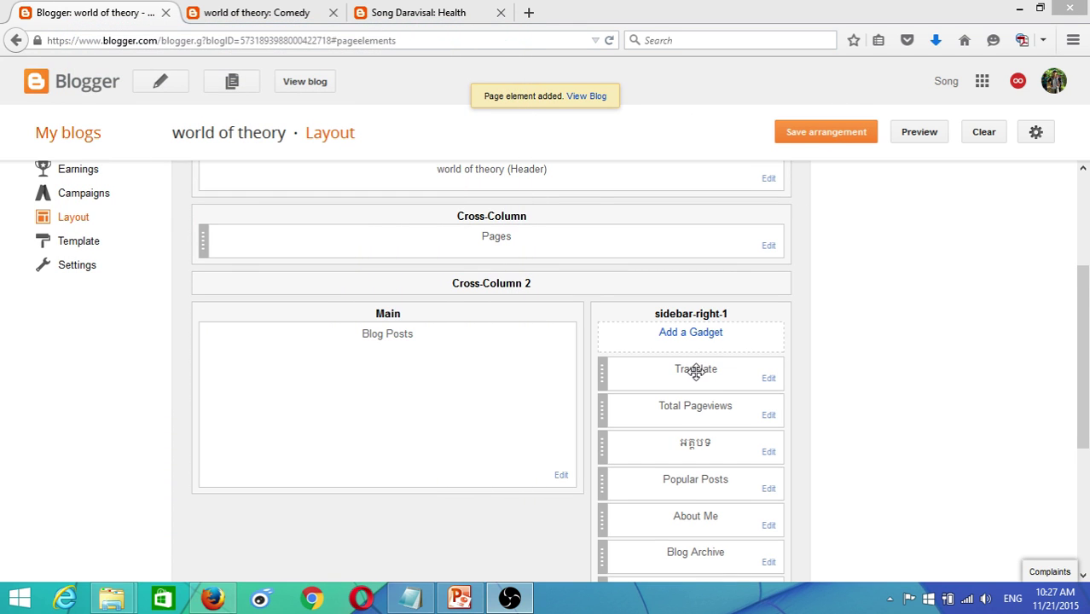
- Move the Translate gadget below Popular Posts, save the order, and reload the live Comedy page
left_click_drag(698, 371, 761, 474)
left_click(808, 139)
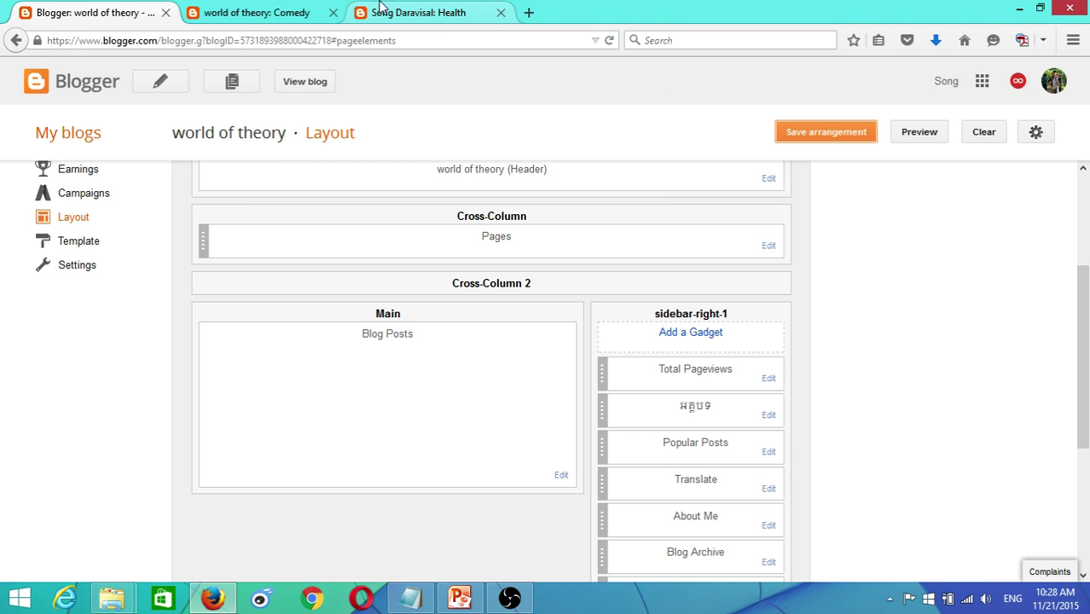
left_click(281, 12)
scroll(791, 144, "up", 2)
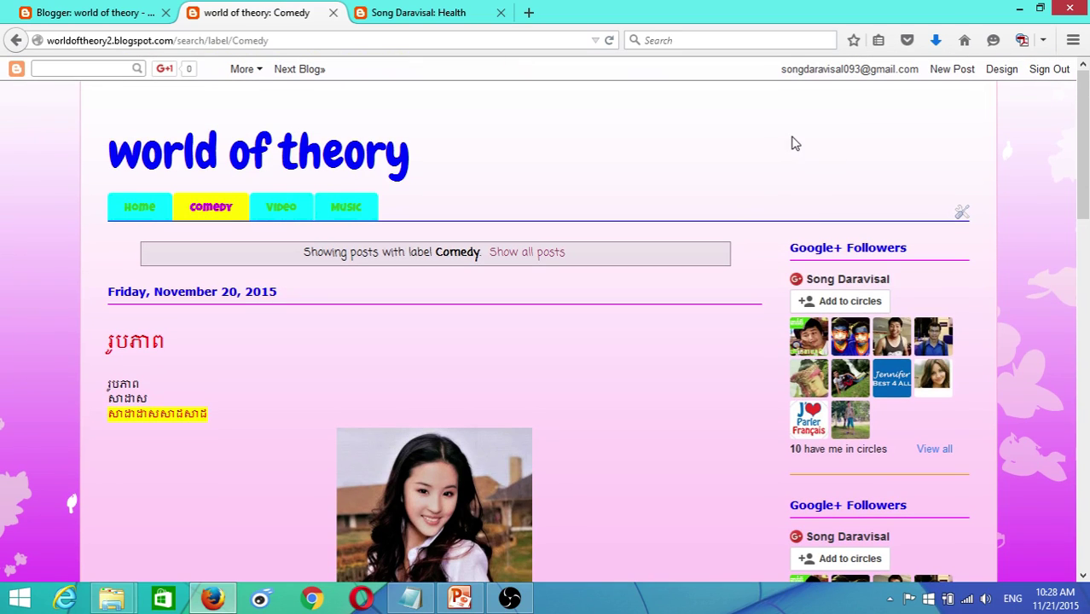
left_click(609, 41)
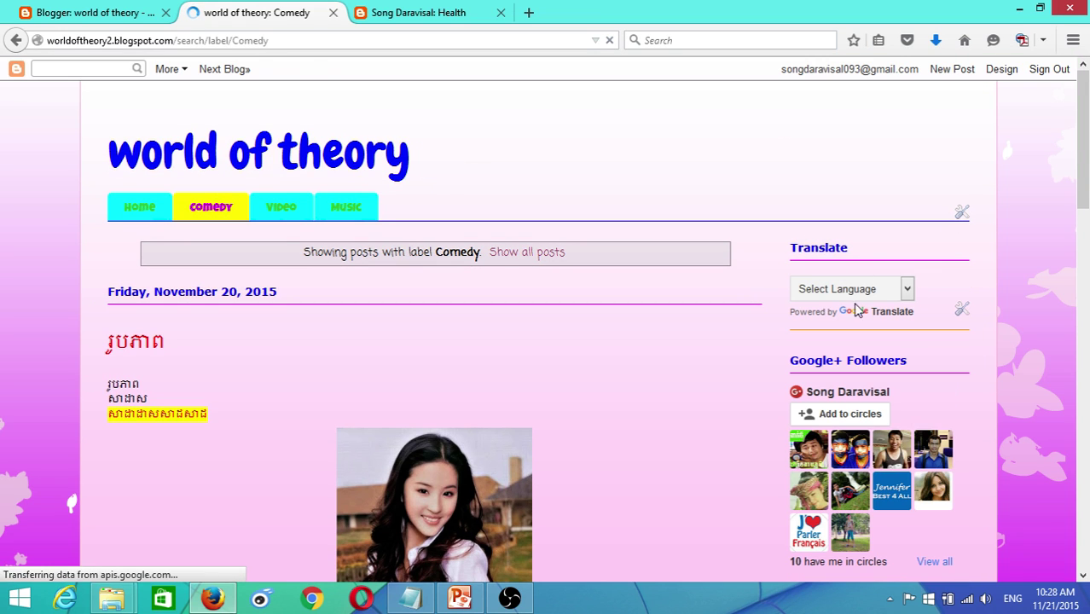
- Try the Translate Select Language dropdown and scroll the sidebar gadgets, then return to Layout
left_click(908, 290)
left_click(907, 290)
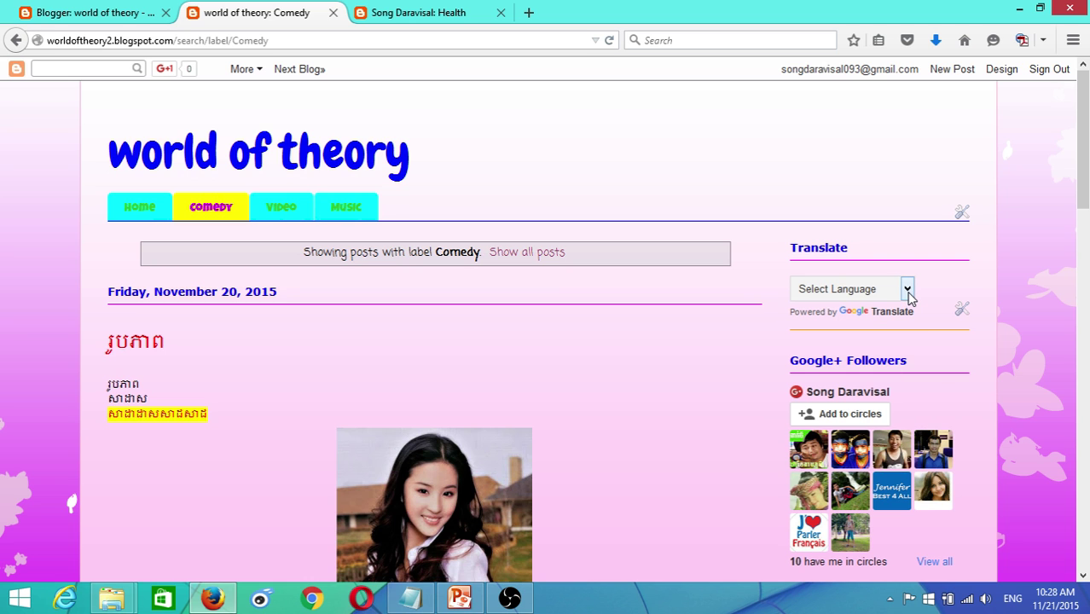
scroll(835, 365, "down", 10)
scroll(835, 365, "up", 8)
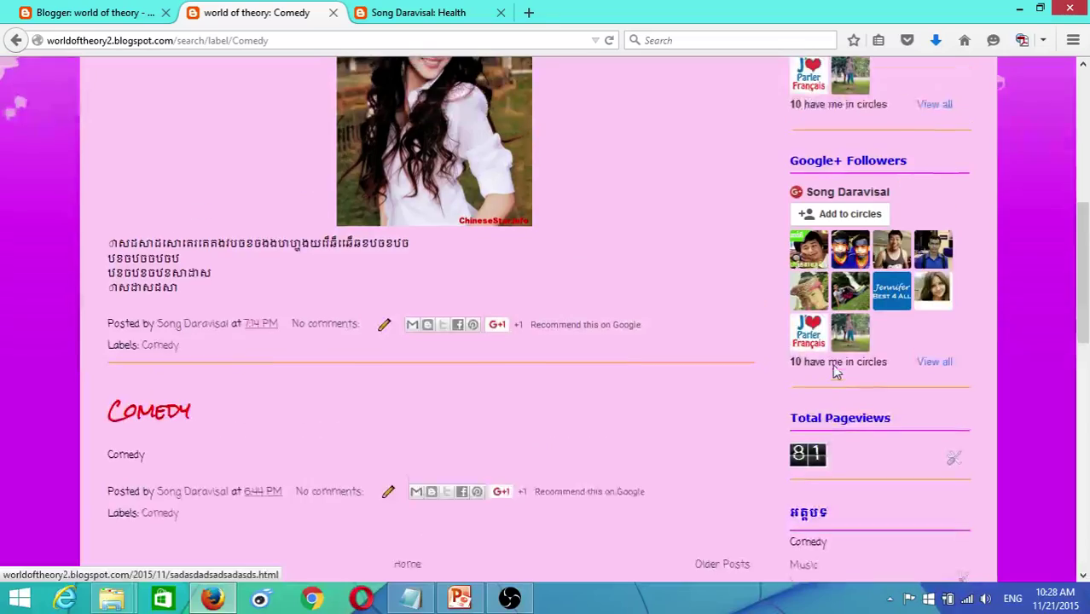
scroll(835, 367, "down", 8)
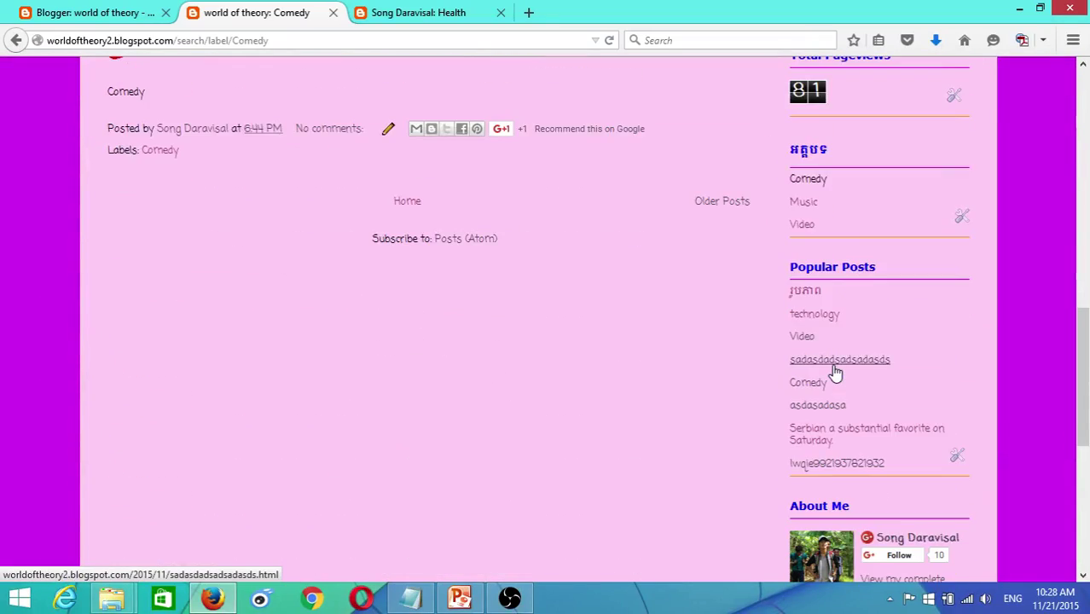
scroll(836, 367, "down", 3)
scroll(835, 366, "up", 12)
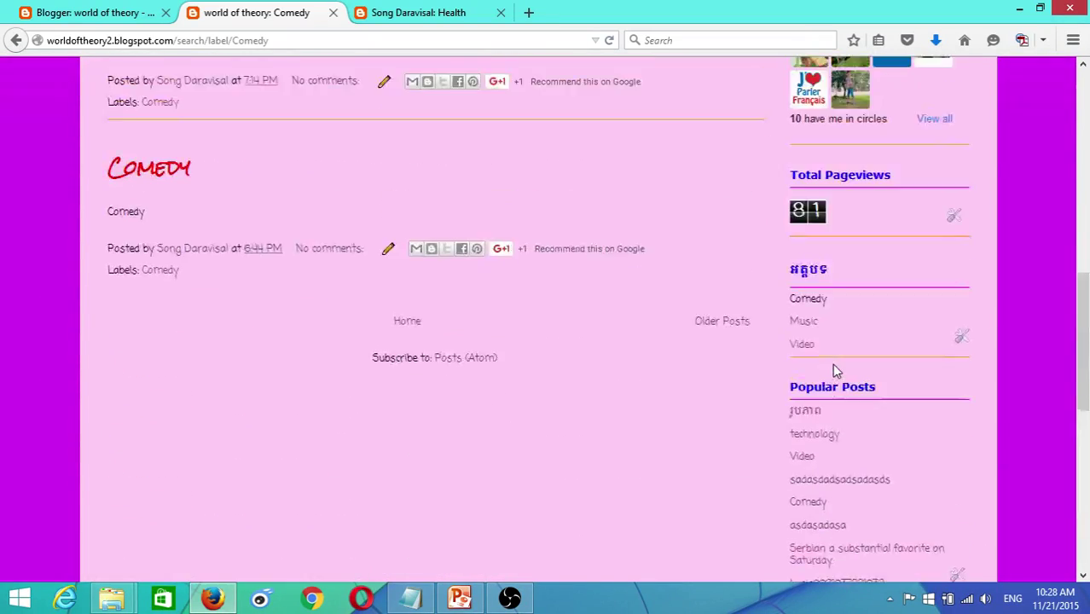
scroll(840, 360, "up", 2)
left_click(68, 10)
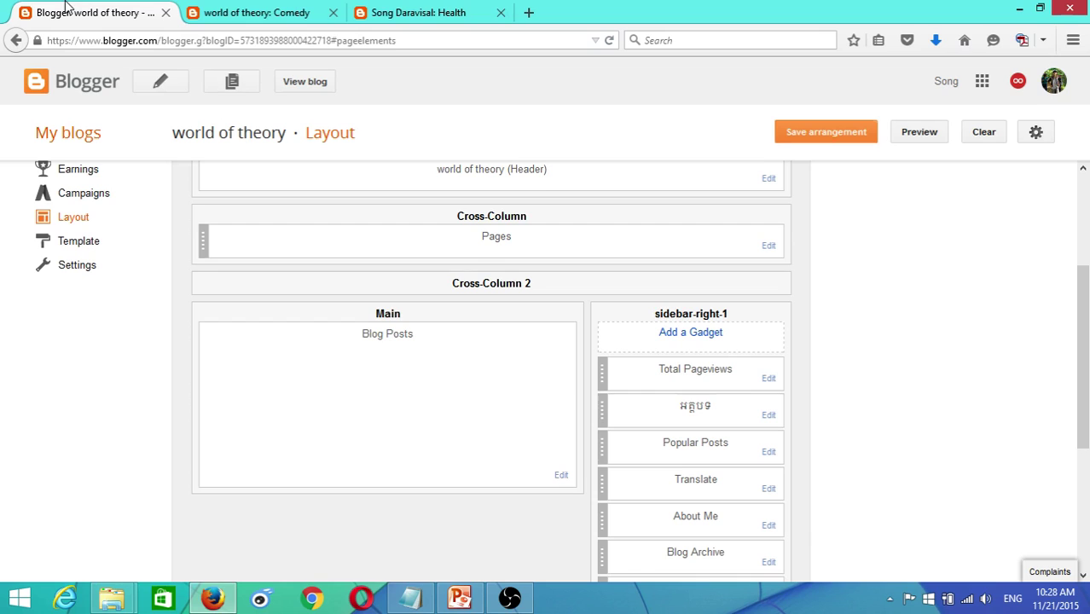
- Stay on Layout when warned about unsaved changes and save the gadget arrangement
scroll(623, 182, "up", 3)
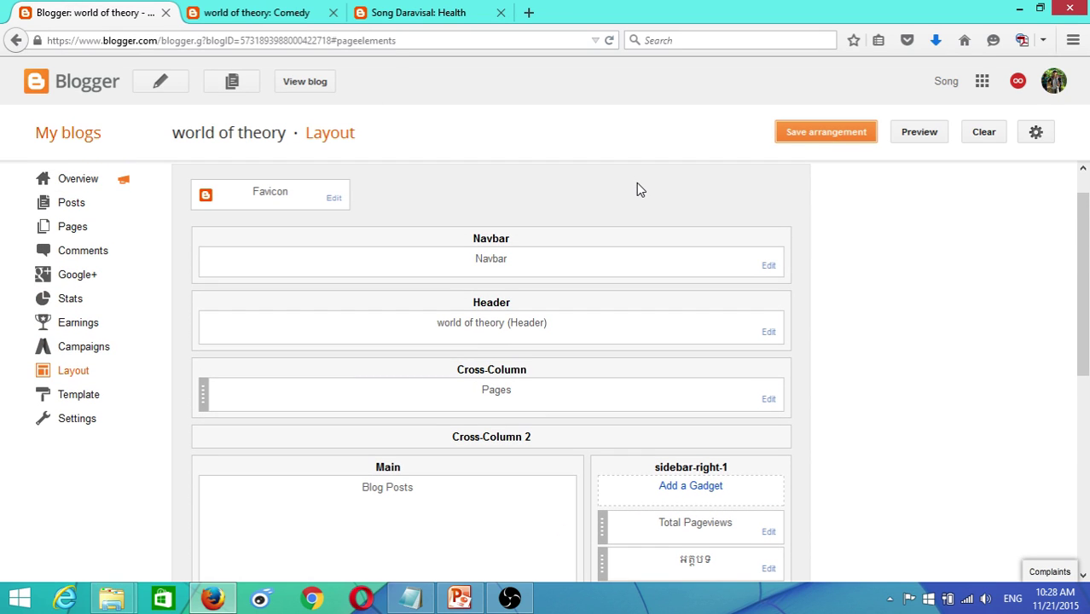
left_click(97, 206)
left_click(606, 287)
left_click(839, 150)
- Recheck the live blog, then leave Layout for the overview, discarding unsaved changes
scroll(707, 444, "down", 3)
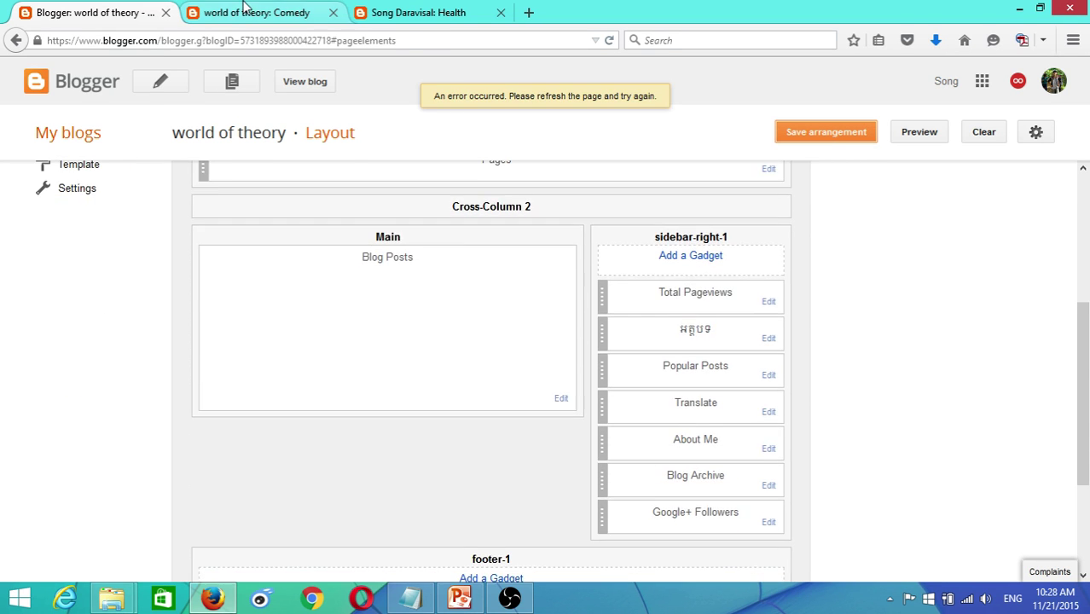
key("ctrl+Tab")
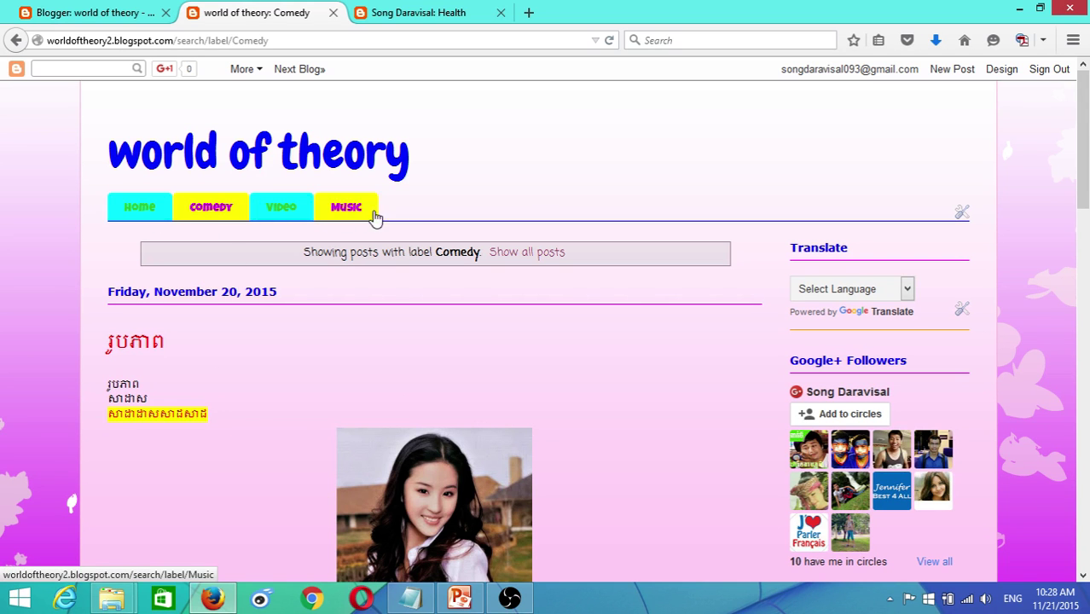
scroll(653, 324, "down", 3)
scroll(652, 328, "up", 3)
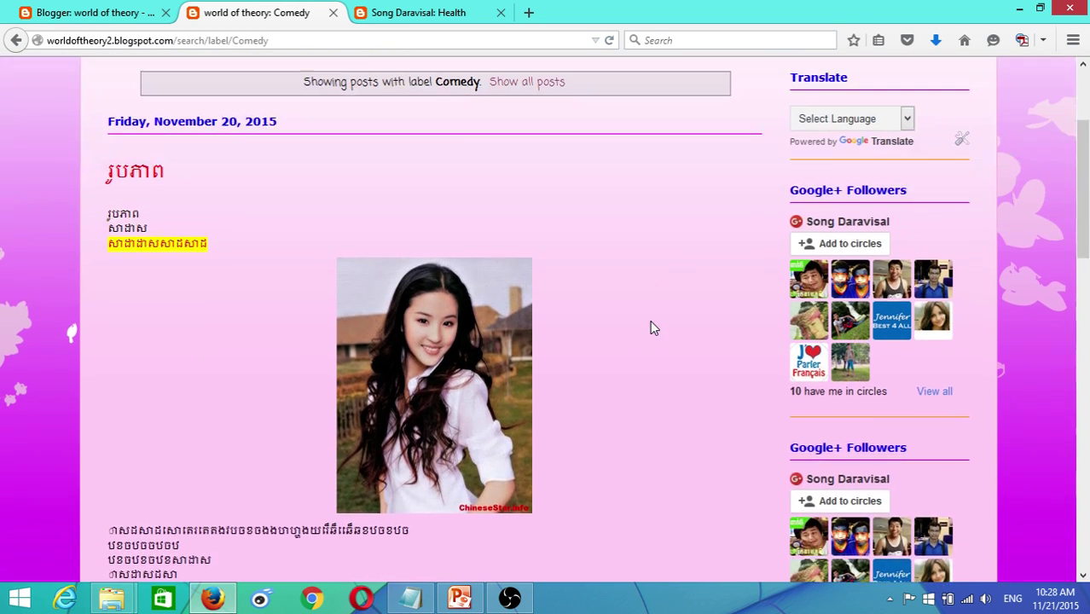
left_click(94, 12)
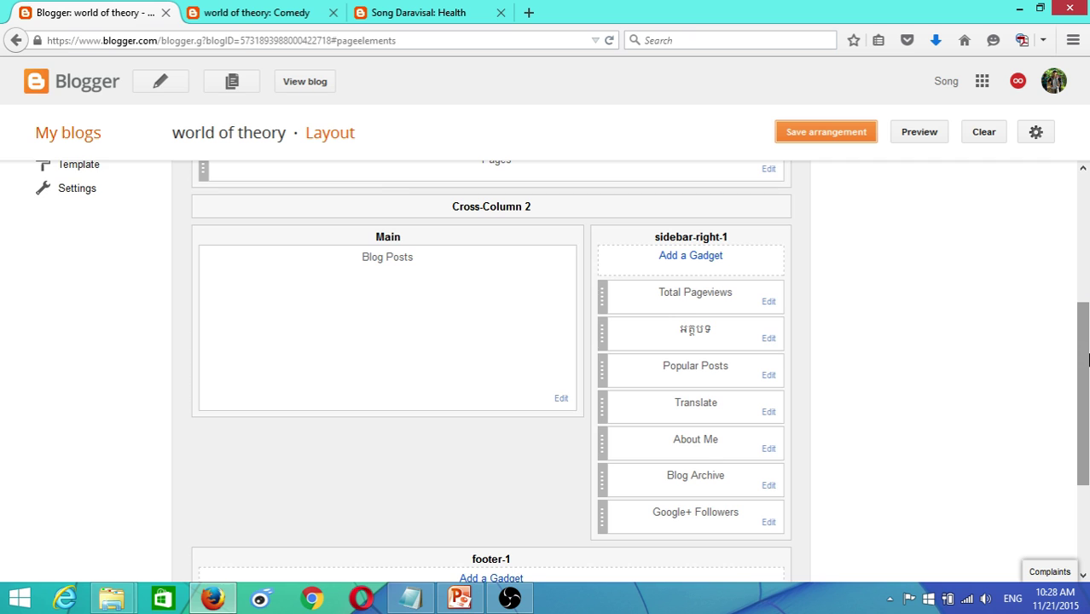
scroll(1089, 253, "up", 3)
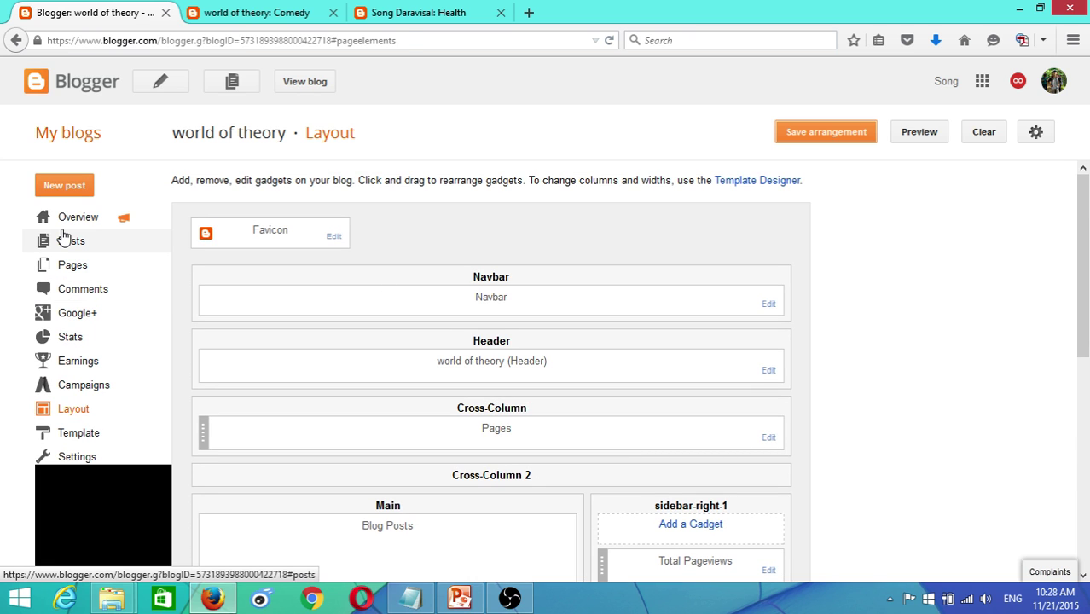
left_click(62, 223)
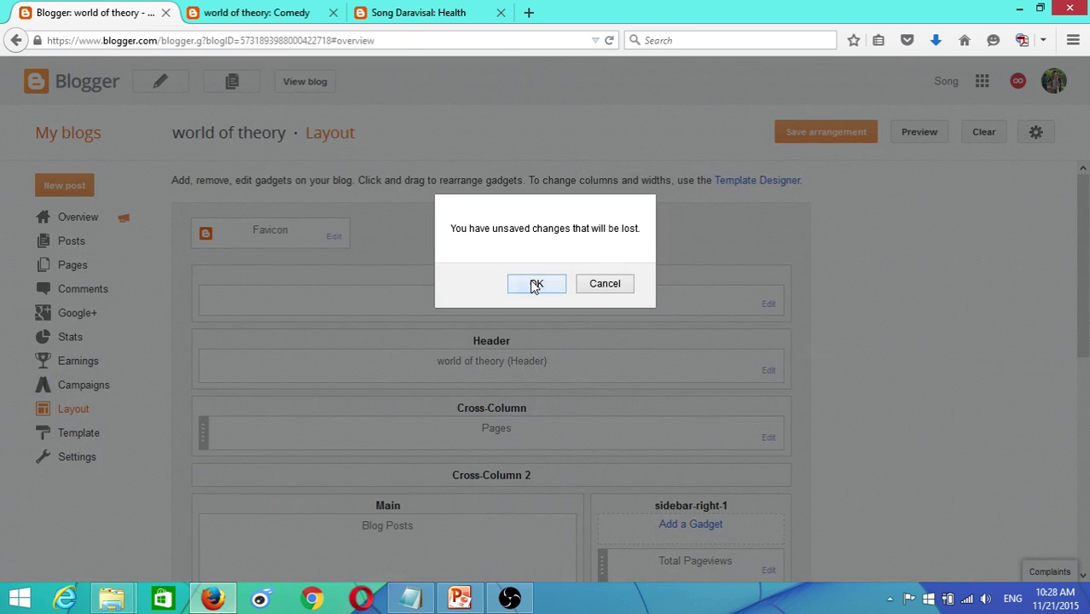
left_click(536, 283)
- Open the first post in the editor and try the Insert video dialog without inserting anything
left_click(35, 245)
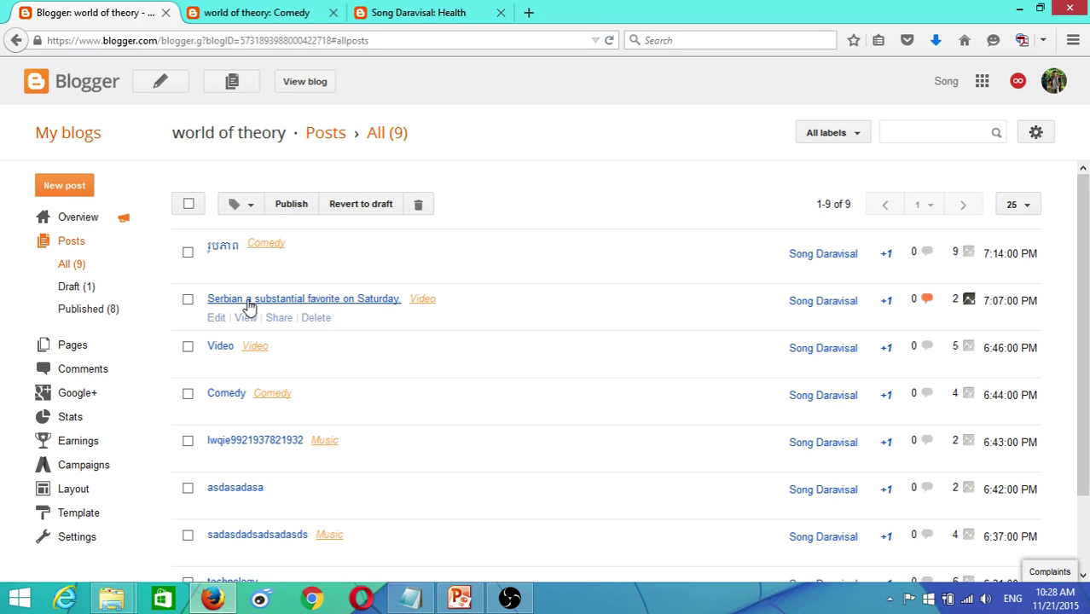
mouse_move(215, 278)
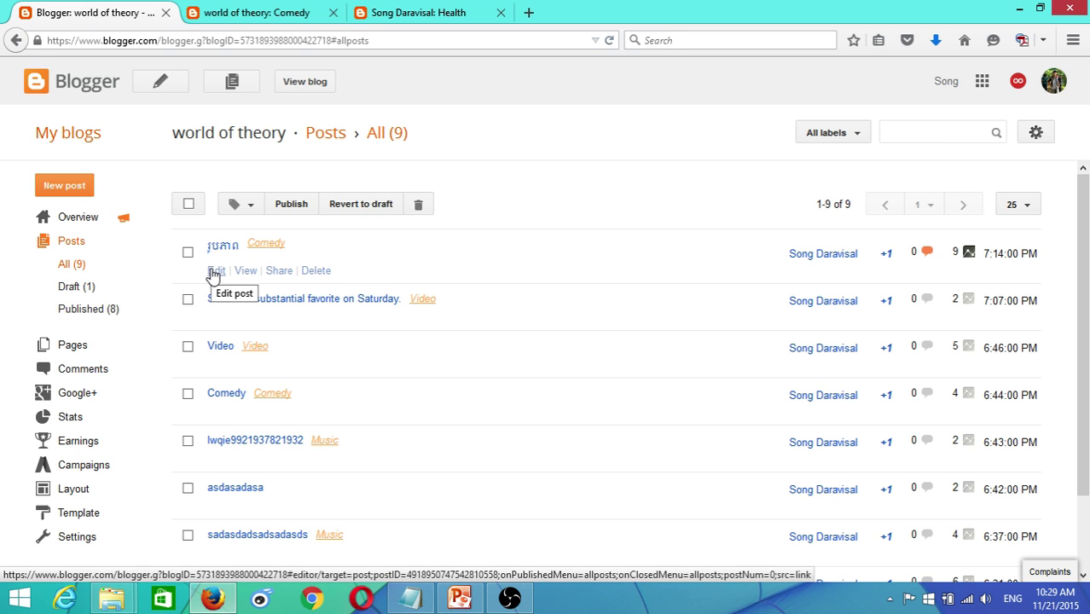
left_click(214, 273)
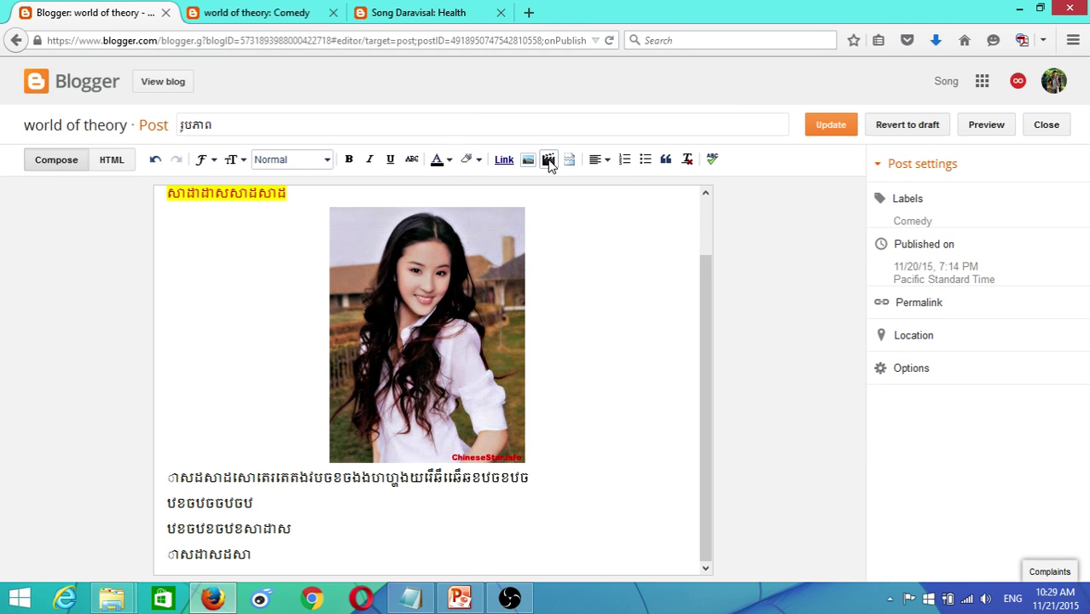
left_click(549, 161)
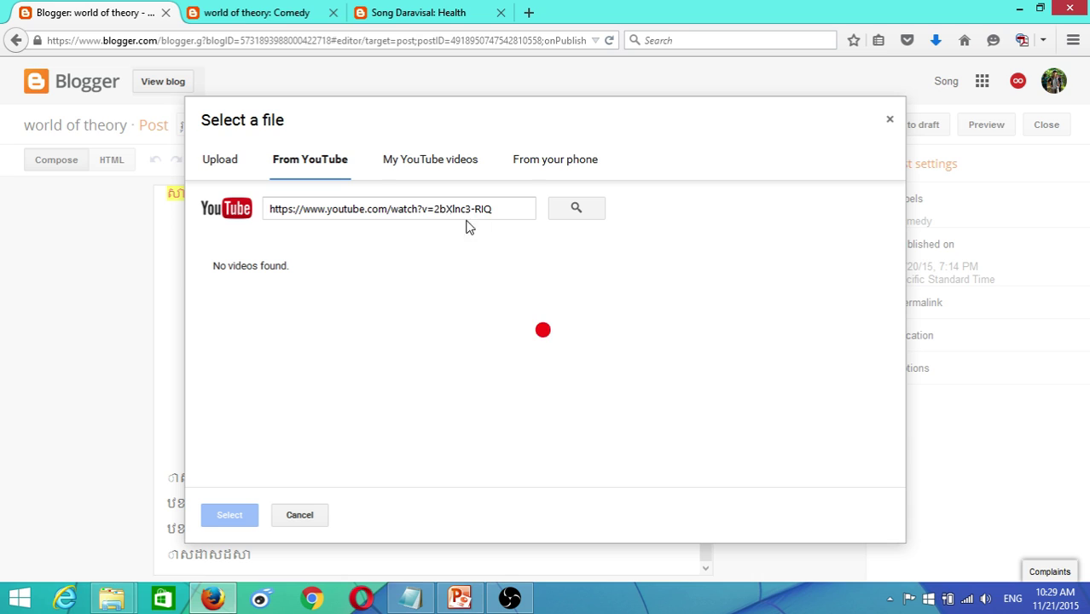
left_click_drag(506, 211, 249, 218)
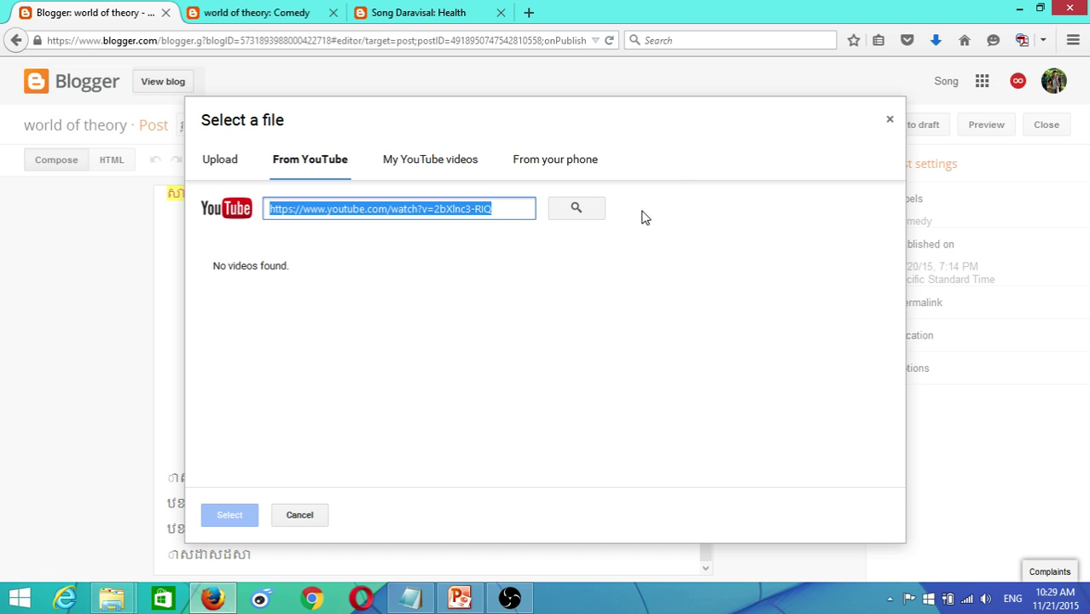
left_click(890, 120)
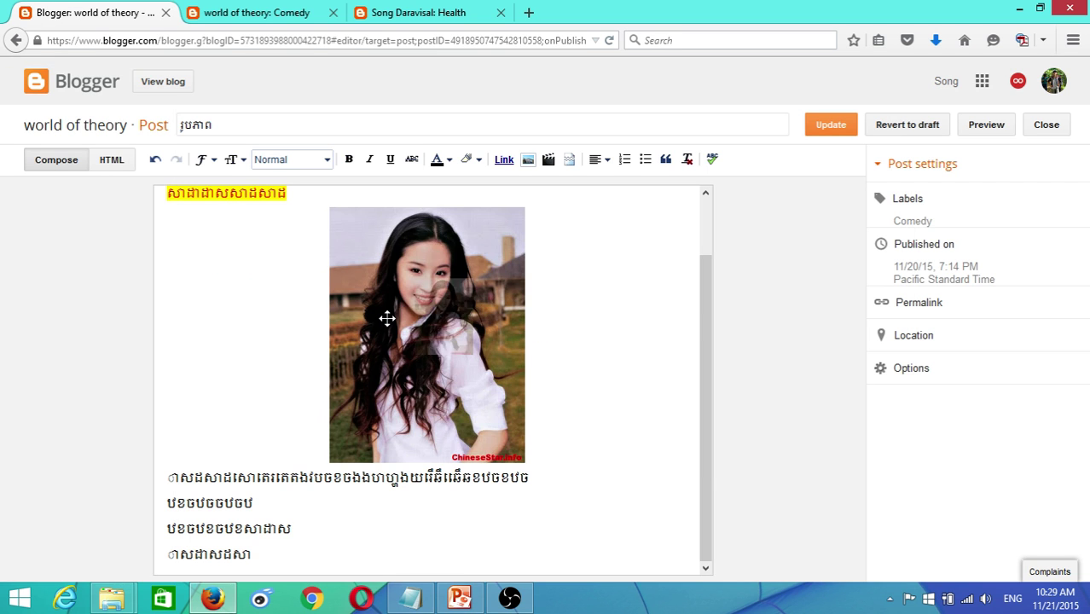
- Check the photo size options and Labels, then close the post discarding changes and view Comedy
left_click(384, 316)
left_click(538, 373)
left_click(469, 299)
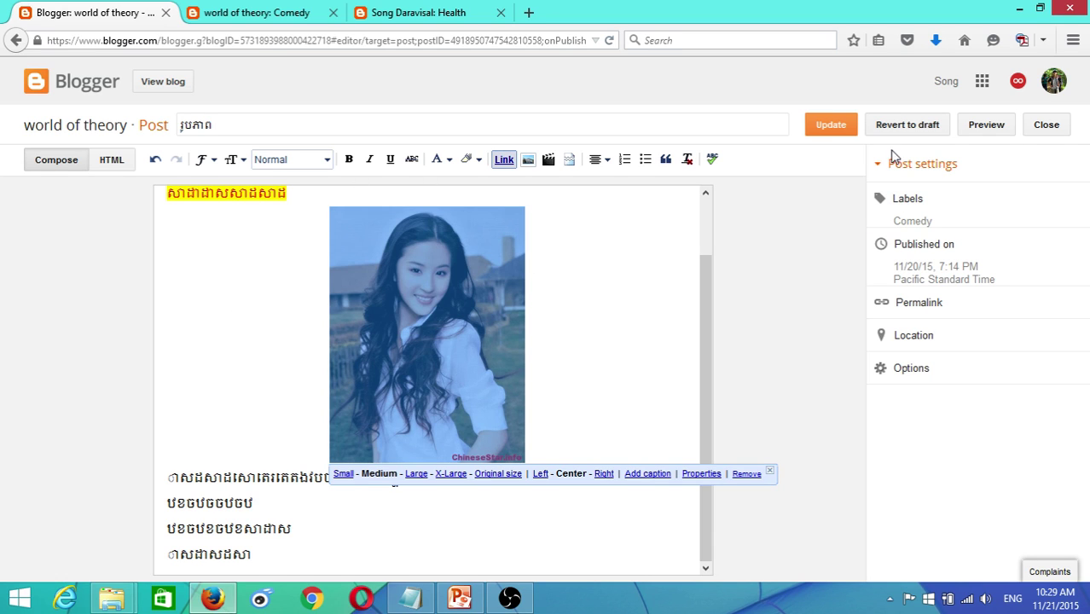
left_click(908, 205)
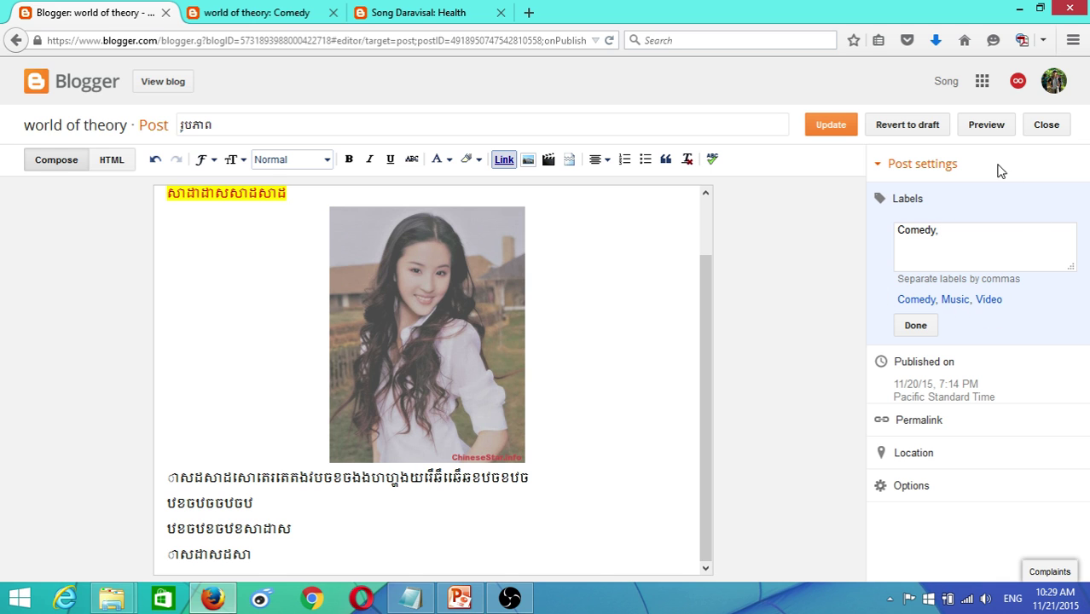
left_click(1047, 130)
left_click(536, 283)
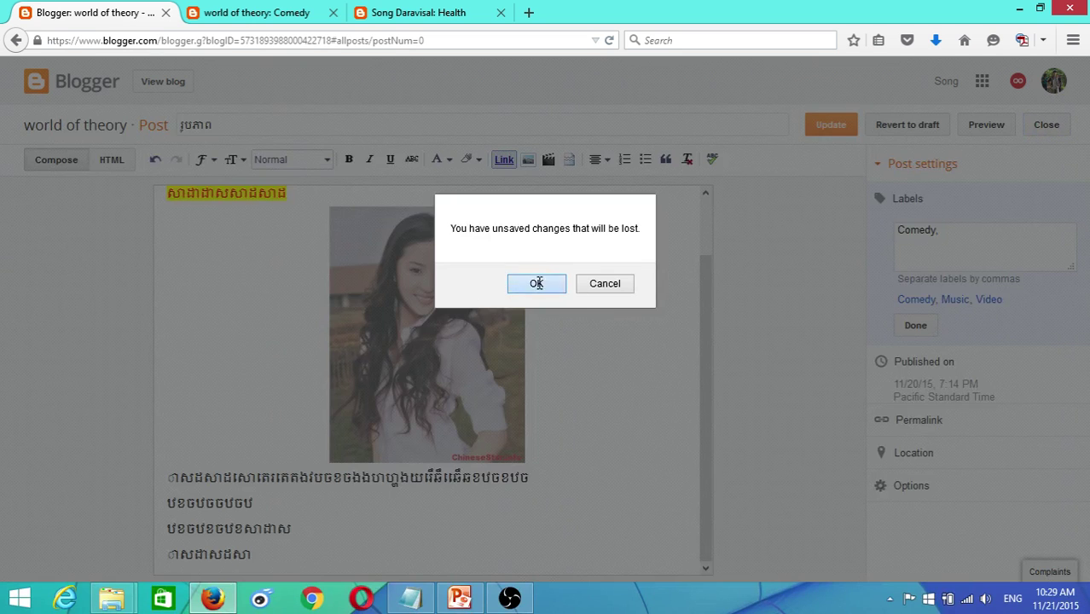
left_click(264, 13)
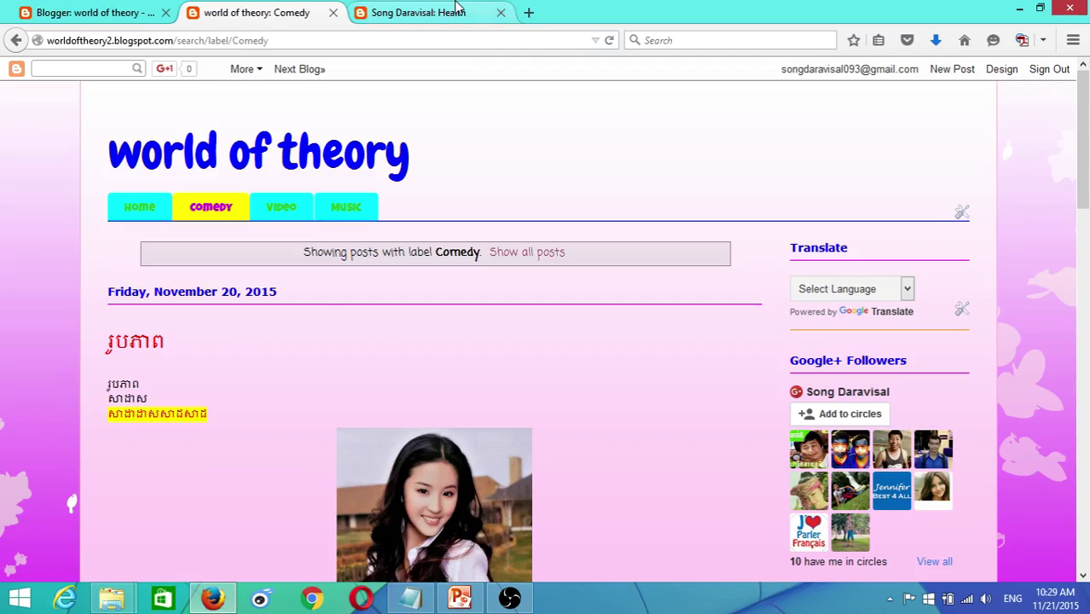
- Scroll through the green Health blog
left_click(424, 15)
scroll(378, 126, "down", 1)
scroll(378, 126, "down", 15)
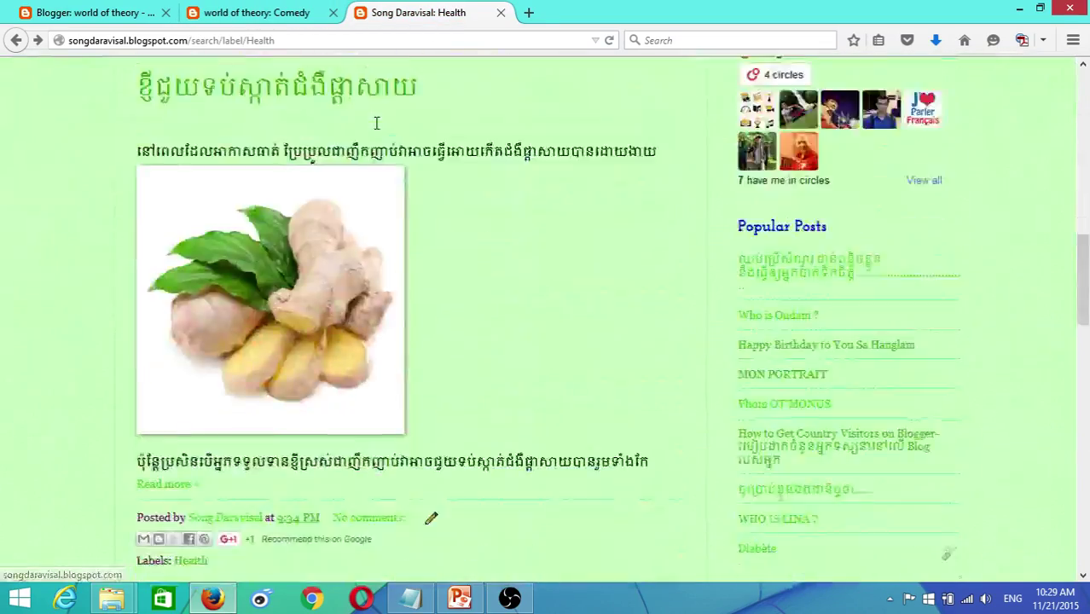
scroll(398, 174, "down", 5)
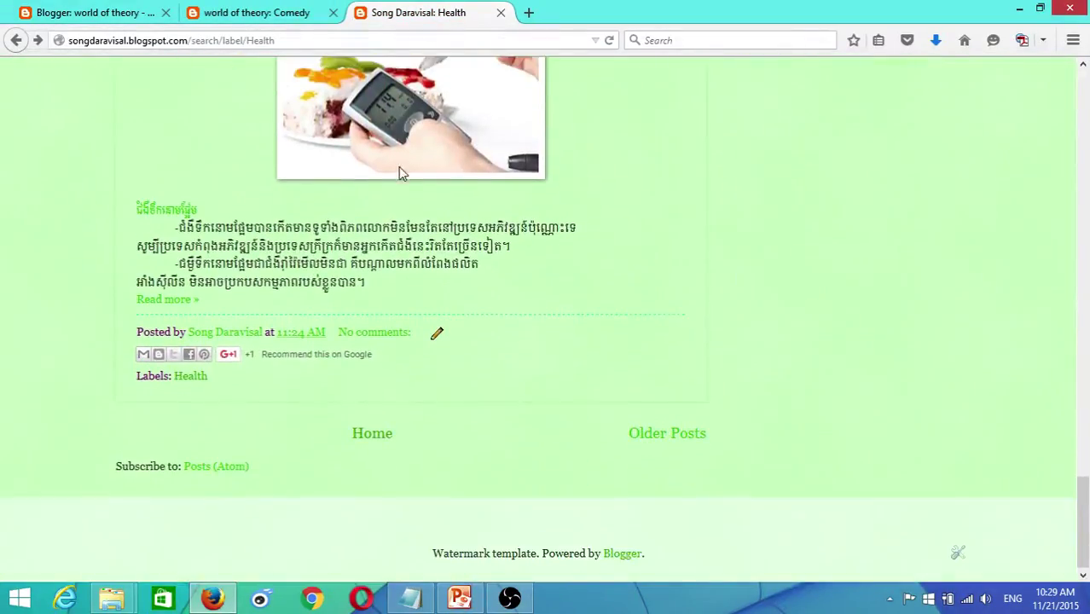
scroll(389, 166, "up", 12)
scroll(372, 143, "up", 8)
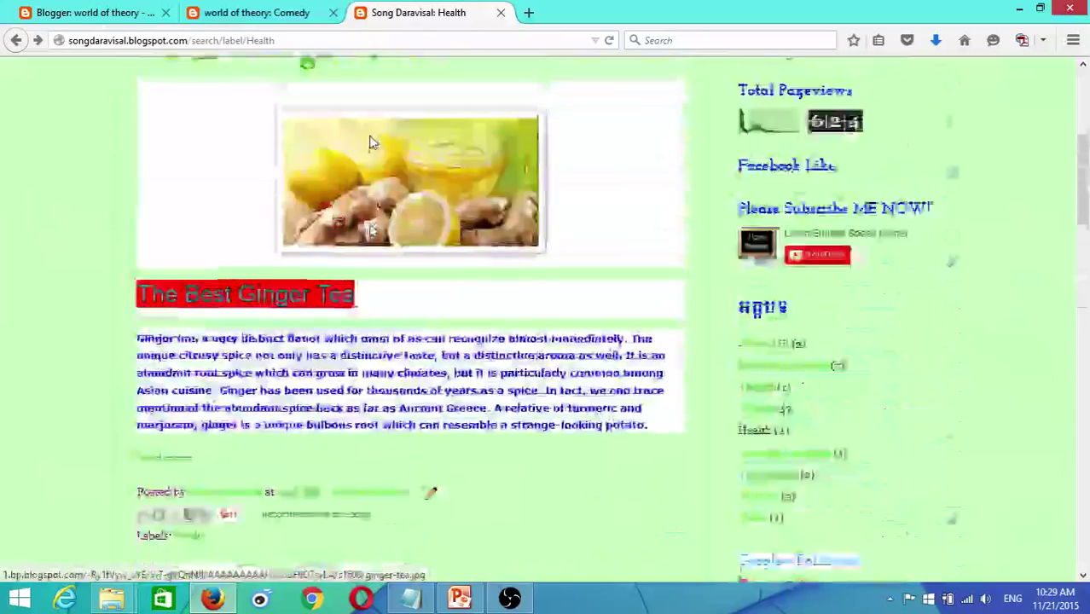
scroll(301, 121, "up", 2)
- Return to the Blogger posts list, then play the PowerPoint title slide as a slideshow
left_click(53, 10)
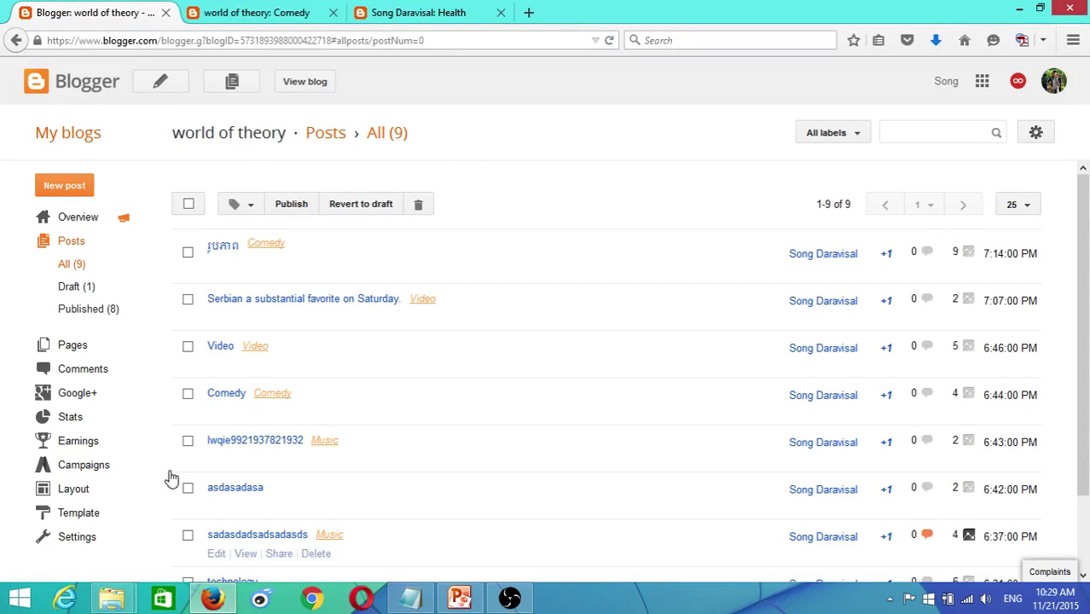
left_click(456, 588)
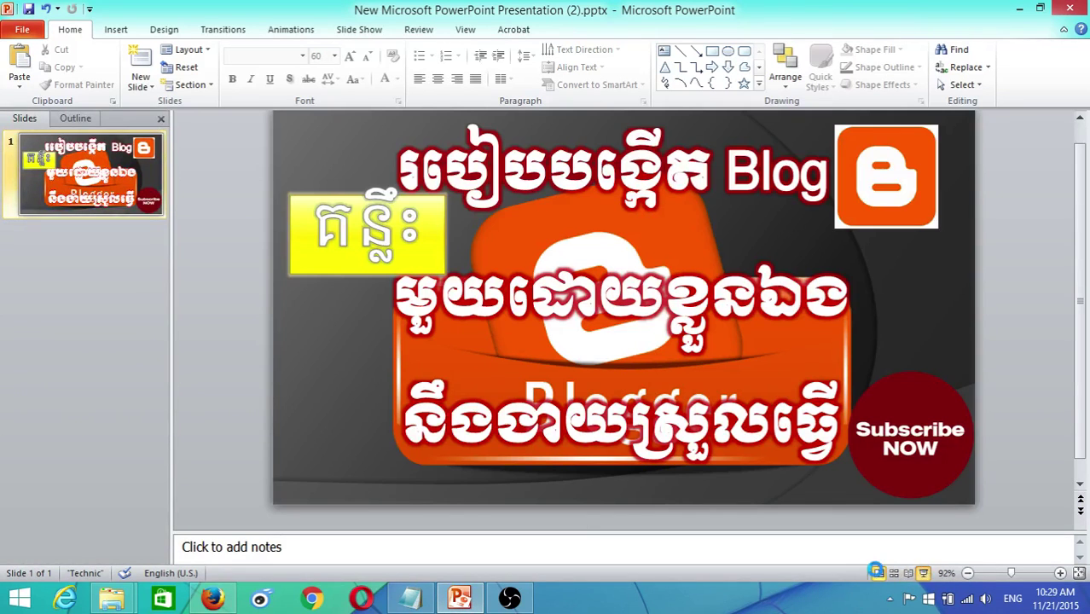
left_click(923, 573)
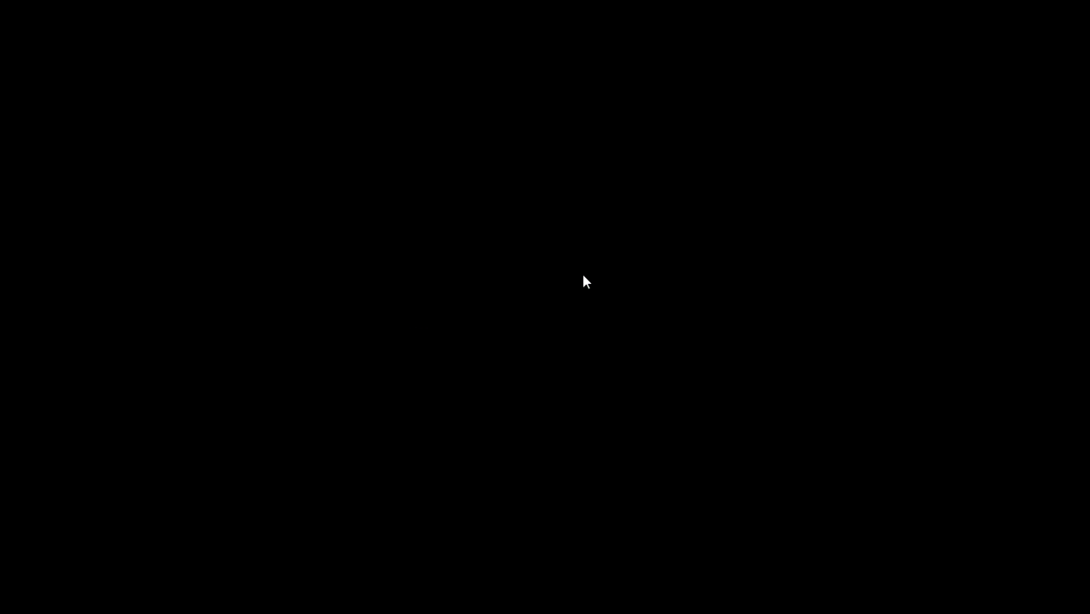